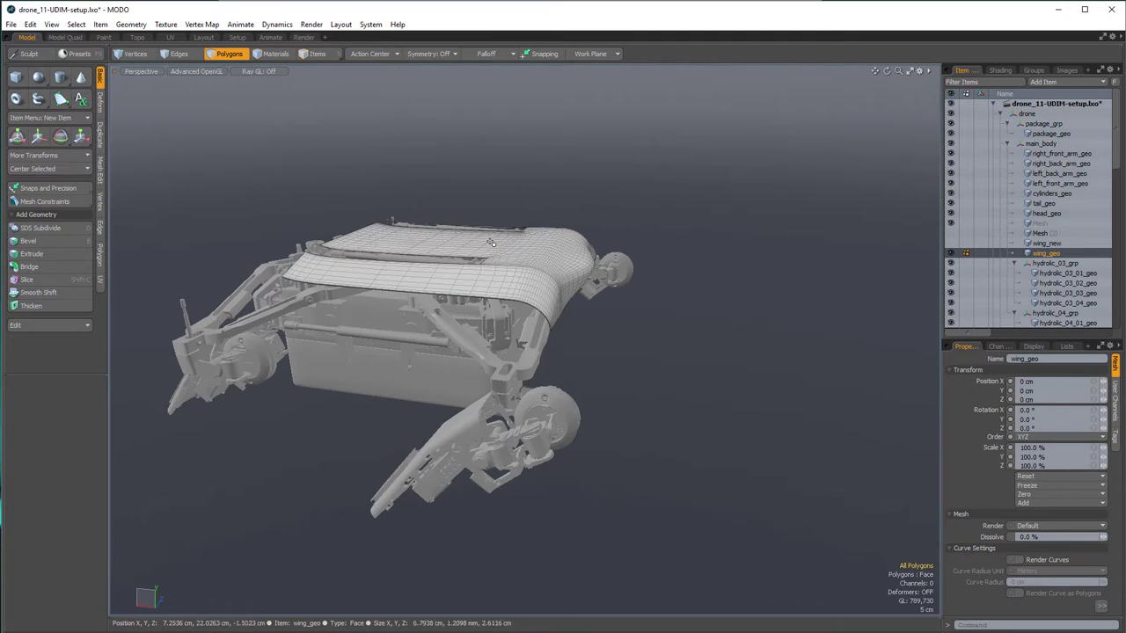
- Hide wing_geo, show wing_new and Mesh (2), and select wing_new
alt+drag(490, 243, 343, 237)
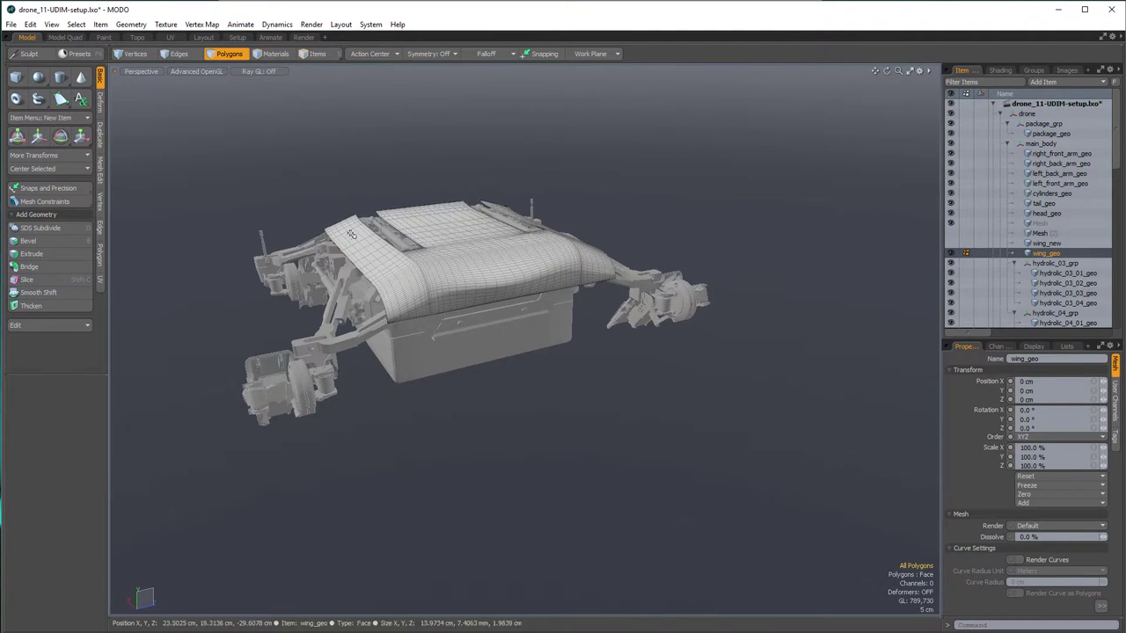
alt+drag(440, 269, 591, 229)
alt+drag(617, 275, 551, 327)
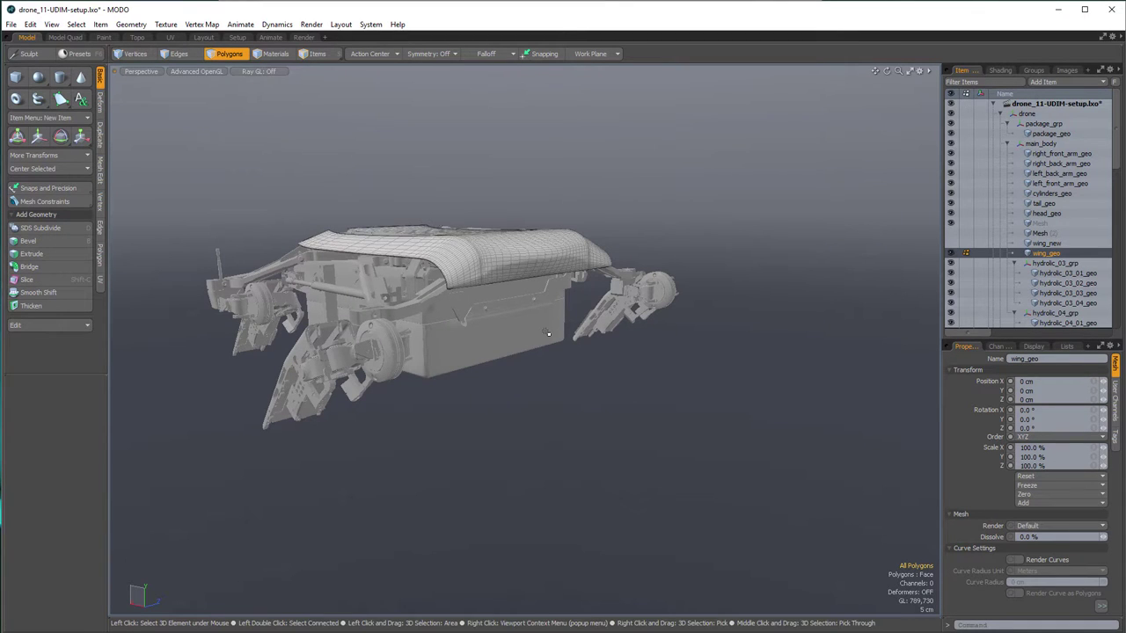
alt+drag(547, 333, 614, 338)
alt+right_drag(614, 338, 697, 397)
alt+middle_drag(696, 397, 728, 375)
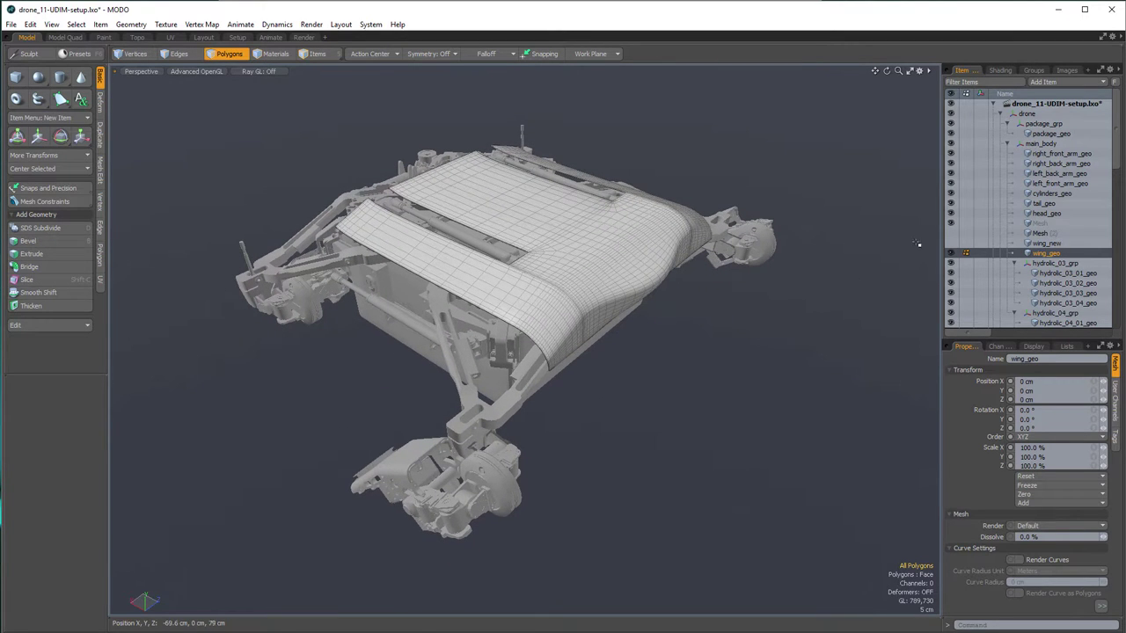
click(951, 253)
click(951, 243)
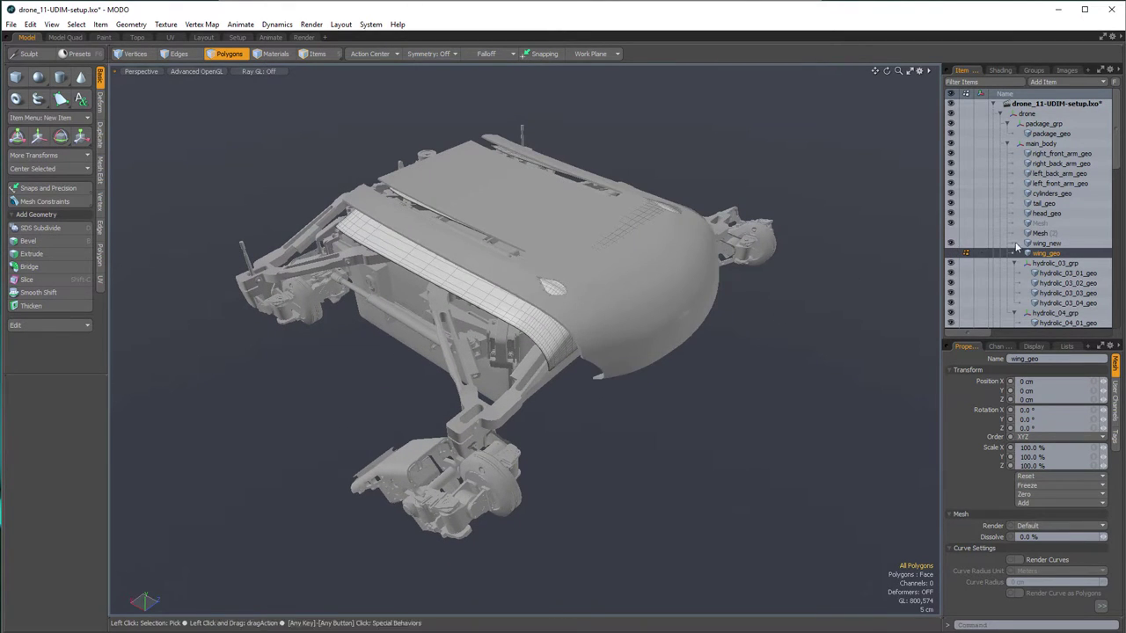
click(950, 234)
click(1042, 244)
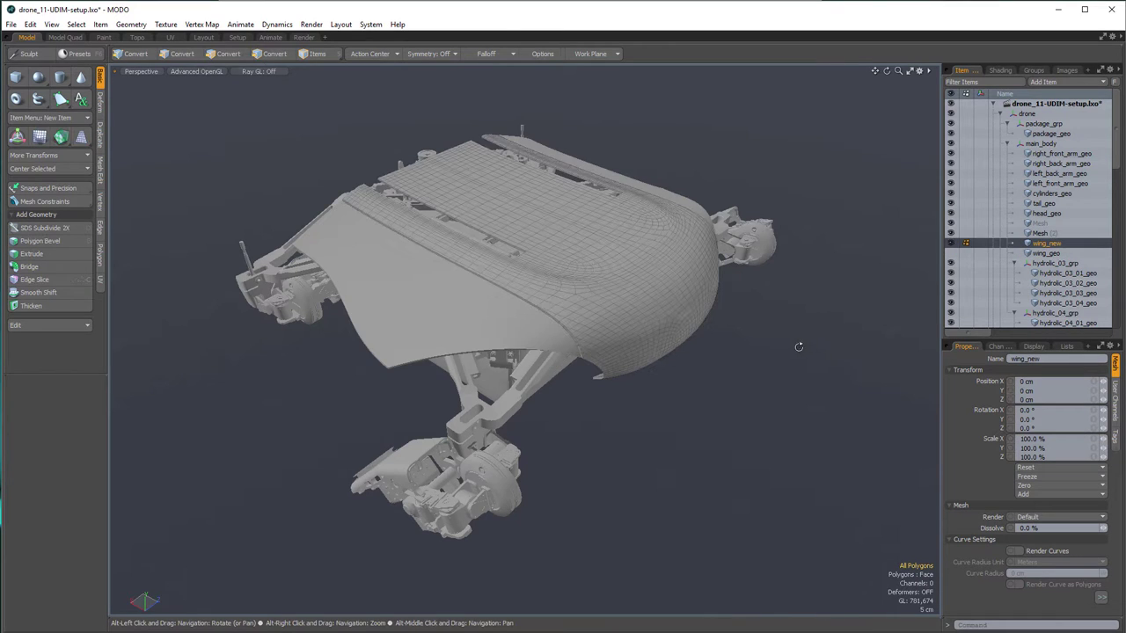
- Hide Mesh (2), leaving wing_new as the drone's visible shell piece
alt+drag(798, 346, 663, 339)
alt+drag(692, 396, 546, 299)
alt+drag(594, 336, 529, 248)
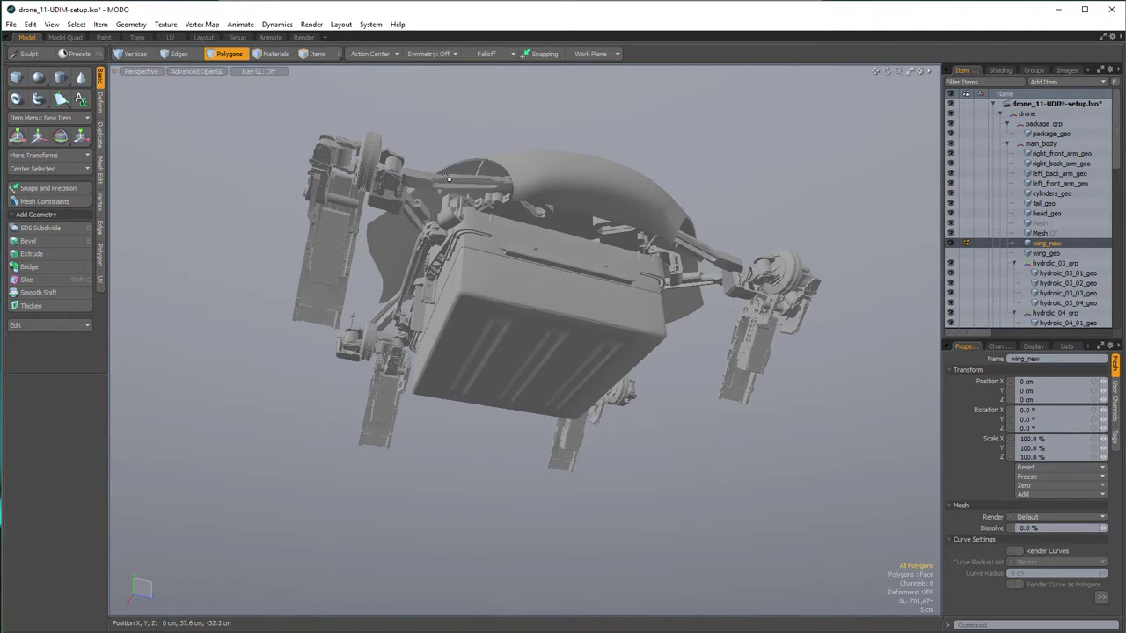
click(951, 233)
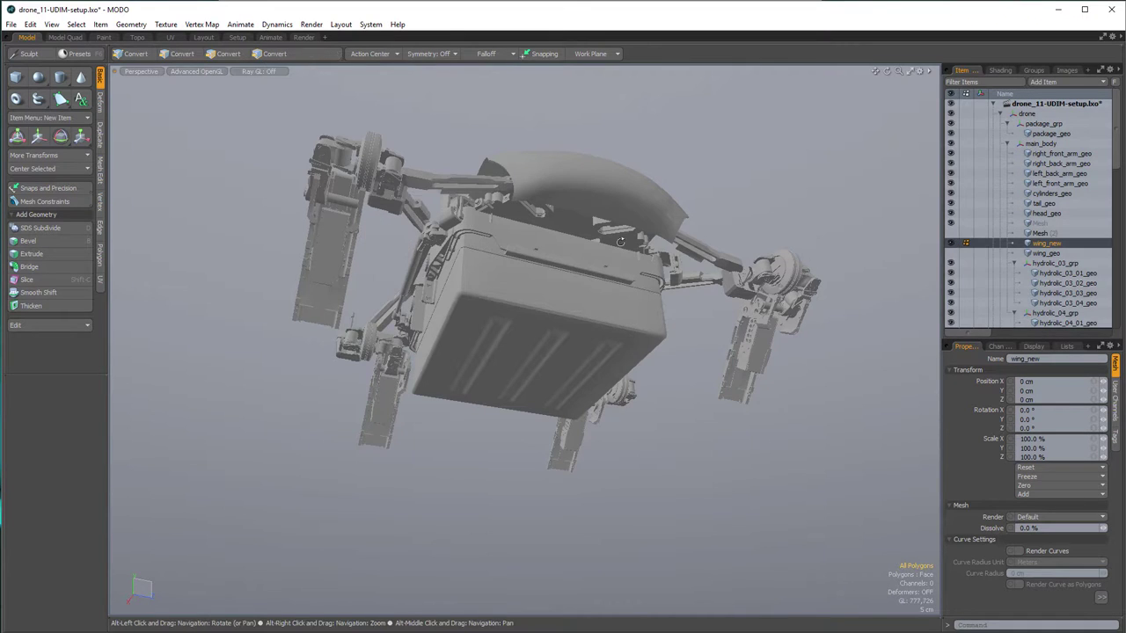
- Examine the wing_new shell's shape and its fit over the drone body from the front, side and underside
alt+drag(576, 234, 632, 312)
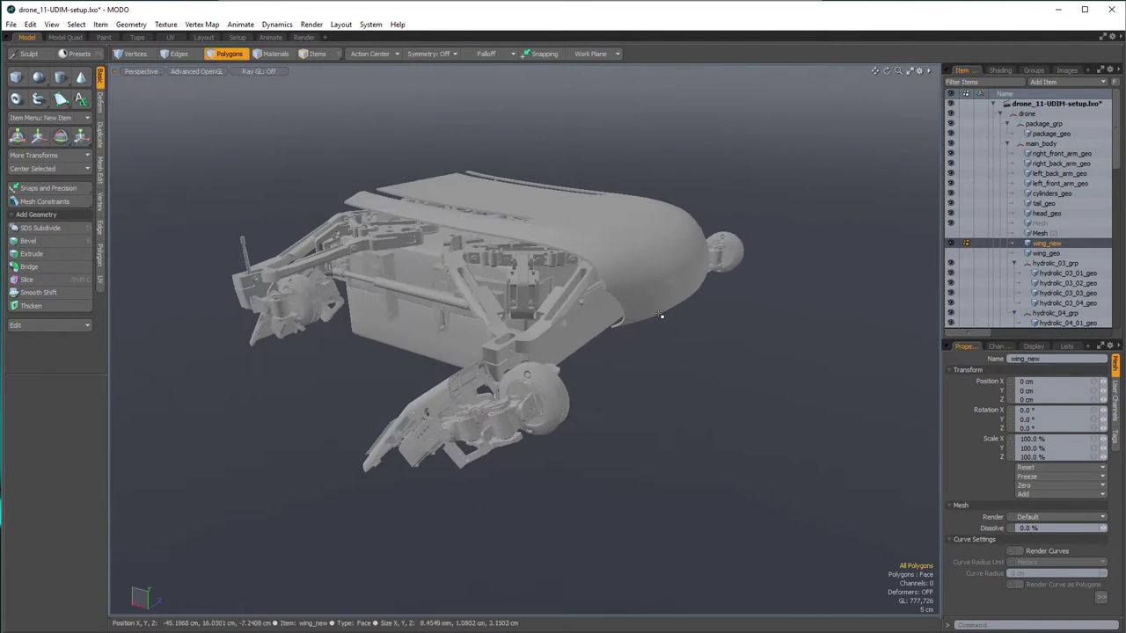
alt+drag(684, 262, 600, 247)
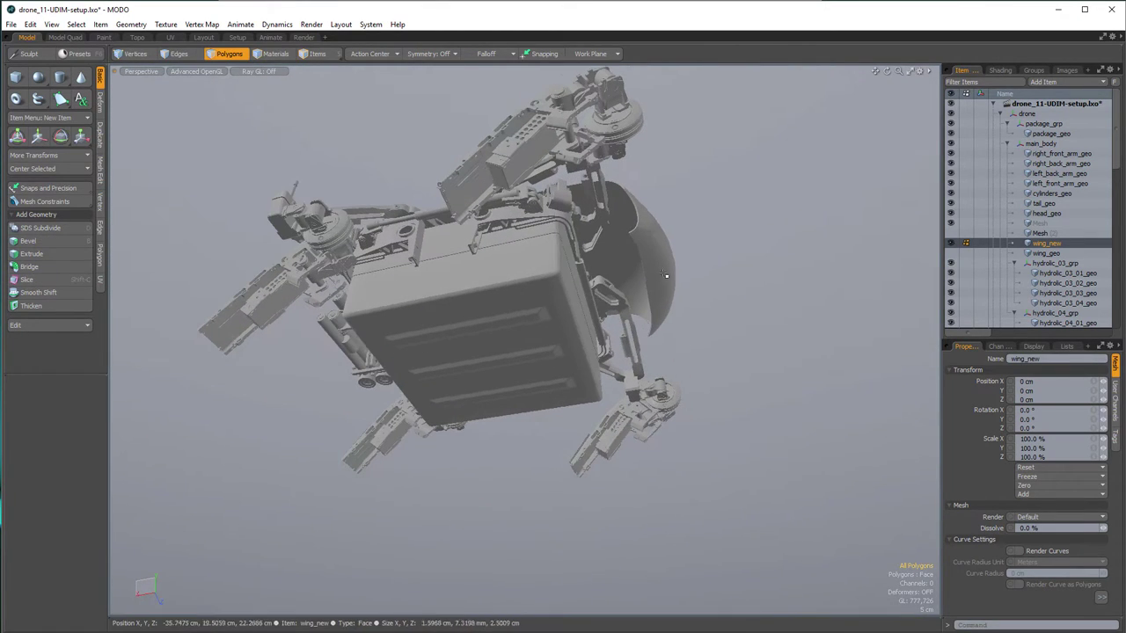
alt+drag(664, 274, 671, 235)
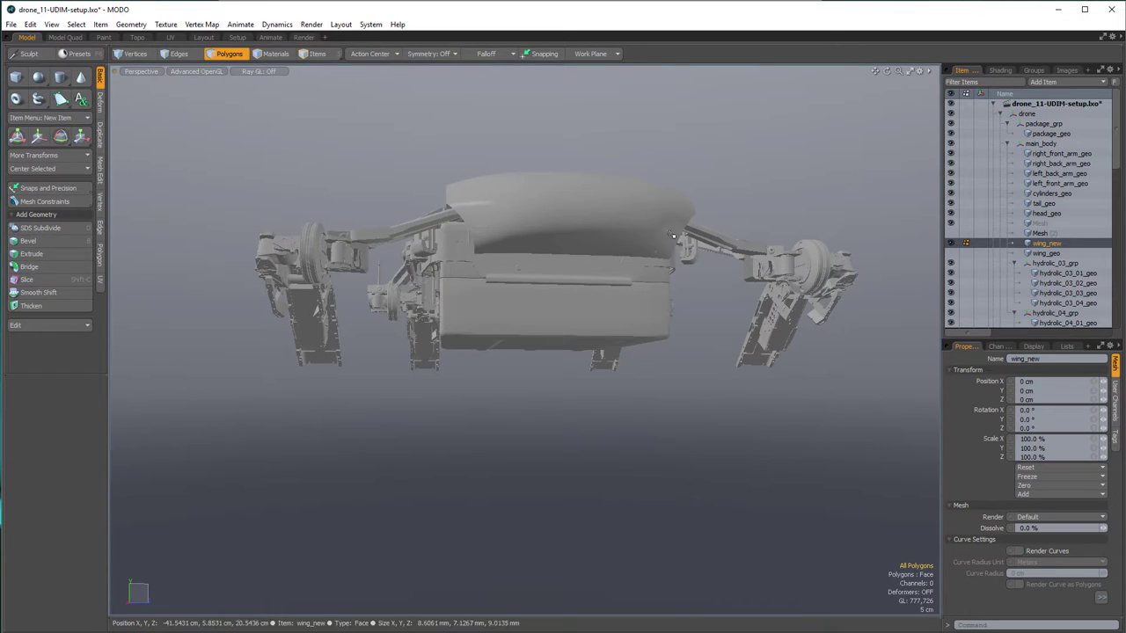
alt+drag(597, 255, 447, 234)
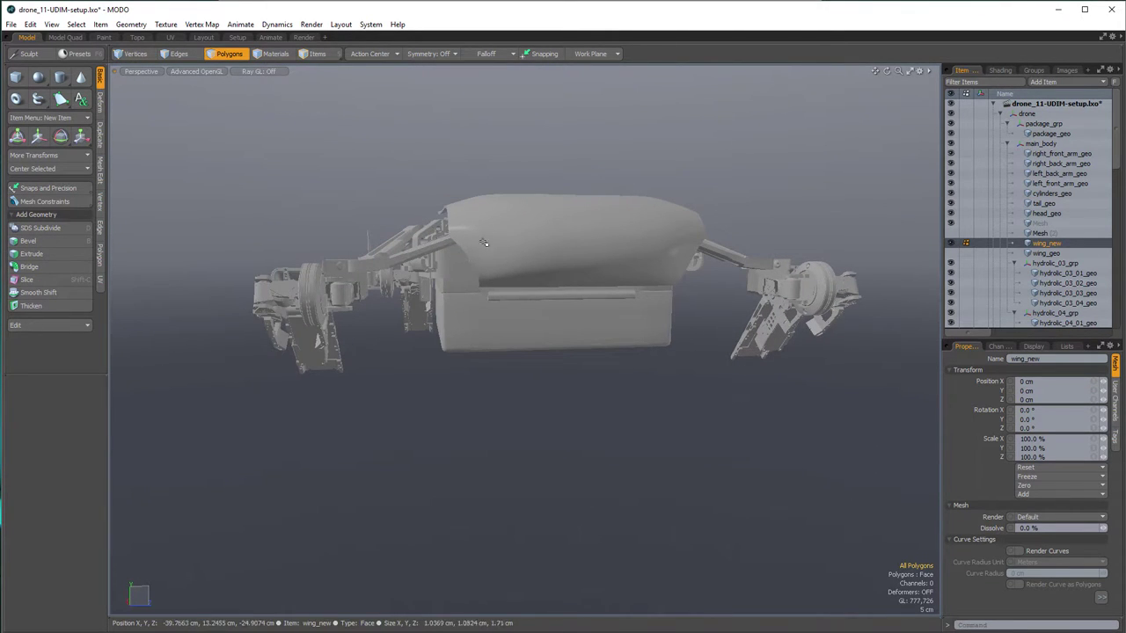
alt+drag(590, 311, 448, 266)
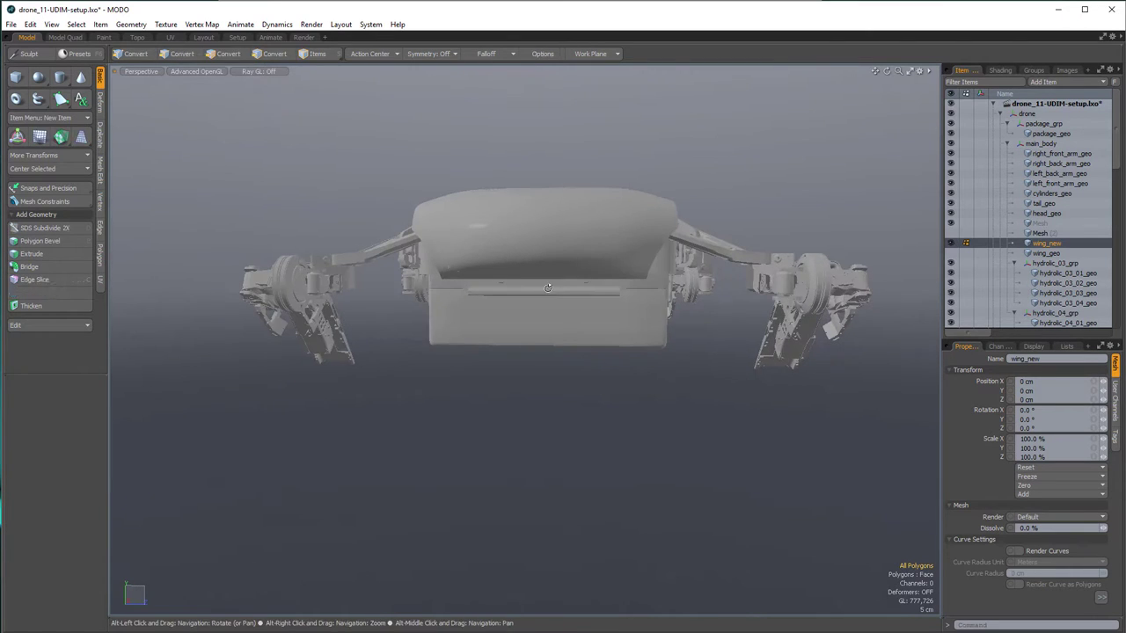
alt+drag(605, 264, 517, 318)
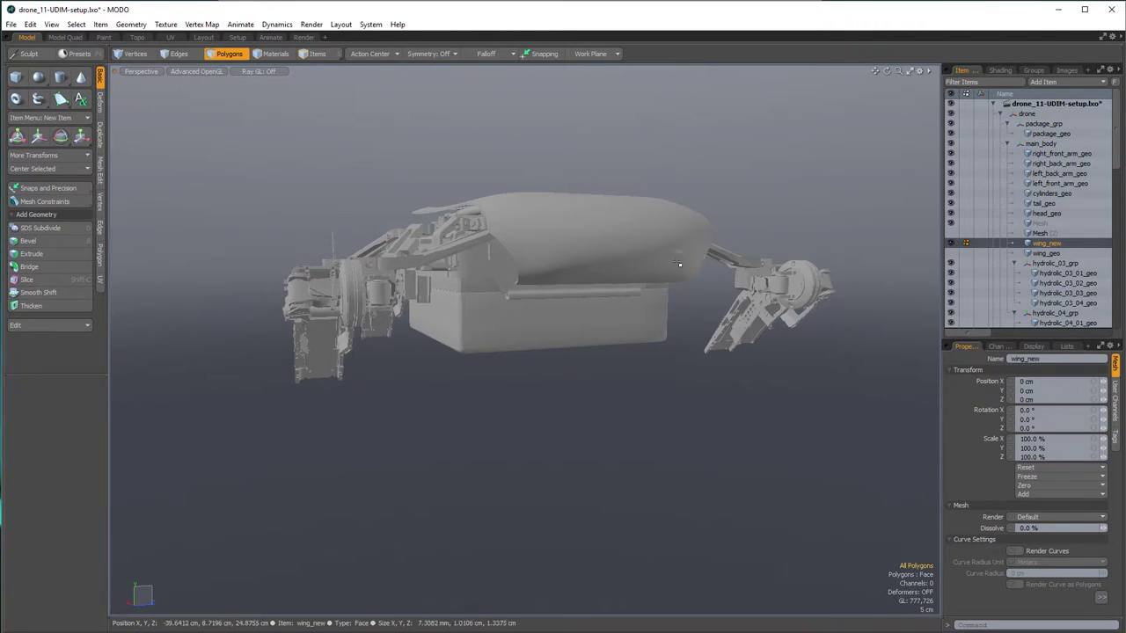
alt+drag(583, 276, 547, 261)
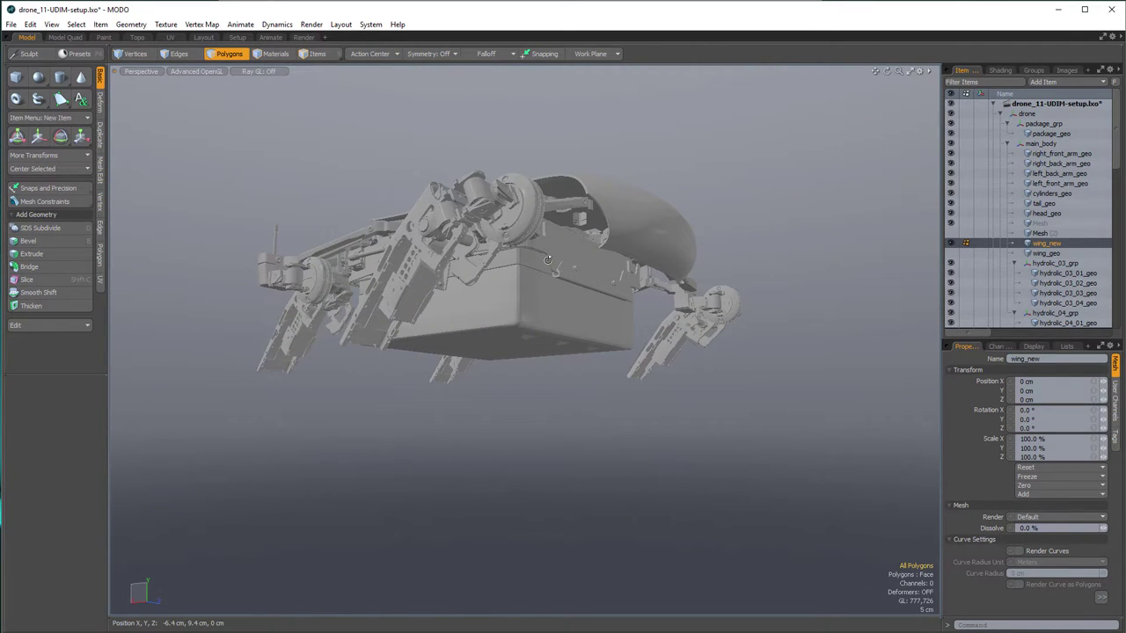
alt+drag(515, 238, 595, 316)
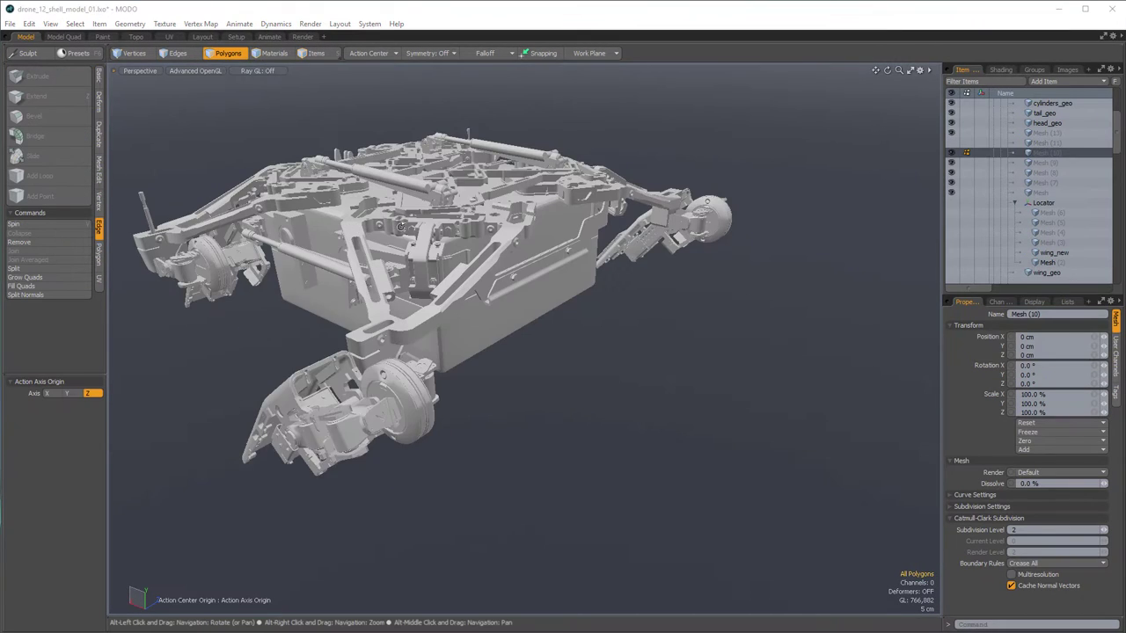
- In the top view, draw a flat cube primitive about 75.5 by 60.5 cm over the drone's body
alt+drag(502, 346, 517, 360)
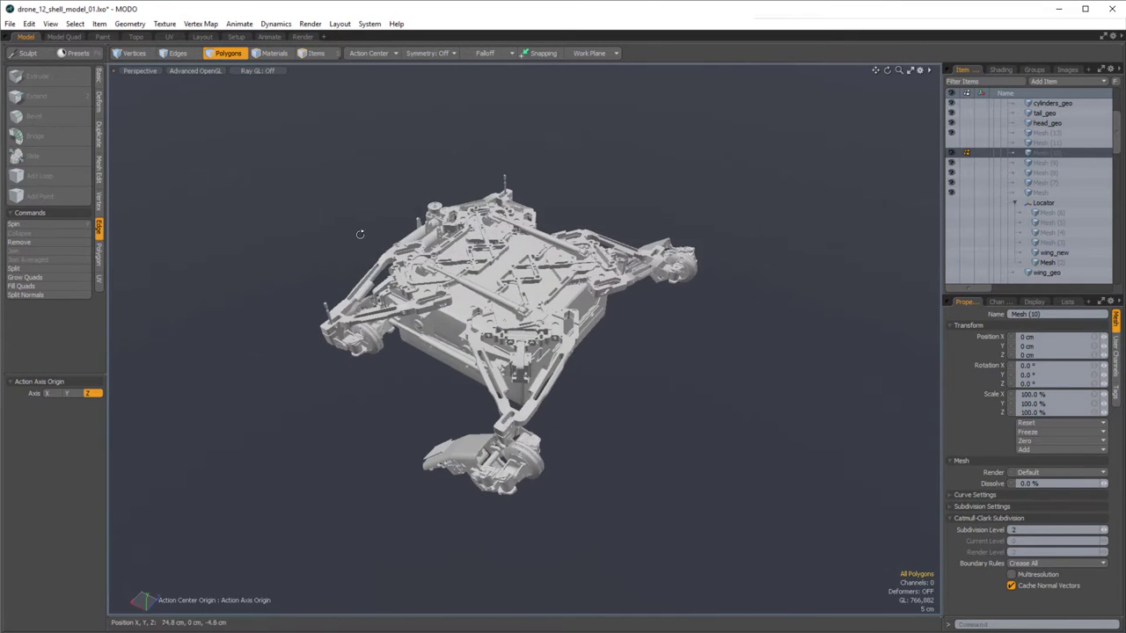
alt+drag(360, 234, 521, 299)
key(KP_1)
scroll(540, 304, down, 2)
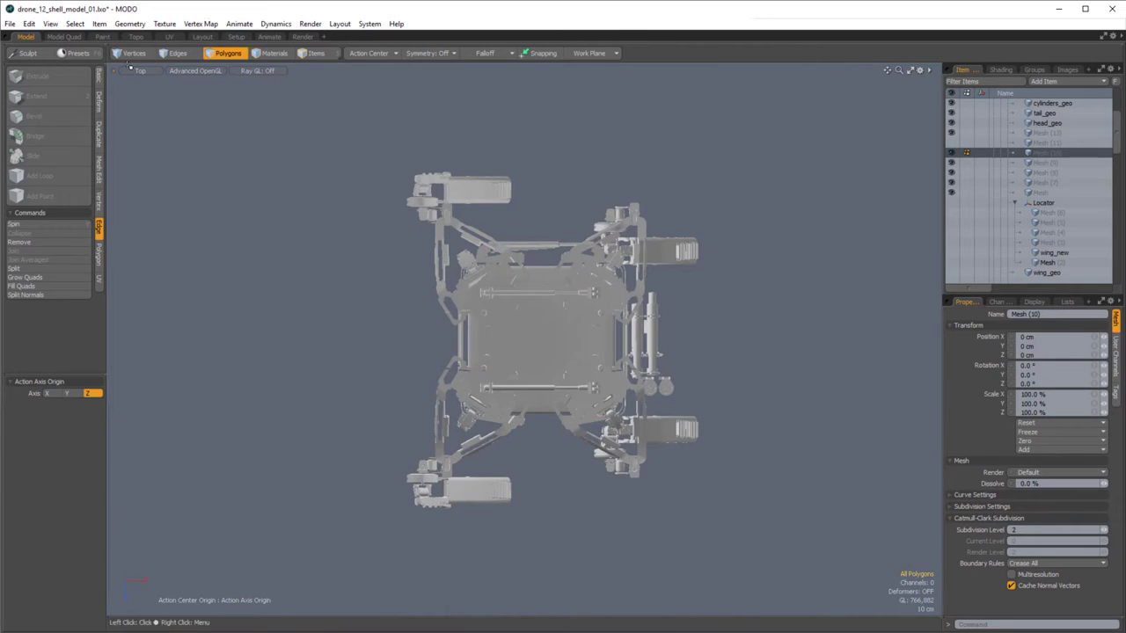
click(92, 75)
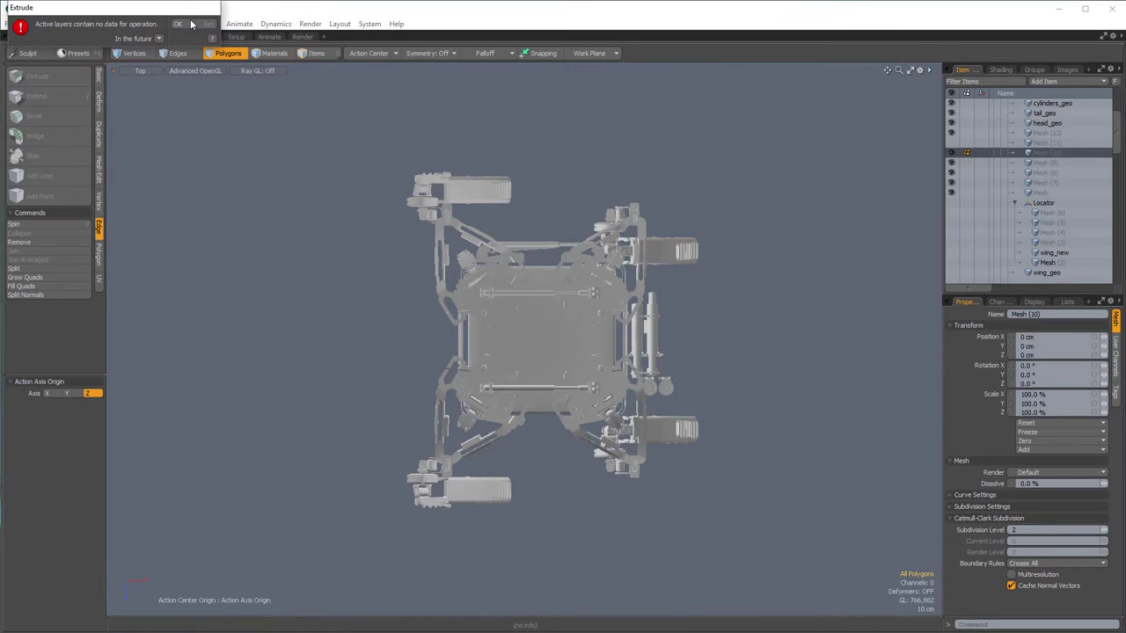
click(180, 24)
click(100, 76)
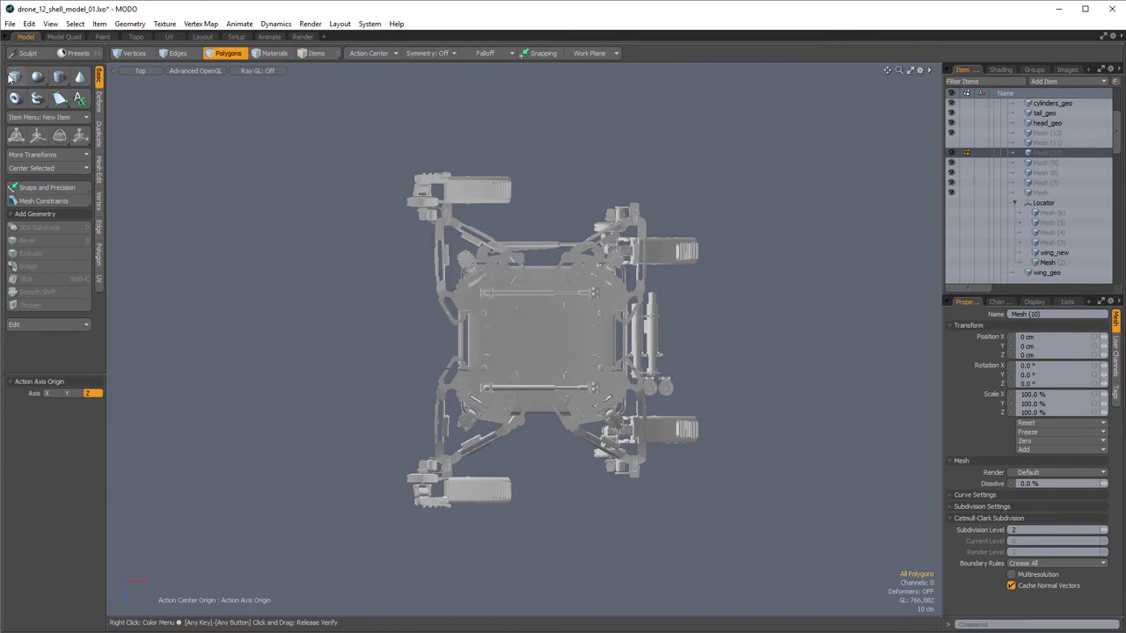
click(14, 77)
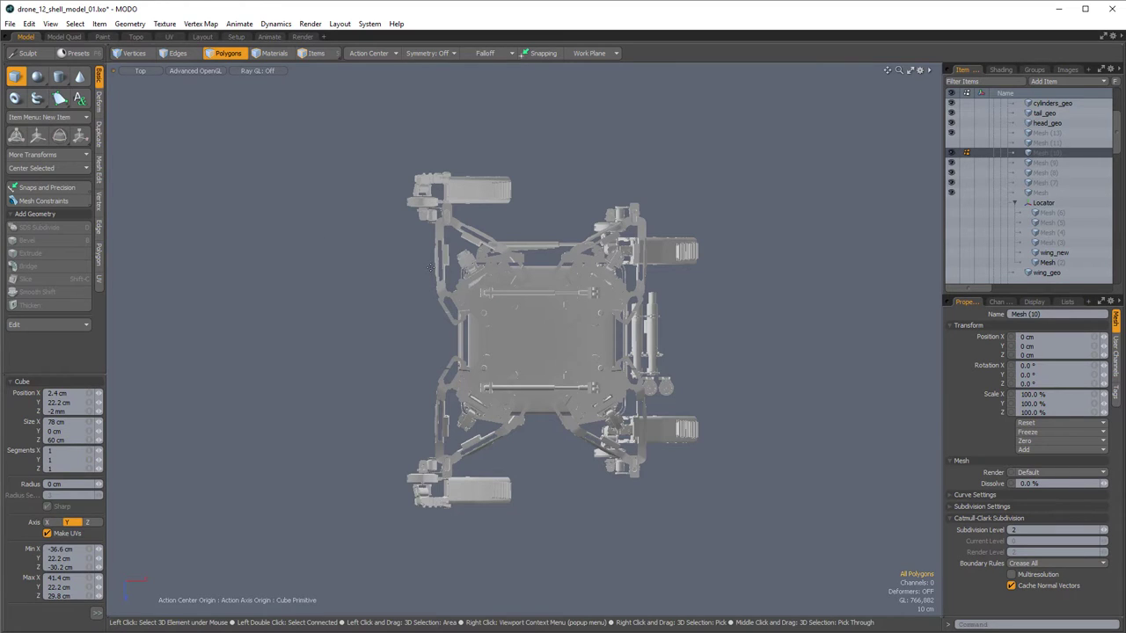
drag(431, 268, 628, 413)
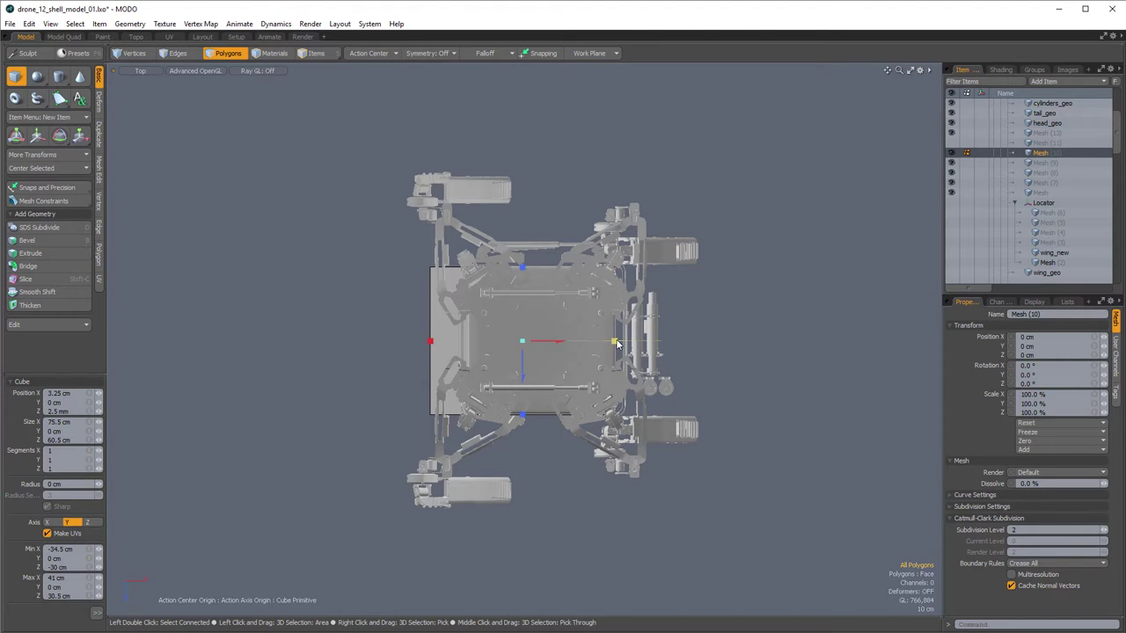
- Raise the flat plate to about 21.8 cm in Y, lengthen it to about 76 cm in X, and finish the primitive
key(KP_Decimal)
alt+drag(608, 347, 529, 278)
alt+scroll(543, 334, up, 2)
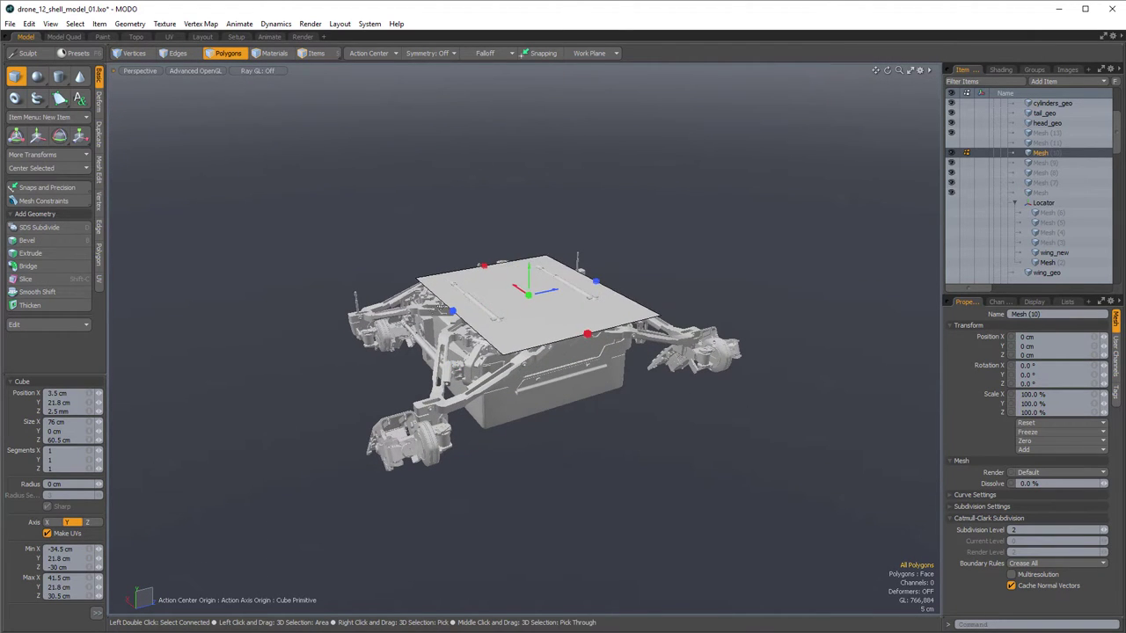
alt+drag(471, 319, 592, 336)
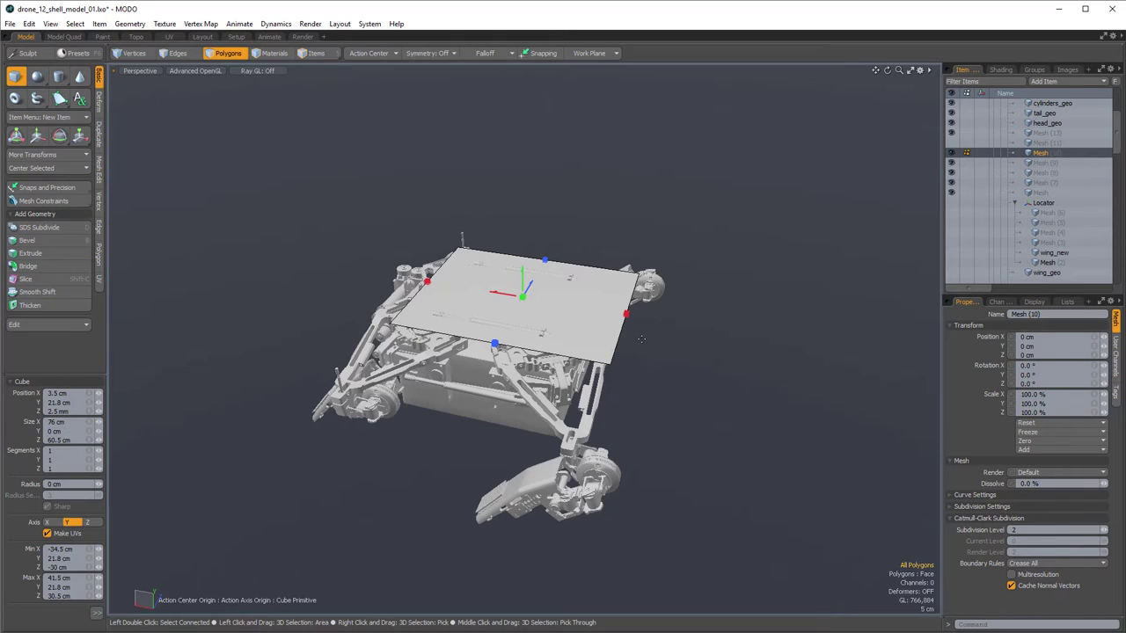
key(space)
alt+drag(696, 343, 546, 294)
click(519, 283)
click(722, 335)
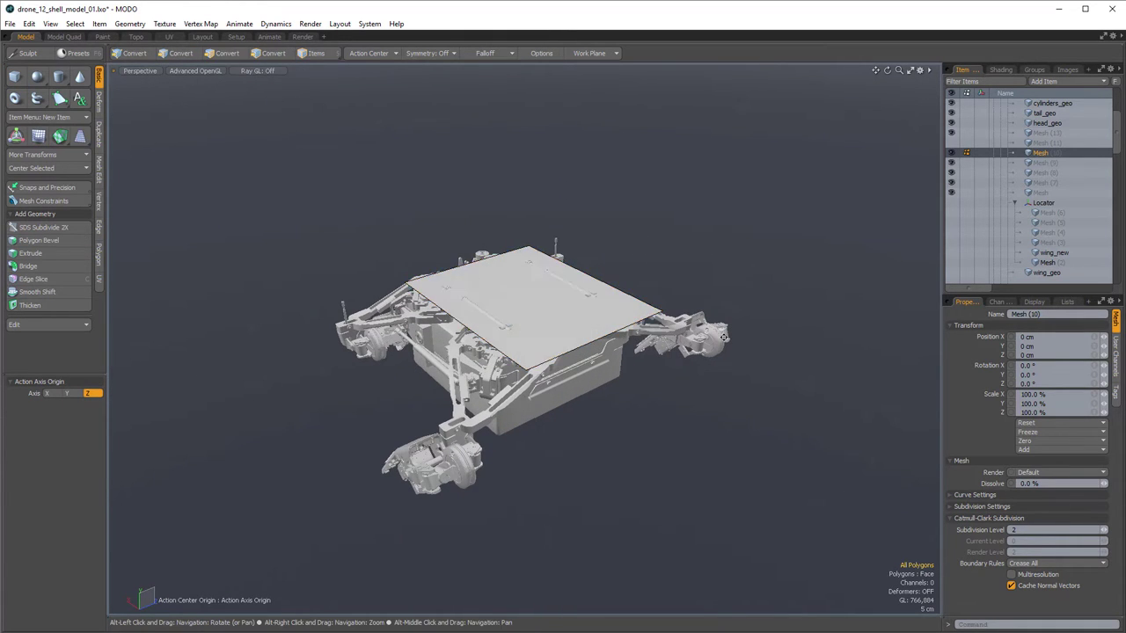
- Select the plate's front edge and move it inward about 1.2 cm along X
alt+drag(723, 338, 676, 300)
click(178, 54)
alt+drag(548, 237, 648, 301)
click(603, 272)
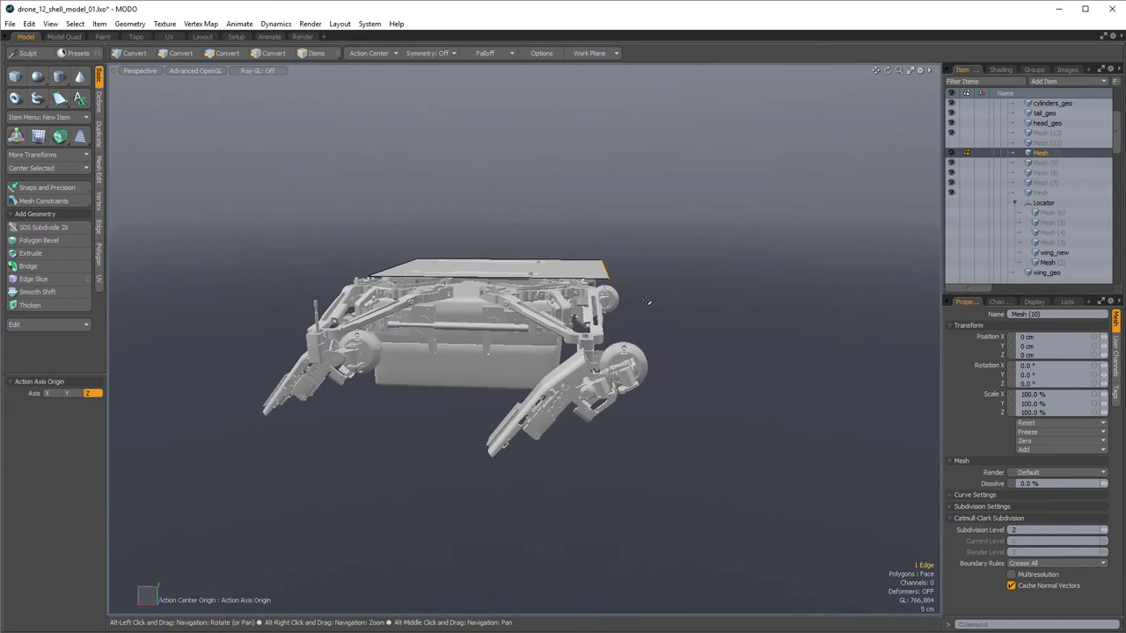
key(w)
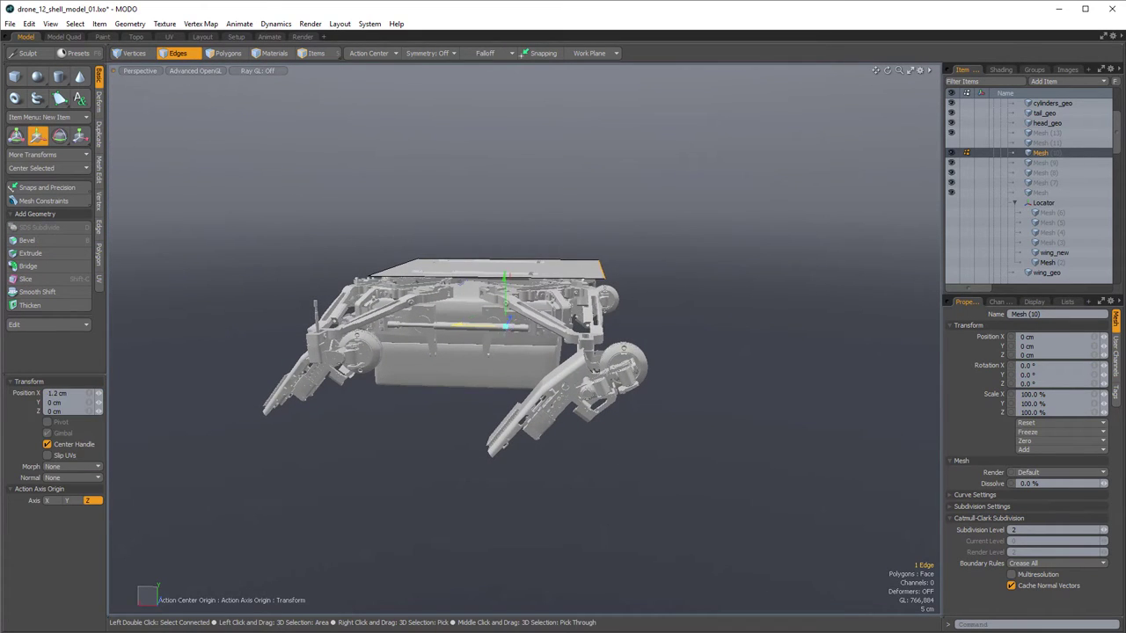
alt+drag(484, 329, 506, 283)
alt+drag(603, 264, 647, 300)
- Extend the plate's front edge about 9.6 cm forward and 5.6 cm down with Edge Extend
key(z)
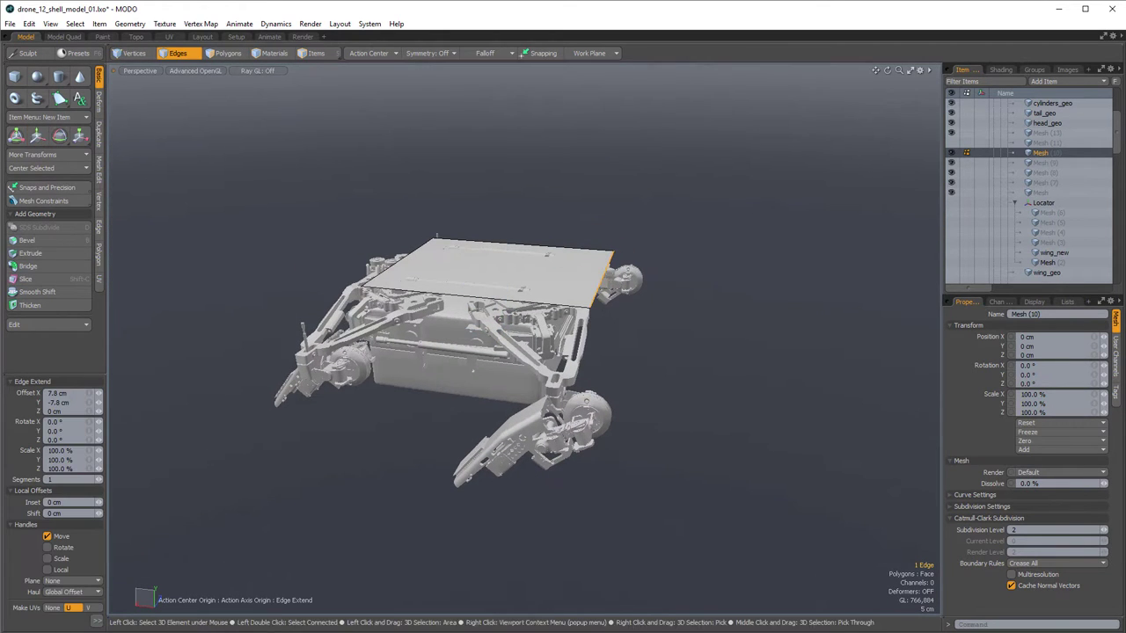
click(595, 273)
drag(581, 278, 611, 276)
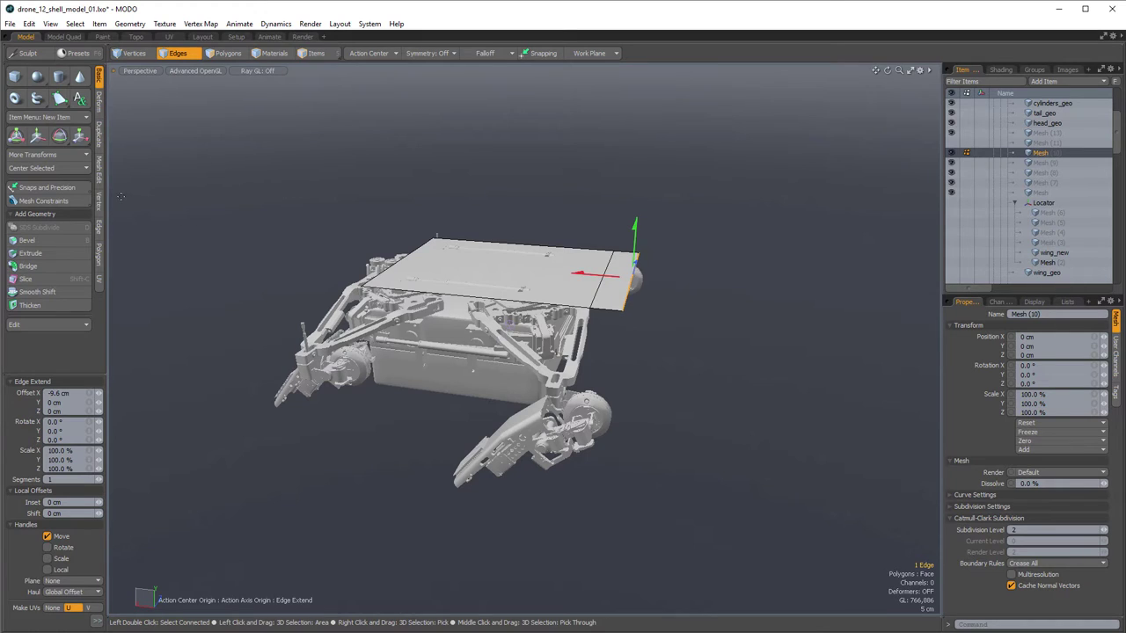
click(100, 231)
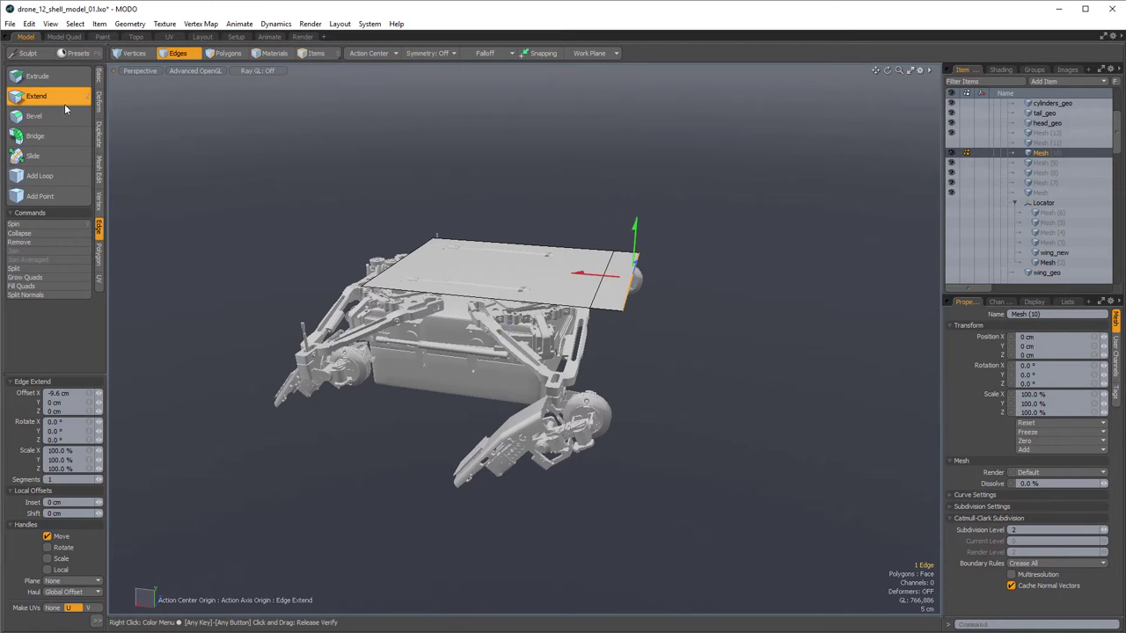
alt+drag(706, 288, 704, 272)
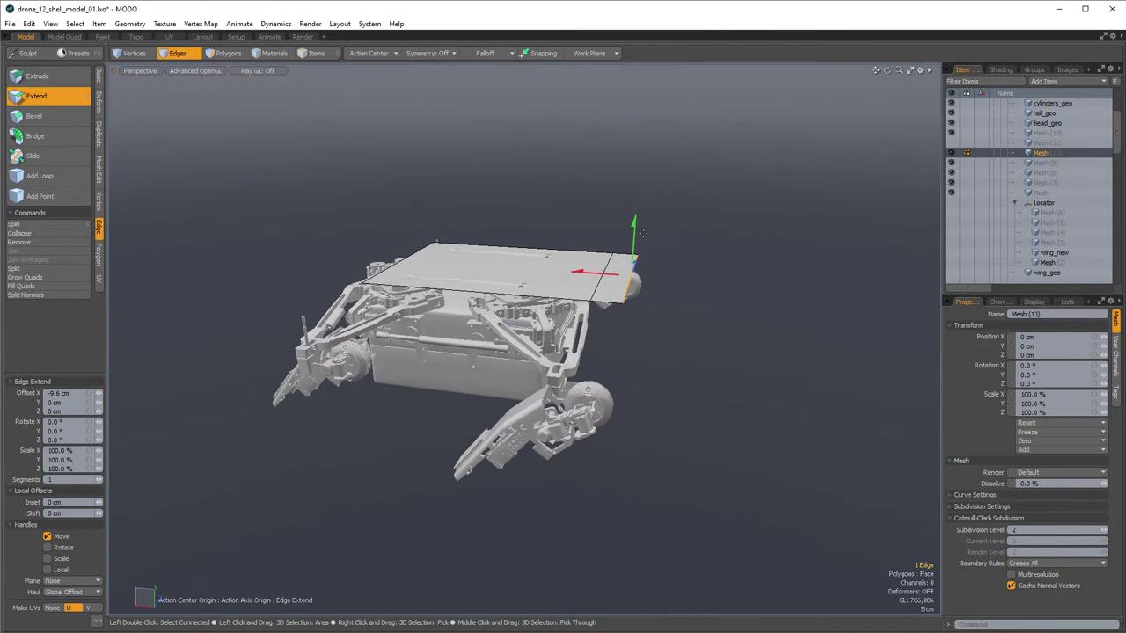
drag(634, 232, 633, 249)
- Extend the front edge straight down twice, by about 8.2 cm and 6.4 cm, and deselect it
shift+click(676, 247)
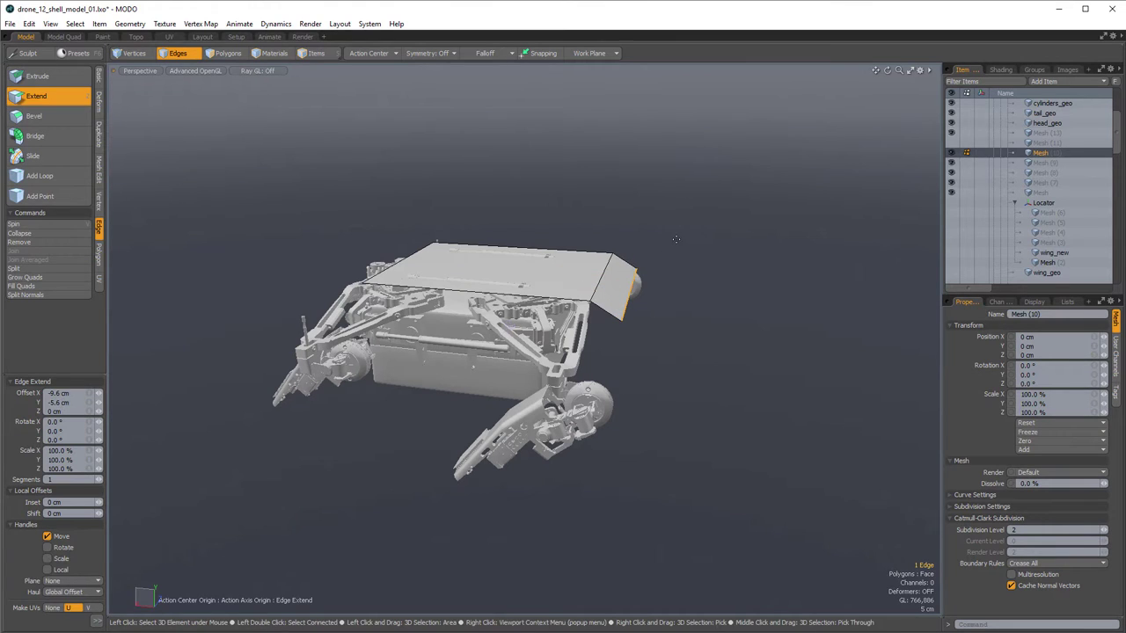
alt+drag(697, 261, 681, 231)
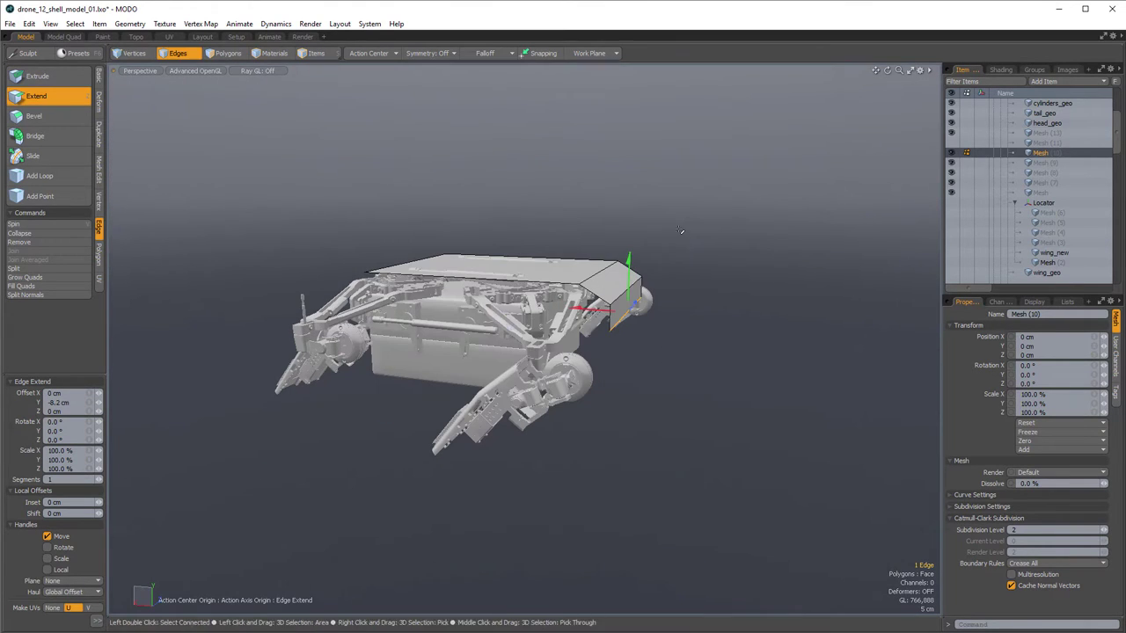
shift+click(681, 231)
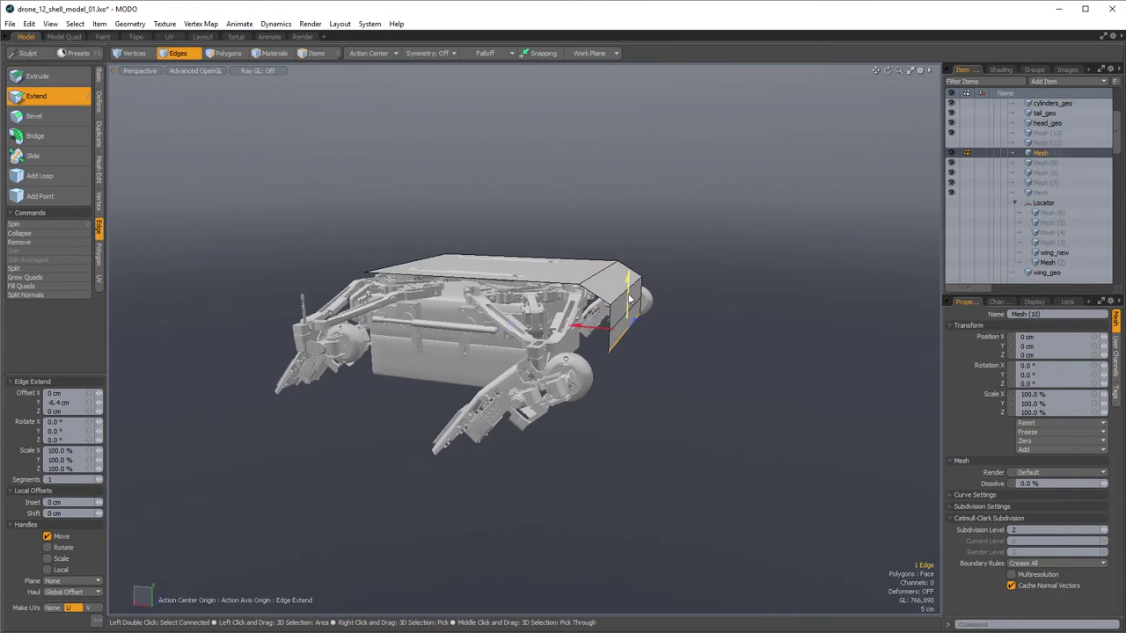
key(space)
click(722, 329)
alt+drag(669, 330, 560, 313)
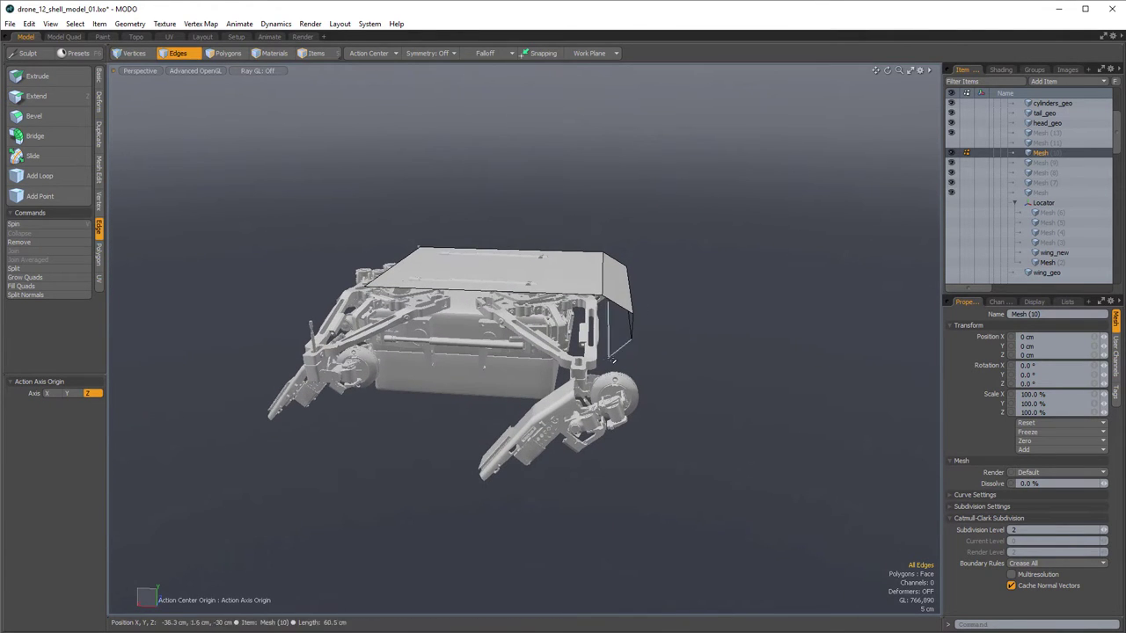
alt+drag(709, 304, 734, 307)
drag(737, 248, 756, 308)
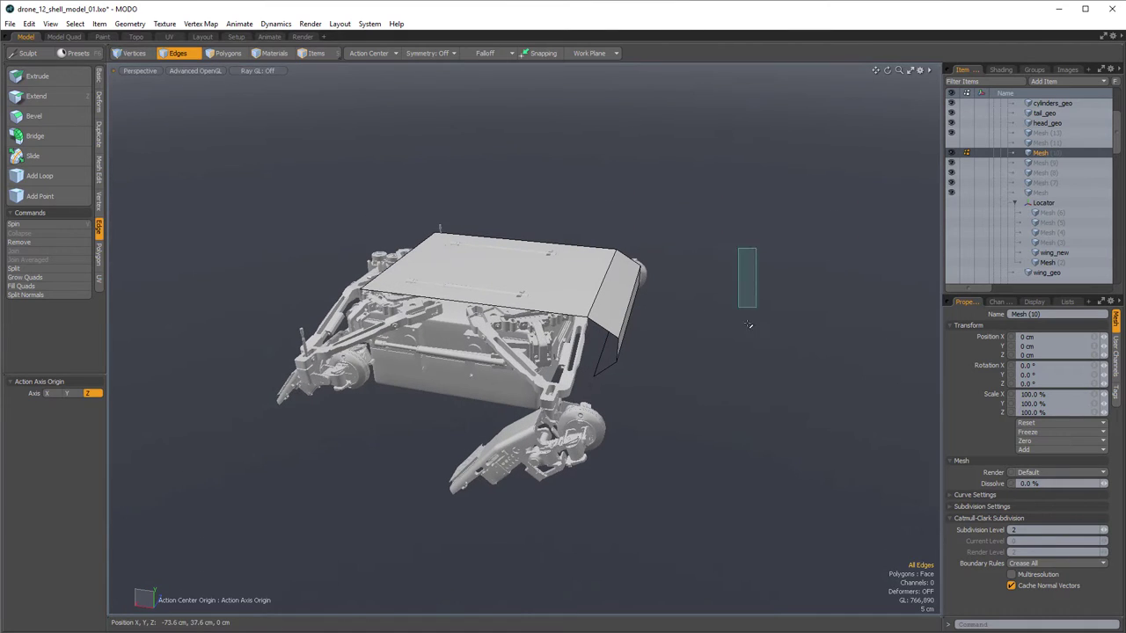
- Preview the extended shell with Catmull-Clark subdivision and switch it back to plain faces
alt+drag(689, 332, 698, 316)
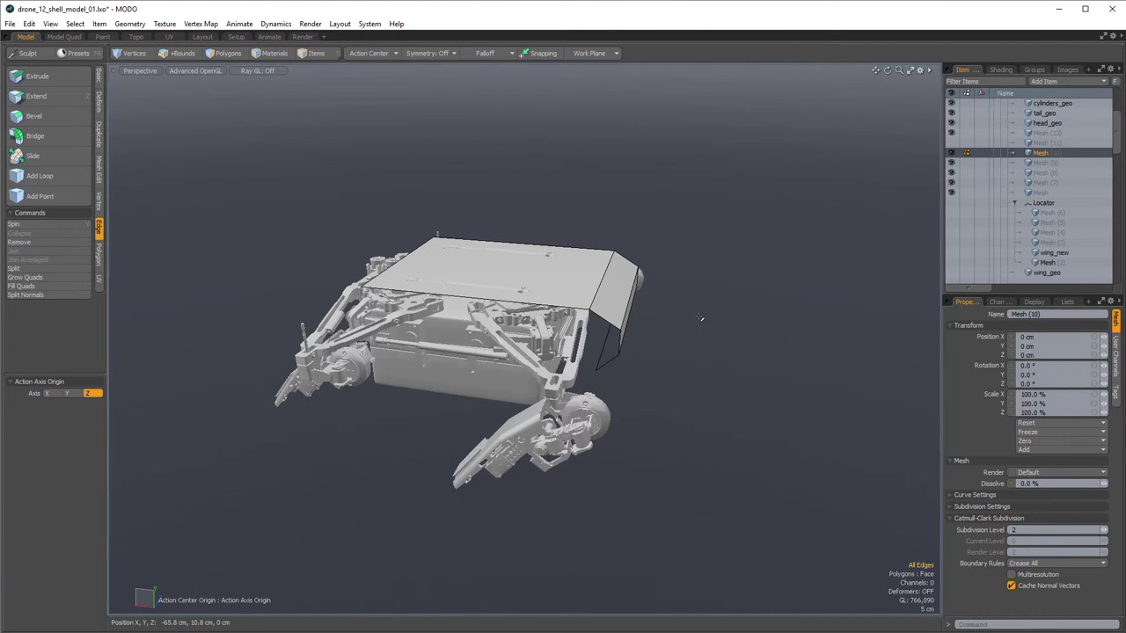
key(Tab)
alt+drag(704, 324, 634, 330)
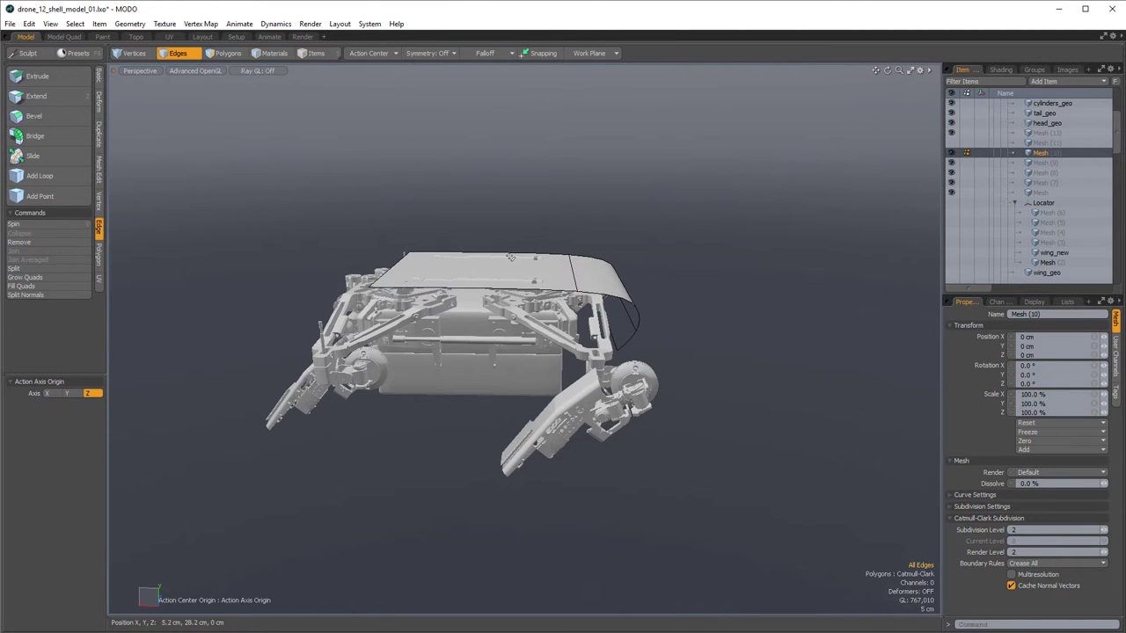
key(Tab)
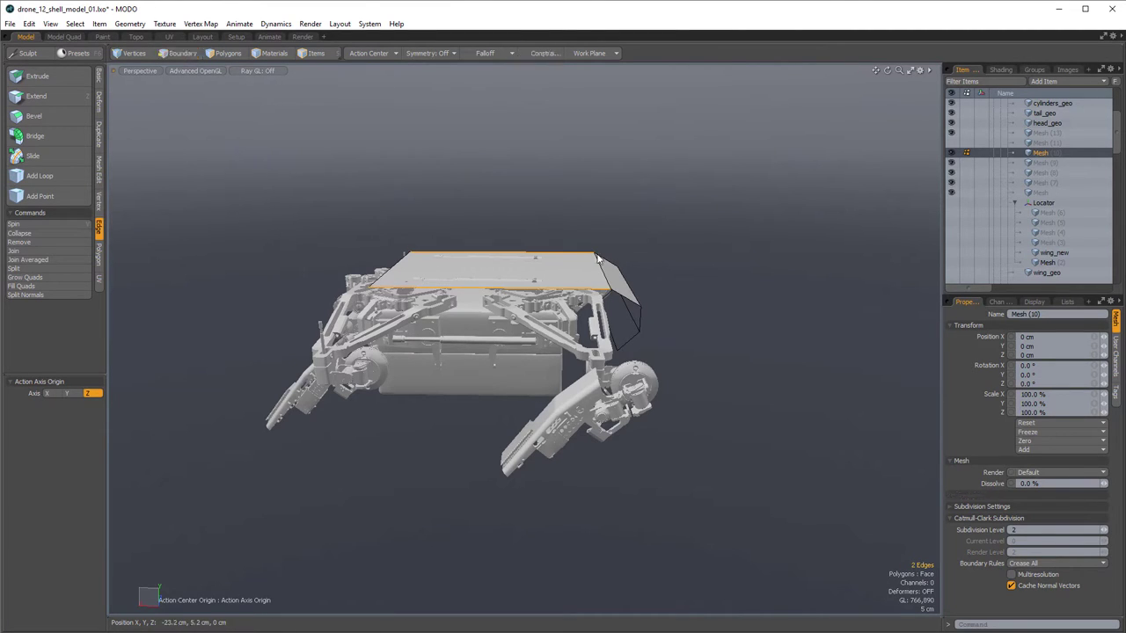
- Add a Loop Slice across the flat plate, about three quarters of the way toward its front edge
key(alt+c)
click(614, 246)
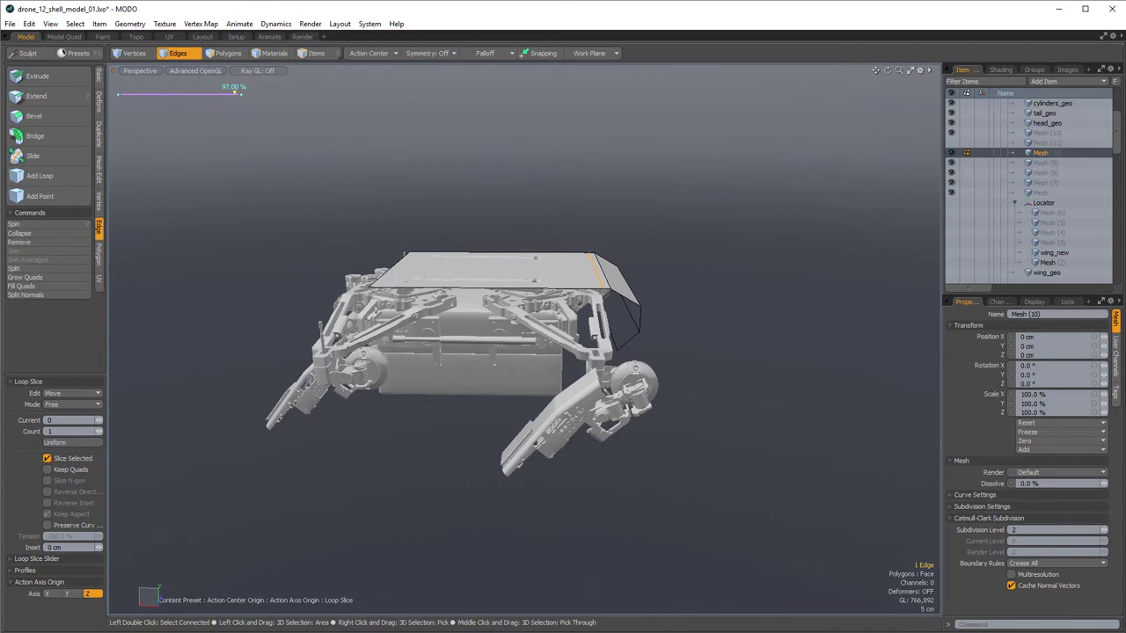
key(q)
click(639, 198)
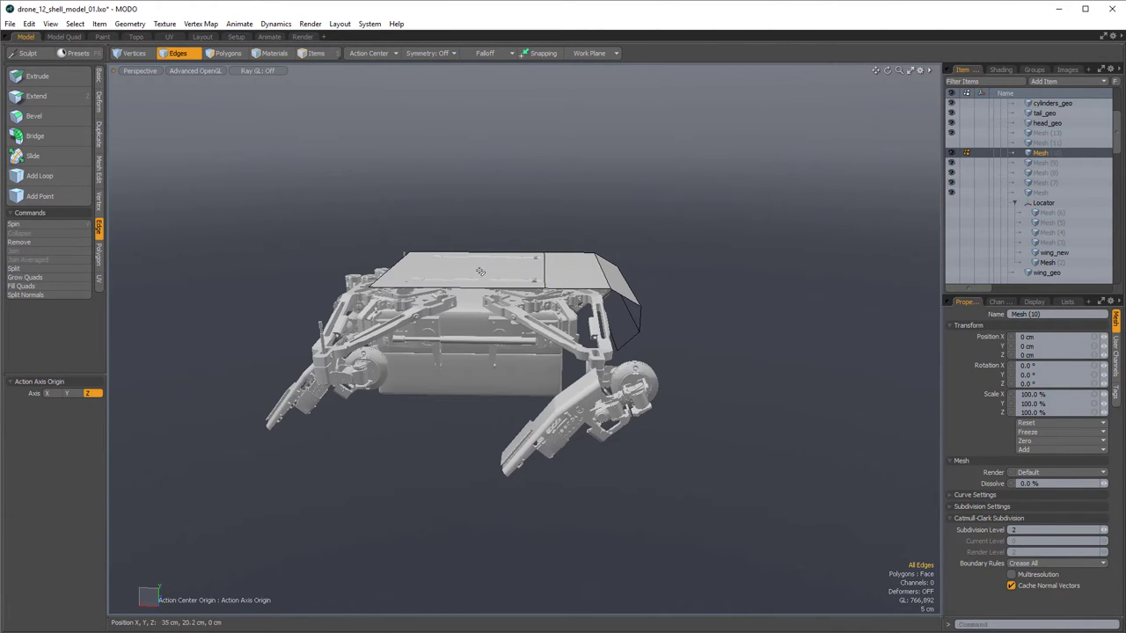
- Compare the sliced shell with and without Catmull-Clark subdivision, ending on plain faces
key(shift+Tab)
key(shift+Tab)
key(shift+Tab)
key(shift+Tab)
key(shift+Tab)
key(shift+Tab)
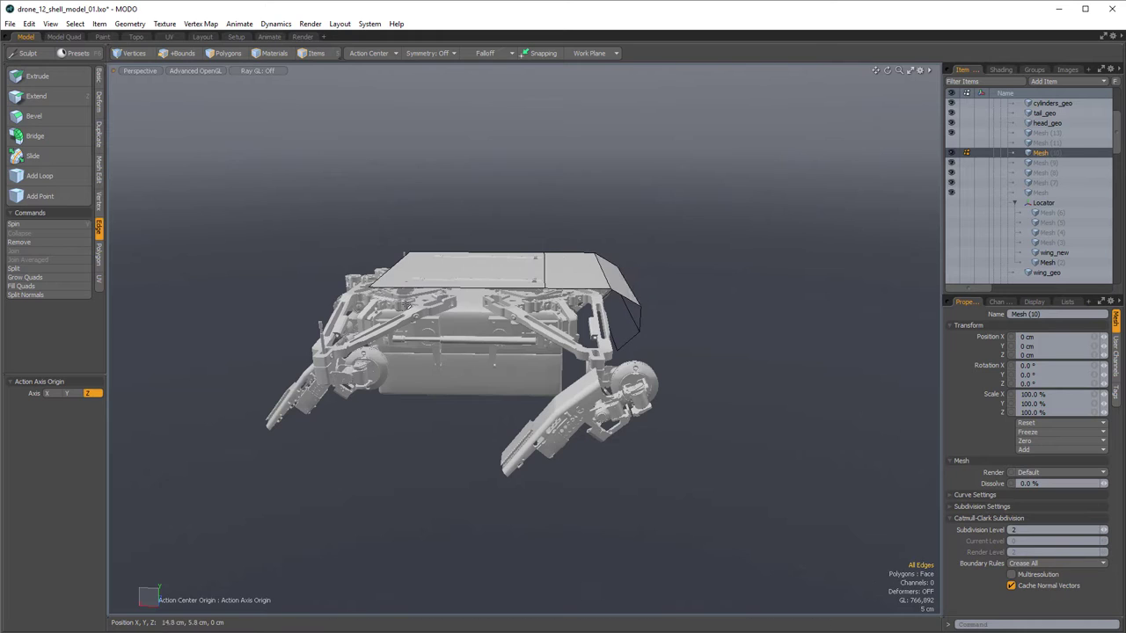
key(Tab)
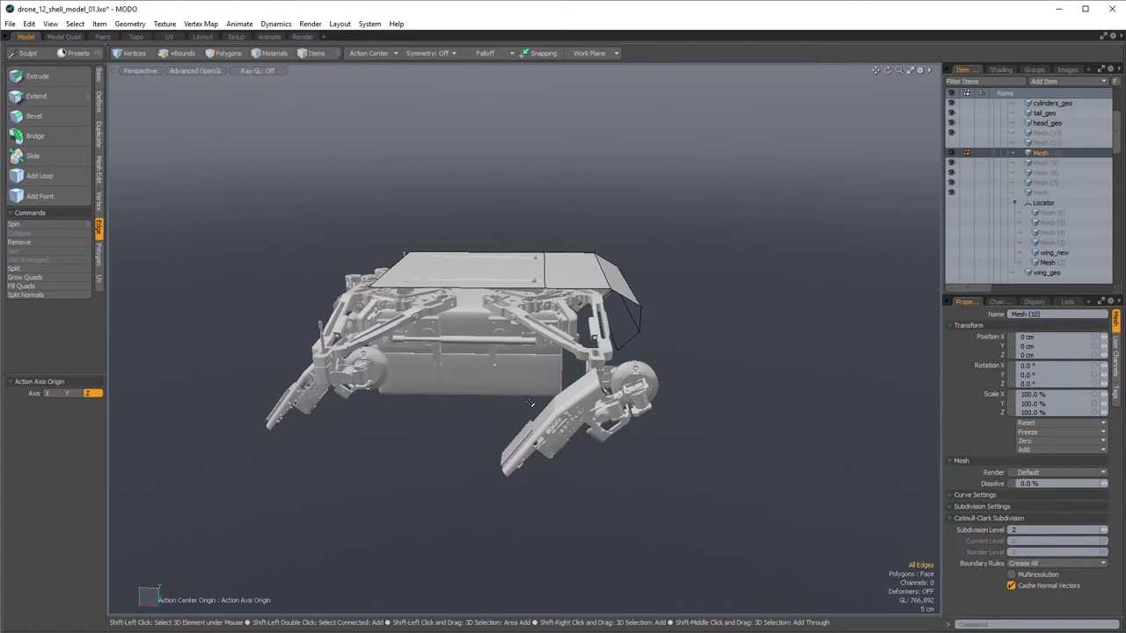
key(shift+Tab)
key(shift+Tab)
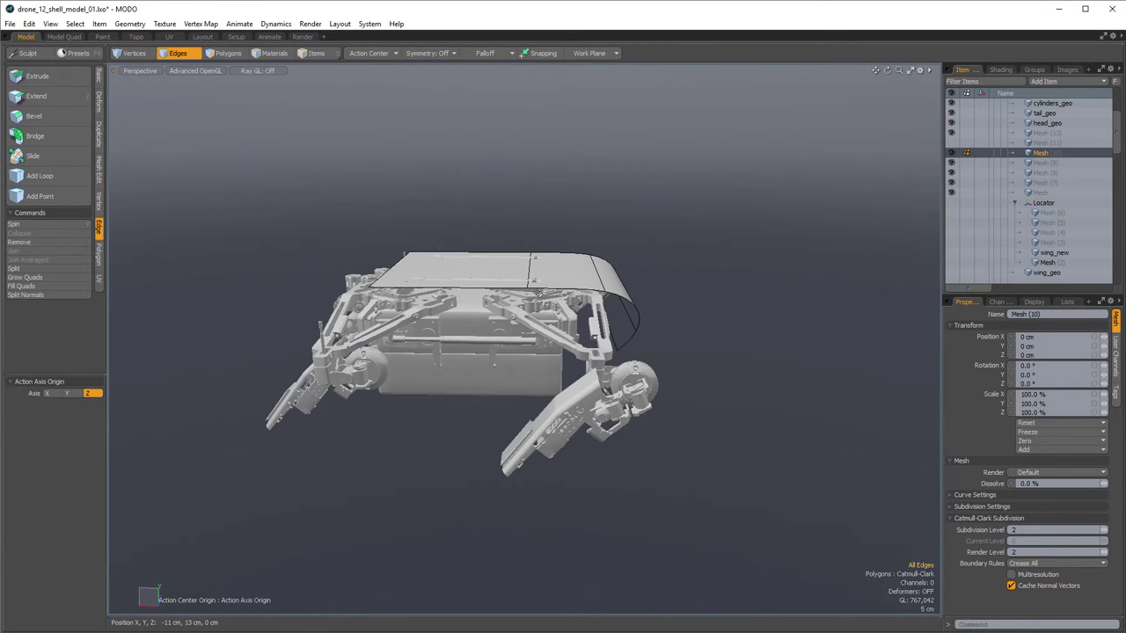
key(shift+Tab)
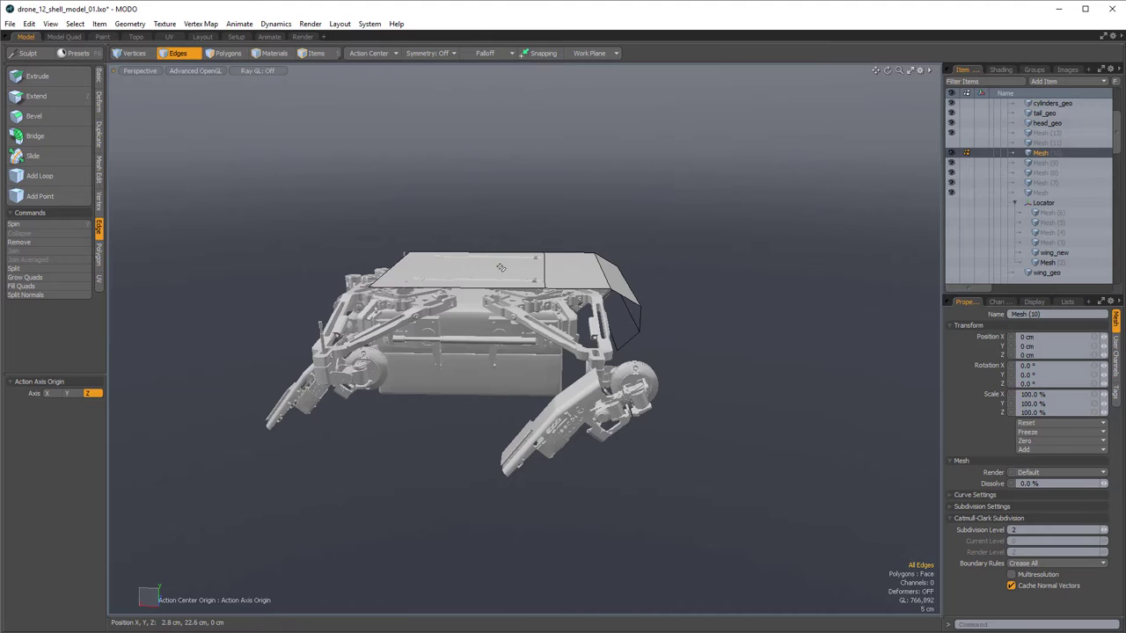
- Add a Loop Slice across the plate at 20% near its rear, and another midway between the rear and front slices
alt+drag(450, 280, 472, 332)
key(alt+c)
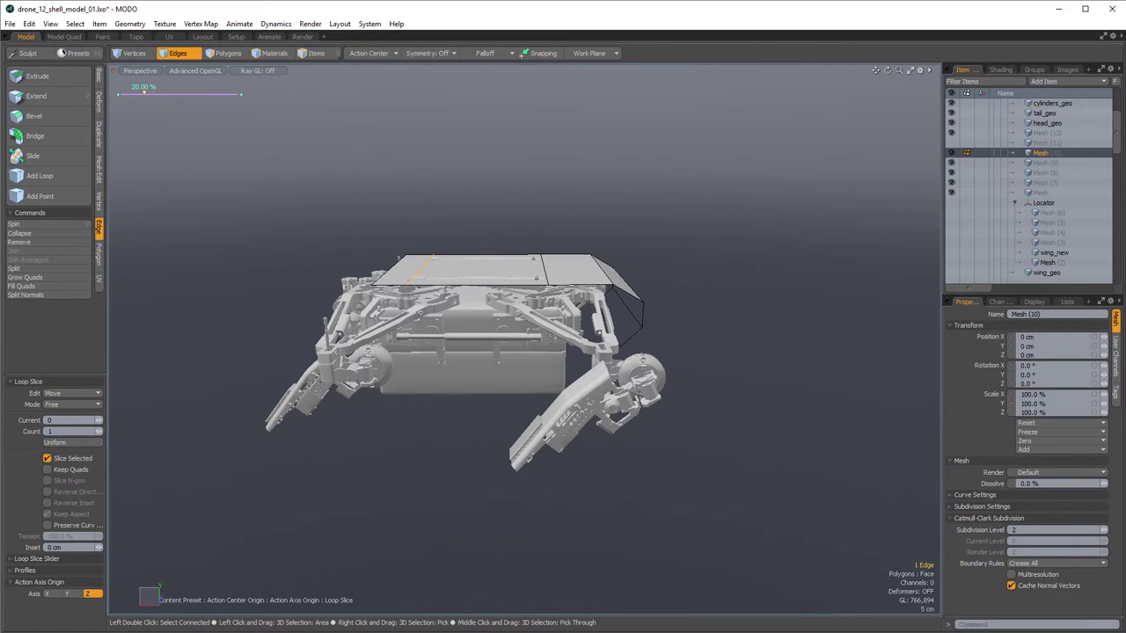
key(q)
drag(495, 263, 498, 290)
key(alt+c)
click(499, 330)
key(q)
click(454, 230)
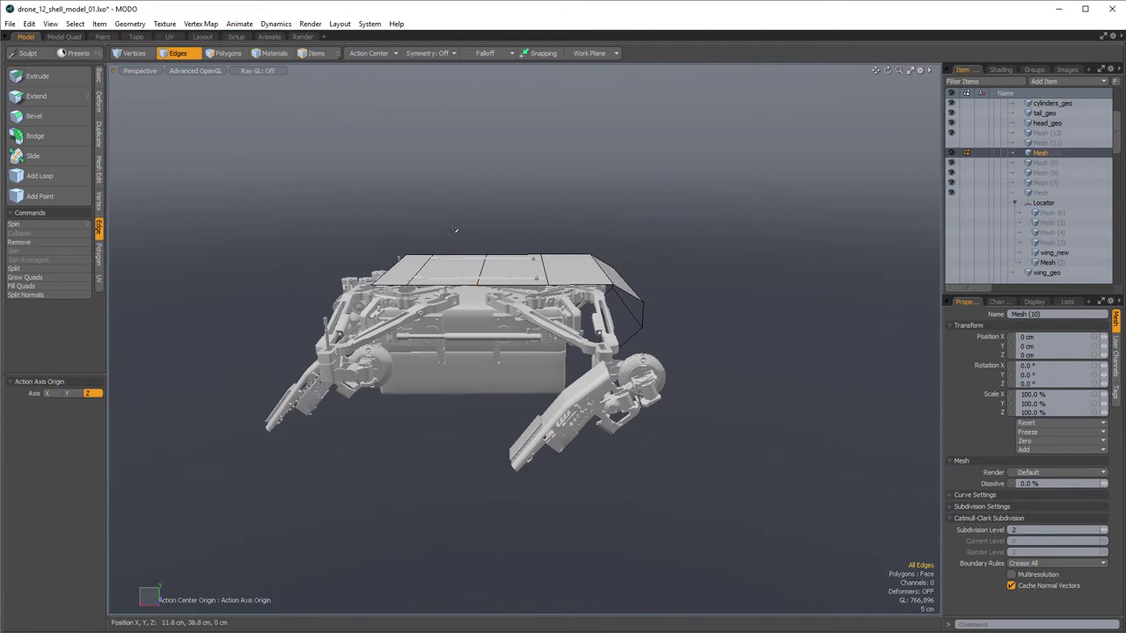
- Raise the plate's rear edge slightly and check the shell's shape with subdivision before returning to plain faces
key(w)
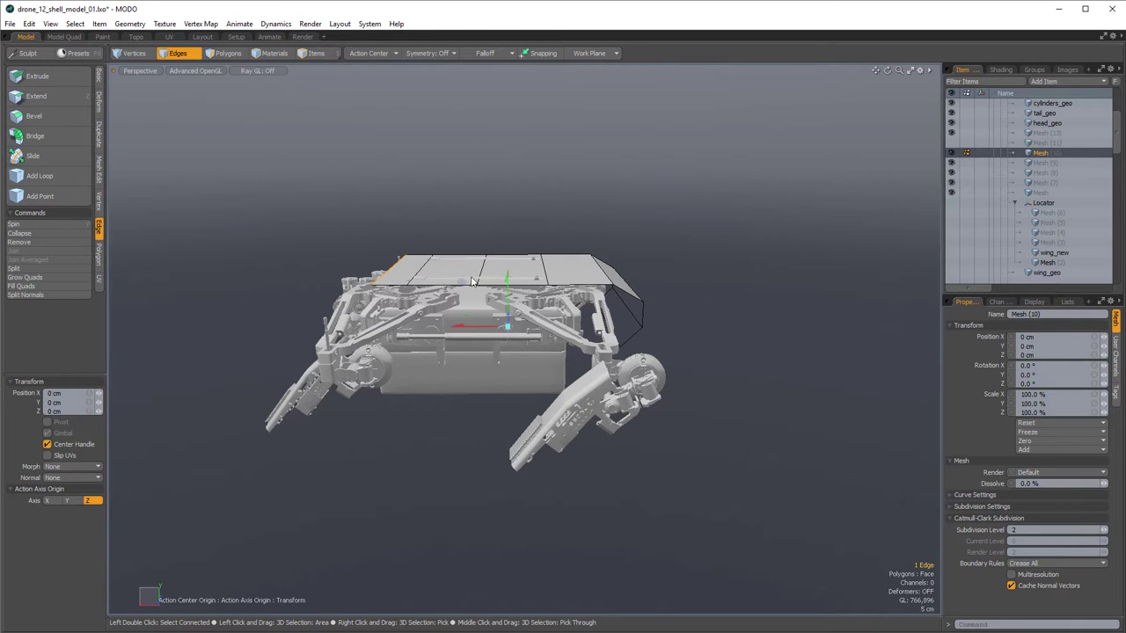
key(space)
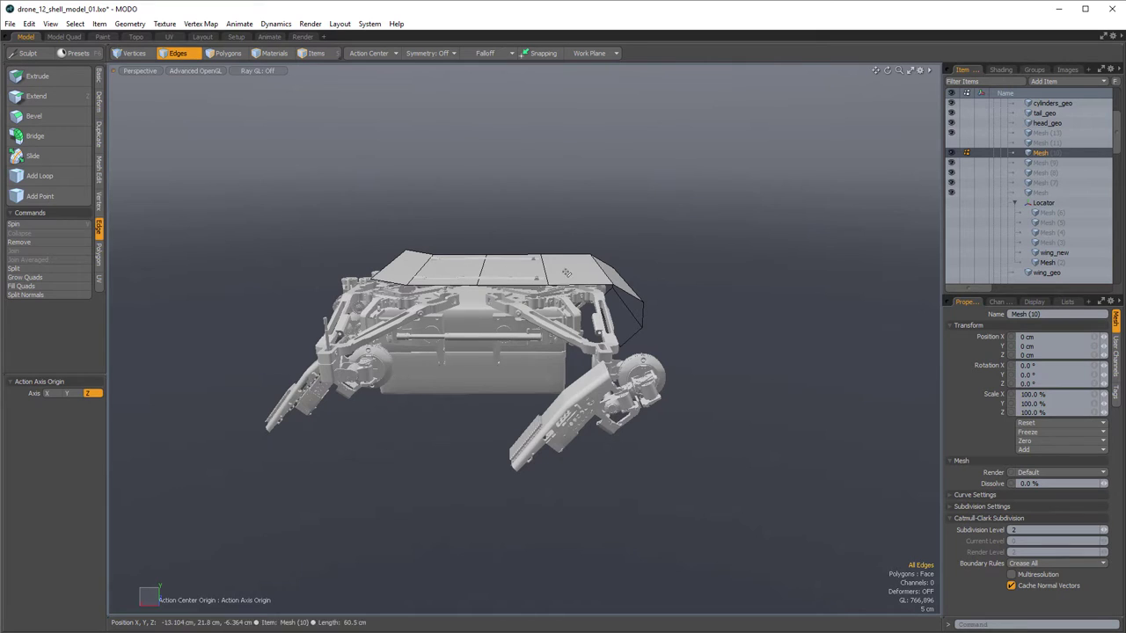
alt+drag(612, 347, 722, 266)
key(shift+Tab)
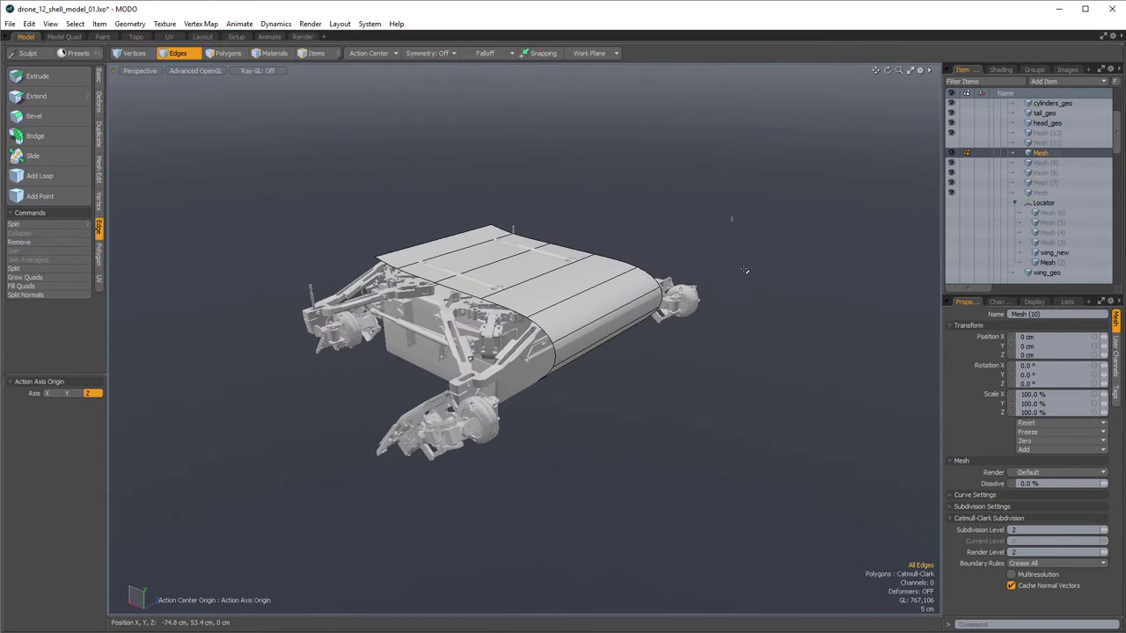
key(Tab)
- Scale the three front cross edges below the slope along Z to roughly three quarters of their width
alt+drag(542, 310, 551, 355)
key(r)
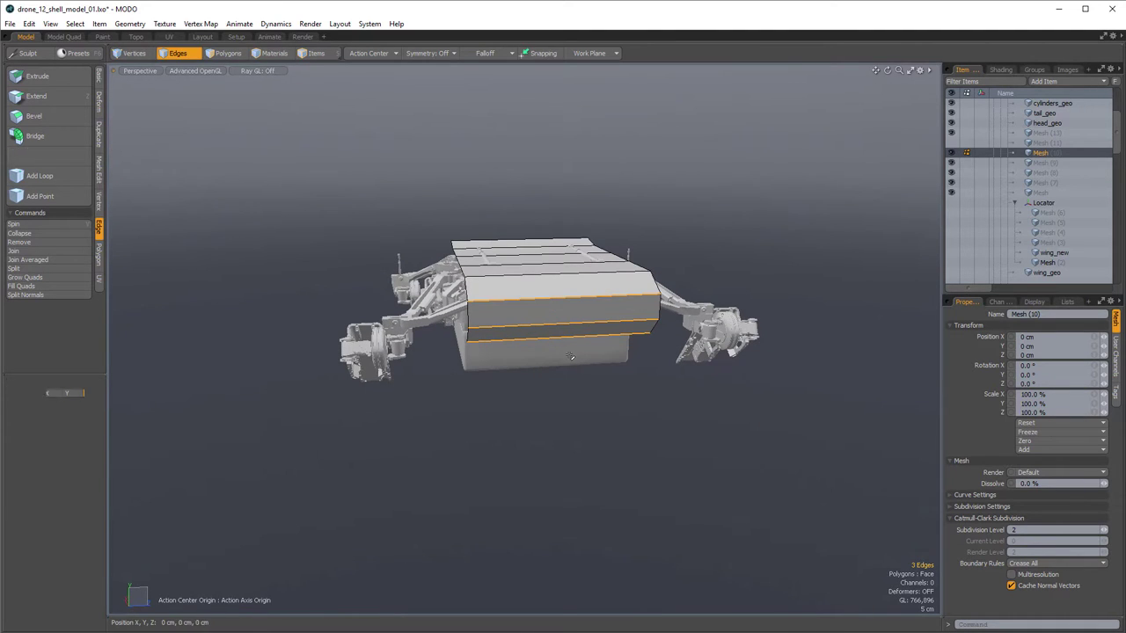
key(space)
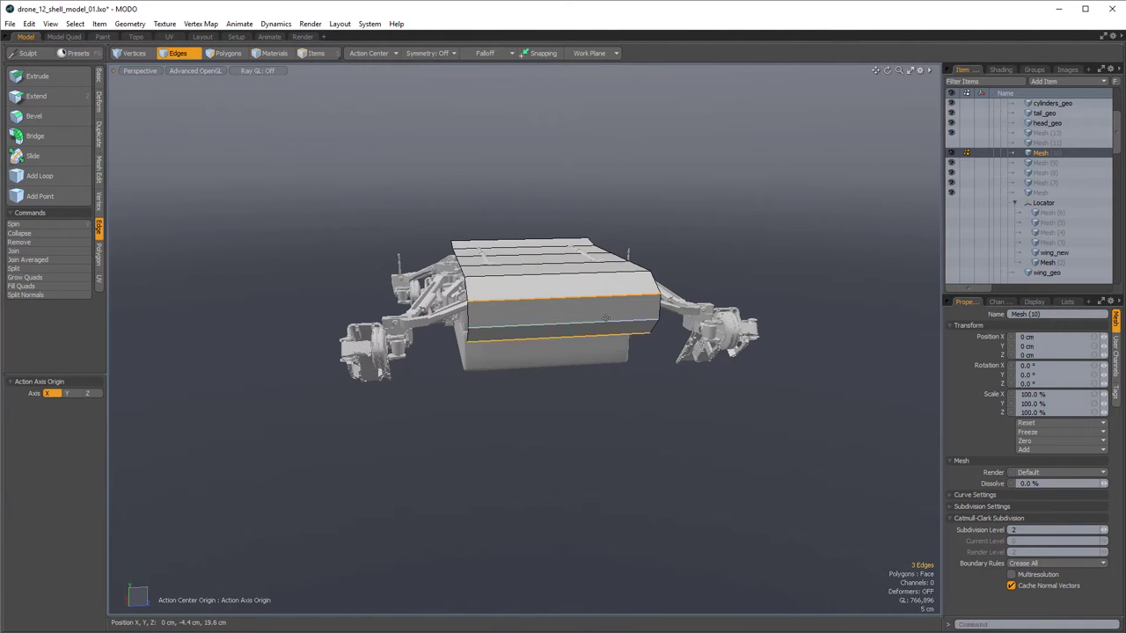
key(r)
drag(588, 313, 580, 313)
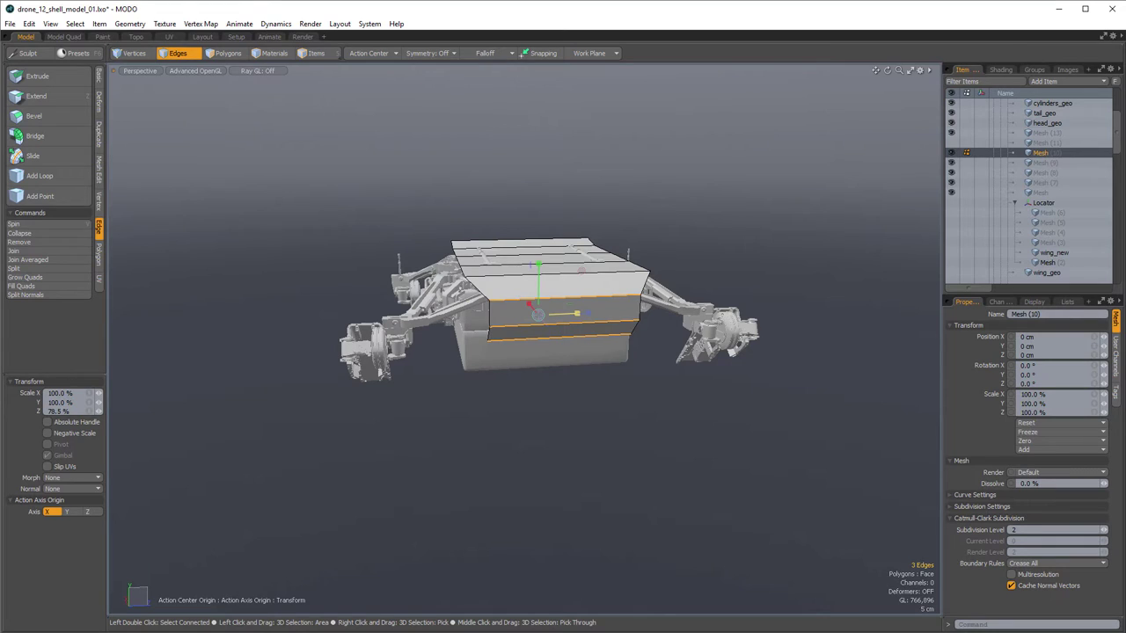
key(space)
- Scale the two lowest front edges to about 84.5% along Z and deselect them
click(573, 376)
click(572, 337)
key(w)
key(space)
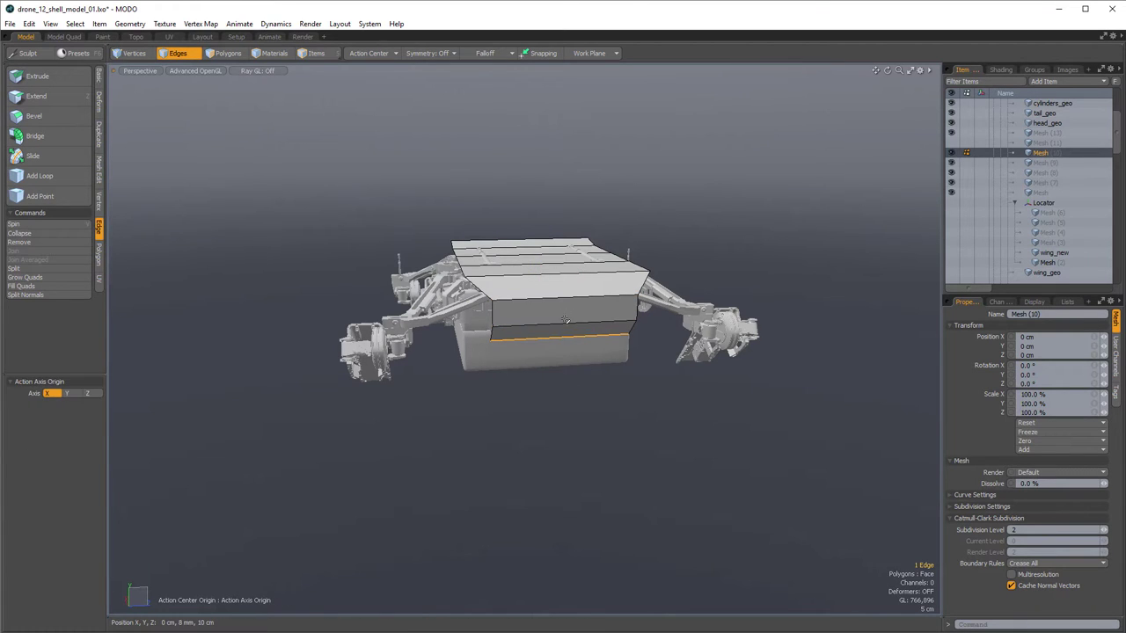
key(y)
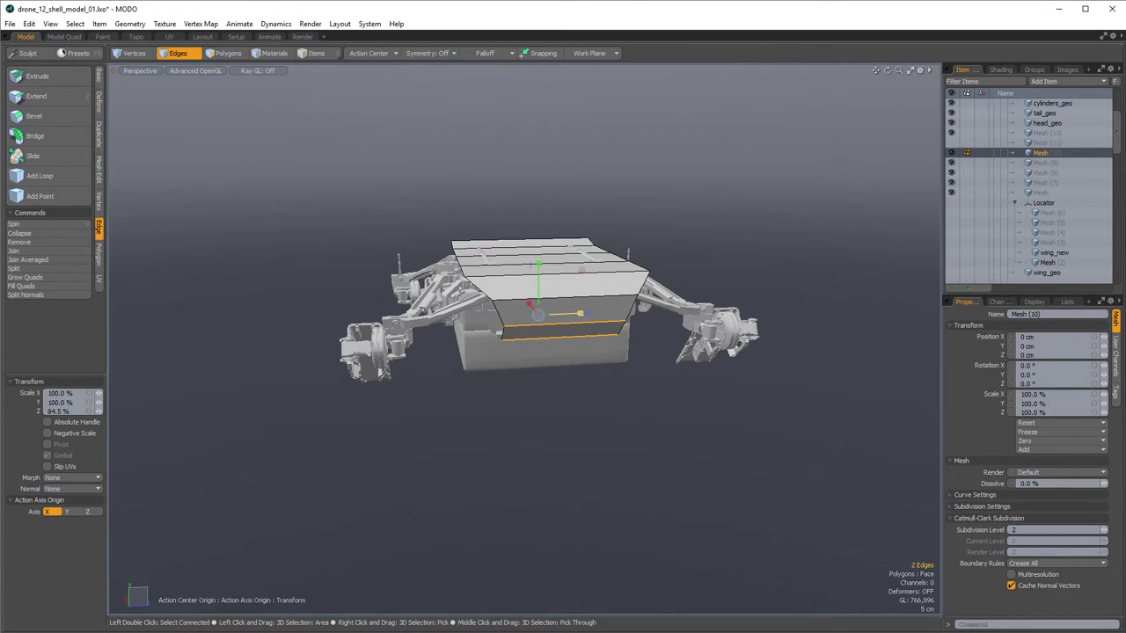
key(space)
click(568, 364)
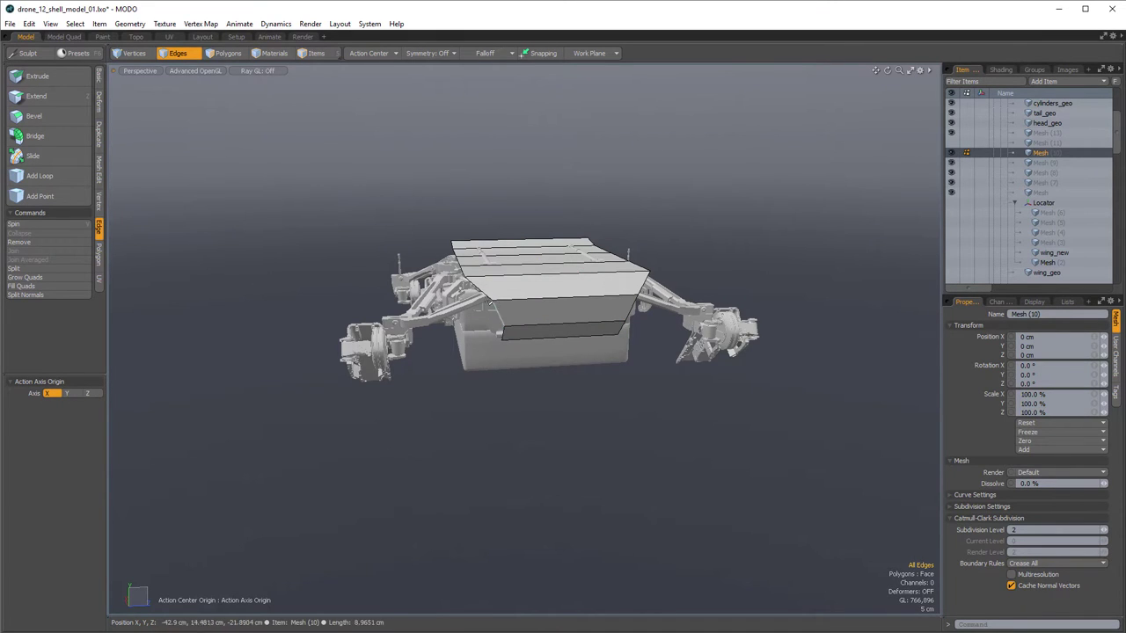
- Select the four edges along the top plate's negative-Z side and move them inward about 6.8 cm in Z
alt+drag(515, 346, 704, 350)
alt+drag(773, 350, 734, 344)
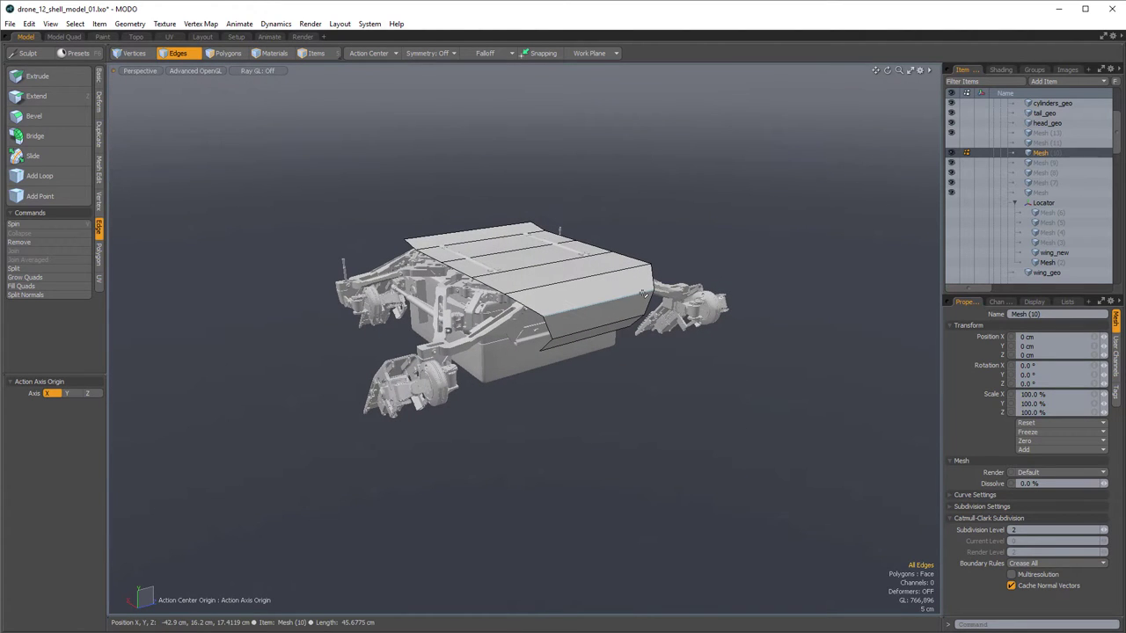
alt+drag(509, 302, 539, 279)
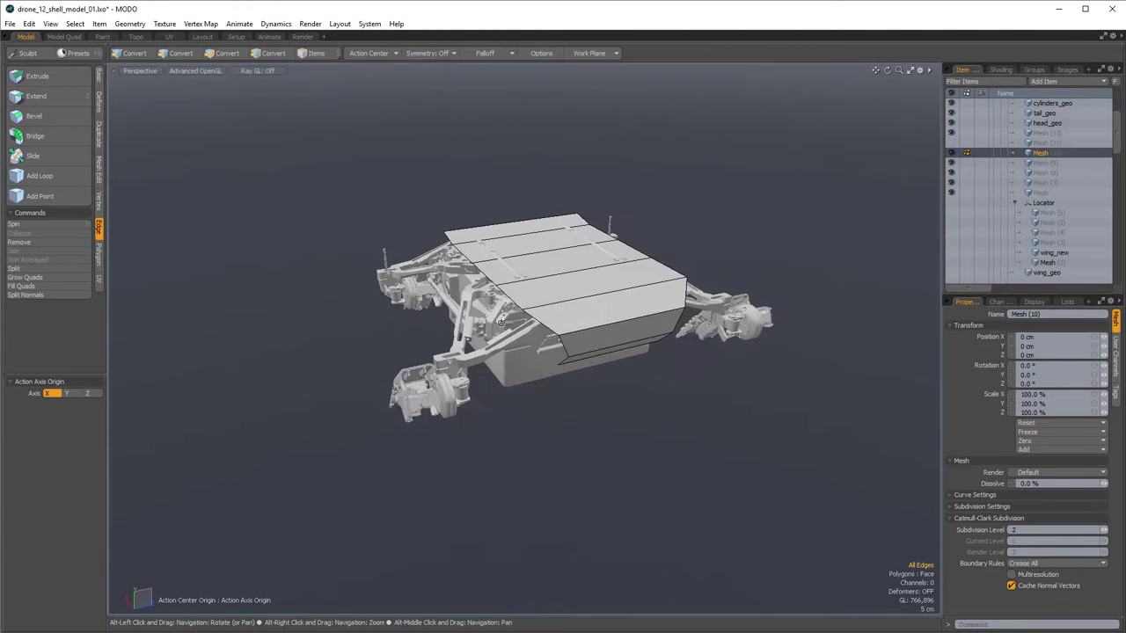
scroll(540, 277, up, 2)
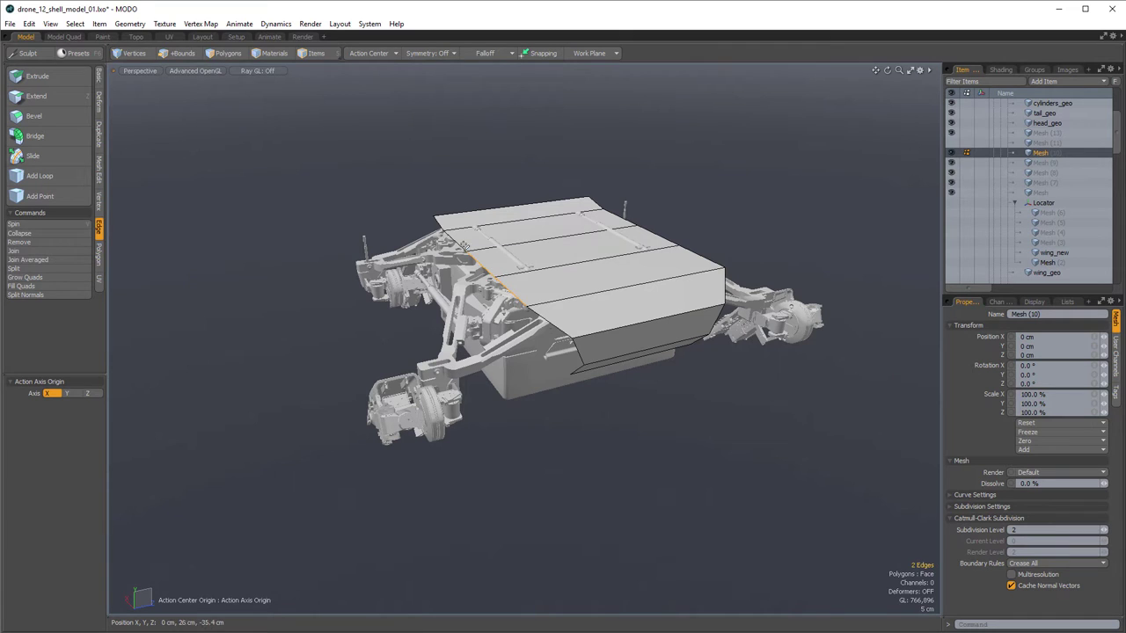
shift+click(455, 240)
shift+click(439, 225)
alt+drag(463, 266, 503, 311)
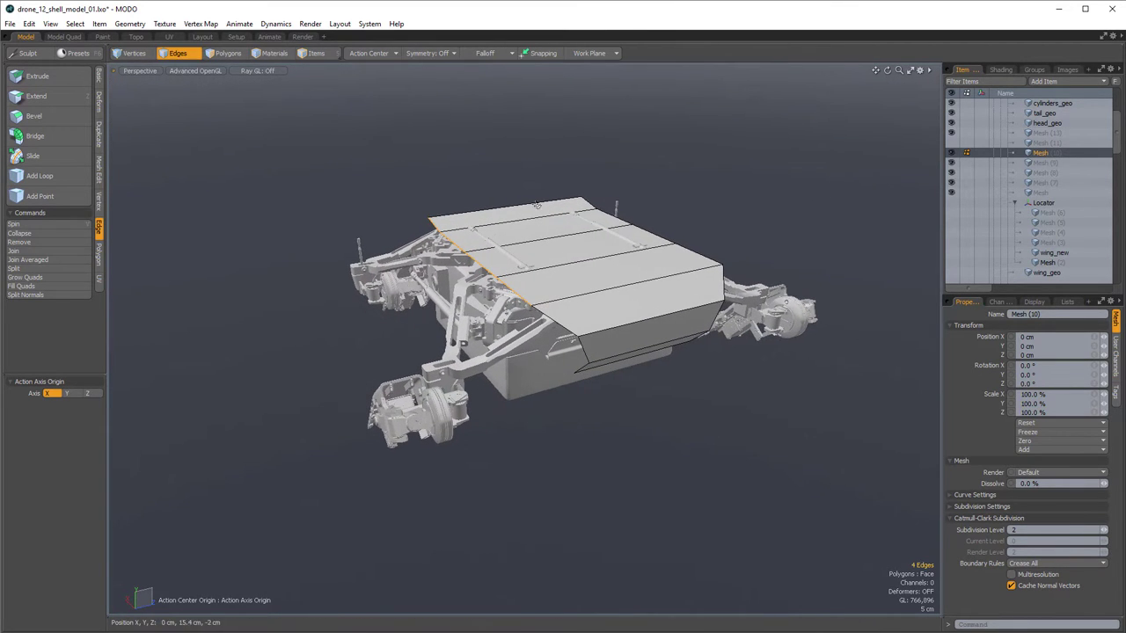
alt+drag(527, 266, 514, 247)
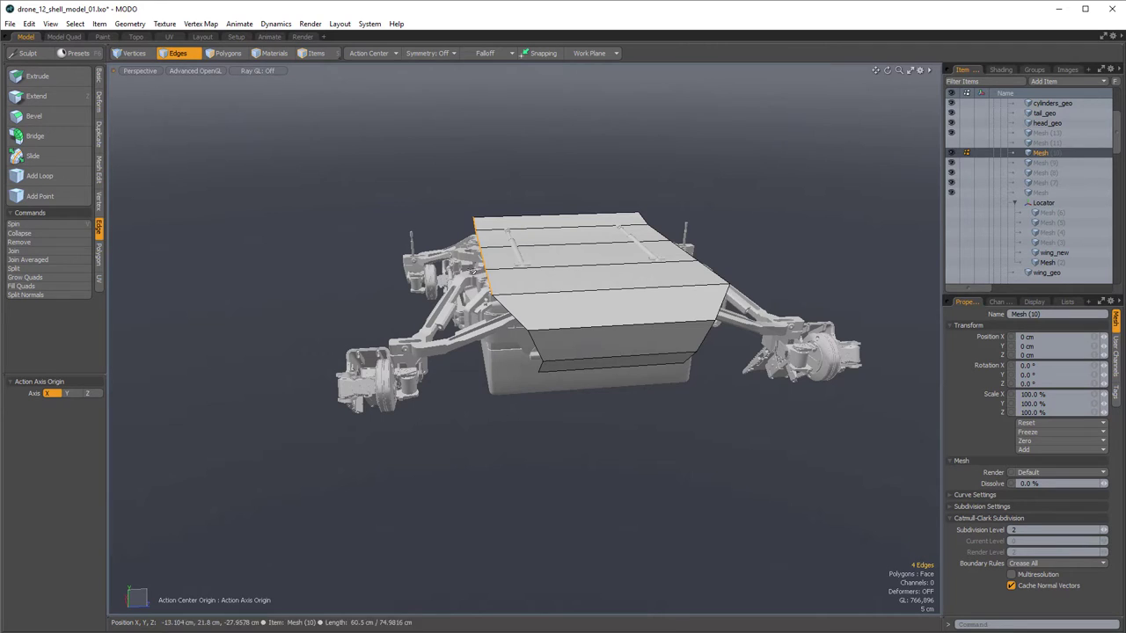
alt+drag(446, 279, 500, 271)
key(w)
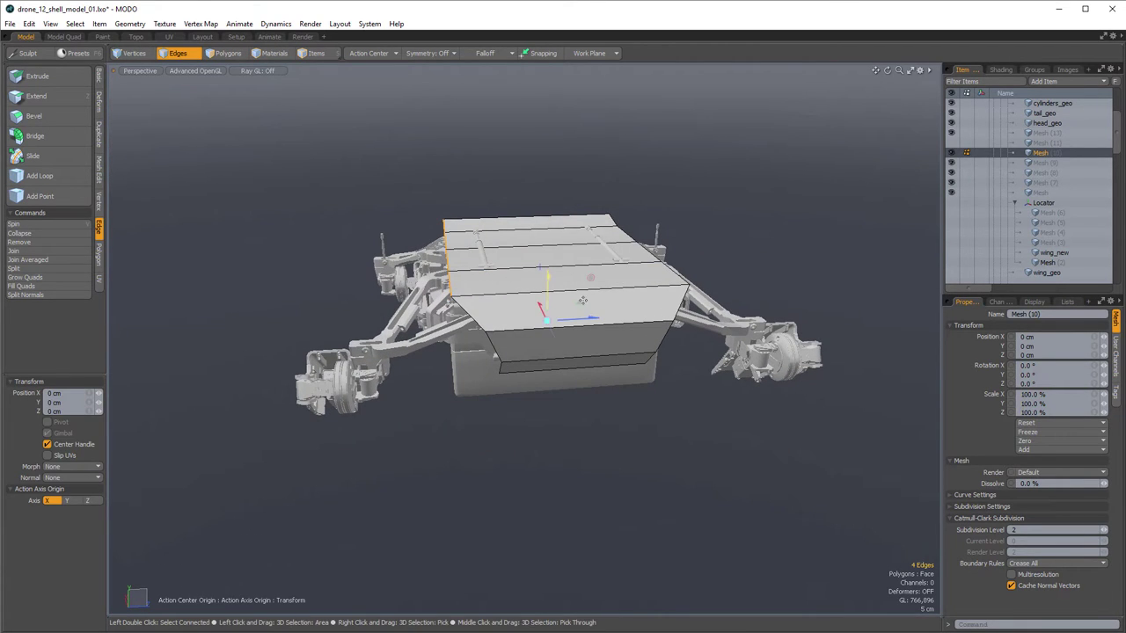
drag(574, 322, 606, 278)
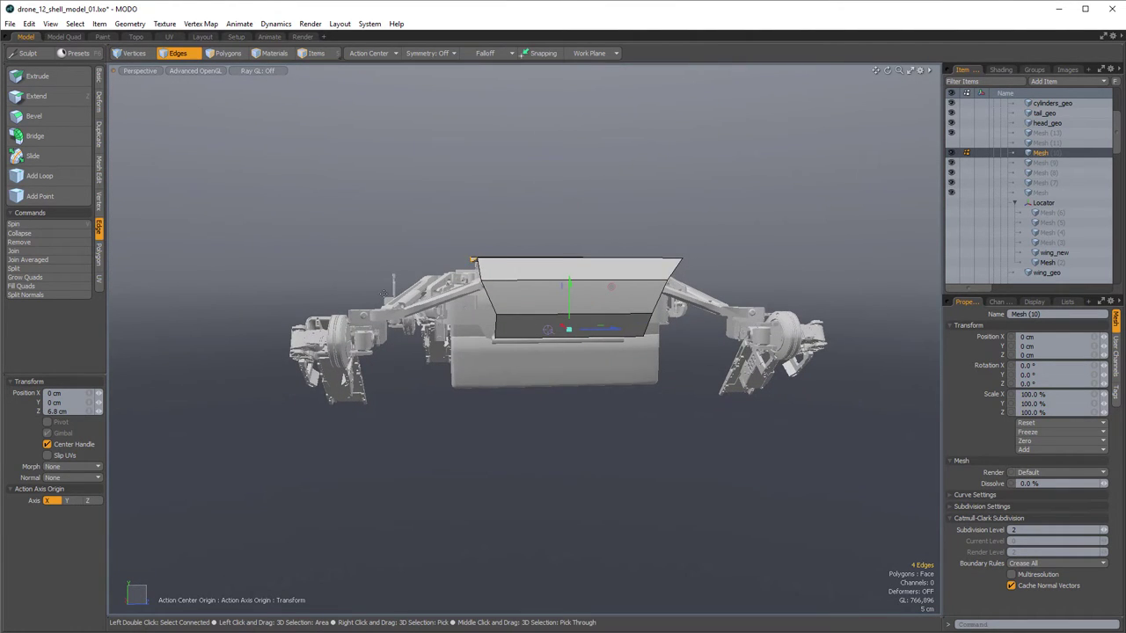
alt+drag(527, 295, 530, 345)
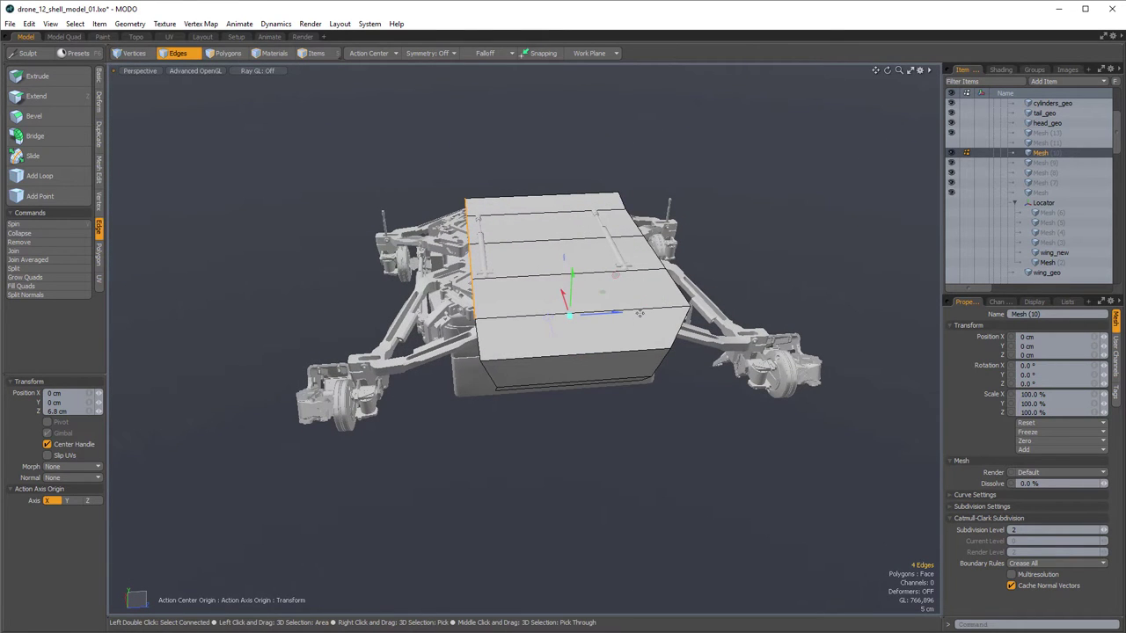
key(q)
- Select the front section's two lower edges on the same side and move them inward along Z
mouse_move(453, 367)
right_down()
mouse_move(568, 357)
mouse_move(465, 446)
right_up()
key(w)
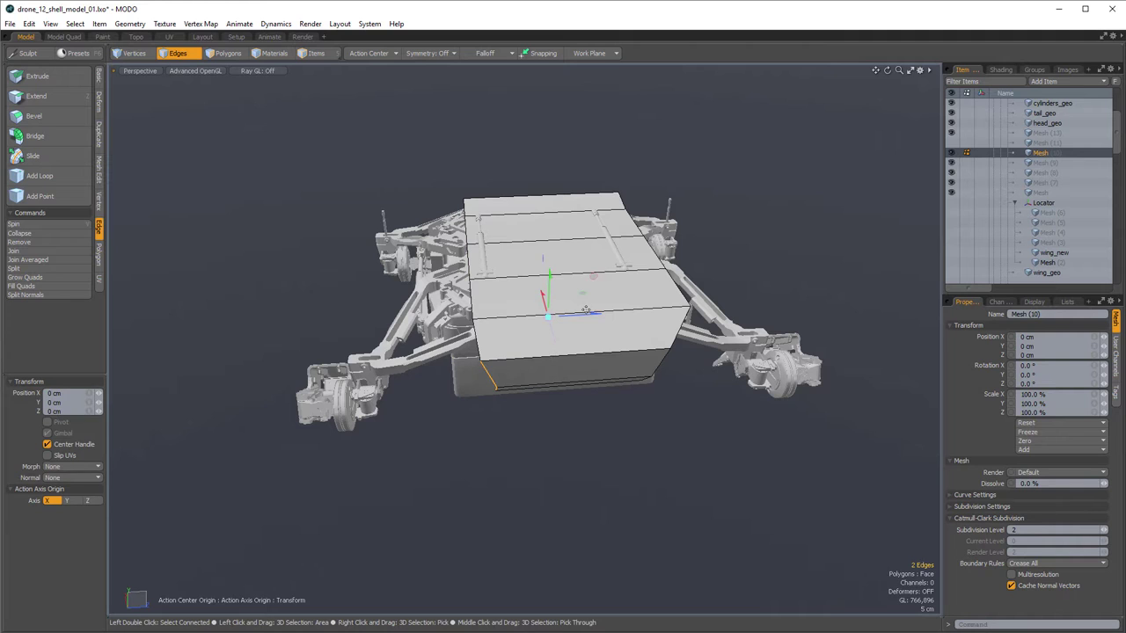
drag(598, 313, 612, 313)
key(q)
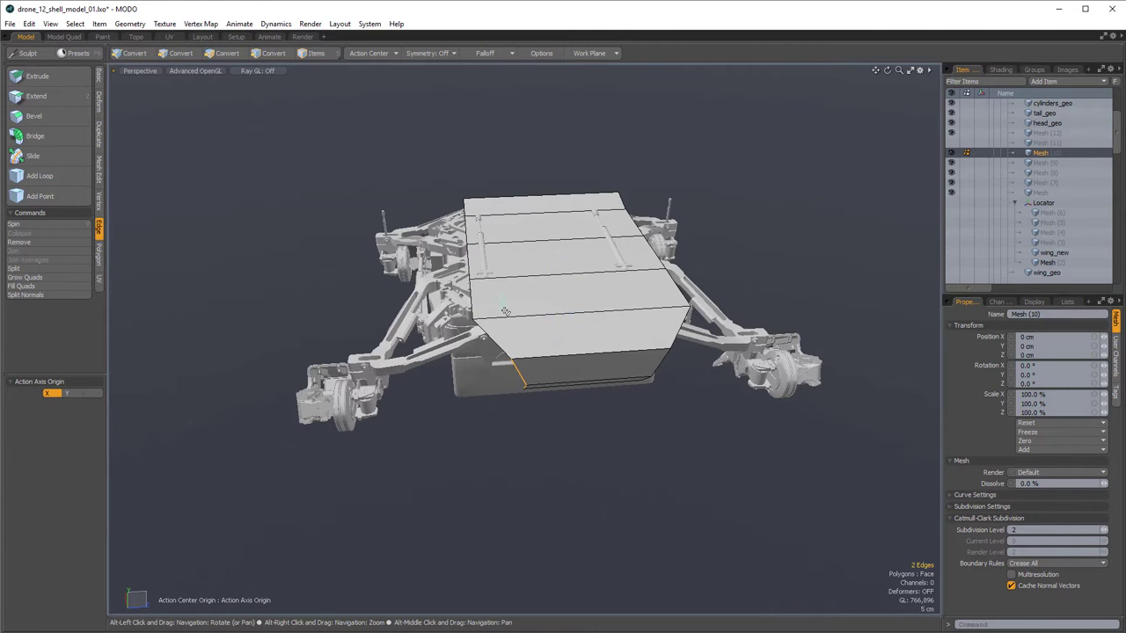
- Extend the top plate's four side edges about 15.8 cm outward in Z and 5 cm down with Edge Extend
alt+drag(502, 311, 563, 378)
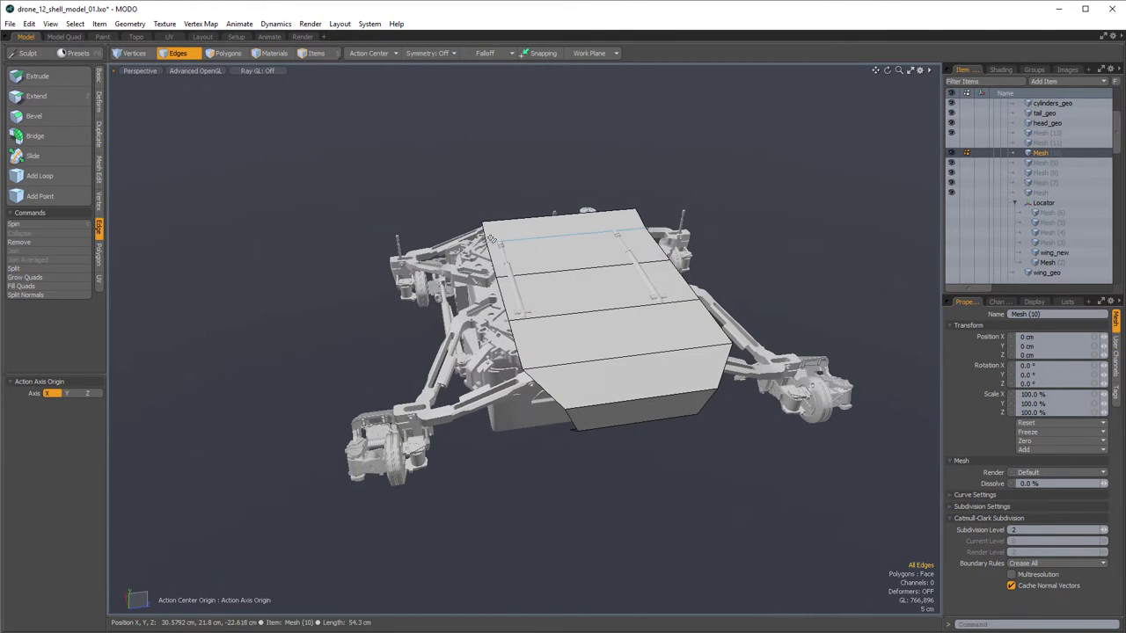
click(485, 234)
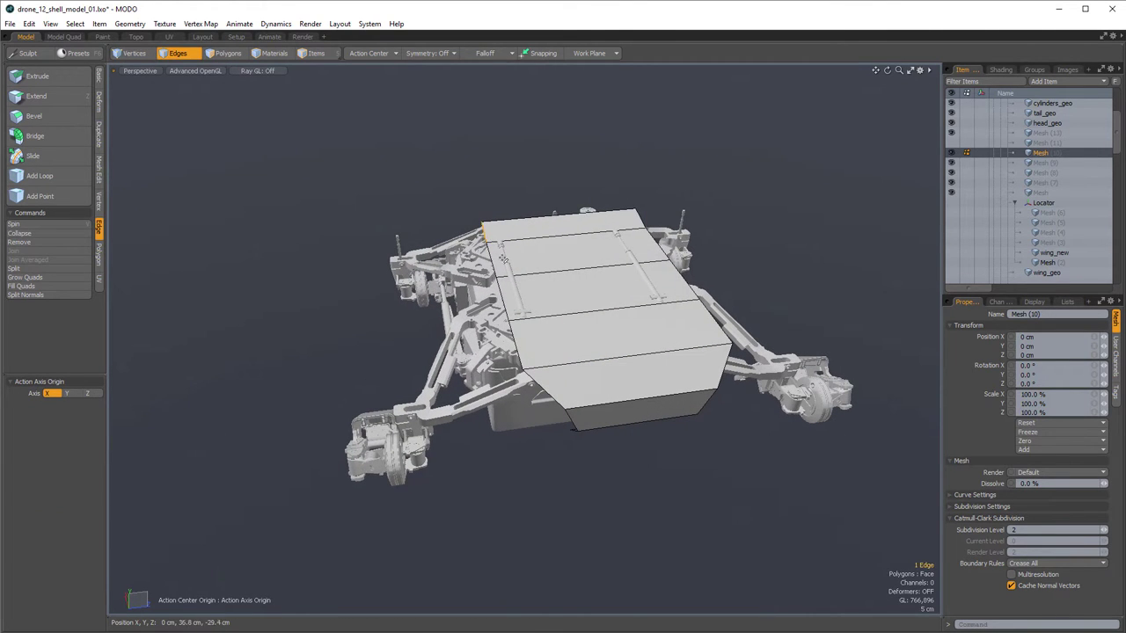
shift+click(522, 350)
key(z)
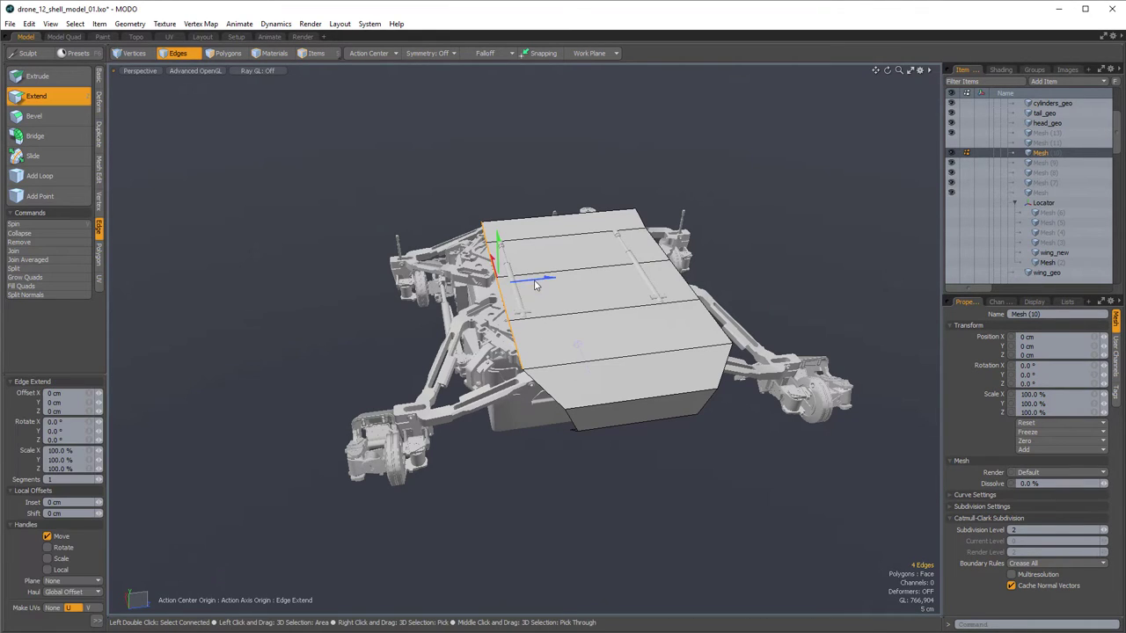
drag(550, 278, 506, 282)
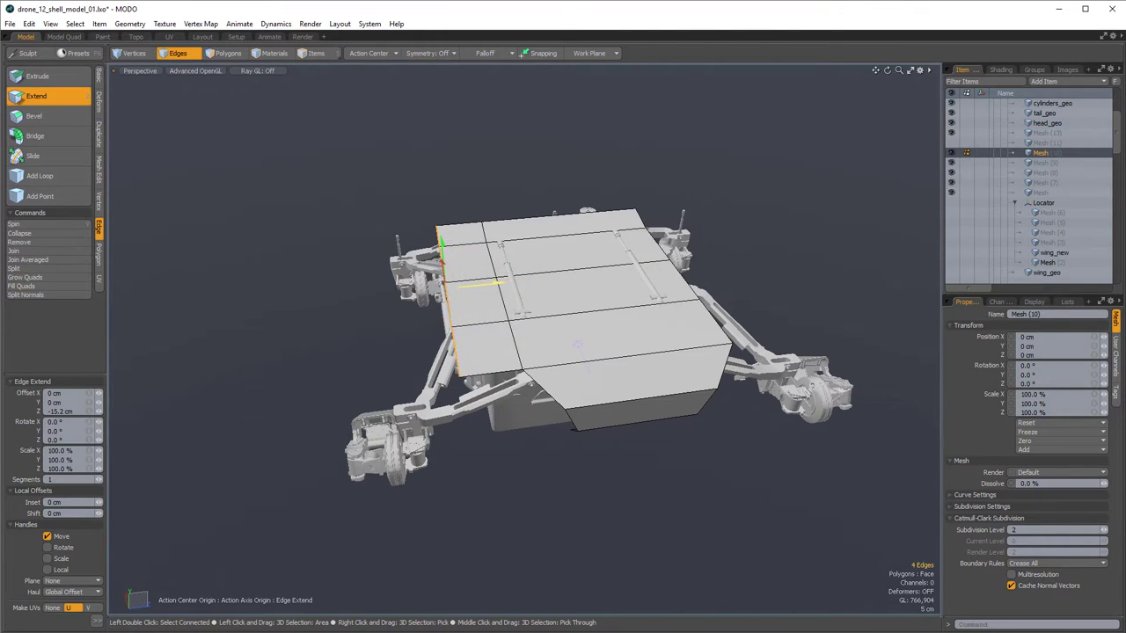
alt+drag(512, 330, 498, 227)
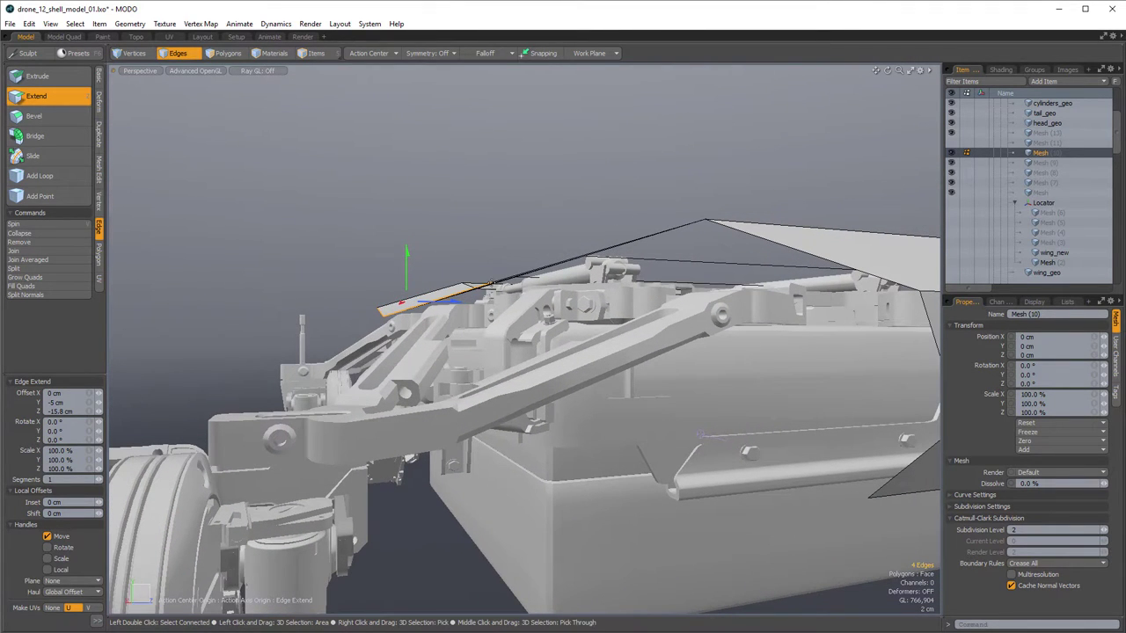
- Set the side edge extension's Y offset to -4.9 cm and leave Edge Extend
alt+drag(493, 284, 413, 258)
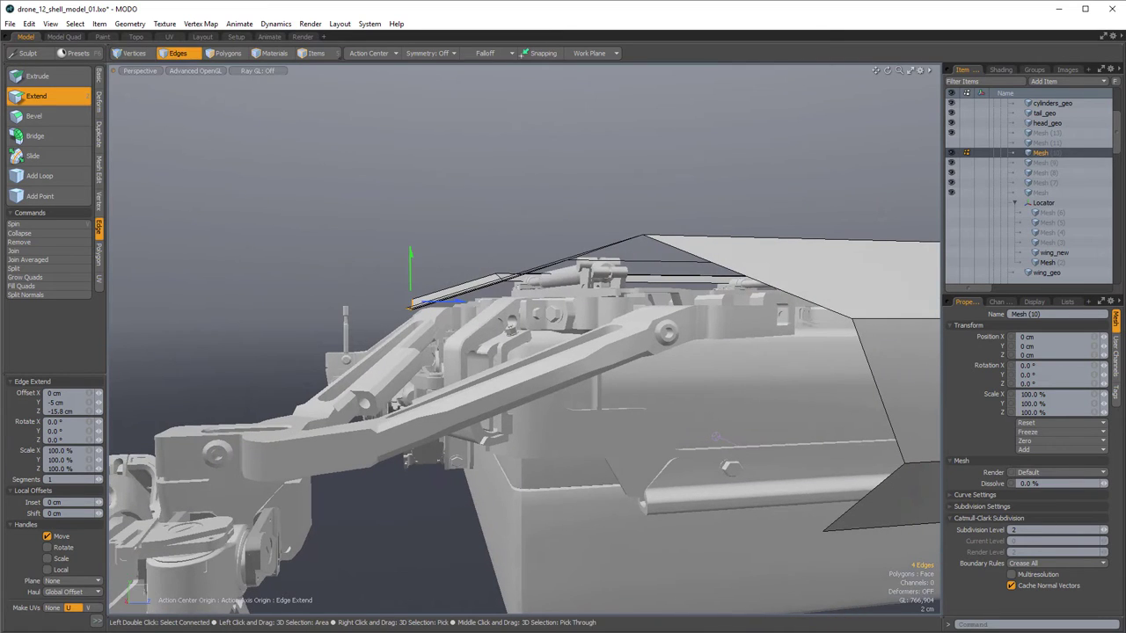
drag(412, 303, 410, 306)
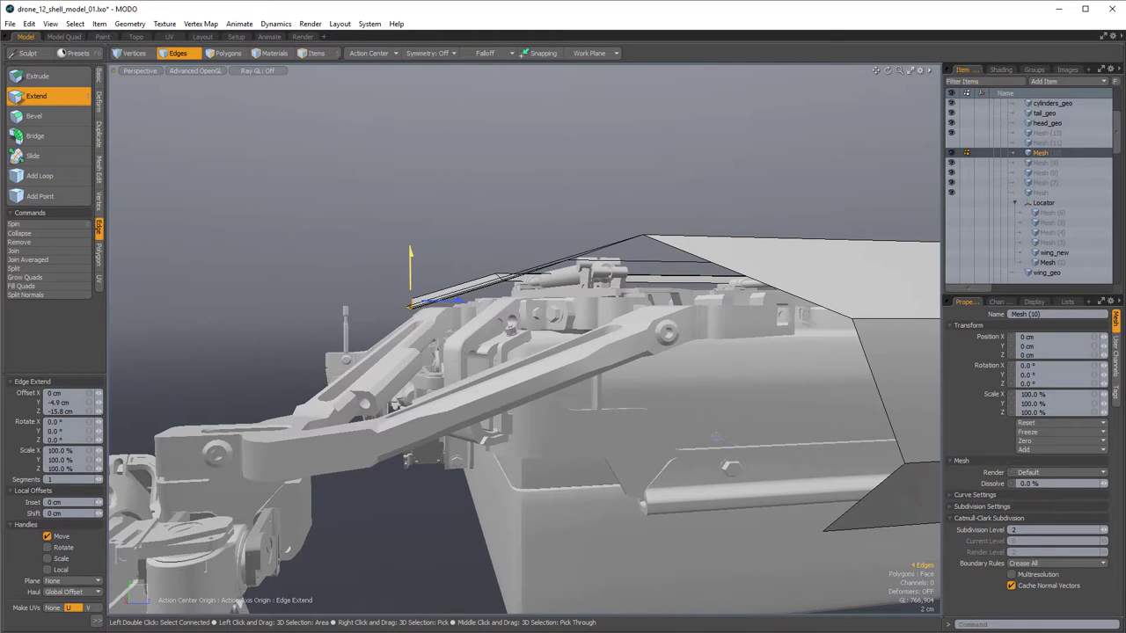
key(space)
ctrl+alt+drag(752, 269, 584, 313)
- Select 20 edges across the side flap and top plate, raise them slightly along Y, and deselect them
key(ctrl+shift+space)
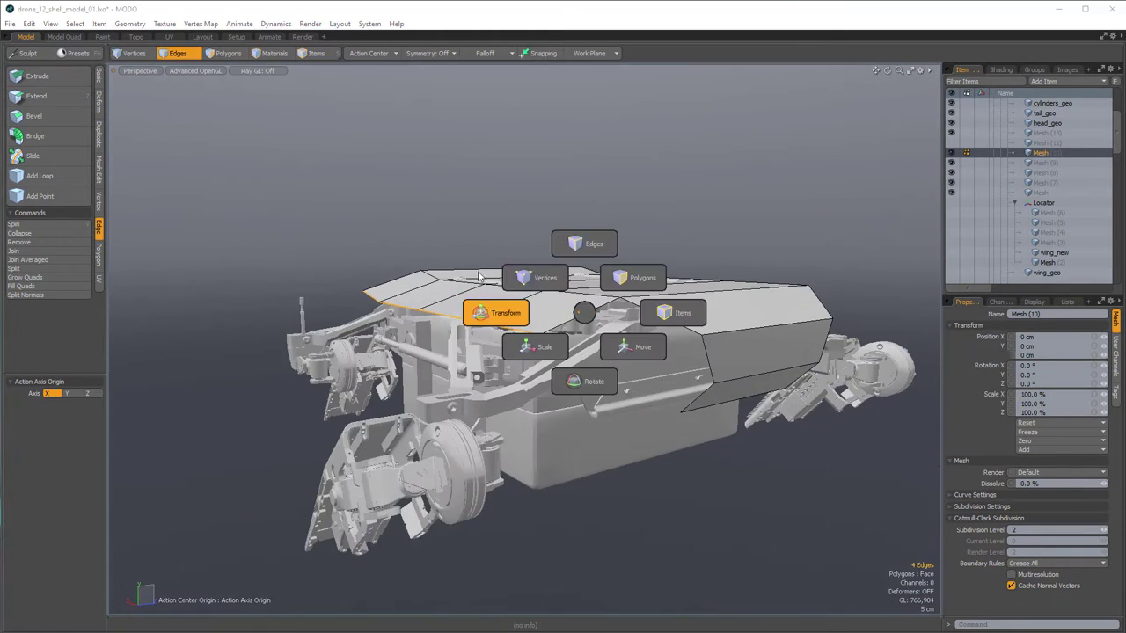
click(584, 244)
shift+right_drag(332, 222, 660, 357)
alt+drag(645, 259, 635, 310)
shift+right_drag(464, 181, 769, 293)
alt+drag(771, 320, 743, 295)
key(w)
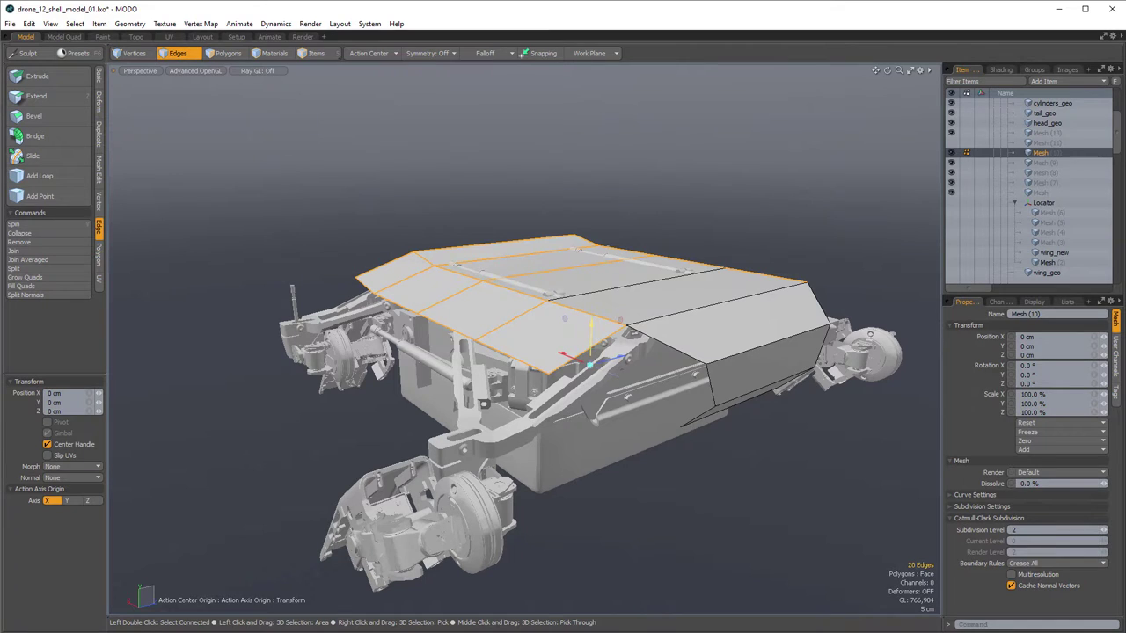
drag(591, 326, 591, 320)
key(space)
click(691, 195)
- Turn on Catmull-Clark subdivision for the shell and check the smoothed surface from the front and side
alt+drag(700, 250, 653, 263)
alt+drag(659, 302, 671, 339)
key(KP_8)
key(KP_8)
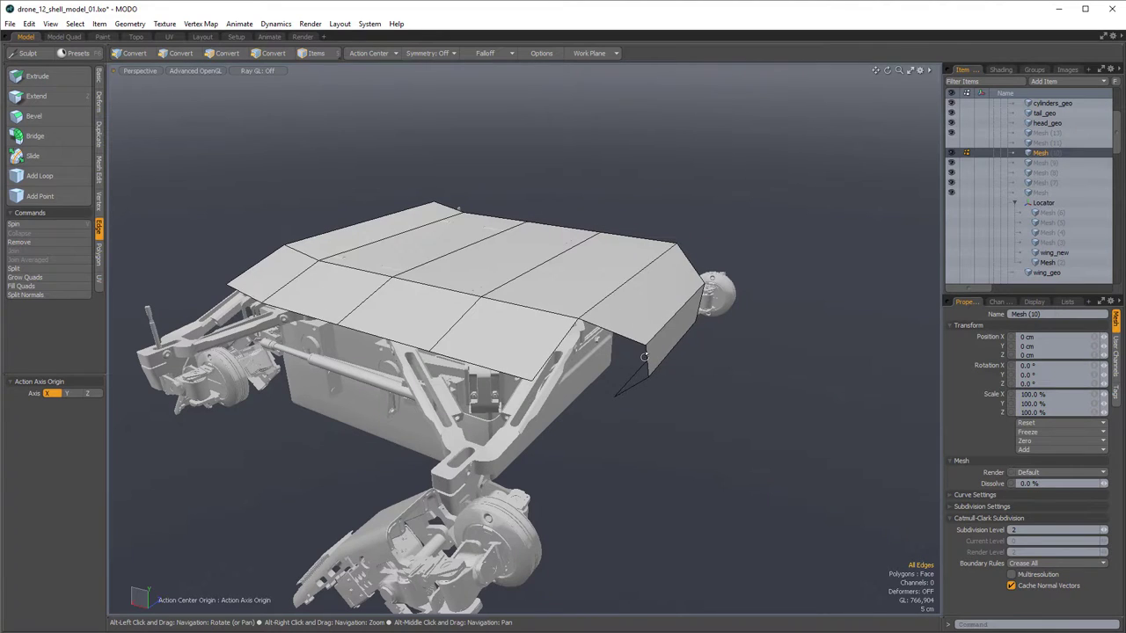
key(Tab)
alt+drag(678, 382, 528, 416)
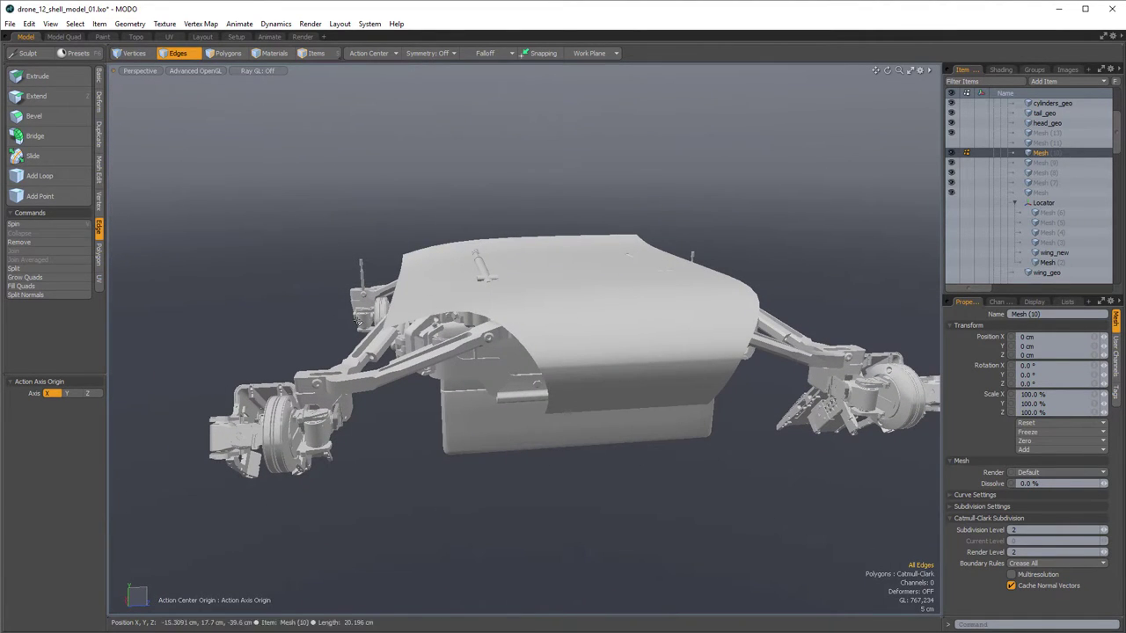
alt+drag(511, 372, 595, 376)
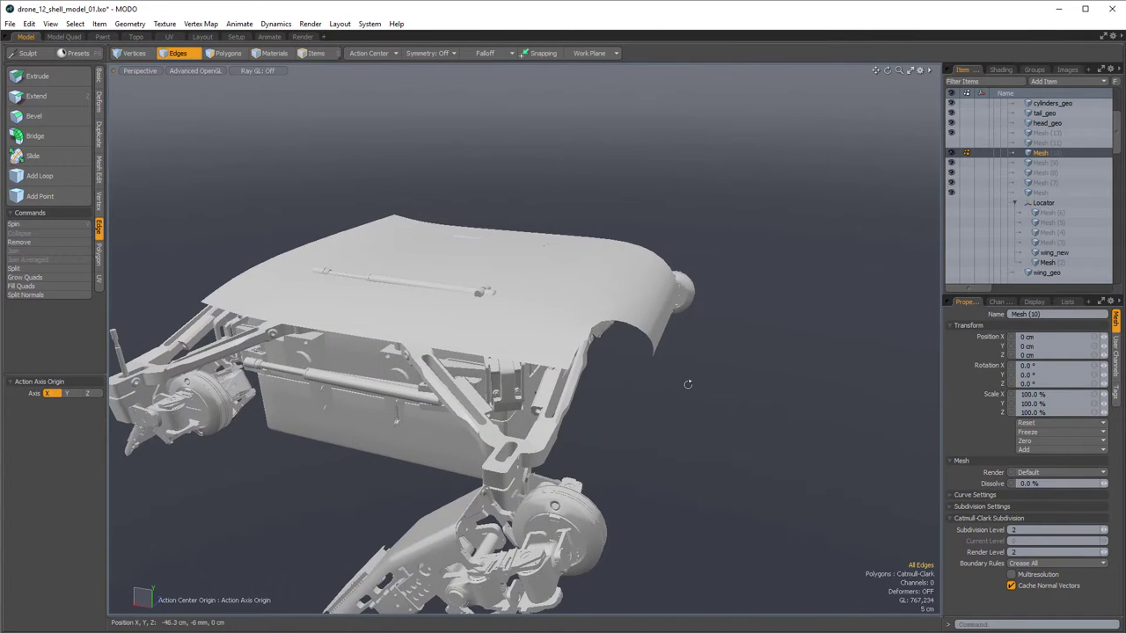
alt+drag(688, 384, 660, 382)
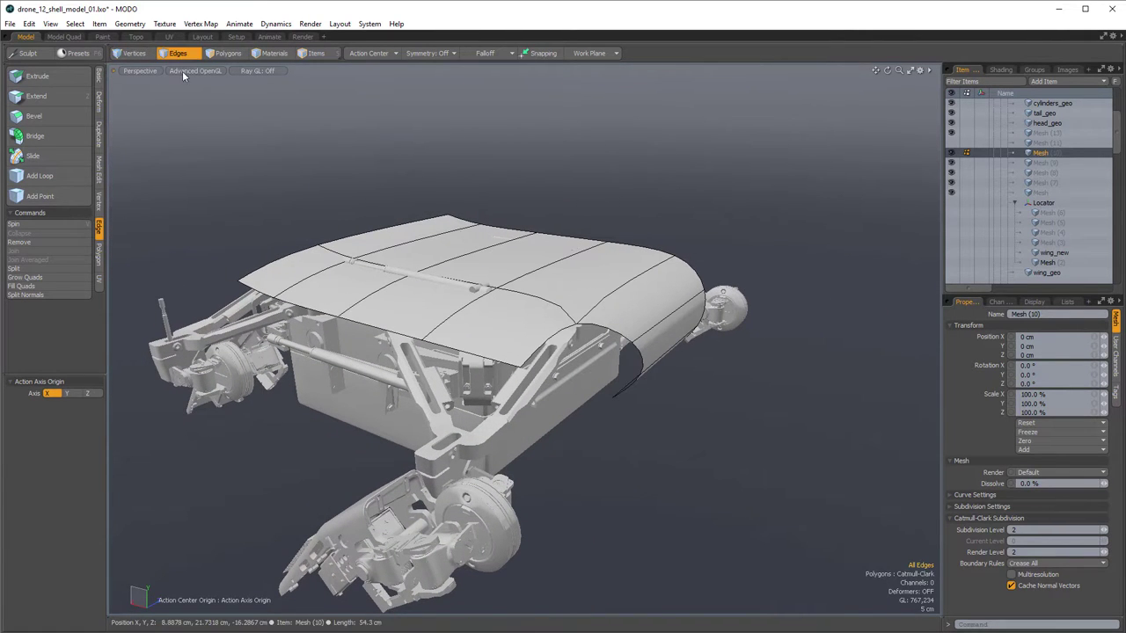
- Select the side flap's outer front corner vertex, move it rearward along X, and deselect it
click(129, 54)
click(130, 54)
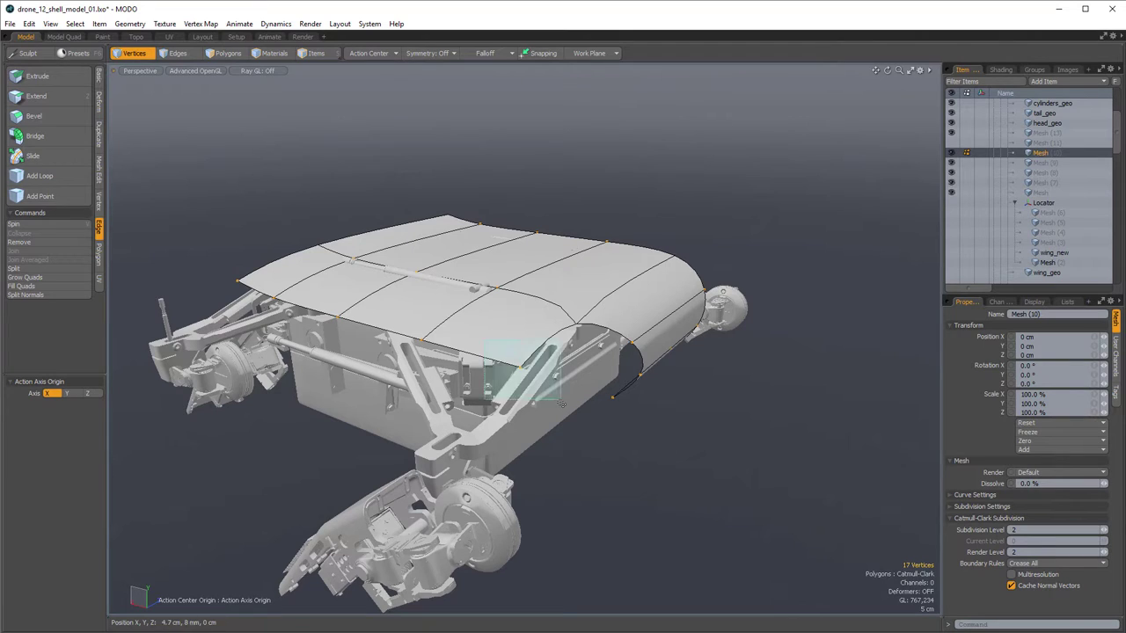
drag(561, 404, 561, 405)
alt+drag(500, 352, 537, 382)
key(w)
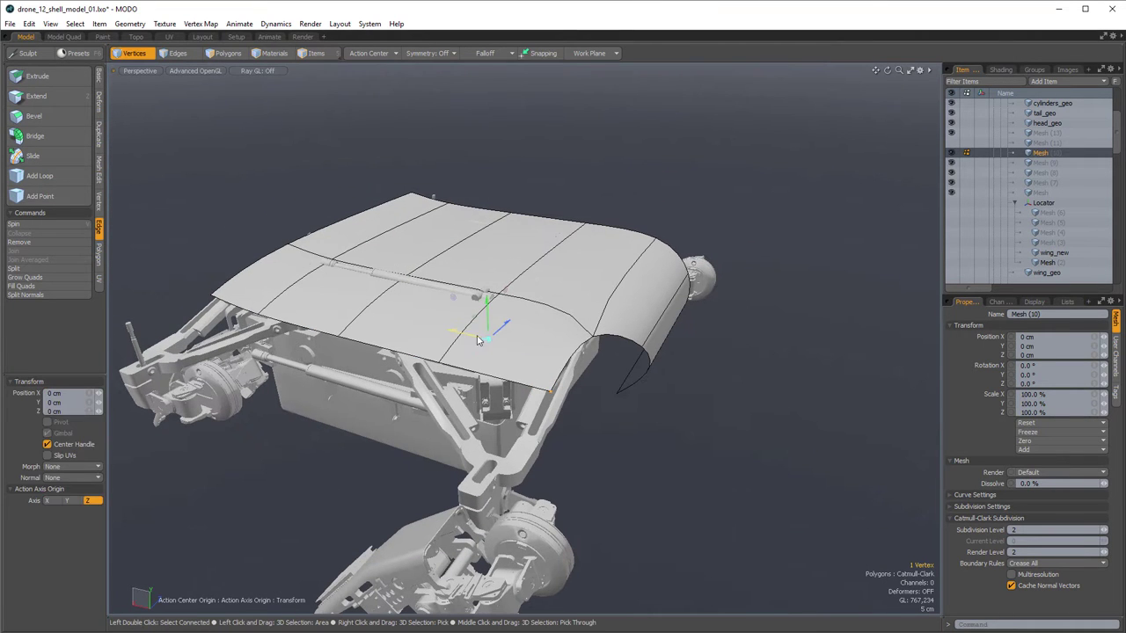
drag(479, 341, 423, 326)
key(q)
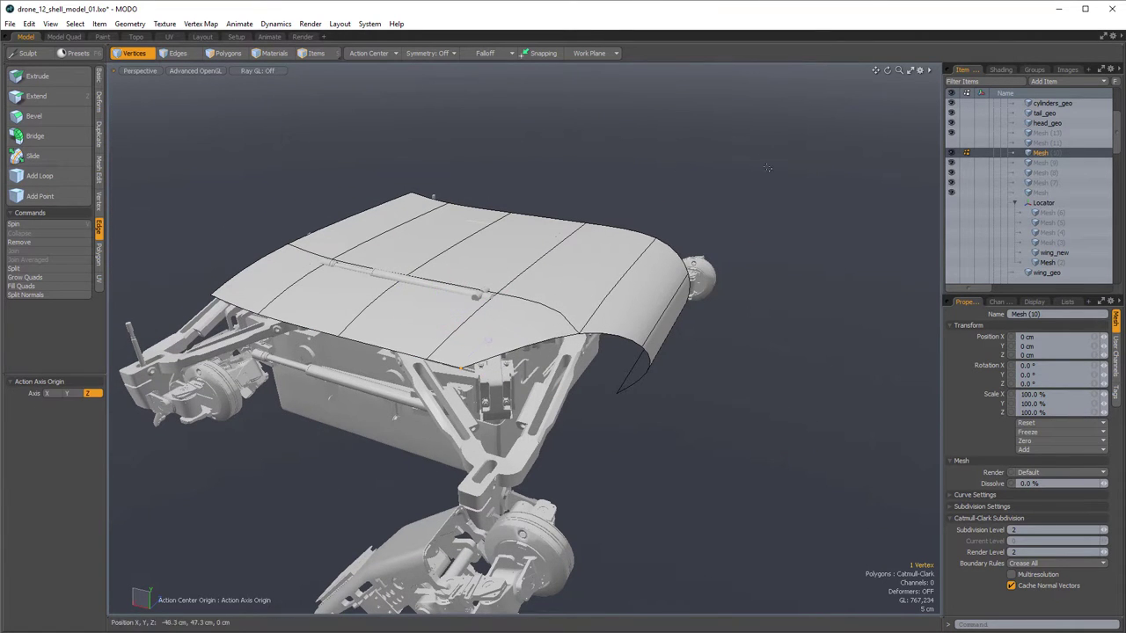
click(767, 167)
alt+drag(780, 239, 772, 241)
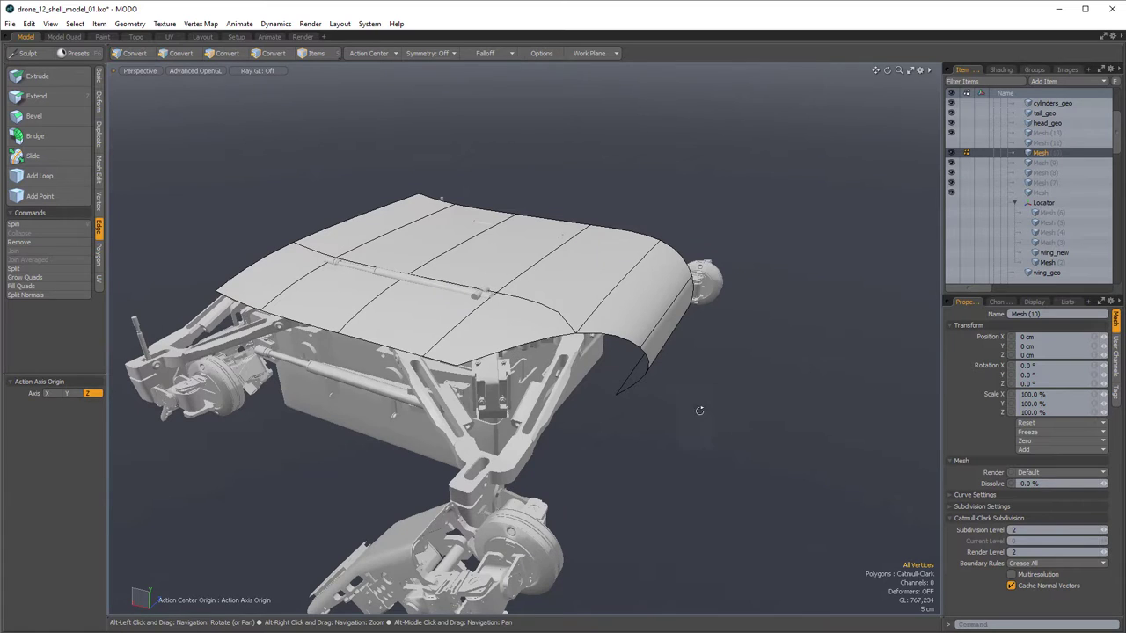
- Move the front panel's lowest corner vertex on the negative-Z side outward along Z and deselect it
alt+drag(698, 410, 581, 379)
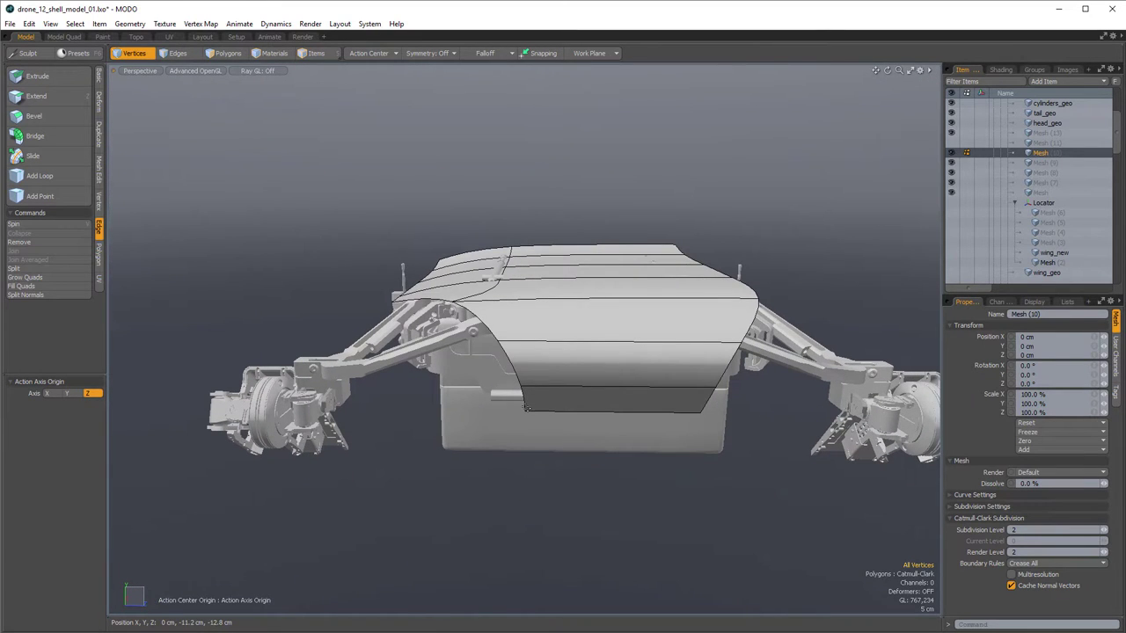
click(533, 407)
key(w)
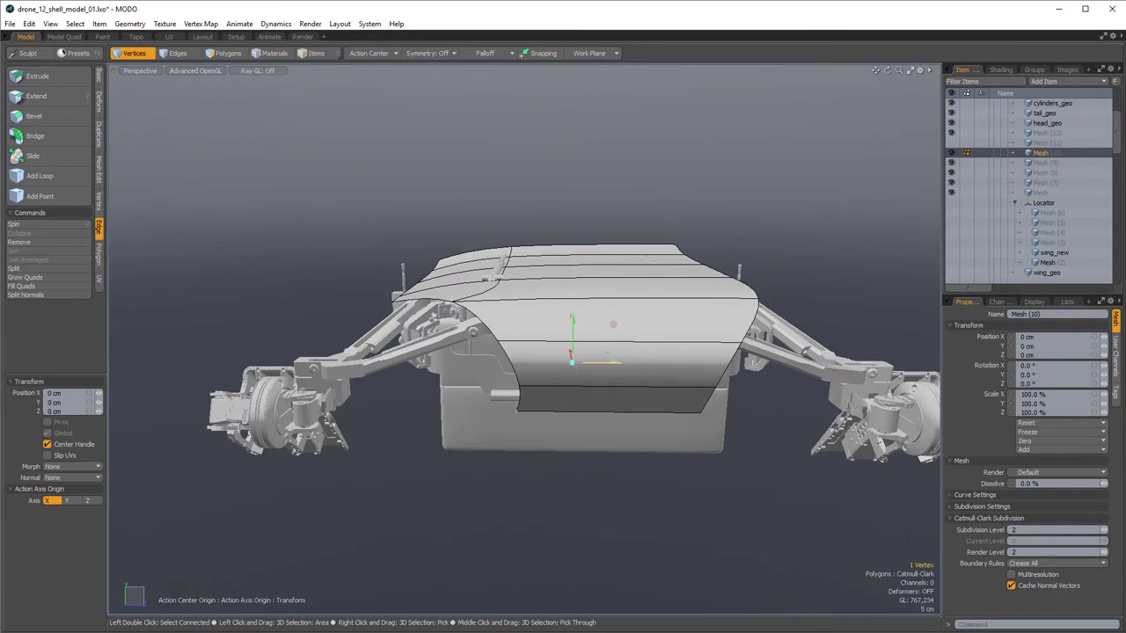
key(q)
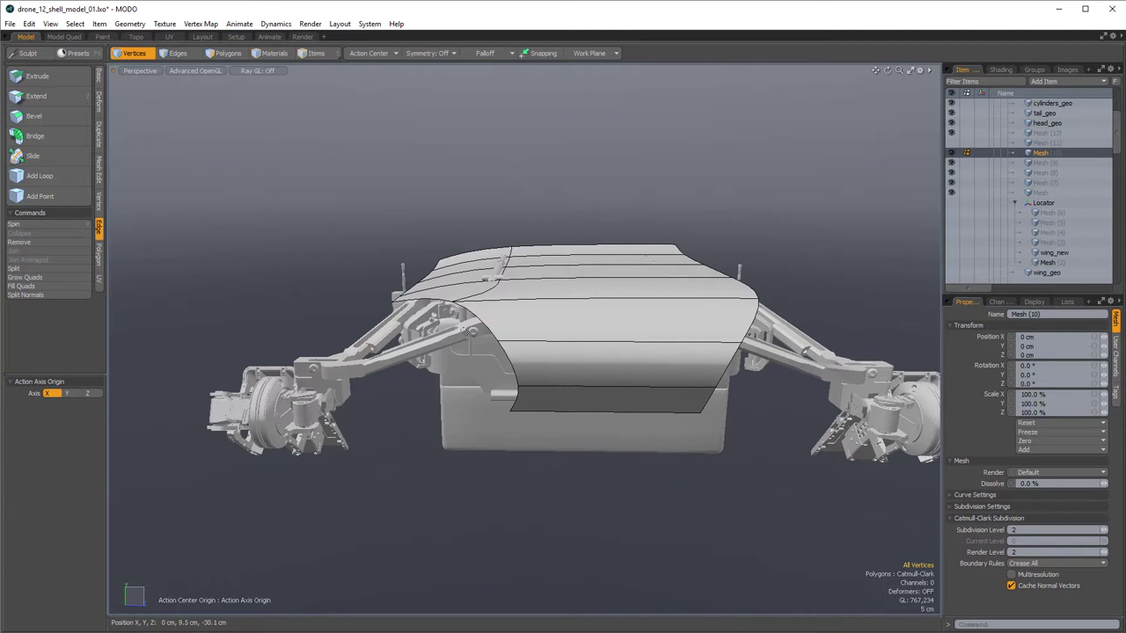
- Try moving the vertex on the front panel's negative-Z side edge outward along Z
key(w)
drag(466, 331, 605, 343)
key(q)
click(571, 340)
alt+drag(539, 326, 485, 345)
click(484, 339)
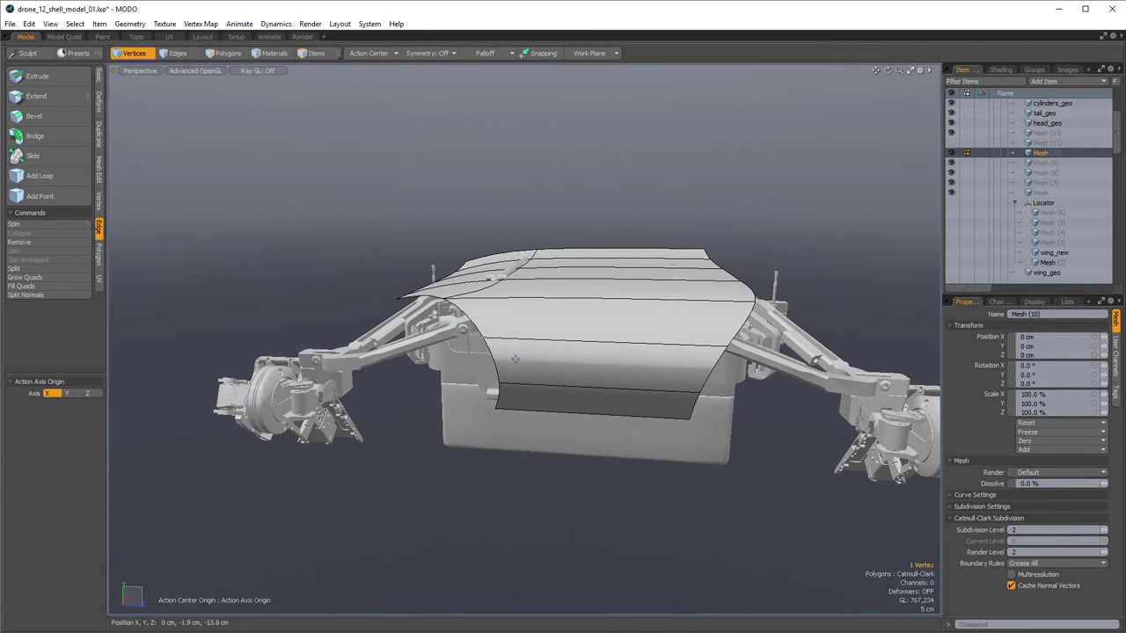
key(w)
key(Escape)
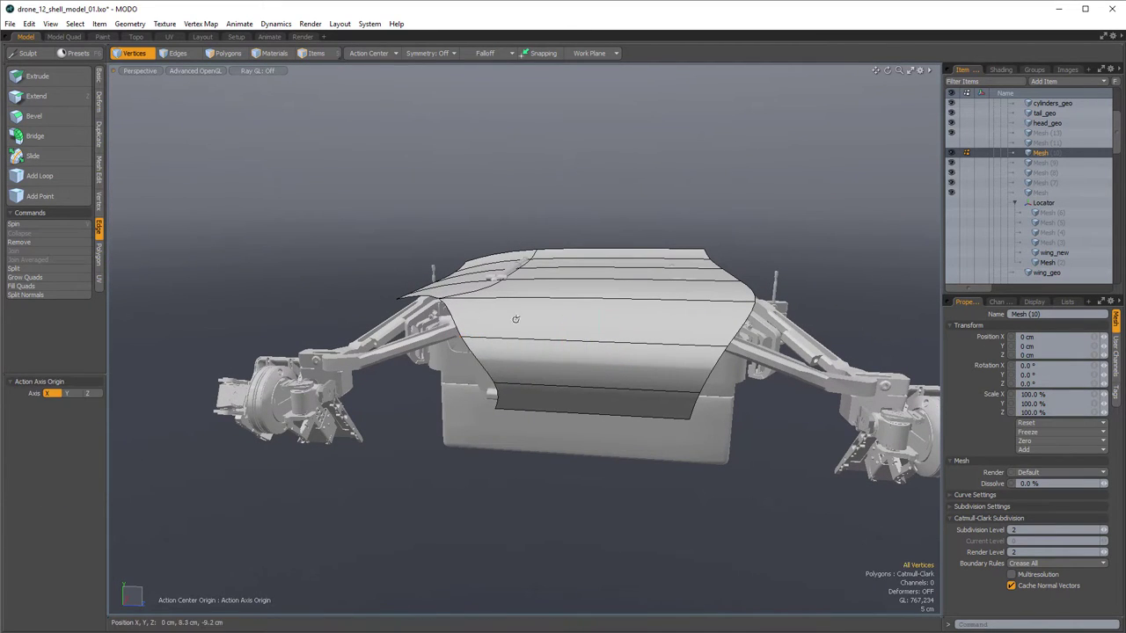
alt+drag(515, 320, 756, 286)
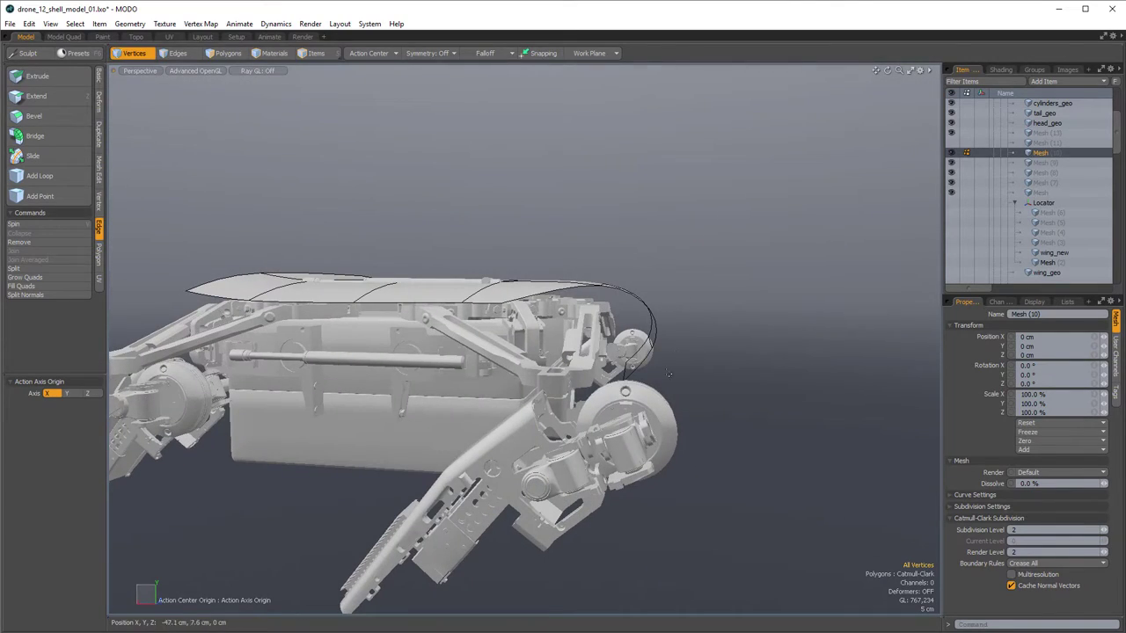
alt+drag(668, 374, 606, 374)
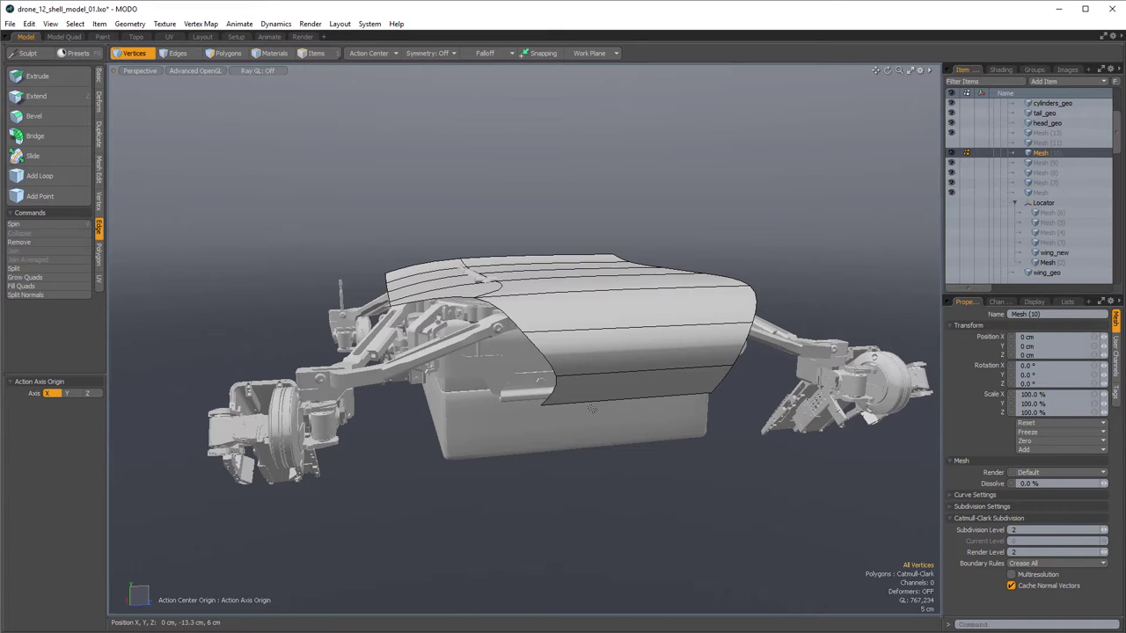
key(w)
drag(610, 390, 594, 406)
key(space)
- Select the eight crosswise edges of the main top and front panel and loop-slice them once at 50.5%
click(179, 57)
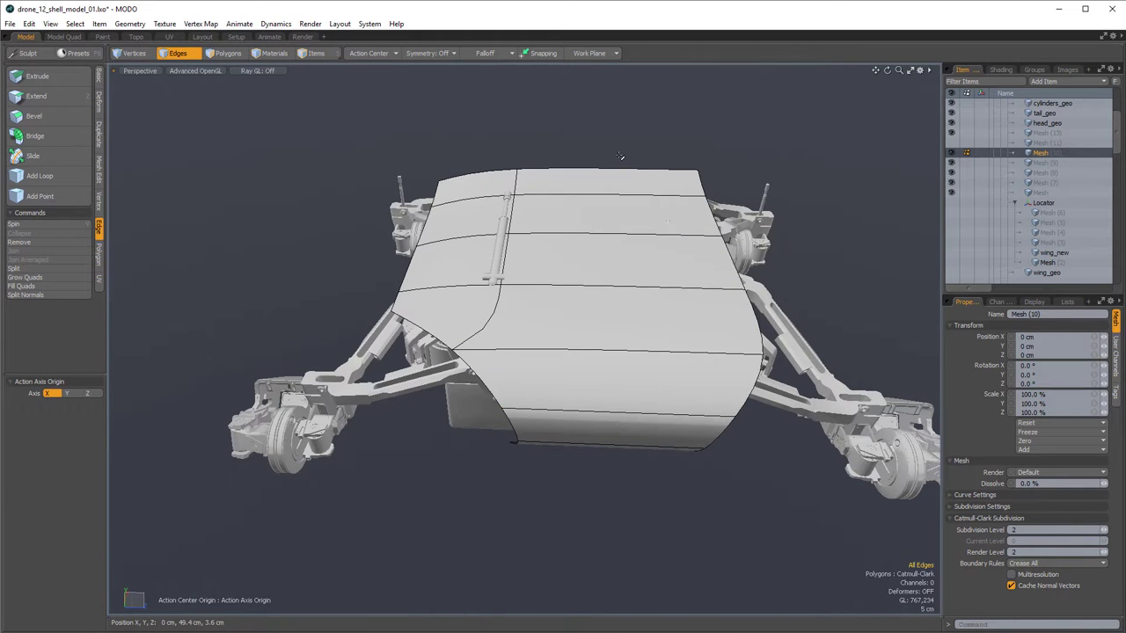
drag(619, 156, 630, 393)
click(807, 335)
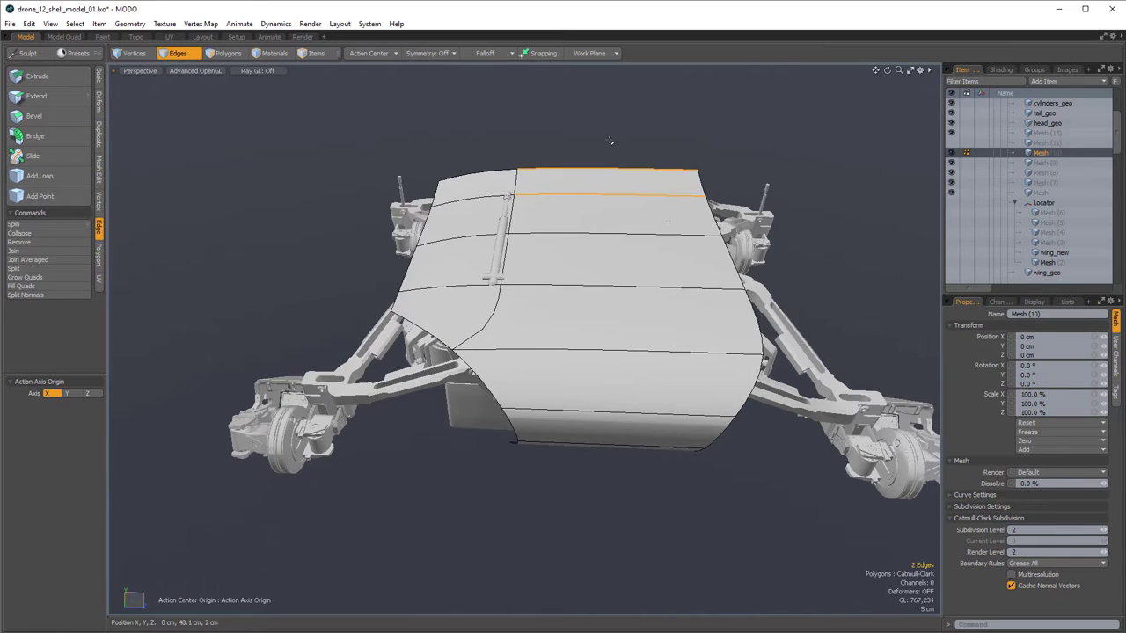
alt+drag(616, 512, 623, 397)
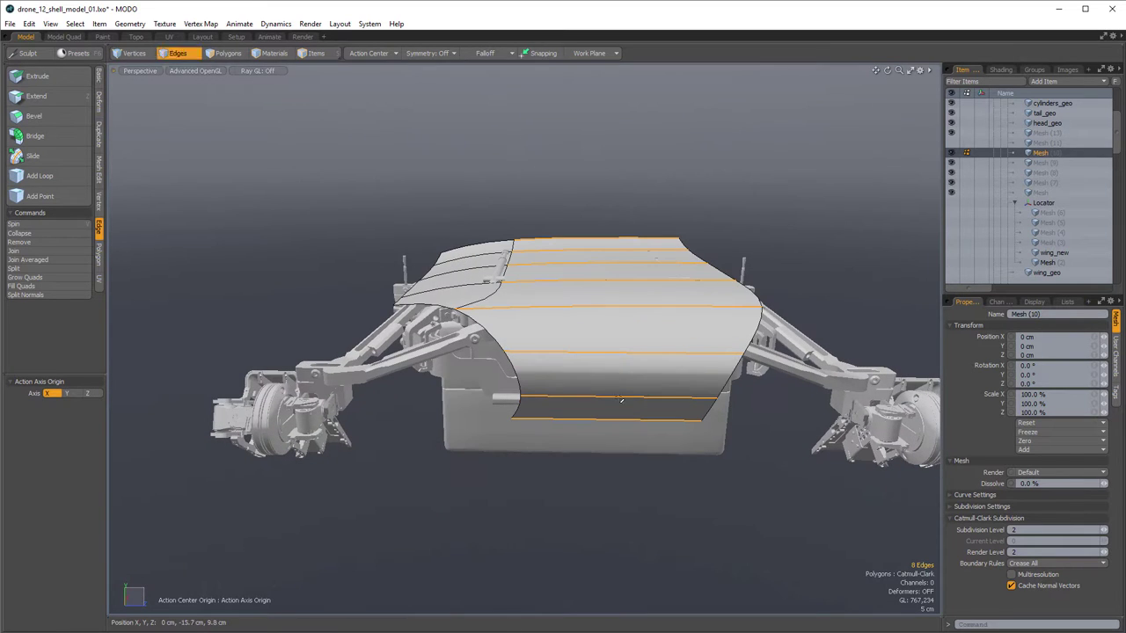
key(alt+c)
click(691, 468)
alt+drag(740, 384, 749, 432)
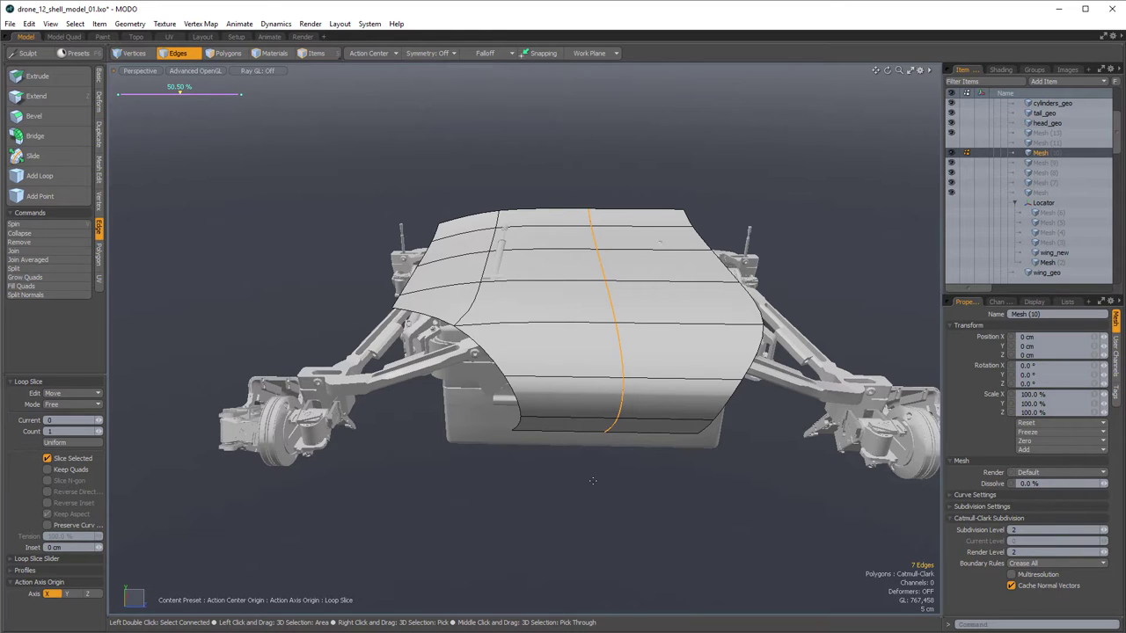
key(q)
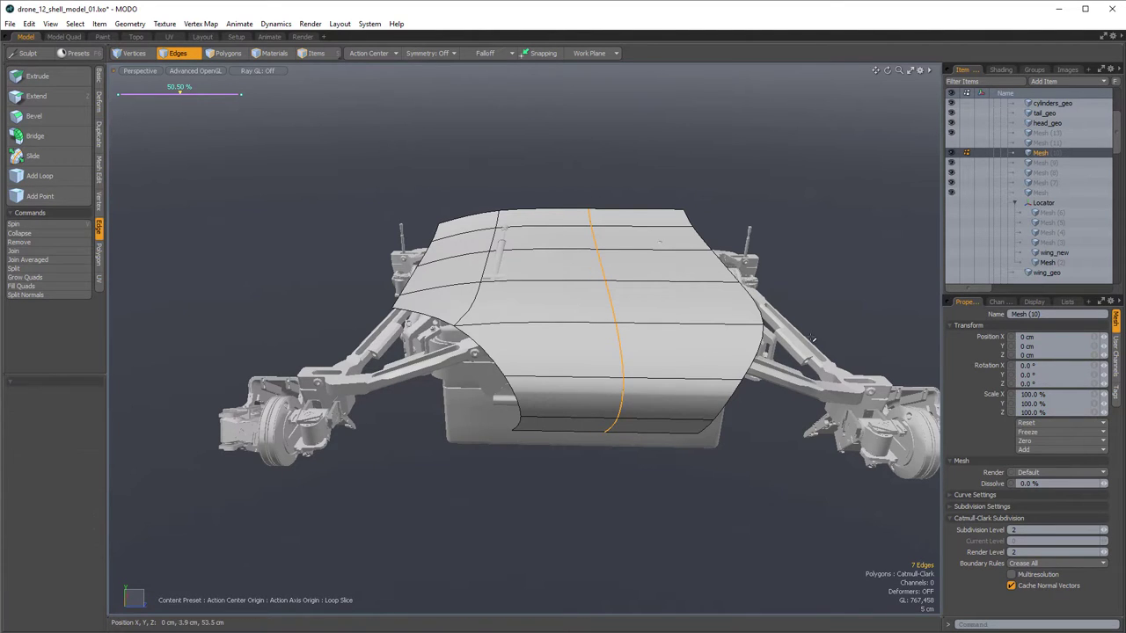
- Deselect the new loop, switch the shell back from subdivision to plain faces, and abort the auto-save
click(843, 426)
key(Tab)
alt+drag(820, 427, 599, 355)
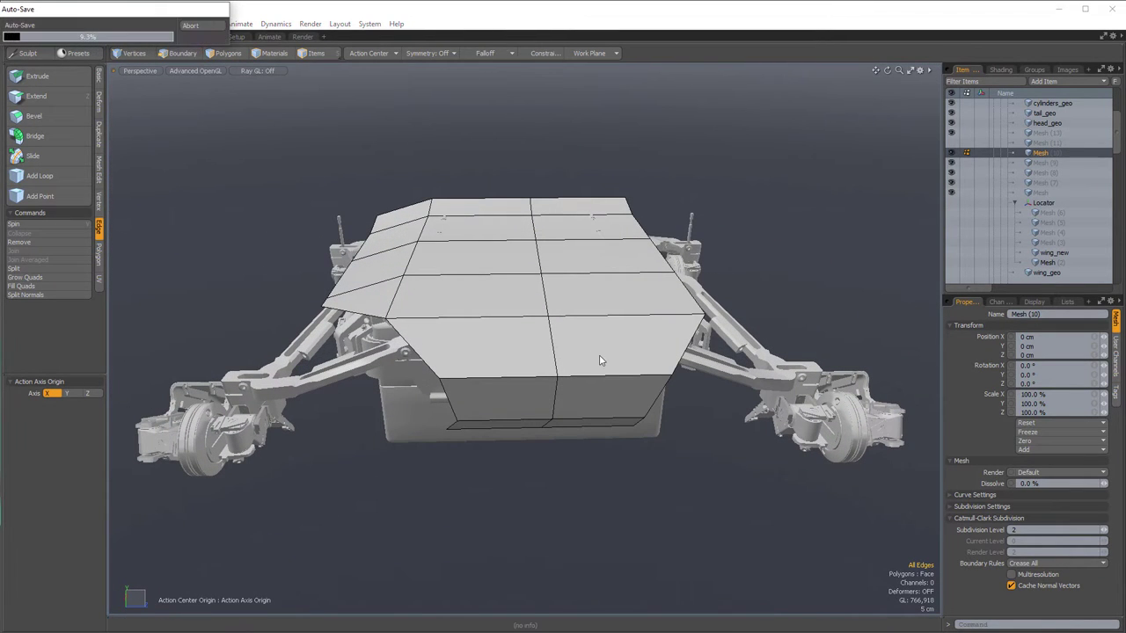
click(216, 27)
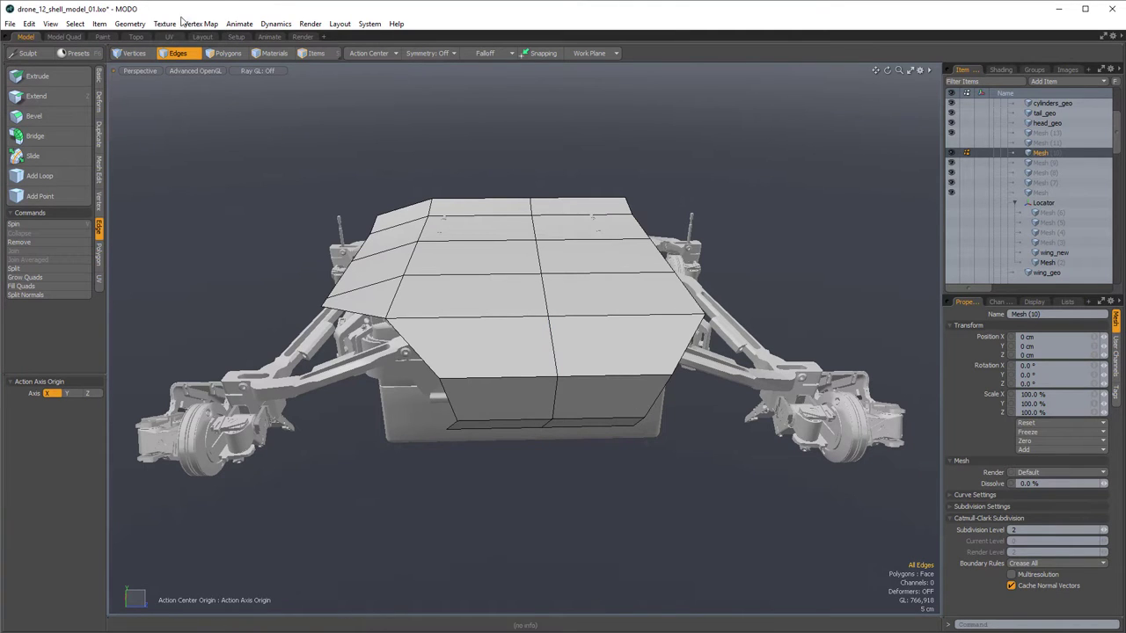
- Select the seven polygons on the positive-Z half of the main top and front panel and delete them
click(228, 53)
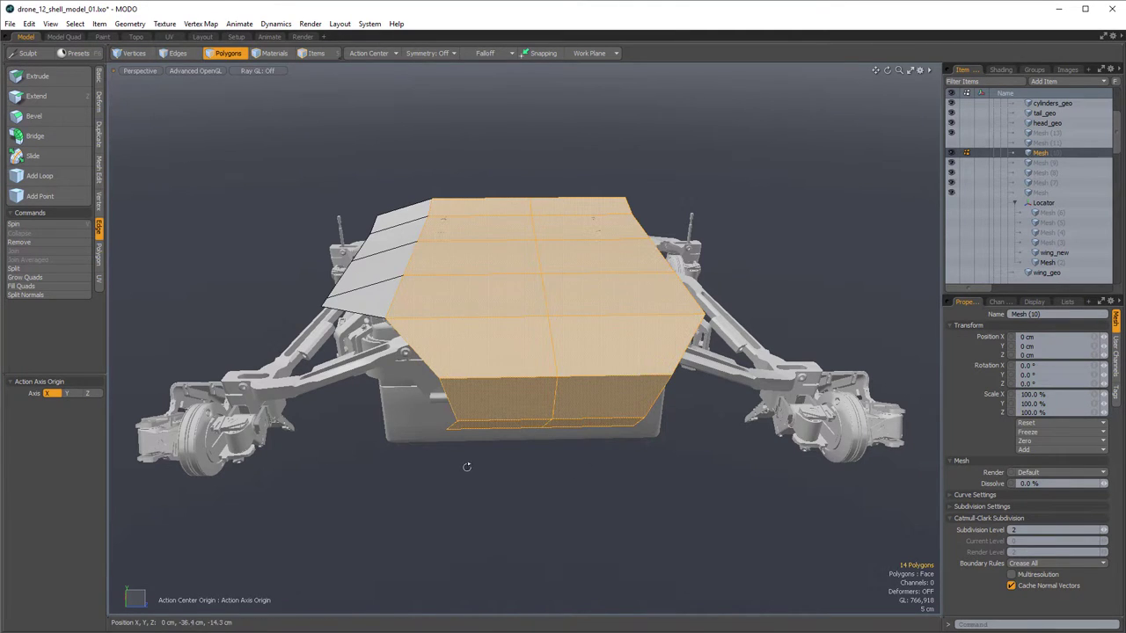
alt+drag(467, 467, 465, 424)
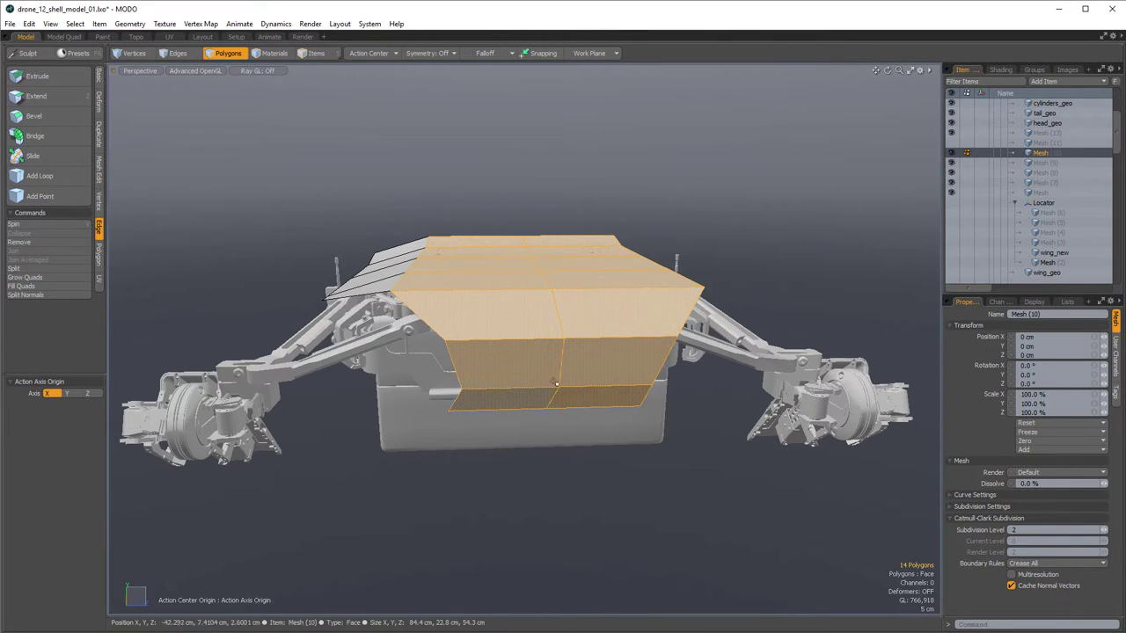
alt+drag(708, 120, 519, 532)
key(Delete)
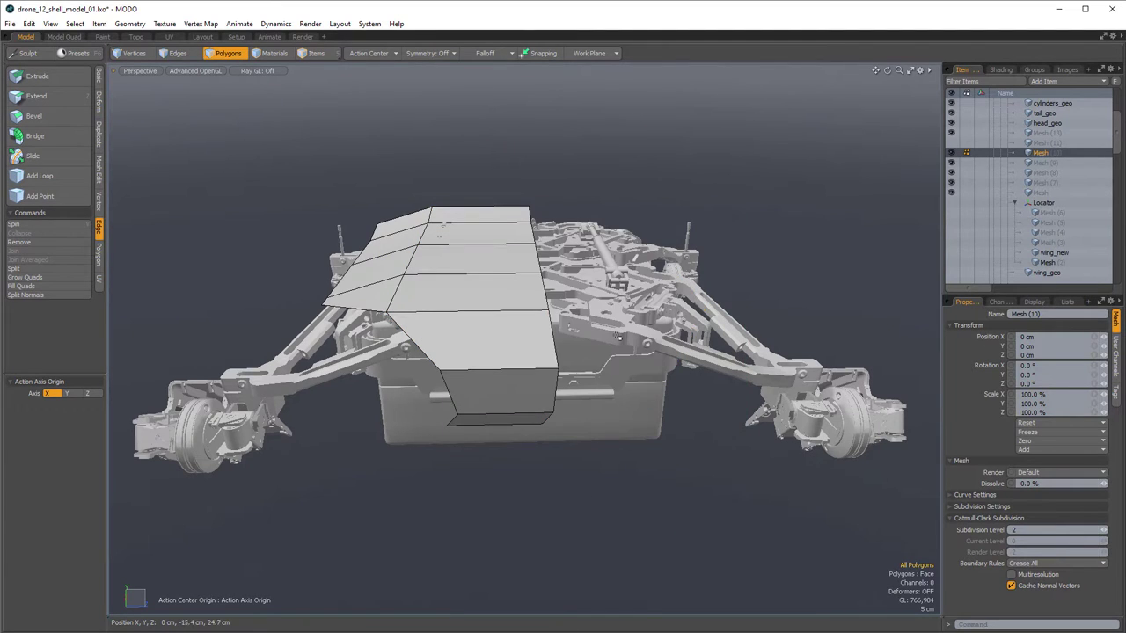
- Select all connected polygons of the remaining half shell and mirror them across the Z axis about the origin with merged vertices
double_click(500, 284)
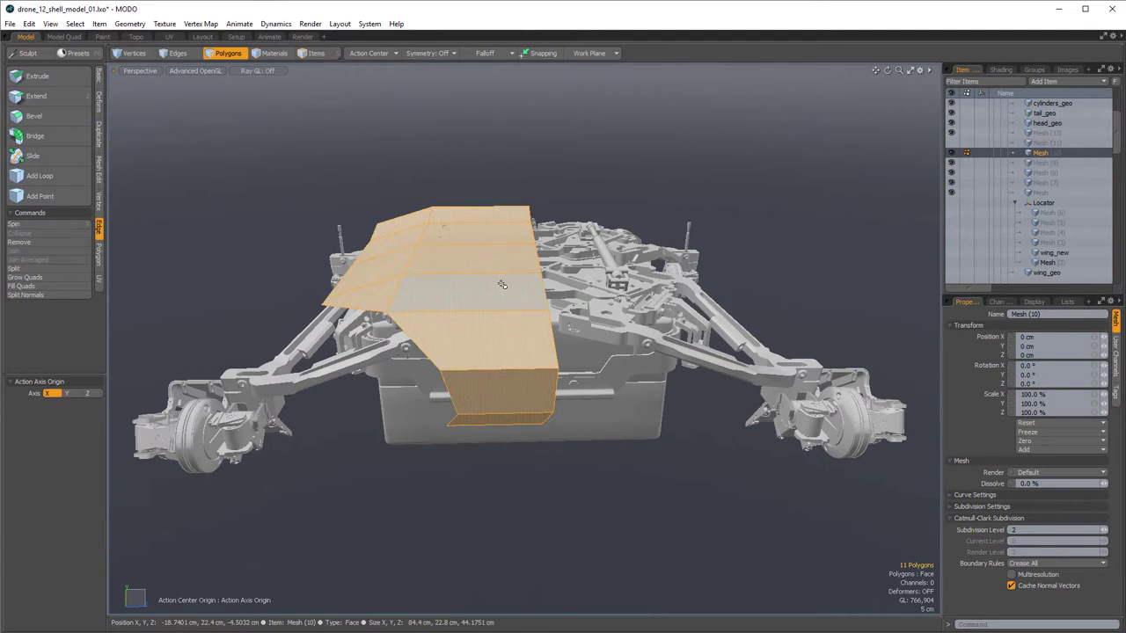
click(358, 53)
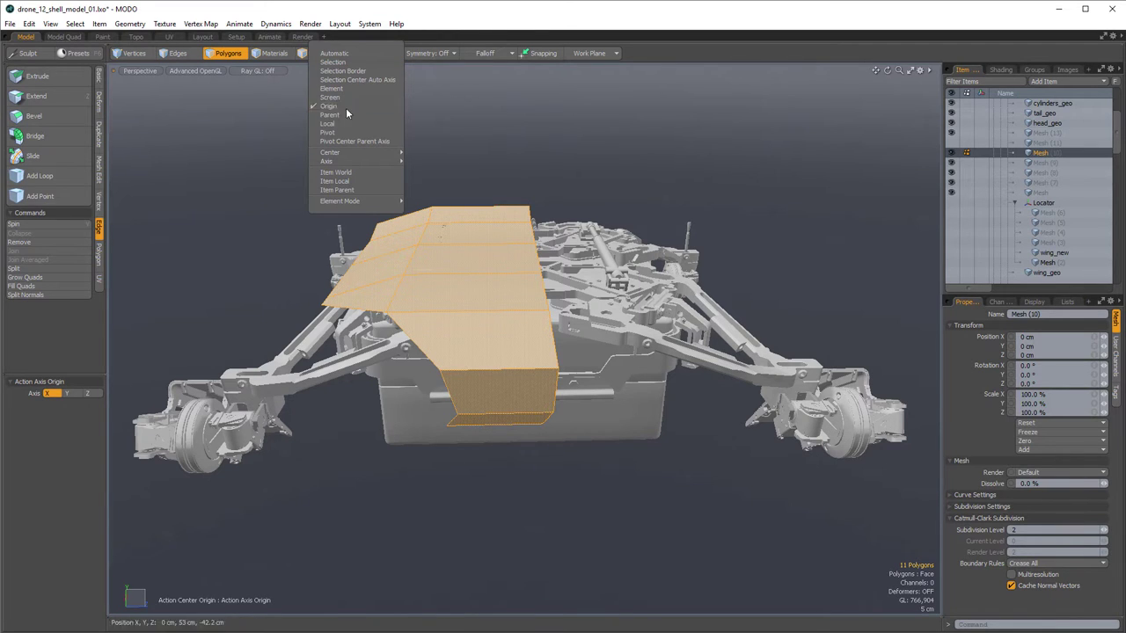
click(471, 28)
key(shift+space)
click(621, 274)
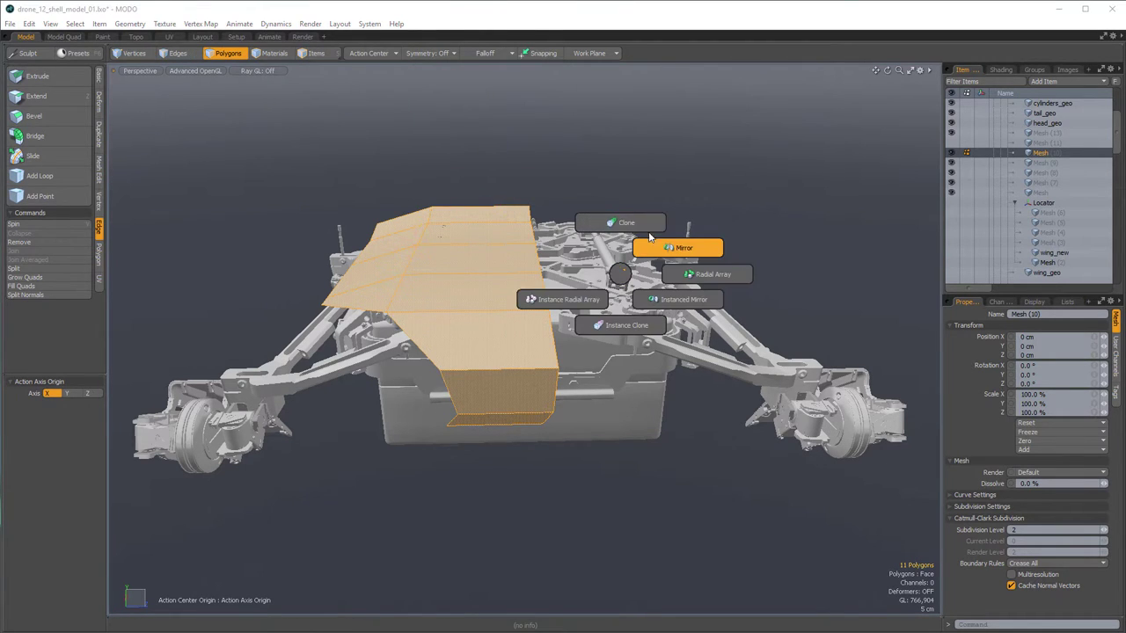
click(662, 248)
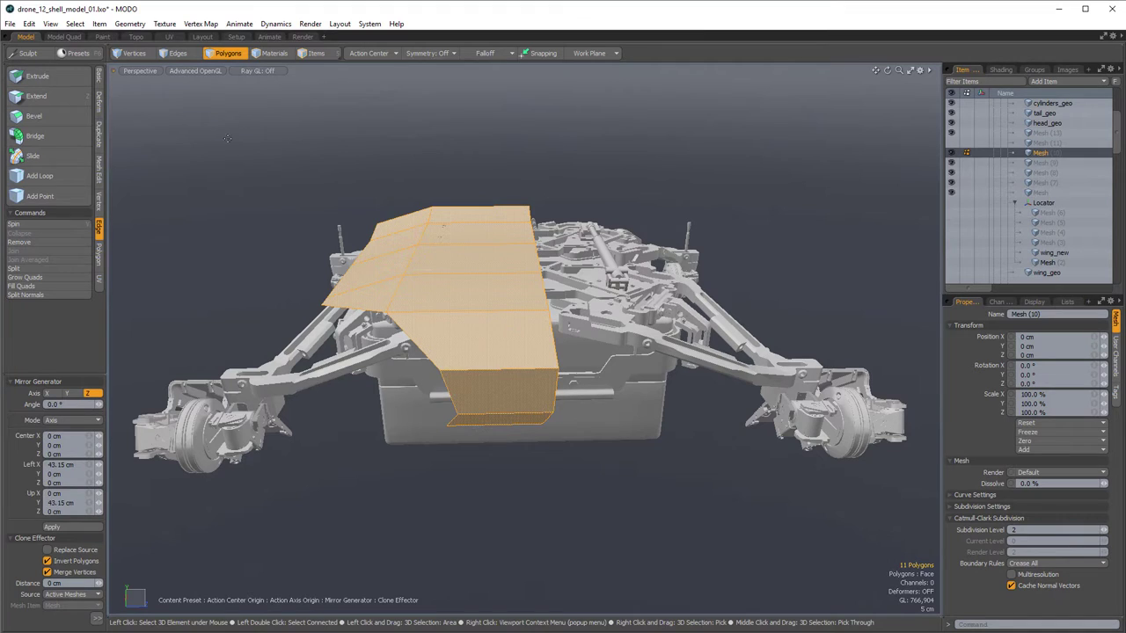
click(98, 134)
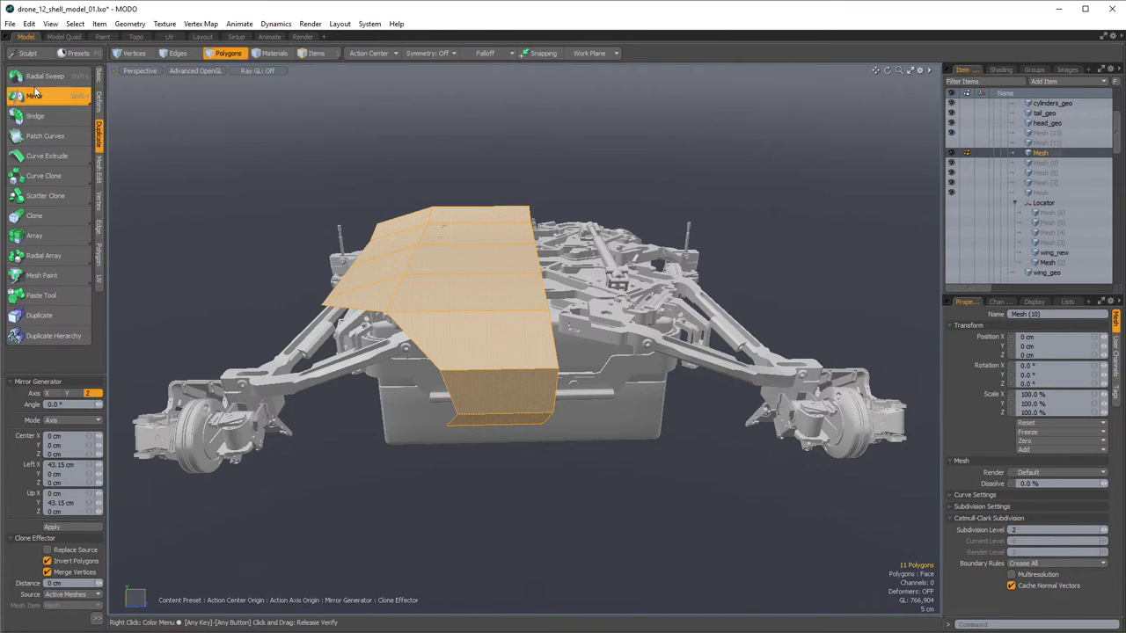
alt+drag(464, 181, 459, 181)
click(465, 181)
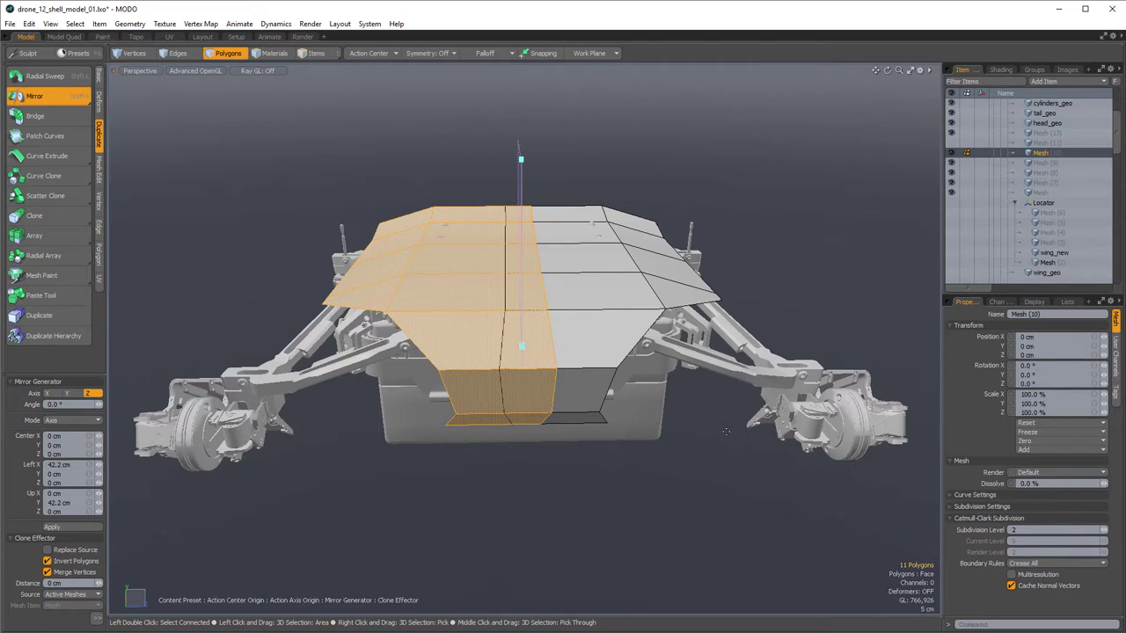
- Select the 14 lengthwise inner border edges of both shell halves and scale them flat onto the centre plane
key(space)
click(768, 384)
click(176, 53)
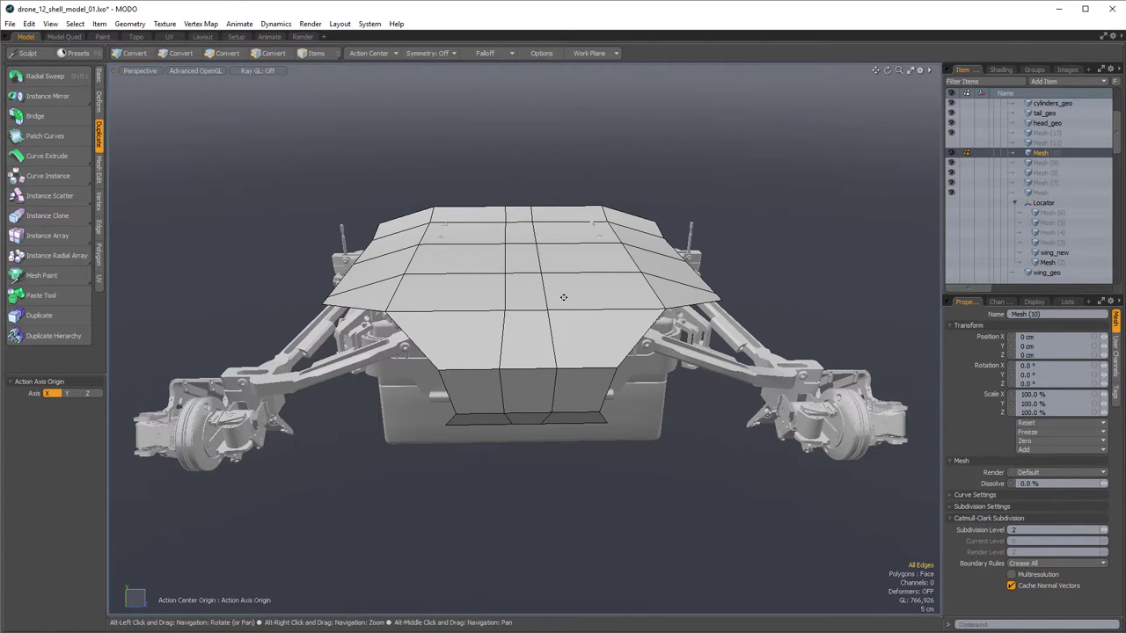
alt+middle_drag(564, 297, 560, 292)
drag(473, 163, 587, 490)
key(r)
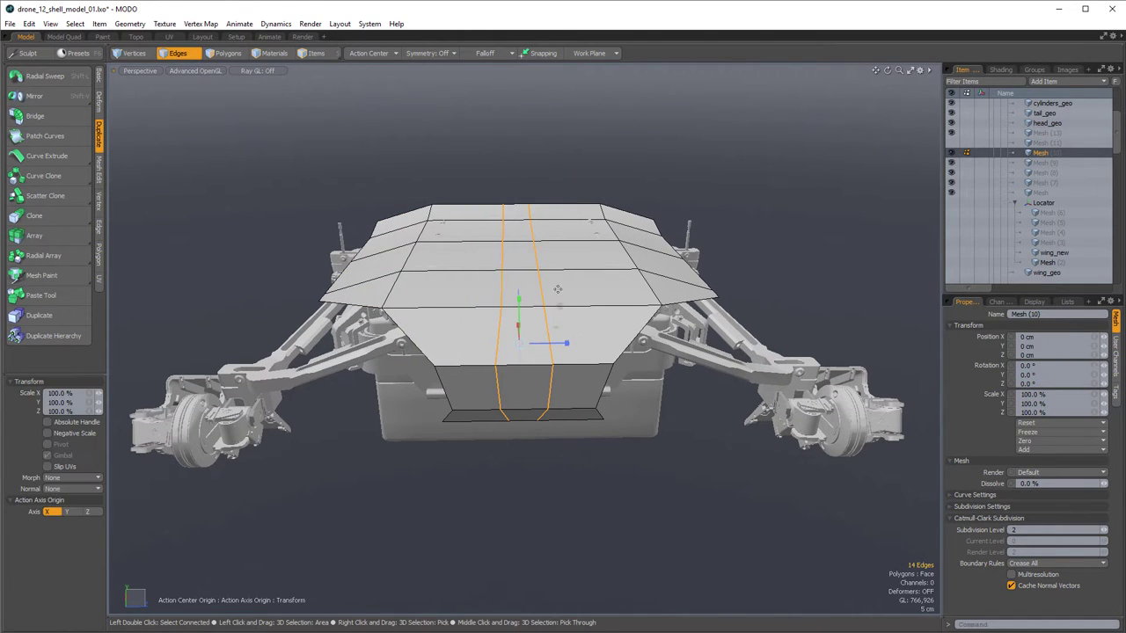
key(space)
click(854, 304)
alt+drag(854, 304, 905, 330)
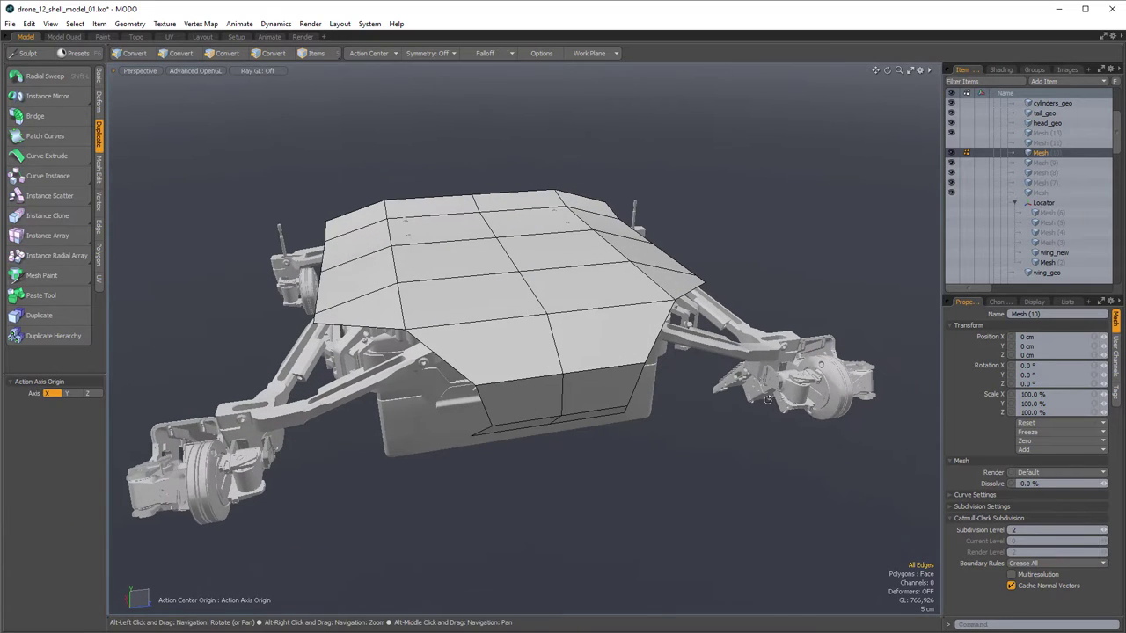
- Select all connected polygons of both shell halves and merge their coinciding vertices along the centre seam
click(231, 56)
alt+drag(525, 307, 487, 269)
double_click(487, 265)
drag(823, 122, 490, 498)
click(773, 264)
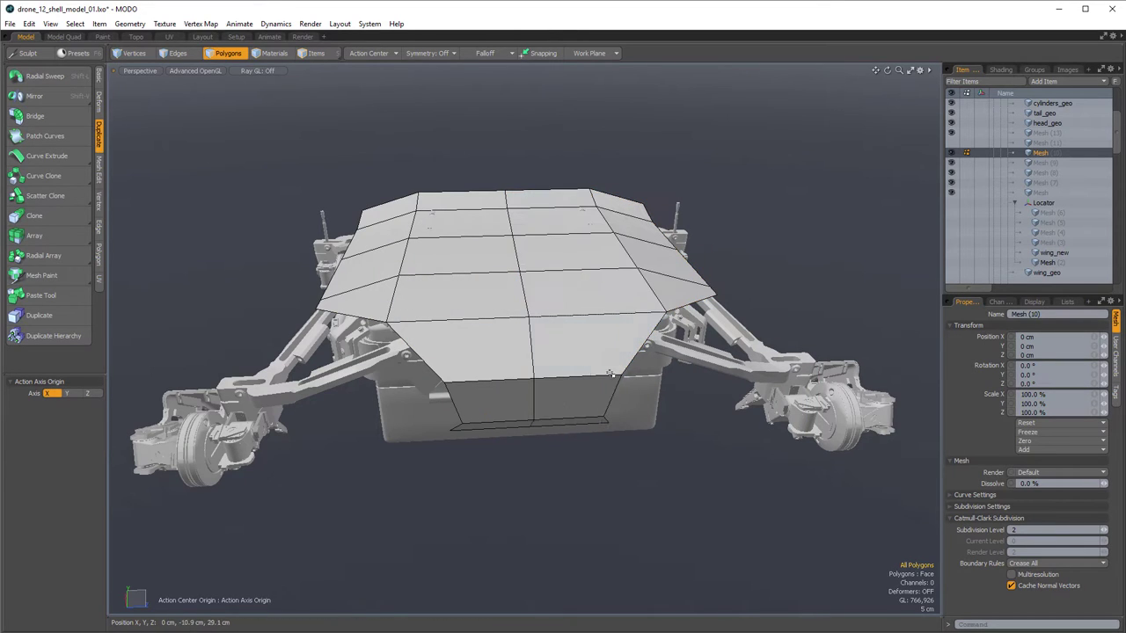
double_click(575, 297)
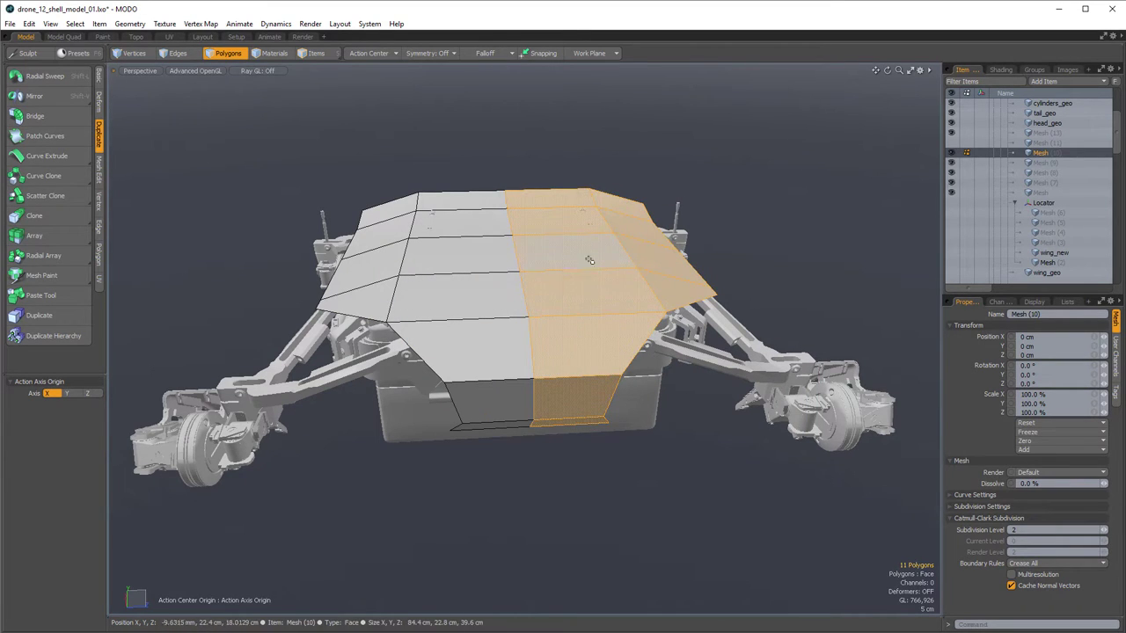
shift+double_click(479, 292)
key(ctrl+space)
click(569, 293)
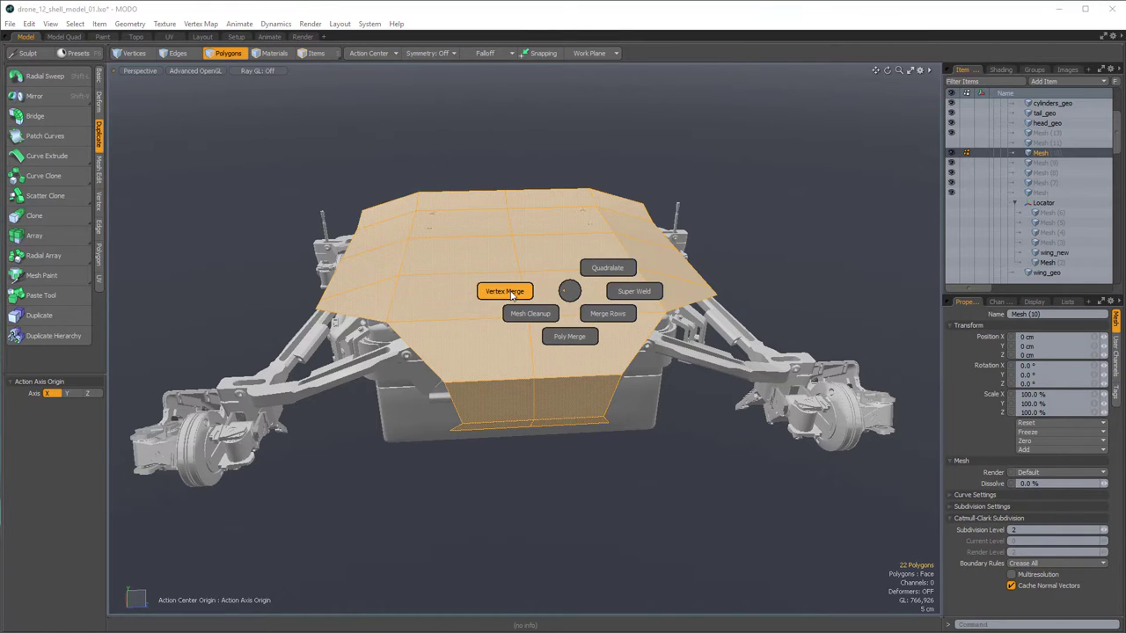
click(512, 293)
click(536, 296)
key(space)
click(721, 331)
alt+drag(722, 331, 792, 332)
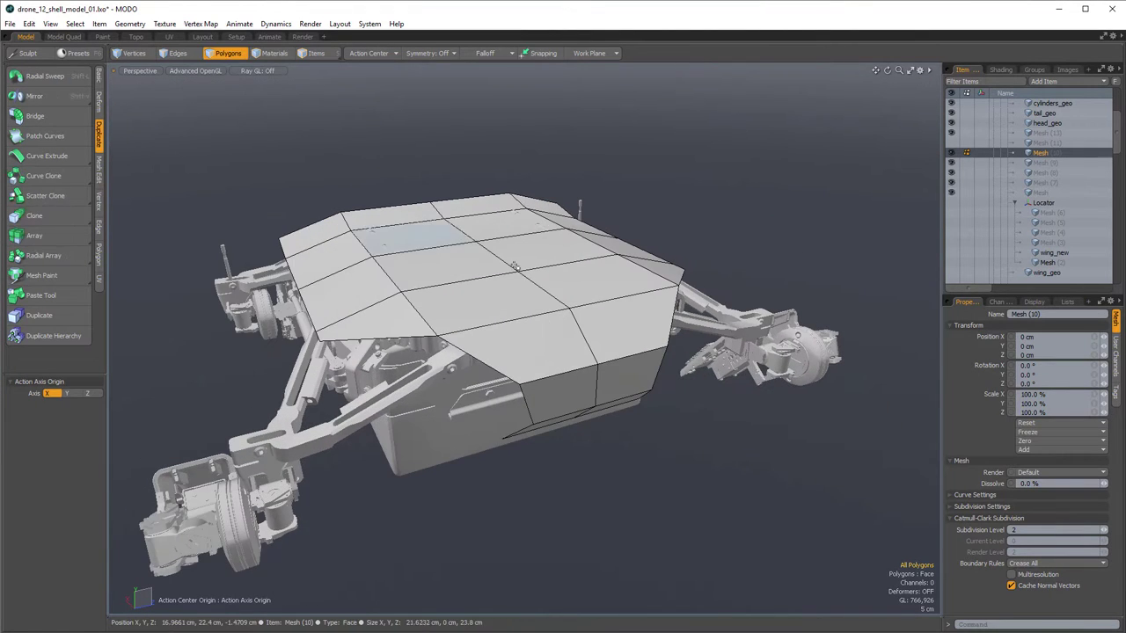
- Open the vertex tools and select all polygons connected to one shell face to check that the halves are joined
alt+drag(515, 265, 457, 266)
click(99, 206)
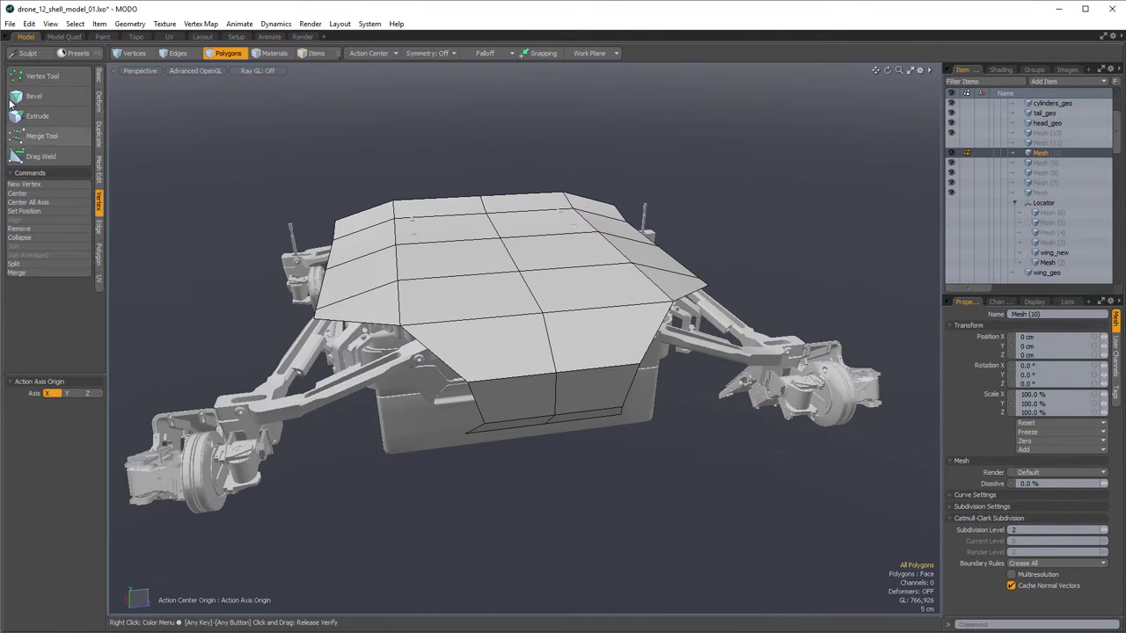
alt+drag(452, 173, 526, 188)
alt+drag(507, 390, 563, 403)
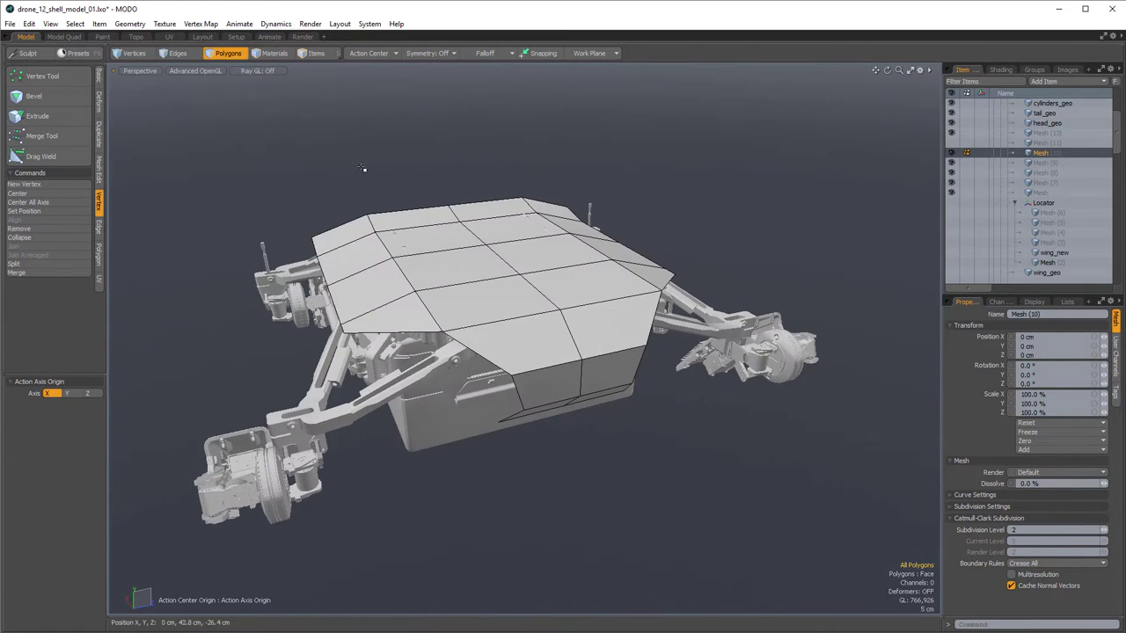
double_click(484, 290)
alt+drag(495, 302, 484, 304)
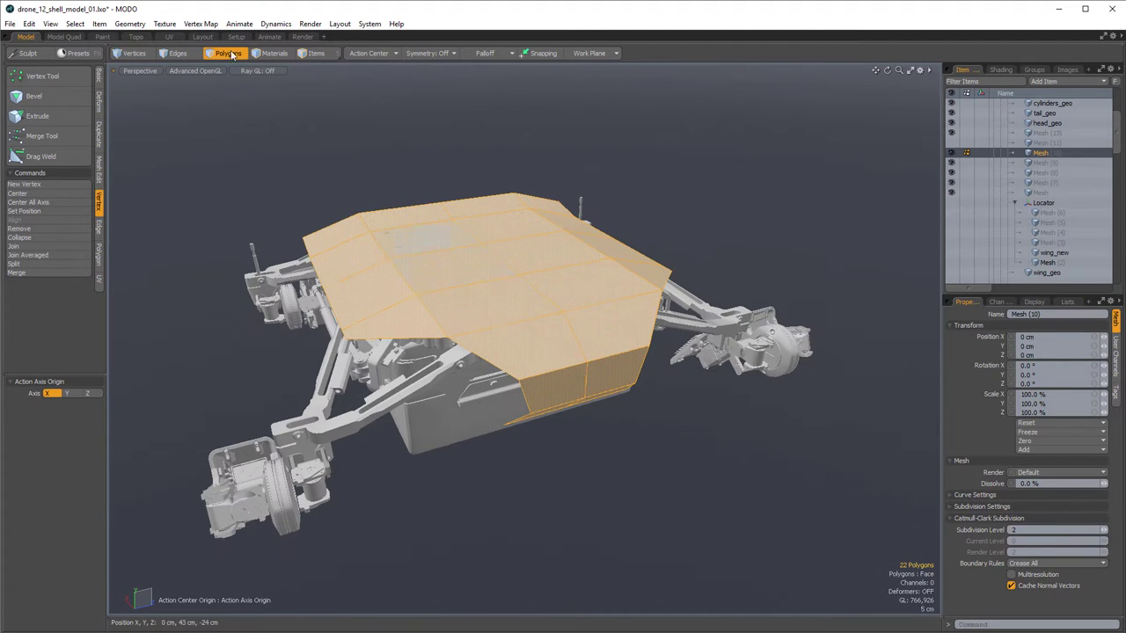
- Move the upper front corner vertex on the shell's negative-Z half slightly inward
click(133, 53)
alt+drag(407, 241, 422, 232)
alt+drag(521, 392, 521, 371)
key(w)
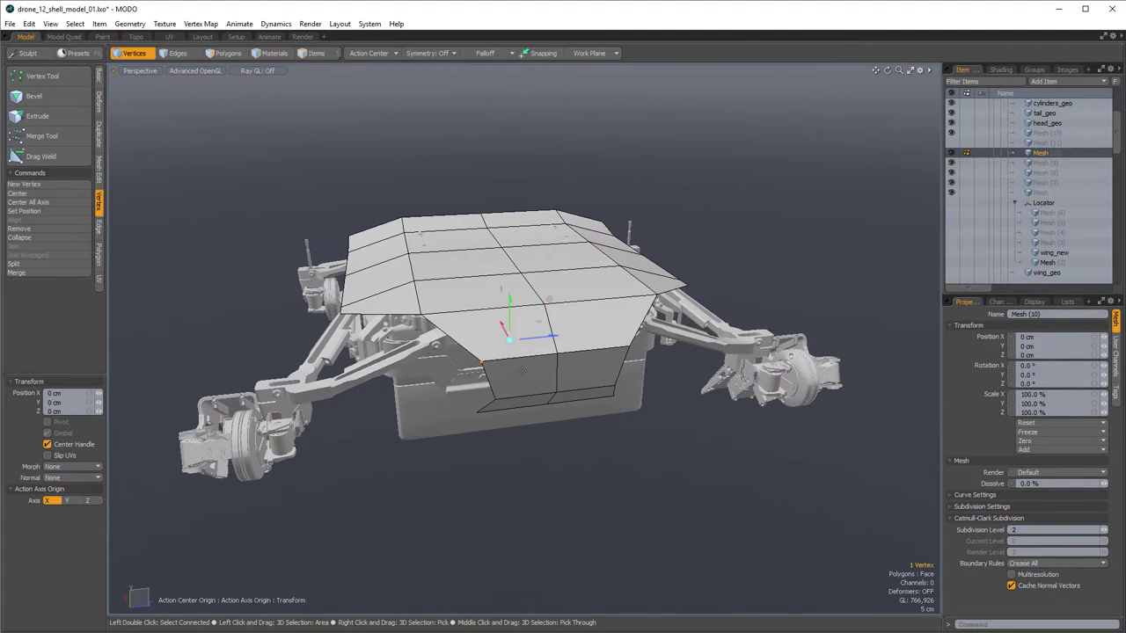
mouse_move(553, 336)
mouse_down()
mouse_move(576, 378)
mouse_move(641, 411)
mouse_move(632, 388)
mouse_move(558, 344)
mouse_move(533, 351)
mouse_up()
key(space)
- Select the four centre-line vertices at the front of the shell and move them forward to form a pointed nose
key(alt+space)
click(579, 347)
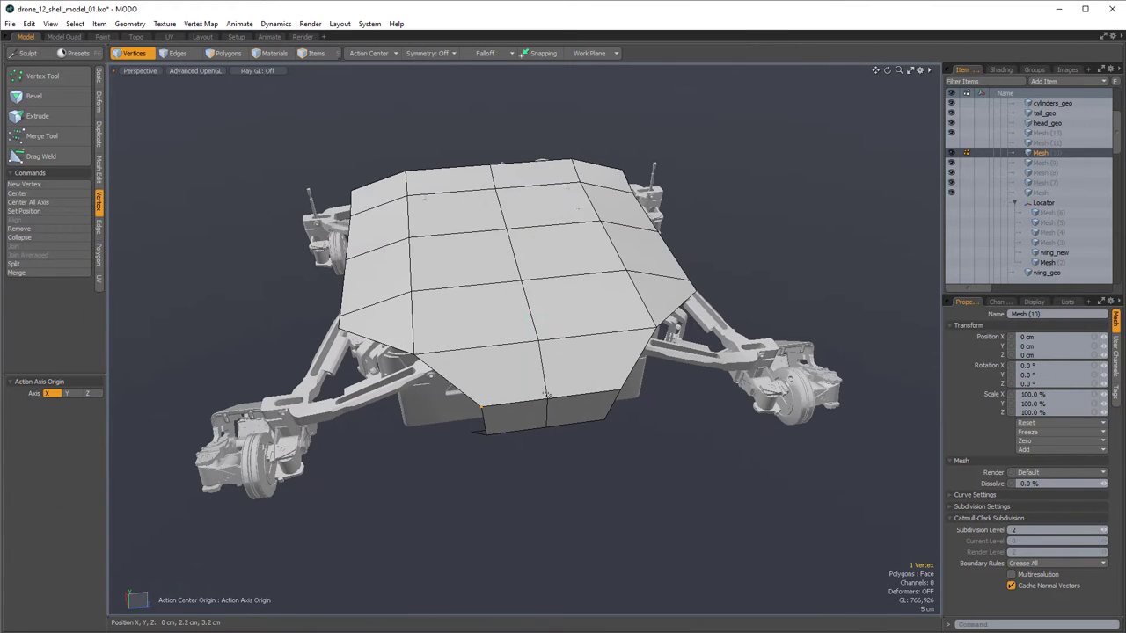
shift+right_drag(549, 389, 561, 456)
middle_drag(503, 317, 564, 497)
alt+drag(565, 497, 654, 465)
key(w)
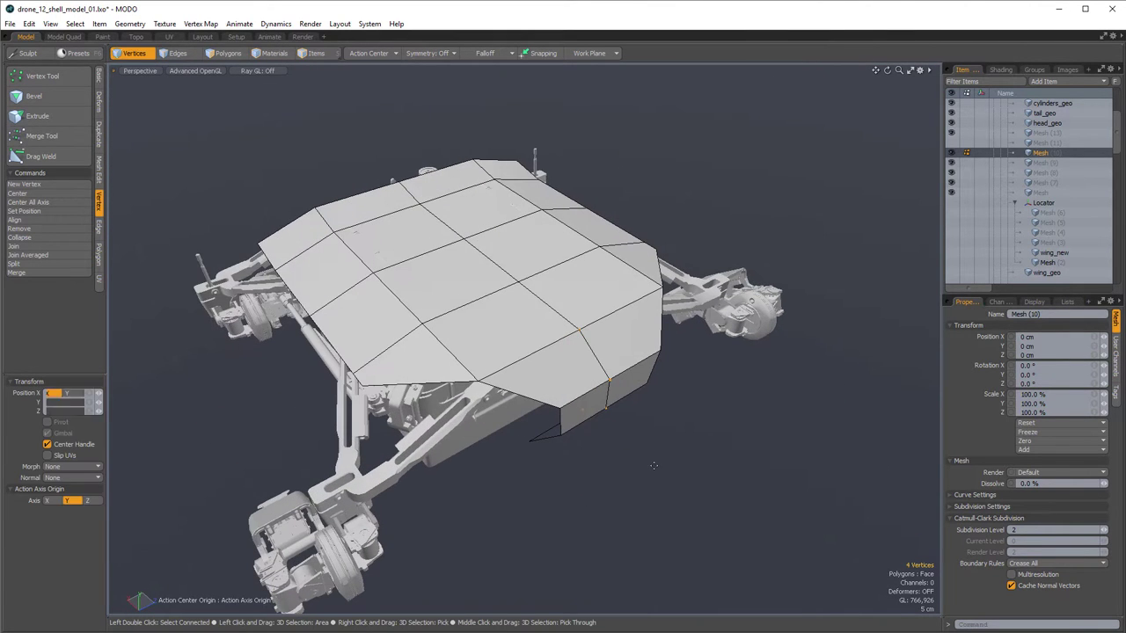
drag(468, 313, 412, 332)
key(space)
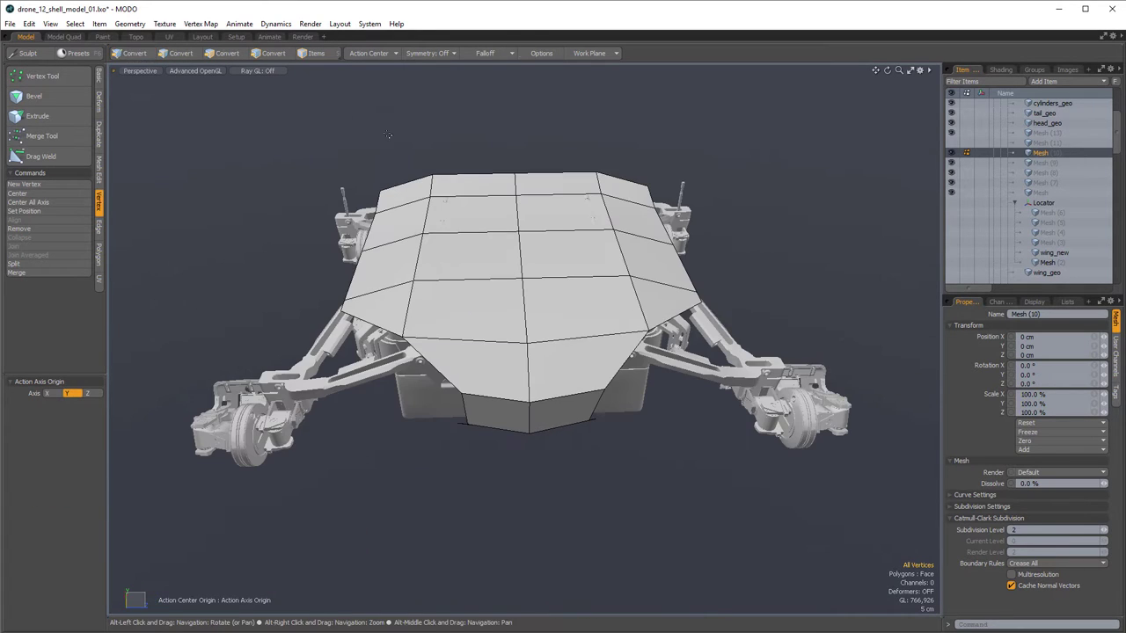
- Select all polygons on the shell's positive-Z half and delete them
click(225, 54)
middle_drag(765, 123, 486, 493)
key(Delete)
- Select the remaining half shell, mirror it across the centre plane, and check that both halves form one connected surface
double_click(483, 286)
key(ctrl+space)
click(579, 356)
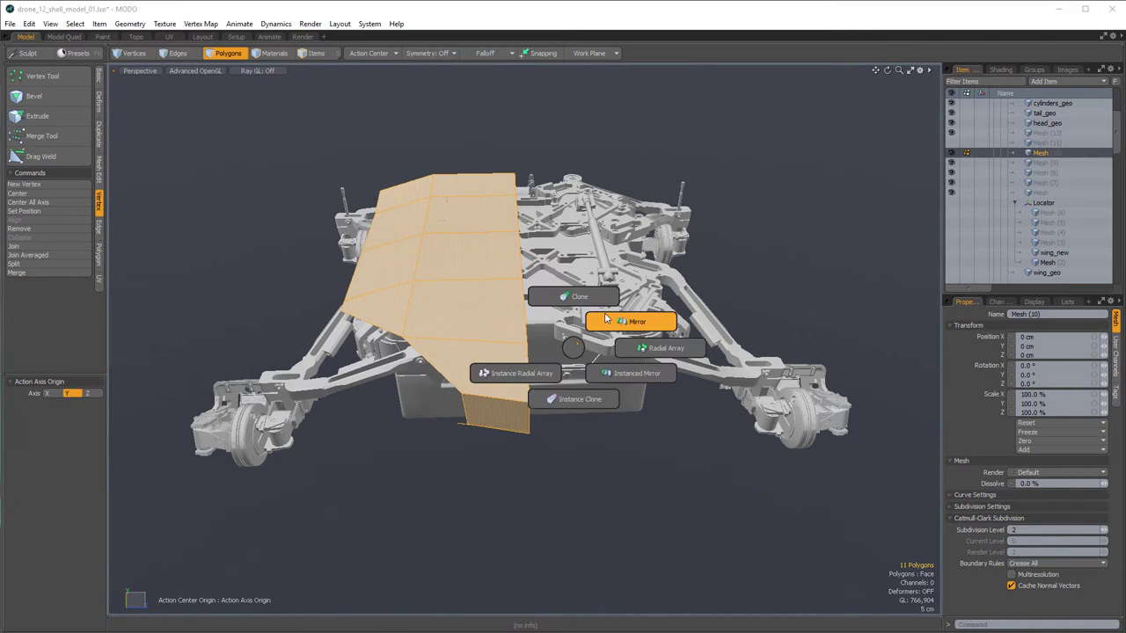
click(609, 322)
click(586, 289)
key(Escape)
key(Escape)
alt+drag(494, 232, 555, 250)
double_click(555, 250)
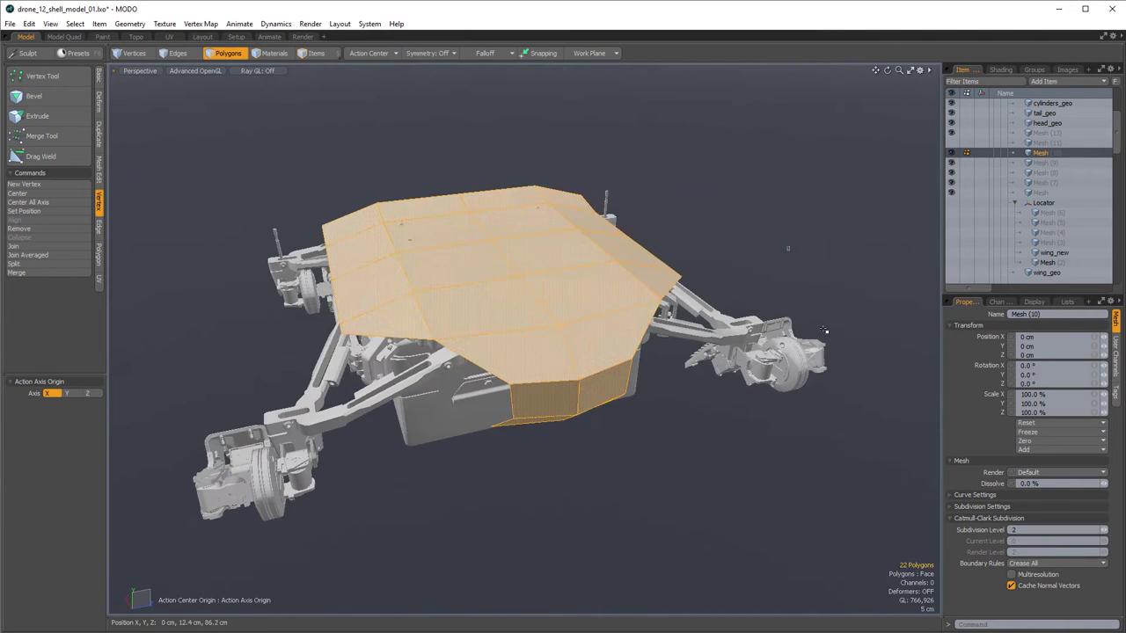
click(786, 249)
- Switch the shell to subdivision and examine its smoothed form from the front, side and above
alt+drag(788, 334, 648, 325)
key(shift+Tab)
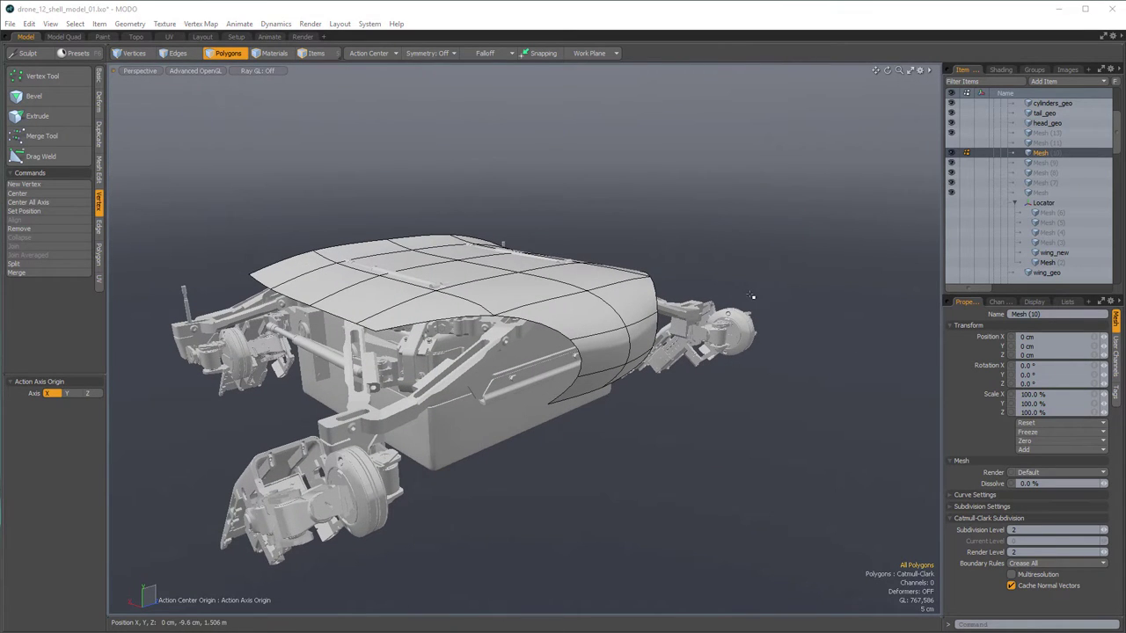
alt+drag(784, 285, 703, 310)
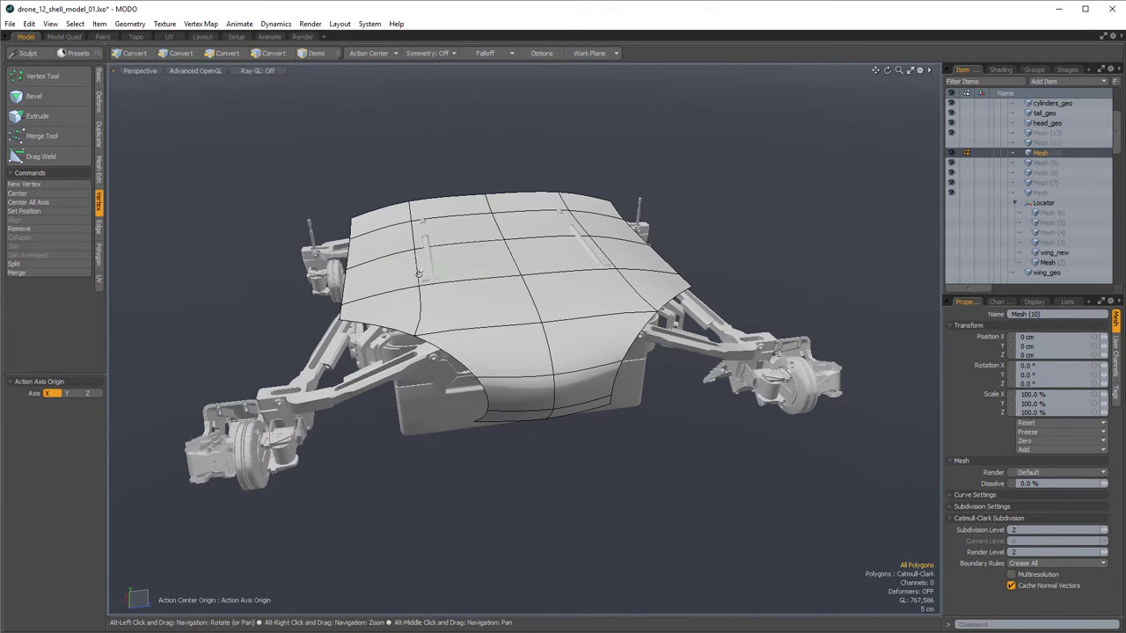
alt+drag(418, 273, 536, 238)
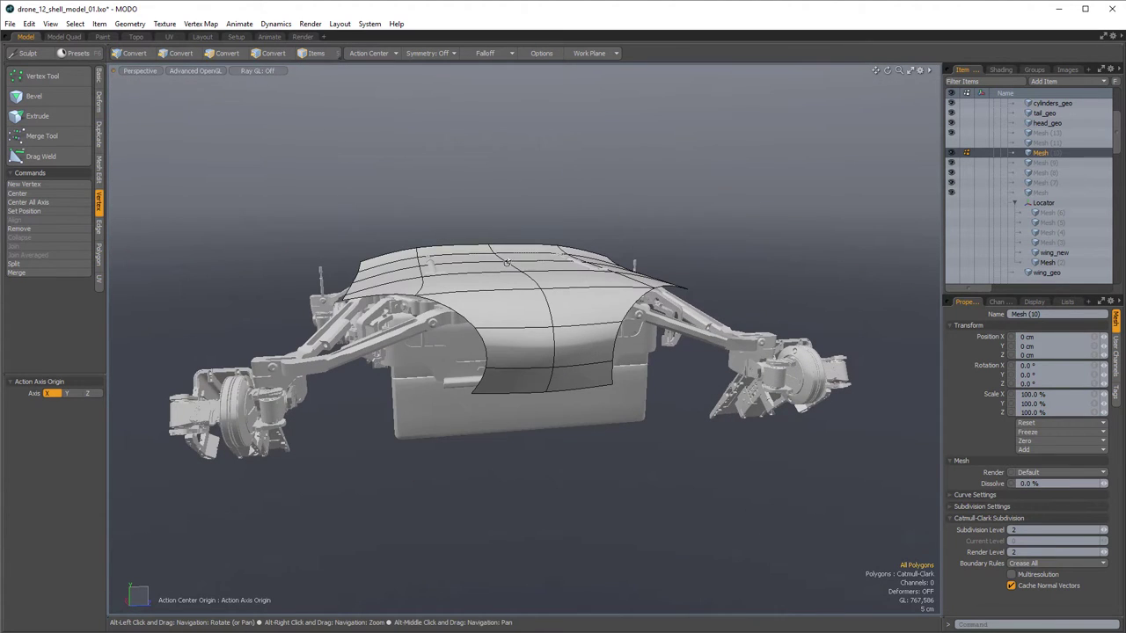
alt+drag(455, 252, 424, 210)
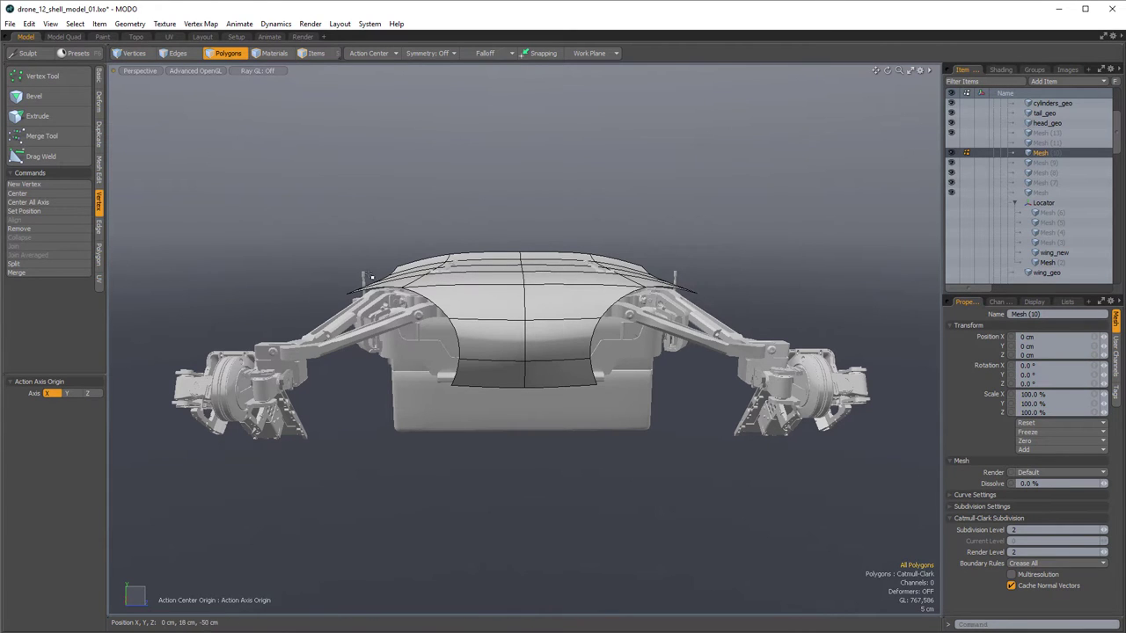
alt+drag(567, 283, 525, 301)
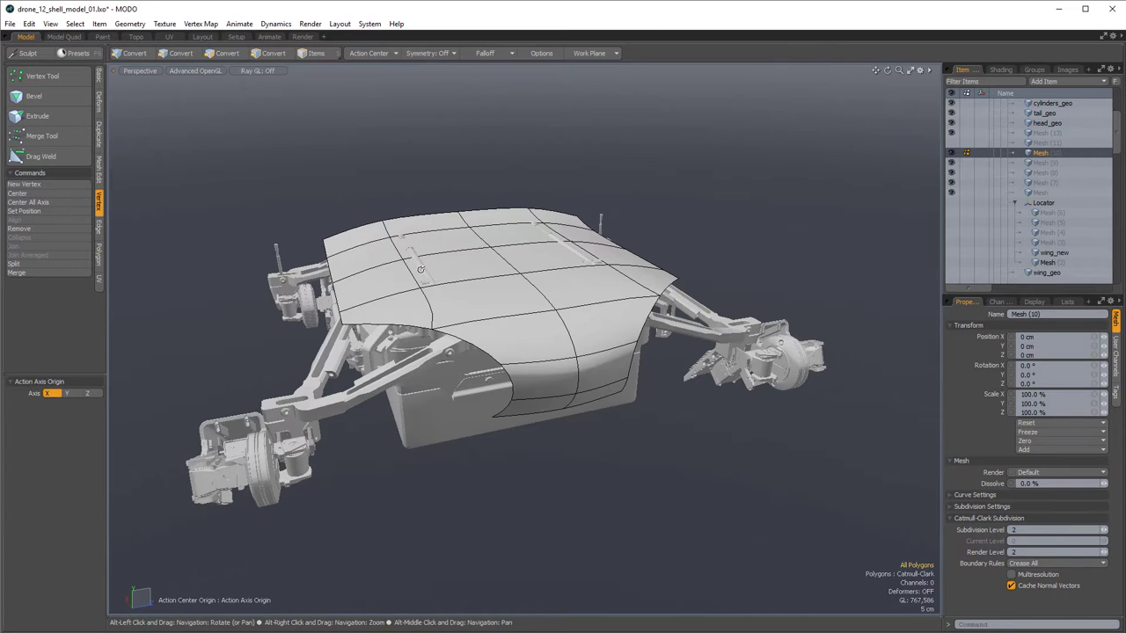
alt+drag(421, 269, 391, 204)
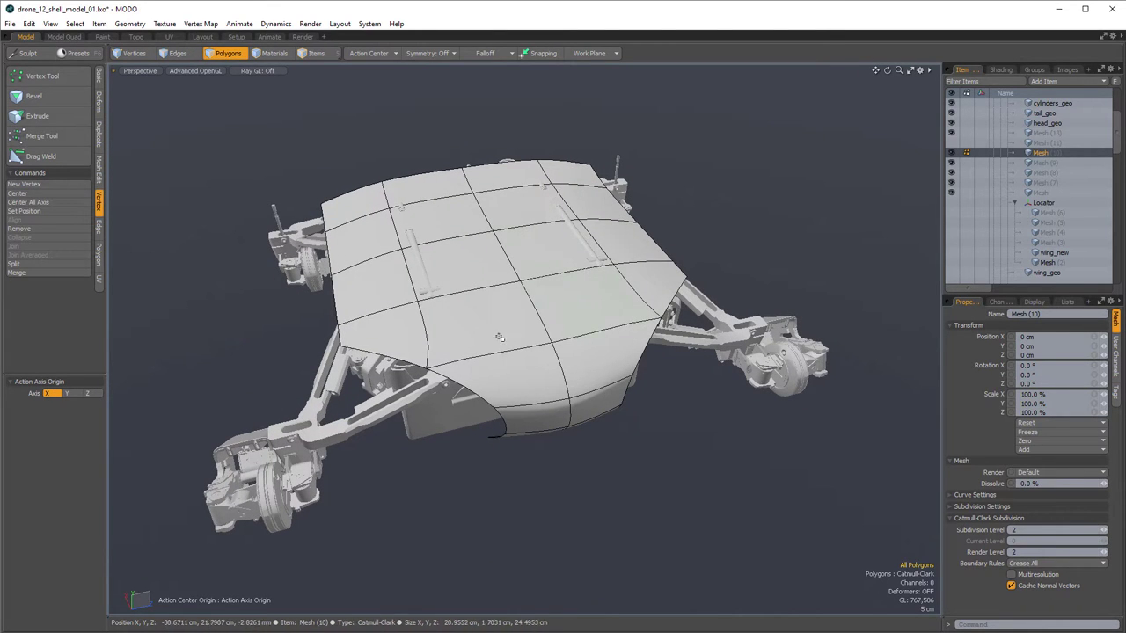
alt+drag(596, 216, 580, 219)
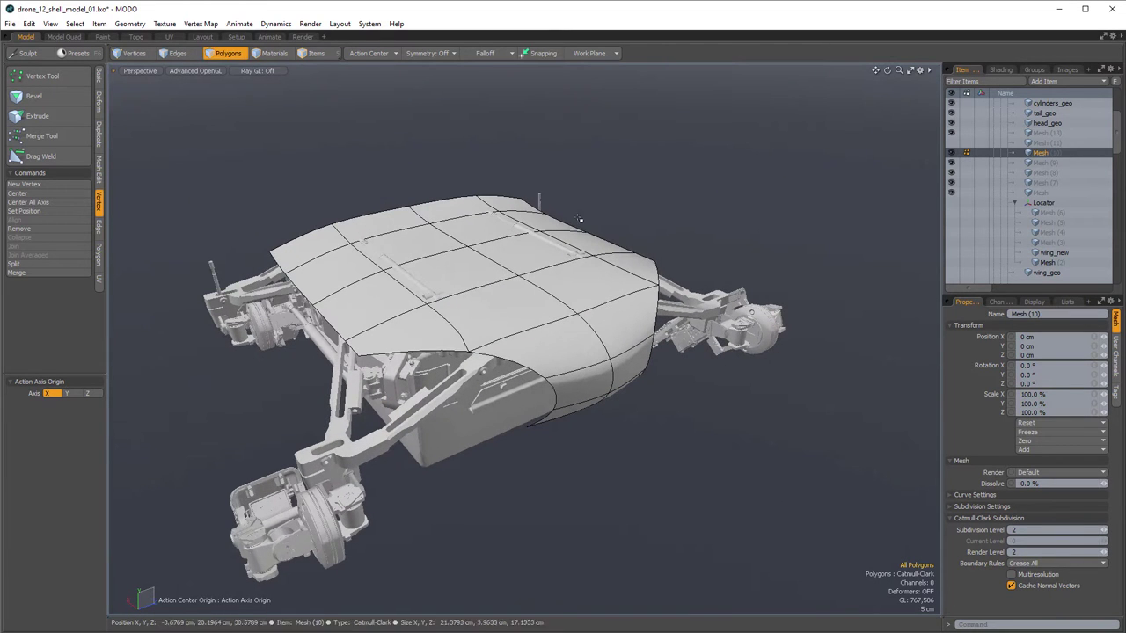
alt+drag(565, 331, 400, 338)
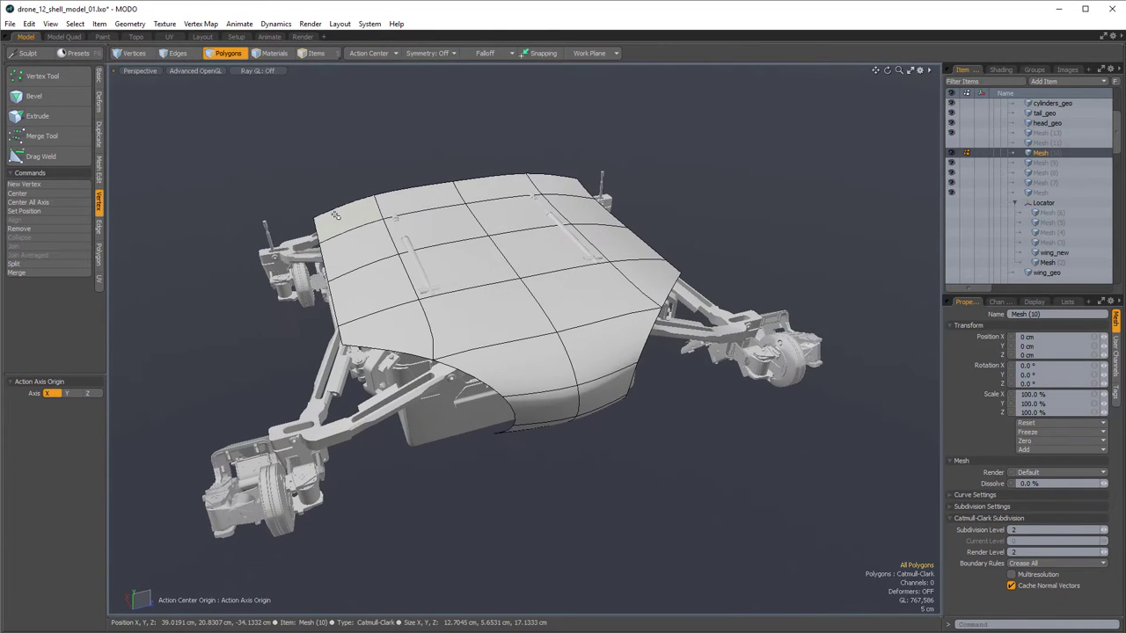
alt+drag(370, 231, 381, 216)
alt+drag(424, 288, 408, 235)
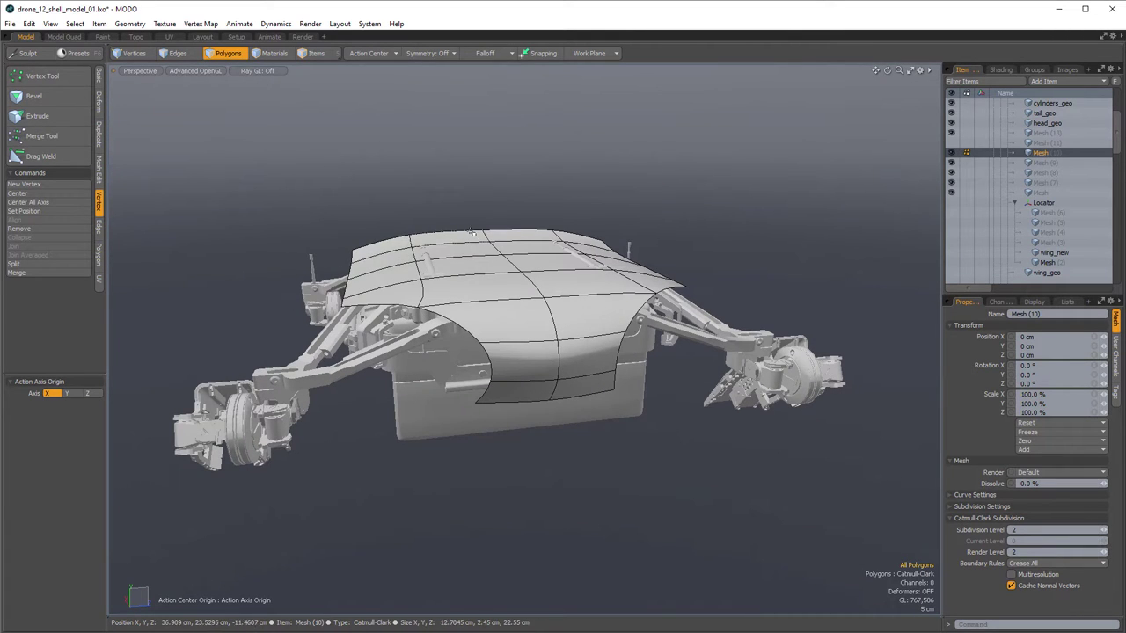
alt+drag(442, 250, 390, 229)
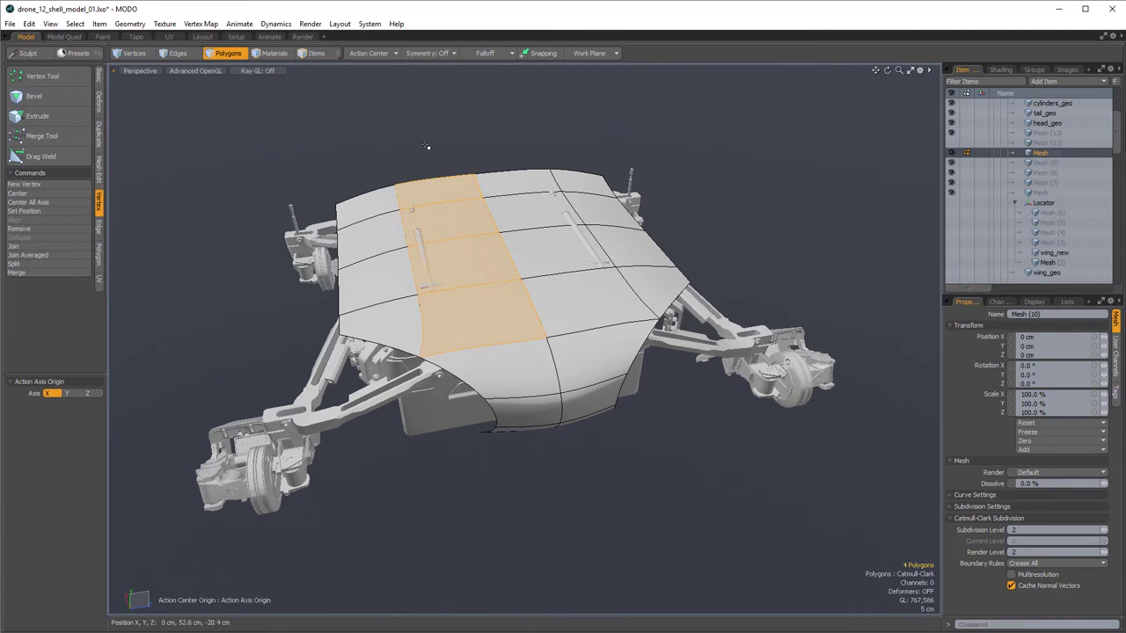
- Deselect the polygons and switch the shell from subdivision back to plain faces
click(425, 146)
key(shift+Tab)
alt+drag(427, 224, 445, 223)
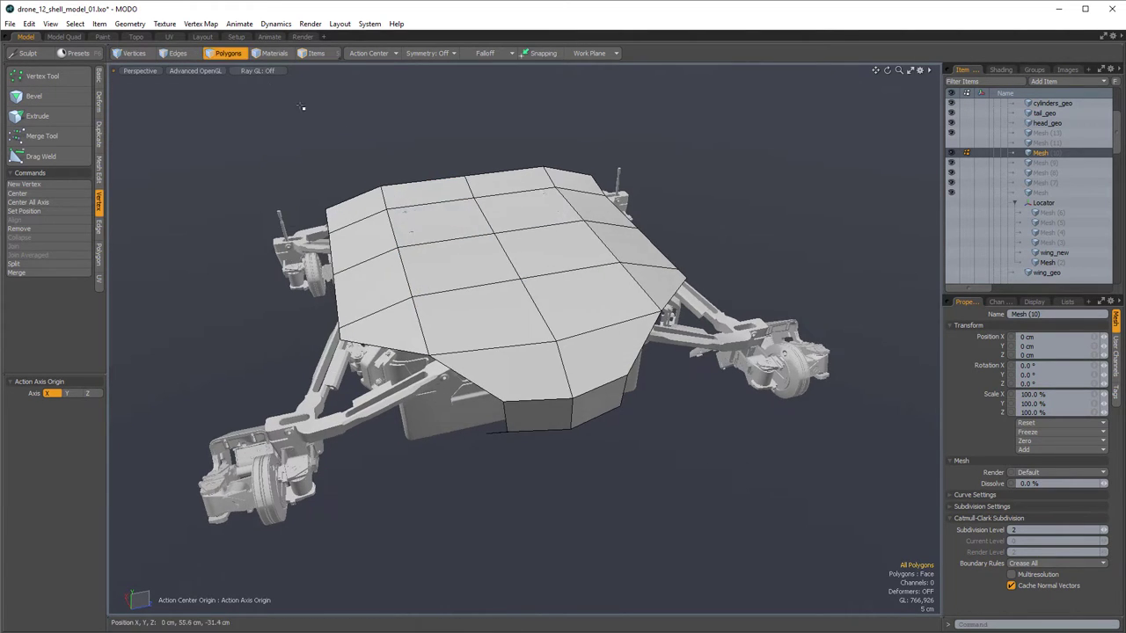
- Select the four rear crosswise edges in the strip on the centre line's negative-Z side and loop-slice them once
click(178, 56)
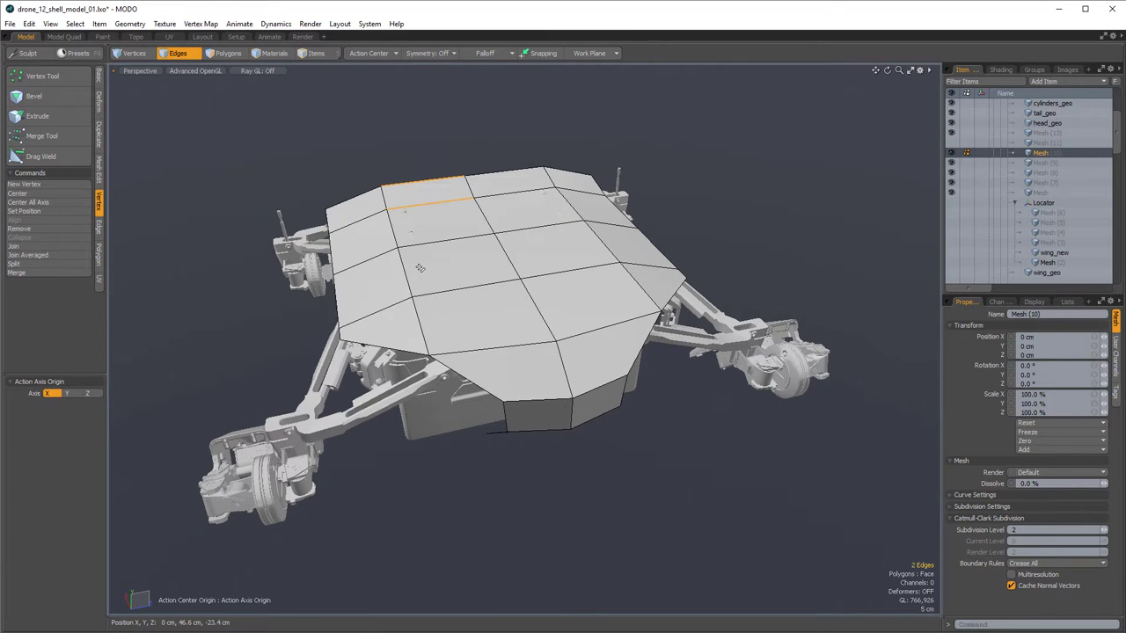
alt+drag(455, 299, 471, 293)
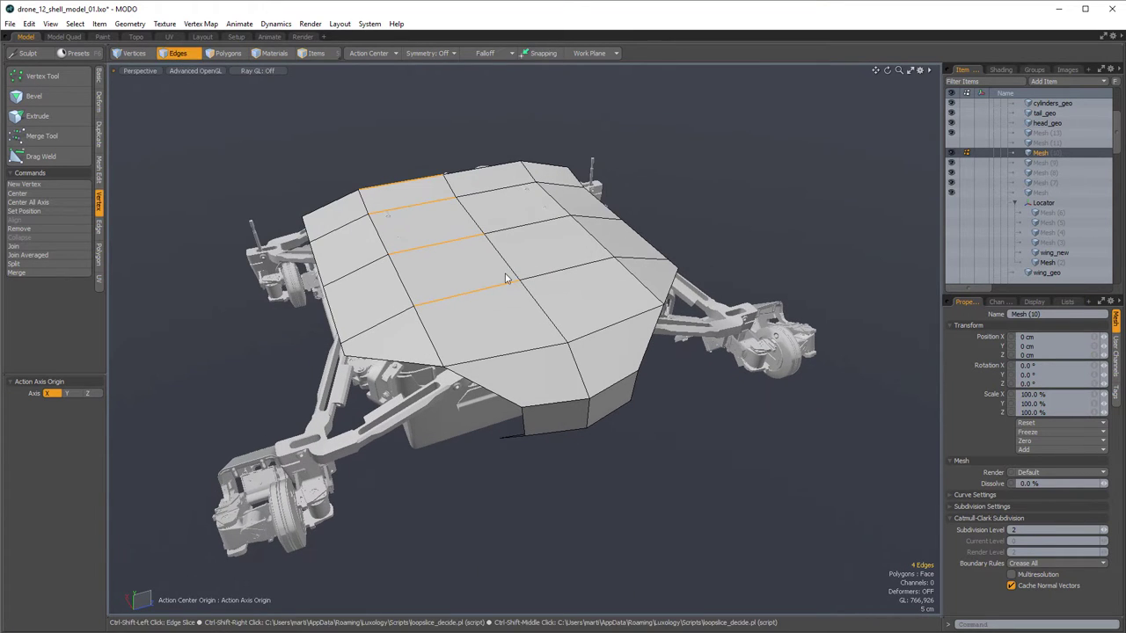
key(alt+c)
click(509, 274)
alt+drag(523, 254, 475, 255)
key(space)
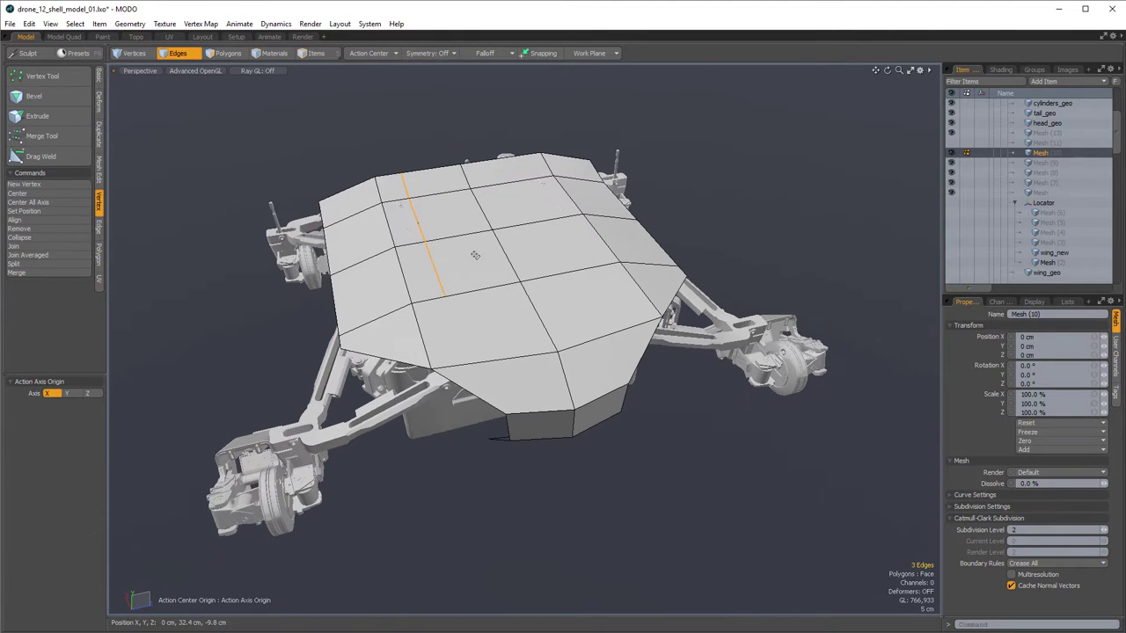
- Loop-slice the outer part of the same strip once at 11%, close to its outer lengthwise edge
key(alt+c)
drag(449, 313, 460, 313)
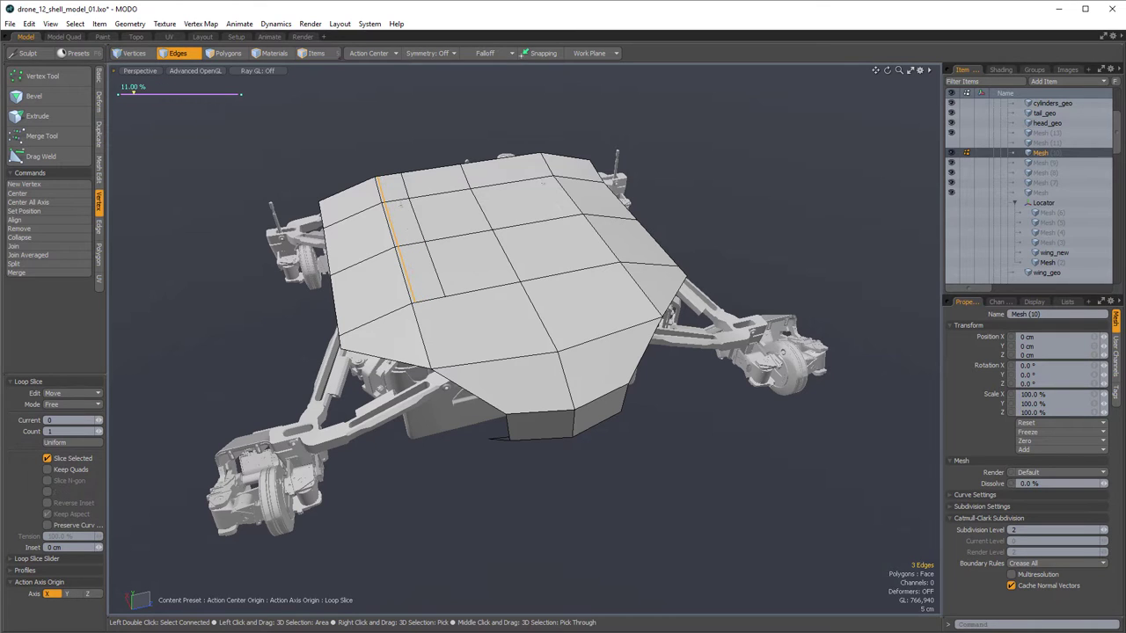
key(space)
key(Escape)
- Preview the sliced shell with subdivision, return to plain faces up close, and undo the last change
key(shift+Tab)
alt+drag(565, 302, 429, 284)
key(shift+Tab)
key(KP_8)
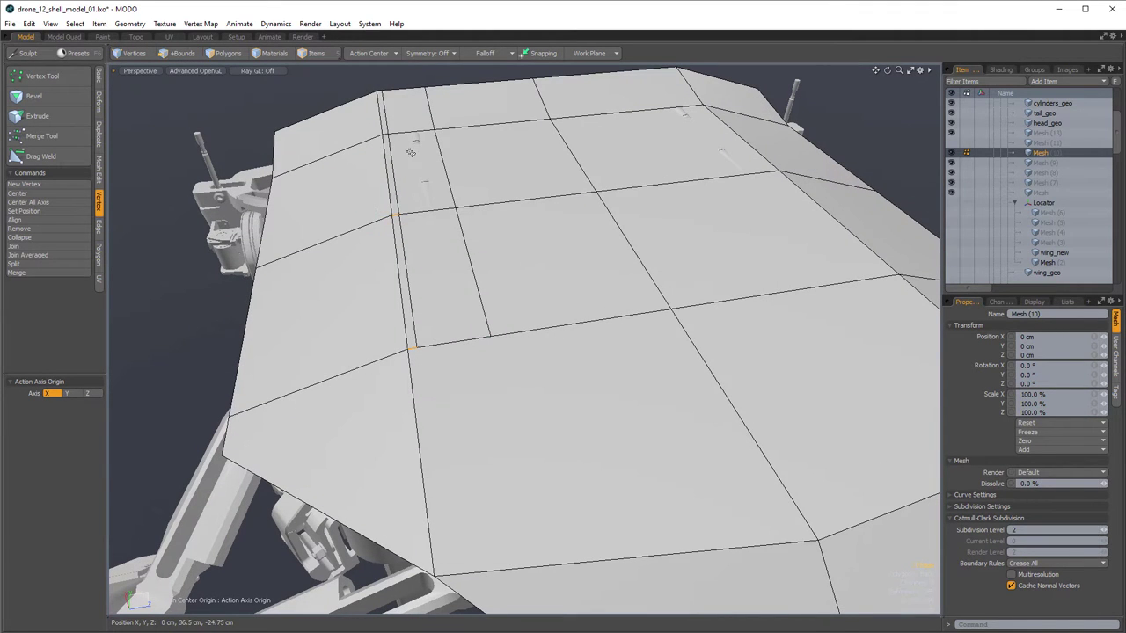
key(ctrl+z)
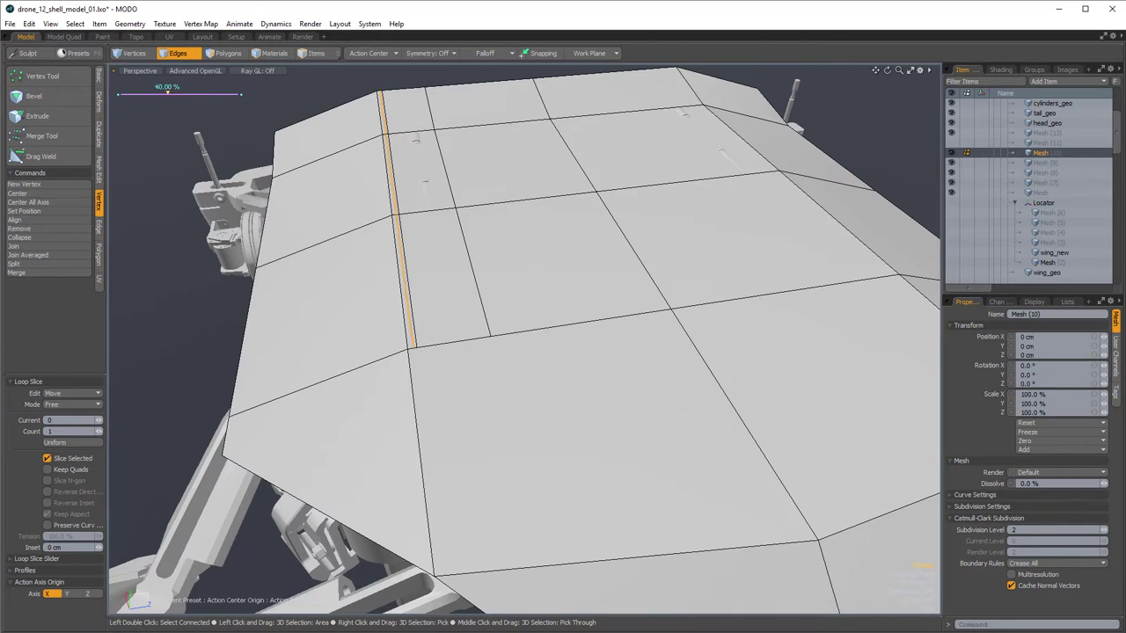
- Switch the shell to subdivision and examine the crease along the newly sliced strip from the side
key(Escape)
key(shift+Tab)
key(KP_8)
alt+drag(543, 287, 473, 231)
mouse_move(544, 304)
ctrl+alt+mouse_down()
mouse_move(499, 307)
mouse_move(439, 401)
mouse_move(482, 414)
mouse_move(550, 407)
mouse_move(523, 264)
mouse_move(556, 316)
ctrl+alt+mouse_up()
ctrl+alt+drag(616, 284, 543, 287)
alt+drag(543, 287, 524, 353)
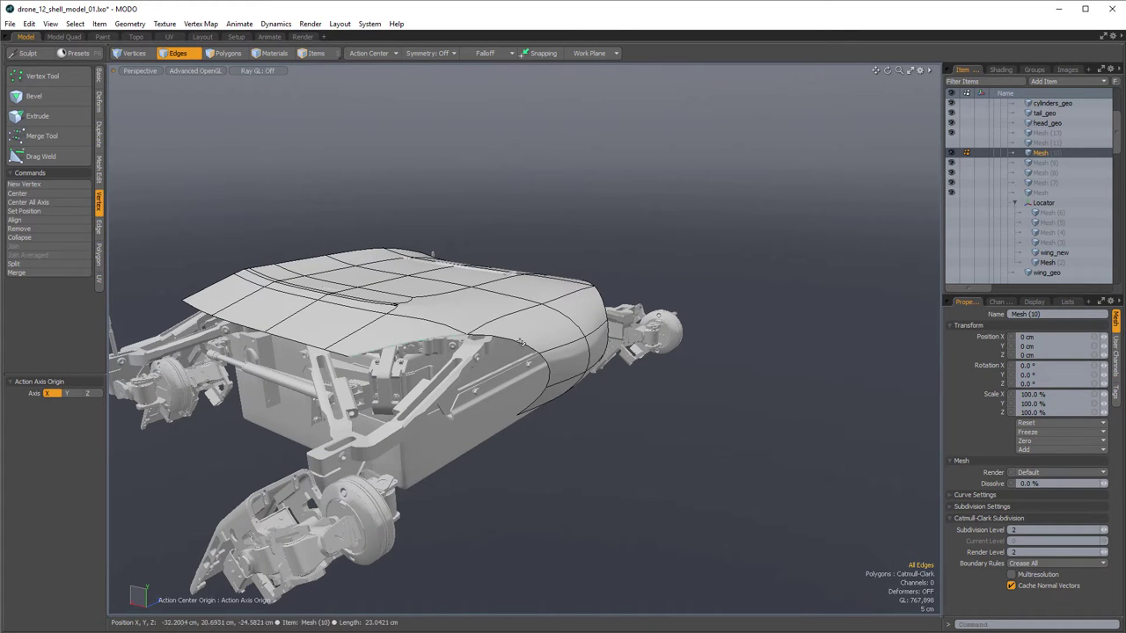
- Select the crosswise edges near the bottom of the shell's front and move them to reshape the nose
alt+drag(581, 408, 600, 367)
click(539, 385)
key(w)
alt+drag(439, 342, 433, 296)
key(q)
click(622, 211)
alt+drag(670, 231, 631, 276)
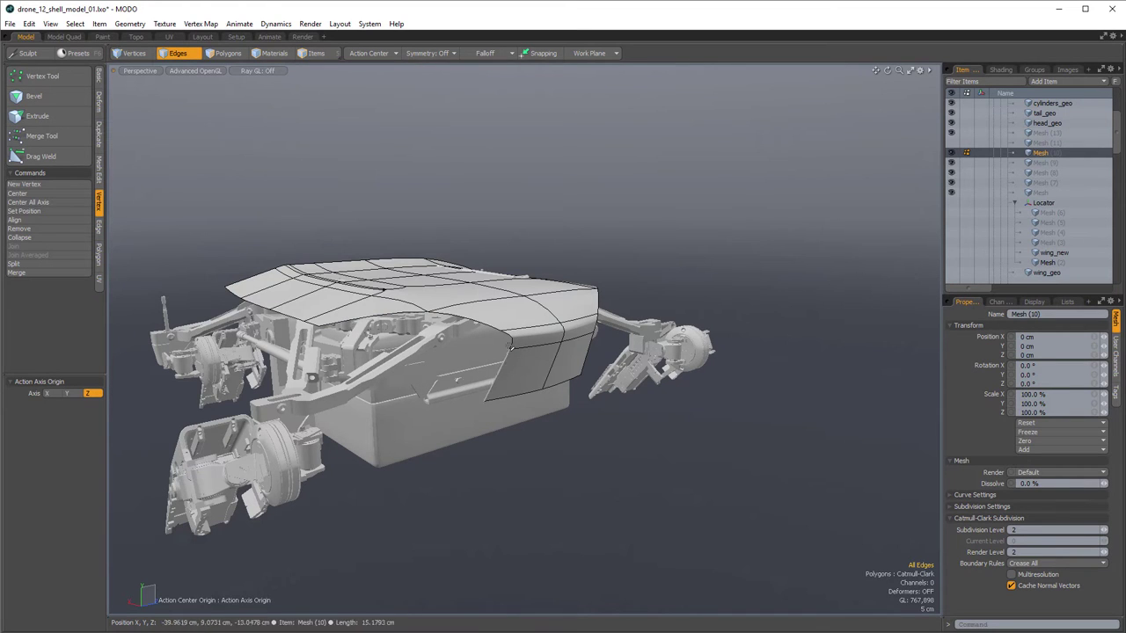
- Select the two crosswise edges along the lower border of the shell's front flap
alt+drag(512, 358, 466, 367)
alt+drag(431, 220, 472, 255)
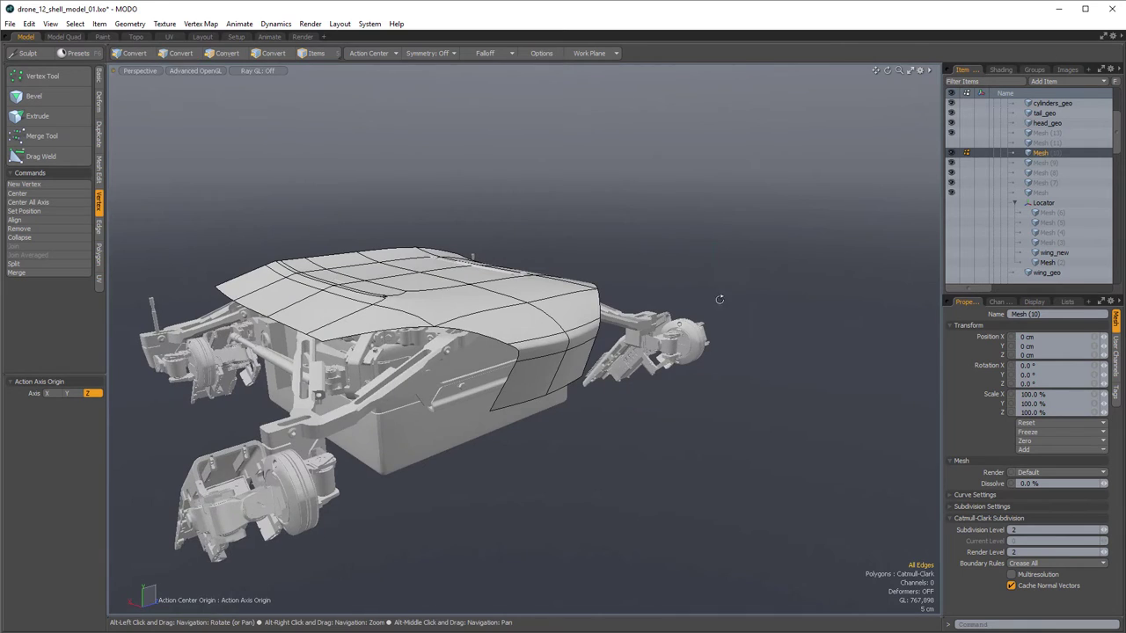
alt+drag(664, 339, 679, 311)
drag(463, 353, 650, 434)
- Try to lengthen the front flap by moving its lower edges 13 cm in X and -18 cm in Y, and undo it
key(w)
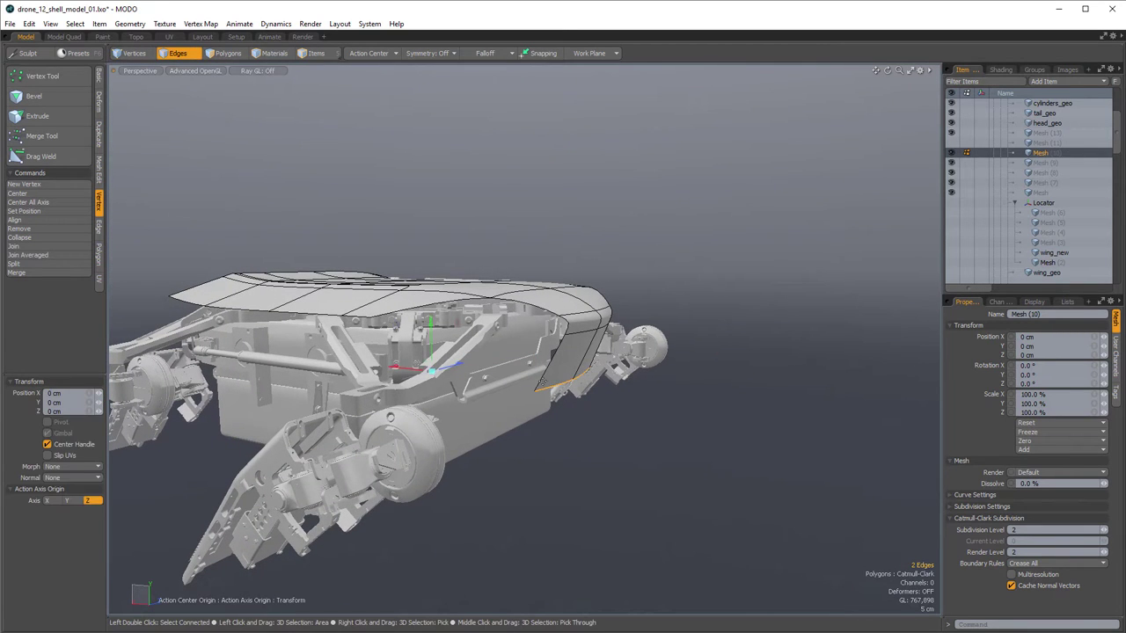
drag(393, 366, 399, 276)
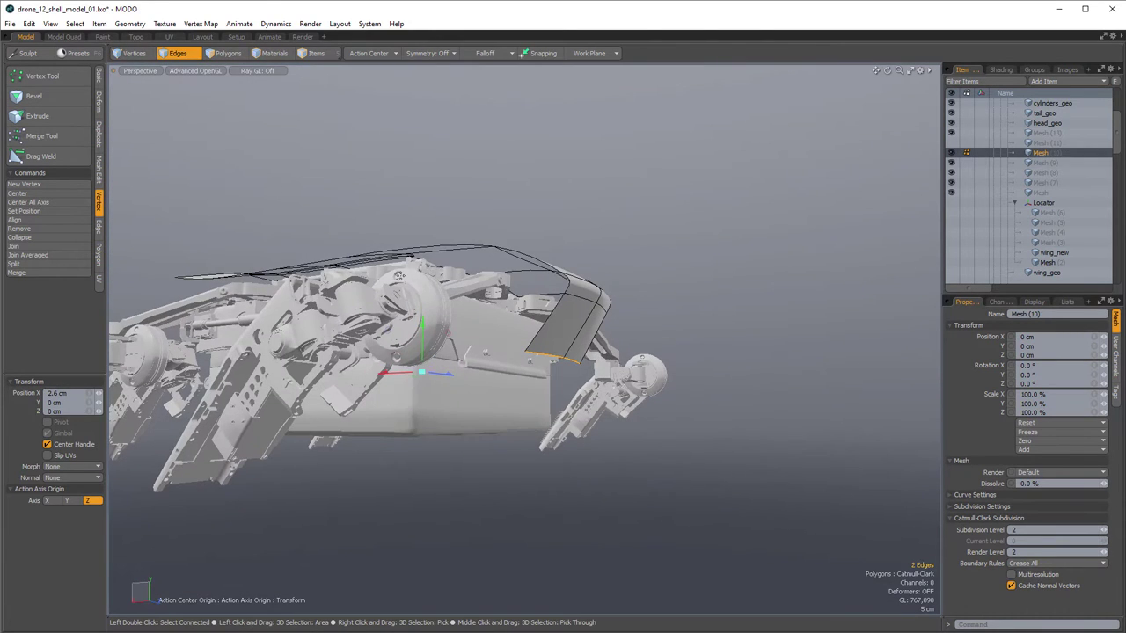
drag(414, 319, 361, 447)
alt+drag(436, 247, 377, 314)
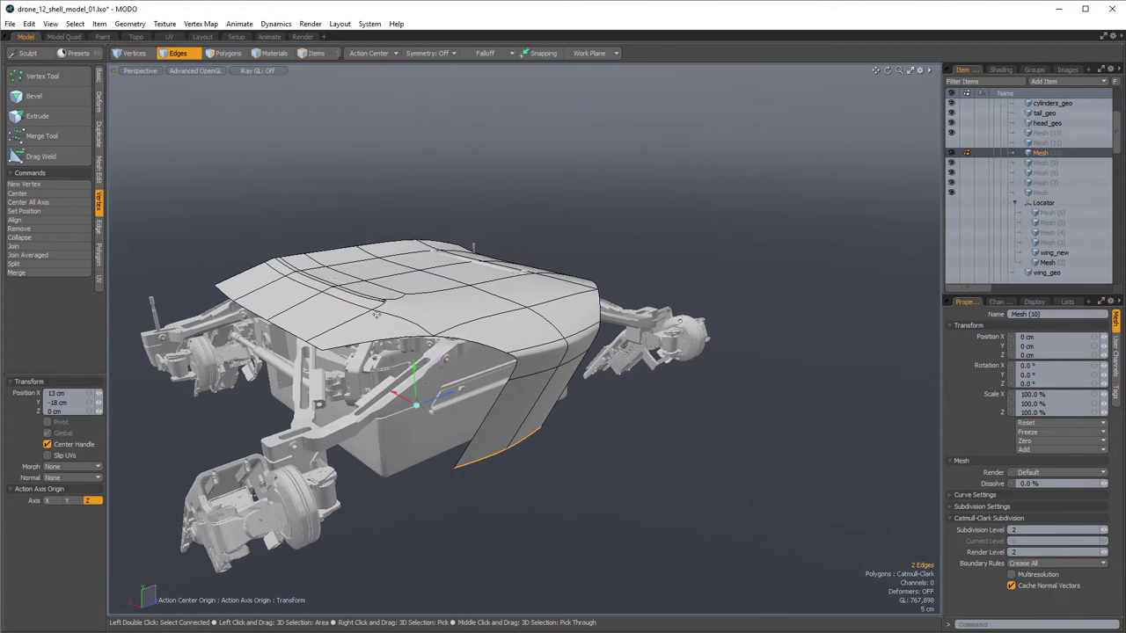
alt+drag(493, 447, 530, 366)
key(ctrl+z)
key(ctrl+z)
key(ctrl+z)
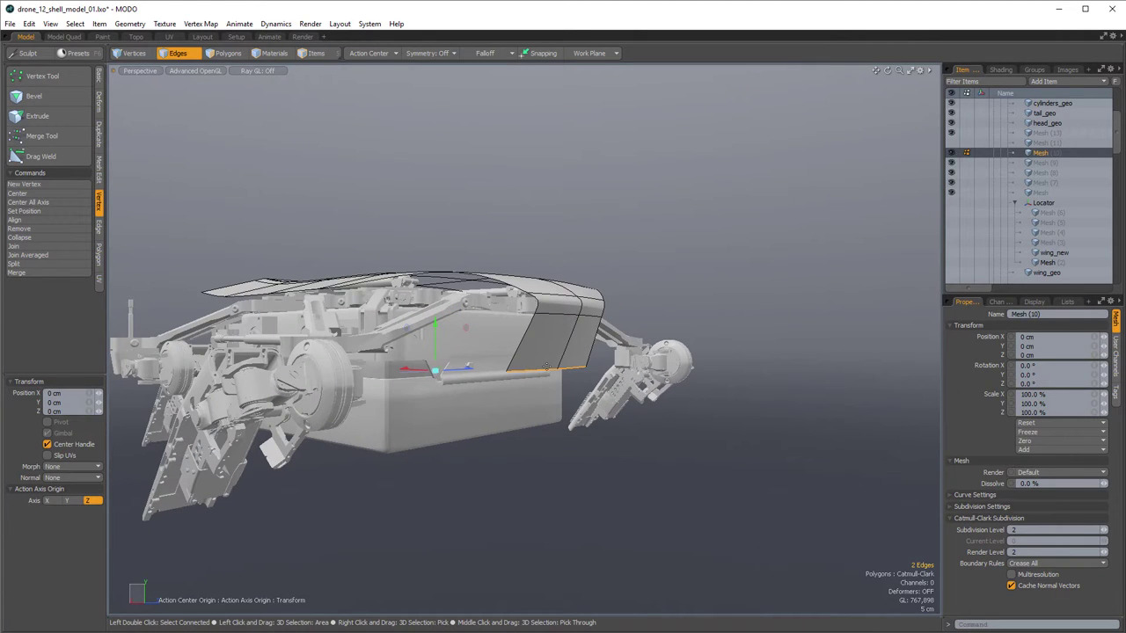
- Move the flap's two lower edges -2.8 cm in X and 4.6 cm in Y to shorten the front flap
key(q)
key(w)
drag(438, 338, 450, 314)
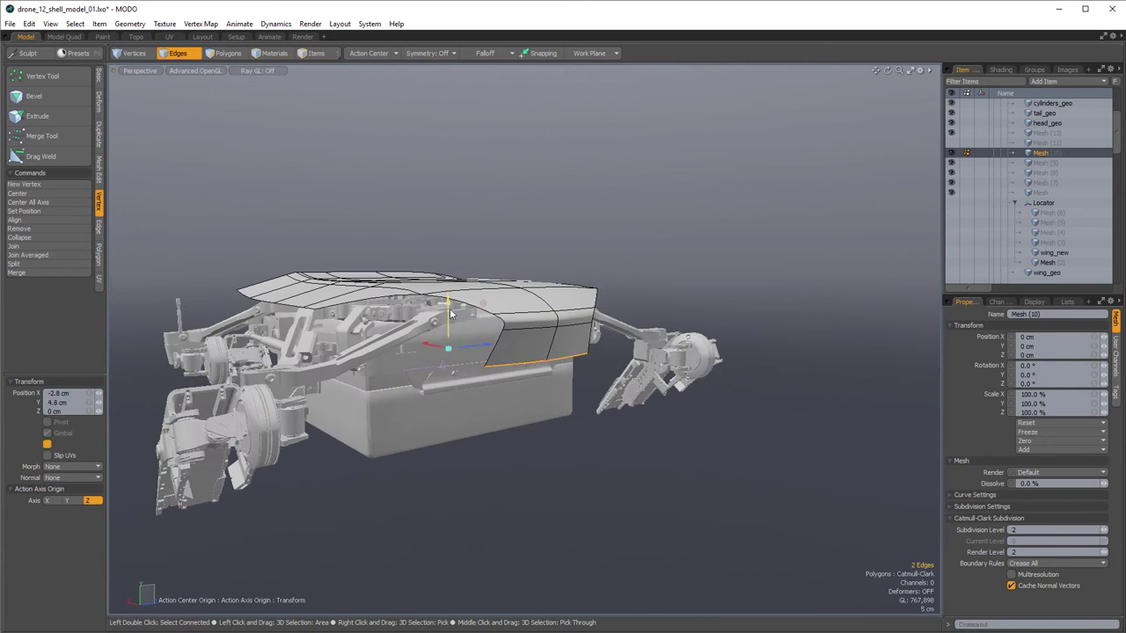
key(q)
- Extend the flap's two lower edges with Edge Extend, offset 9 cm in X and -15.8 cm in Y
click(615, 357)
click(525, 355)
mouse_move(616, 357)
alt+mouse_down()
mouse_move(612, 369)
mouse_move(596, 349)
alt+mouse_up()
shift+click(573, 350)
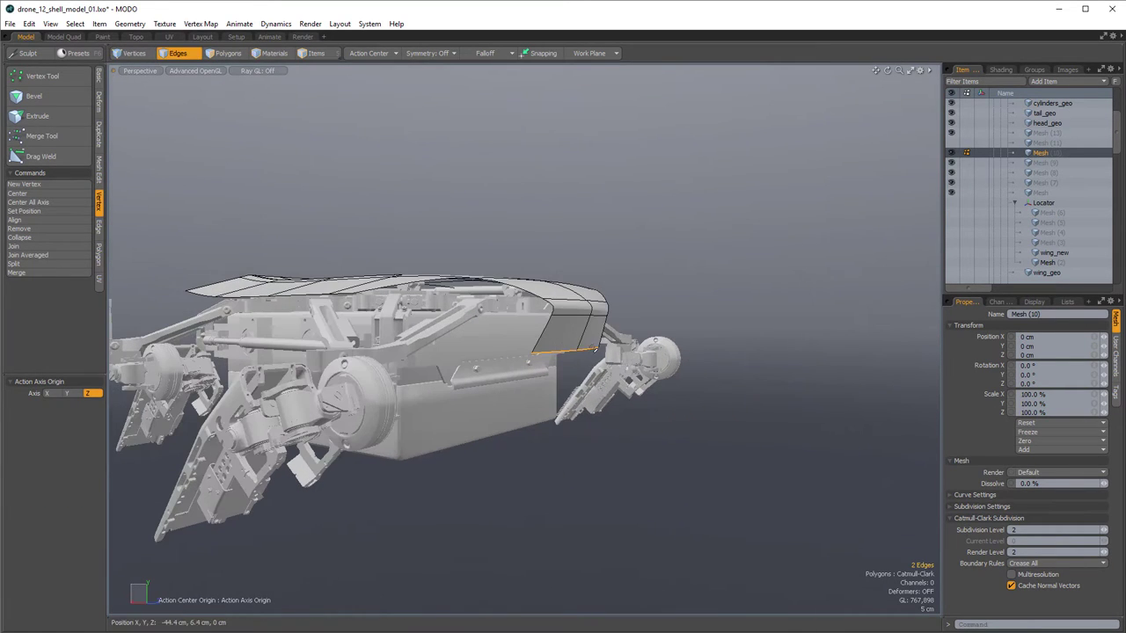
key(z)
click(572, 349)
drag(574, 293, 574, 366)
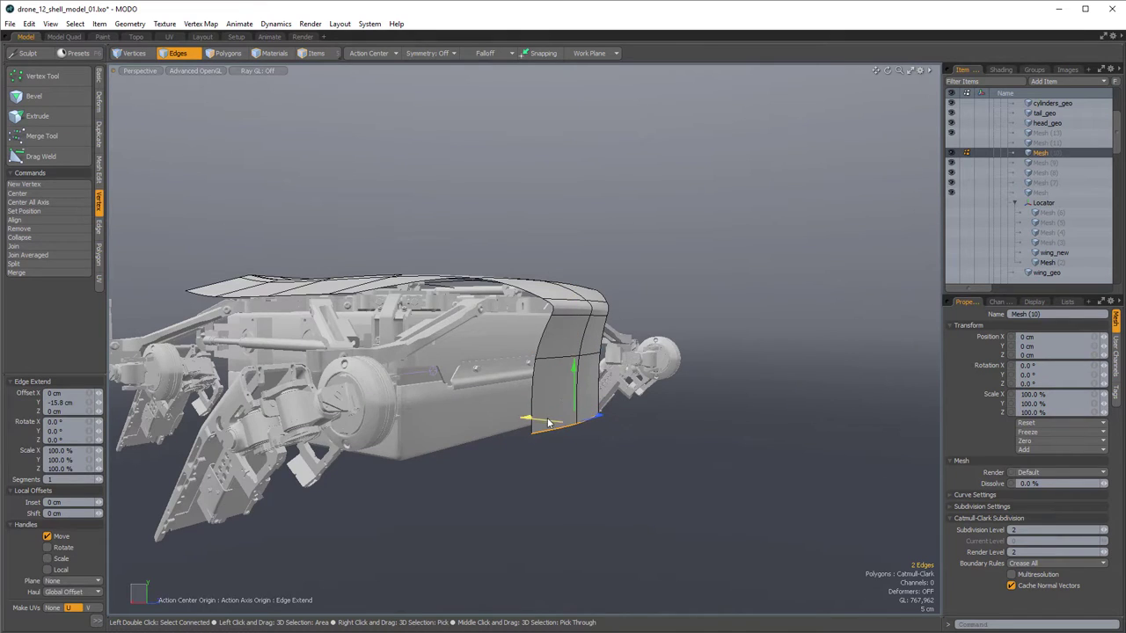
drag(543, 423, 490, 414)
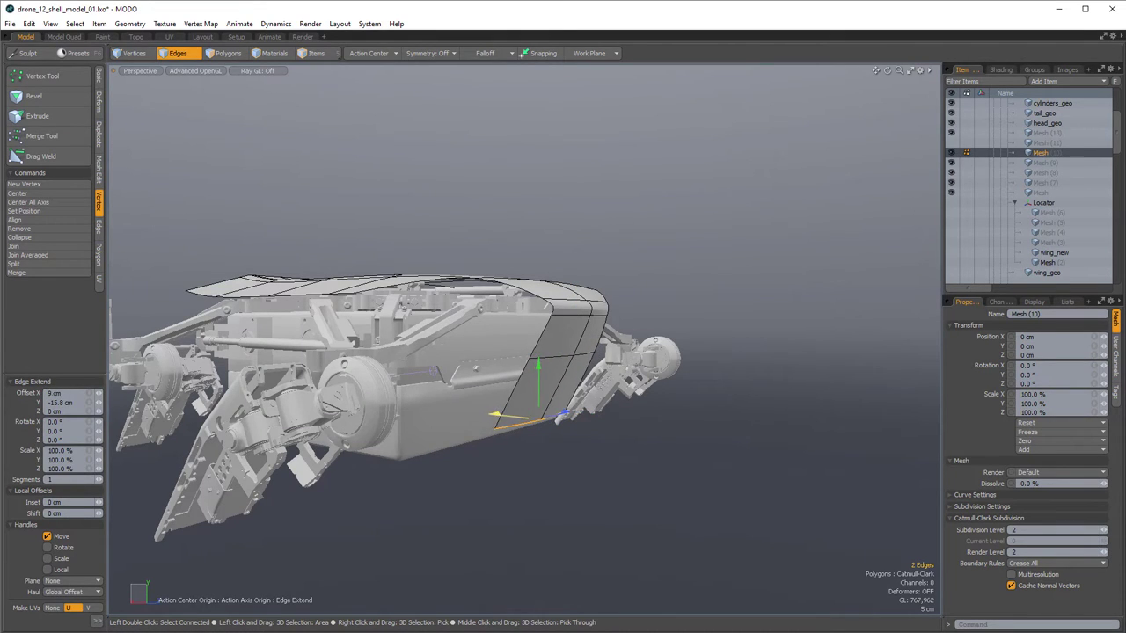
key(space)
- Detach the two extended front polygons by cutting and pasting them, and move them 1.6 cm in X and -1.4 cm in Y
key(space)
drag(568, 381, 510, 389)
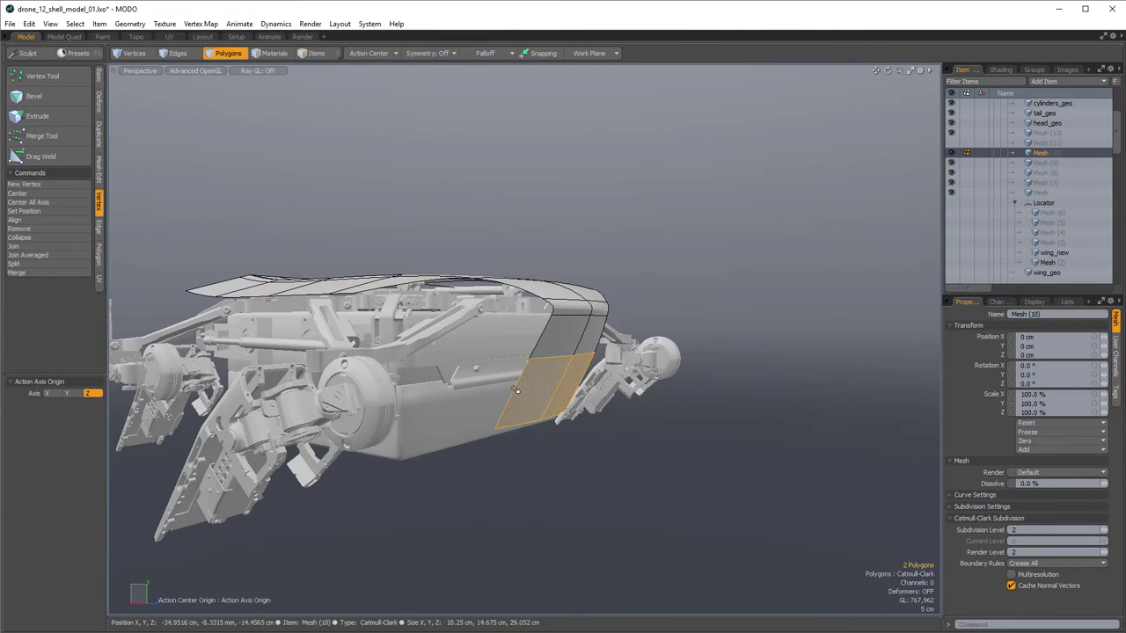
key(ctrl+x)
key(ctrl+v)
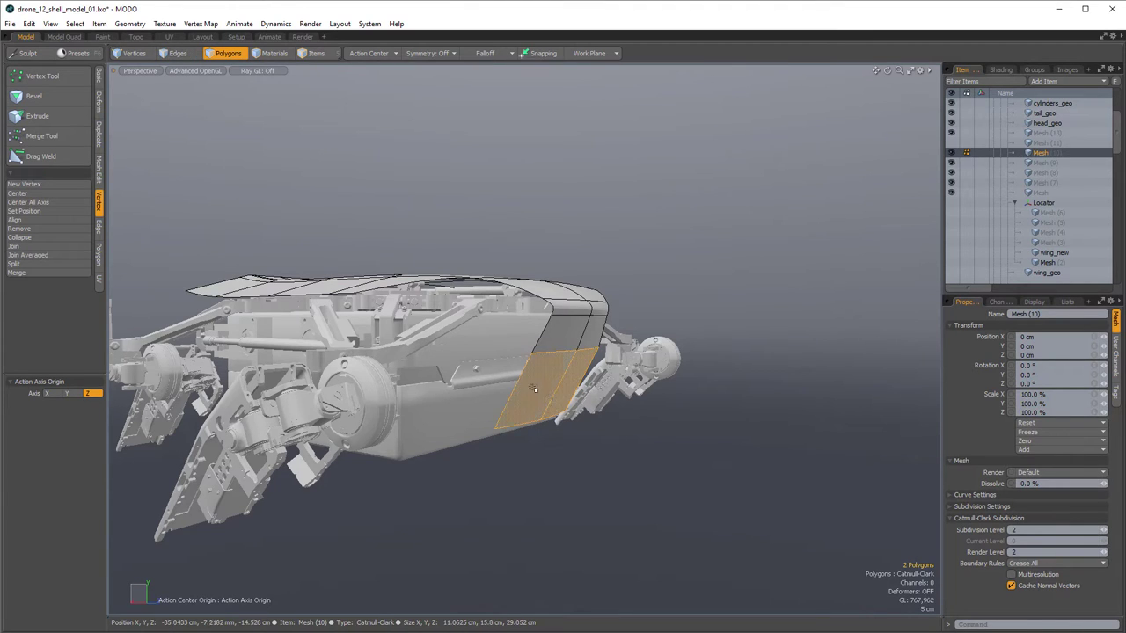
key(w)
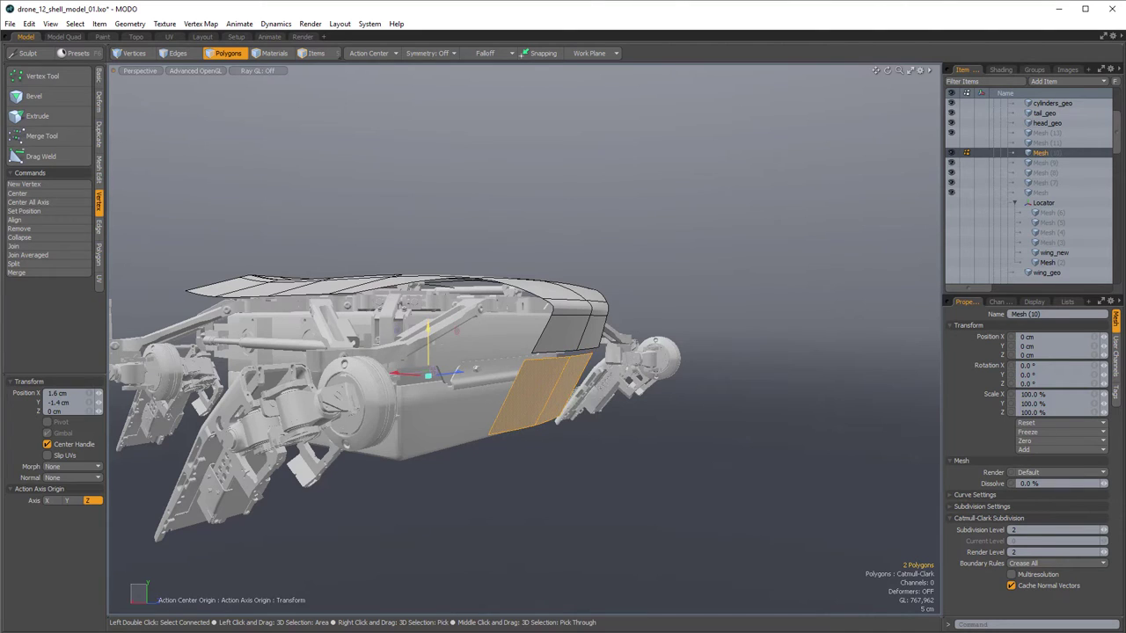
key(space)
click(759, 351)
- Examine the detached lower front panel and its gap to the shell from the side, front and above
alt+drag(758, 352, 798, 353)
alt+drag(576, 378, 457, 377)
drag(488, 393, 580, 365)
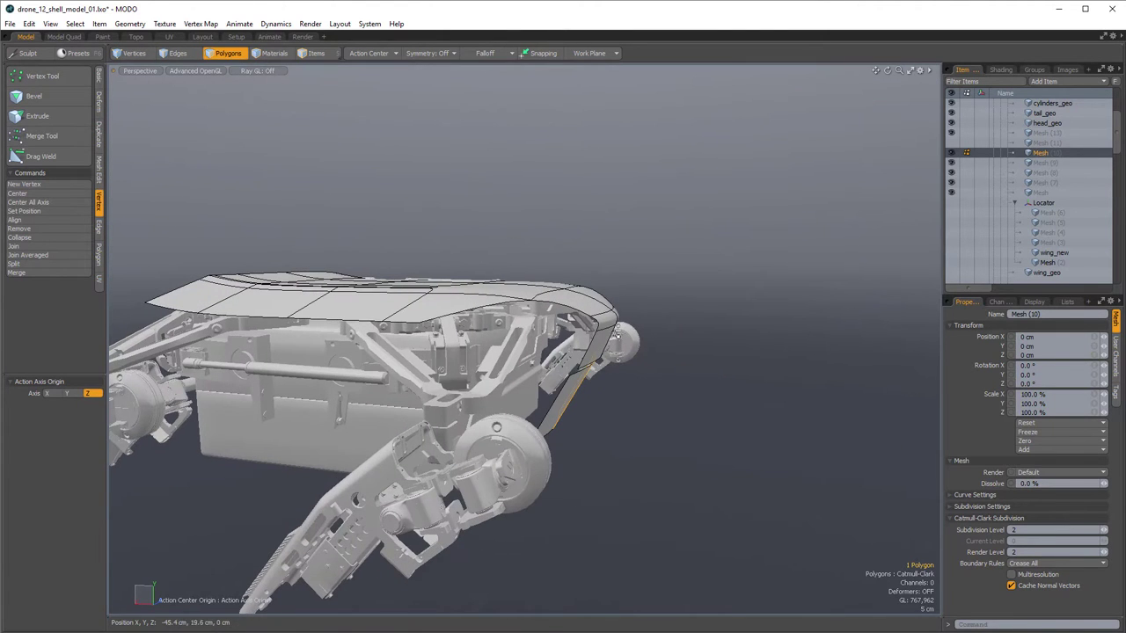
alt+drag(621, 309, 564, 326)
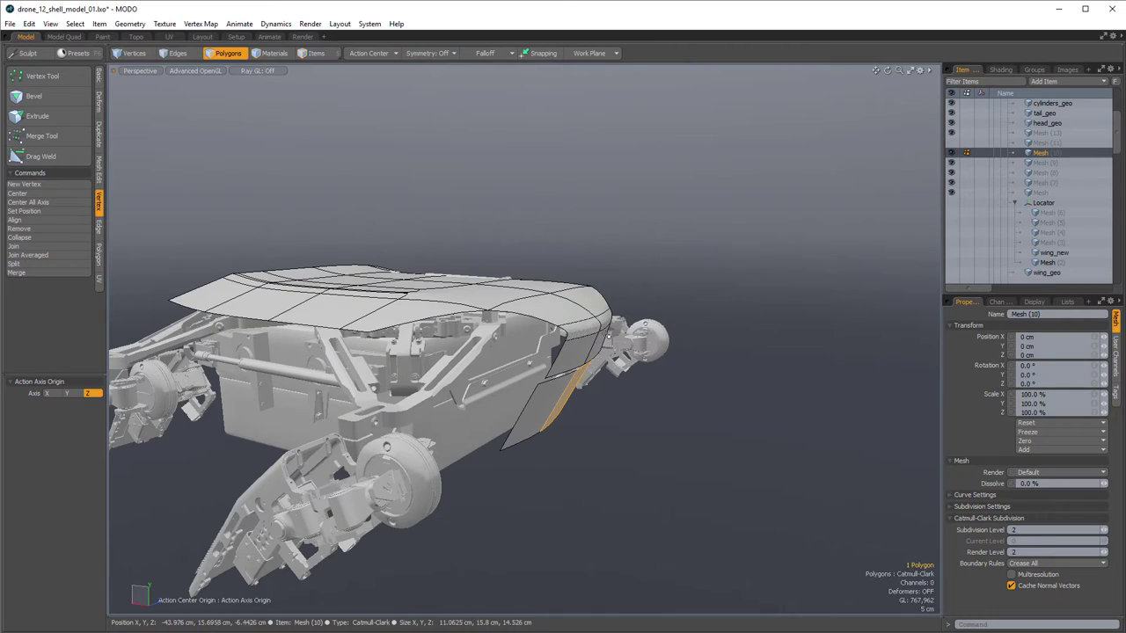
alt+drag(616, 367, 496, 396)
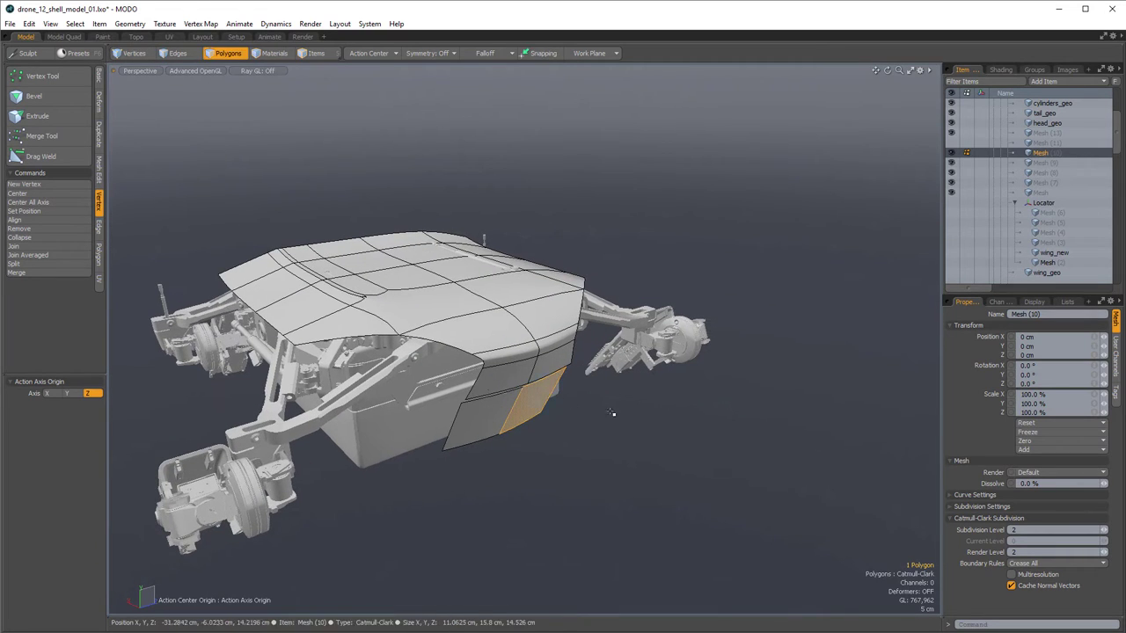
click(632, 425)
alt+drag(635, 428, 680, 397)
alt+drag(690, 352, 599, 378)
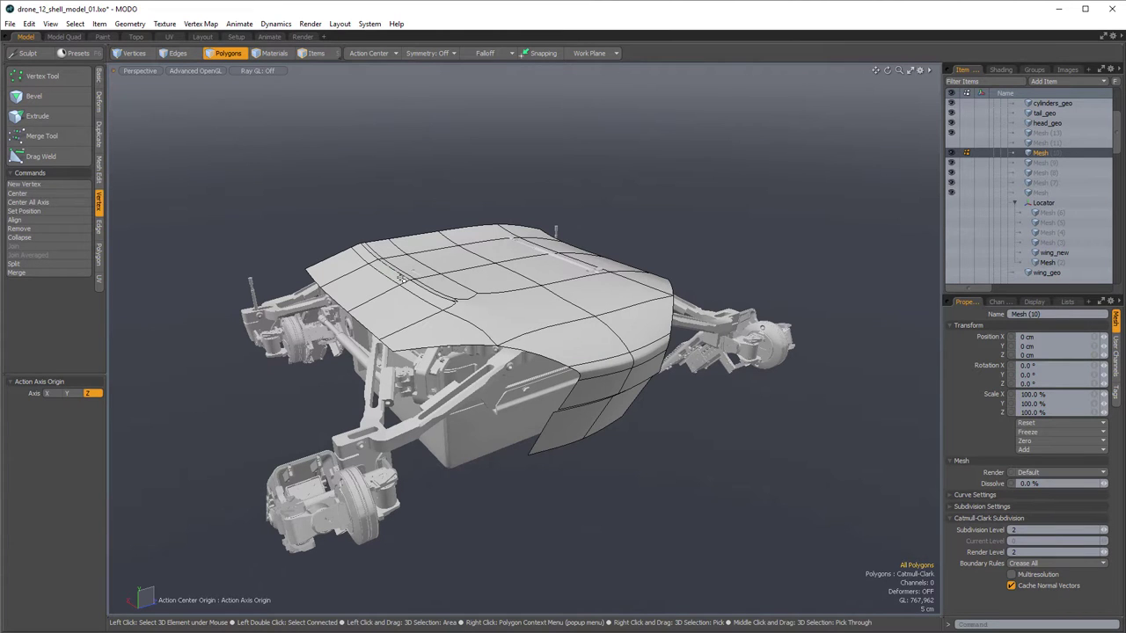
alt+drag(703, 279, 547, 362)
alt+drag(502, 304, 591, 262)
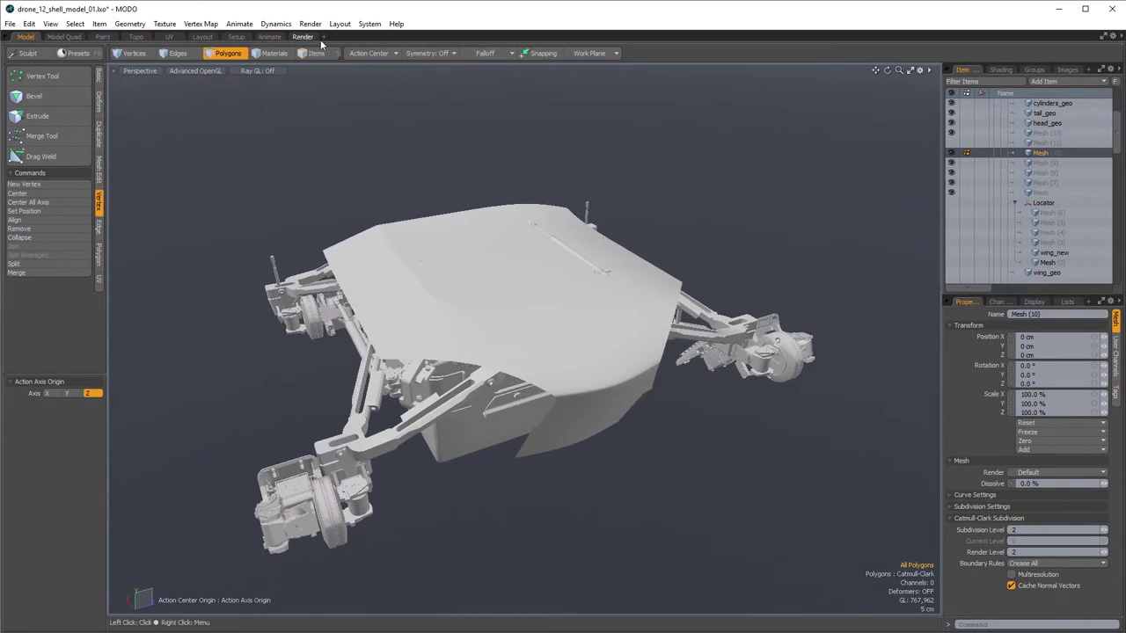
- Assign the existing material named shell to all polygons of the shell mesh
click(1001, 71)
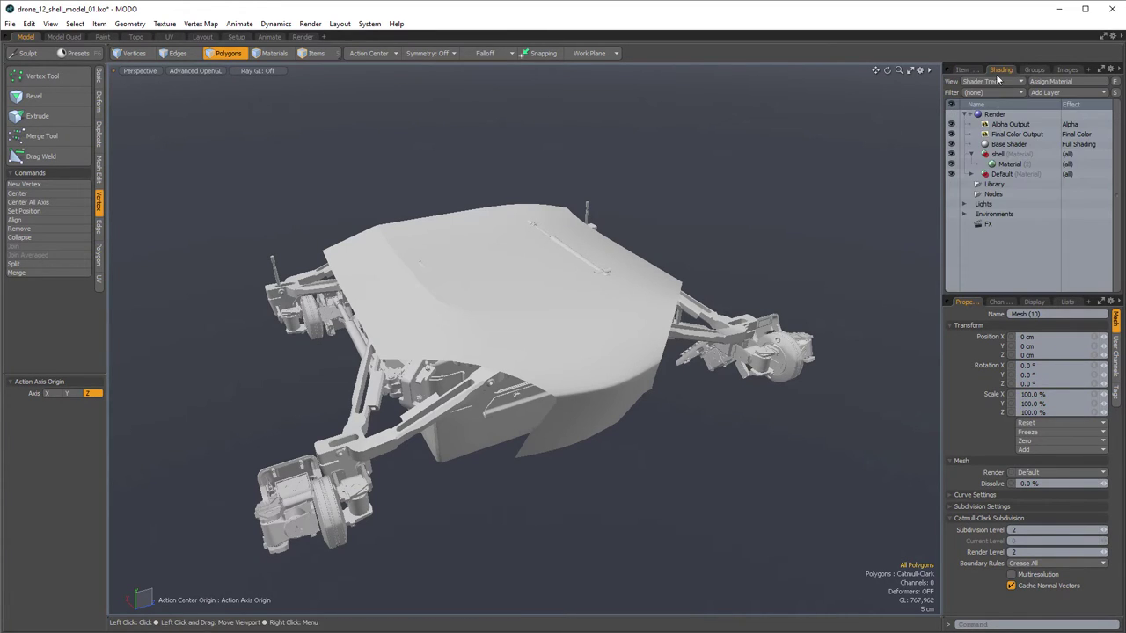
key(m)
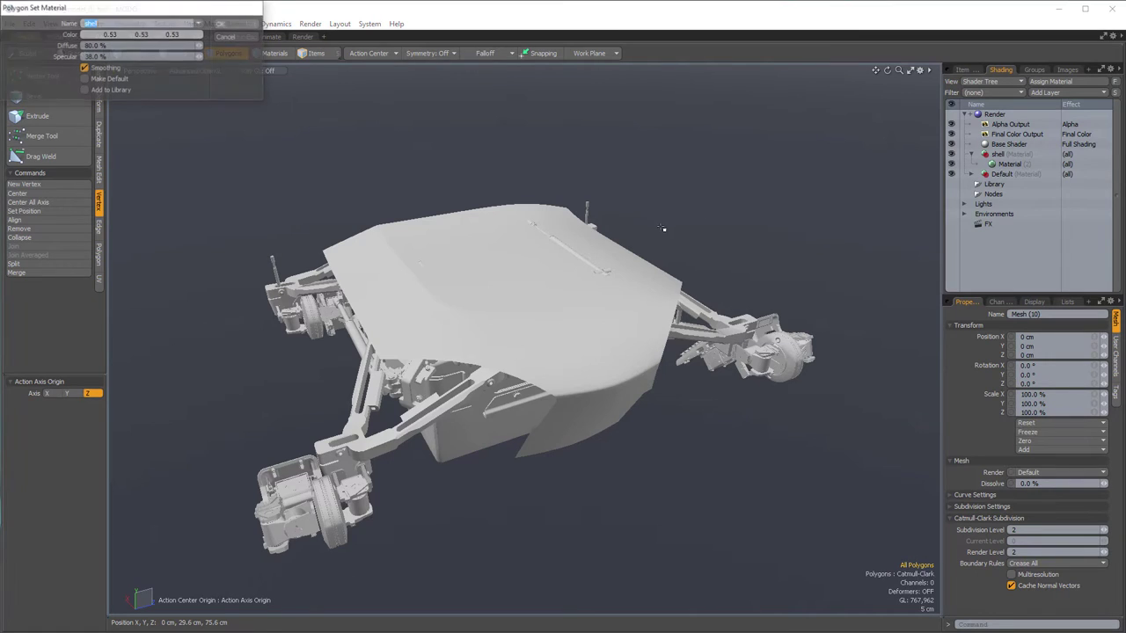
drag(163, 10, 553, 185)
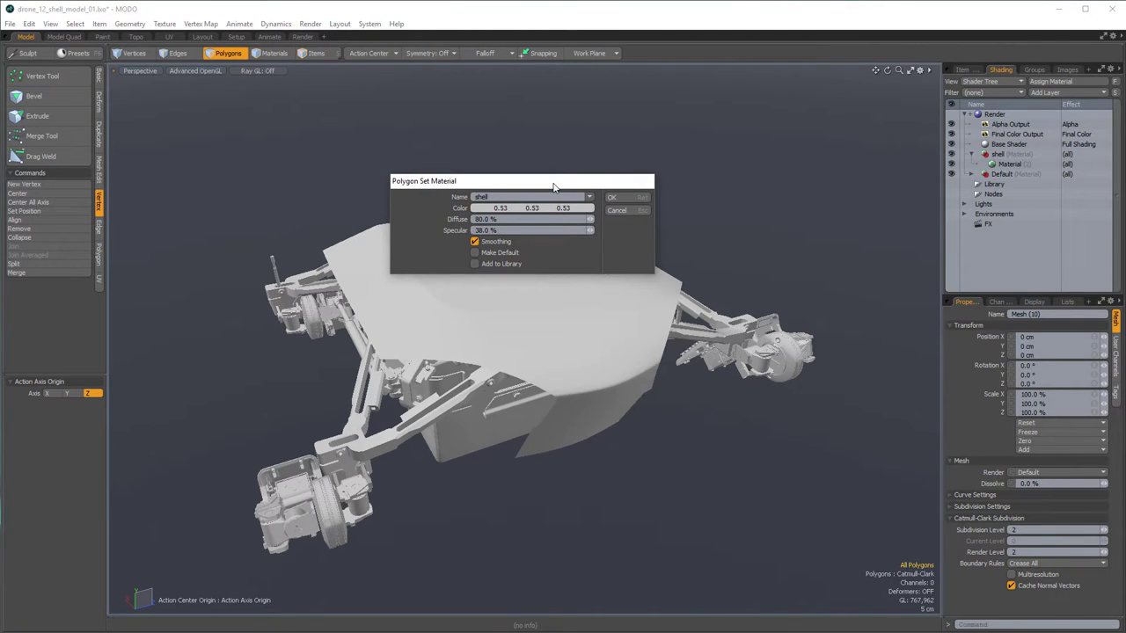
click(621, 198)
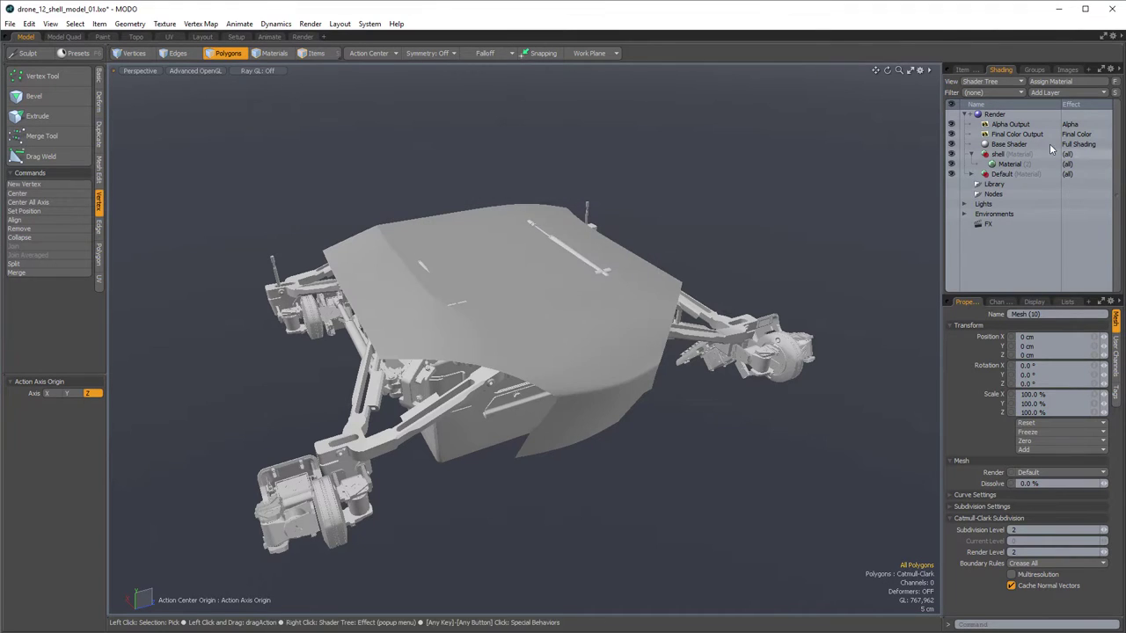
- Lighten the shell material's diffuse color to a neutral grey of 0.61 in all three channels
click(1009, 165)
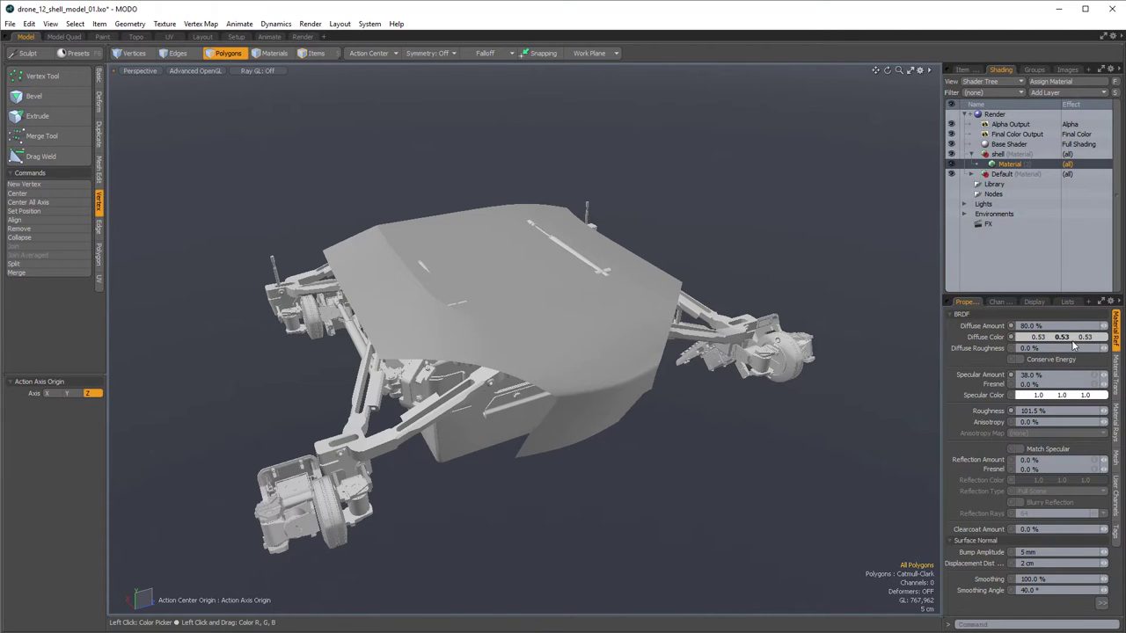
click(1074, 340)
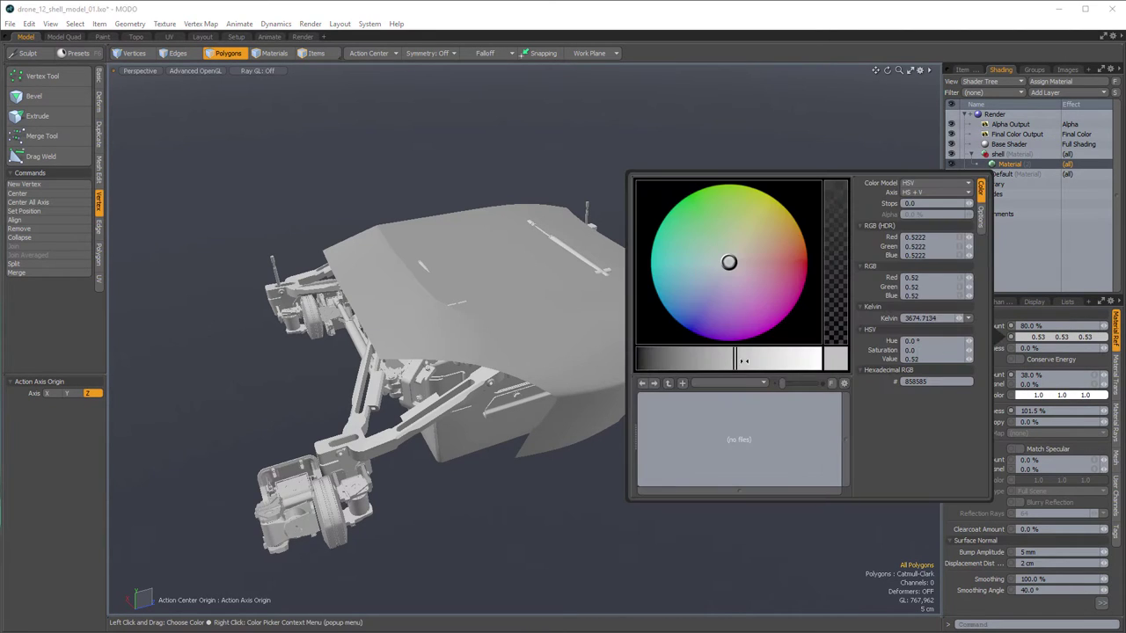
mouse_move(743, 361)
mouse_down()
mouse_move(790, 360)
mouse_move(713, 359)
mouse_move(755, 359)
mouse_up()
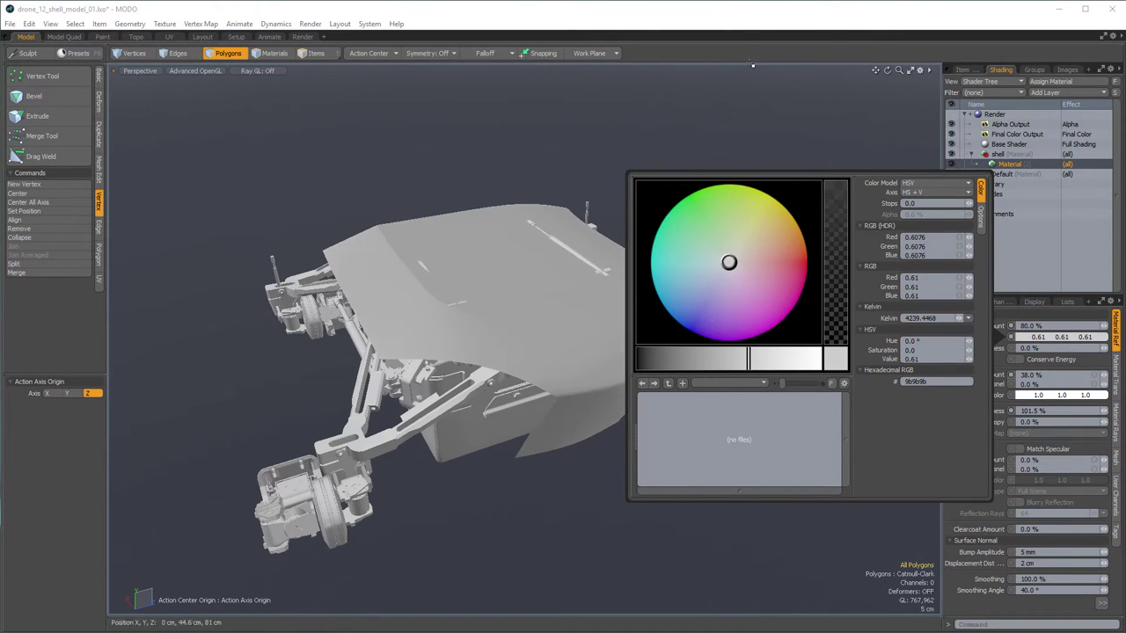
click(777, 52)
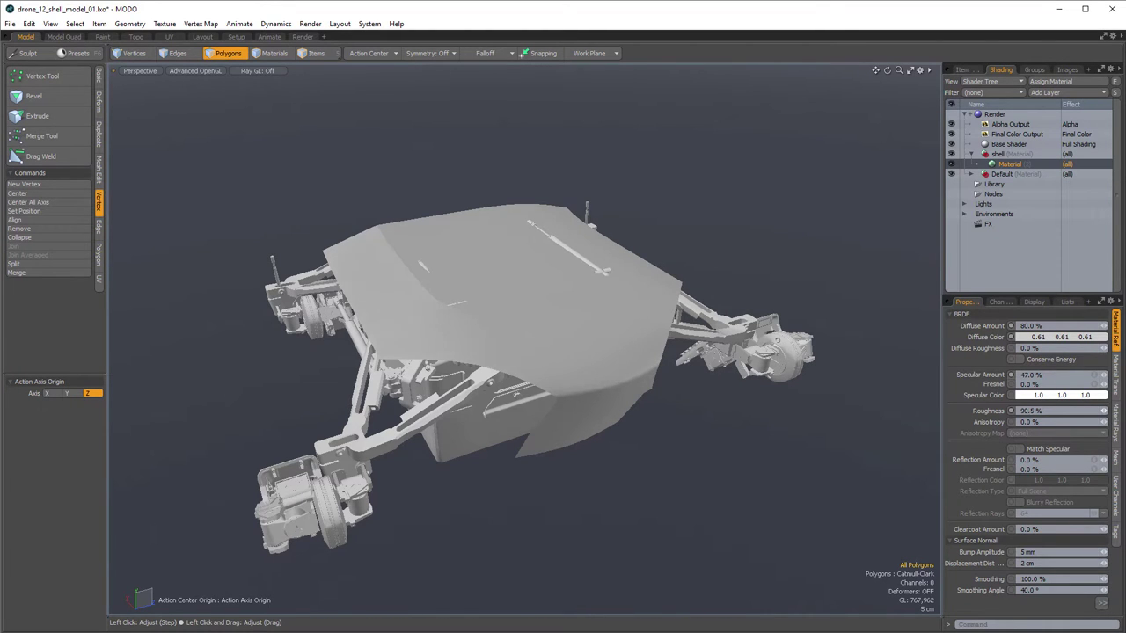
- Set the shell material's roughness to 68% and its specular amount to 98% for a sharper highlight
alt+drag(854, 385, 741, 436)
alt+drag(670, 396, 632, 417)
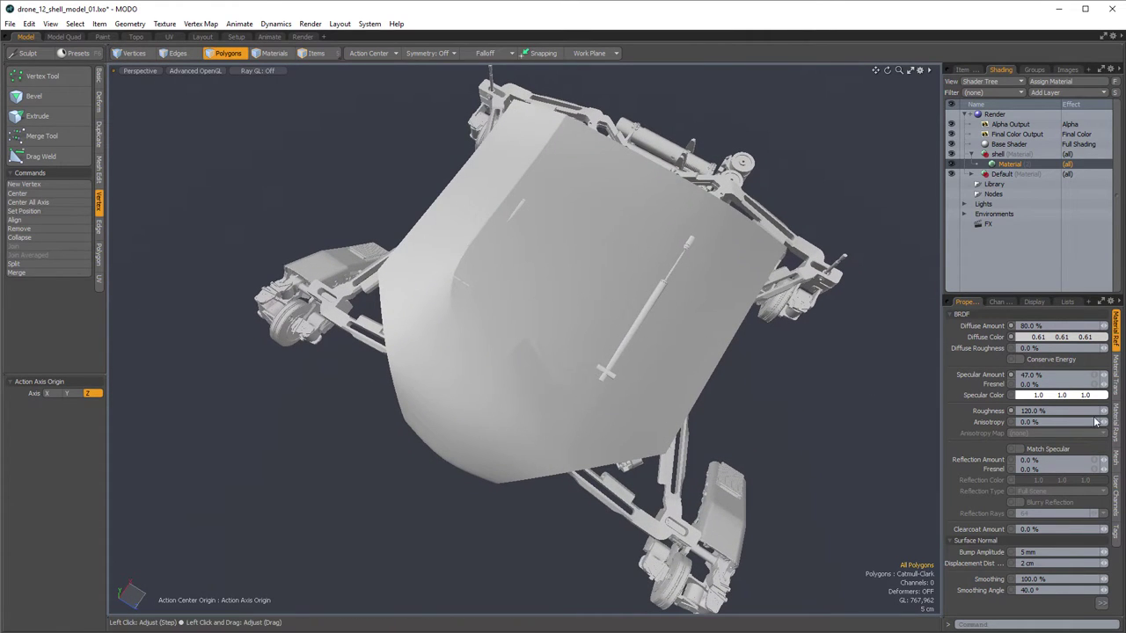
drag(1104, 411, 1063, 411)
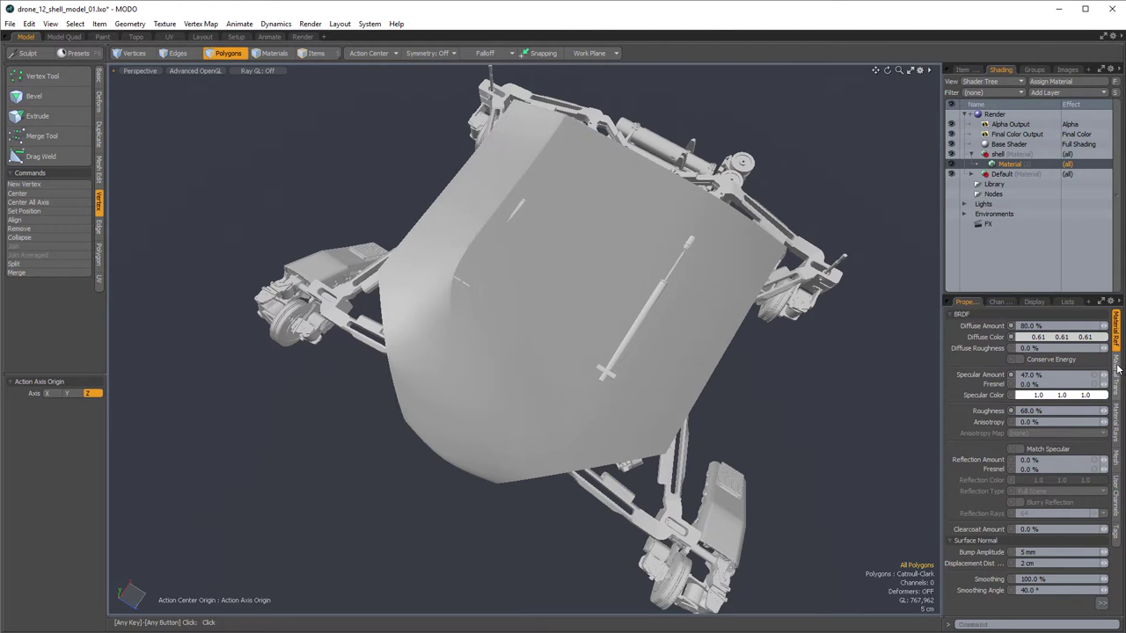
drag(1105, 376, 1123, 375)
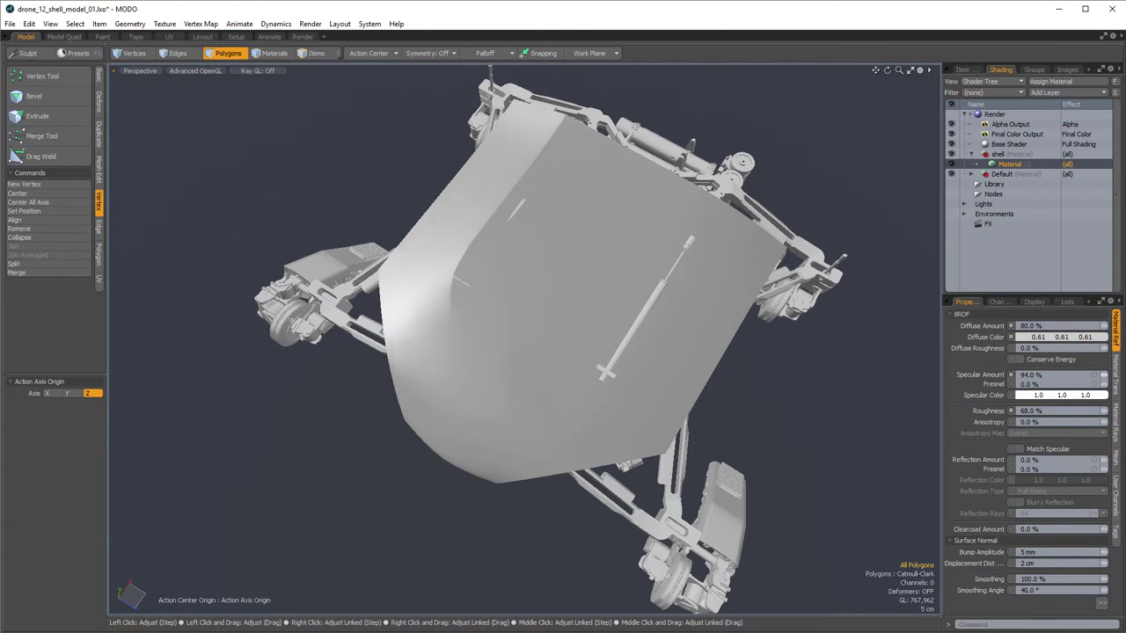
- Compare the shell's highlights with plain faces and with Catmull-Clark subdivision from several angles
alt+drag(730, 393, 672, 357)
key(shift+Tab)
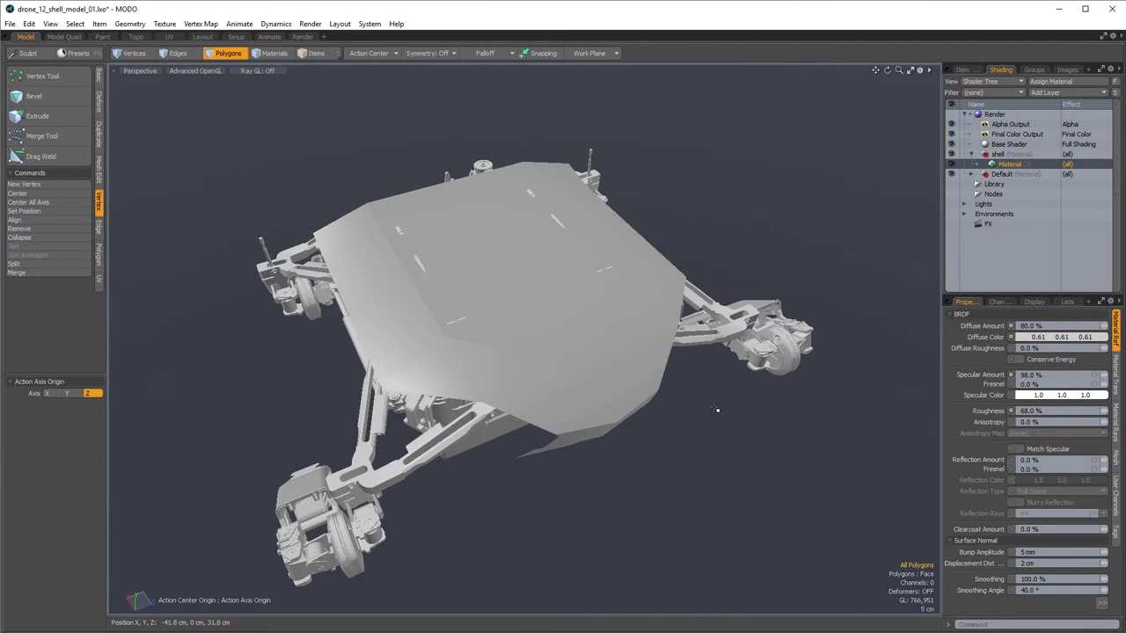
alt+drag(723, 405, 658, 405)
key(shift+Tab)
alt+drag(590, 391, 519, 290)
alt+scroll(483, 385, down, 5)
drag(691, 221, 669, 354)
alt+scroll(727, 351, up, 4)
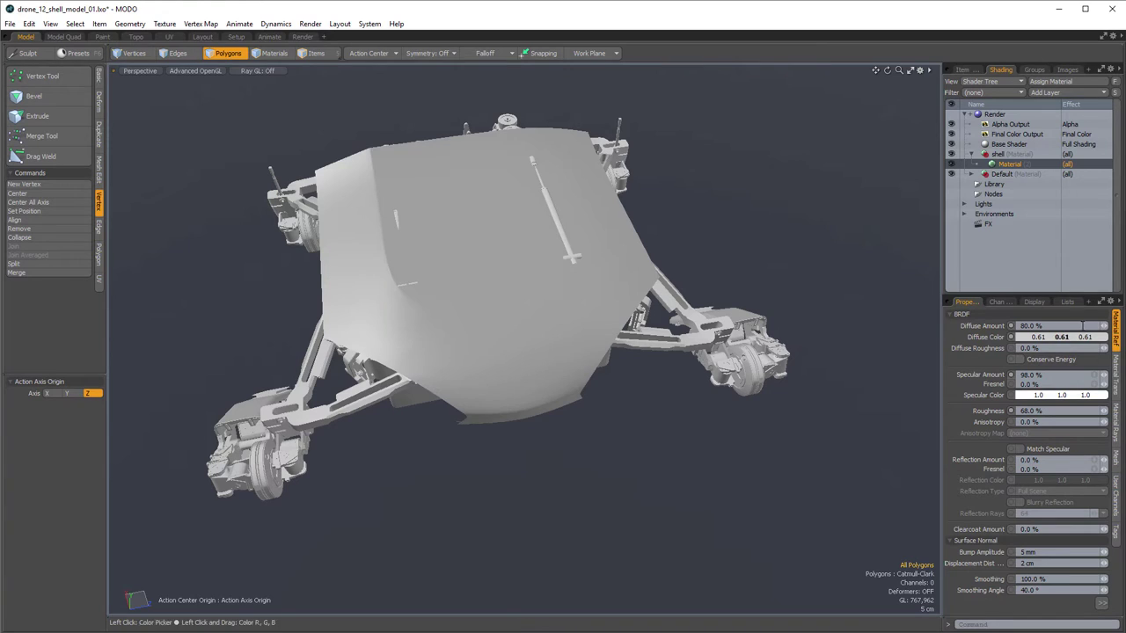
- Set the shell mesh's subdivision level to 4 and check the smoothness of its highlights
click(1115, 457)
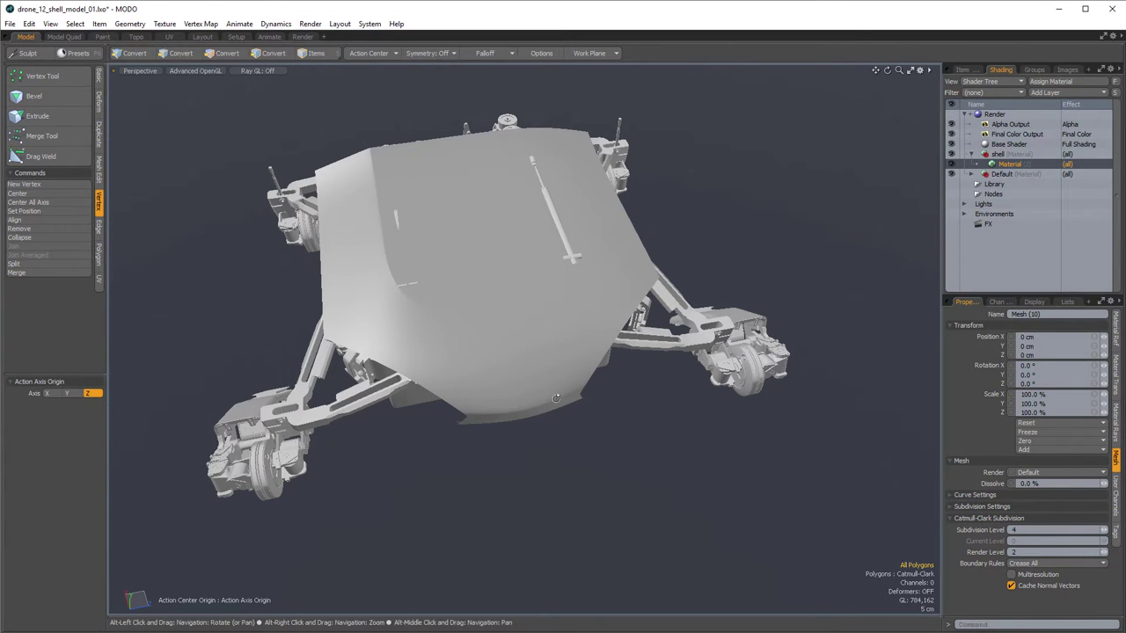
alt+drag(591, 459, 387, 457)
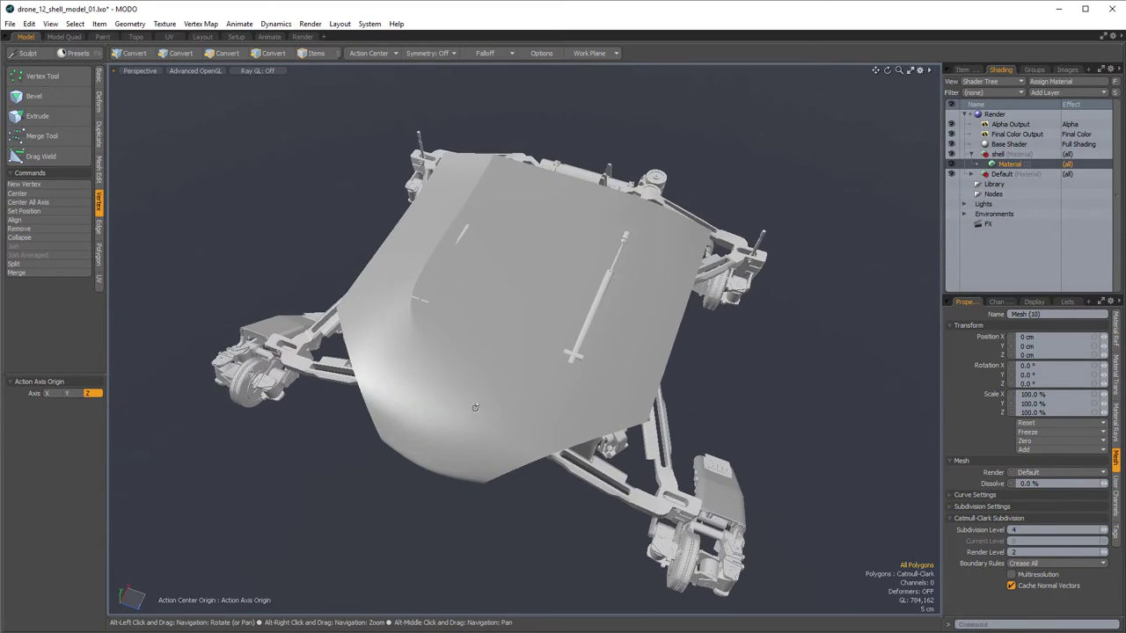
alt+drag(378, 258, 503, 369)
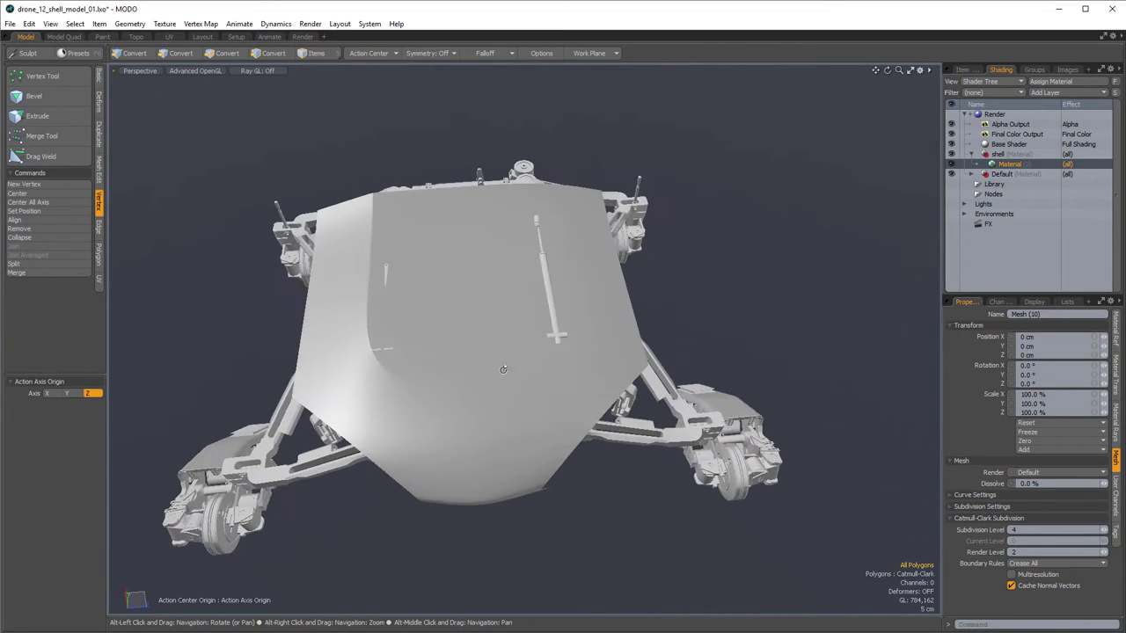
- Show the shell's wireframe and toggle subdivision up close to examine the polygons around the sliced strip's front end
key(KP_8)
scroll(425, 357, up, 3)
alt+drag(425, 357, 497, 360)
key(3)
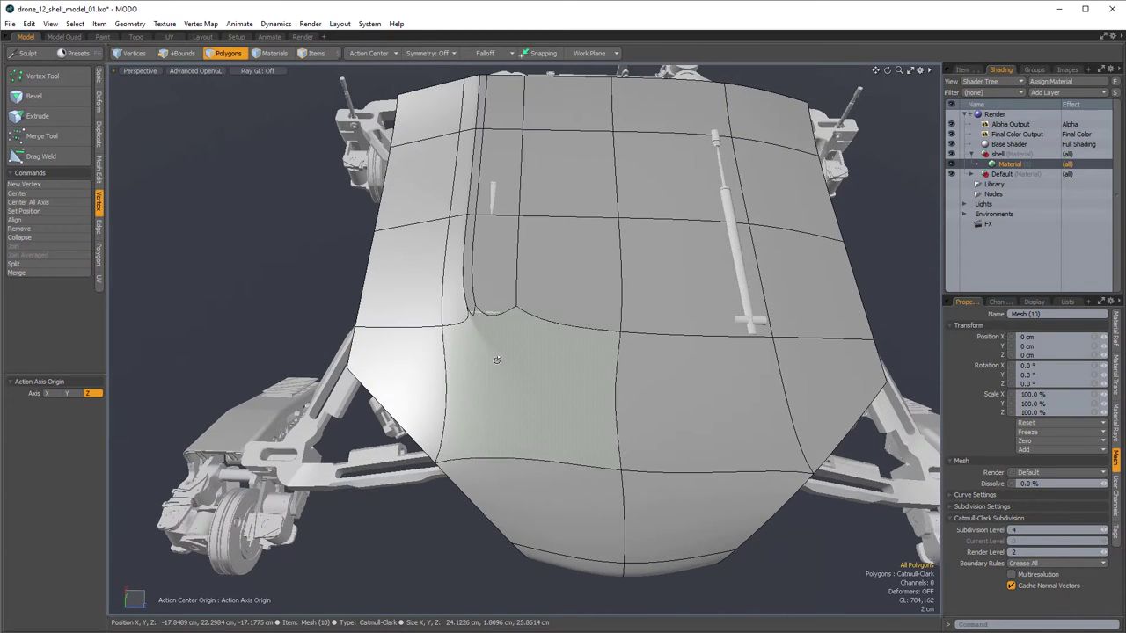
key(Tab)
key(Tab)
key(Tab)
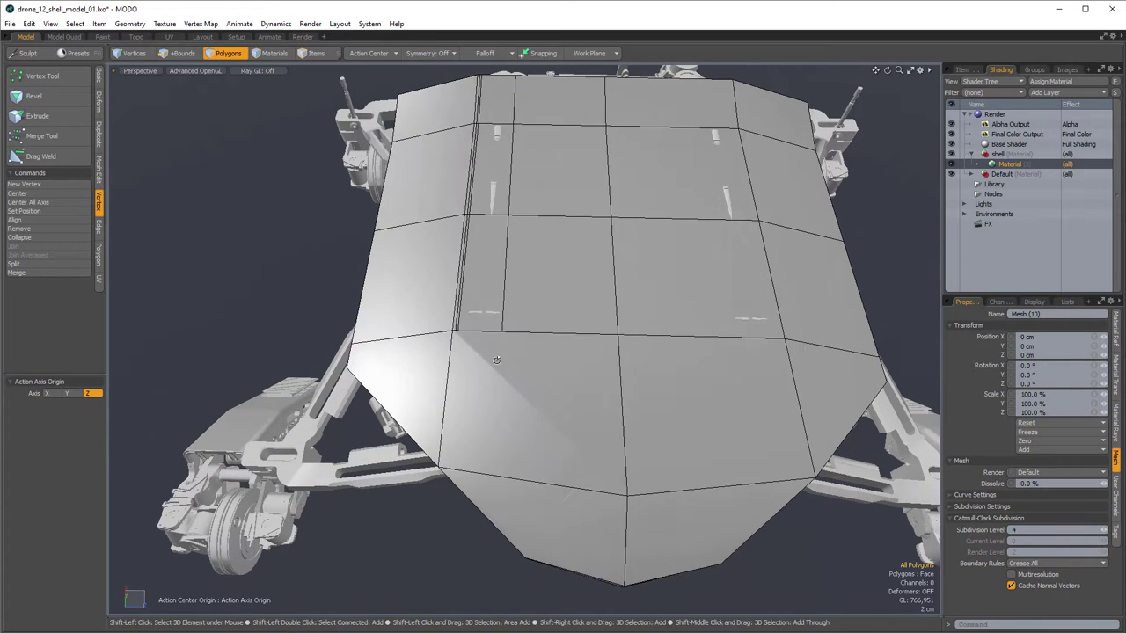
- Slice a crosswise edge loop near the strip's front end and delete the strip's polygons behind it to open a slot
key(shift+Tab)
scroll(477, 315, up, 3)
alt+drag(504, 325, 522, 270)
scroll(440, 316, down, 3)
key(shift+Tab)
alt+right_drag(522, 270, 445, 255)
alt+drag(445, 255, 461, 249)
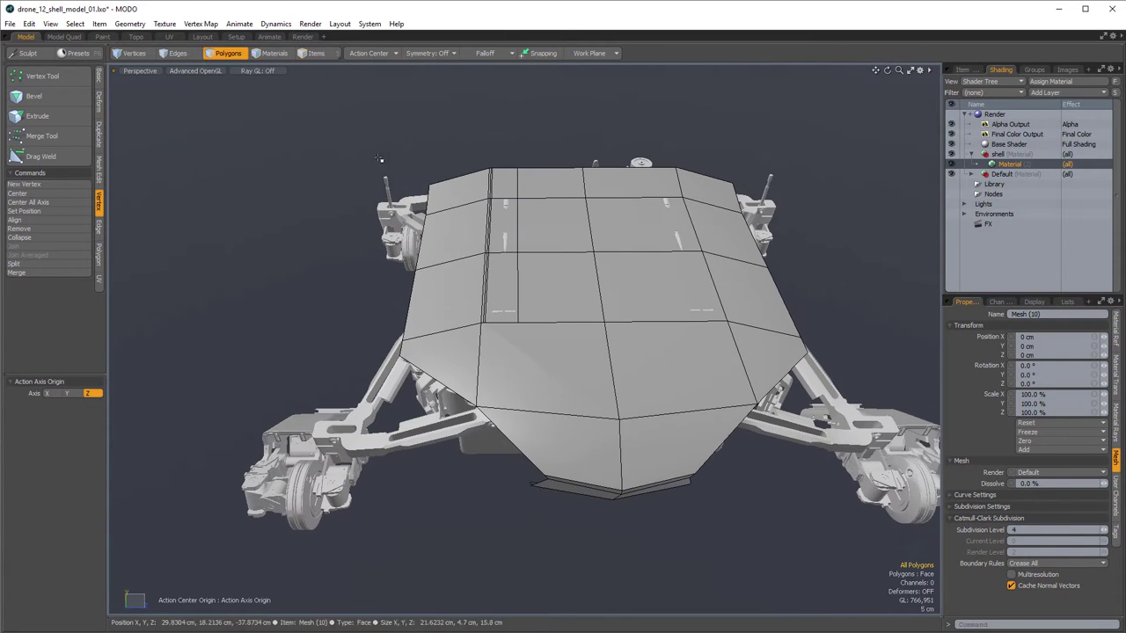
right_drag(322, 89, 569, 385)
key(w)
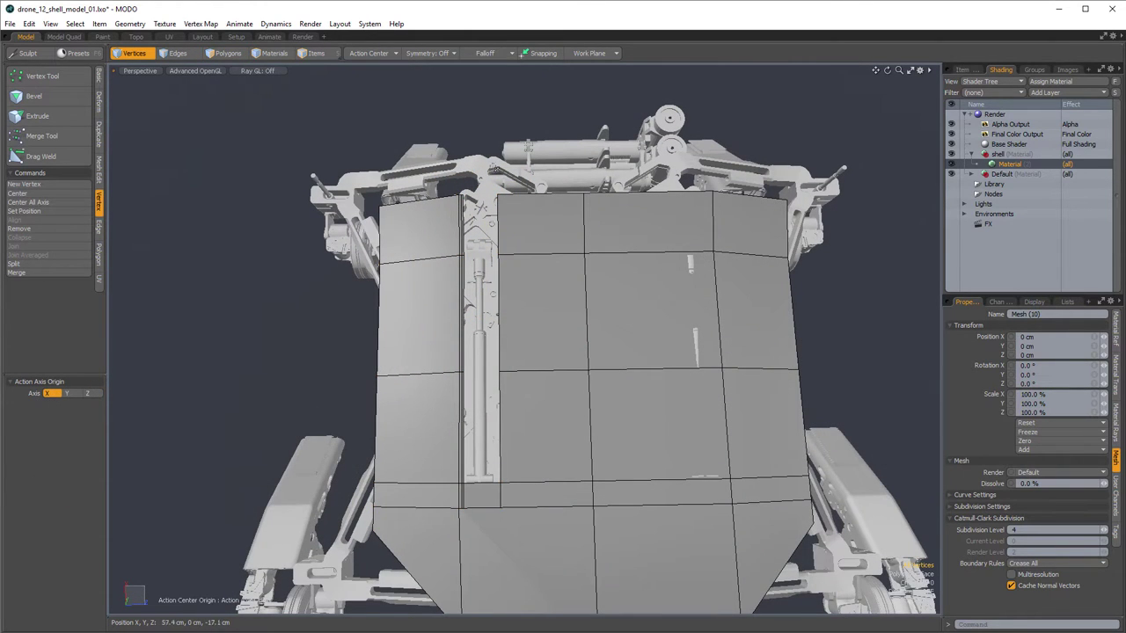
- Shift the row of vertices along the slot's inner edge in Z to adjust its width, leaving the stray extra vertex out of the selection
right_drag(525, 426, 546, 569)
key(w)
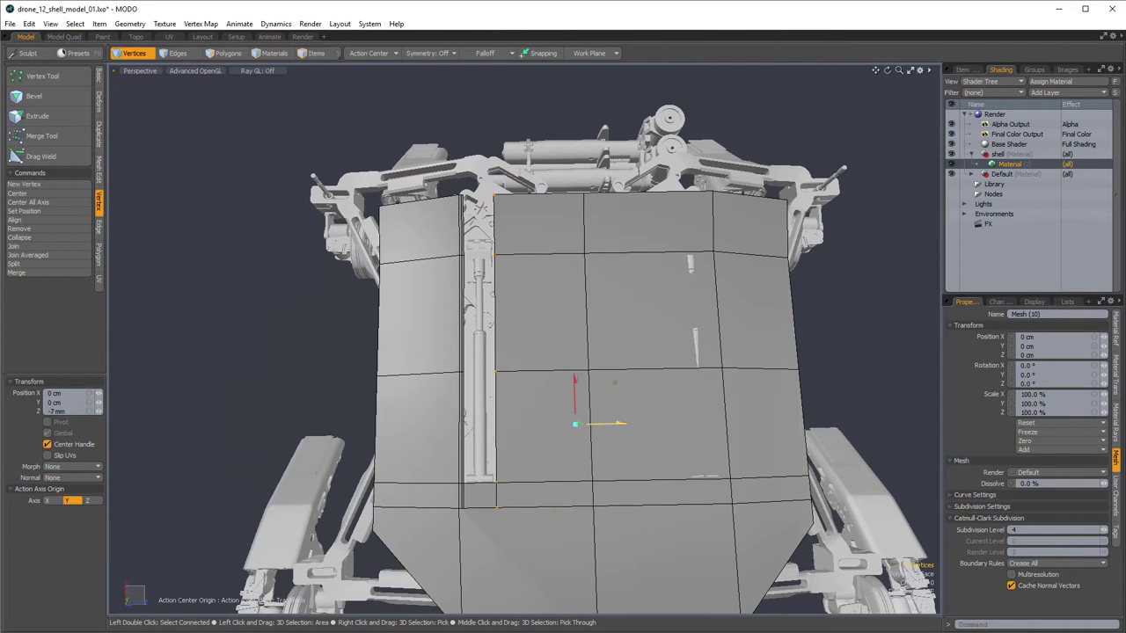
alt+shift+drag(555, 554, 557, 483)
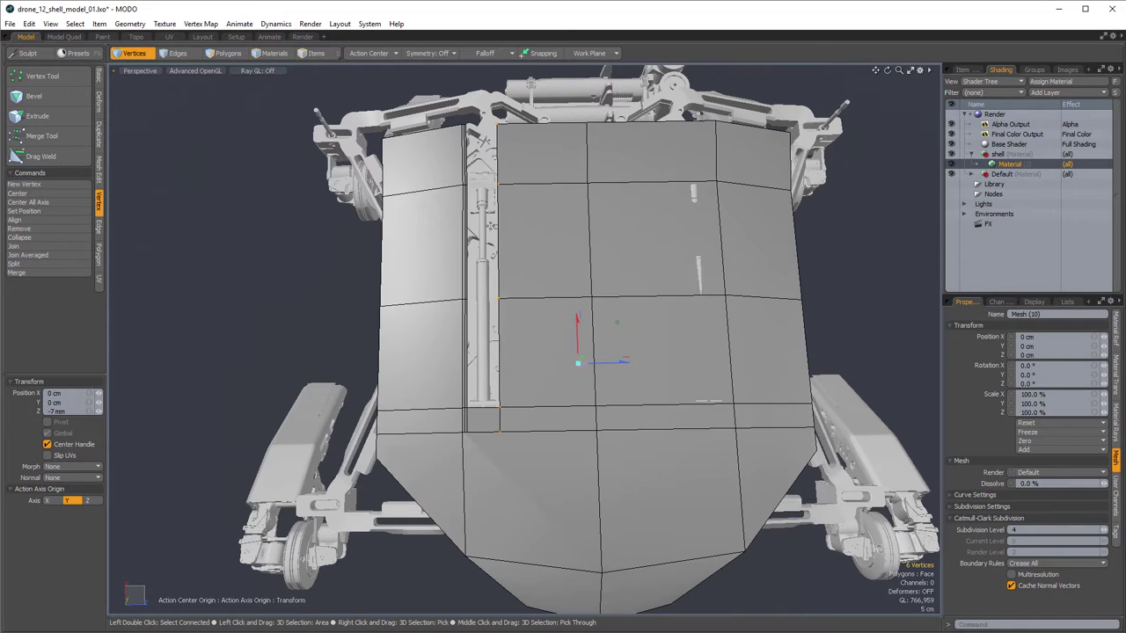
key(ctrl+z)
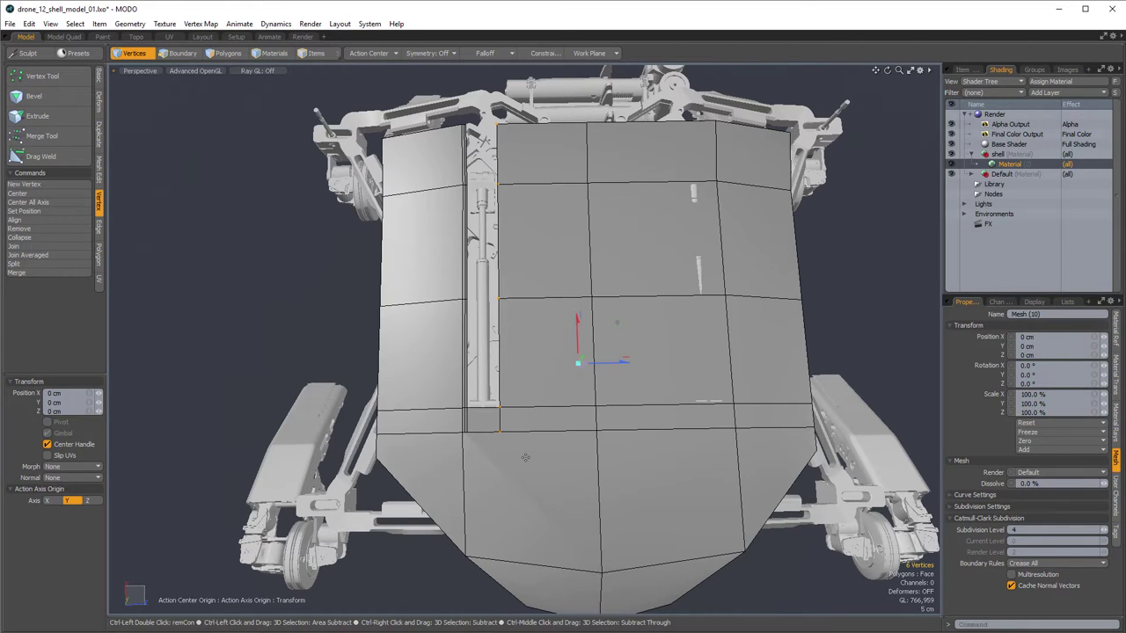
key(space)
ctrl+drag(612, 461, 450, 548)
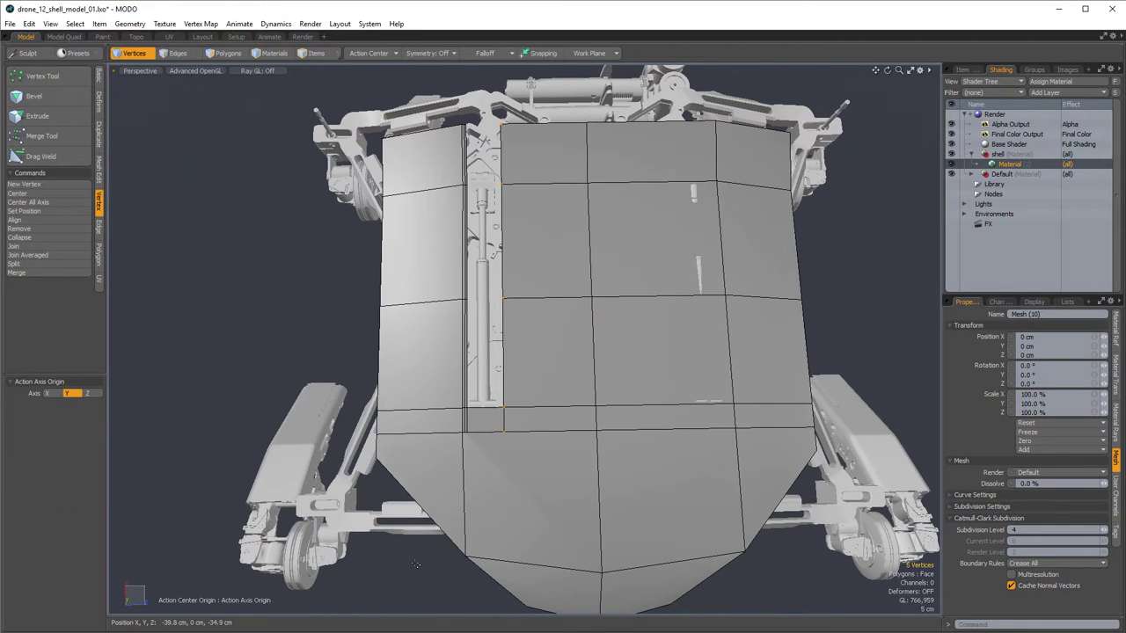
key(w)
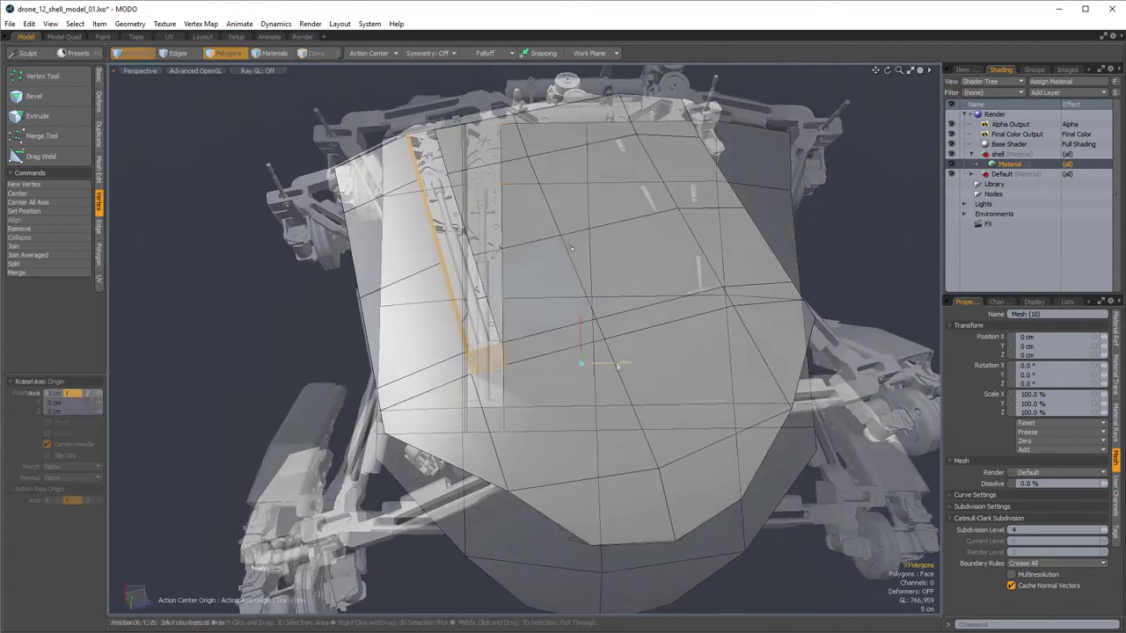
alt+drag(605, 363, 540, 311)
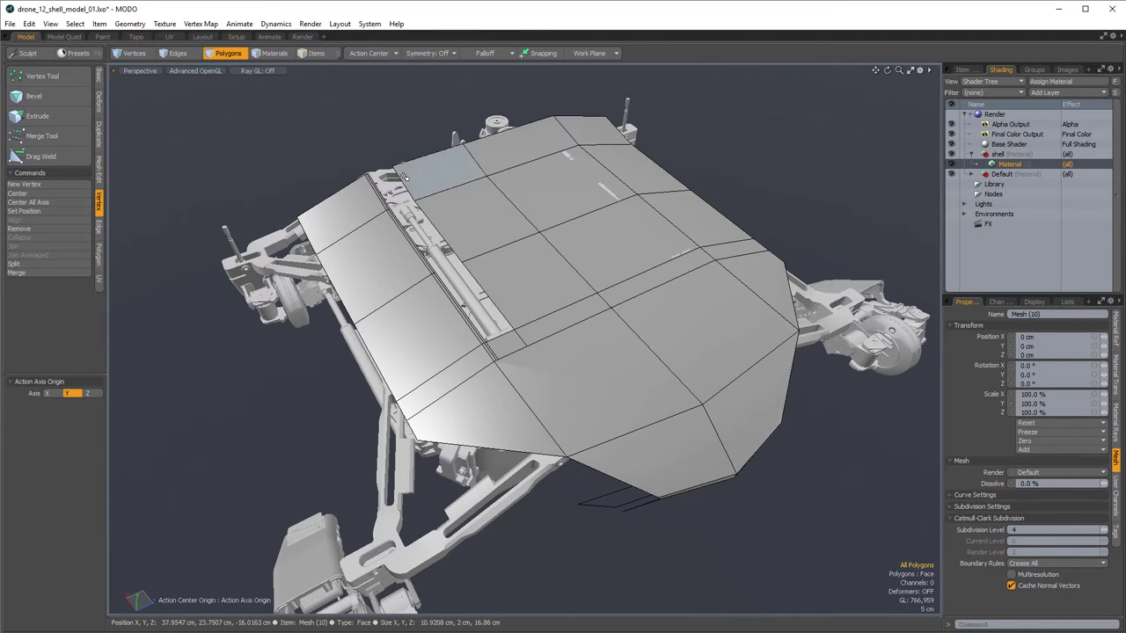
- Fill the open slot by connecting its two long edges with new polygons
click(175, 52)
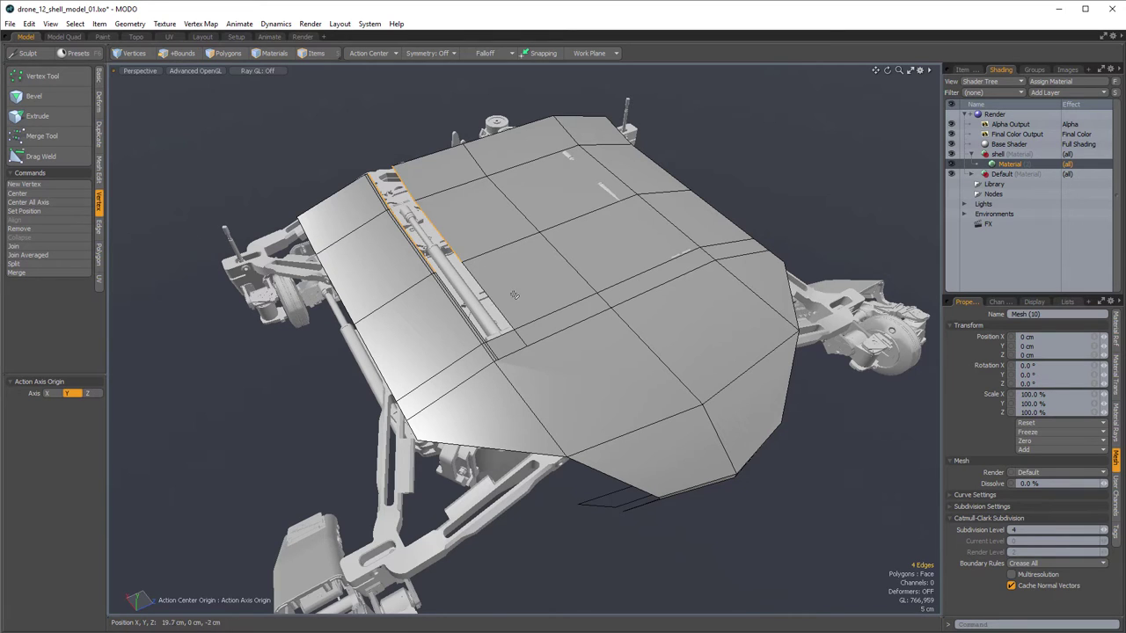
key(p)
click(547, 274)
key(space)
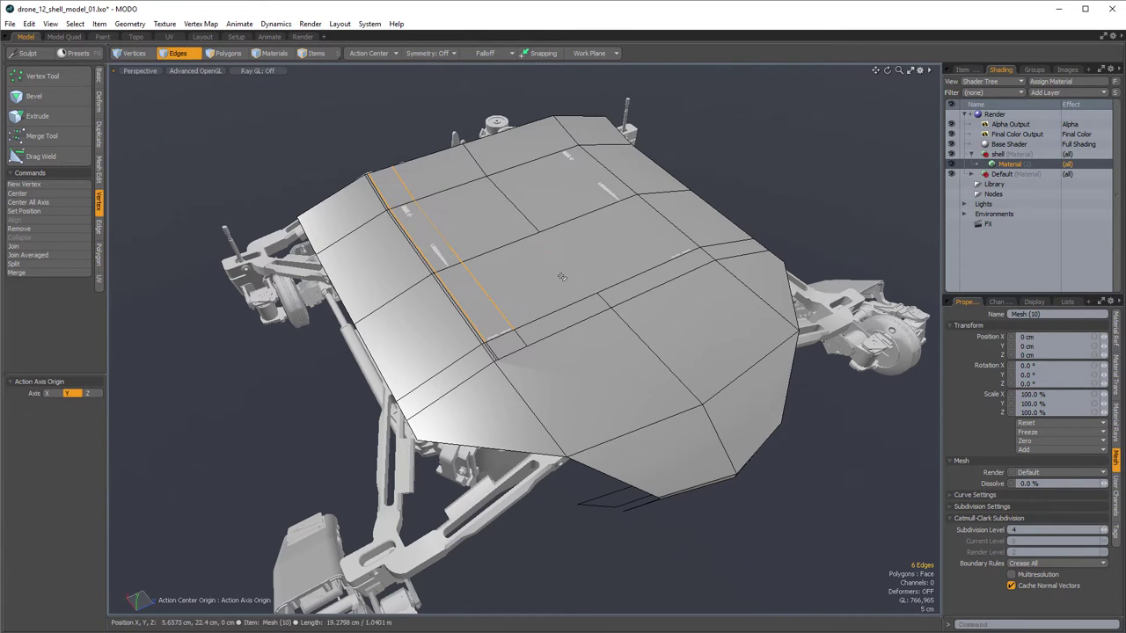
click(561, 277)
- Compare the refilled shell surface with and without Catmull-Clark subdivision
alt+drag(560, 277, 553, 291)
key(Tab)
key(shift+Tab)
key(shift+Tab)
key(shift+Tab)
key(shift+Tab)
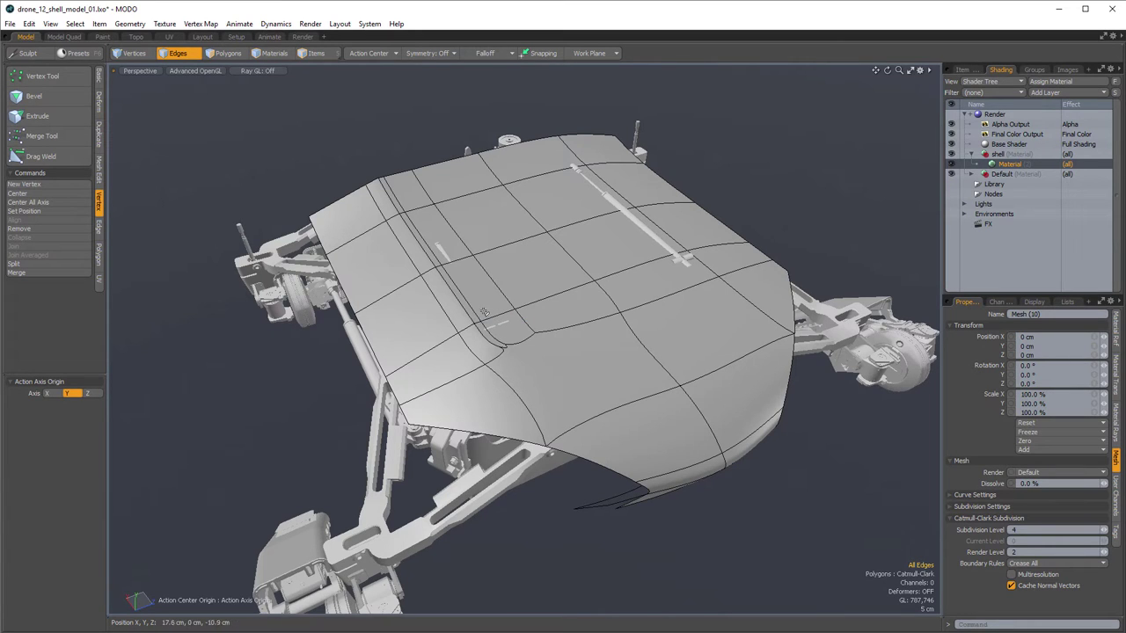
key(Tab)
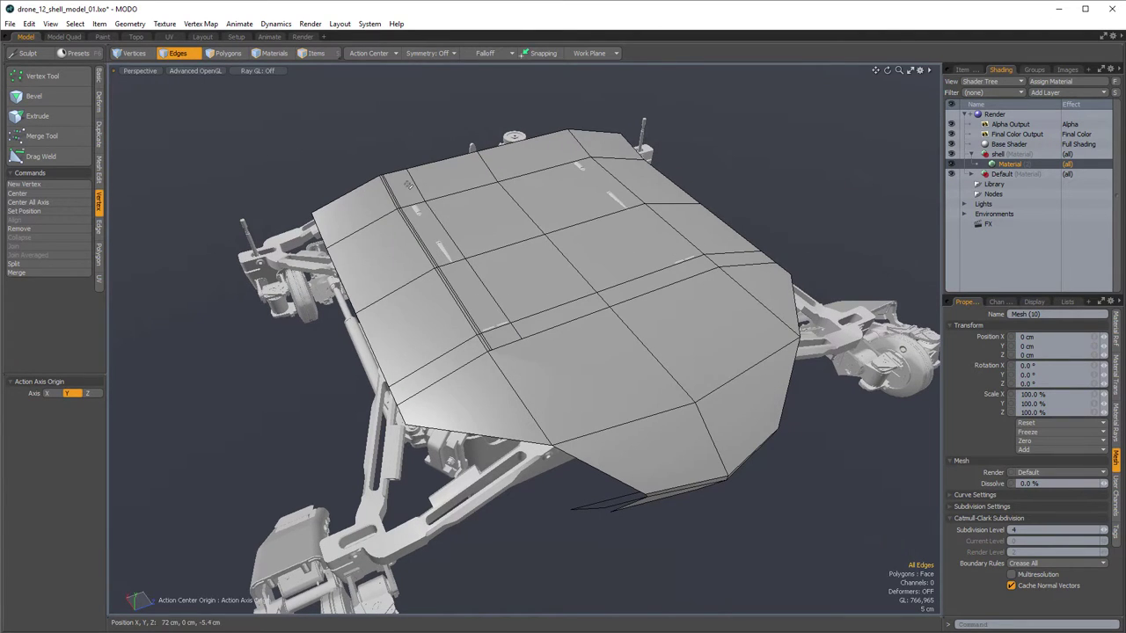
- Slice a lengthwise edge loop into the shell beside the strip and another one crosswise near the strip's front end
alt+drag(411, 245, 440, 248)
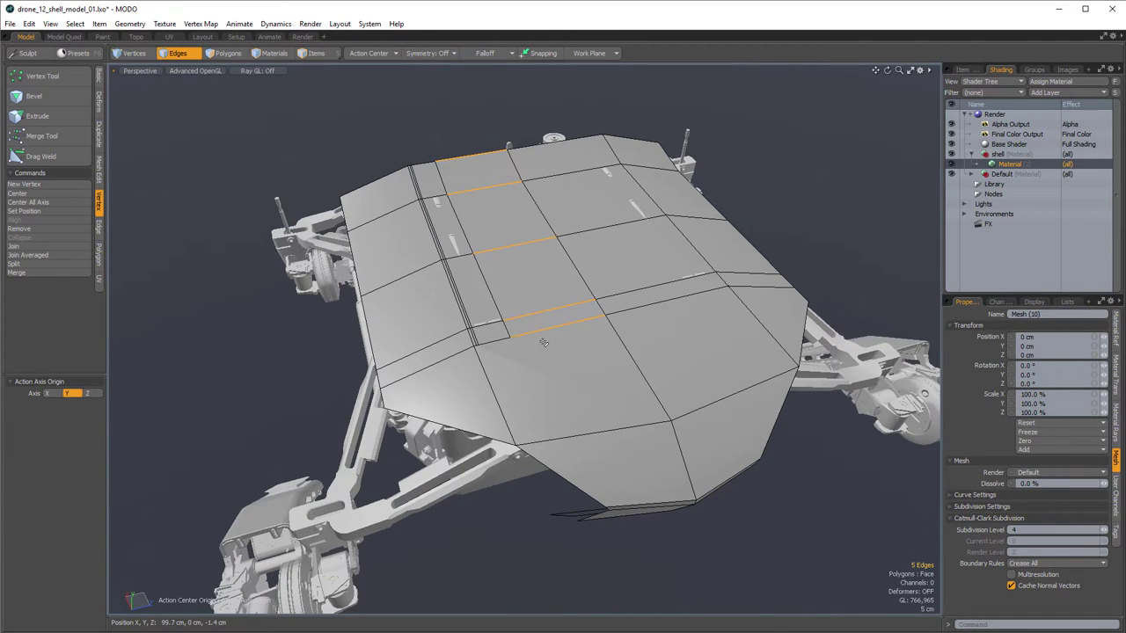
key(alt+c)
drag(571, 324, 546, 330)
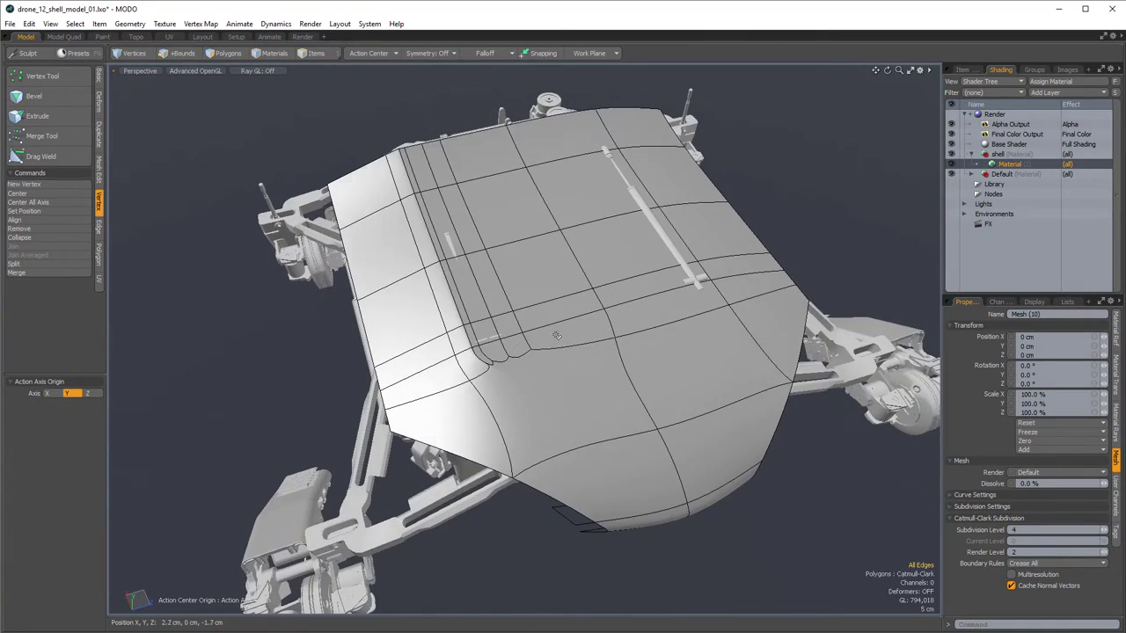
- Inspect the newly sliced shell from several angles, comparing its plain cage with the Catmull-Clark subdivided surface
alt+drag(556, 335, 588, 369)
key(KP_8)
key(KP_8)
key(Tab)
key(Tab)
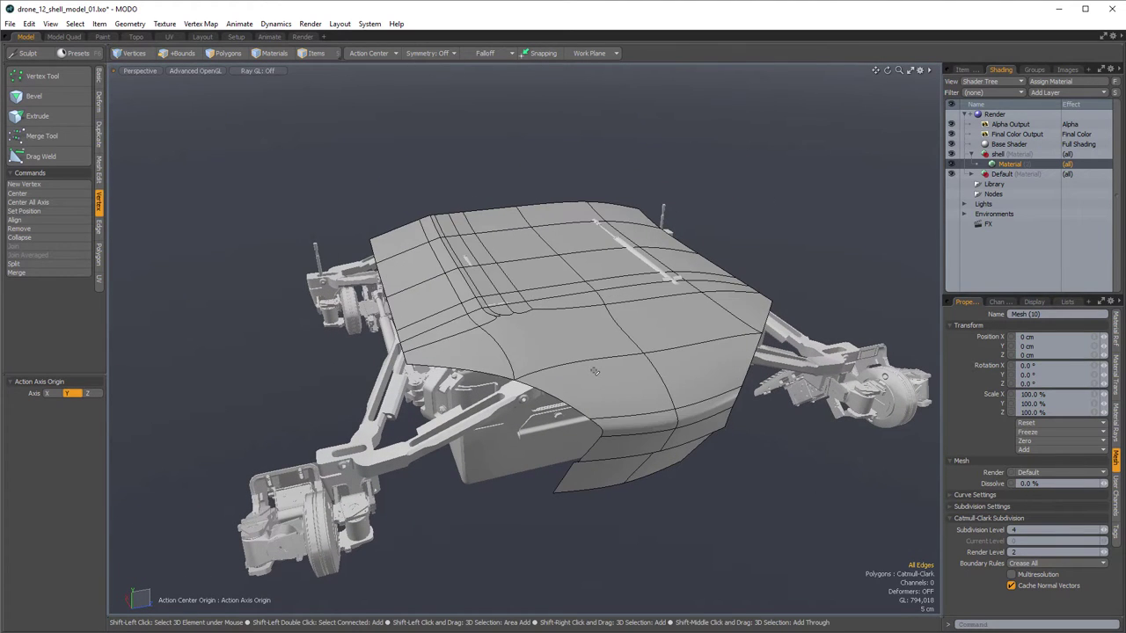
key(Tab)
key(2)
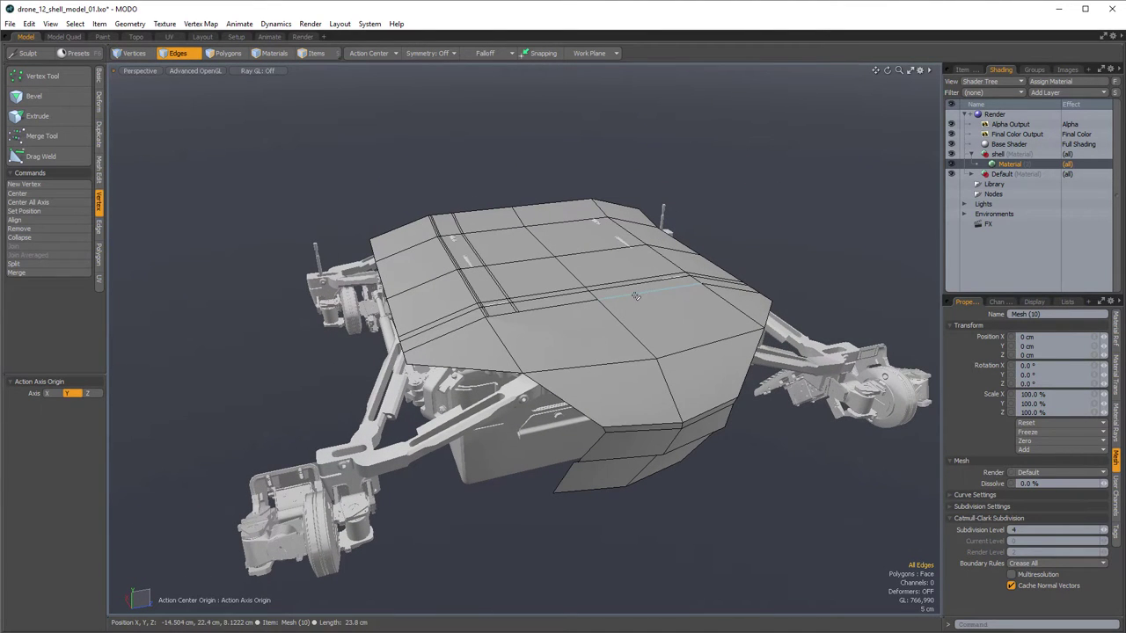
click(131, 24)
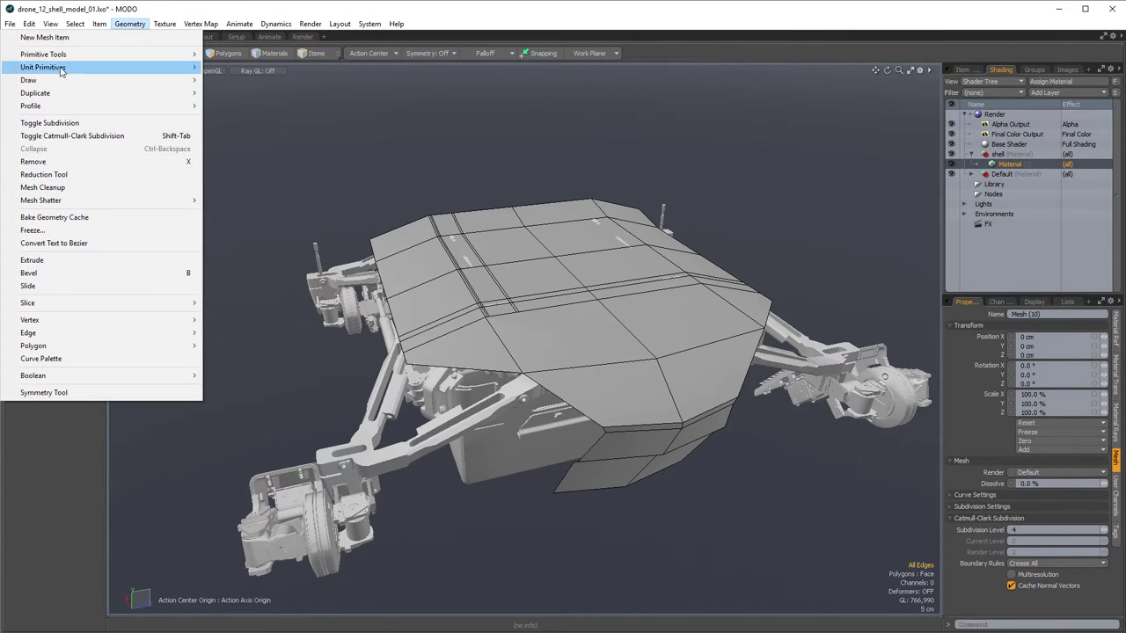
click(428, 120)
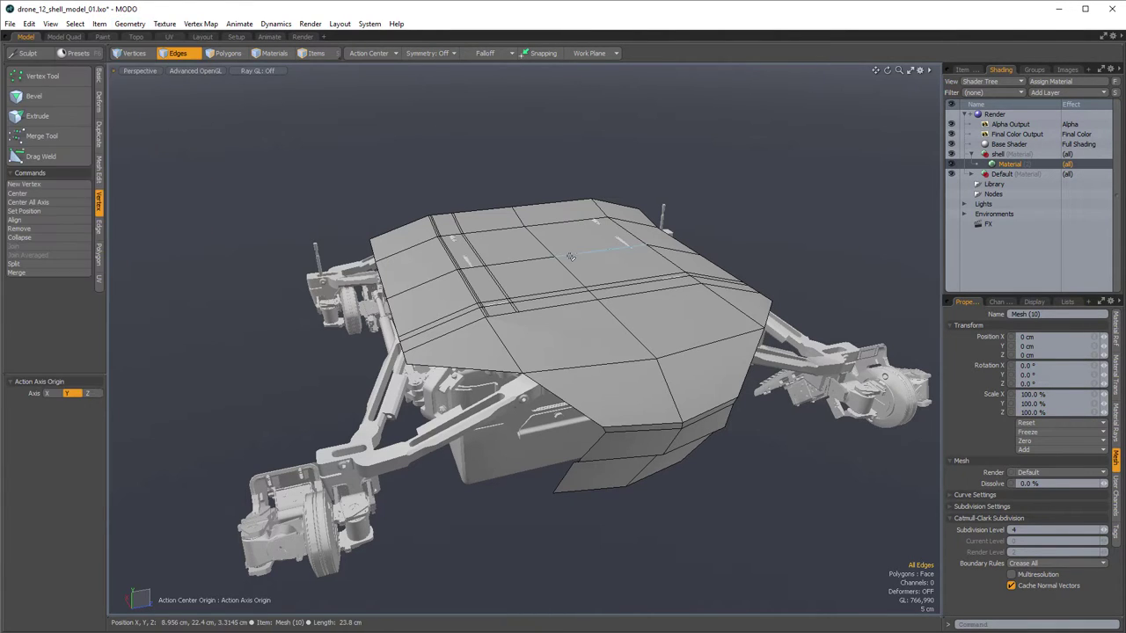
key(shift+Tab)
alt+drag(570, 257, 634, 350)
key(KP_8)
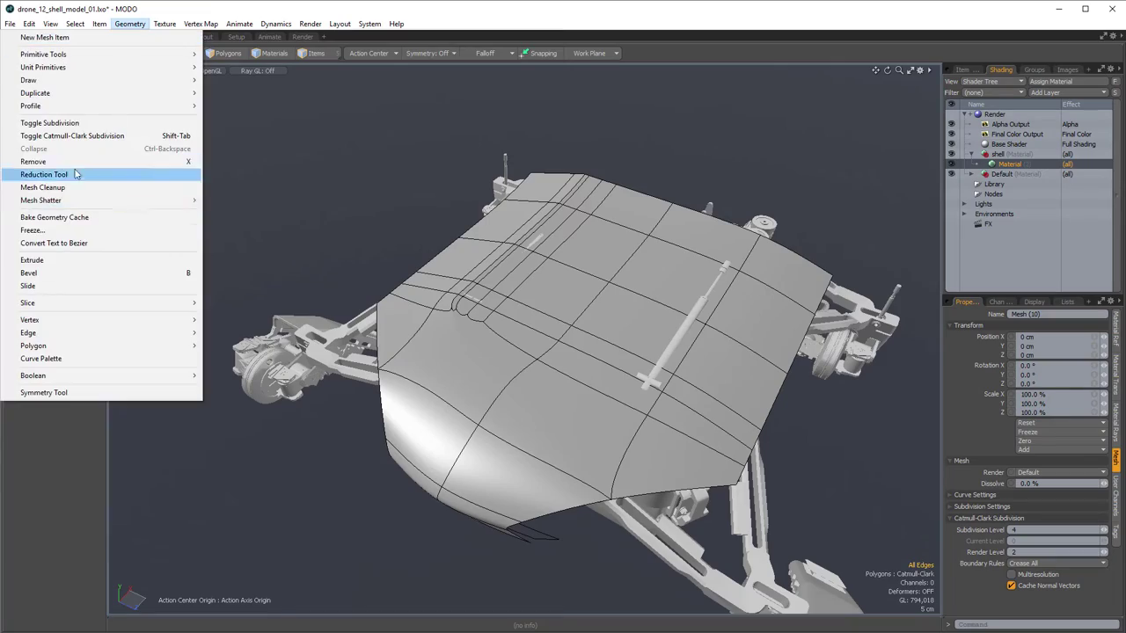
- Try freezing the shell into real polygons at subdivision level 4 and look over the resulting mesh density
click(61, 230)
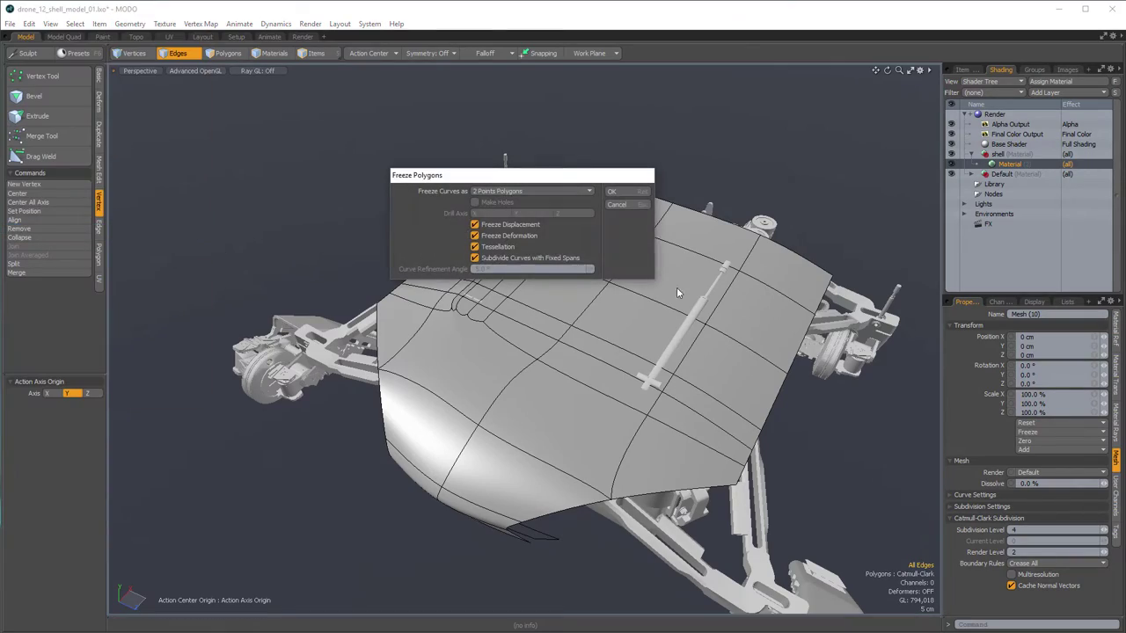
click(623, 194)
alt+drag(467, 358, 649, 357)
key(7)
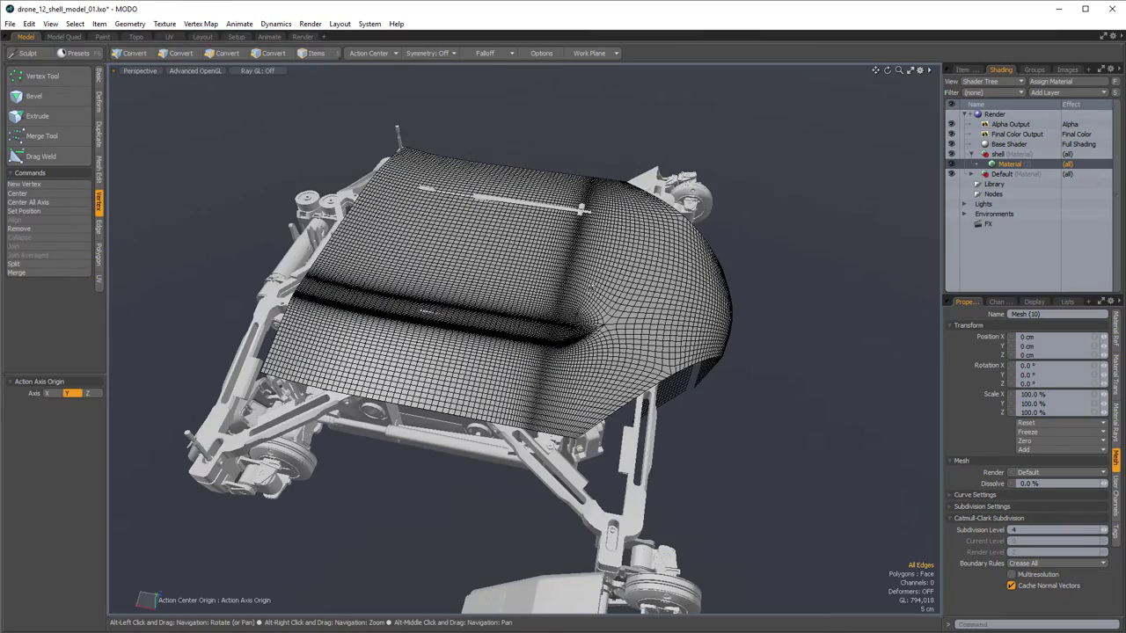
alt+drag(555, 321, 532, 338)
alt+right_drag(533, 338, 551, 354)
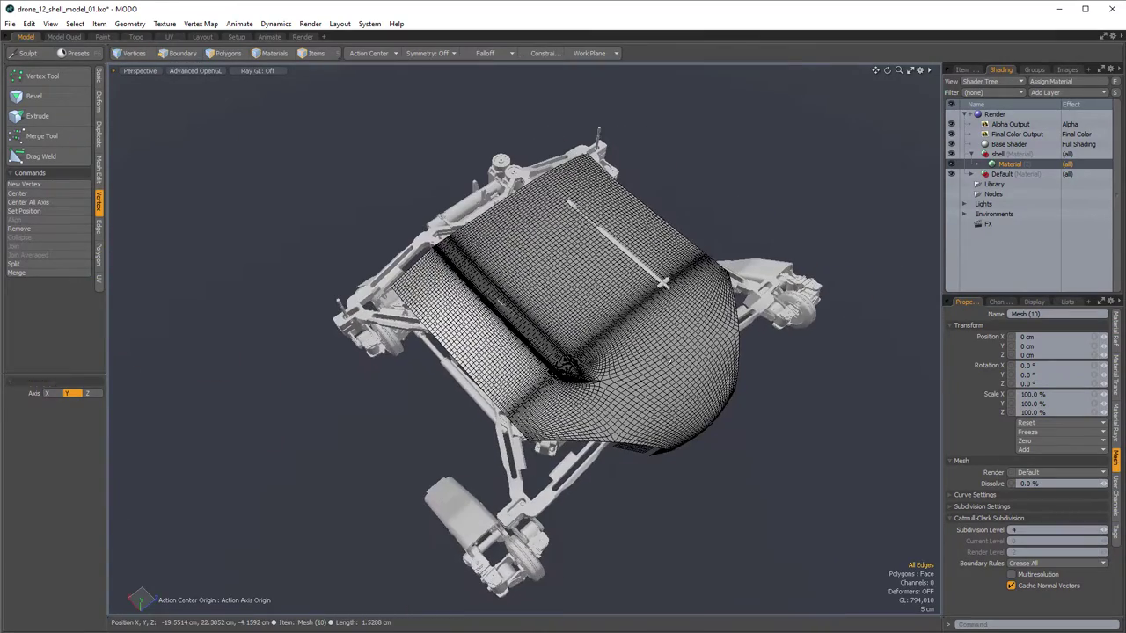
key(ctrl+z)
- Set the shell's Catmull-Clark subdivision level to 3 and freeze it into real polygons with the default options
alt+drag(690, 365, 849, 409)
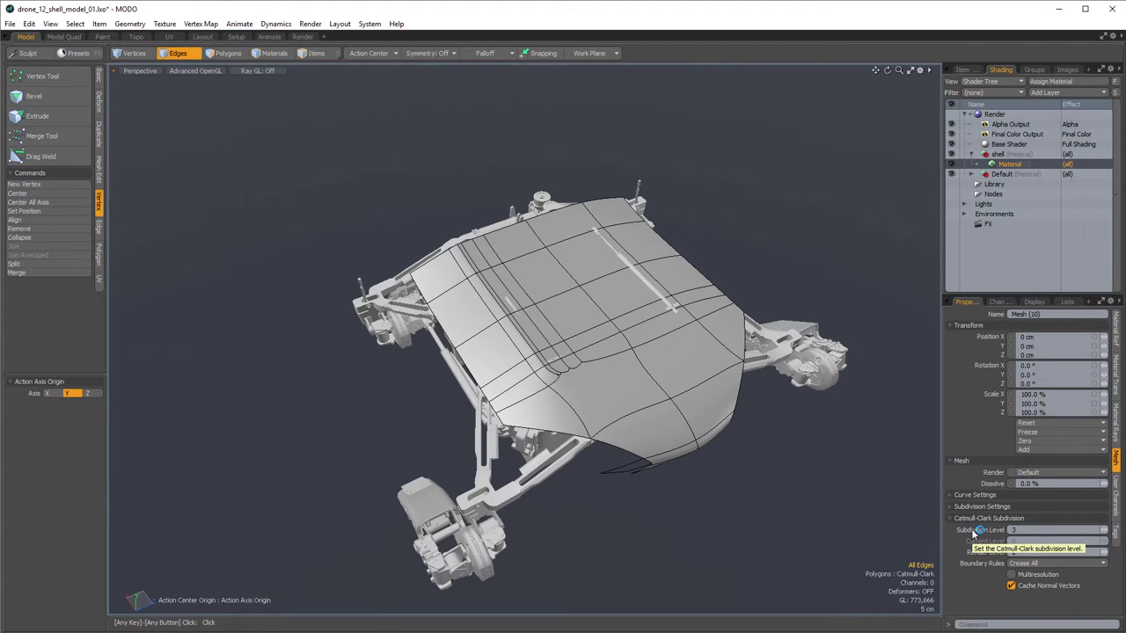
click(128, 24)
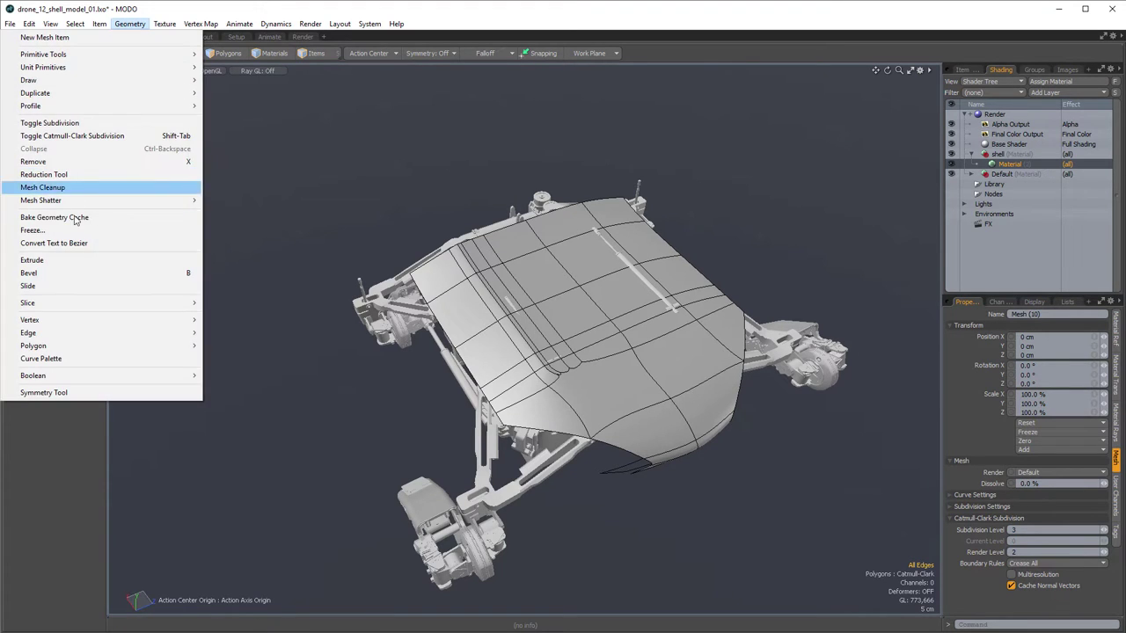
click(176, 230)
click(618, 193)
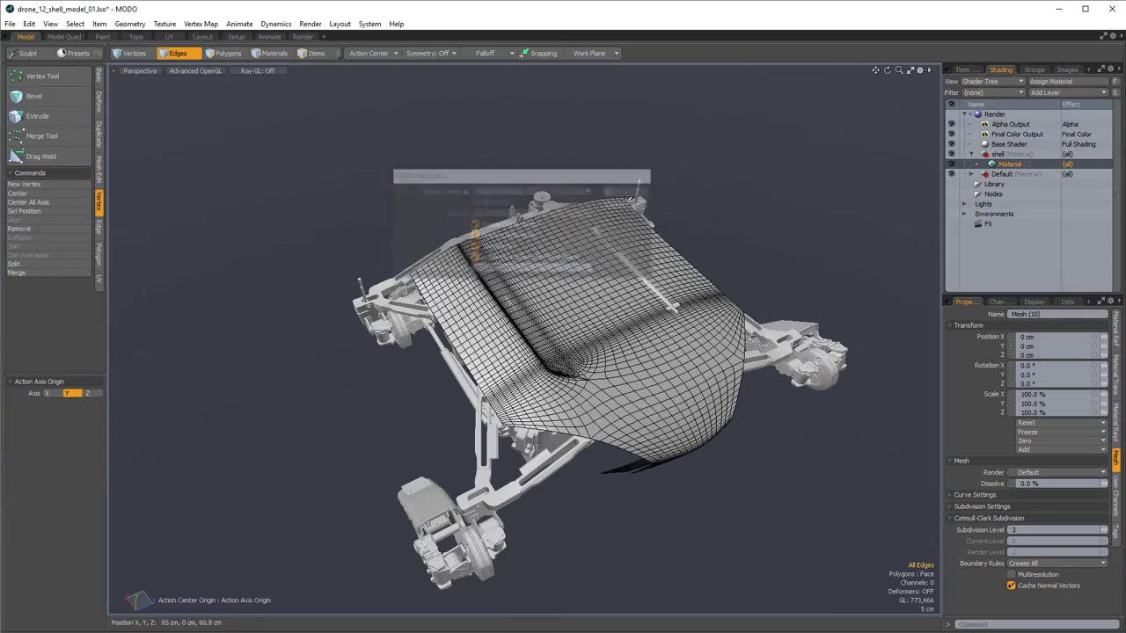
scroll(603, 376, up, 4)
alt+drag(603, 377, 428, 383)
scroll(517, 361, up, 3)
scroll(457, 343, up, 1)
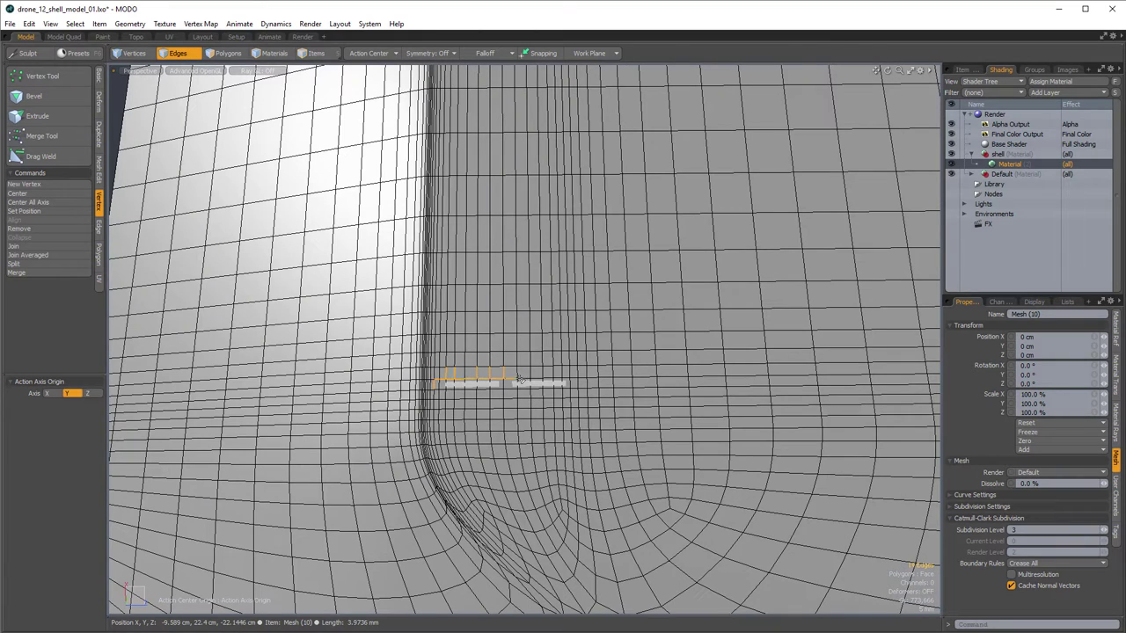
scroll(498, 228, down, 2)
alt+drag(484, 333, 473, 328)
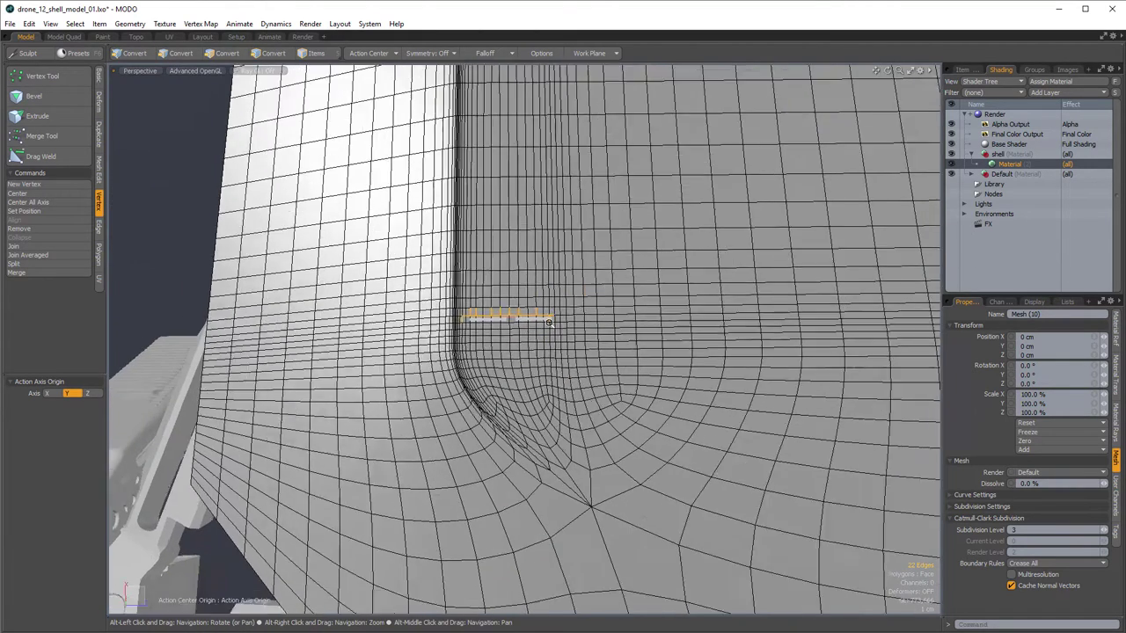
scroll(471, 326, up, 4)
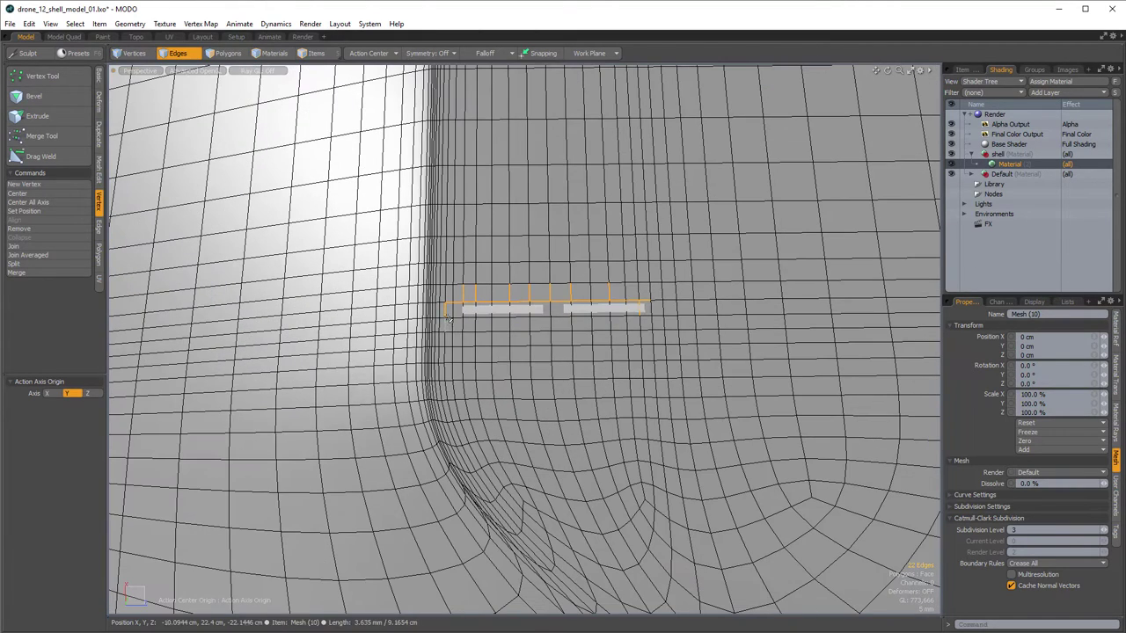
- Delete the frozen polygons in the rectangular area above the piston, from its front end back past its collar
click(226, 54)
alt+drag(533, 297, 450, 402)
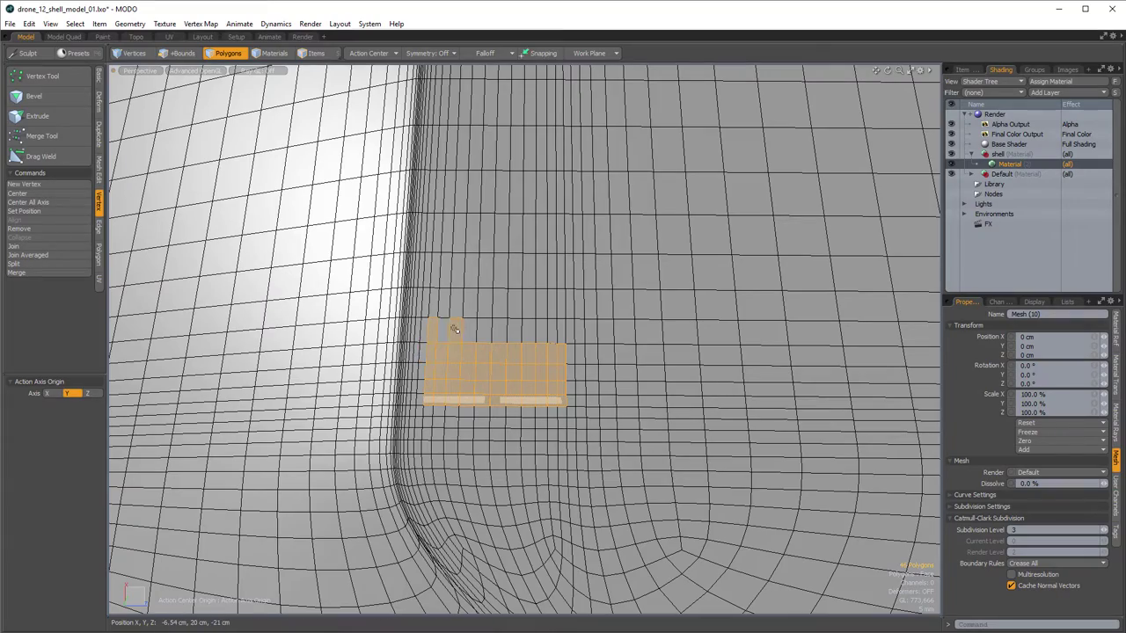
shift+drag(454, 329, 556, 304)
alt+shift+drag(555, 304, 563, 471)
mouse_move(545, 435)
shift+mouse_down()
mouse_move(460, 252)
mouse_move(565, 176)
mouse_move(562, 350)
shift+mouse_up()
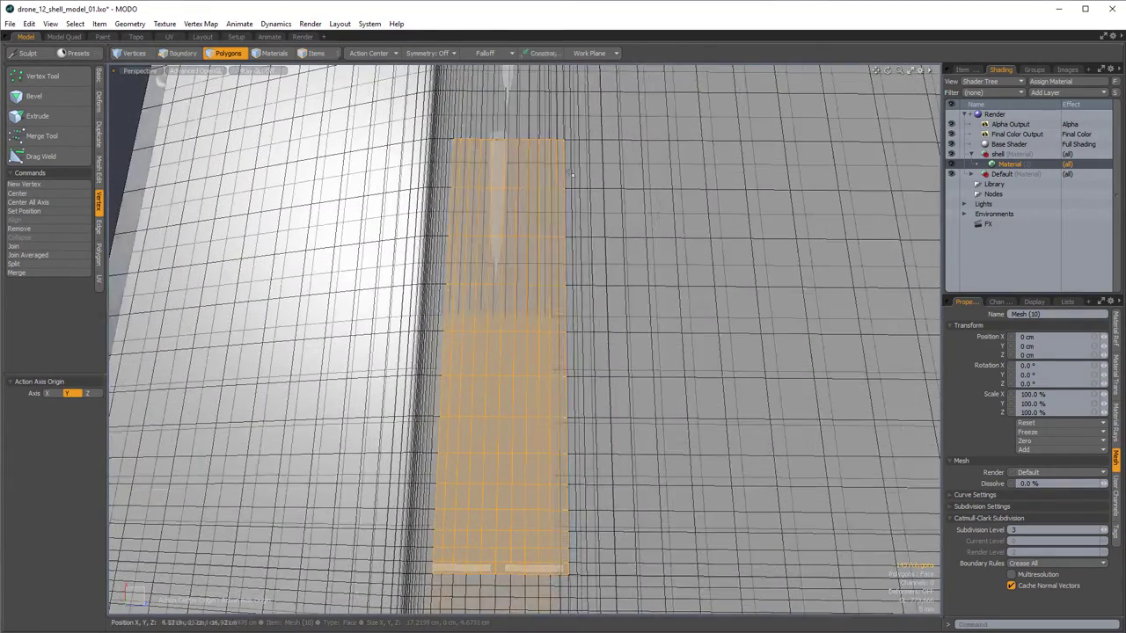
mouse_move(571, 174)
alt+shift+mouse_down()
mouse_move(490, 279)
mouse_move(439, 307)
alt+shift+mouse_up()
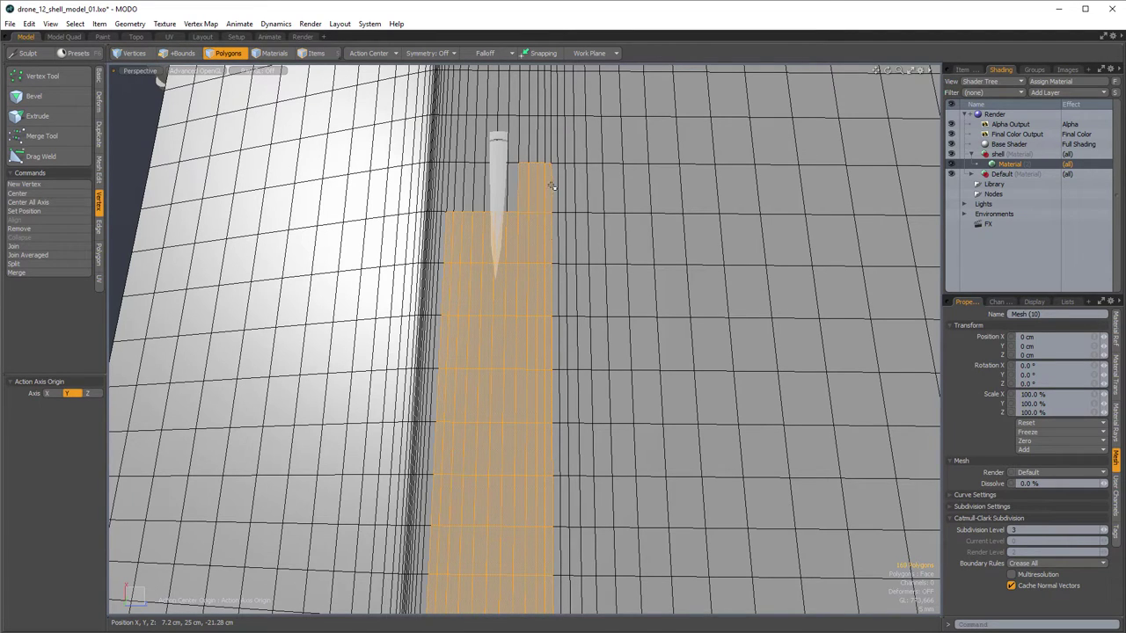
alt+shift+drag(468, 254, 475, 384)
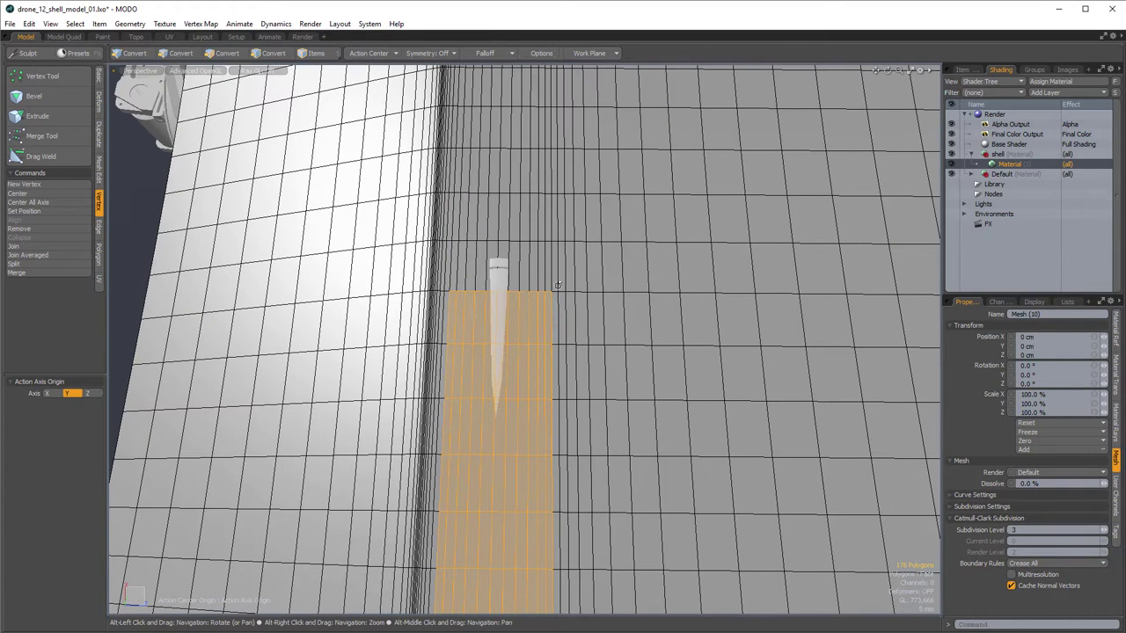
alt+shift+drag(542, 291, 559, 327)
shift+drag(438, 296, 559, 301)
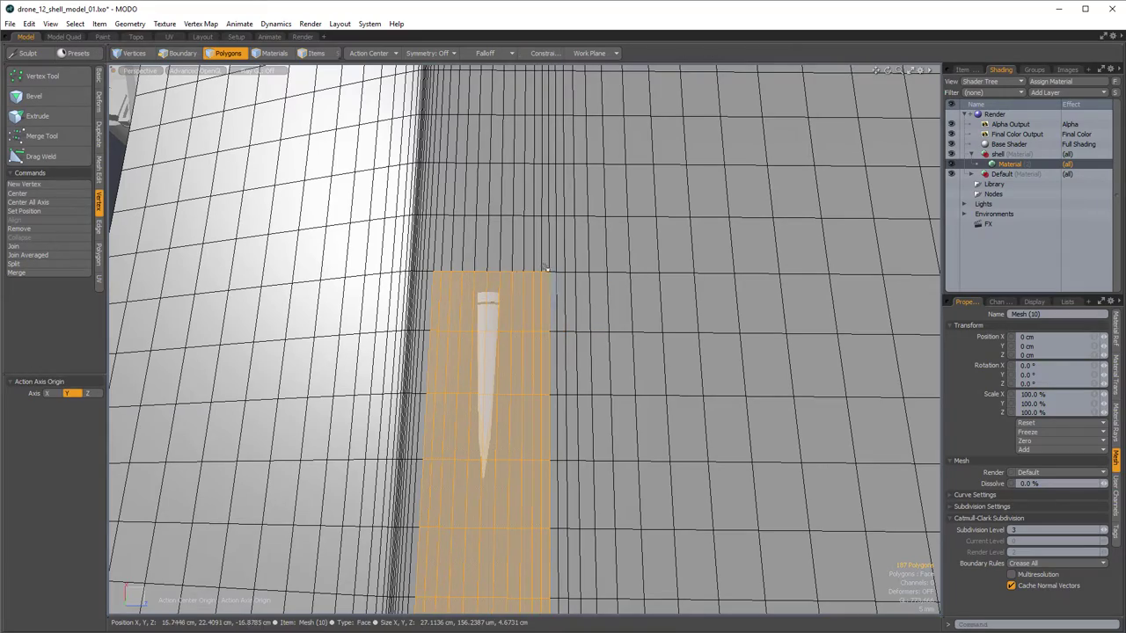
key(Delete)
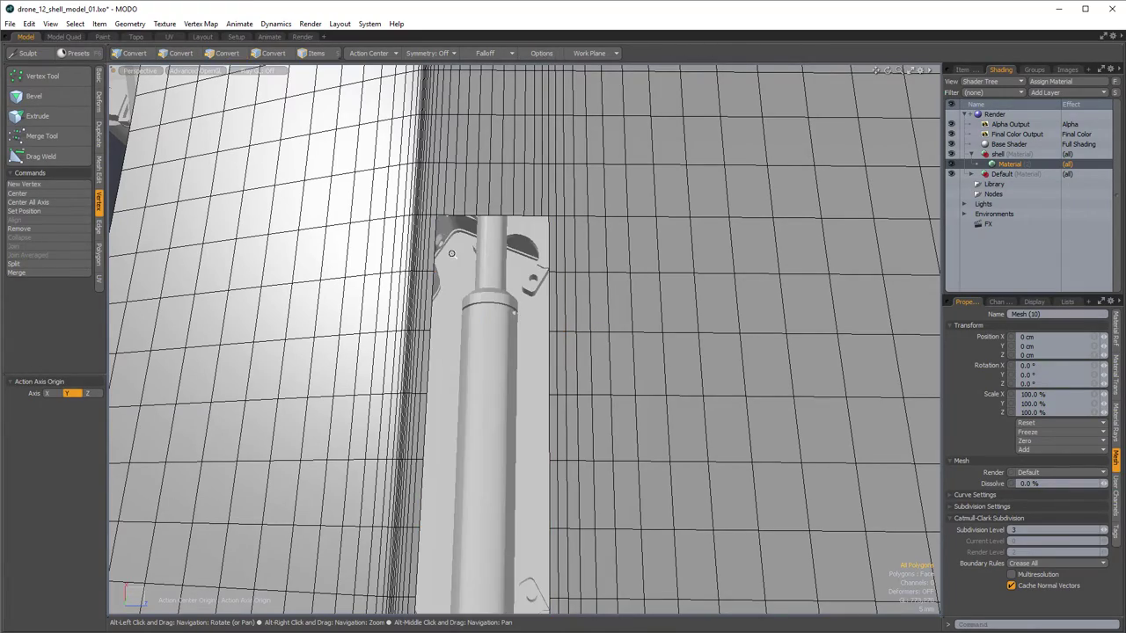
- Turn on Catmull-Clark subdivision for the frozen shell and check the new opening around the piston
ctrl+alt+drag(563, 327, 488, 312)
alt+drag(485, 369, 431, 366)
key(KP_8)
key(KP_8)
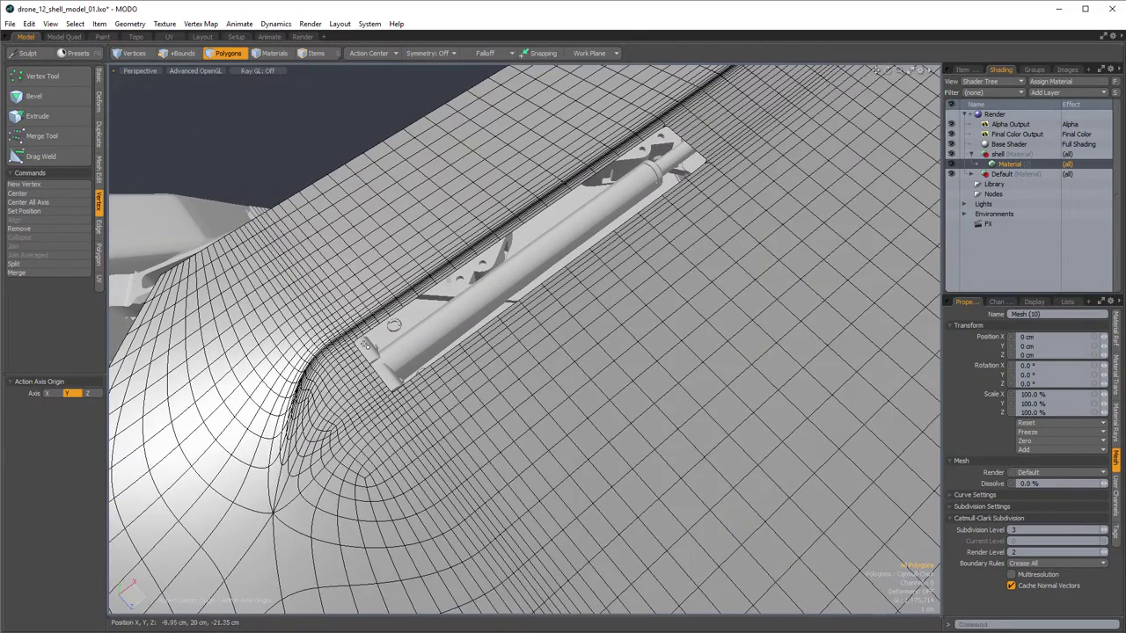
- Turn off subdivision on the frozen shell and delete the polygon strip behind the piston back to the shell's rear edge
ctrl+alt+drag(365, 344, 440, 330)
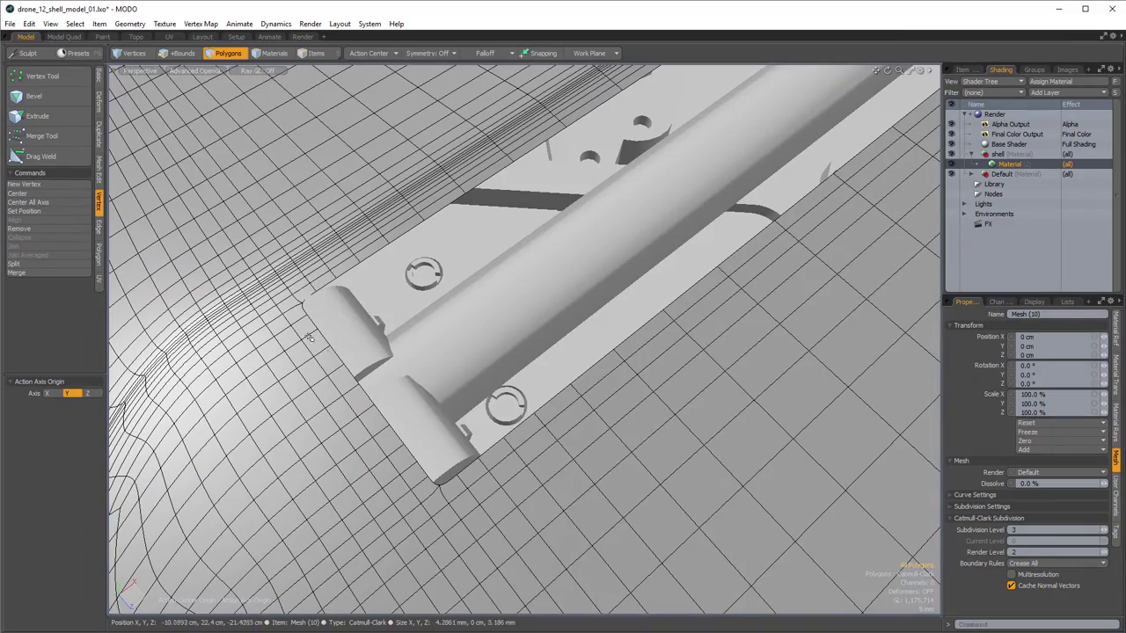
key(shift+Tab)
mouse_move(350, 352)
ctrl+alt+mouse_down()
mouse_move(273, 348)
mouse_move(387, 281)
mouse_move(626, 183)
mouse_move(500, 361)
mouse_move(573, 371)
ctrl+alt+mouse_up()
scroll(565, 192, up, 3)
scroll(455, 360, up, 1)
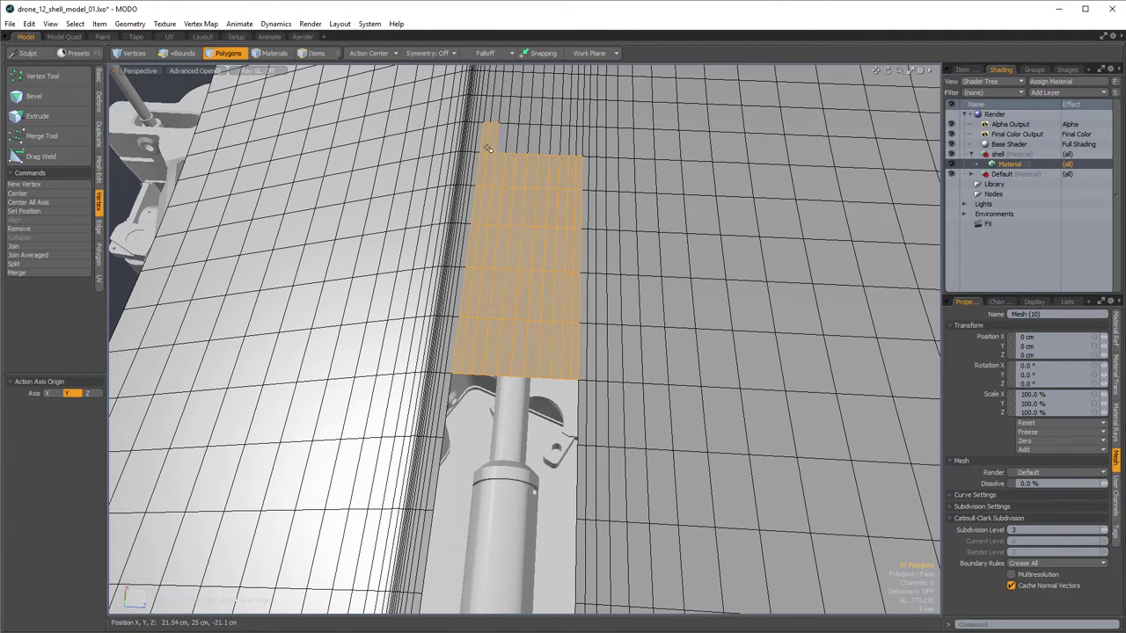
alt+shift+drag(536, 158, 543, 372)
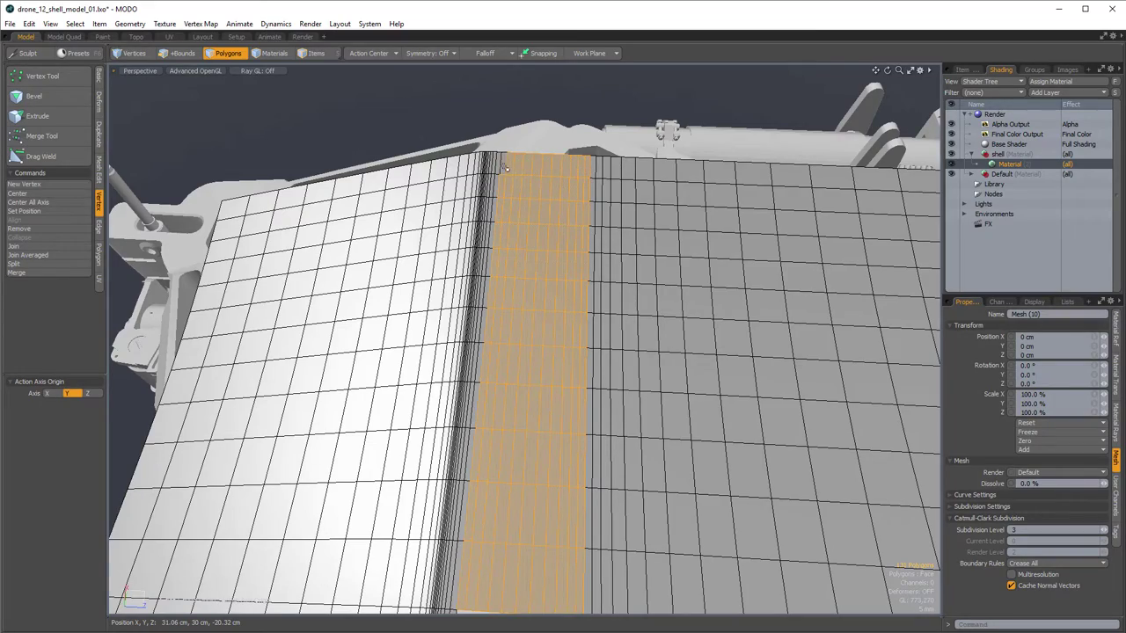
key(Delete)
- Look over the opened slot from several angles, and undo the cut and the freeze back to the low-poly shell cage
scroll(526, 195, down, 5)
alt+drag(526, 195, 389, 397)
key(alt+0)
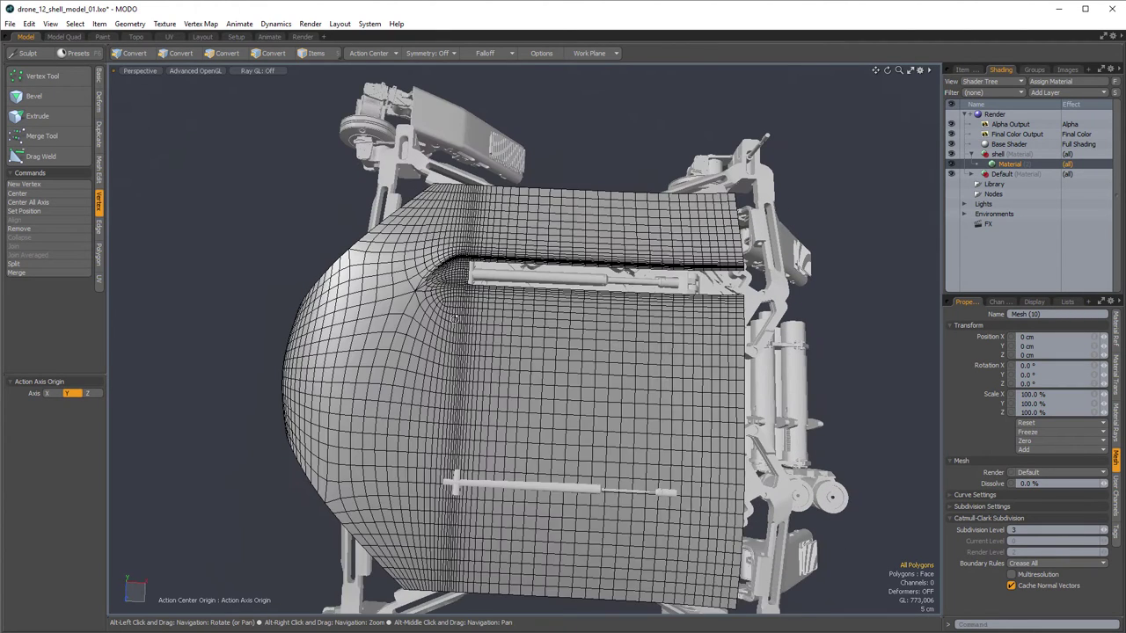
alt+drag(455, 320, 480, 262)
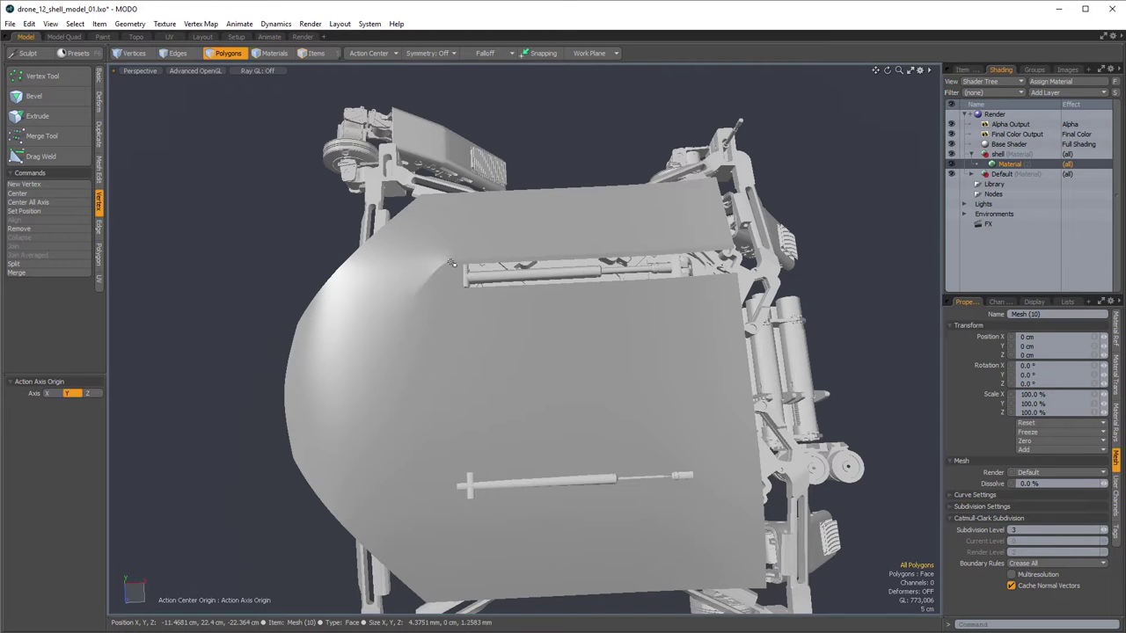
alt+drag(406, 450, 407, 426)
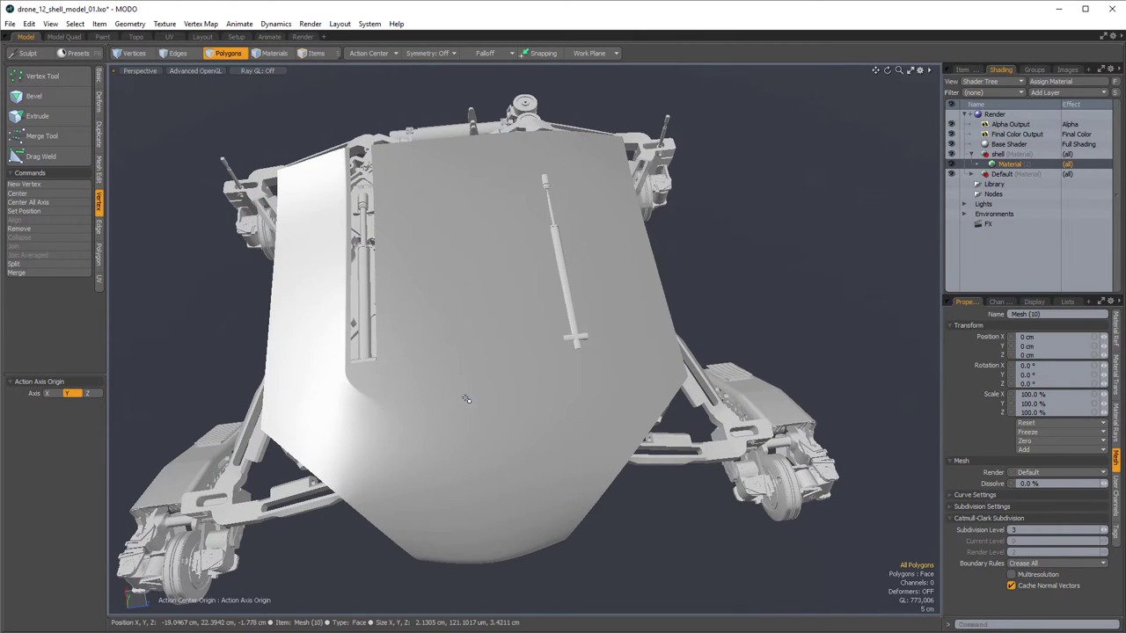
alt+drag(467, 399, 484, 330)
key(ctrl+z)
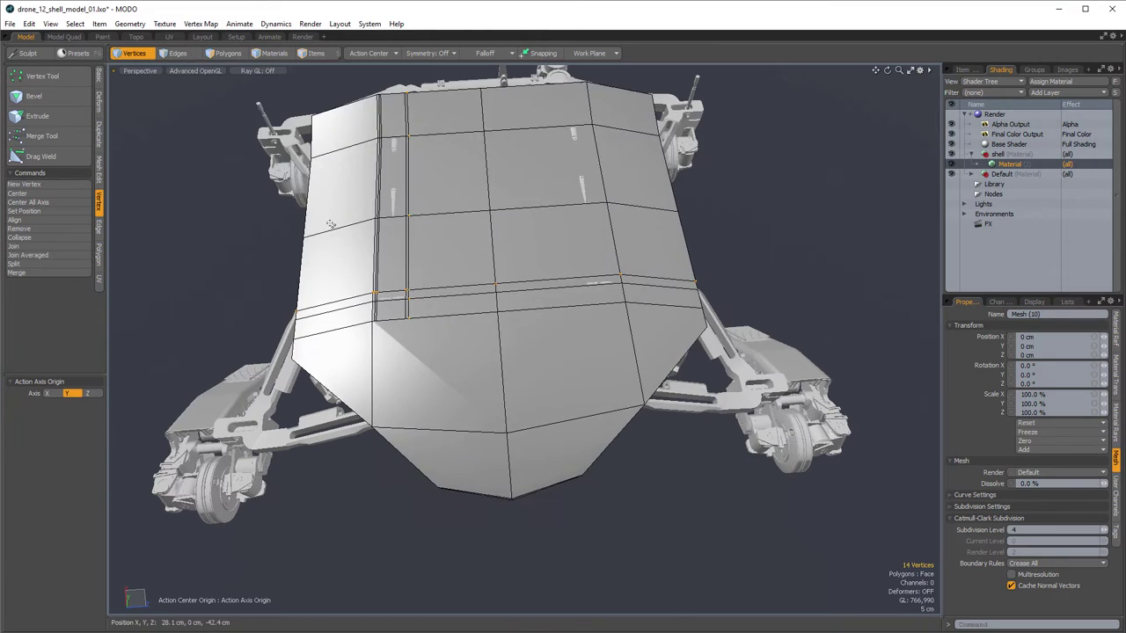
- Try edge slices from the groove's front corner across the nose polygons and preview them with subdivision
scroll(374, 325, up, 5)
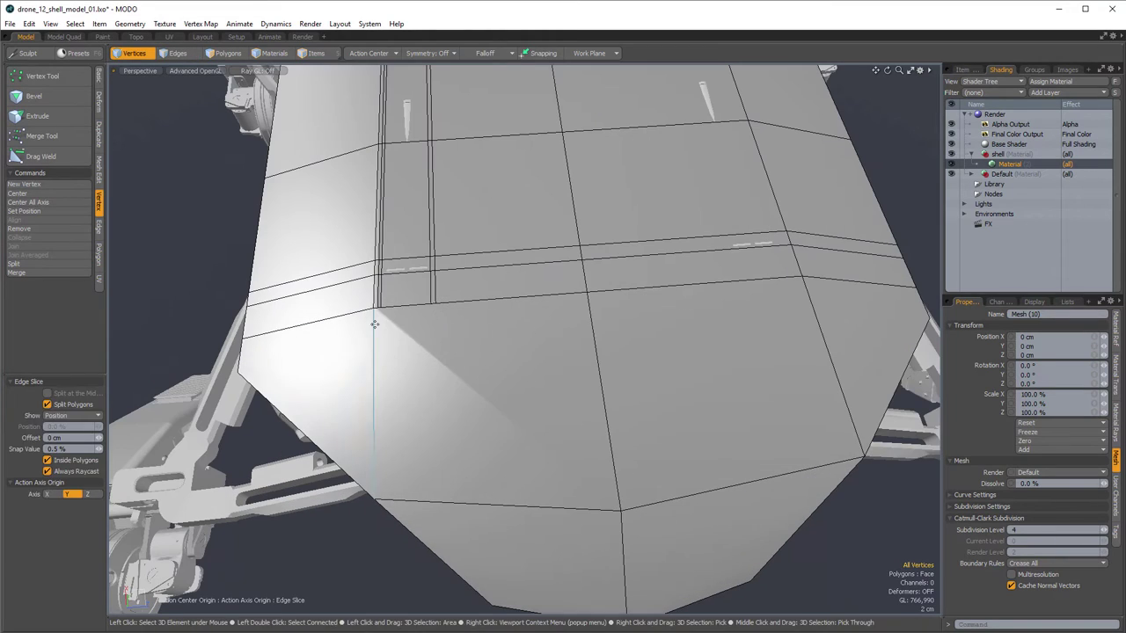
click(375, 310)
click(611, 448)
key(space)
key(c)
click(376, 497)
click(483, 377)
key(Tab)
alt+drag(540, 372, 452, 278)
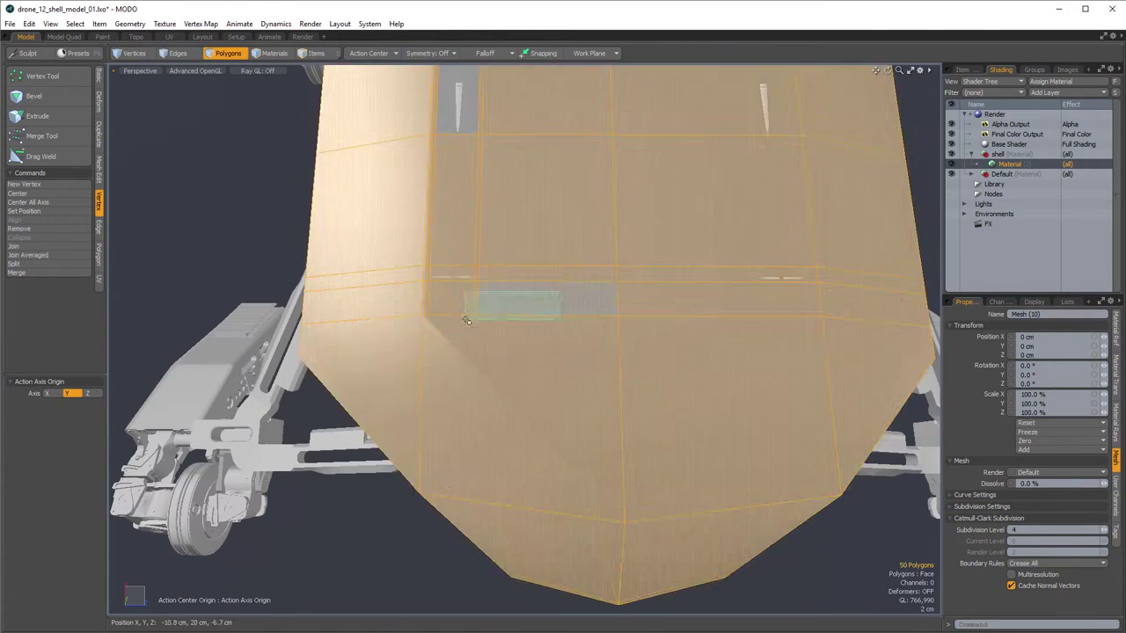
- Move the crosswise edge loop just behind the piston's front end rearward to even out the spacing of the shell's cross loops
drag(549, 284, 425, 326)
click(176, 53)
click(451, 267)
key(w)
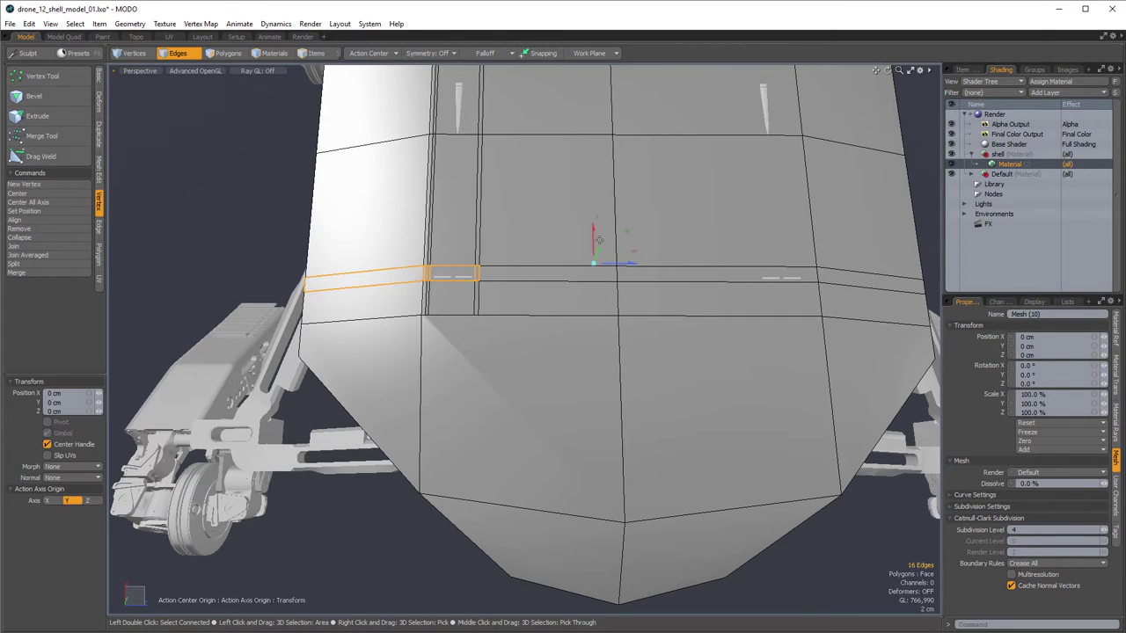
double_click(554, 266)
key(w)
drag(593, 236, 592, 176)
key(space)
key(Tab)
key(Tab)
- Move the groove's front edge and its centre-line vertex forward so the front row forms a V shape
drag(477, 314, 550, 314)
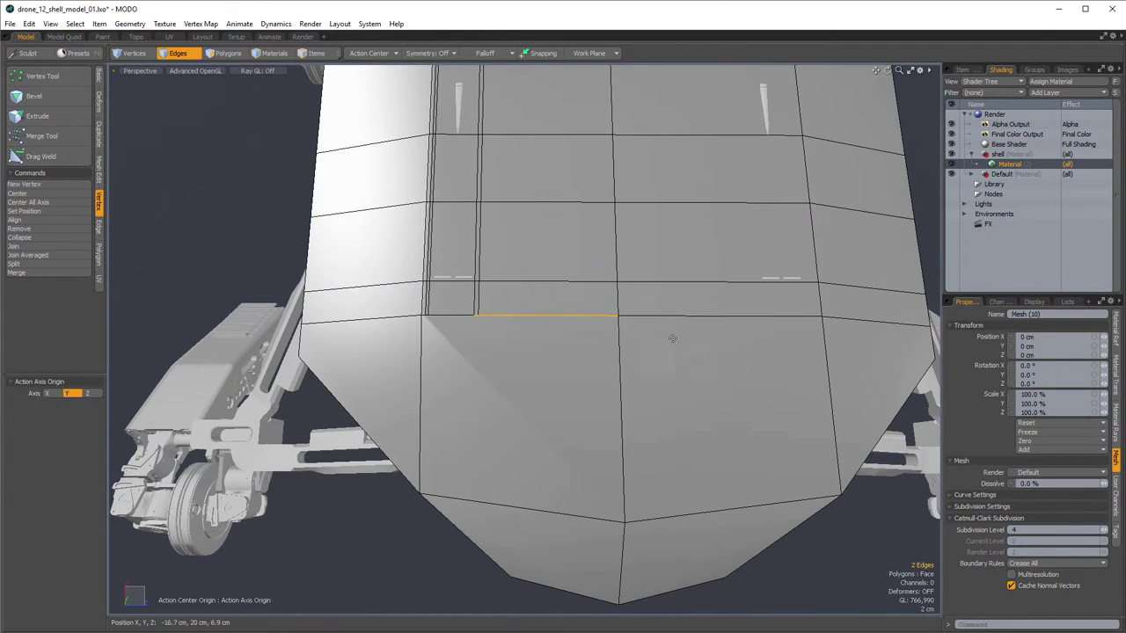
key(w)
drag(592, 232, 593, 255)
key(1)
click(618, 359)
key(w)
key(space)
drag(449, 317, 480, 389)
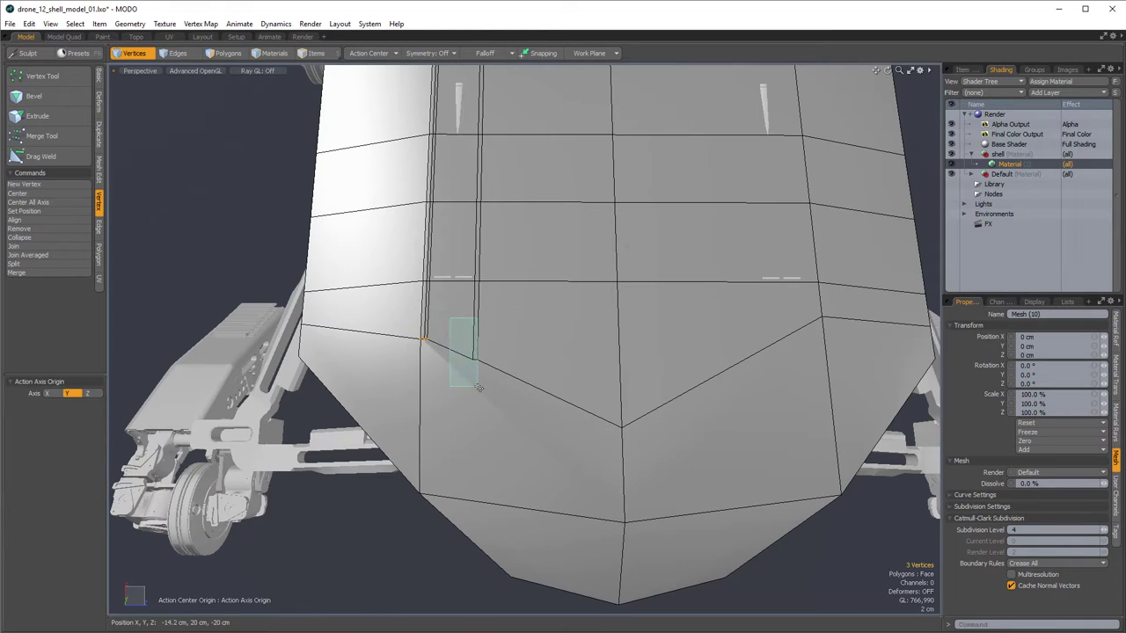
key(w)
drag(593, 232, 593, 223)
- Edge-slice two lines from the groove's outer front corner across the nose polygon to the shell's centre line
key(c)
click(422, 339)
click(623, 484)
key(w)
key(space)
key(w)
key(c)
click(424, 349)
click(623, 448)
key(space)
- Move the centre-line vertex of the groove's front edge and preview the shell with Catmull-Clark subdivision
key(w)
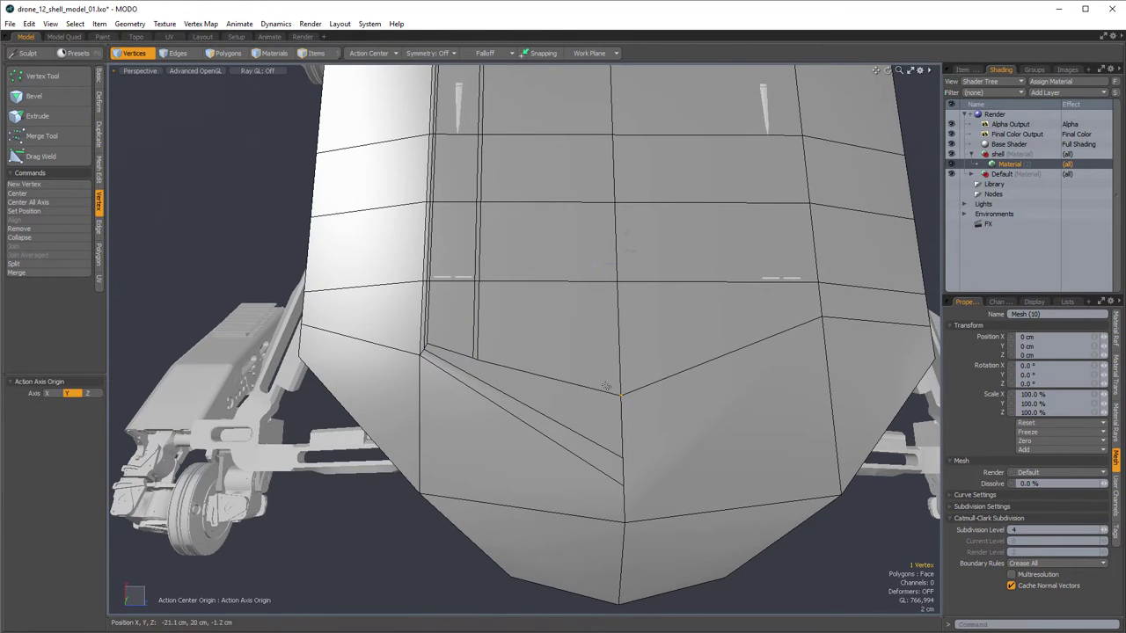
key(w)
alt+drag(593, 352, 379, 322)
key(Tab)
key(alt+w)
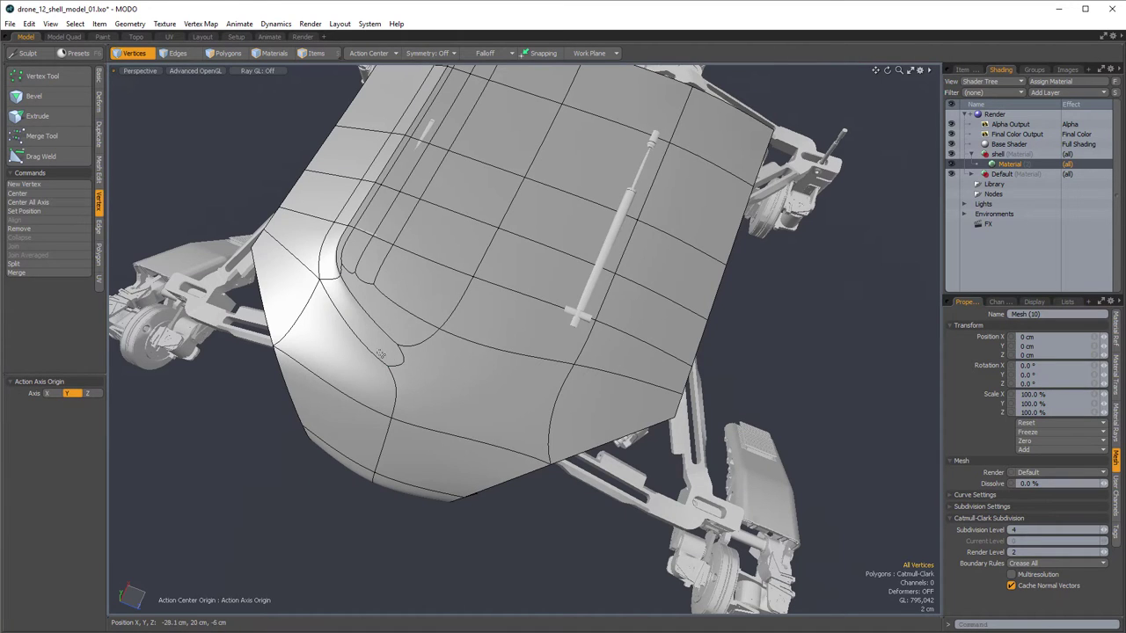
- Delete the unedited half of the shell and mirror the edited half across the centre line
key(Tab)
ctrl+alt+drag(496, 434, 464, 378)
click(230, 57)
alt+drag(636, 264, 607, 306)
right_drag(746, 101, 450, 603)
key(Delete)
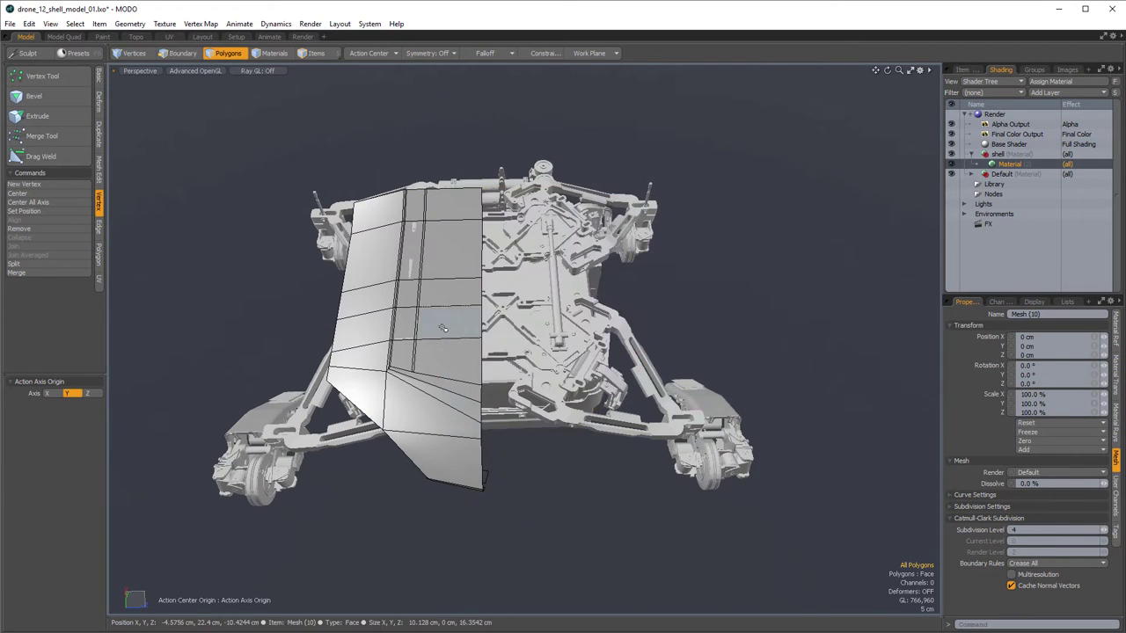
key(ctrl+3)
click(580, 375)
click(514, 367)
key(space)
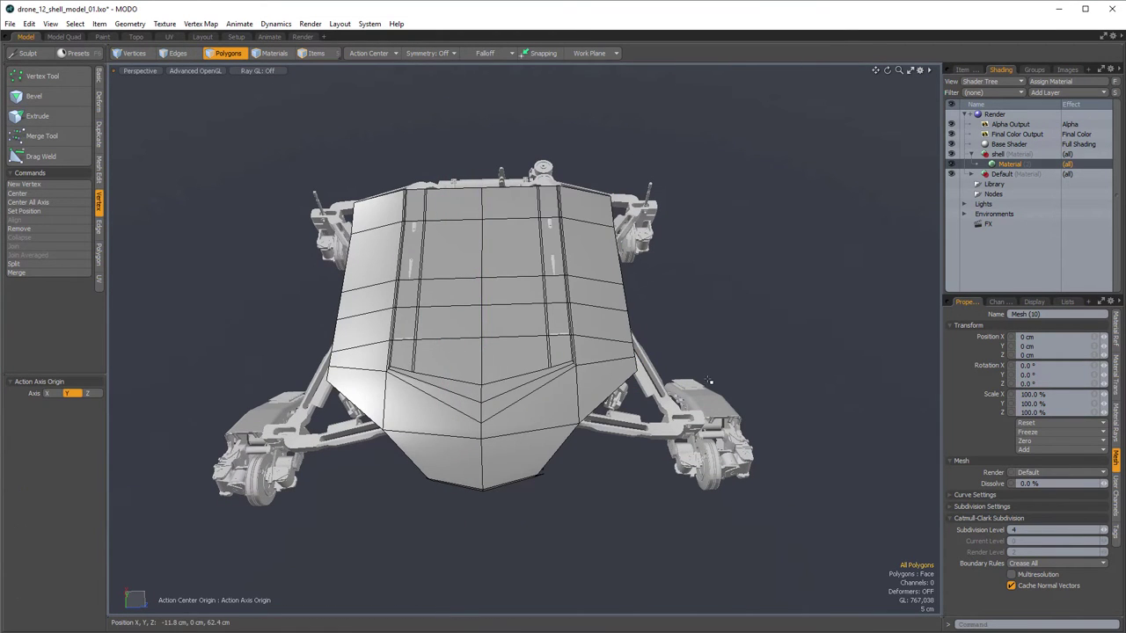
- Examine the mirrored shell with and without subdivision, focusing on the front end of the grooves
key(Tab)
alt+drag(730, 379, 446, 232)
scroll(521, 339, up, 4)
key(Tab)
alt+drag(448, 330, 441, 447)
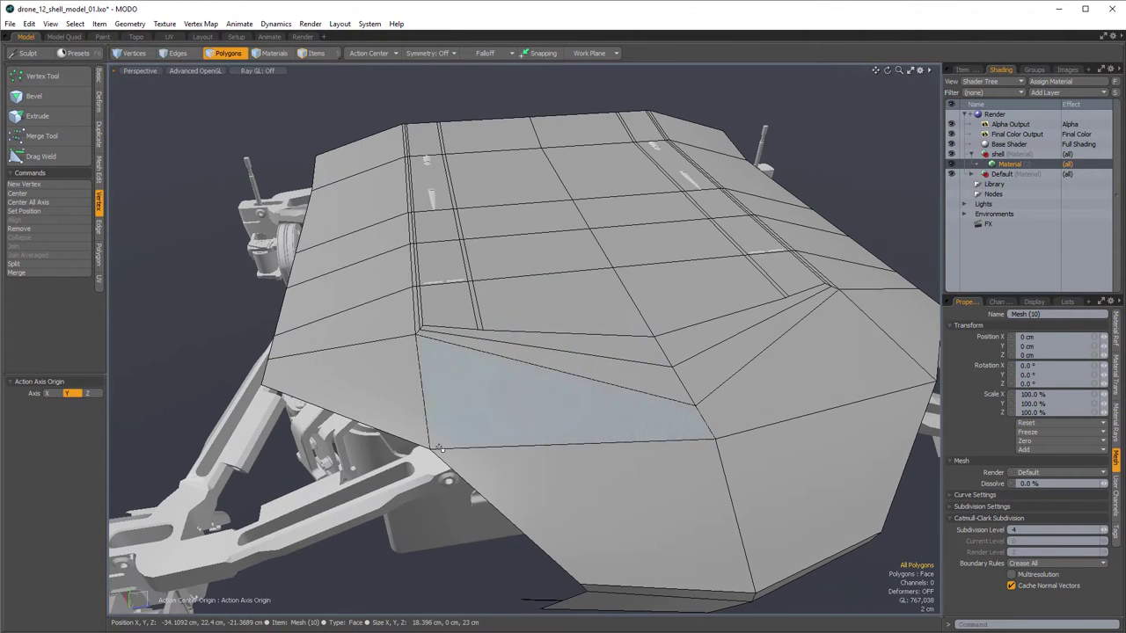
alt+drag(502, 291, 518, 334)
alt+shift+drag(542, 412, 497, 339)
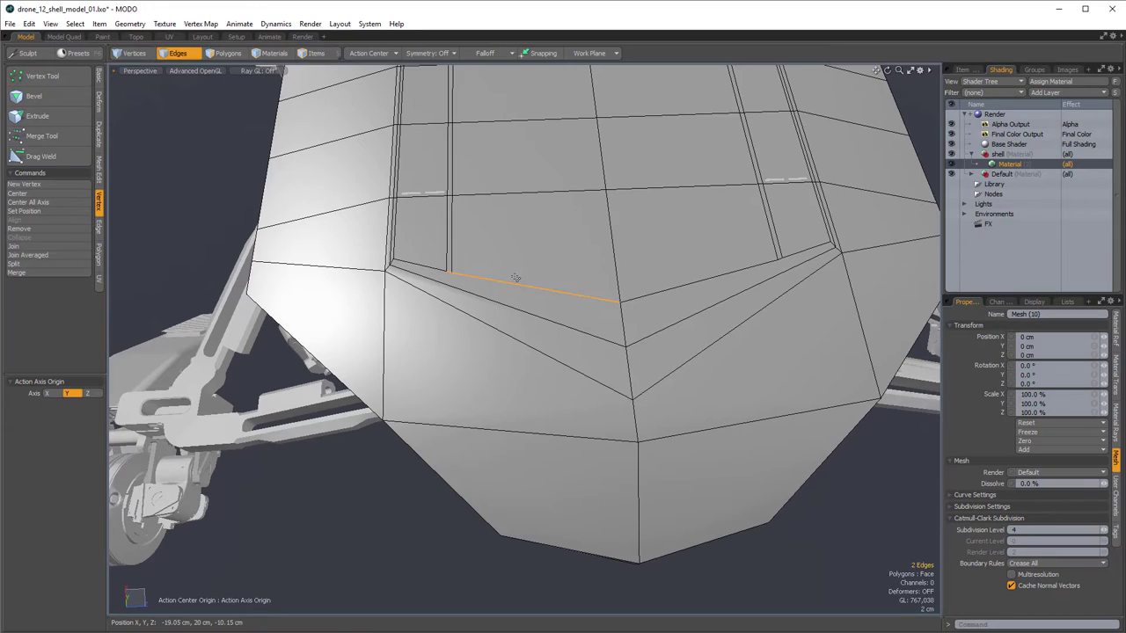
- Loop-slice the nose polygons on one half between the outer corner and the centre line
key(3)
key(2)
alt+drag(516, 277, 530, 386)
key(alt+c)
key(w)
alt+drag(572, 207, 540, 387)
key(alt+1)
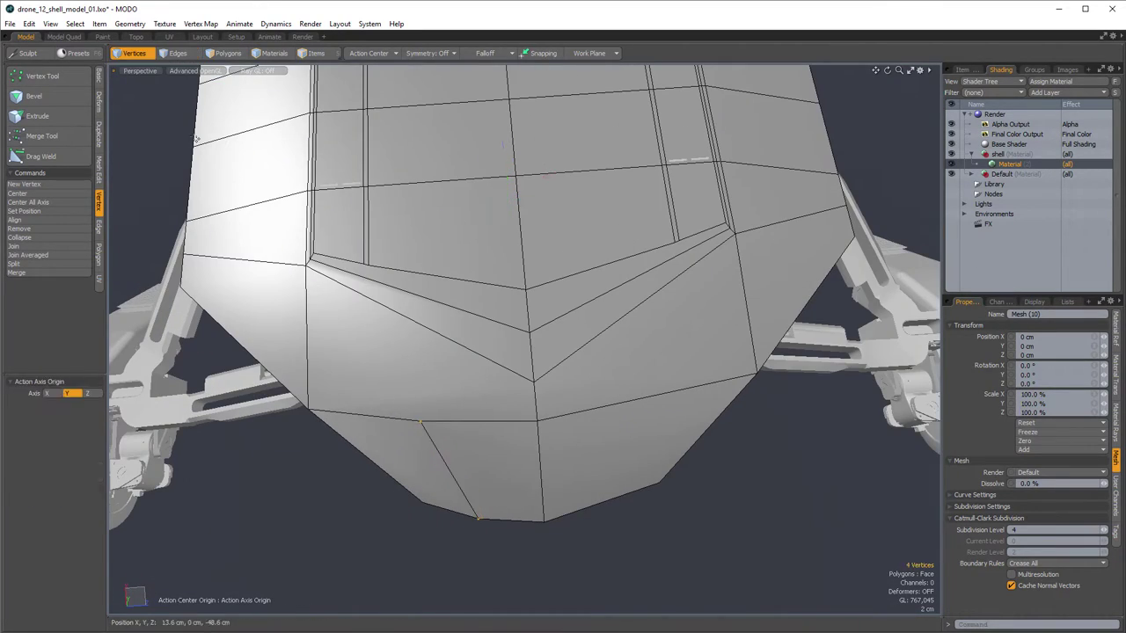
- Move the vertices of the new nose slice to round the front outline, and preview the result subdivided
key(w)
key(q)
alt+drag(519, 326, 572, 204)
key(w)
key(q)
key(Tab)
alt+drag(562, 334, 478, 405)
- Select the edges around the front end of the edited half's groove and move them slightly rearward
key(2)
drag(433, 274, 370, 288)
key(w)
alt+drag(475, 286, 491, 330)
key(q)
scroll(458, 264, down, 3)
right_drag(330, 151, 426, 260)
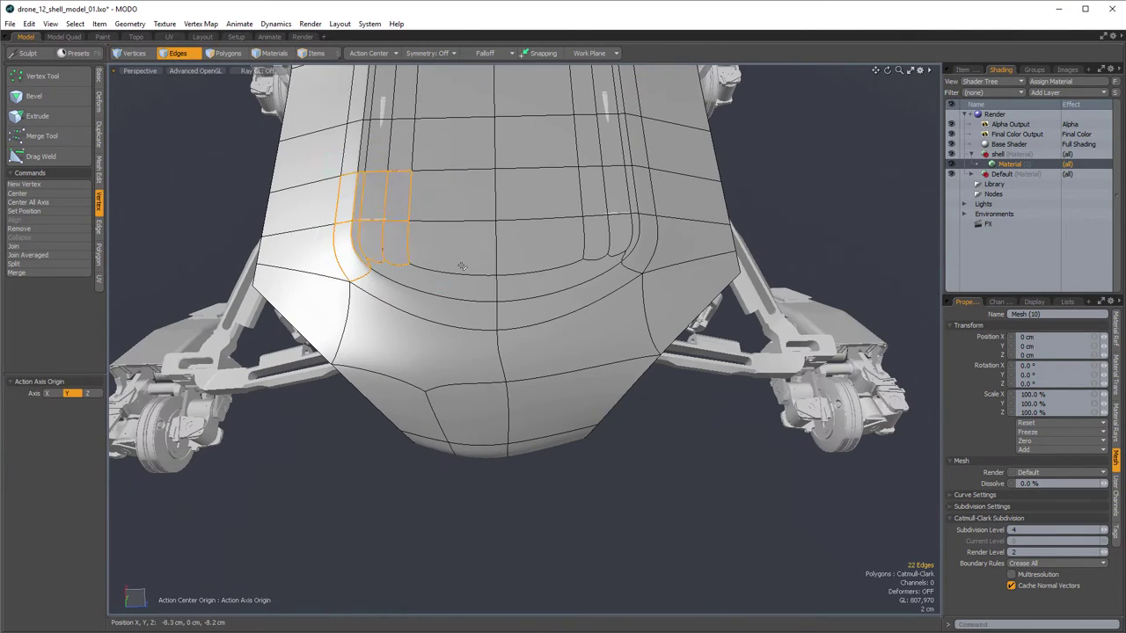
key(w)
drag(533, 204, 537, 201)
key(q)
alt+drag(455, 241, 460, 253)
- Adjust the groove's short front edges and outer corner vertex on the cage, and check the rounded corner subdivided
key(Tab)
key(w)
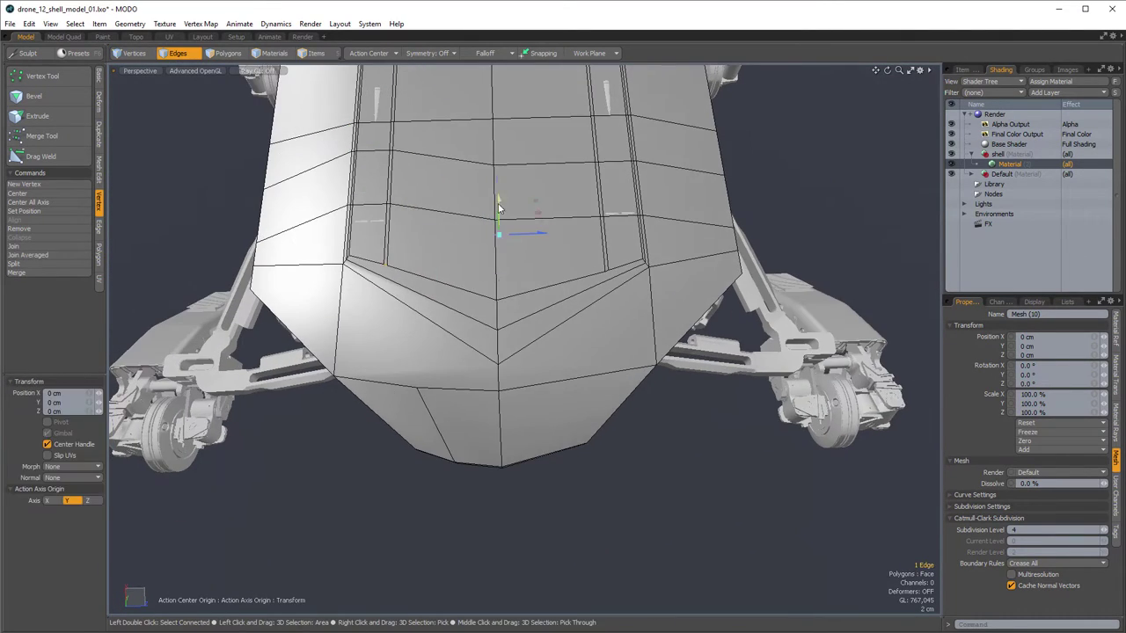
key(q)
click(354, 250)
key(w)
drag(538, 234, 544, 233)
key(q)
key(1)
click(344, 265)
key(w)
key(q)
key(Tab)
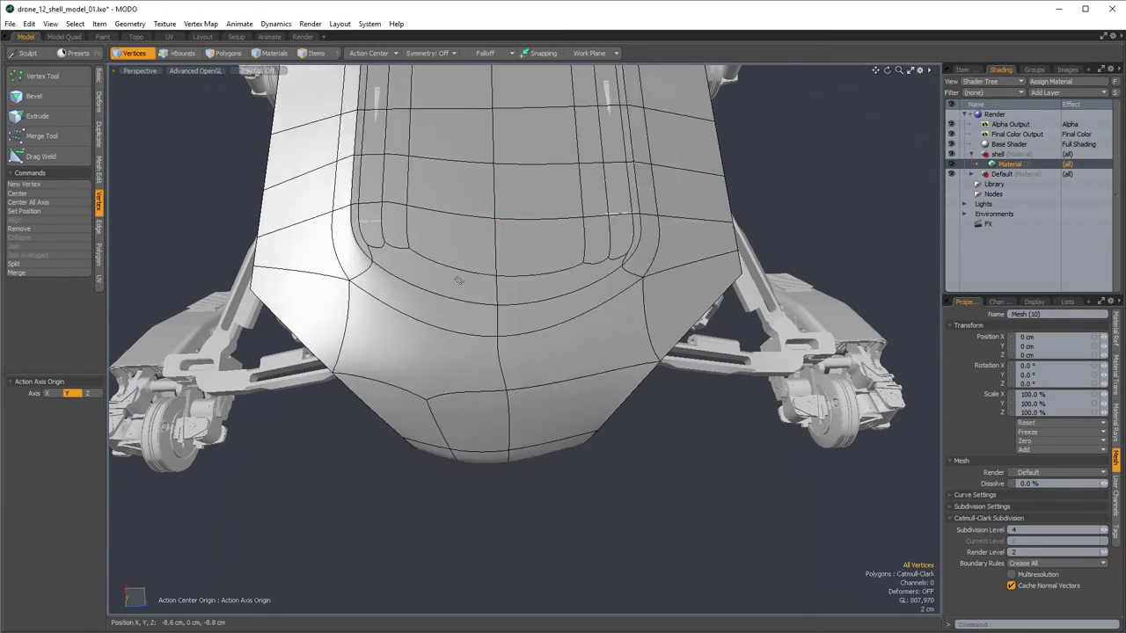
- Edge-slice the strips ahead of the groove to carry the new nose edge up toward the groove's front
scroll(460, 281, up, 5)
alt+drag(460, 281, 570, 379)
key(Tab)
key(2)
key(c)
click(415, 343)
key(q)
key(Tab)
- Delete the opposite half of the shell again and mirror the newly sliced half across the centre
key(Tab)
key(3)
drag(748, 135, 473, 584)
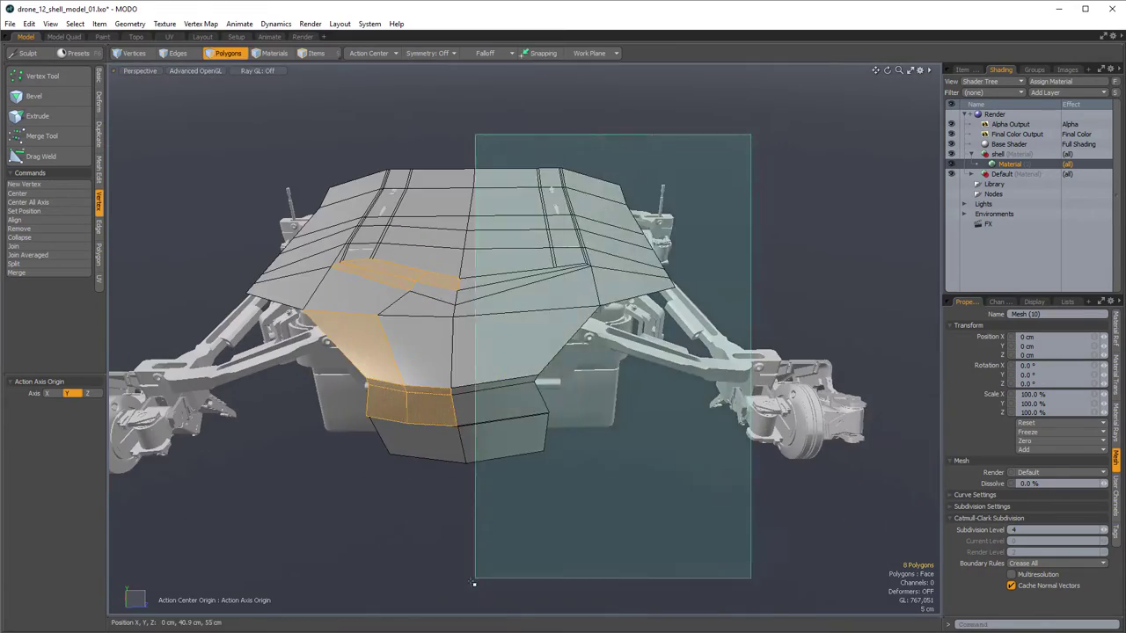
key(Delete)
key(shift+v)
key(q)
- Move the short edges crossing the strips ahead of the grooves to smooth the curve around the nose
key(2)
drag(413, 254, 470, 342)
key(w)
key(q)
click(527, 306)
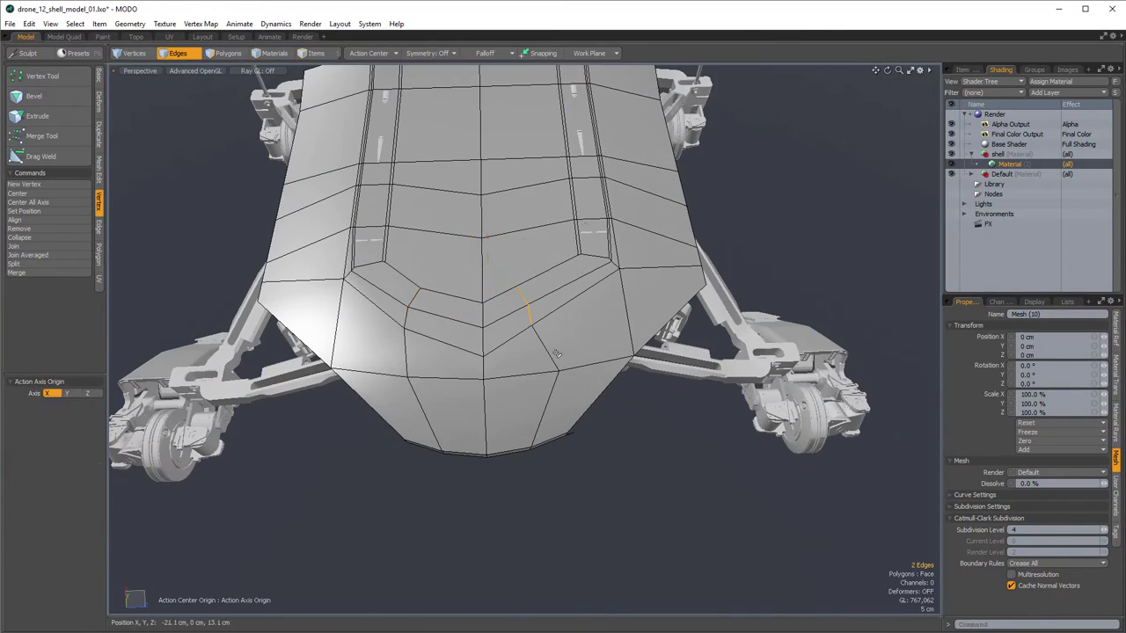
key(w)
key(q)
- Slice a lengthwise edge line on one half between the groove and the shell's centre line, from front to rear
alt+drag(558, 352, 616, 361)
key(alt+c)
drag(870, 363, 905, 363)
key(c)
click(492, 237)
key(q)
alt+drag(495, 279, 472, 296)
key(alt+c)
key(q)
- Edge-slice a line along the outer front strip and loop-slice the polygons at the groove's front corner at 95%
key(c)
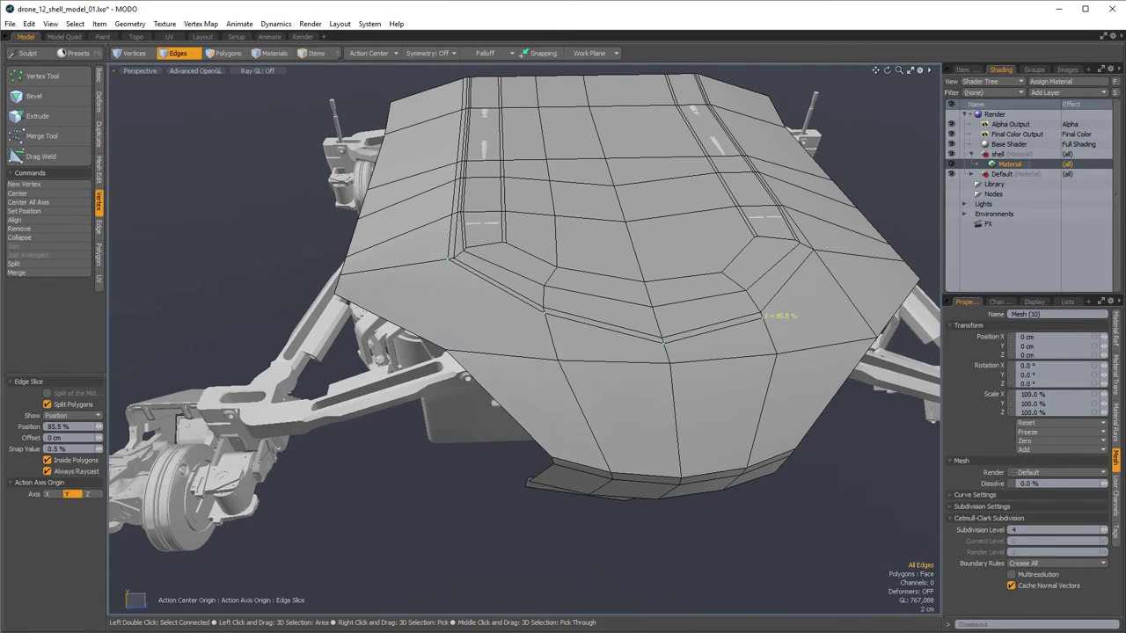
key(q)
alt+drag(422, 325, 470, 339)
key(alt+c)
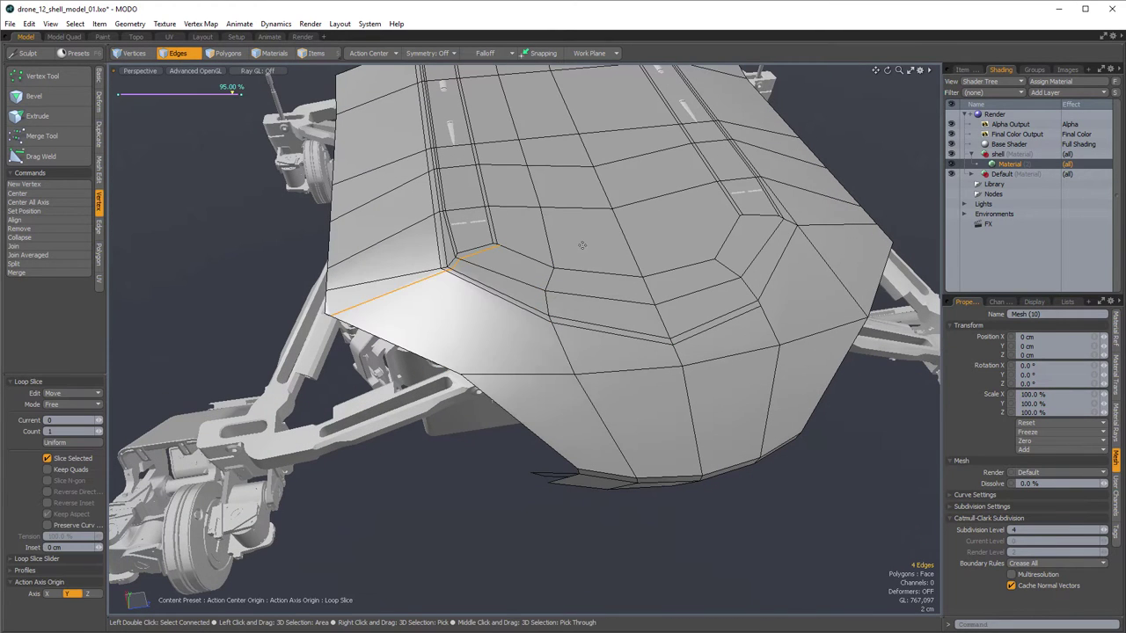
alt+drag(607, 242, 533, 296)
key(q)
- Move the new corner loop edges forward and reposition the three short edges crossing the front strips
ctrl+click(345, 352)
key(w)
drag(586, 177, 575, 186)
key(q)
drag(465, 333, 454, 392)
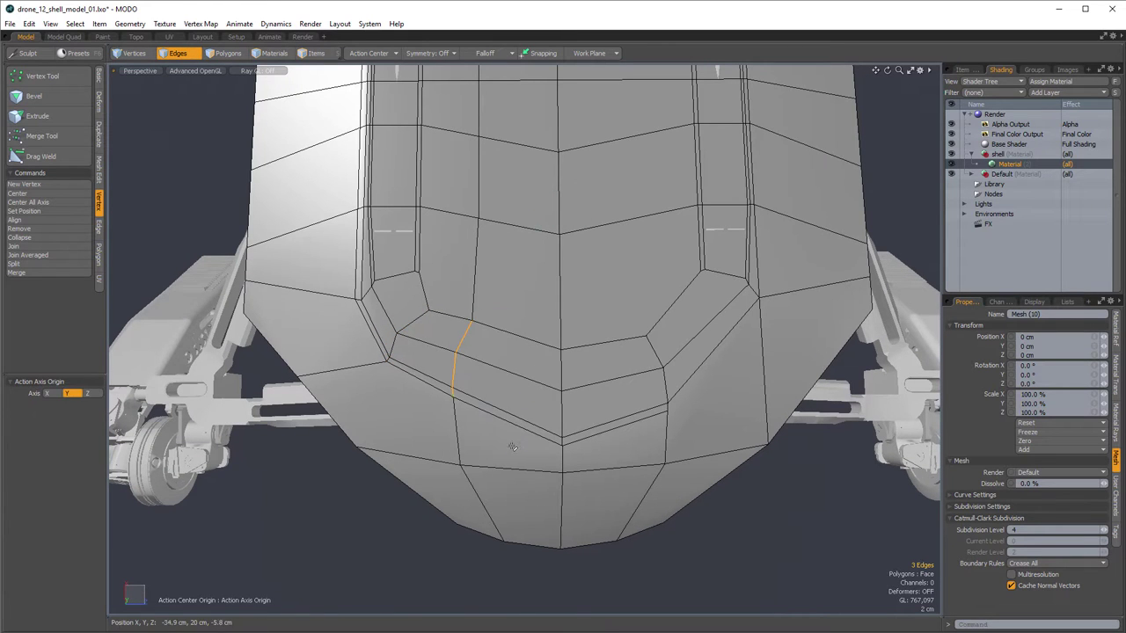
key(w)
key(q)
- Turn on Catmull-Clark subdivision and move the two edges crossing the front strips by -3 mm in X and -9 mm in Z
click(530, 324)
key(shift+Tab)
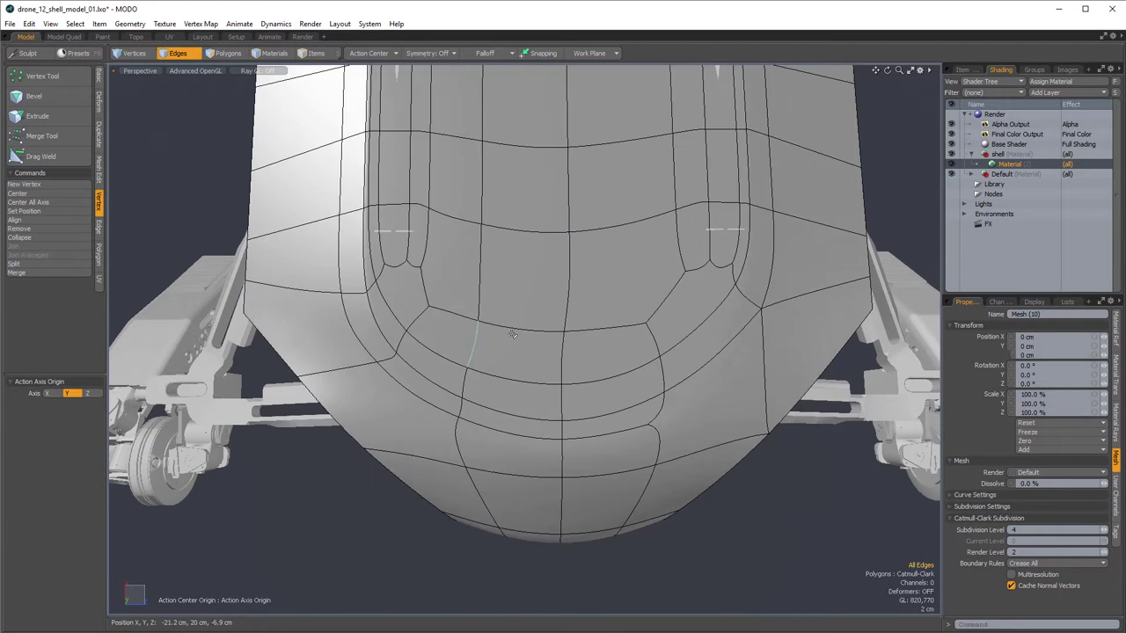
alt+drag(510, 331, 366, 303)
key(w)
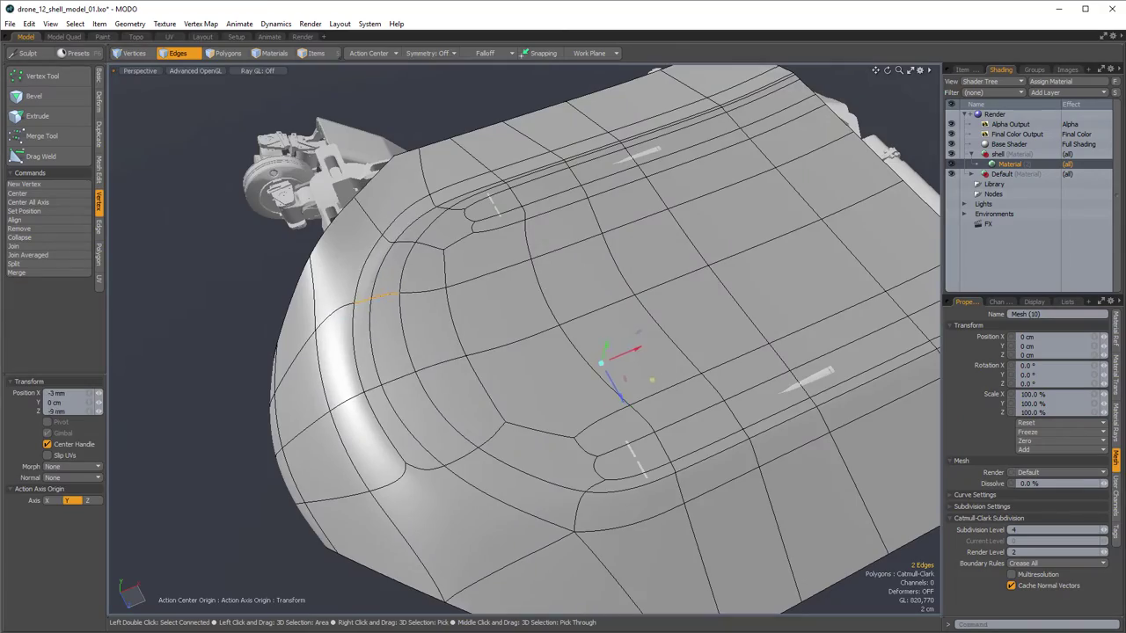
- Turn off Catmull-Clark subdivision and slide the two edges beside the groove's front corner along the strip by -78%
key(q)
alt+drag(422, 396, 354, 308)
drag(360, 307, 387, 348)
key(w)
alt+drag(644, 406, 791, 365)
key(q)
key(shift+Tab)
alt+drag(563, 334, 615, 413)
click(100, 228)
click(33, 156)
drag(589, 314, 616, 414)
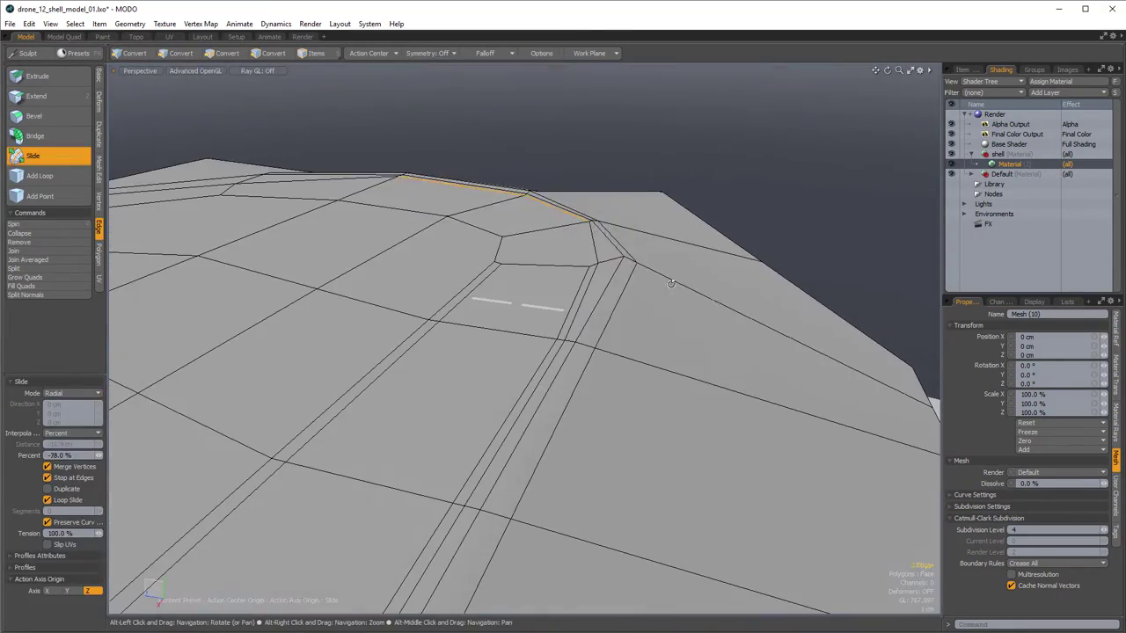
key(q)
- Refine the cage edges around the groove's front corner with Edge Slice and Loop Slice
drag(591, 223, 613, 248)
key(w)
key(q)
key(1)
alt+drag(562, 211, 563, 334)
key(c)
click(430, 281)
key(q)
key(2)
key(alt+c)
ctrl+alt+drag(445, 286, 422, 252)
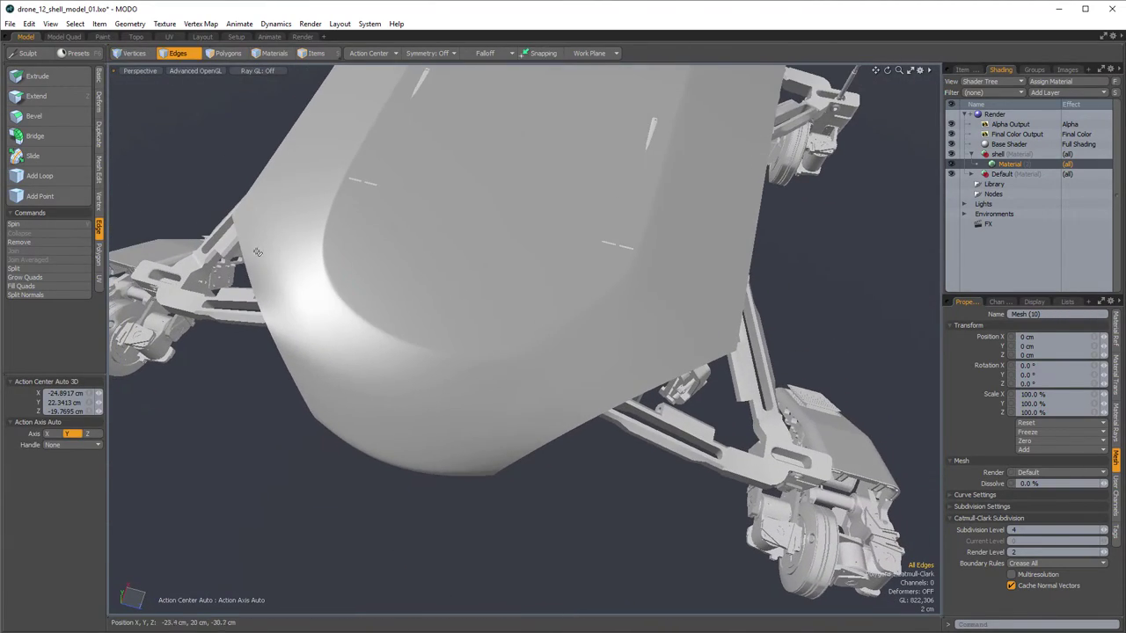
- Move the single vertex on the shell's outer side border near the nose to even out the side outline
alt+drag(309, 279, 327, 279)
key(KP_4)
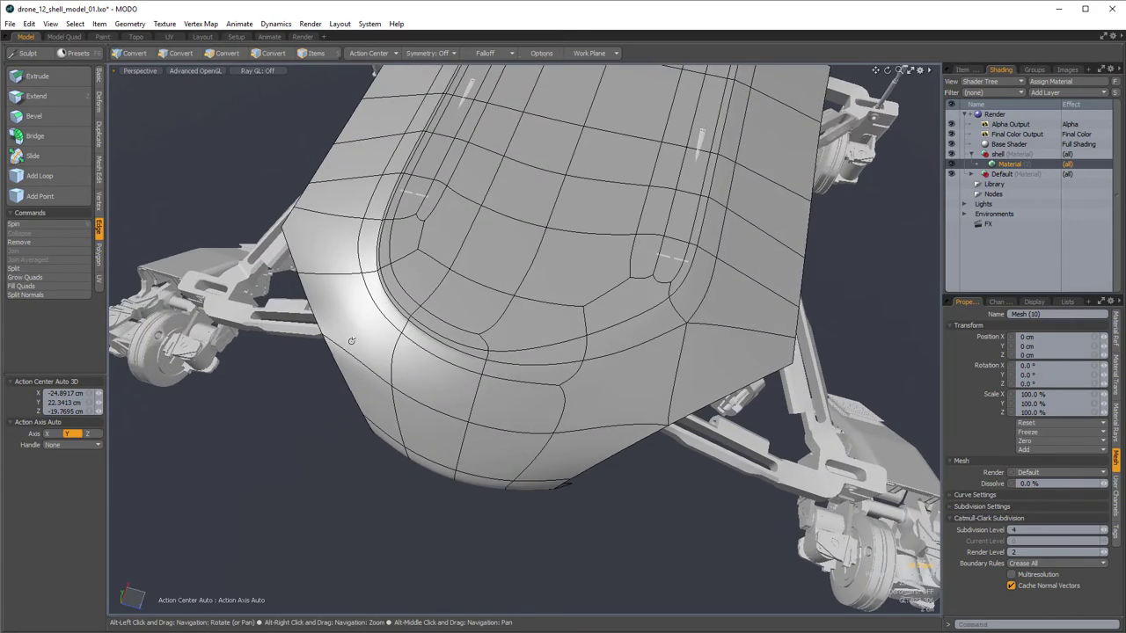
alt+drag(352, 340, 453, 293)
alt+drag(279, 354, 371, 274)
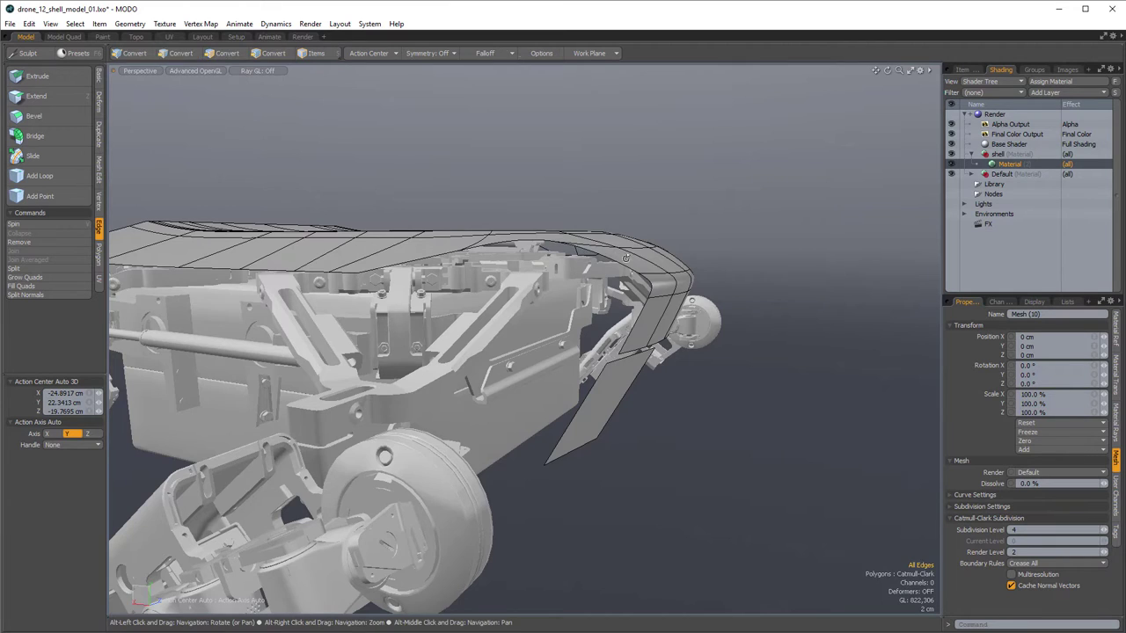
mouse_move(584, 252)
alt+mouse_down()
mouse_move(627, 291)
mouse_move(572, 257)
alt+mouse_up()
key(space)
key(space)
click(569, 255)
key(w)
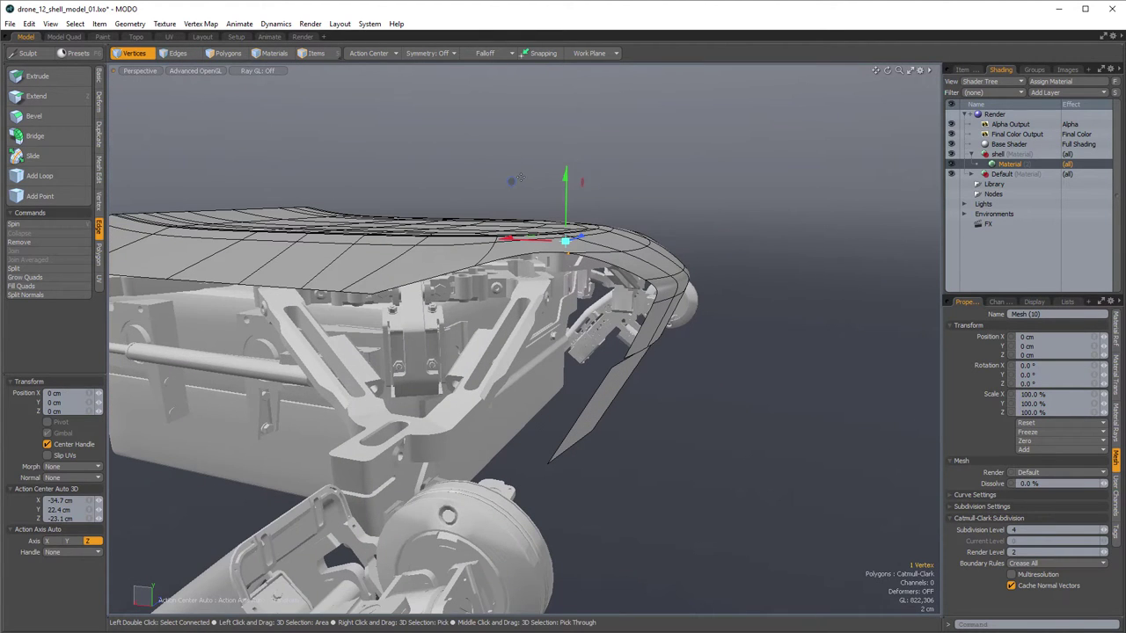
drag(567, 243, 589, 271)
- Cut away the unedited half of the shell and select all connected polygons of the remaining half
alt+drag(672, 267, 456, 377)
key(space)
alt+drag(308, 357, 393, 388)
click(235, 52)
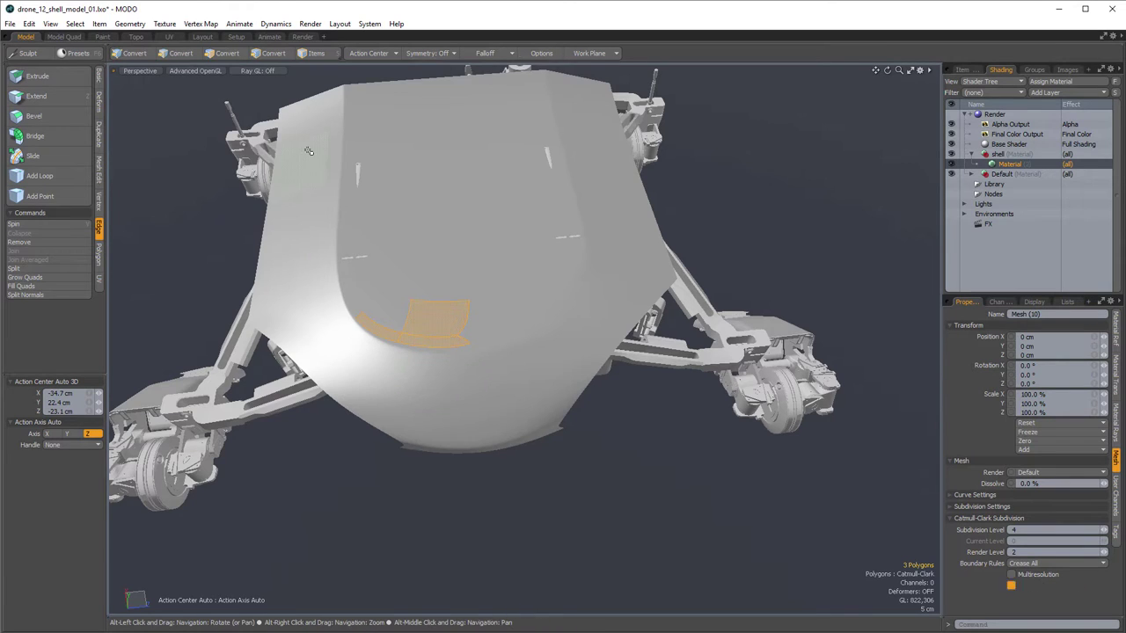
mouse_move(307, 151)
alt+mouse_down()
mouse_move(306, 184)
mouse_move(294, 148)
mouse_move(294, 186)
mouse_move(305, 154)
alt+mouse_up()
alt+middle_drag(562, 334, 564, 313)
alt+drag(563, 312, 567, 253)
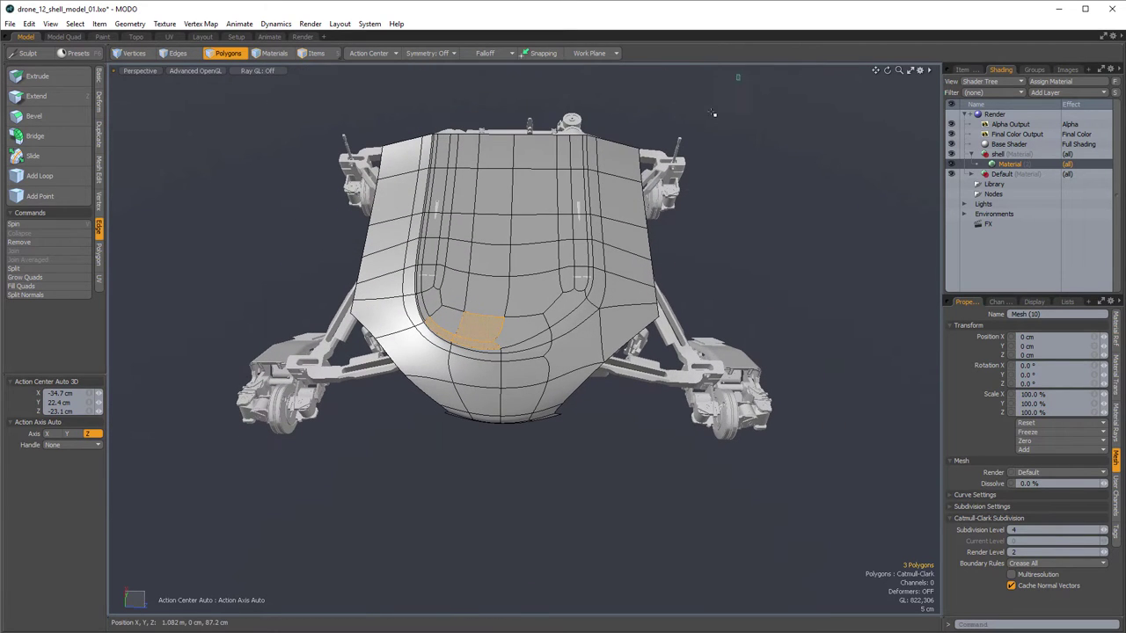
middle_drag(713, 112, 487, 489)
key(ctrl+x)
double_click(460, 270)
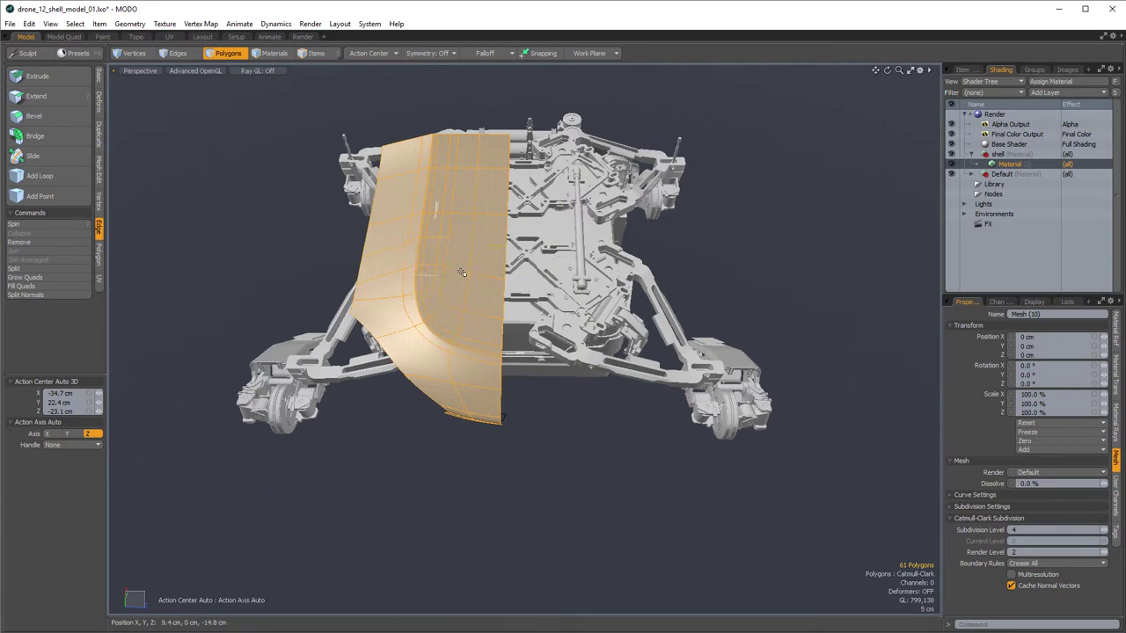
- Try to mirror the selected shell half along Z about a freely placed centre
key(ctrl+1)
click(595, 323)
click(567, 303)
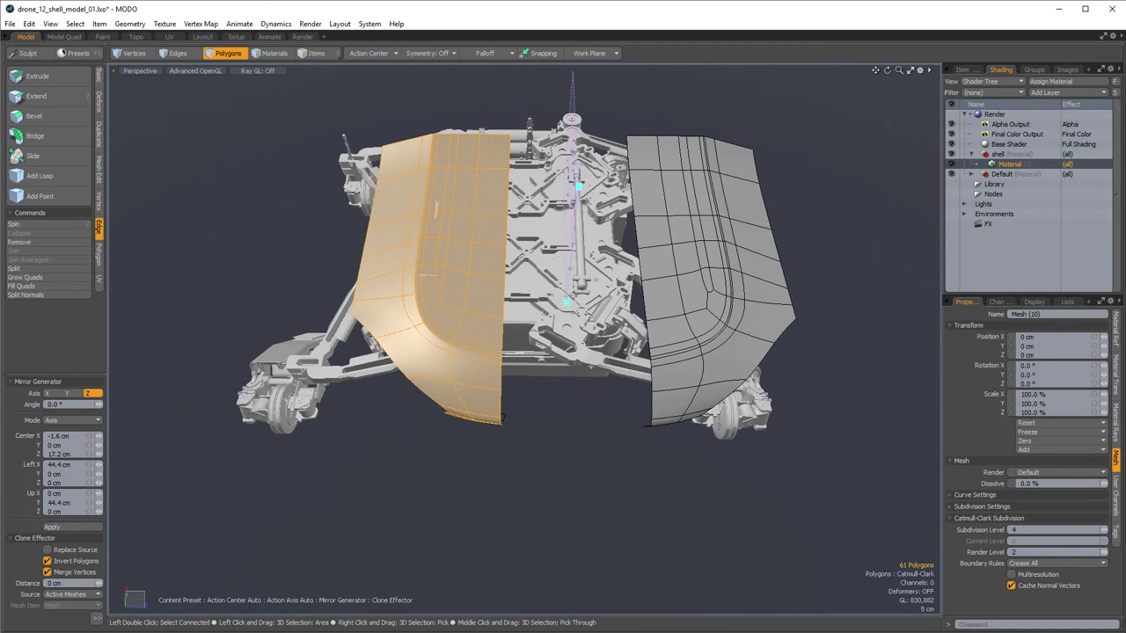
key(ctrl+z)
- Set the action center to Origin and mirror the selected shell half across the Z axis
click(391, 54)
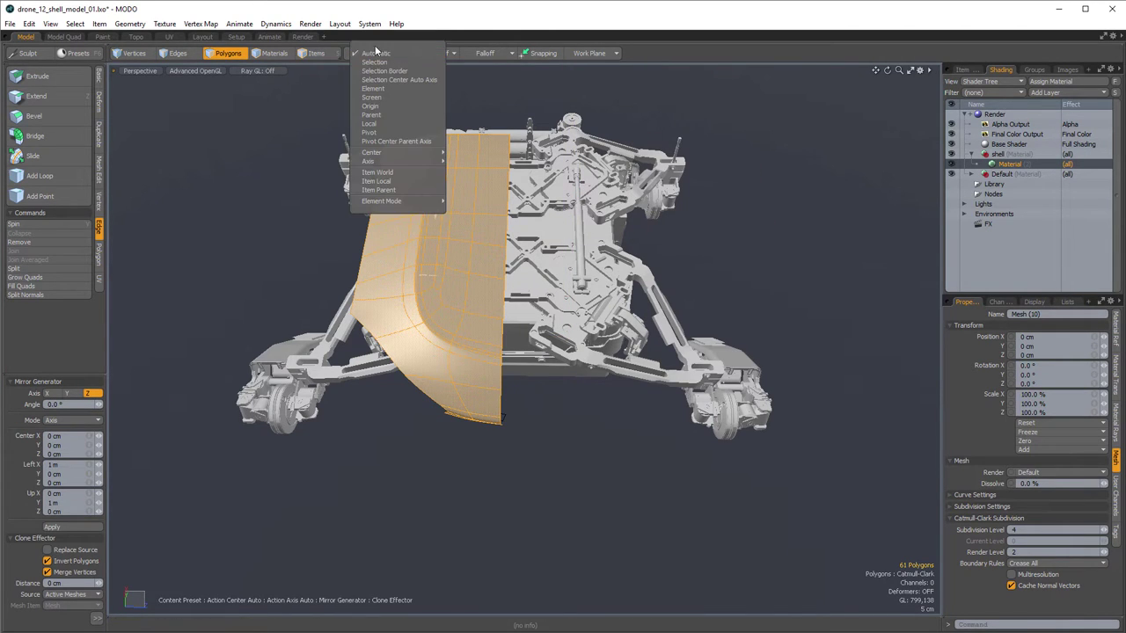
click(385, 108)
key(ctrl+1)
click(551, 256)
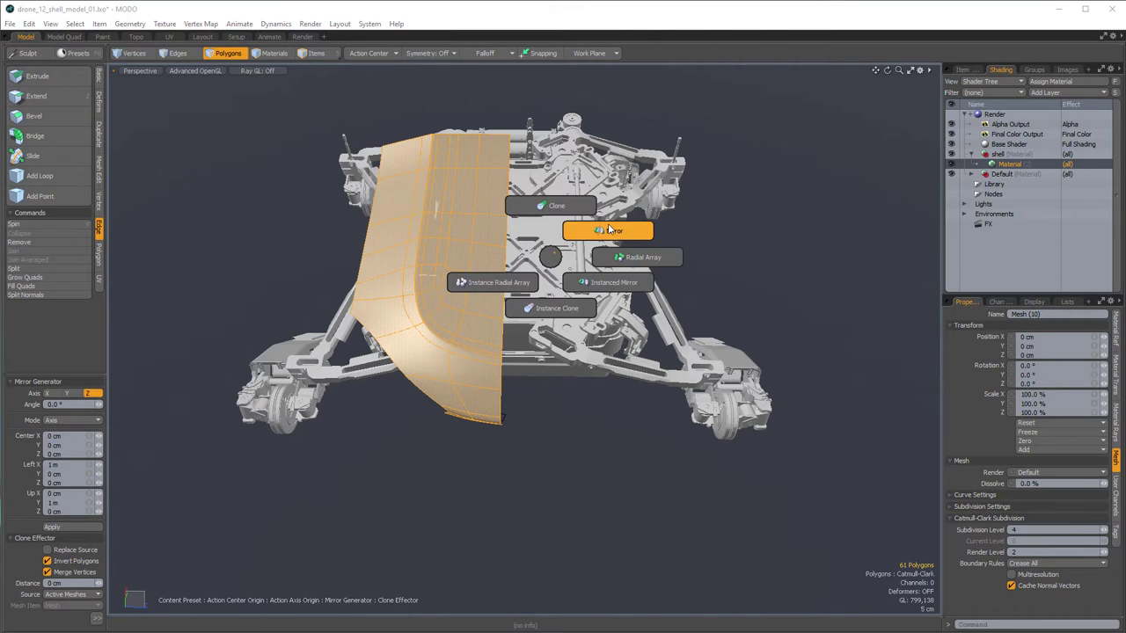
click(611, 231)
click(608, 232)
key(q)
click(764, 302)
- Select the rectangular flap polygon below the nose and mirror it to the other side of the shell
alt+drag(764, 302, 686, 347)
key(KP_7)
alt+drag(784, 321, 592, 323)
key(KP_7)
key(KP_7)
alt+right_drag(592, 323, 587, 323)
alt+drag(588, 323, 526, 250)
click(552, 305)
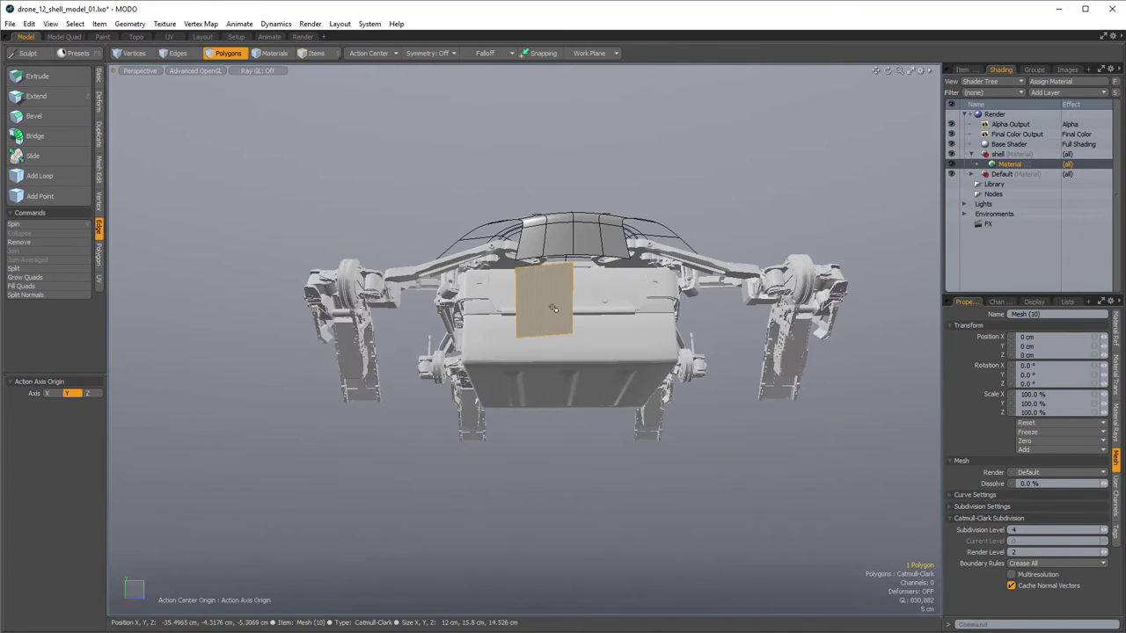
key(ctrl+space)
click(649, 337)
key(space)
key(alt+d)
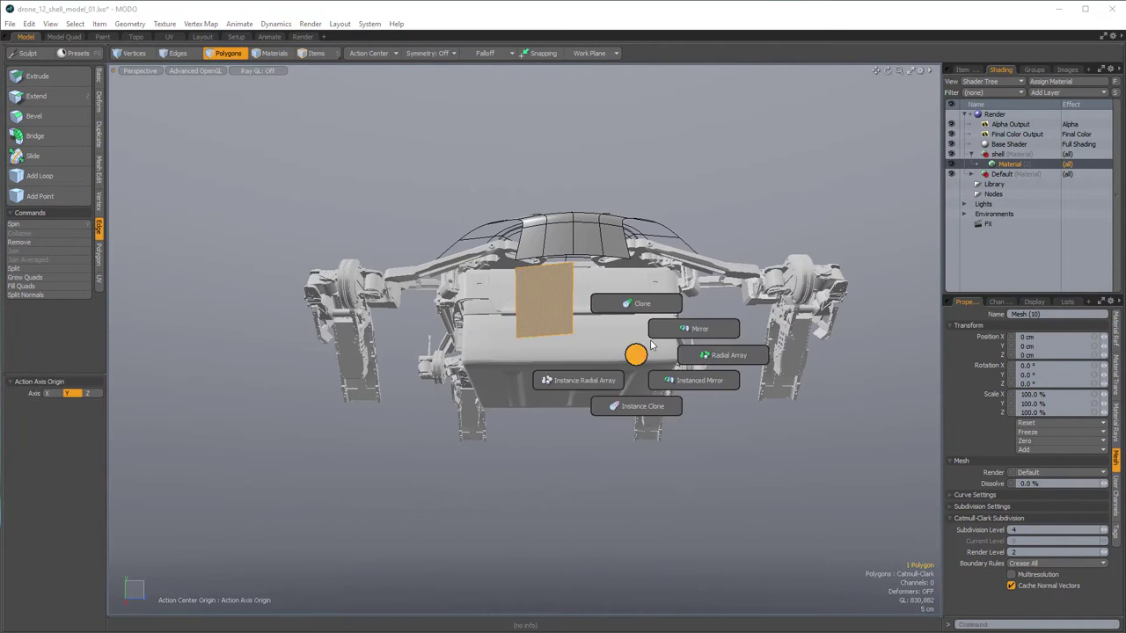
click(679, 332)
click(602, 286)
key(space)
click(702, 226)
- Delete the strip of five polygons covering the piston groove on one half of the shell
alt+drag(702, 226, 607, 362)
mouse_move(420, 263)
alt+mouse_down()
mouse_move(666, 314)
mouse_move(673, 334)
mouse_move(585, 314)
mouse_move(699, 312)
mouse_move(809, 347)
mouse_move(621, 377)
mouse_move(549, 307)
mouse_move(534, 353)
mouse_move(514, 290)
mouse_move(434, 159)
alt+mouse_up()
key(KP_4)
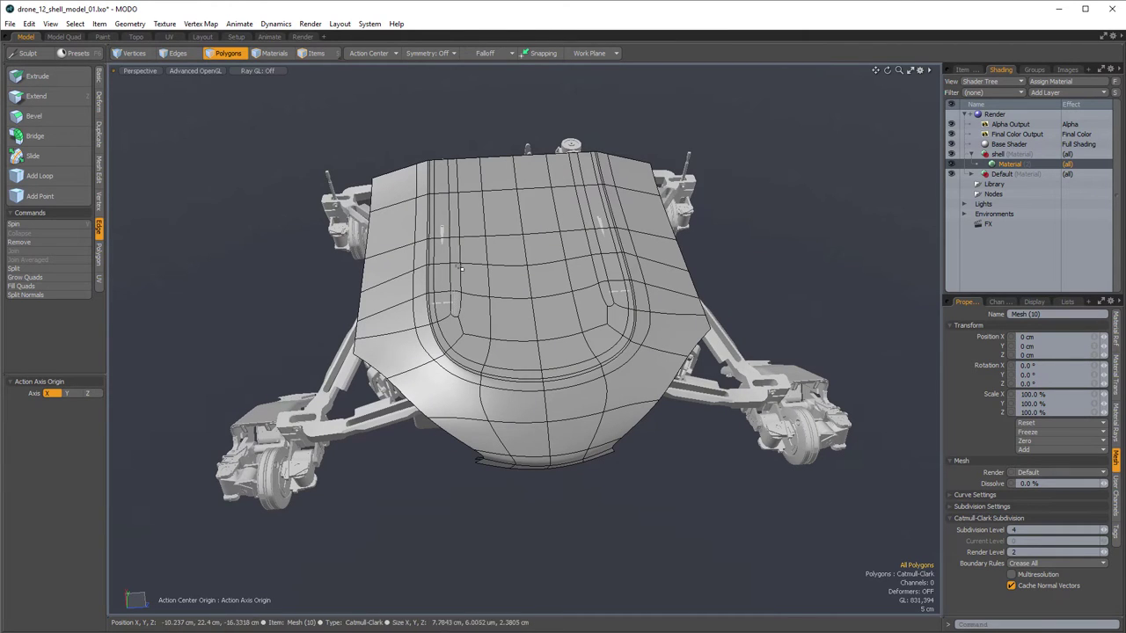
click(442, 179)
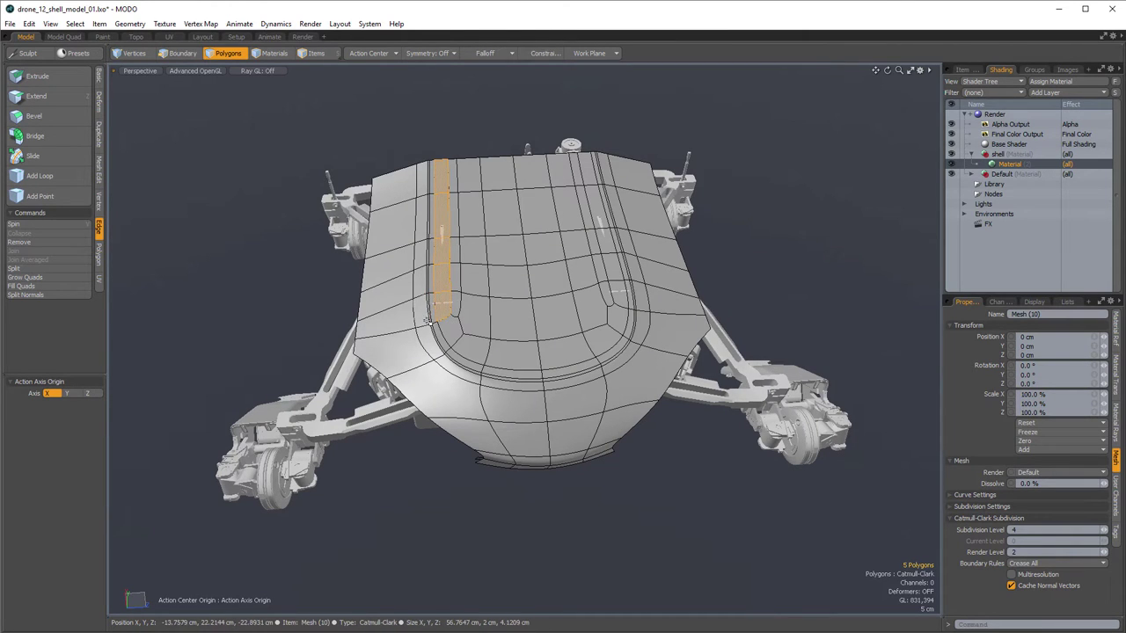
key(Delete)
alt+drag(431, 318, 453, 338)
alt+drag(482, 230, 508, 225)
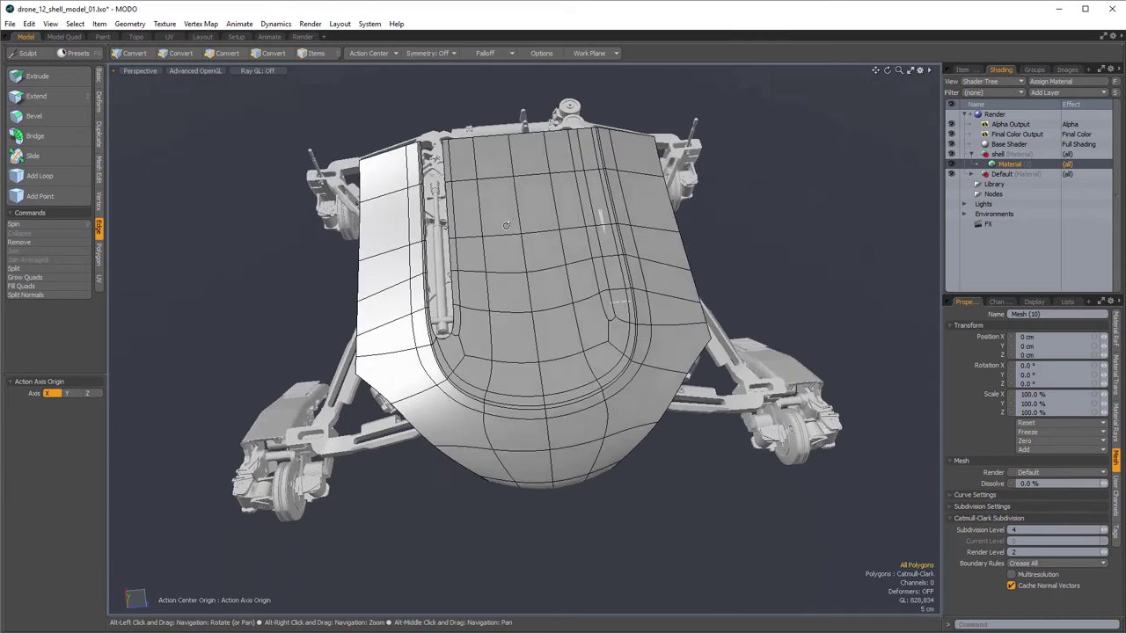
alt+drag(508, 226, 580, 199)
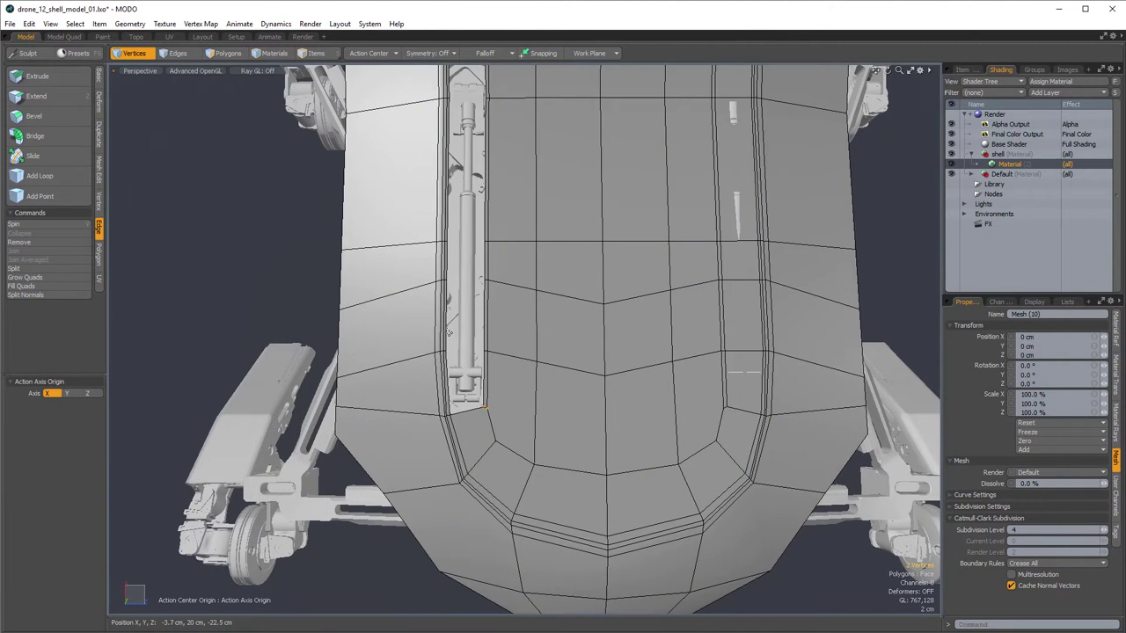
- Try to flatten the groove opening's outer lengthwise edges by scaling them to 0% in Z with the automatic action center
click(175, 55)
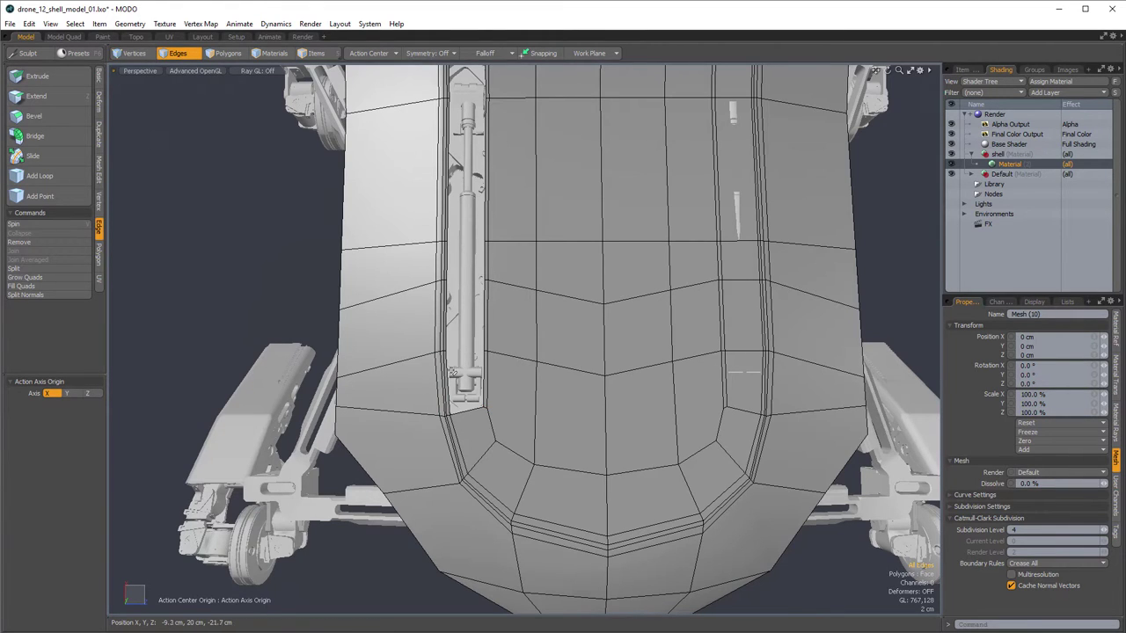
click(449, 371)
shift+click(450, 248)
alt+shift+drag(486, 232, 501, 340)
key(Up)
key(Up)
alt+shift+drag(522, 420, 527, 369)
key(r)
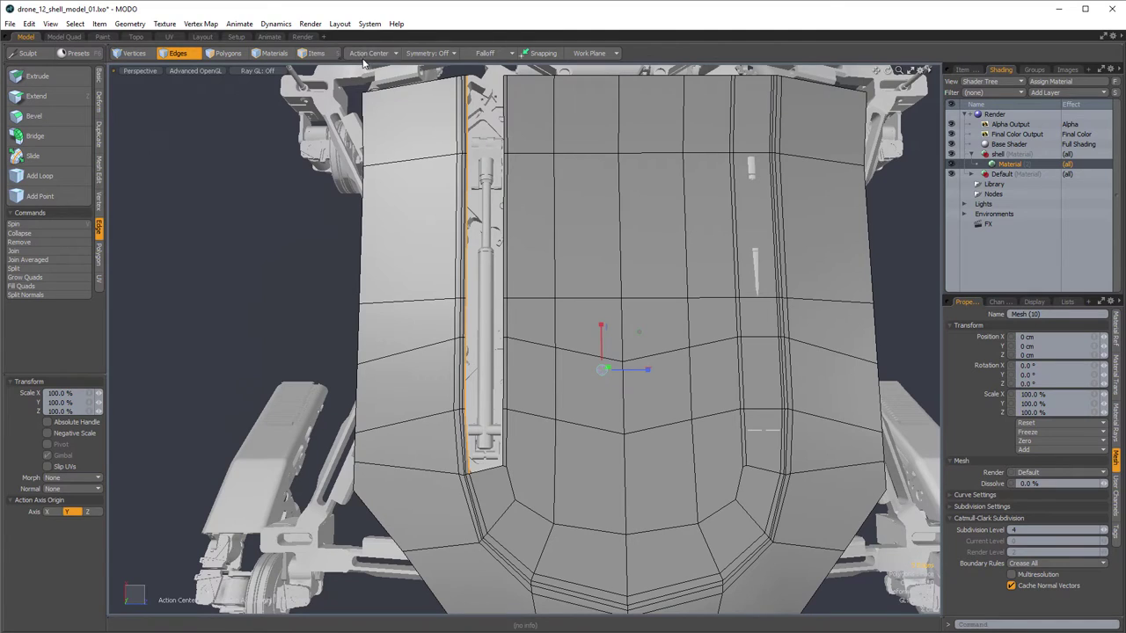
click(363, 63)
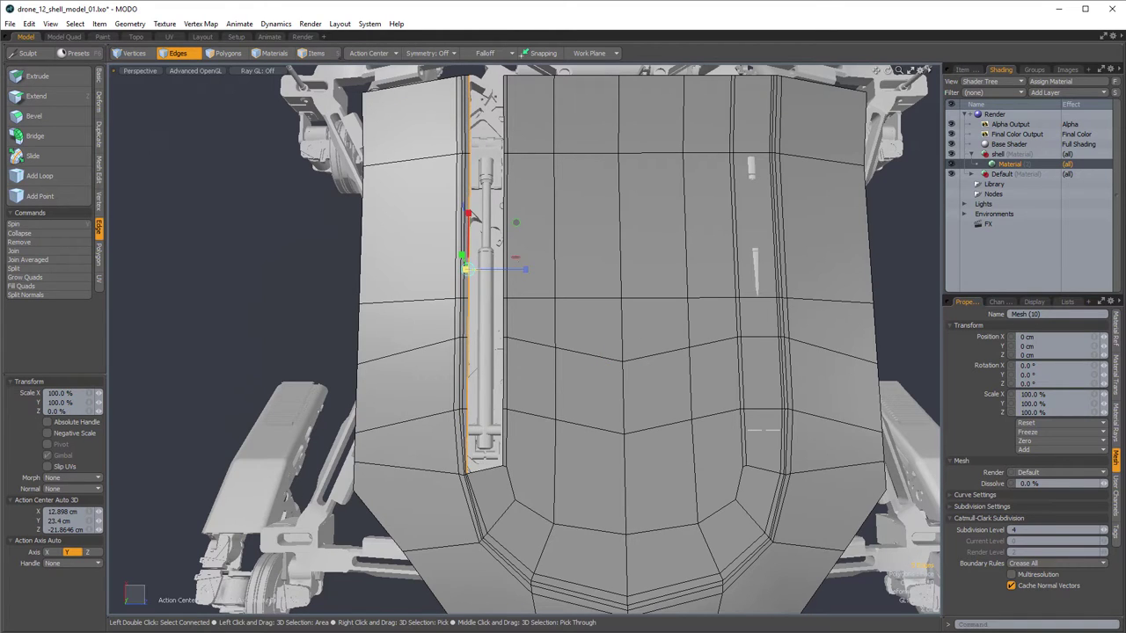
key(ctrl+z)
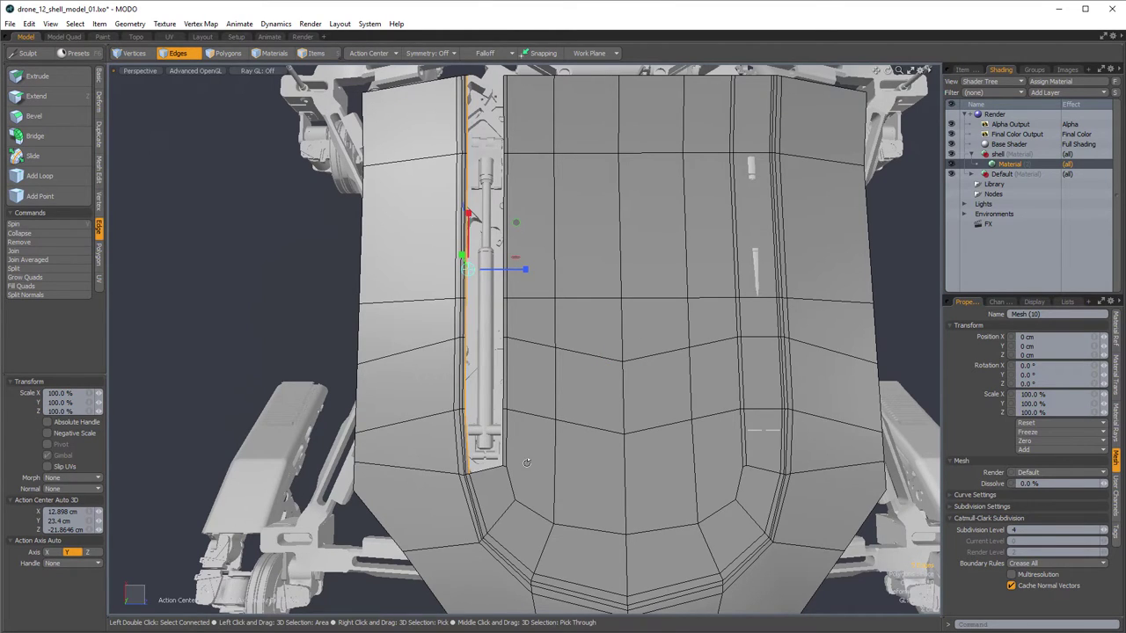
- Select the five edges across the groove opening's front end and scale them flat in X
alt+shift+drag(579, 458, 594, 388)
drag(478, 421, 456, 421)
key(r)
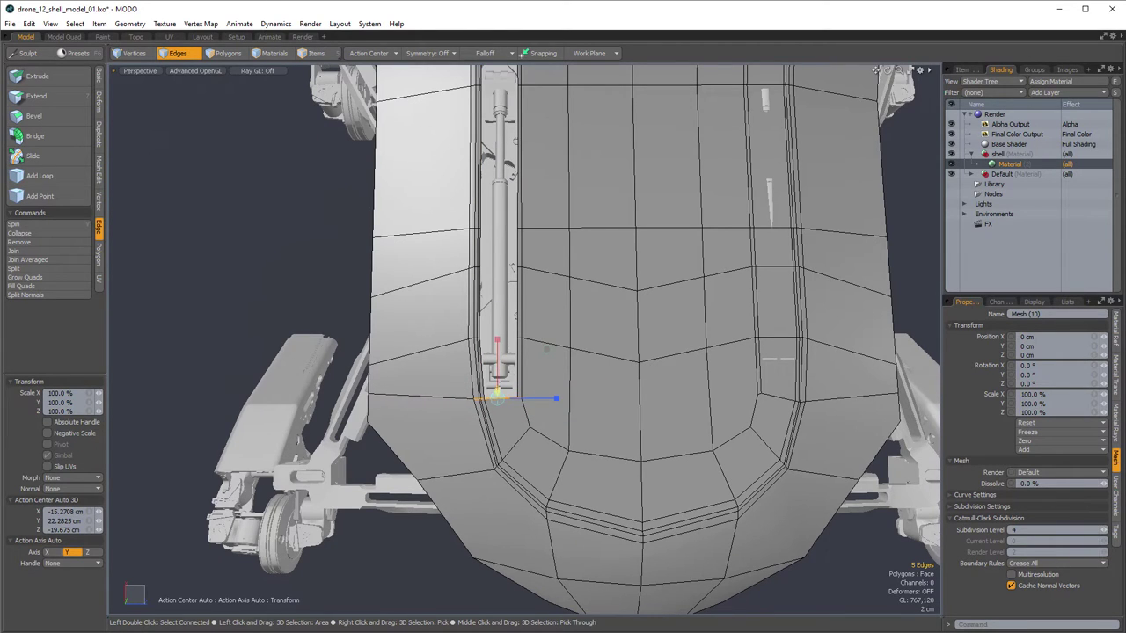
alt+drag(593, 328, 528, 411)
- Move the three edges at the groove opening's outer front corner by -6 mm in Z
key(space)
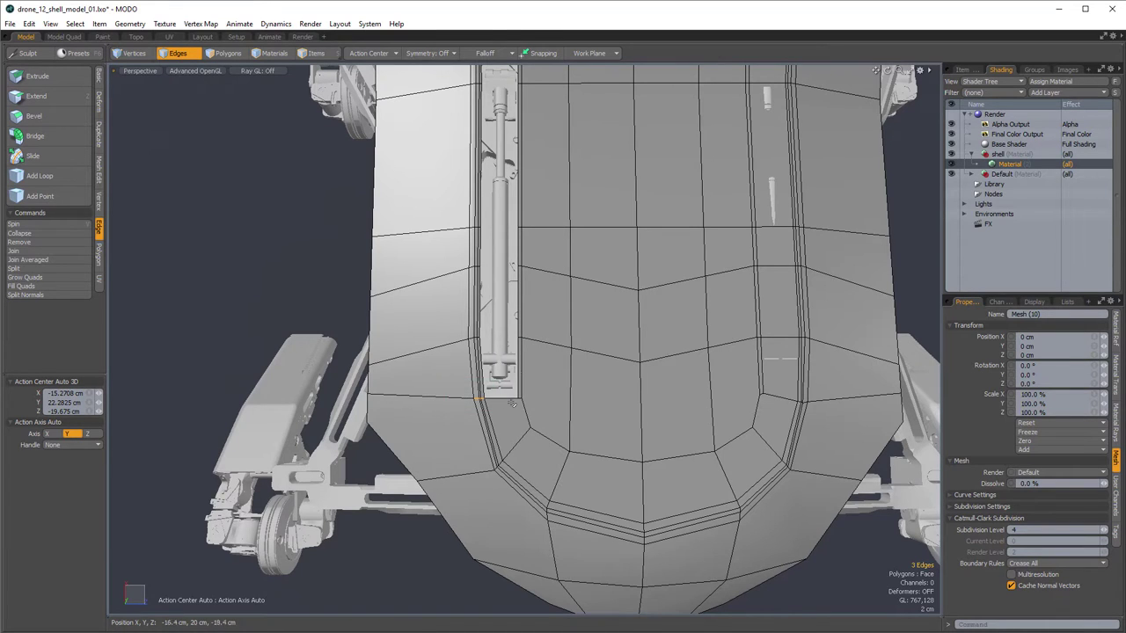
key(w)
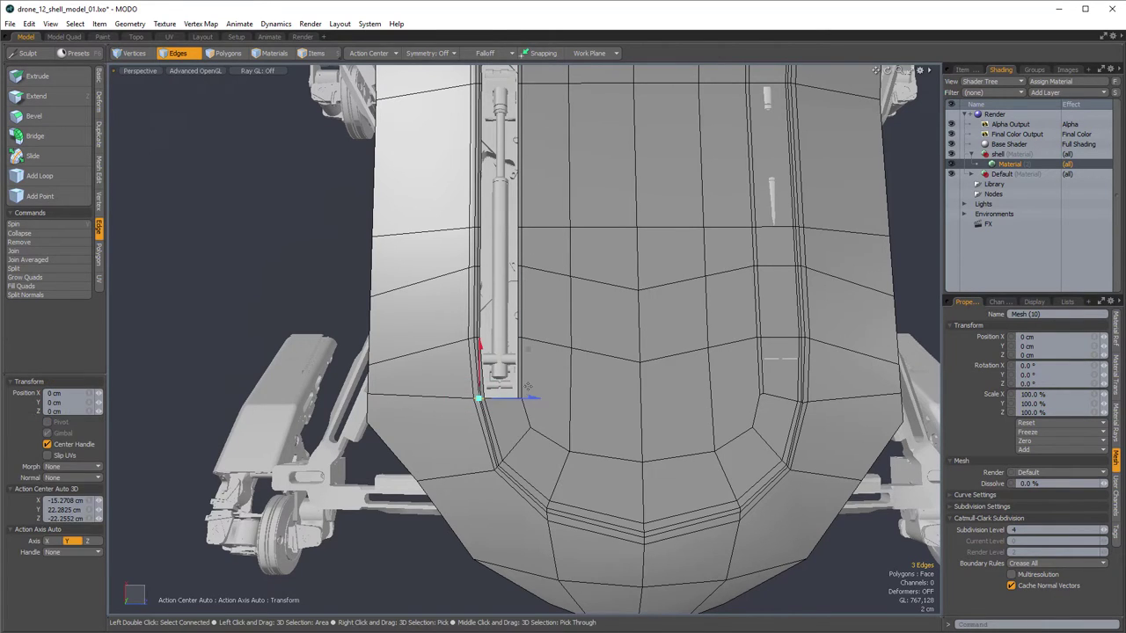
drag(531, 401, 522, 401)
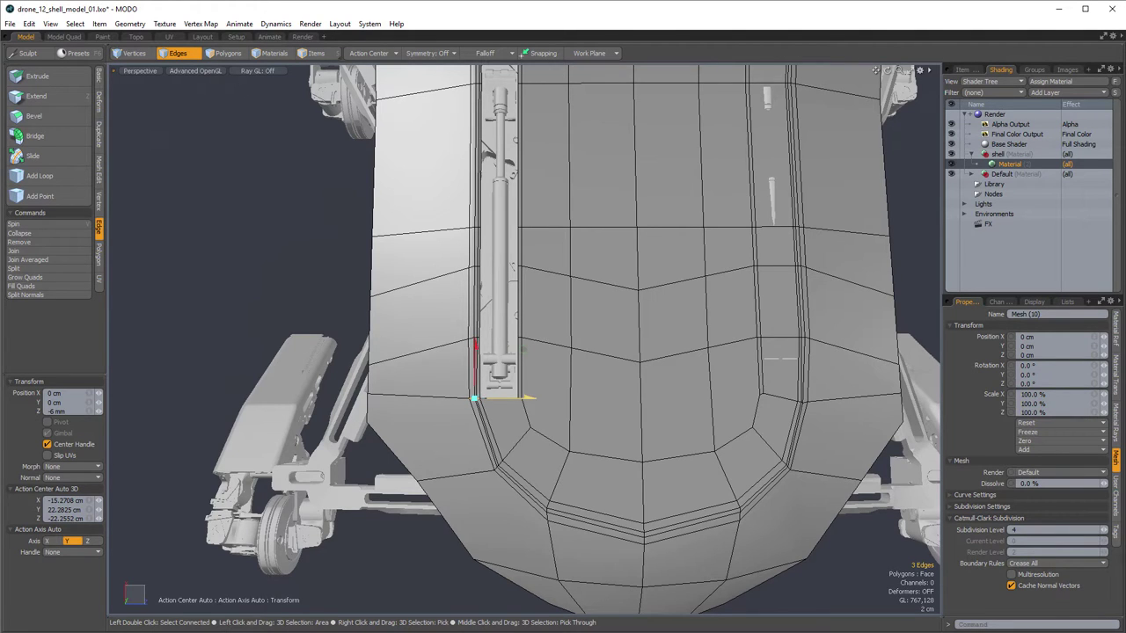
- Select the innermost edge row of the recess border beside the slot's straight side and scale it flat along Z
key(space)
key(Escape)
scroll(485, 363, up, 4)
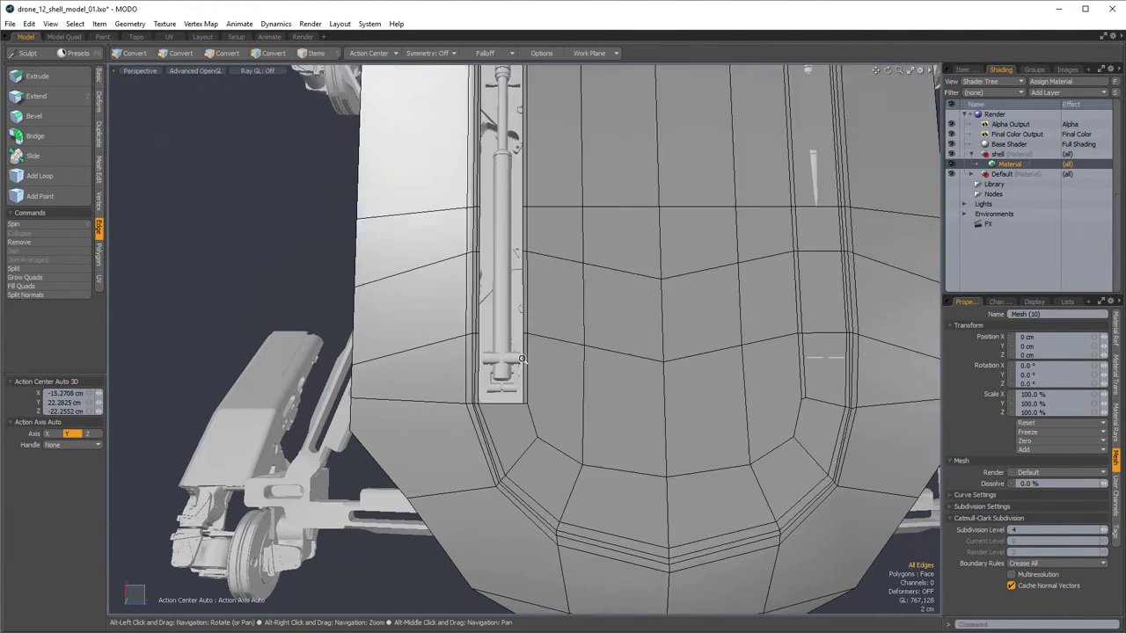
double_click(473, 360)
scroll(563, 400, down, 5)
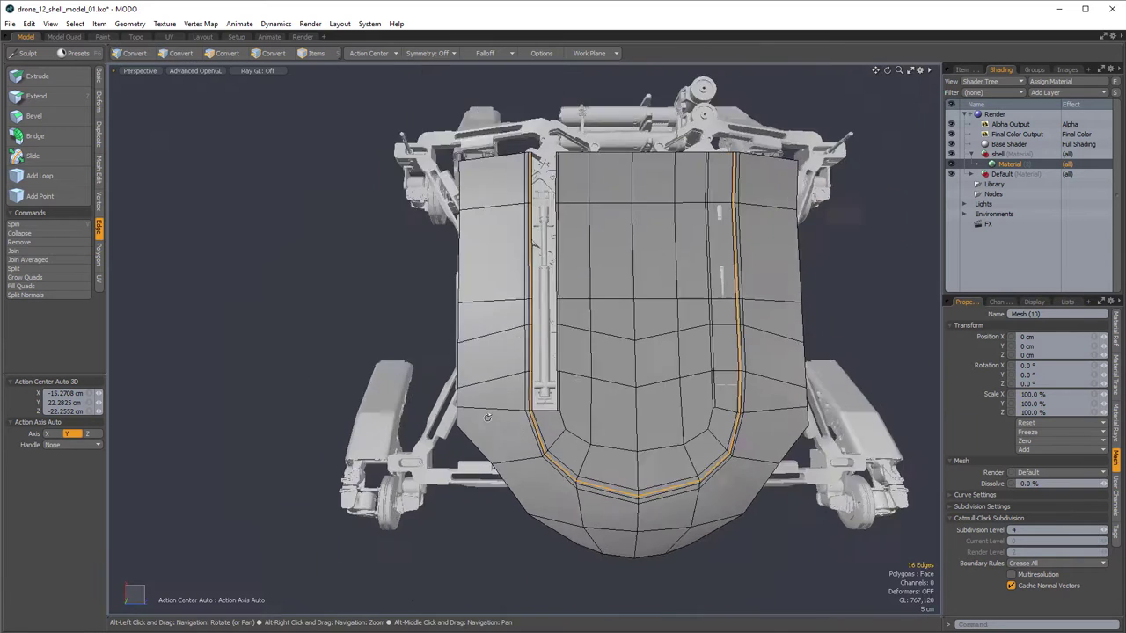
ctrl+right_drag(857, 385, 462, 533)
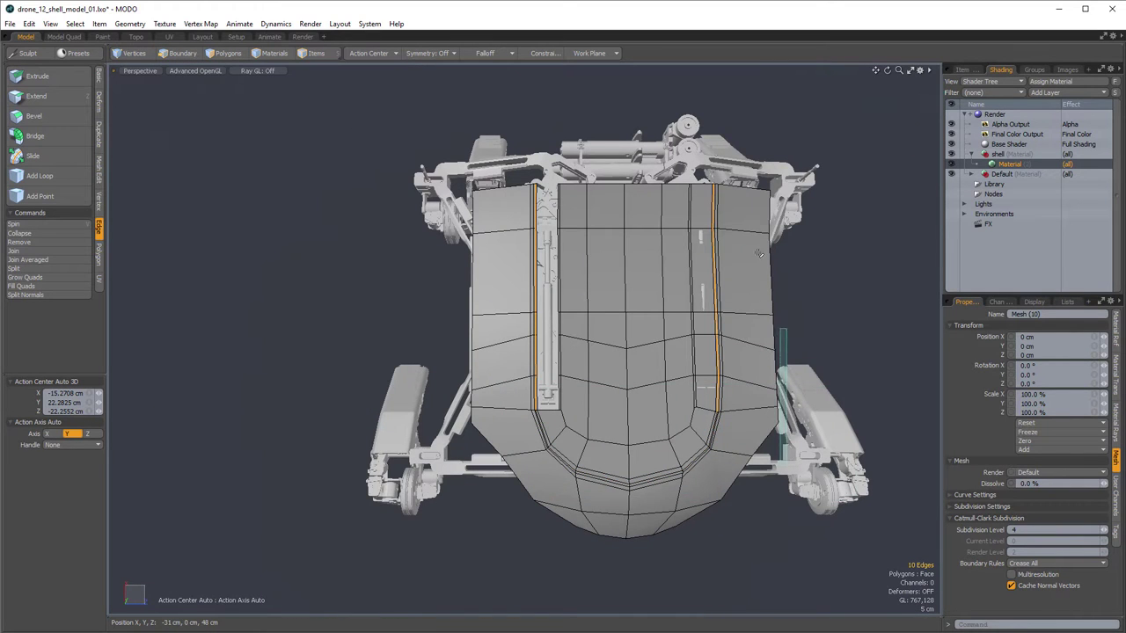
ctrl+right_drag(759, 253, 691, 115)
scroll(572, 299, up, 4)
key(r)
alt+shift+drag(569, 298, 586, 267)
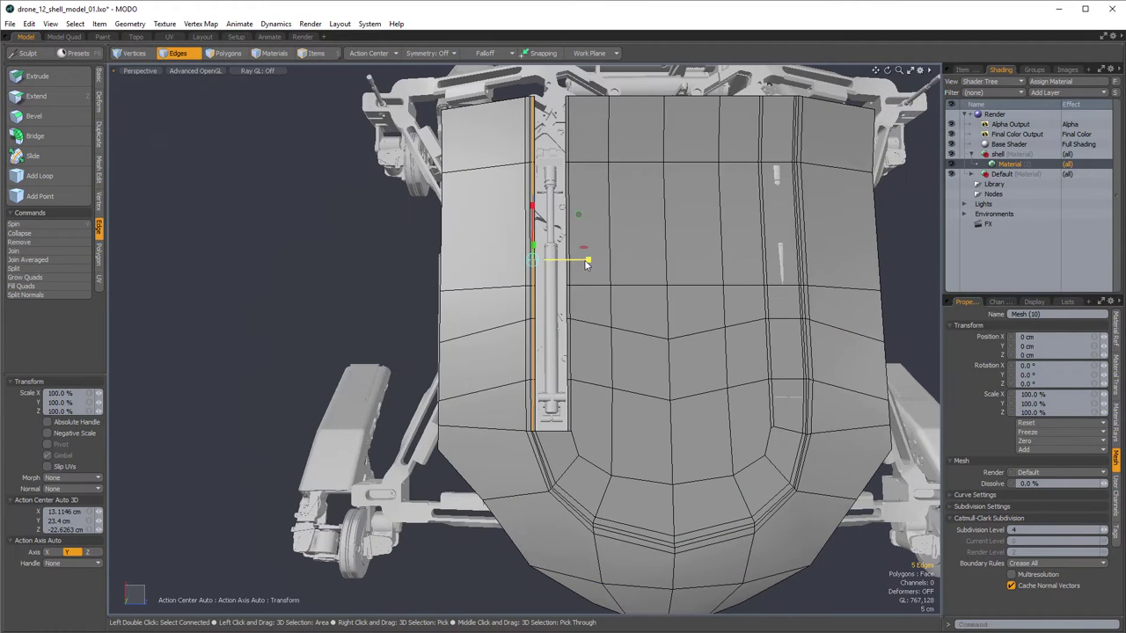
key(space)
- Reduce the middle border loop to its five straight edges beside the slot and scale them flat along Z
double_click(531, 302)
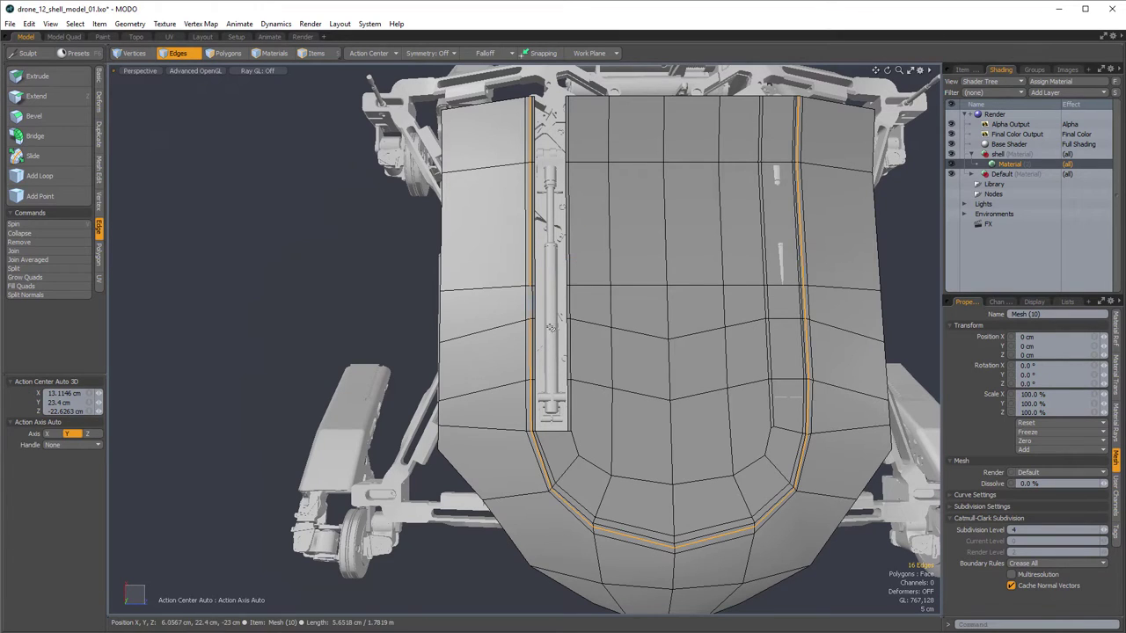
ctrl+right_drag(877, 82, 669, 557)
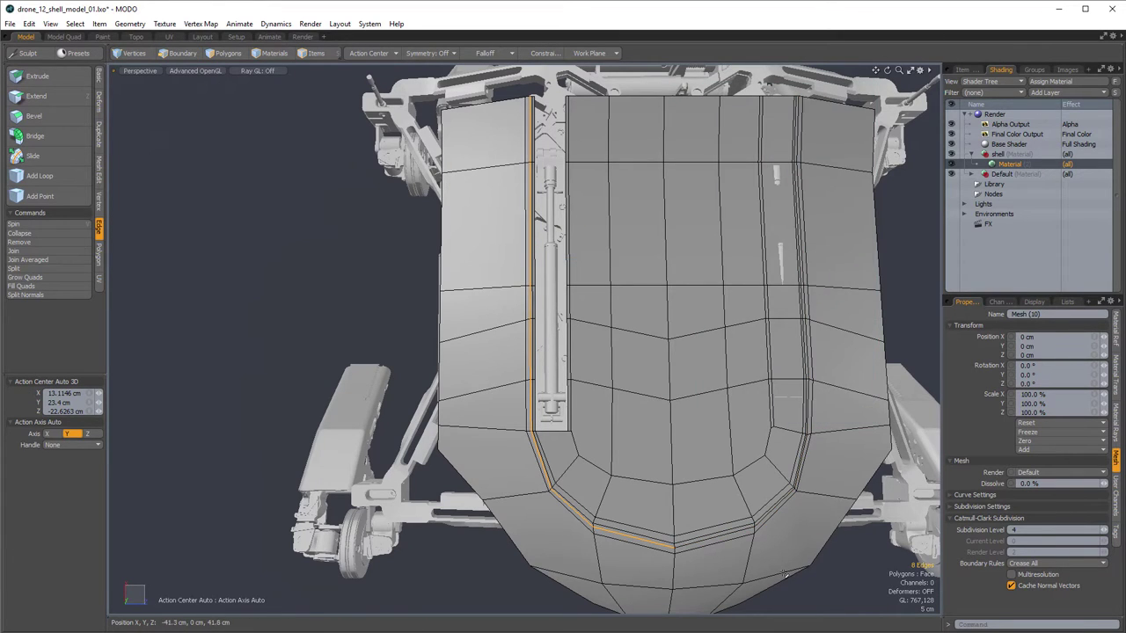
ctrl+right_drag(860, 562, 387, 421)
key(r)
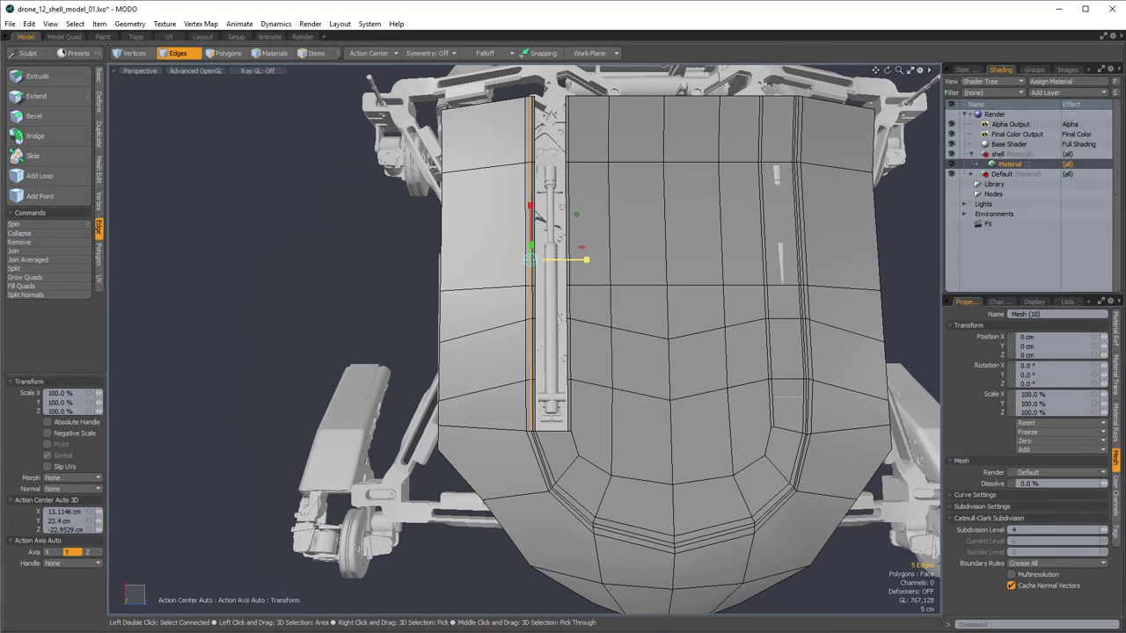
key(space)
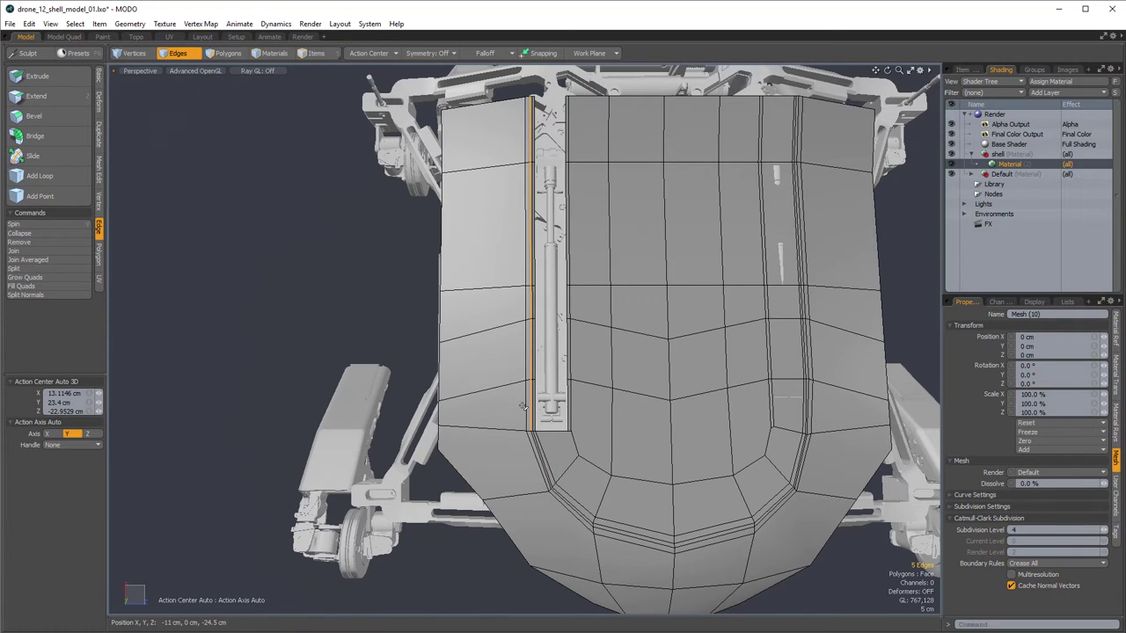
- Straighten the outermost border row beside the slot by scaling it along Z, and check the shell with Catmull-Clark smoothing
click(523, 406)
ctrl+click(548, 340)
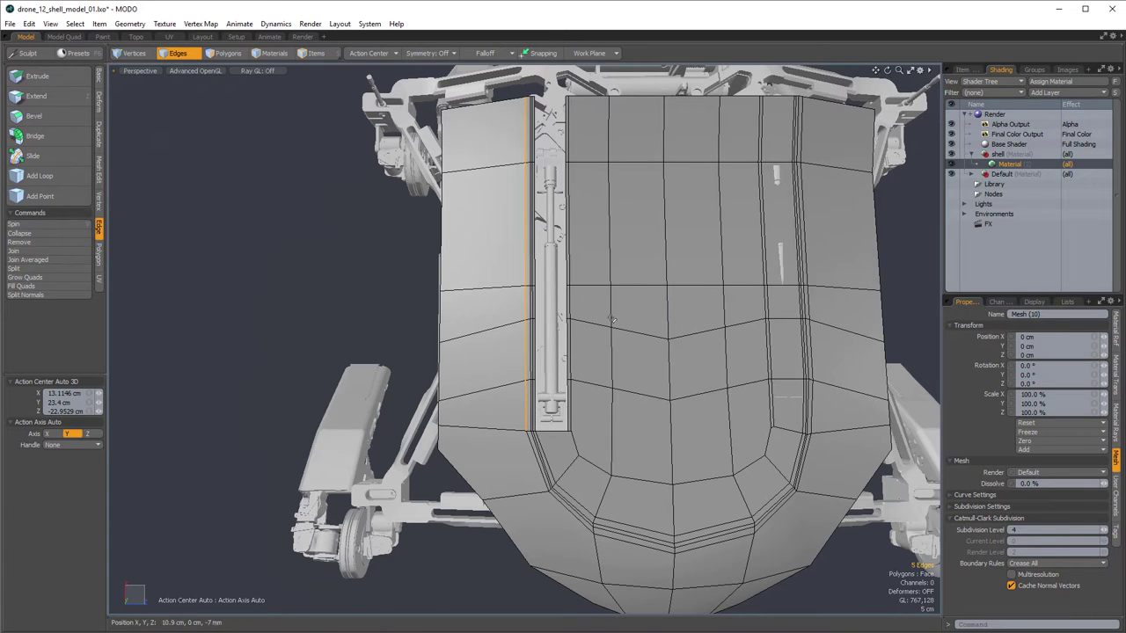
key(r)
key(space)
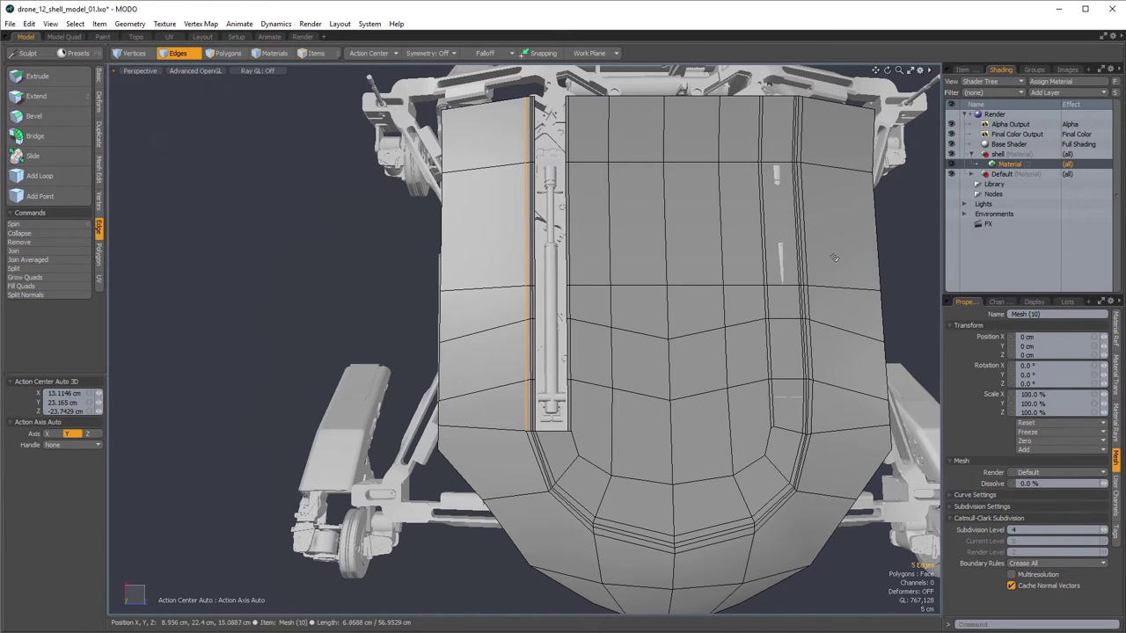
click(911, 301)
key(shift+Tab)
alt+drag(833, 314, 513, 341)
key(shift+Tab)
- Move the short cross edges on both sides of the slot along X toward the slot's closed end
alt+drag(512, 287, 479, 379)
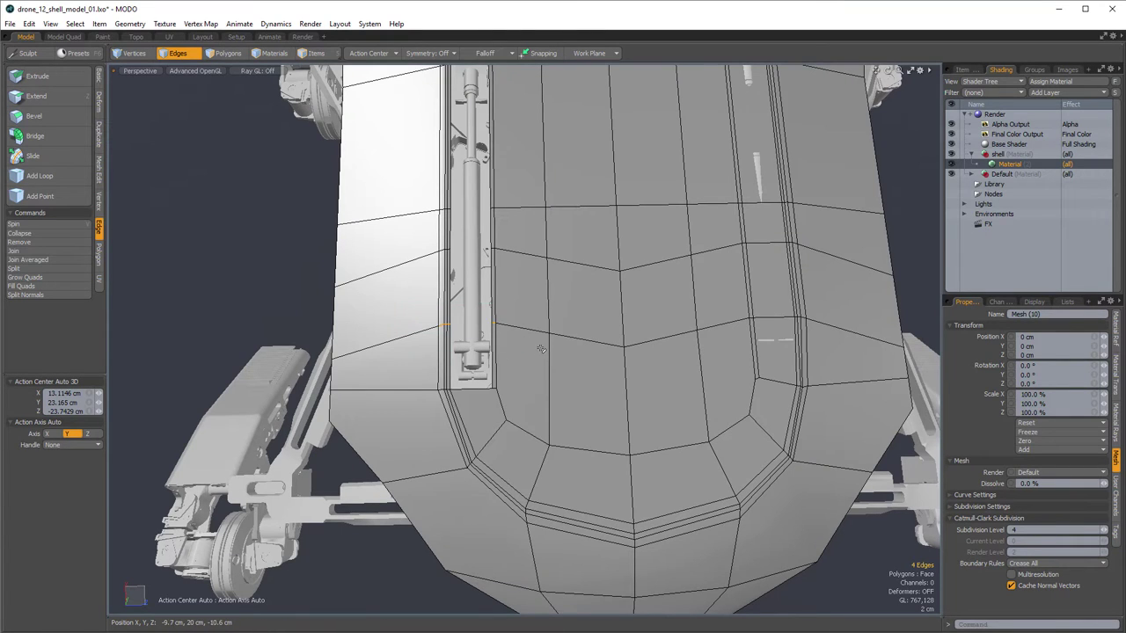
key(w)
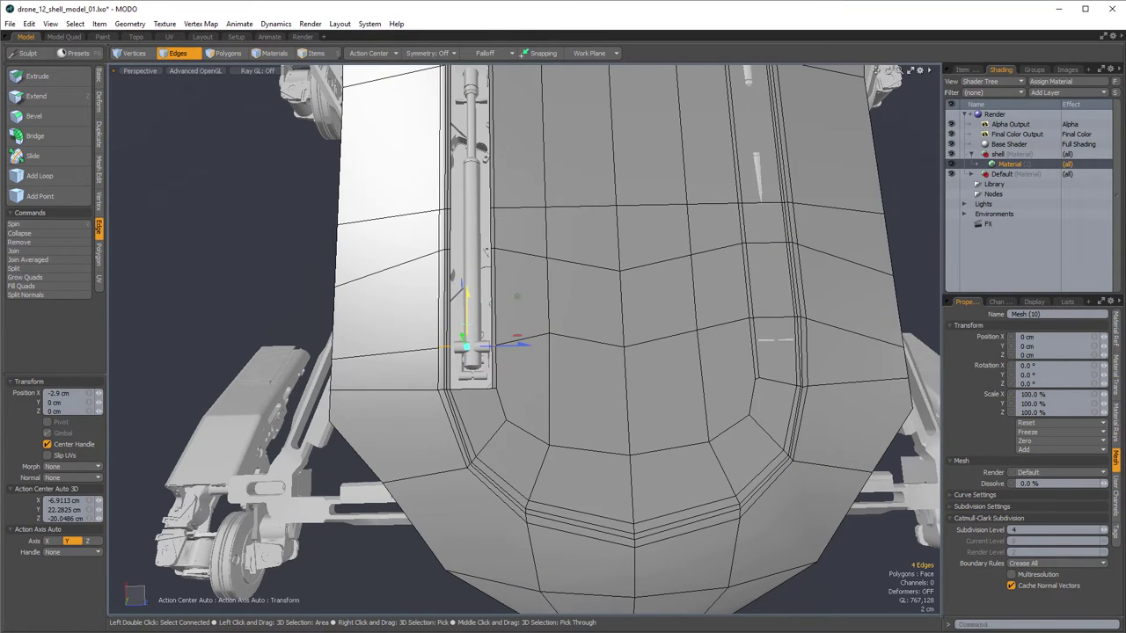
key(ctrl+z)
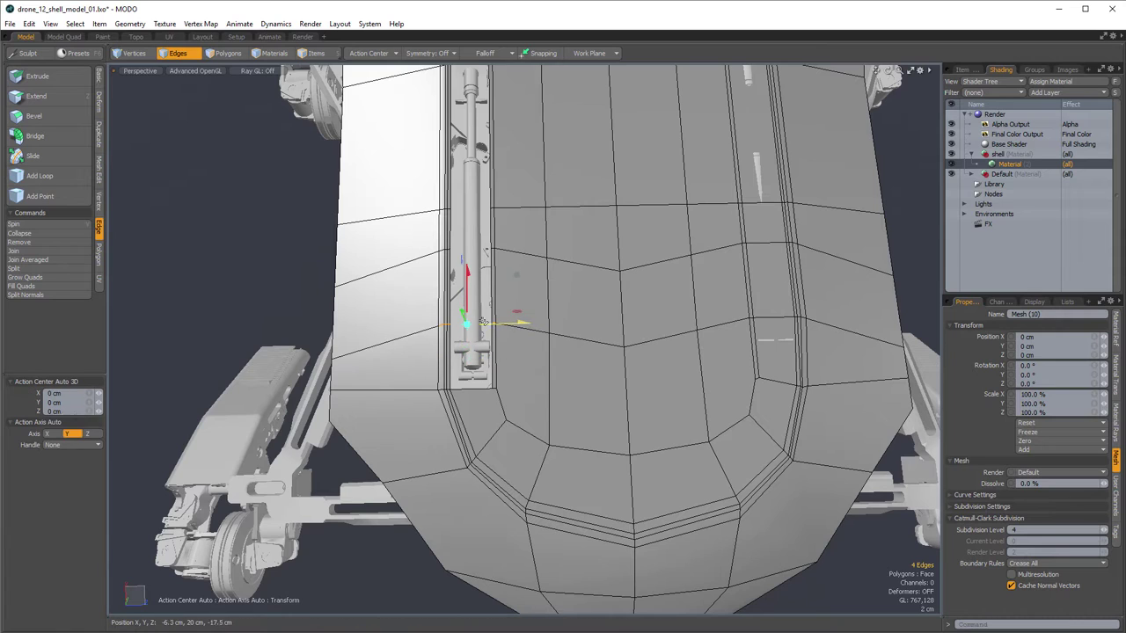
key(w)
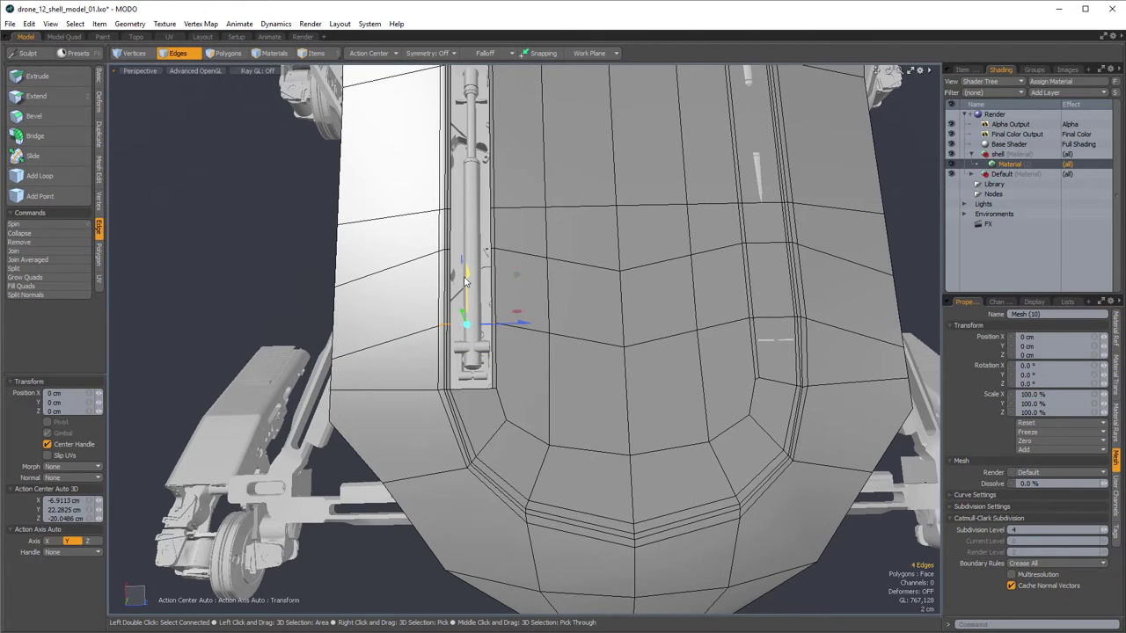
key(q)
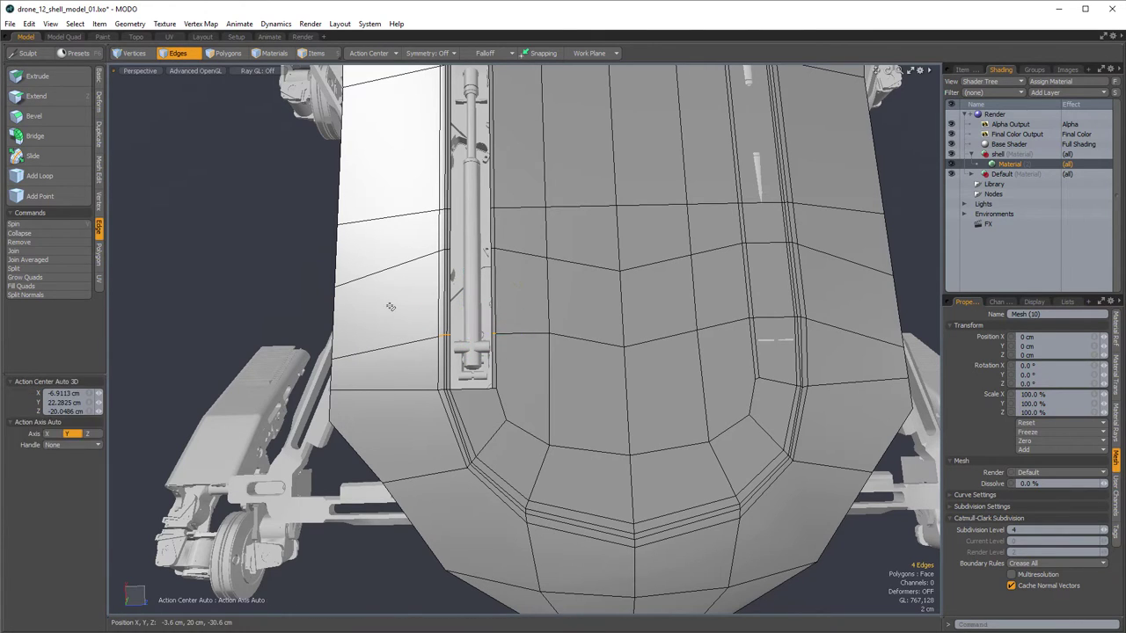
- Scale the five cross edges beside the slot to 0% along X so they line up
drag(576, 354, 577, 355)
key(r)
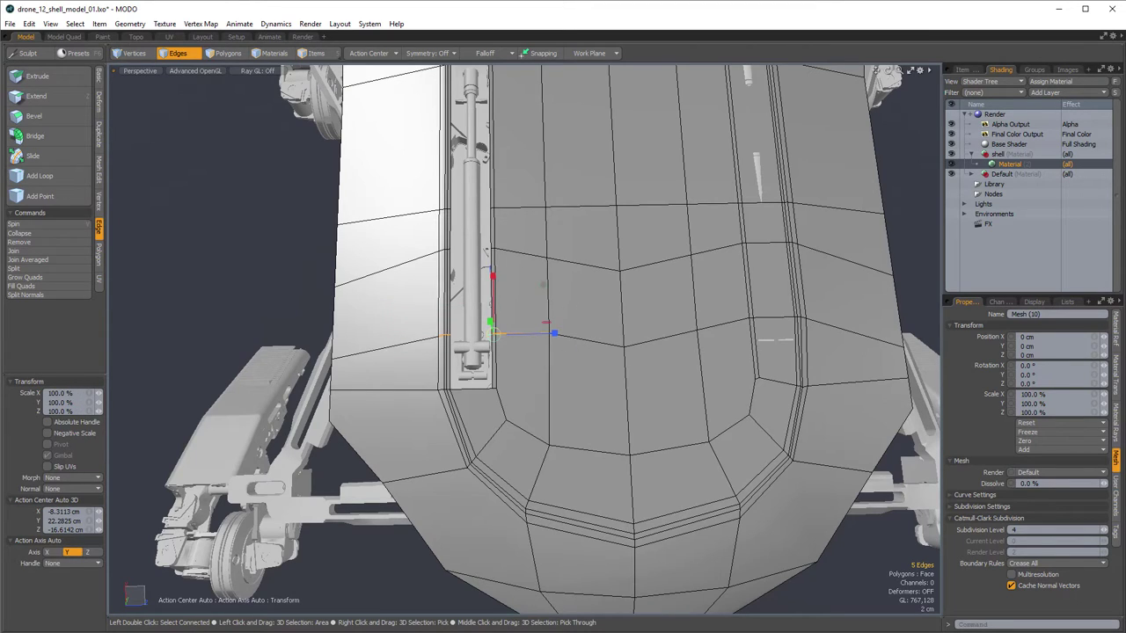
drag(492, 276, 493, 292)
key(ctrl+z)
alt+drag(400, 321, 473, 283)
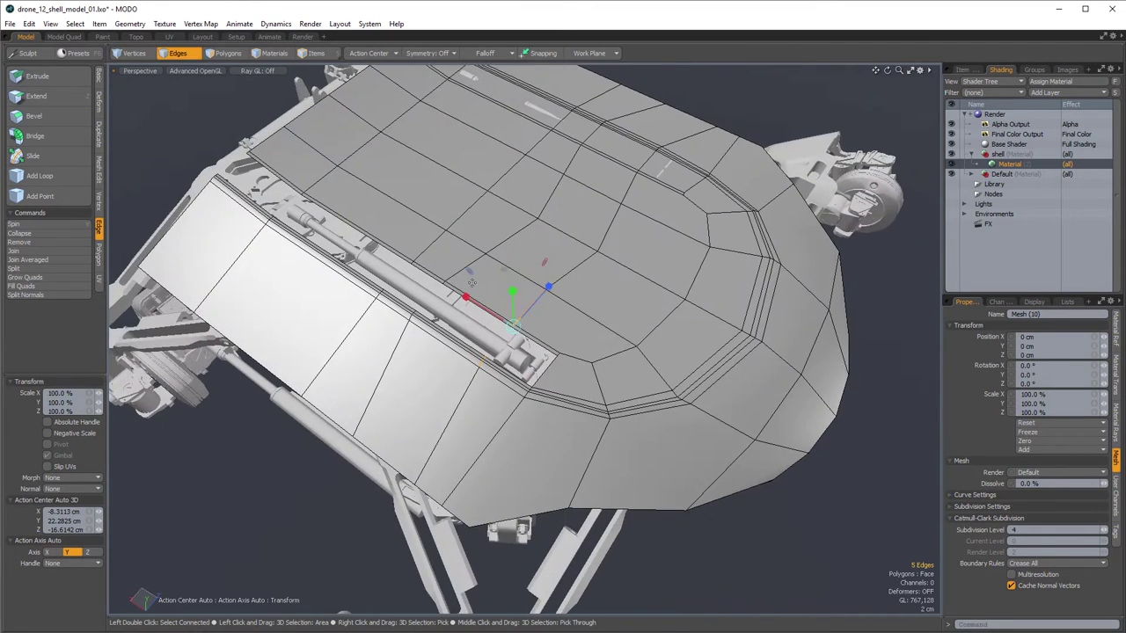
alt+drag(516, 328, 378, 327)
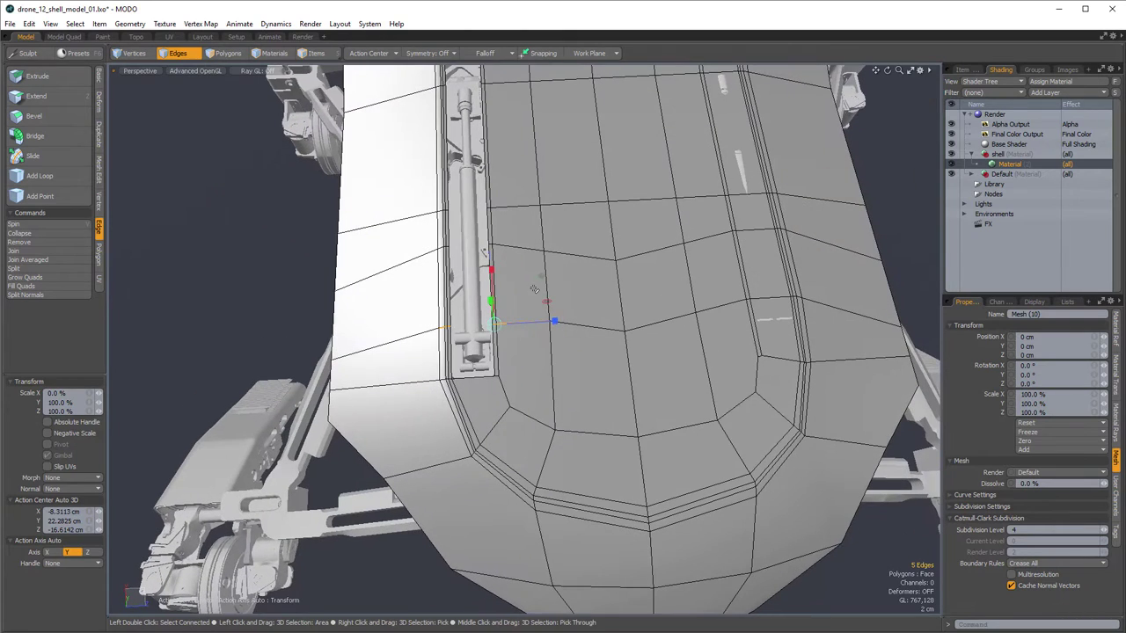
- Move the five aligned cross edges about -2 cm along X toward the slot's closed end
key(w)
key(q)
key(w)
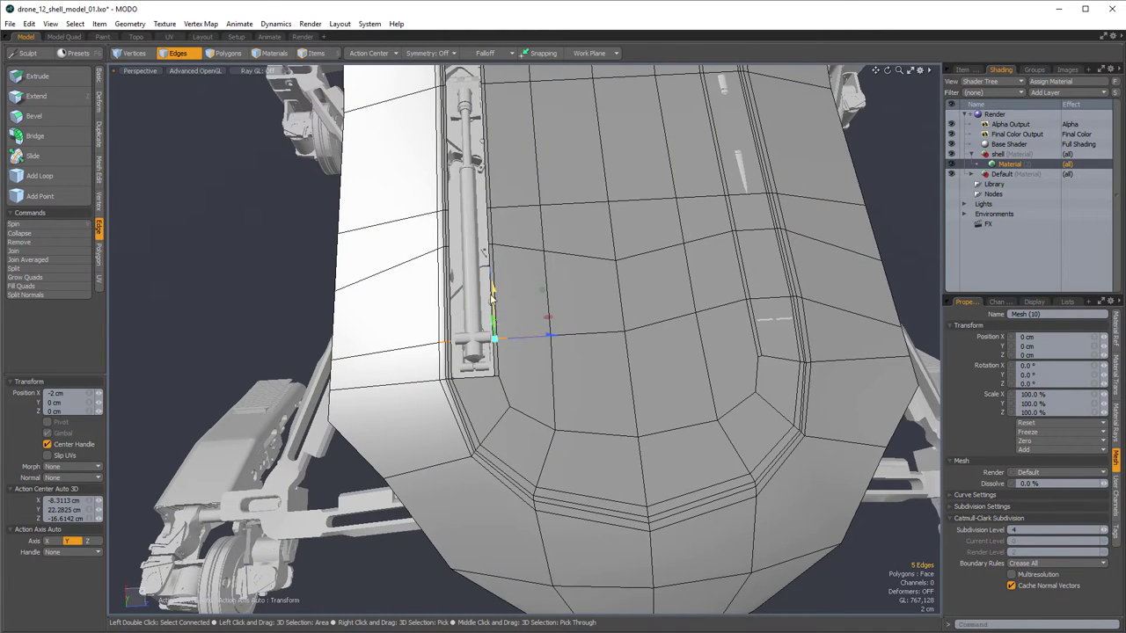
key(q)
- Scale the seven-edge row across the slot straight along X, and check the slot with smoothing on and the wireframe hidden
right_drag(669, 308, 262, 367)
key(r)
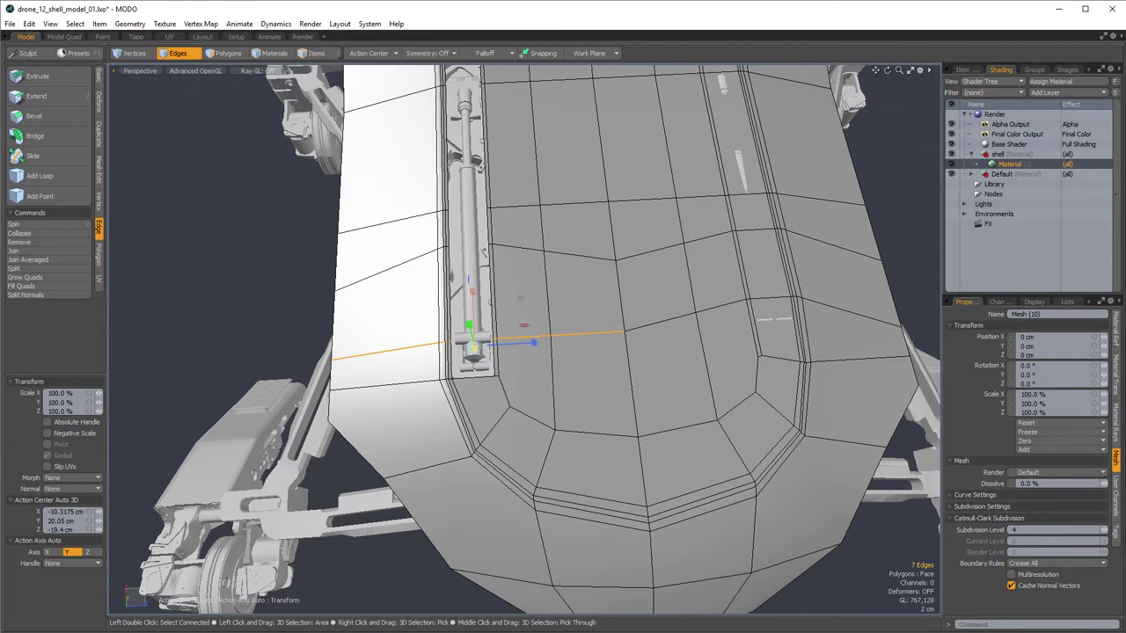
key(q)
alt+drag(495, 324, 513, 387)
key(Escape)
key(shift+Tab)
key(KP_7)
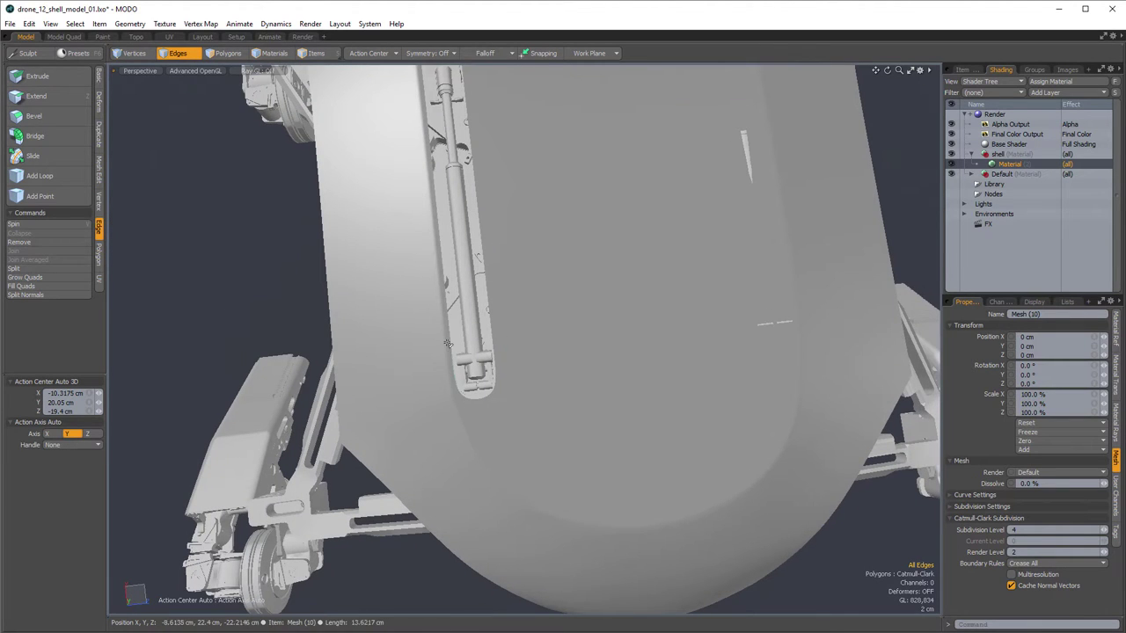
key(shift+Tab)
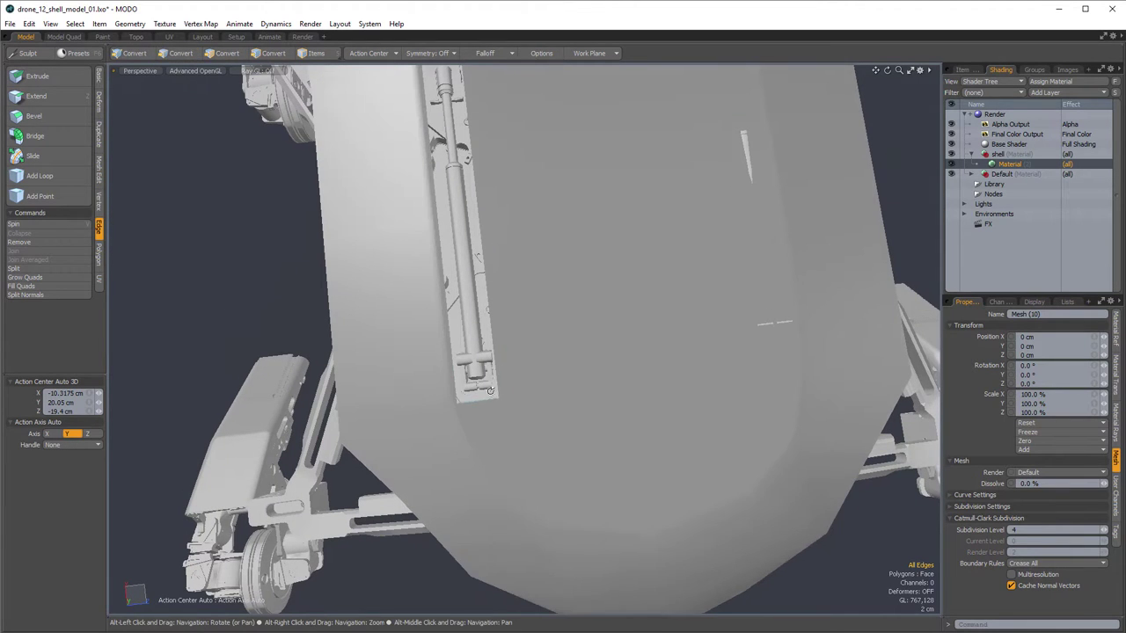
key(KP_7)
- Bridge the slot's two long facing edge rows with 1 segment to close the opening along its full length
alt+drag(504, 391, 495, 356)
scroll(495, 356, up, 2)
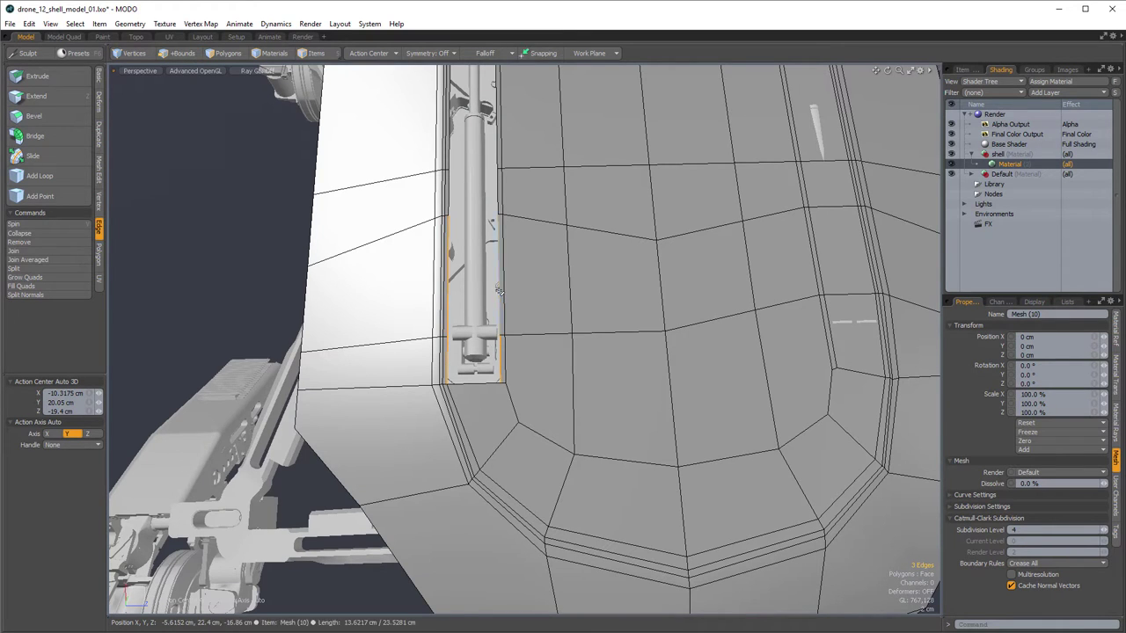
shift+click(500, 291)
alt+shift+drag(495, 171, 500, 311)
shift+click(455, 324)
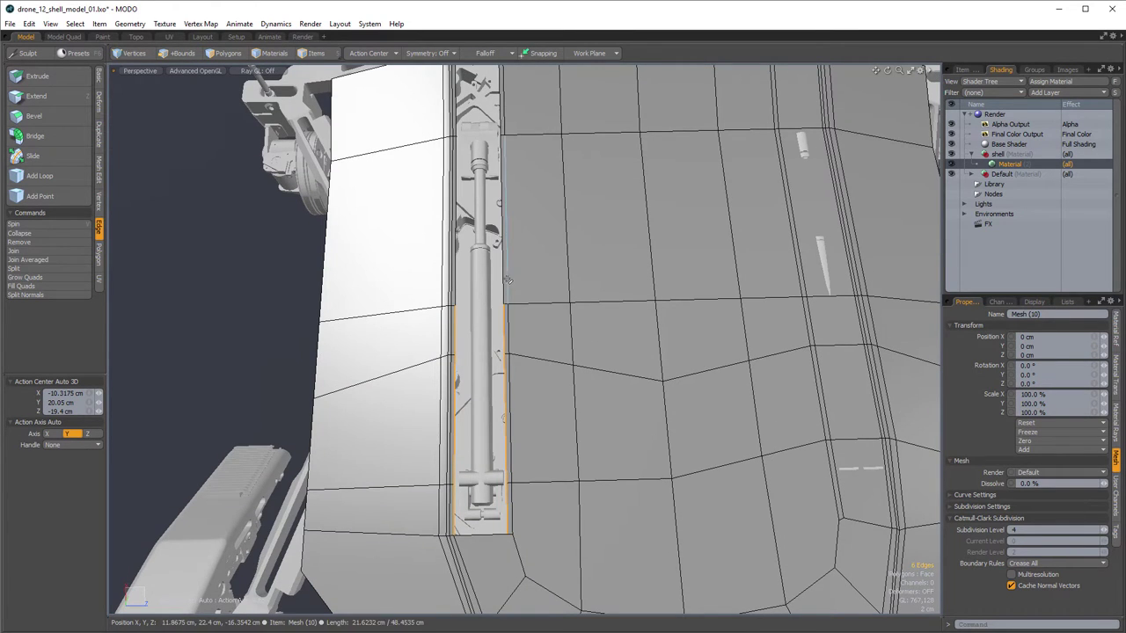
shift+click(508, 280)
shift+click(457, 238)
alt+shift+drag(458, 76, 459, 229)
shift+click(455, 249)
key(b)
click(569, 241)
alt+drag(568, 241, 523, 191)
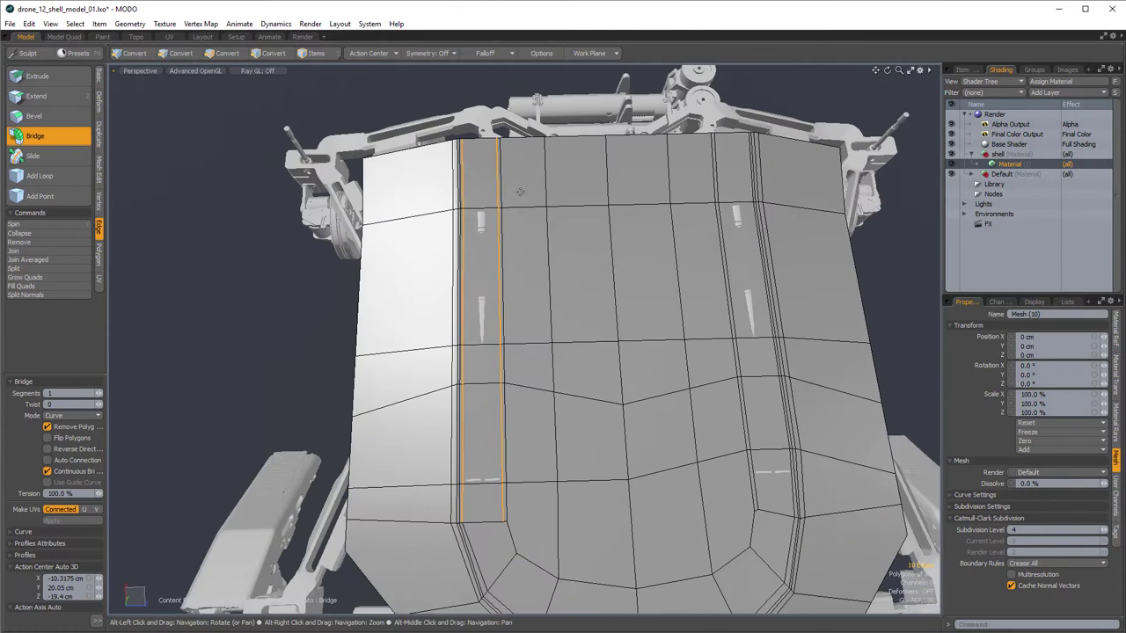
key(q)
- Compare the closed shell with Catmull-Clark subdivision on and off, and clear the edge selection
alt+drag(553, 226, 550, 229)
key(Tab)
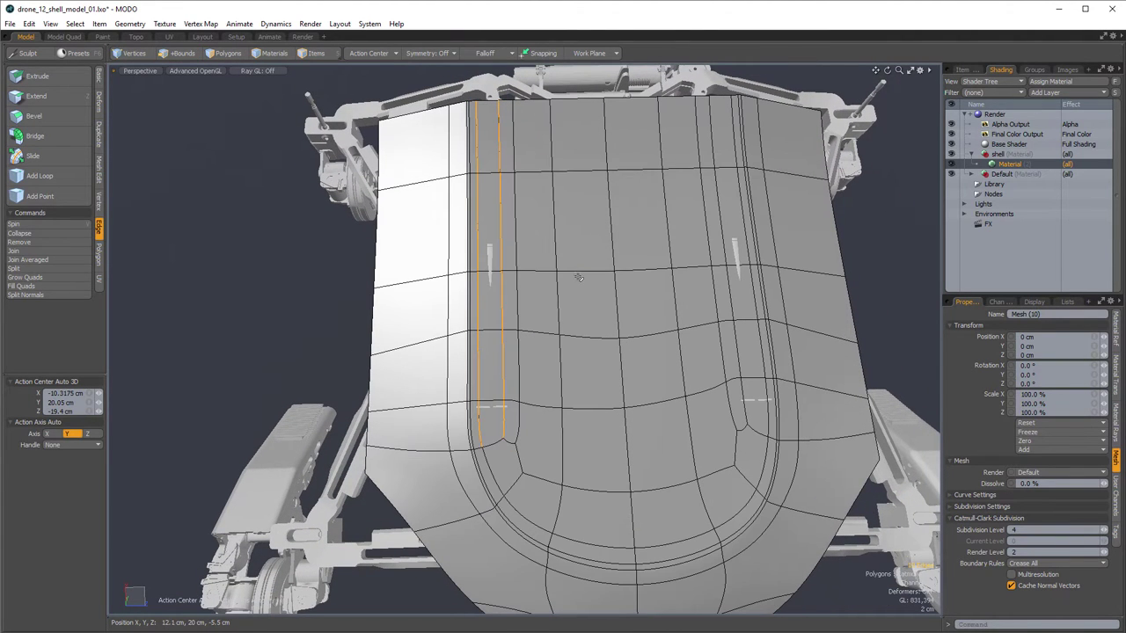
key(shift+Tab)
key(shift+Tab)
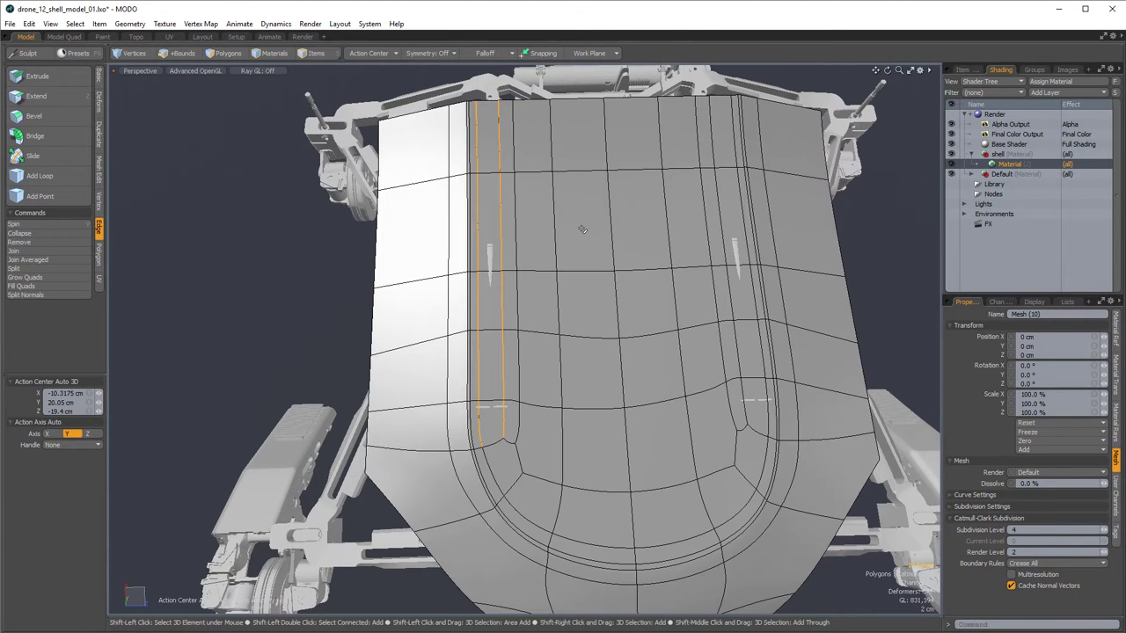
key(shift+Tab)
click(606, 392)
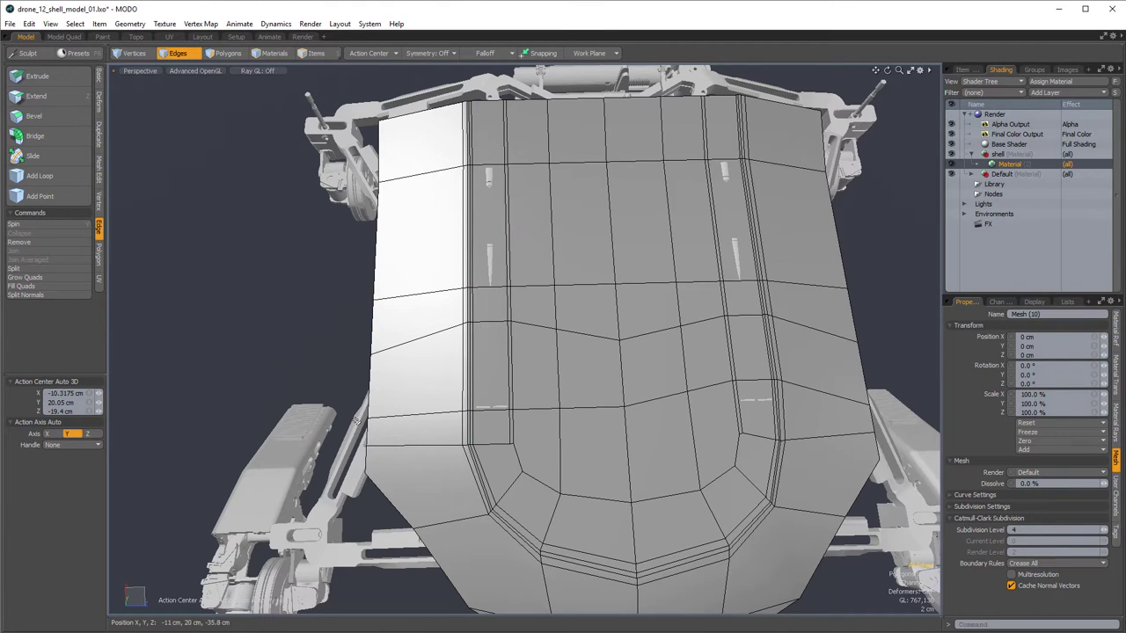
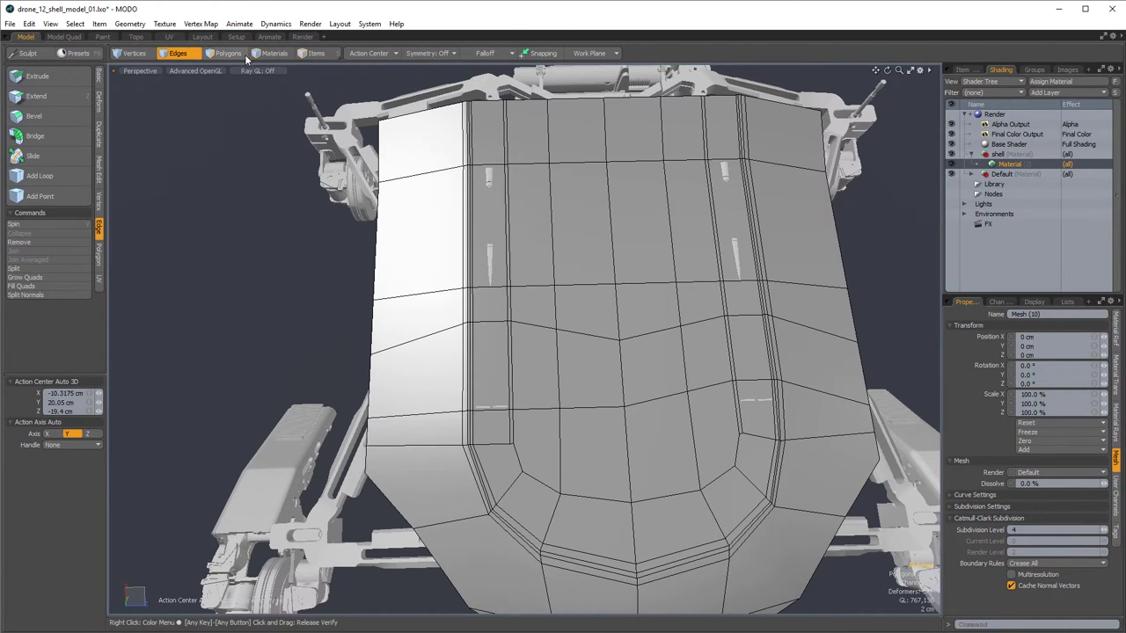
click(141, 25)
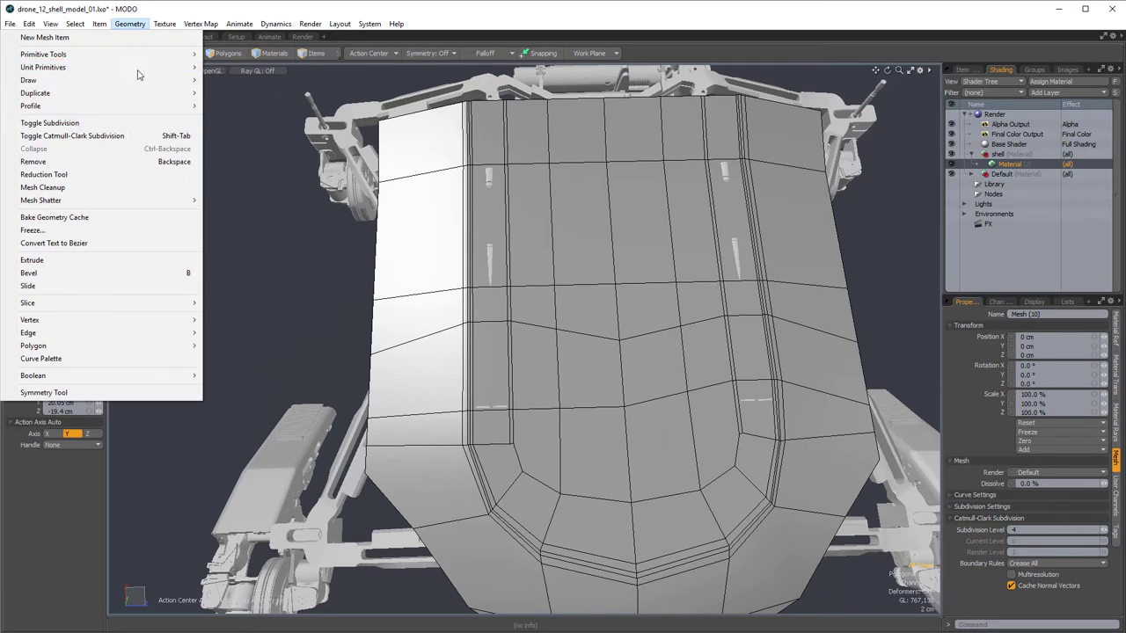
click(35, 231)
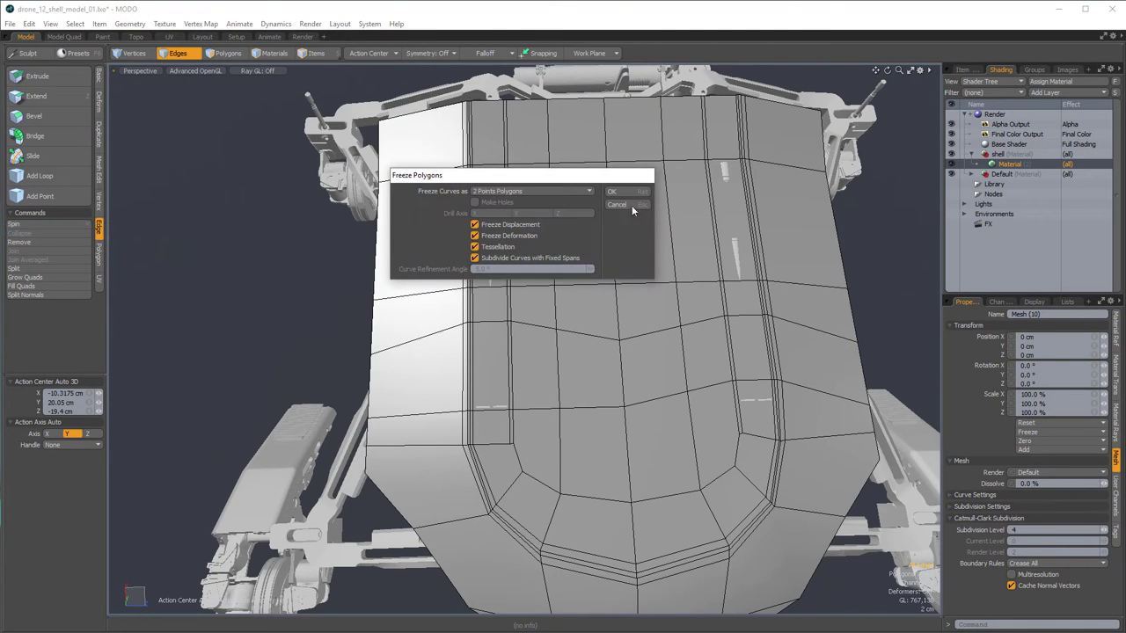
click(624, 203)
- Turn on Catmull-Clark subdivision for the shell and freeze it into dense polygons with the default freeze options
key(shift+Tab)
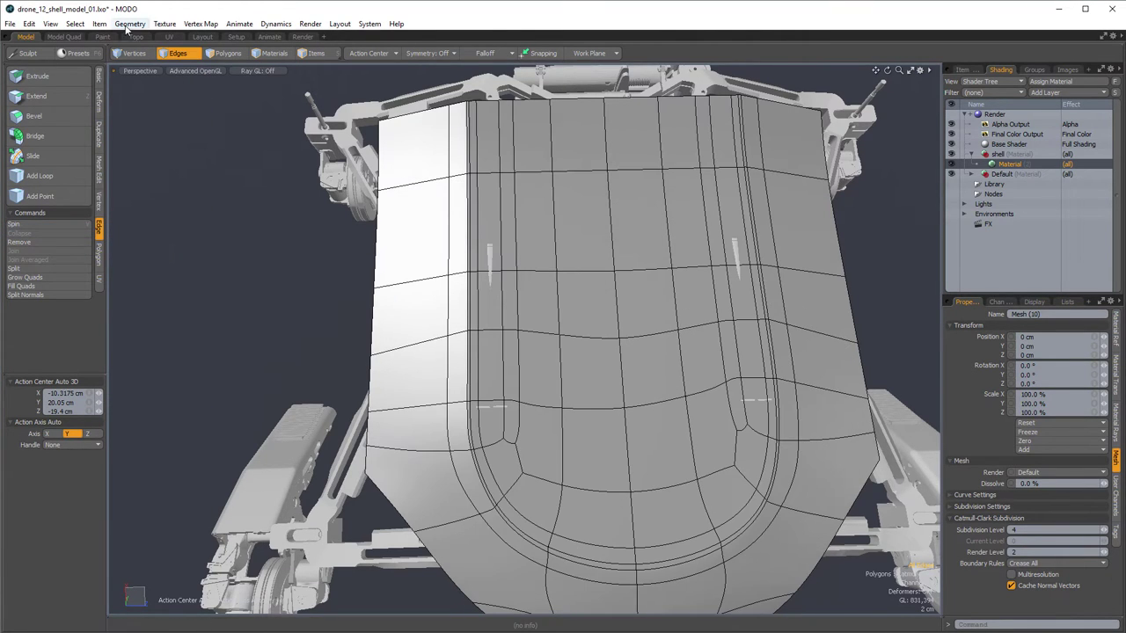
click(129, 24)
click(97, 231)
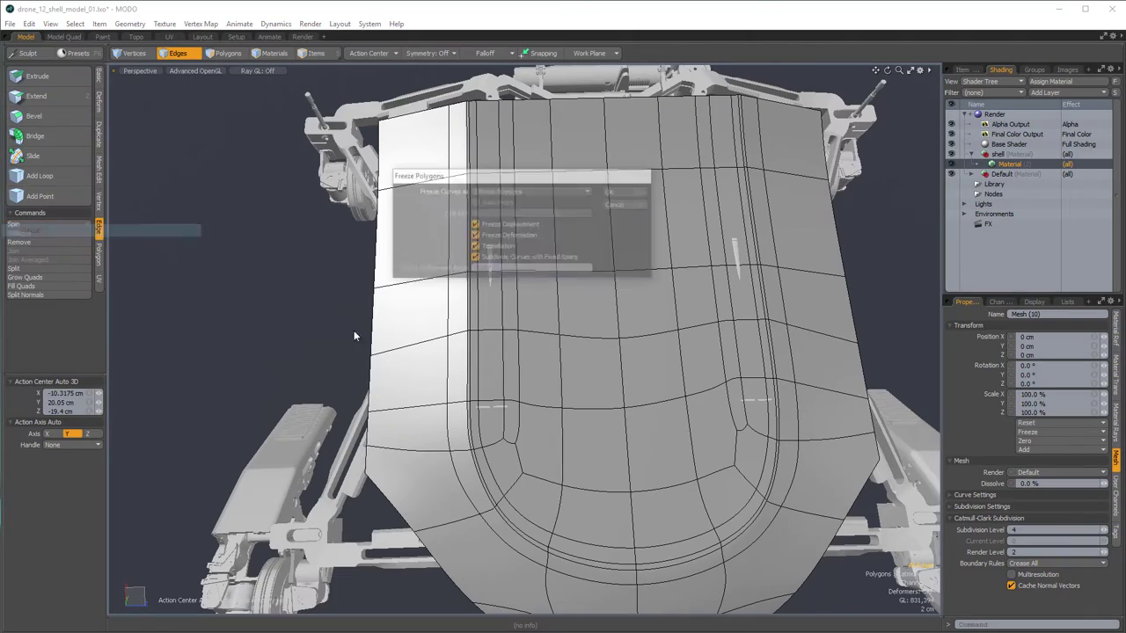
click(614, 192)
- Examine the frozen mesh up close around the small strips poking through near the former slot's closed end
alt+drag(545, 356, 521, 376)
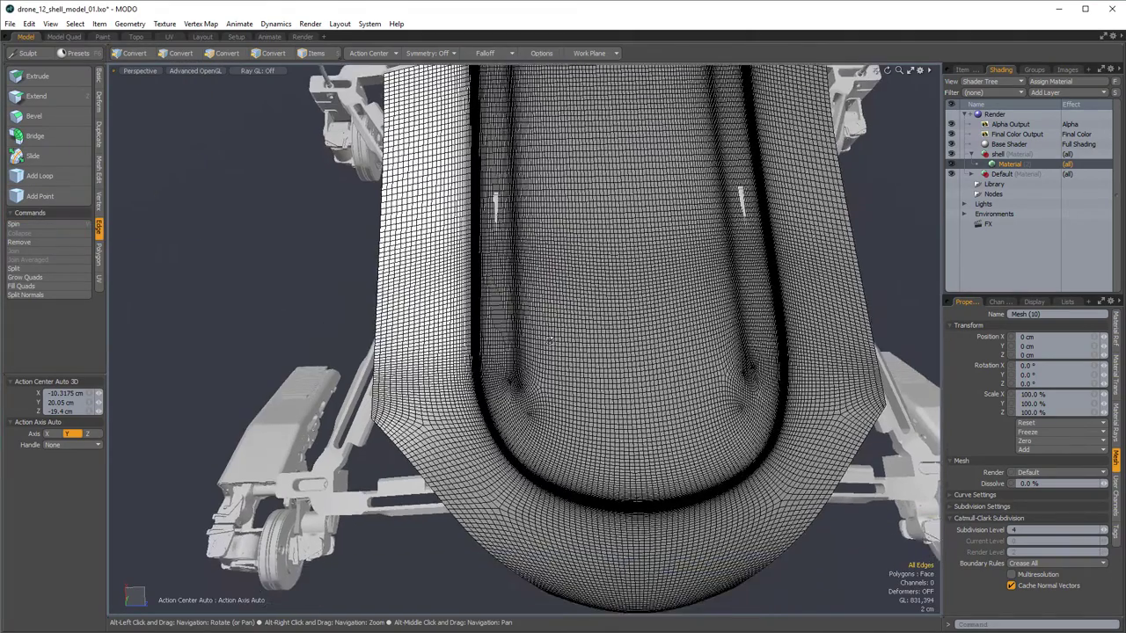
alt+right_drag(489, 368, 514, 365)
alt+drag(515, 365, 503, 342)
alt+right_drag(503, 341, 528, 338)
alt+drag(528, 339, 503, 338)
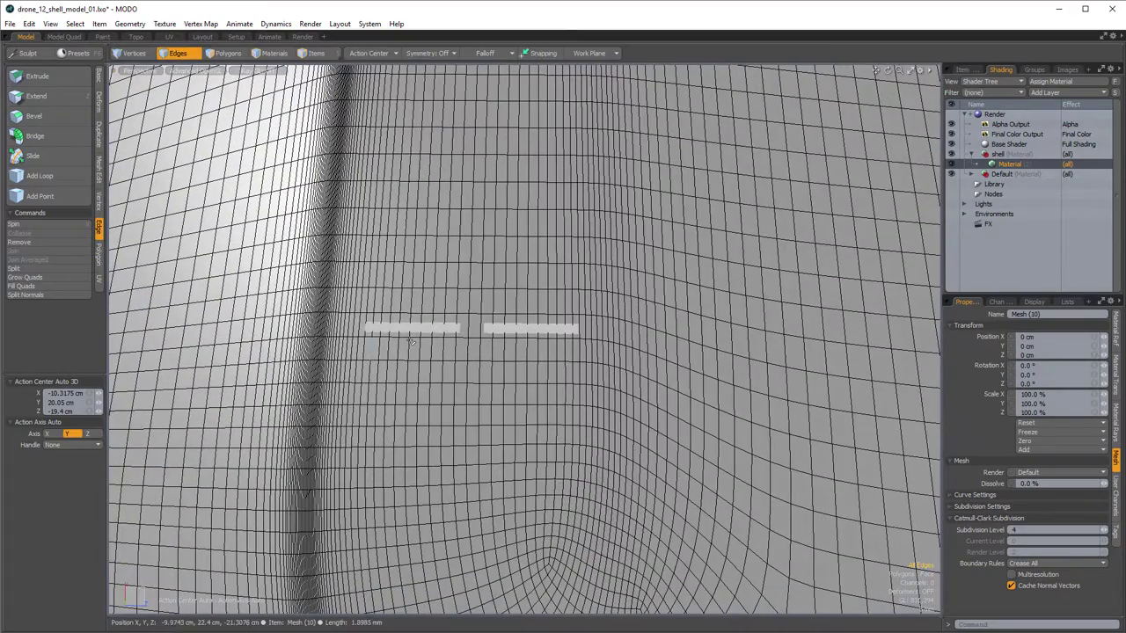
- Revert the frozen shell to its Catmull-Clark subdivision mesh and set its Subdivision Level to 3
key(alt+w)
key(3)
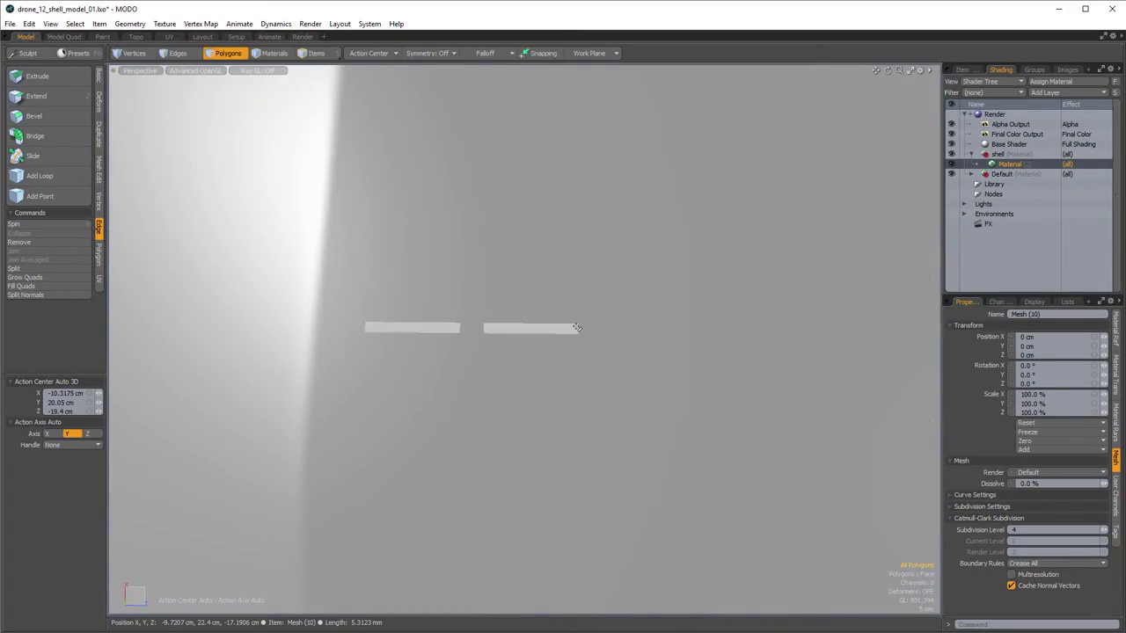
key(alt+w)
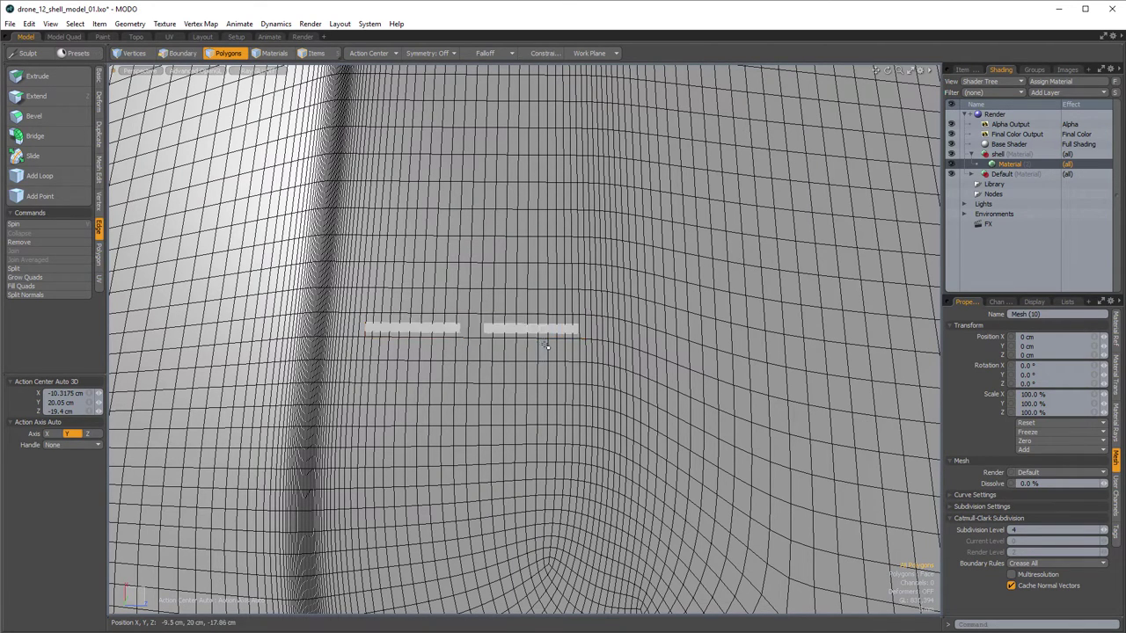
key(2)
key(Tab)
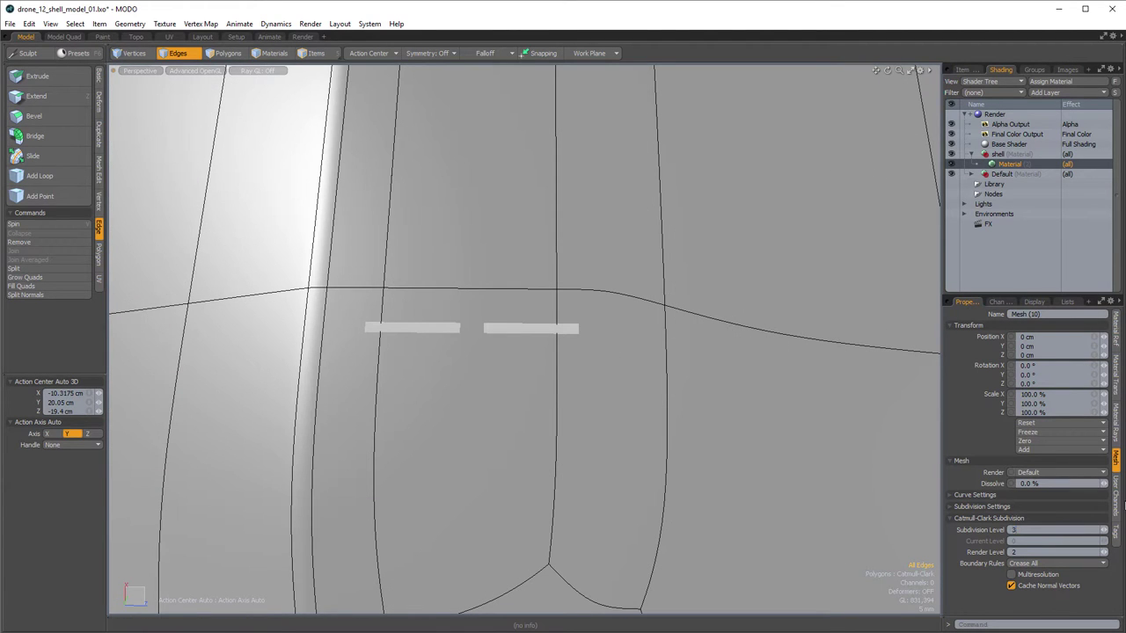
key(Return)
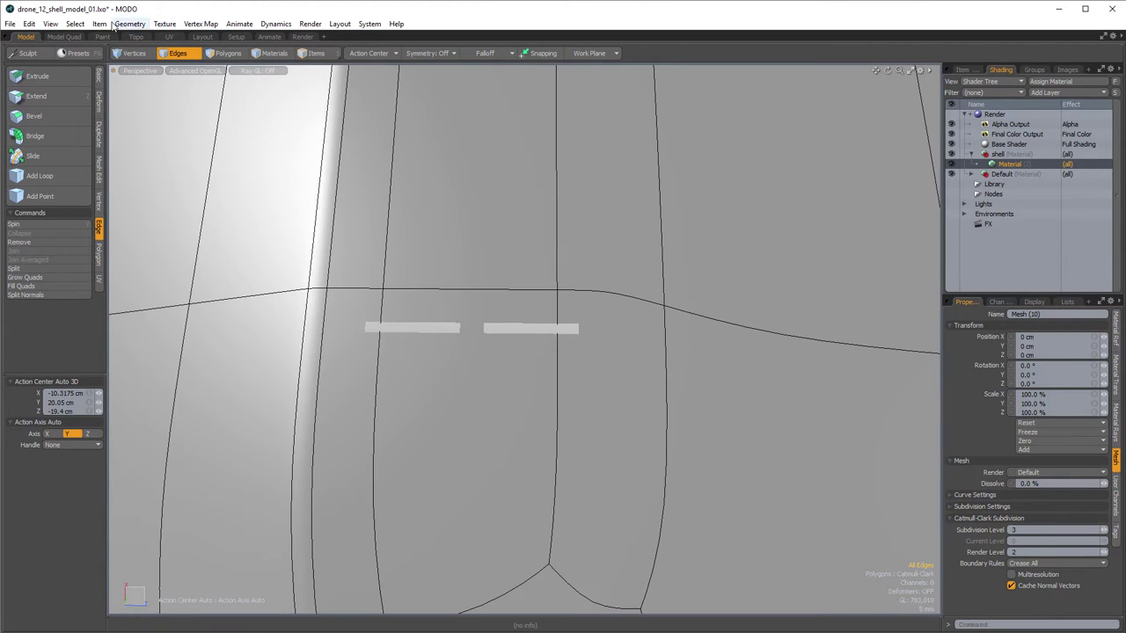
- Freeze the subdivided shell into polygons again with the default freeze options
click(115, 25)
click(82, 230)
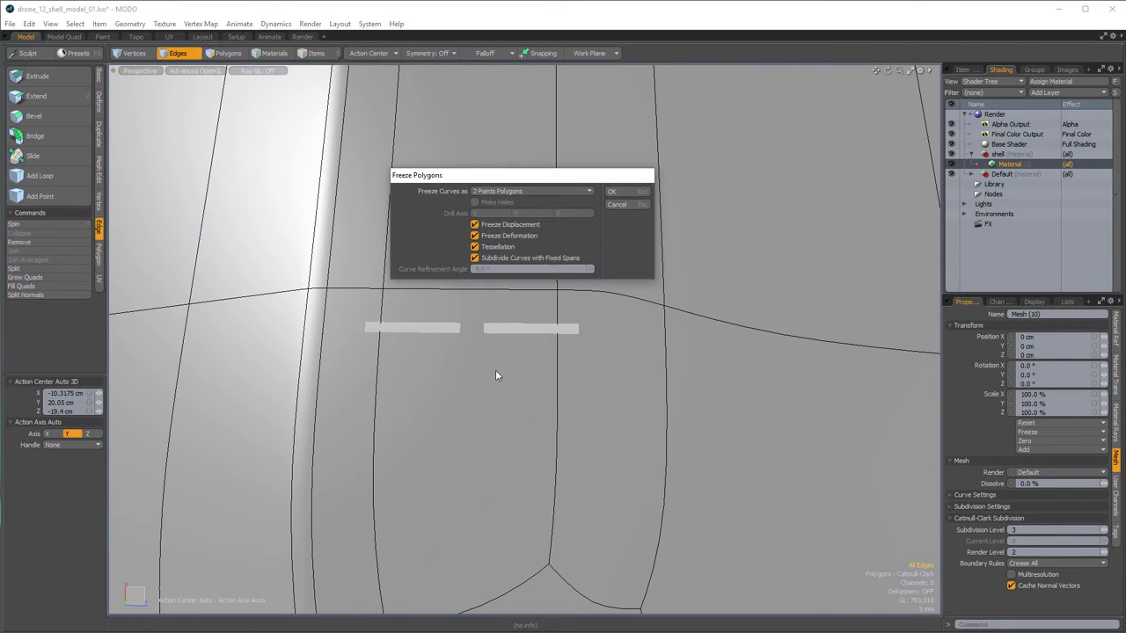
click(613, 191)
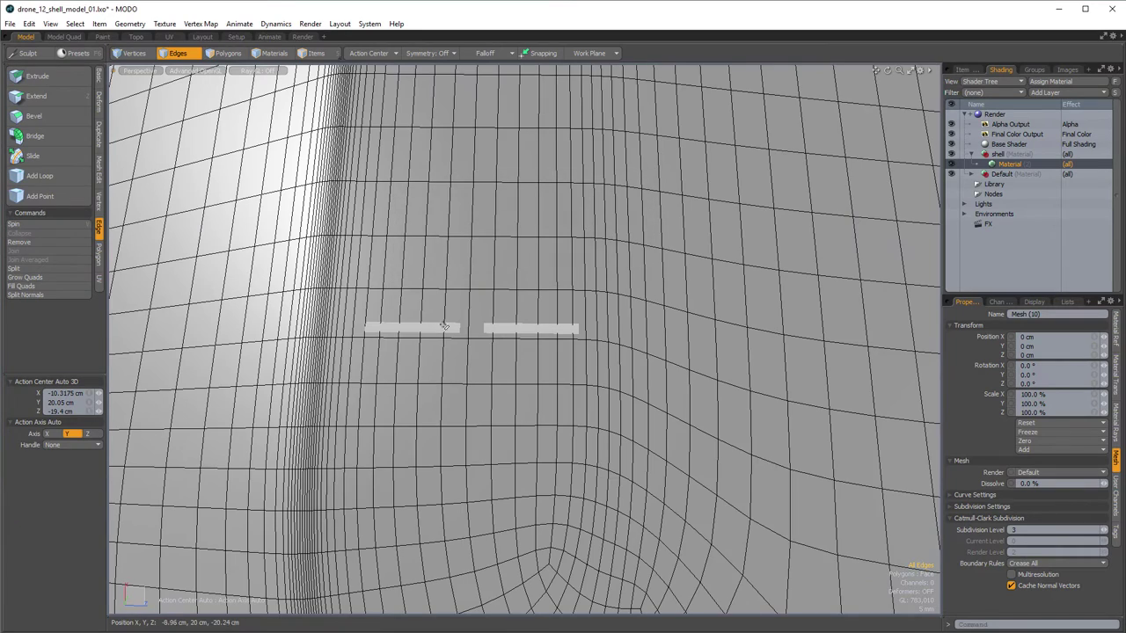
- Delete the first frozen shell polygons covering the former slot's closed end
click(375, 322)
drag(566, 334, 387, 207)
alt+shift+drag(426, 189, 440, 374)
mouse_move(405, 326)
mouse_down()
mouse_move(525, 243)
mouse_move(514, 360)
mouse_up()
mouse_move(395, 325)
mouse_down()
mouse_move(486, 129)
mouse_move(497, 229)
mouse_up()
mouse_move(423, 220)
mouse_down()
mouse_move(404, 279)
mouse_move(418, 409)
mouse_up()
mouse_move(501, 378)
mouse_down()
mouse_move(419, 234)
mouse_move(524, 155)
mouse_move(493, 286)
mouse_up()
key(Delete)
- Delete further polygons over the slot, working from its closed end toward the shell's open edge
mouse_move(409, 277)
mouse_down()
mouse_move(407, 259)
mouse_move(508, 202)
mouse_up()
alt+shift+drag(497, 224, 490, 386)
drag(508, 327, 511, 168)
key(Delete)
drag(445, 384, 440, 167)
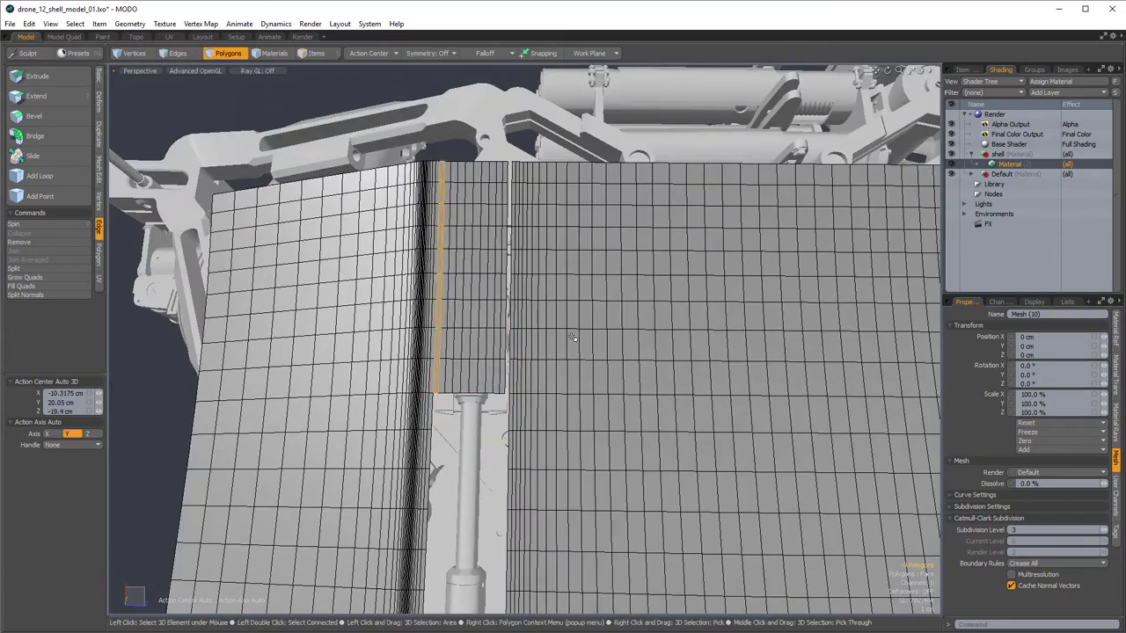
key(Delete)
ctrl+alt+drag(510, 251, 492, 303)
key(1)
drag(378, 318, 594, 319)
key(w)
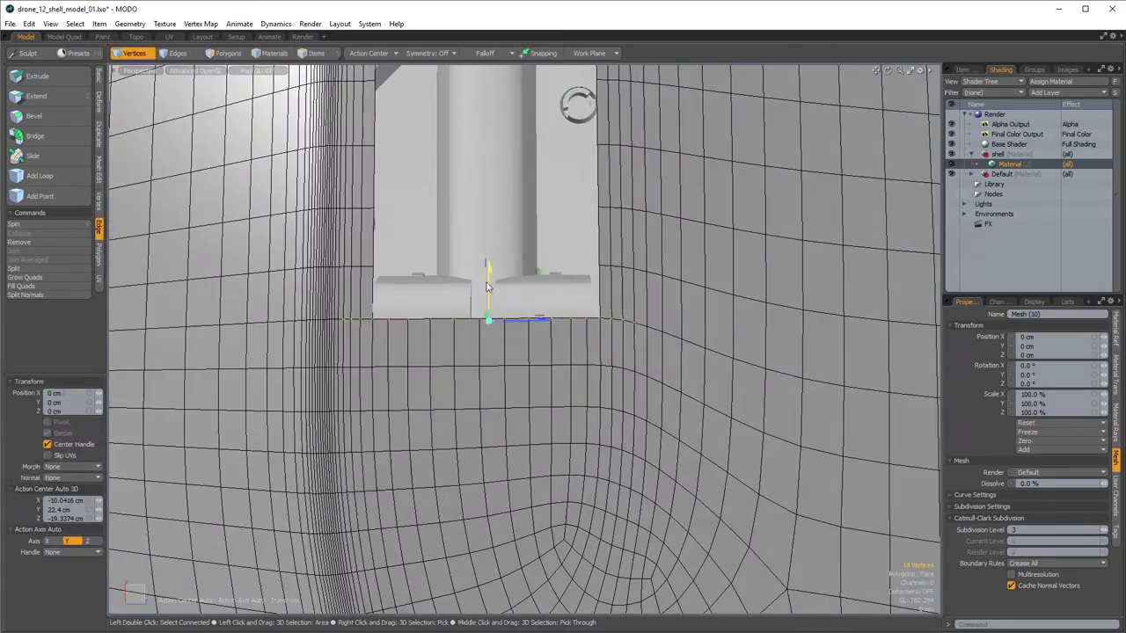
key(q)
- Delete the last polygon column along the slot's long side and the isolated patch left inside the opening
key(3)
ctrl+alt+drag(487, 285, 422, 352)
click(437, 377)
key(Up)
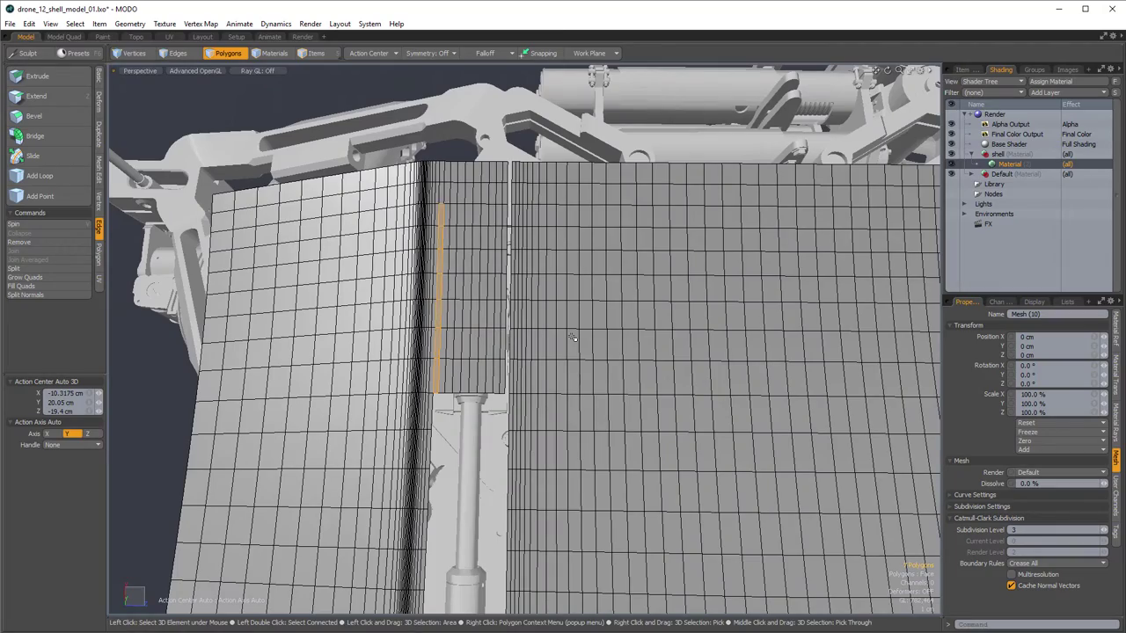
key(Delete)
double_click(488, 299)
key(Delete)
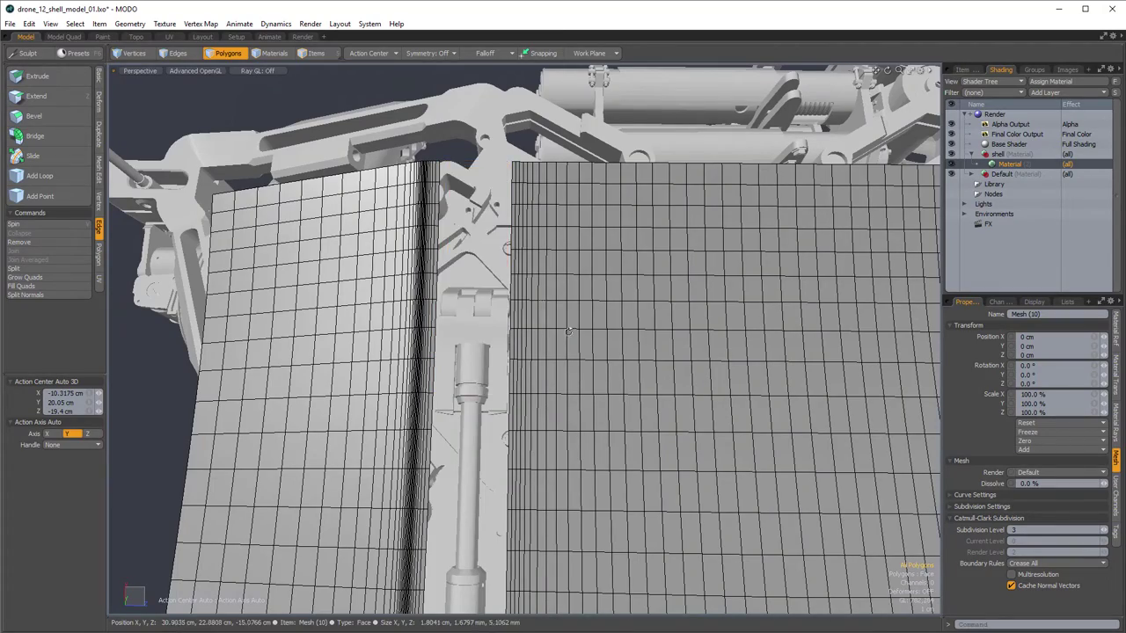
- Preview the reopened slot with Catmull-Clark subdivision and examine the corners of its closed end from several angles
ctrl+alt+drag(563, 299, 492, 299)
alt+drag(493, 299, 457, 326)
key(KP_8)
ctrl+alt+drag(598, 314, 526, 348)
alt+drag(526, 348, 613, 324)
key(shift+Tab)
alt+drag(613, 324, 518, 334)
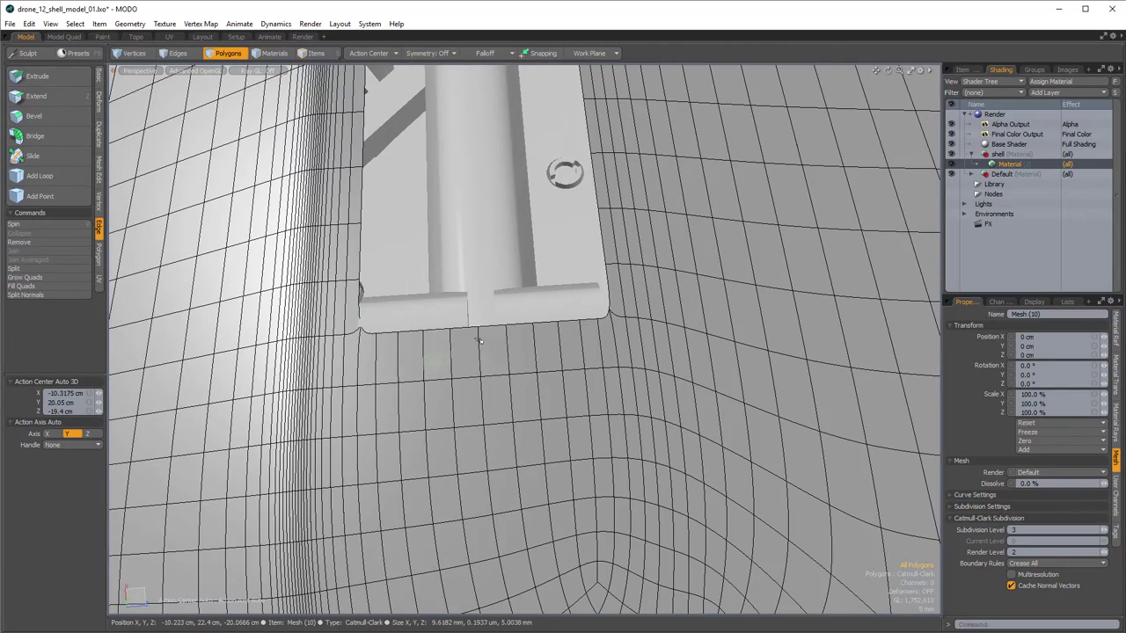
alt+drag(479, 340, 369, 297)
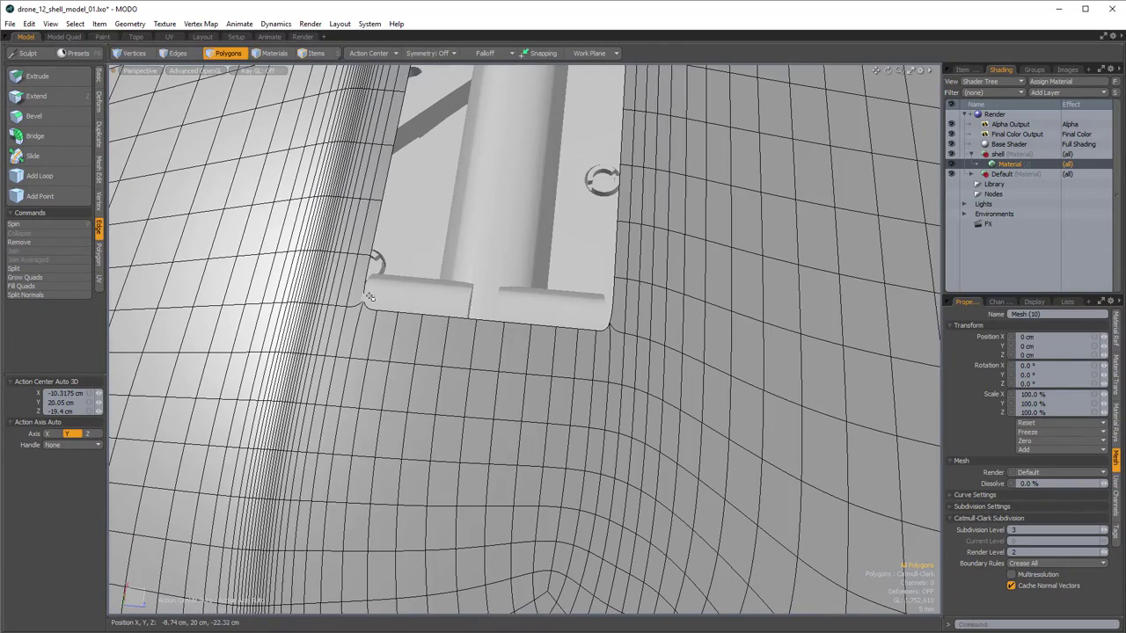
alt+drag(655, 350, 488, 253)
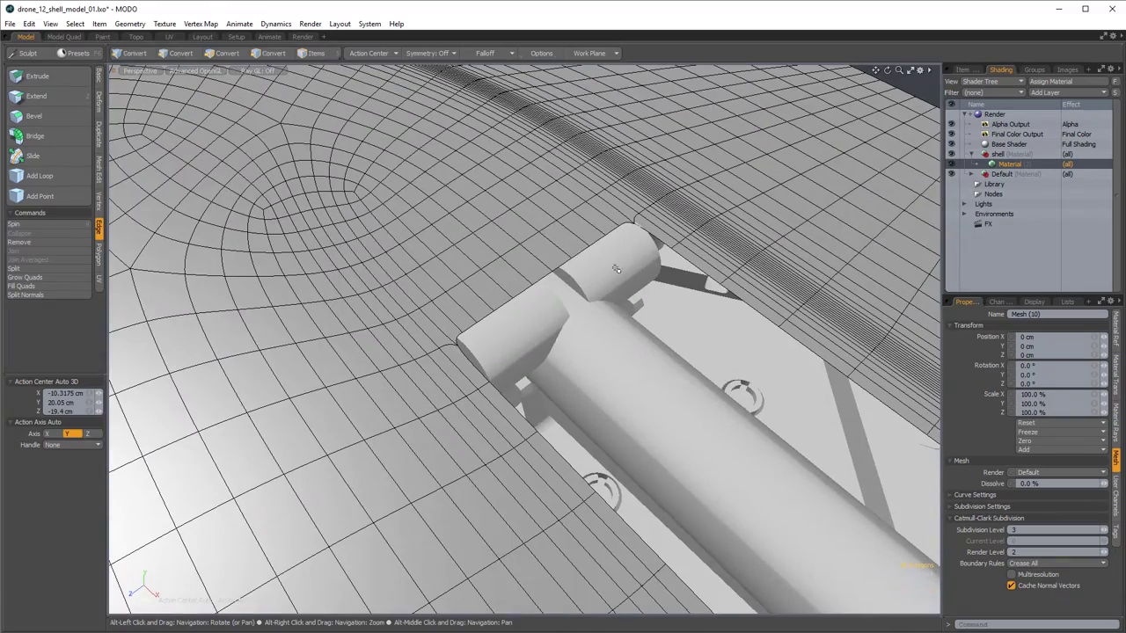
alt+drag(646, 216, 343, 285)
- Select the row of shell vertices along the slot's closed end, drop its outermost vertex, and move the rest -1 mm along X
click(139, 58)
alt+scroll(409, 296, up, 4)
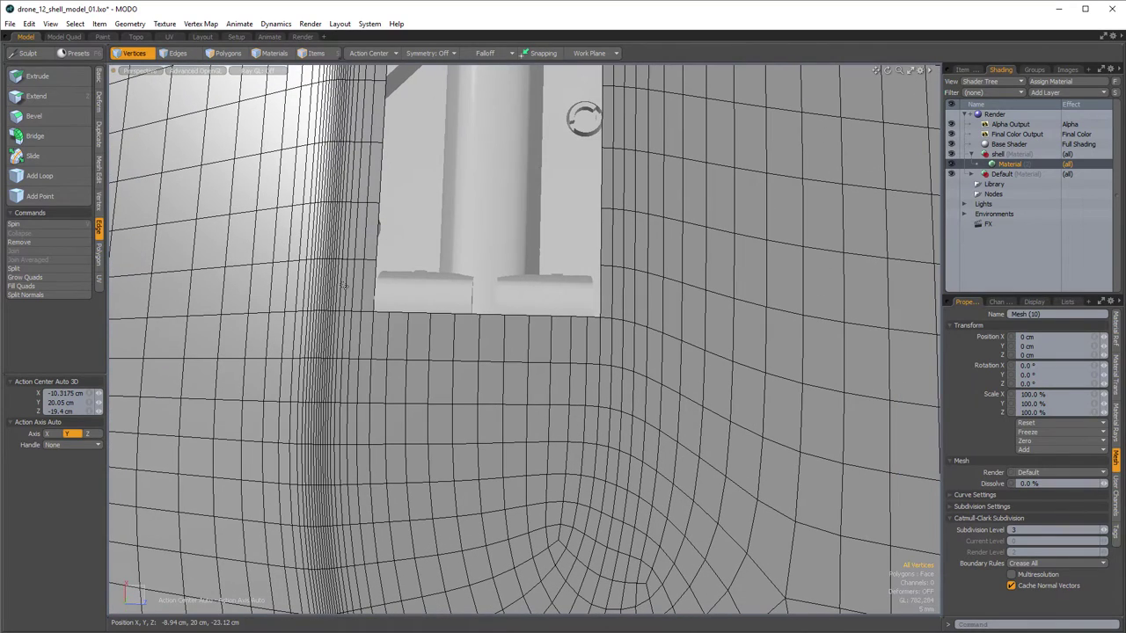
right_drag(632, 340, 634, 341)
alt+drag(442, 293, 435, 314)
key(w)
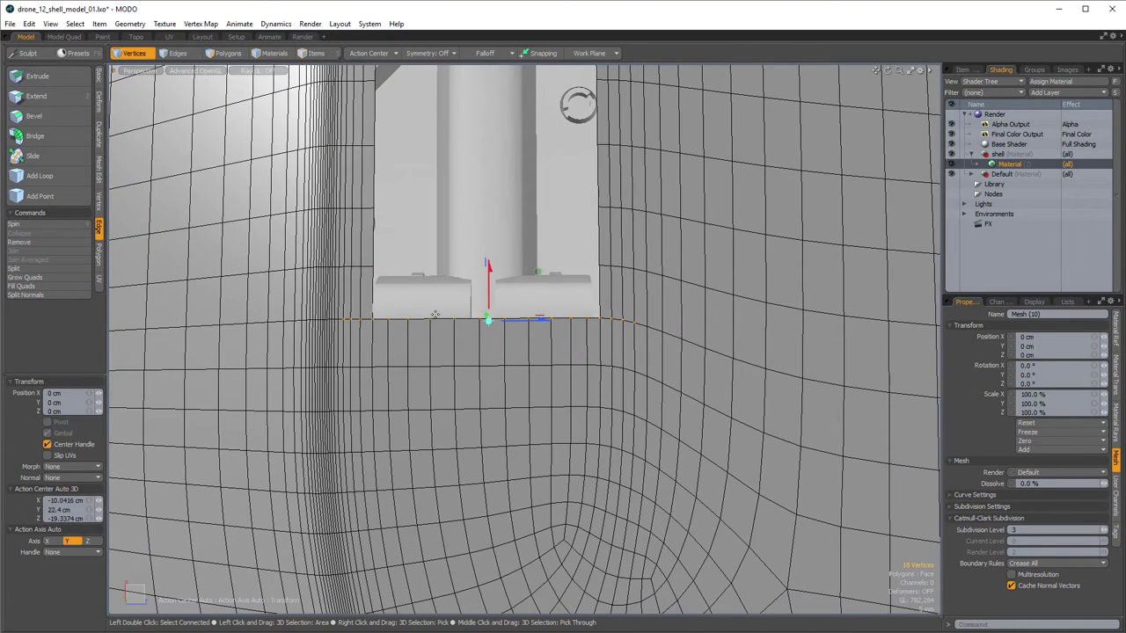
drag(488, 272, 489, 275)
key(q)
ctrl+right_drag(304, 305, 349, 347)
key(w)
drag(491, 270, 491, 273)
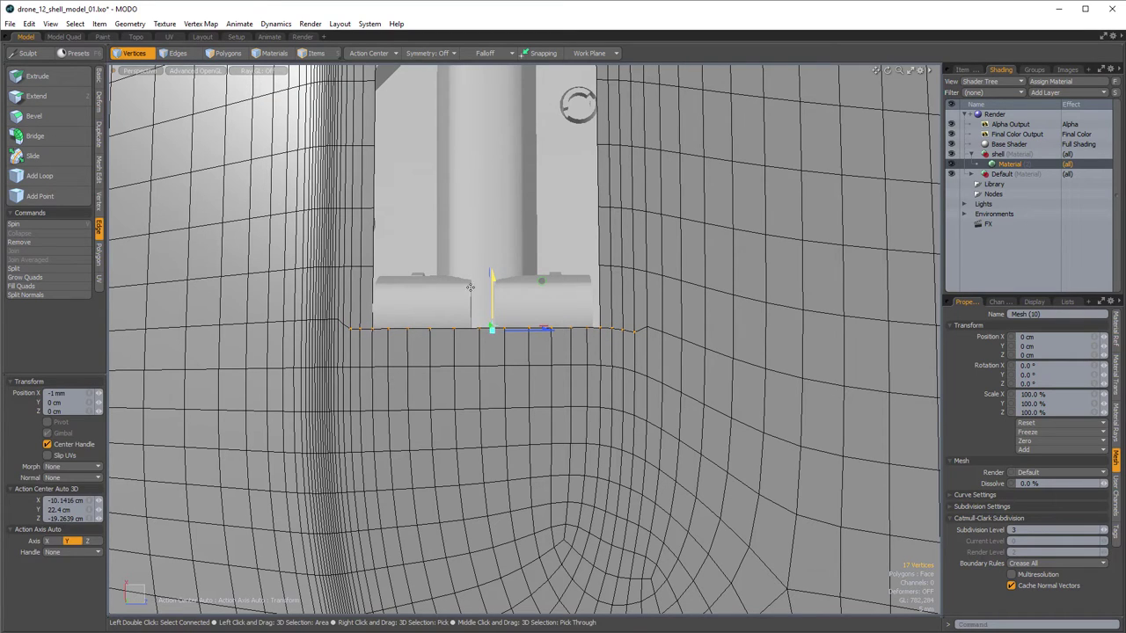
- Deselect another outermost vertex, move the remaining row -1.2 mm along X, and turn on Catmull-Clark subdivision for the shell
key(q)
ctrl+right_drag(313, 308, 337, 332)
ctrl+drag(361, 354, 361, 353)
key(w)
drag(495, 272, 495, 277)
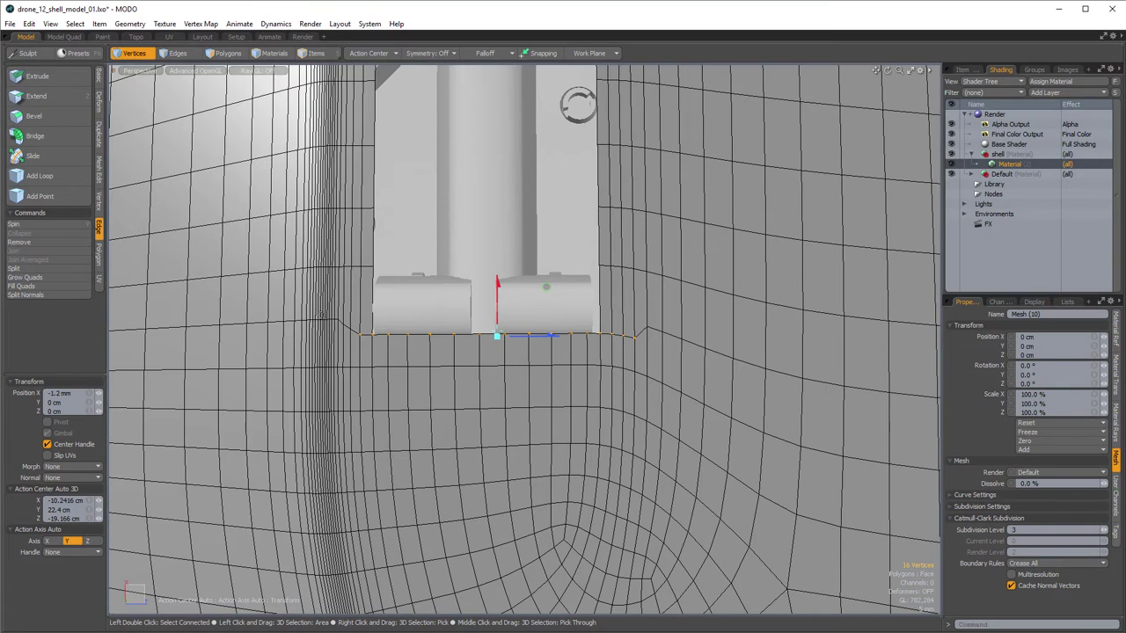
key(space)
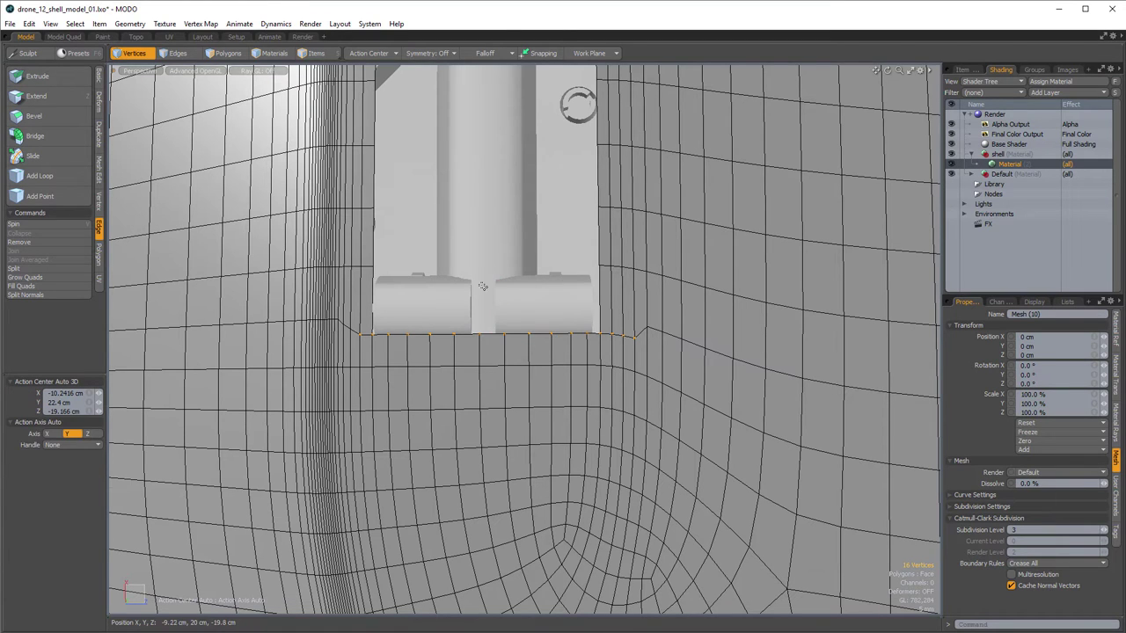
key(Tab)
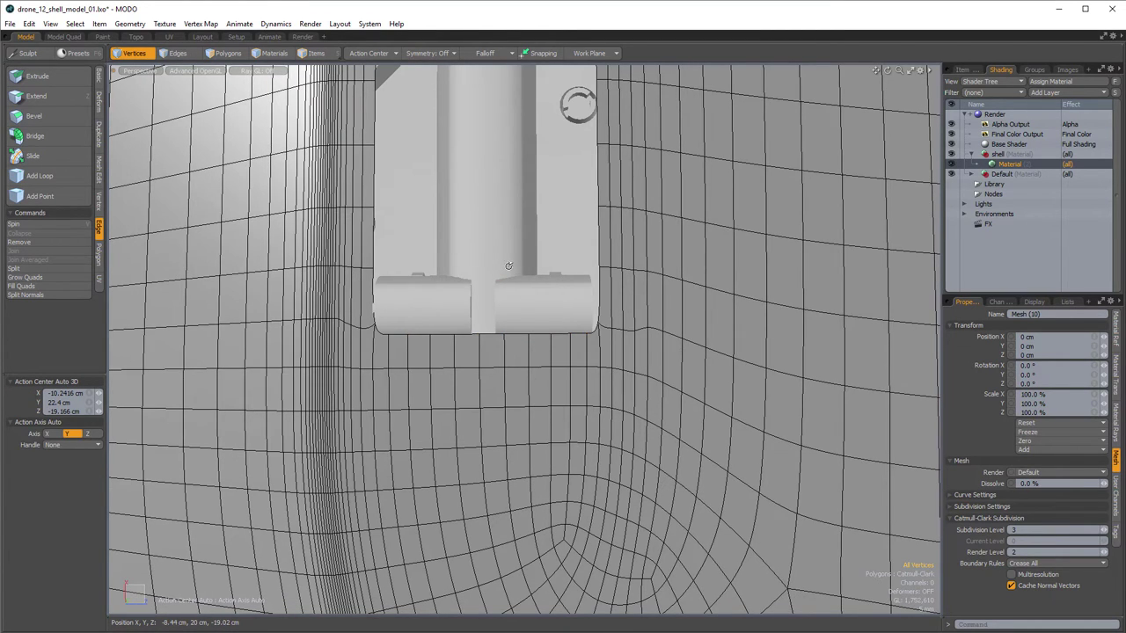
- Examine how the slot's closed end clears the hydraulic hinge up close and across the whole drone
alt+drag(508, 266, 354, 234)
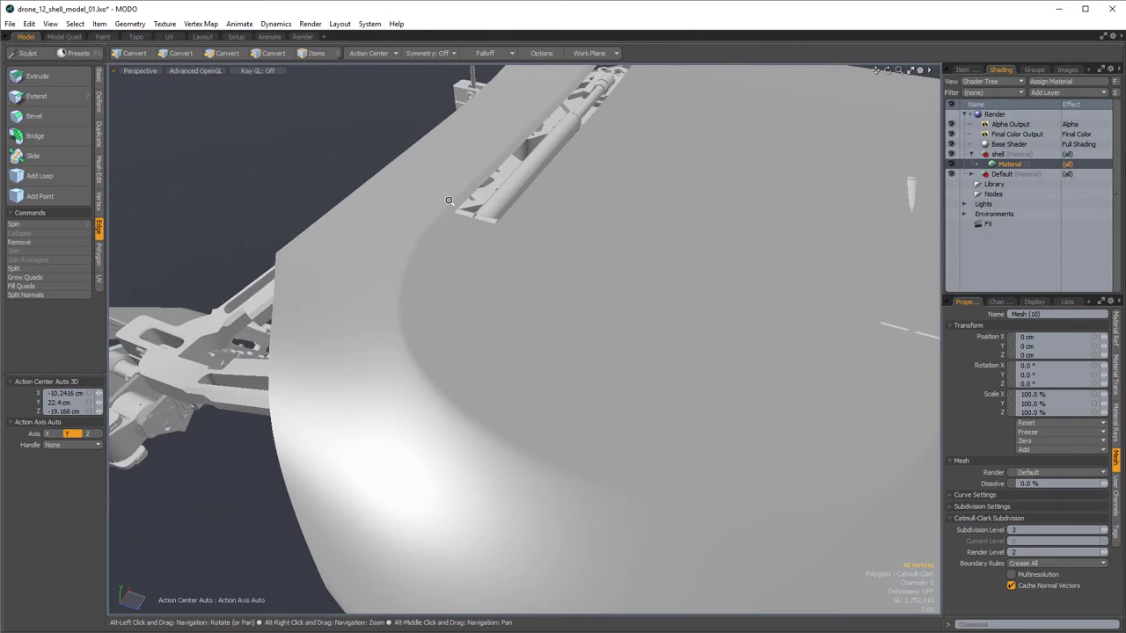
ctrl+alt+drag(448, 201, 403, 226)
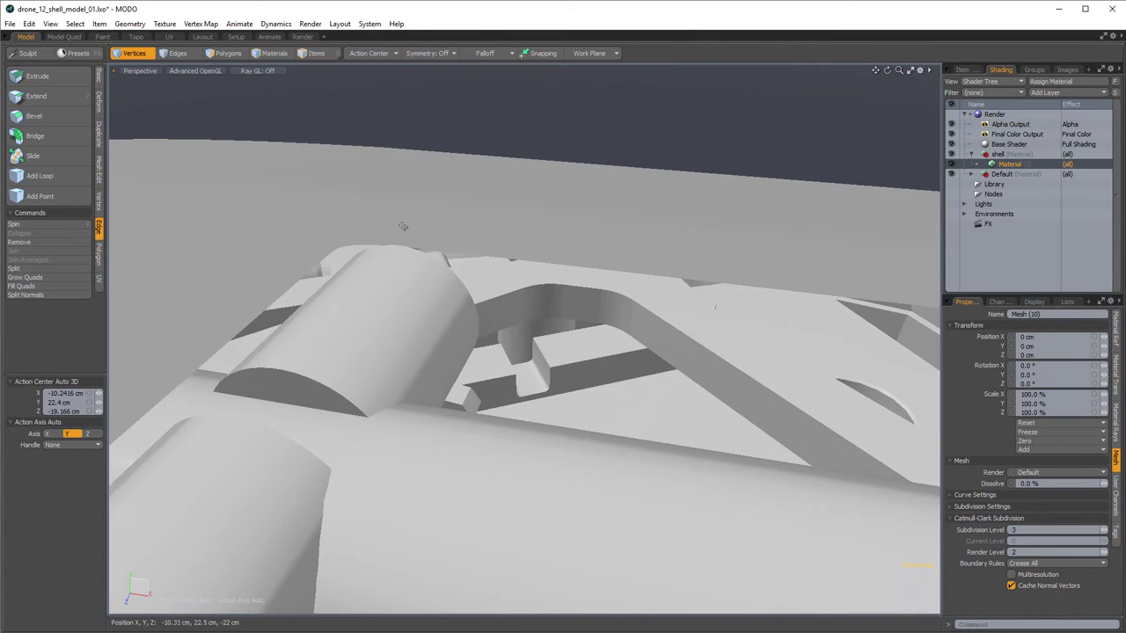
ctrl+alt+drag(466, 264, 569, 319)
click(691, 428)
alt+drag(690, 427, 436, 314)
key(Escape)
alt+drag(409, 261, 539, 274)
ctrl+alt+drag(538, 275, 492, 290)
alt+drag(493, 290, 522, 332)
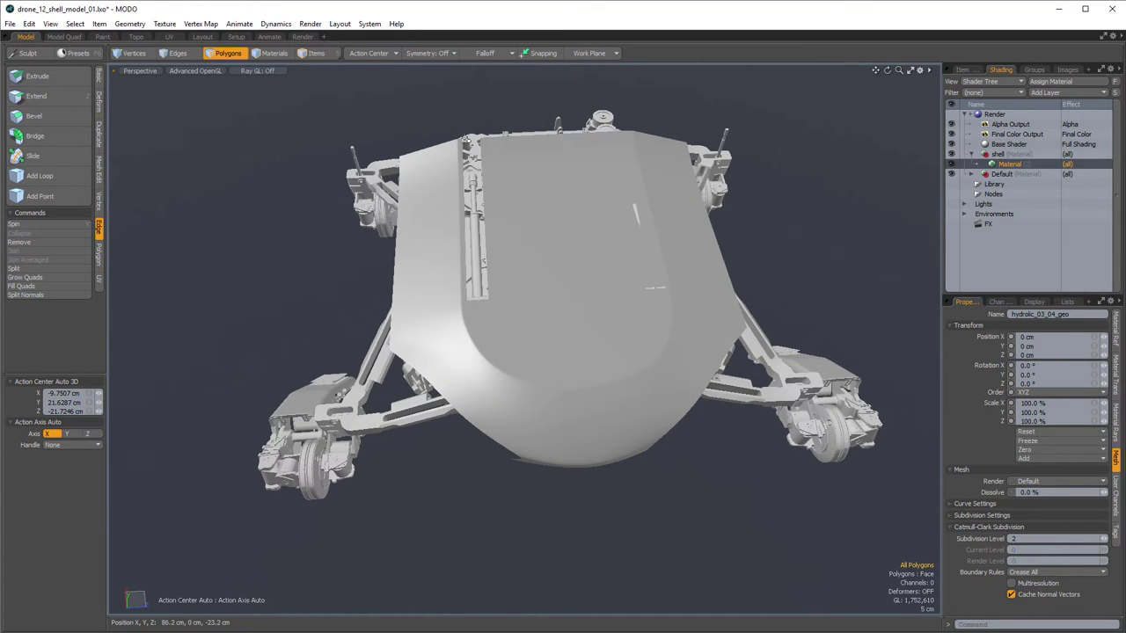
- Delete the half of the shell without the slot and select the remaining half
double_click(508, 359)
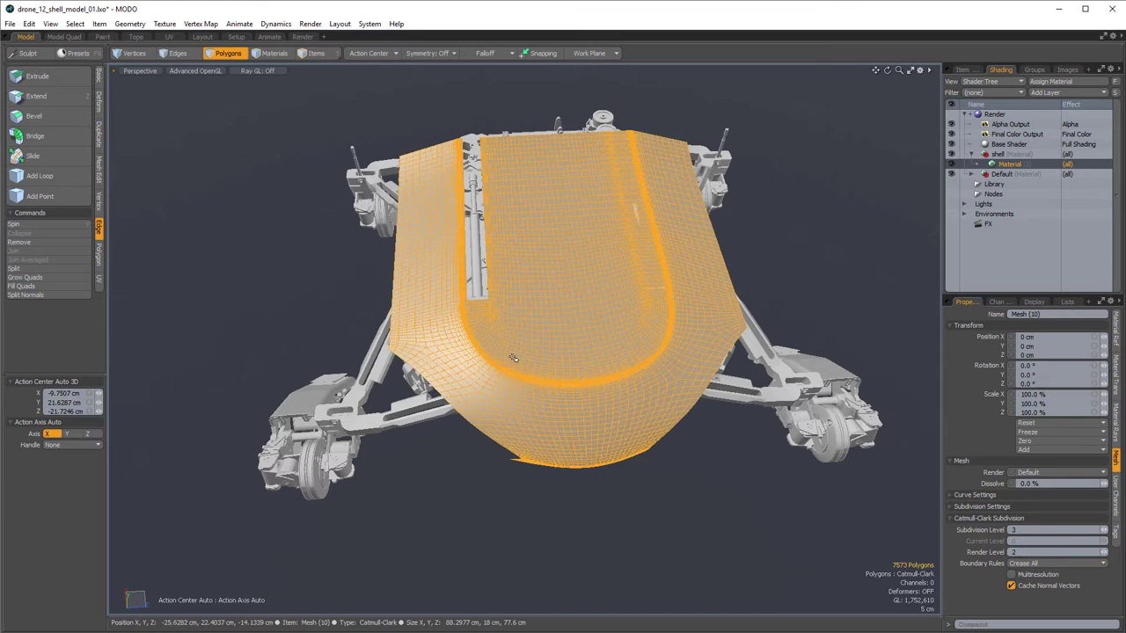
key(KP_1)
ctrl+alt+drag(569, 322, 604, 462)
middle_drag(605, 463, 320, 330)
ctrl+alt+drag(368, 331, 447, 302)
key(Delete)
double_click(448, 302)
- Try to mirror the selected shell half with the Automatic action center
key(shift+v)
drag(470, 344, 414, 344)
key(ctrl+z)
key(q)
- Set the action center to Origin and mirror the shell half across the Z axis with inverted polygons and merged vertices
click(349, 53)
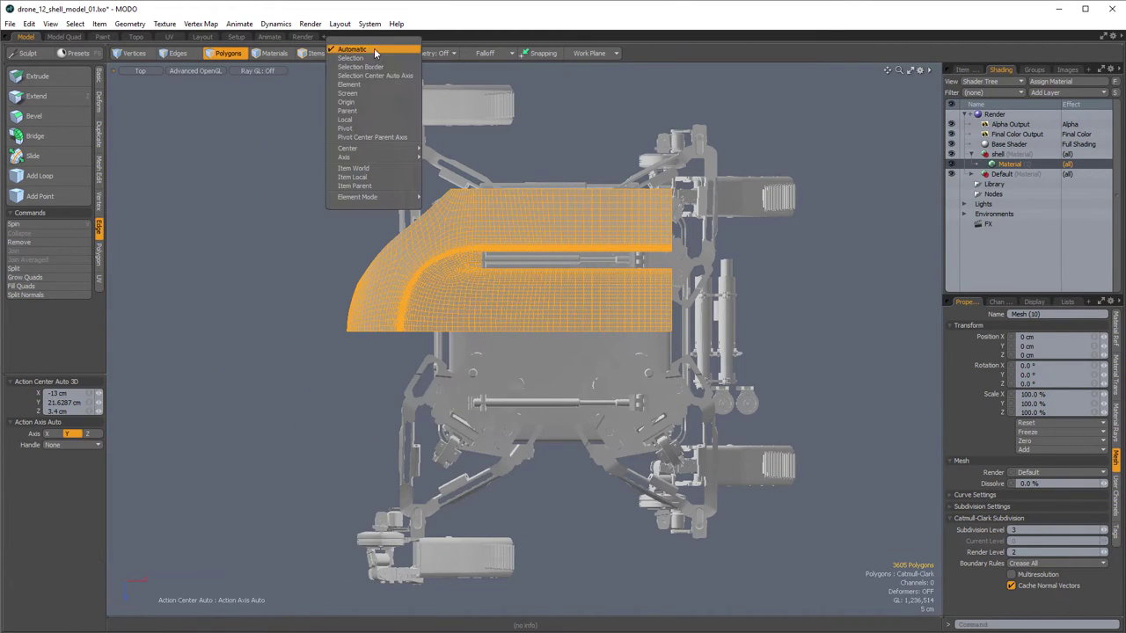
click(348, 102)
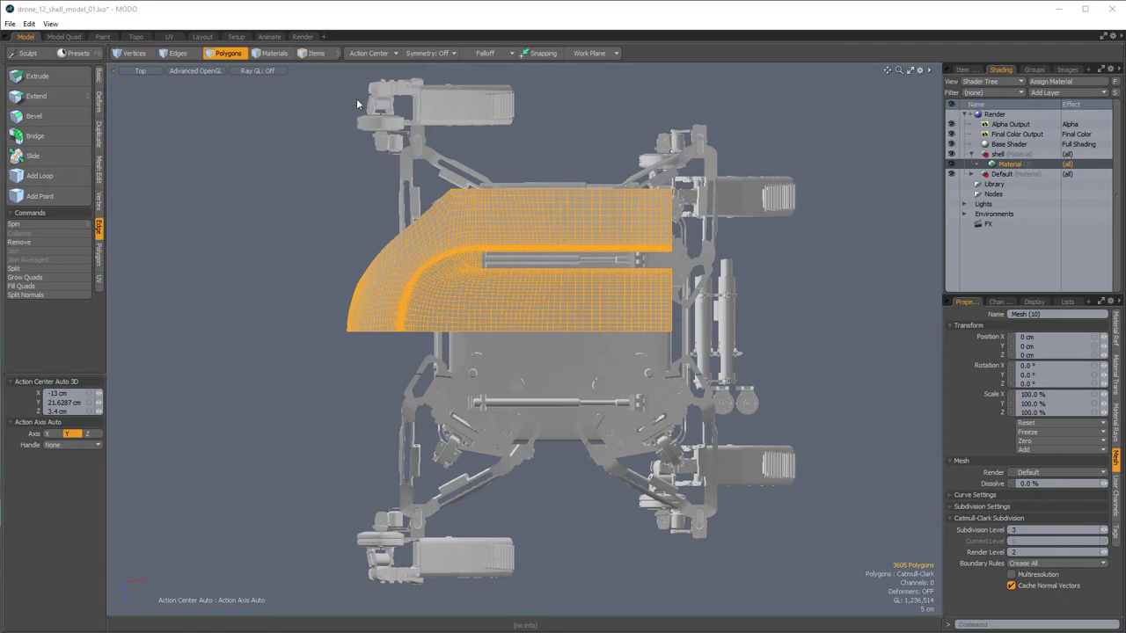
key(alt+d)
click(521, 244)
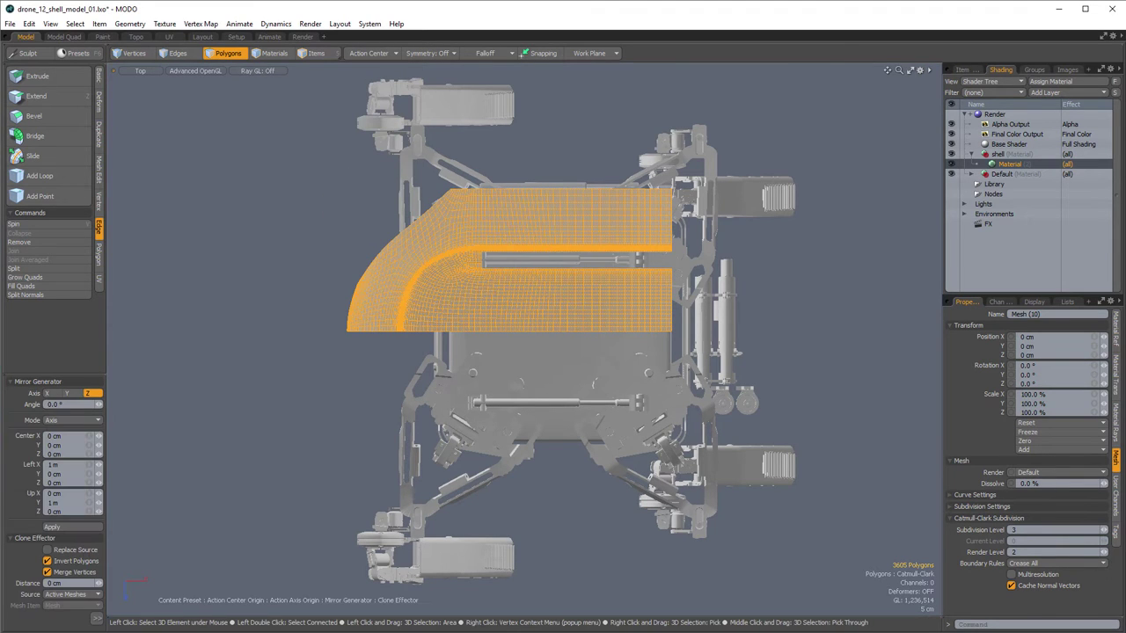
click(473, 251)
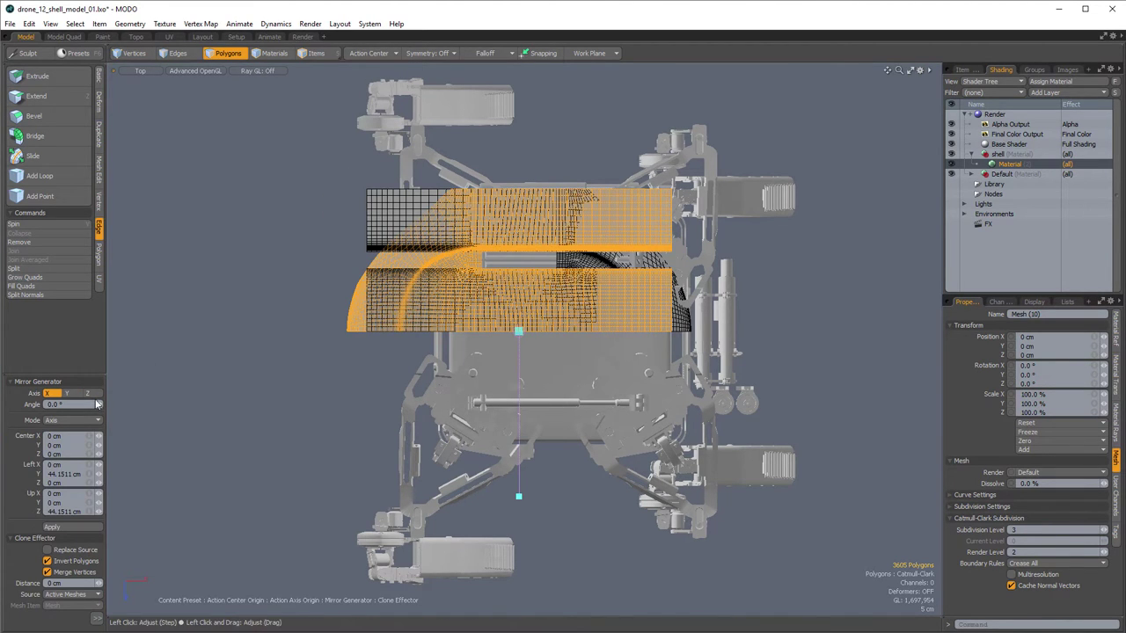
key(KP_Decimal)
key(q)
click(264, 292)
- Examine the mirrored shell and its two slots from above, from the front and from low angles
alt+drag(341, 356, 442, 376)
alt+right_drag(522, 388, 612, 397)
alt+drag(612, 398, 599, 331)
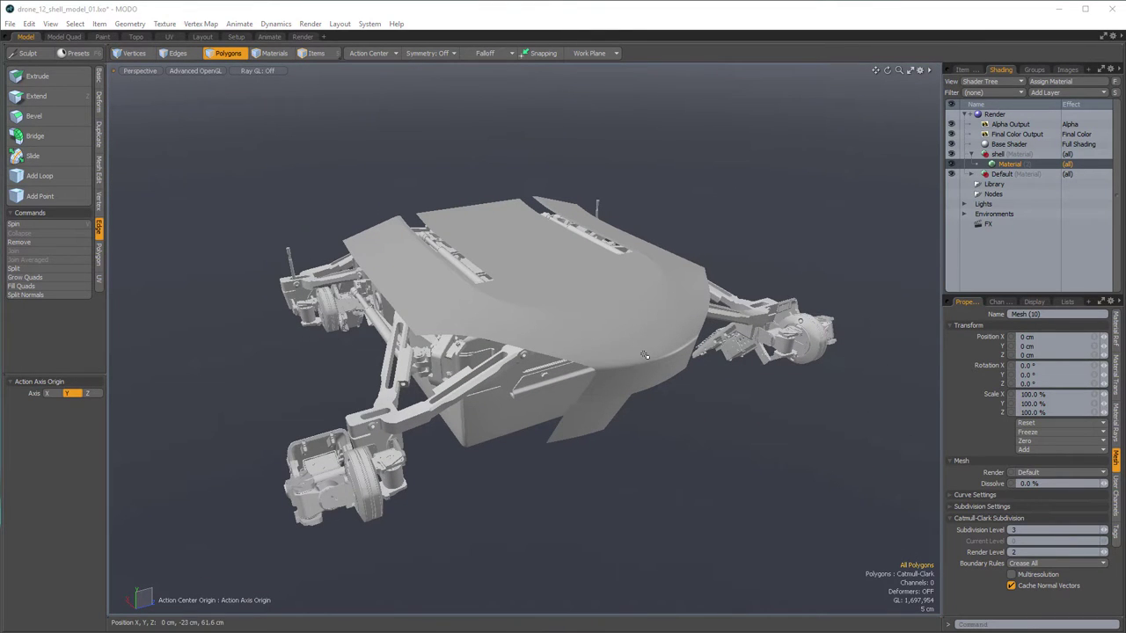
alt+drag(645, 355, 574, 347)
alt+right_drag(573, 347, 601, 349)
alt+drag(601, 350, 551, 377)
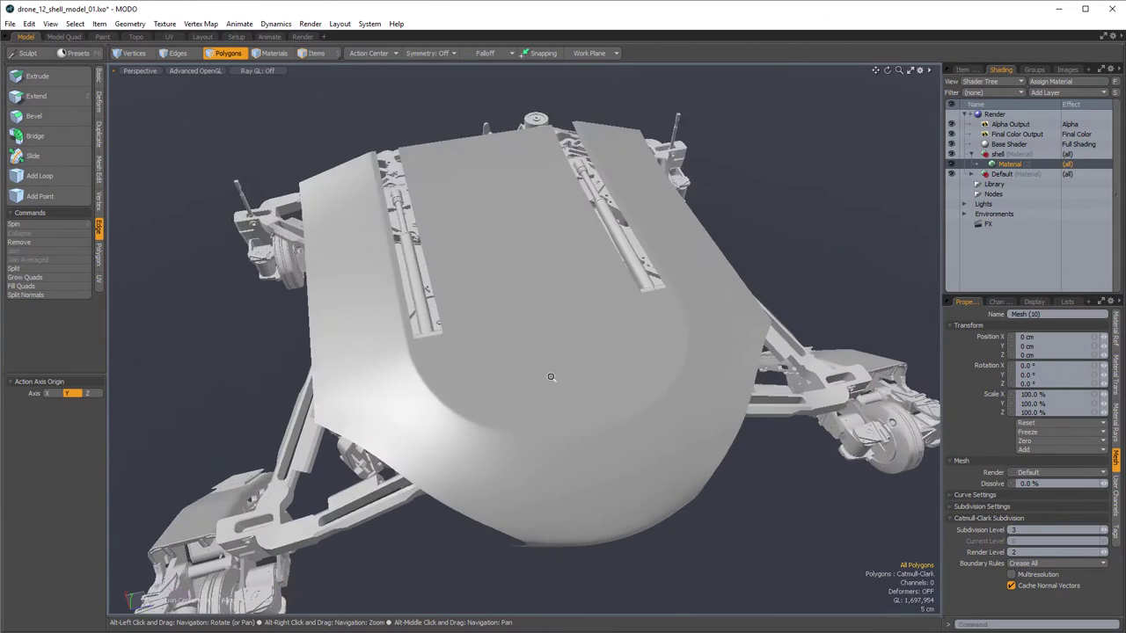
alt+right_drag(550, 377, 533, 363)
alt+drag(533, 363, 493, 341)
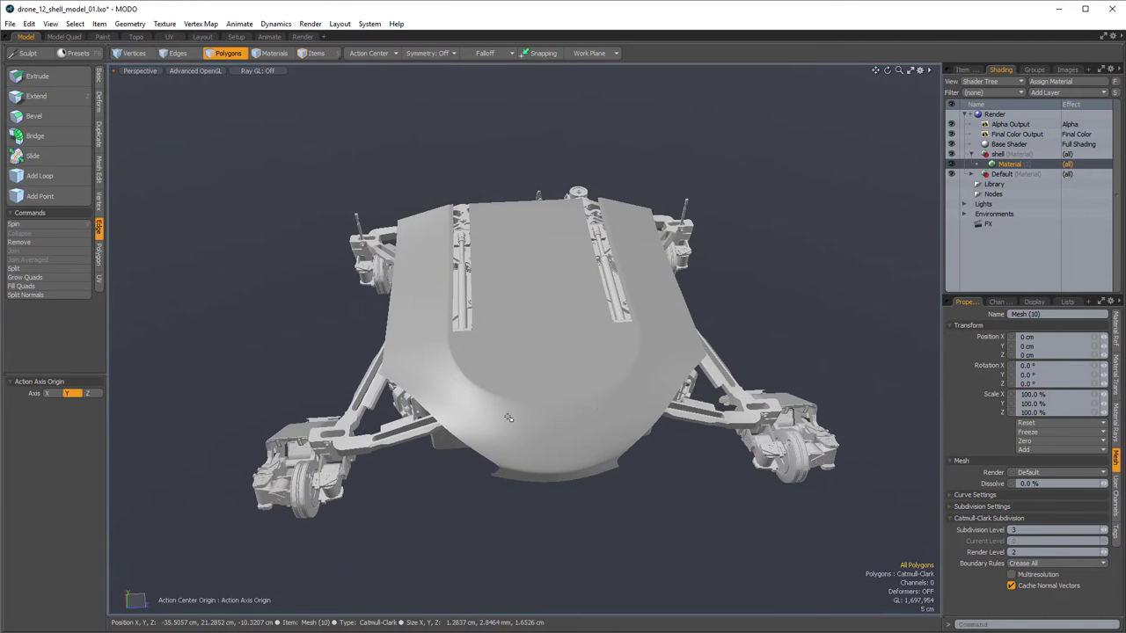
alt+drag(508, 418, 534, 449)
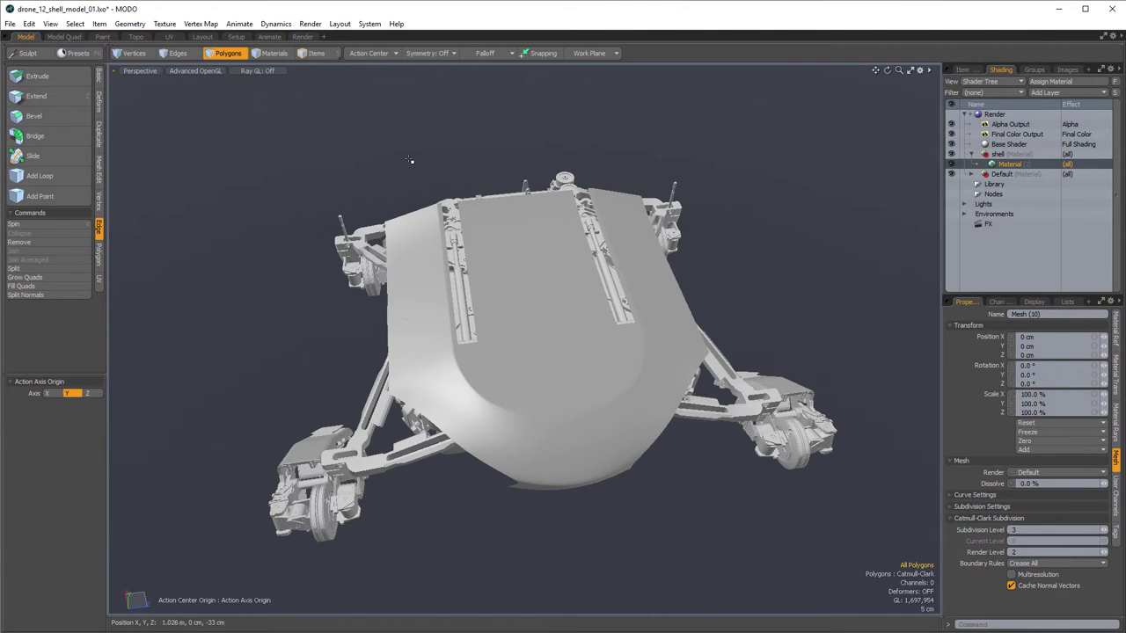
alt+drag(444, 253, 444, 176)
alt+drag(435, 325, 467, 316)
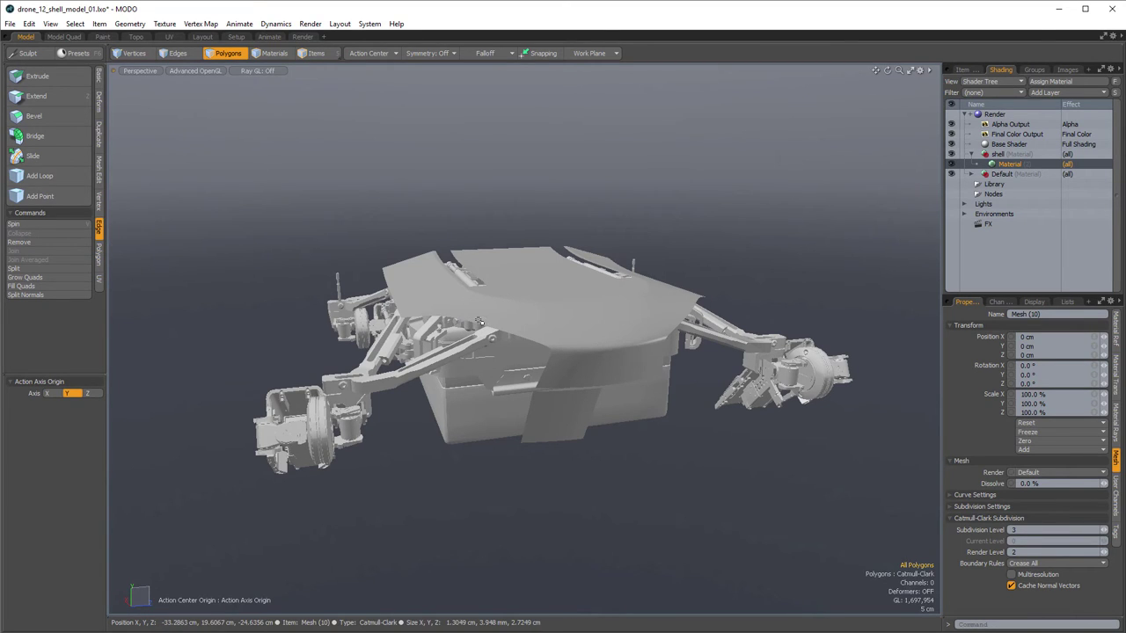
- Select all polygons of the upper shell and thicken it with Smooth Shift using the Thicken option, with the selection cleared at the end
alt+drag(480, 322, 518, 349)
double_click(518, 349)
scroll(538, 371, up, 3)
key(ctrl+space)
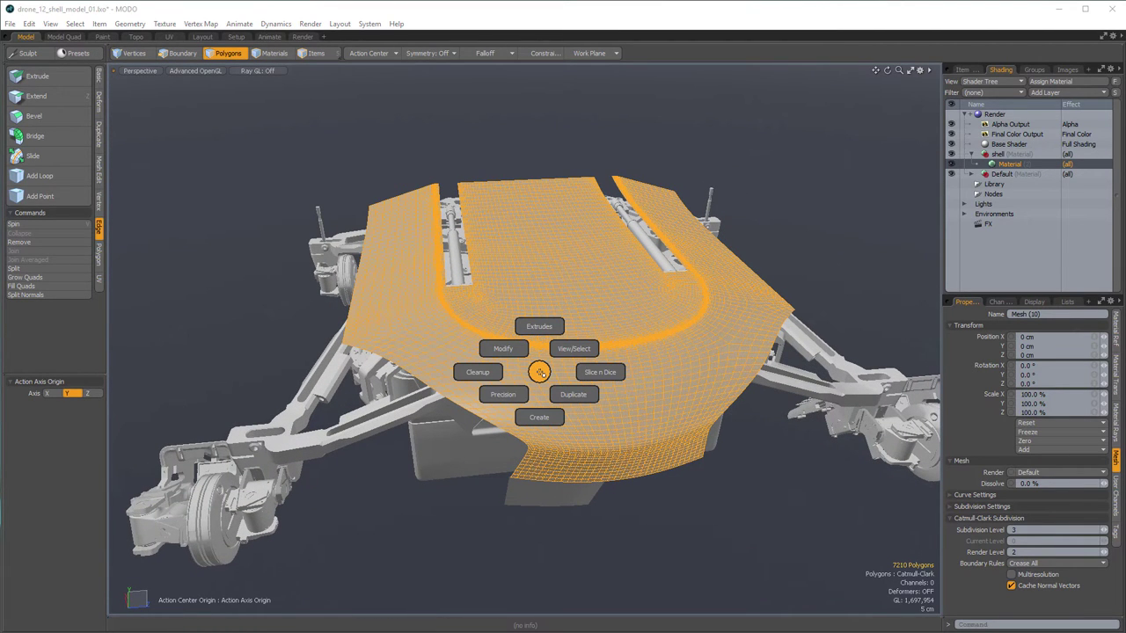
click(550, 326)
click(550, 333)
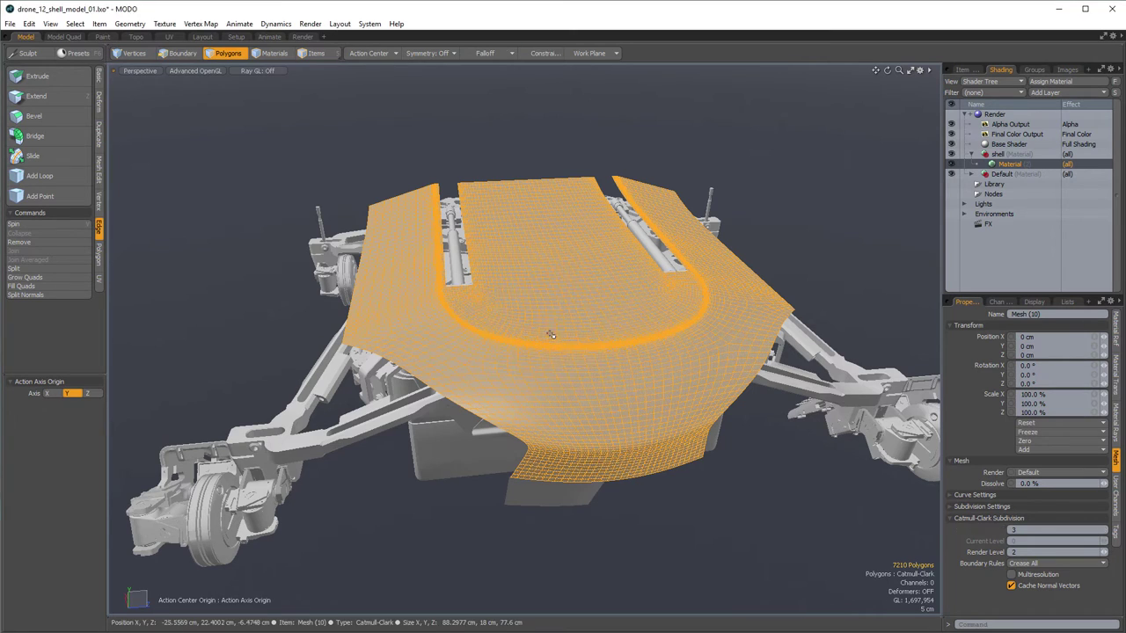
key(ctrl+space)
click(552, 275)
click(620, 283)
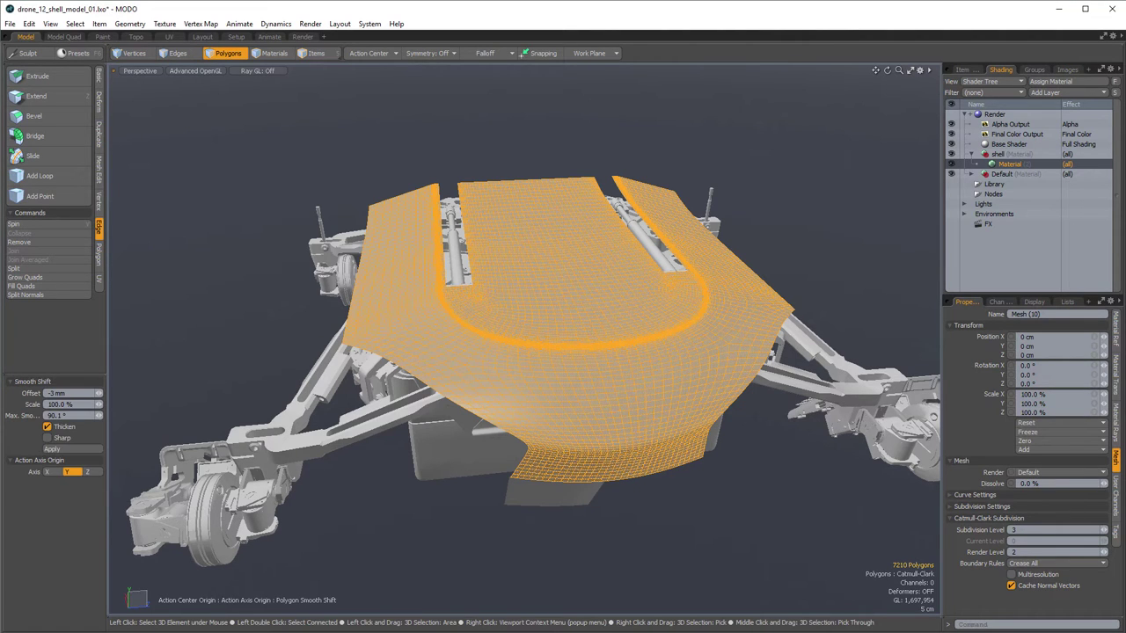
click(572, 321)
alt+drag(573, 321, 589, 309)
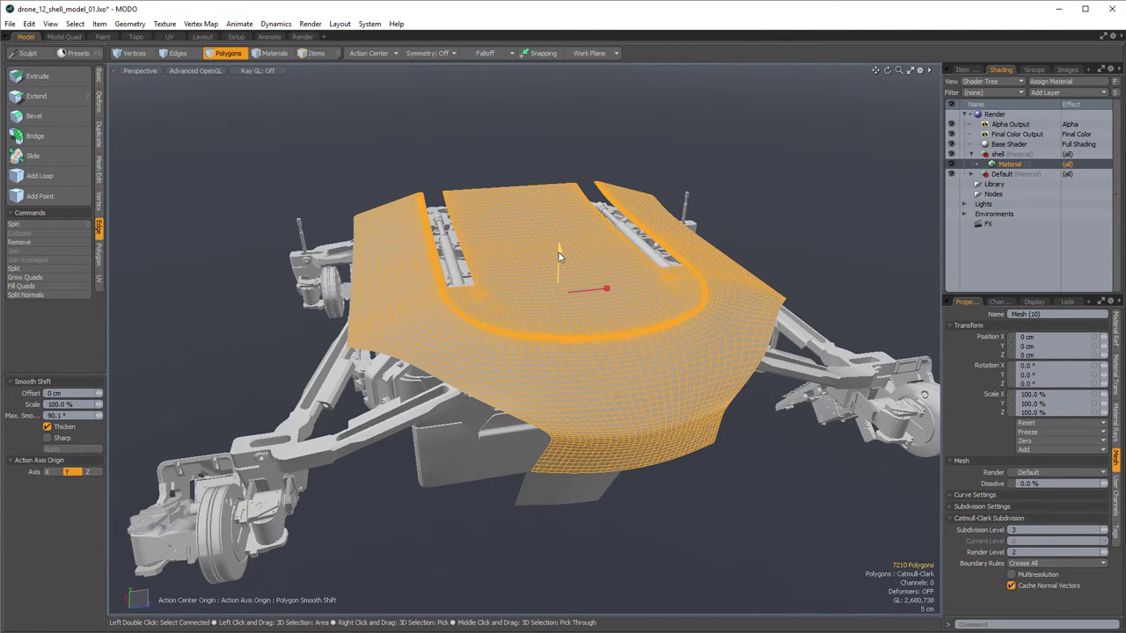
drag(559, 250, 560, 318)
alt+drag(567, 400, 540, 192)
alt+drag(563, 251, 609, 296)
key(Escape)
key(Escape)
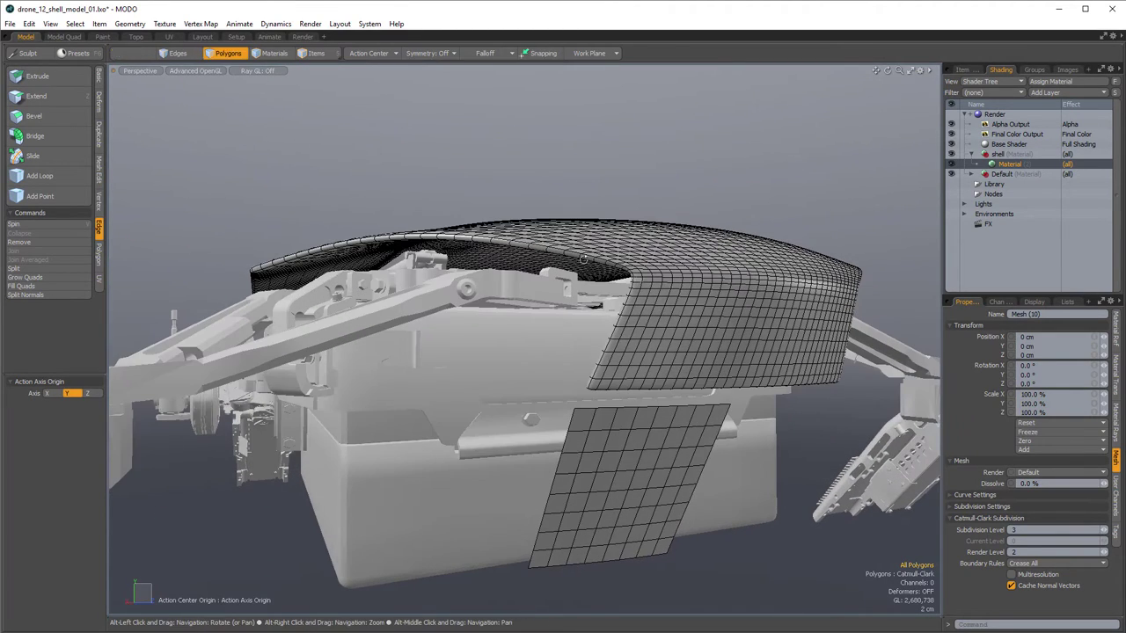
- Select the ring of short edges across the shell's rim thickness and cut a single loop through it with Loop Slice
scroll(583, 260, up, 4)
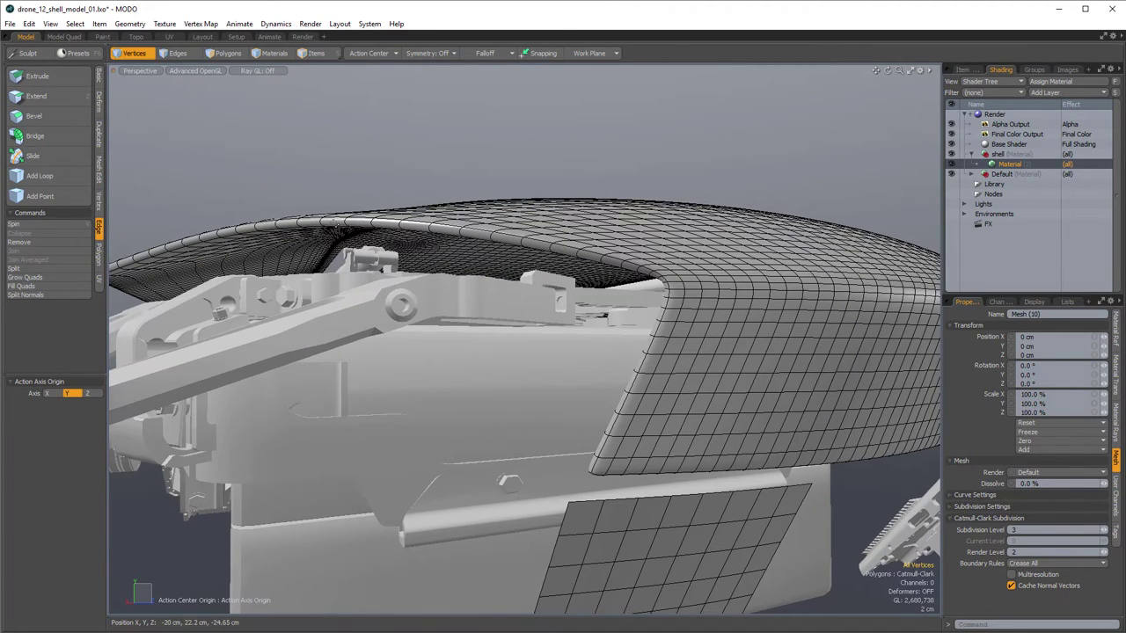
key(2)
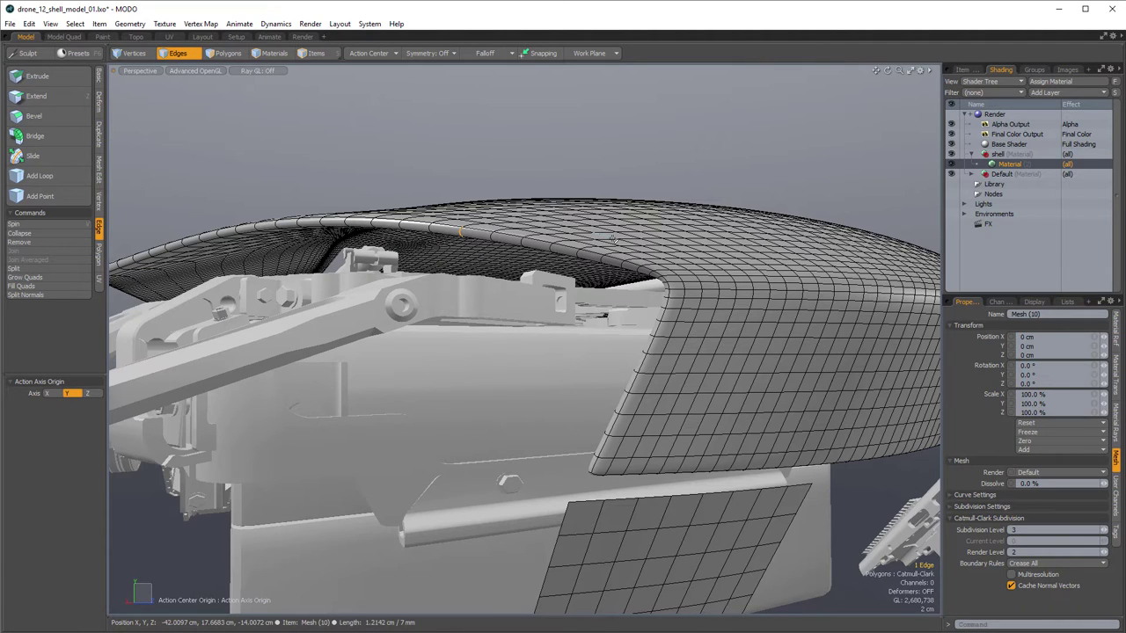
key(alt+l)
key(alt+c)
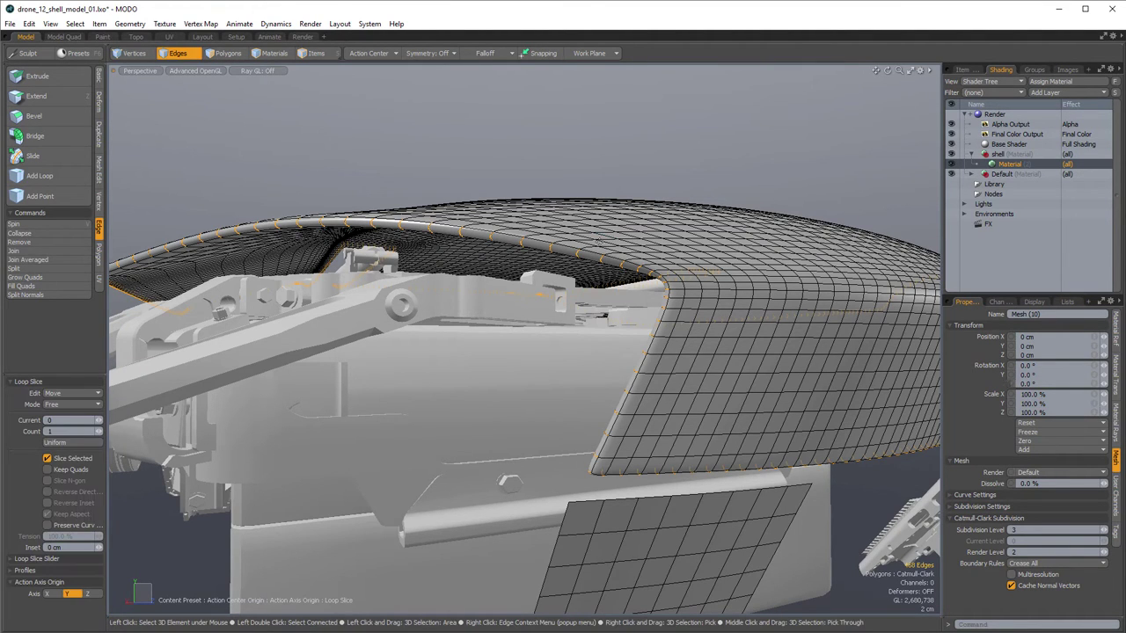
click(575, 243)
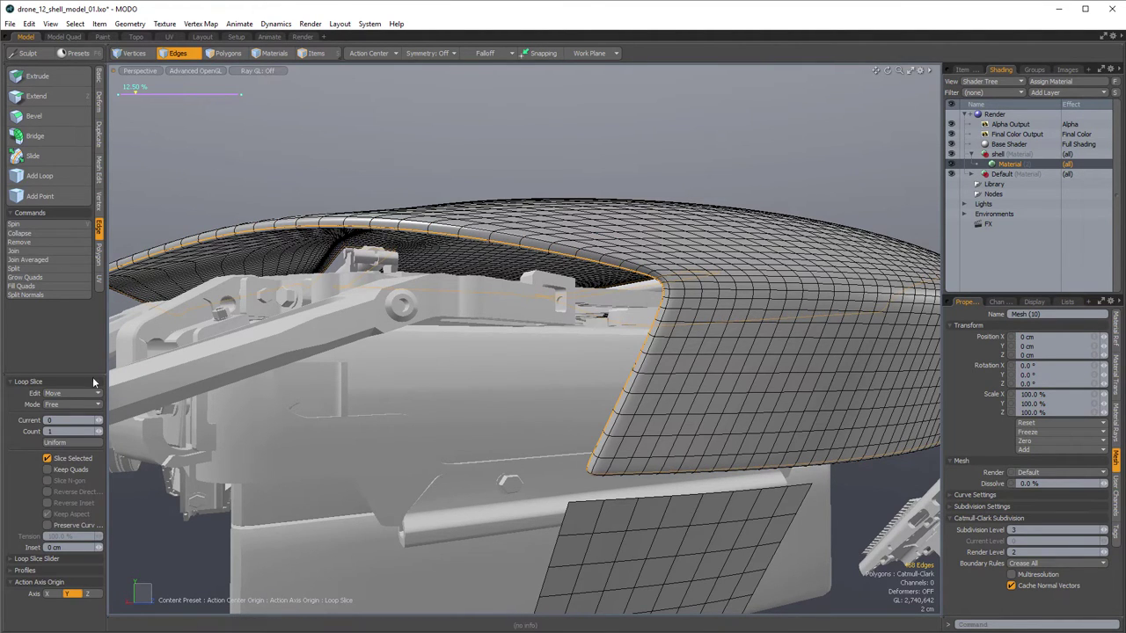
key(space)
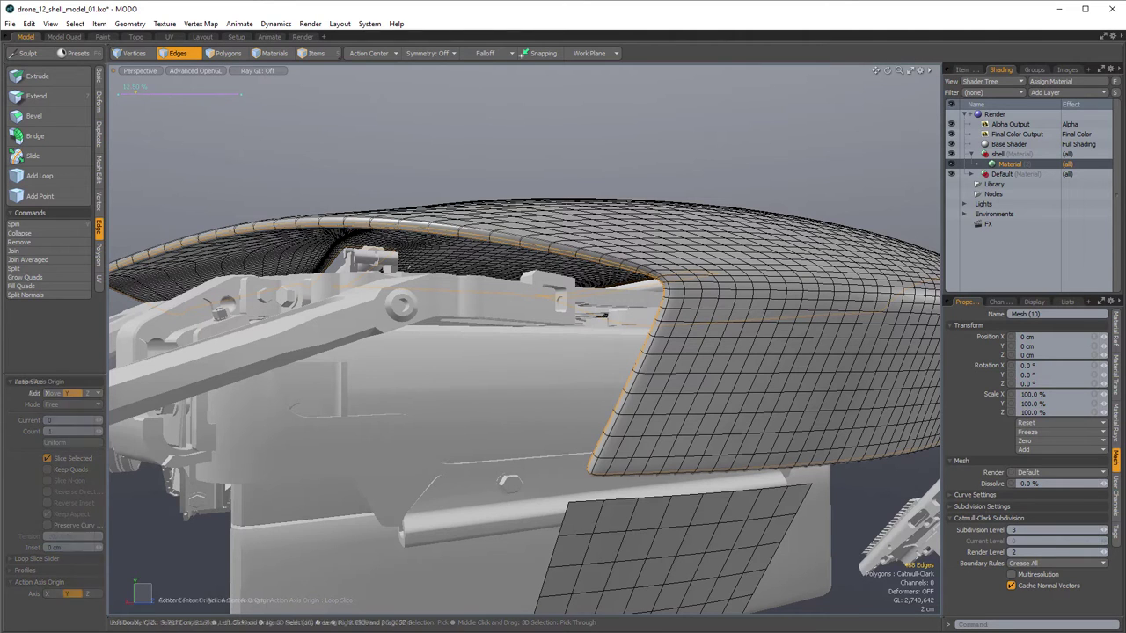
- Bevel the rim's edge loop with a round level of 1 and clear the edge selection
key(b)
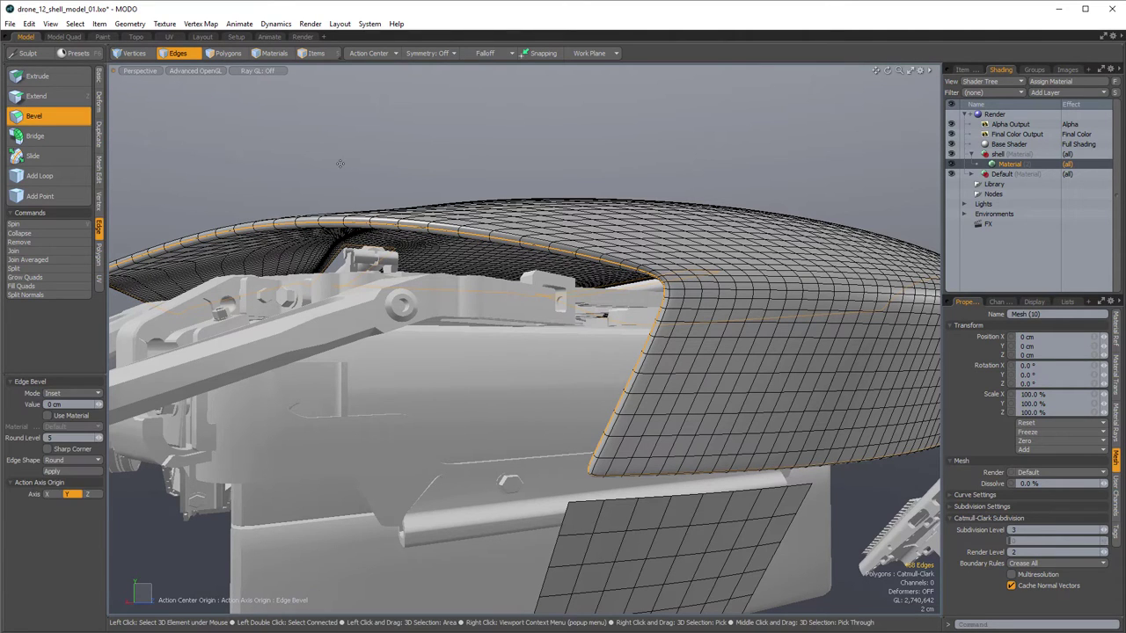
click(340, 165)
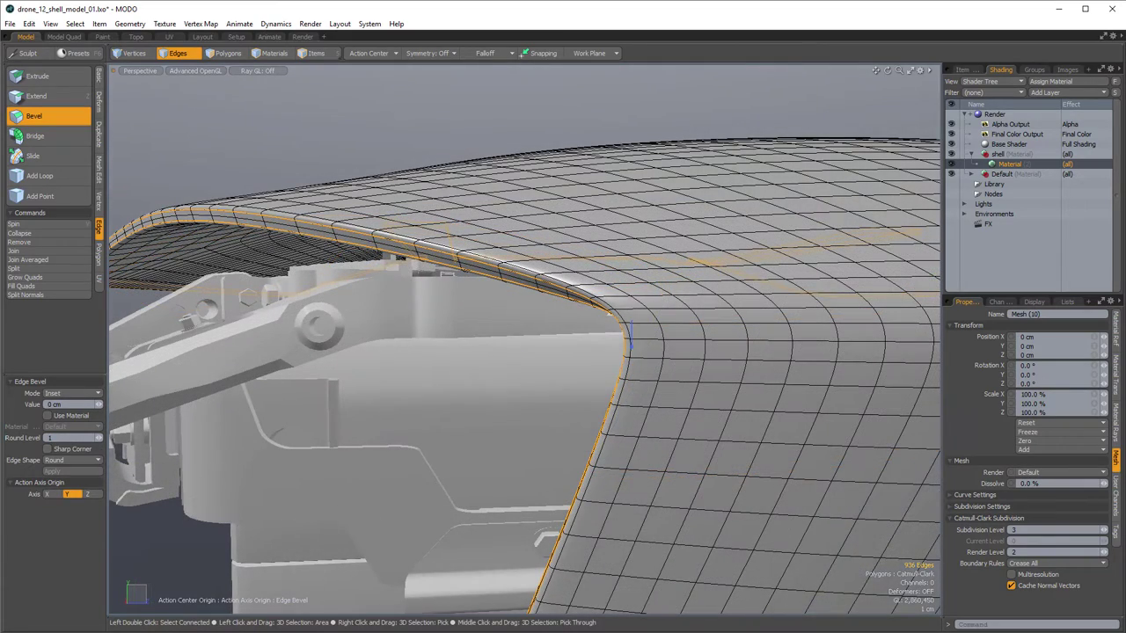
key(space)
alt+drag(610, 314, 411, 166)
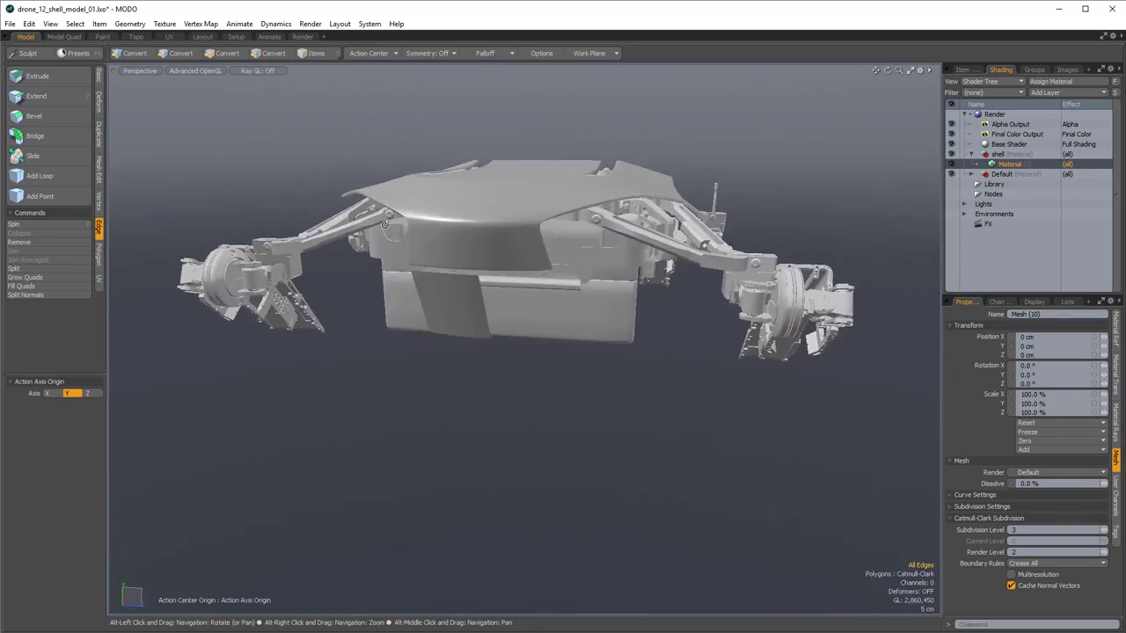
mouse_move(418, 220)
alt+mouse_down()
mouse_move(492, 280)
mouse_move(475, 317)
mouse_move(672, 247)
mouse_move(459, 326)
mouse_move(409, 317)
mouse_move(440, 350)
mouse_move(452, 431)
mouse_move(437, 304)
mouse_move(416, 299)
alt+mouse_up()
scroll(571, 289, up, 3)
scroll(460, 326, down, 3)
key(c)
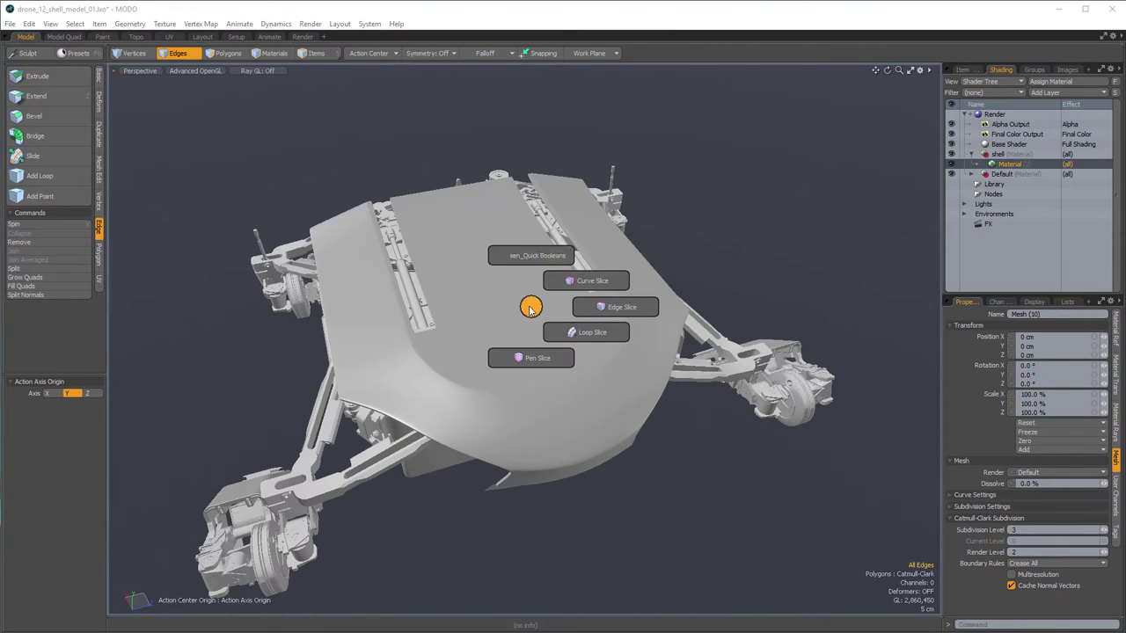
click(533, 306)
mouse_move(573, 322)
alt+mouse_down()
mouse_move(561, 313)
mouse_move(576, 342)
alt+mouse_up()
alt+drag(481, 230, 457, 228)
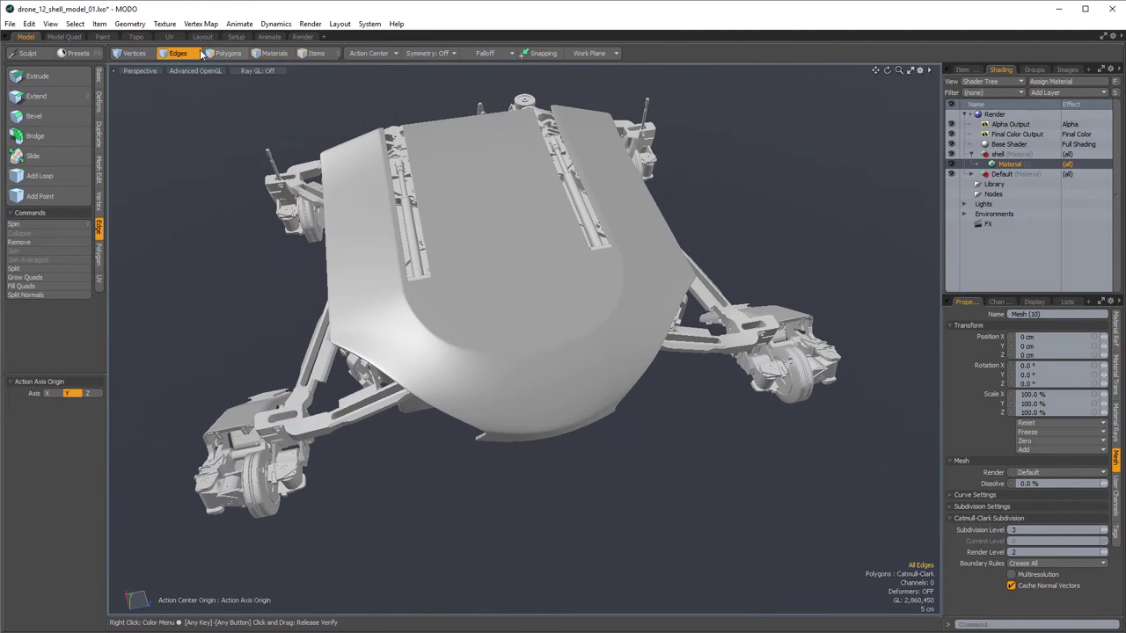
- In polygon mode and top view, draw a flat cube base about 1.086 m by 6 mm lengthwise along one side of the shell
click(214, 58)
alt+drag(518, 264, 494, 263)
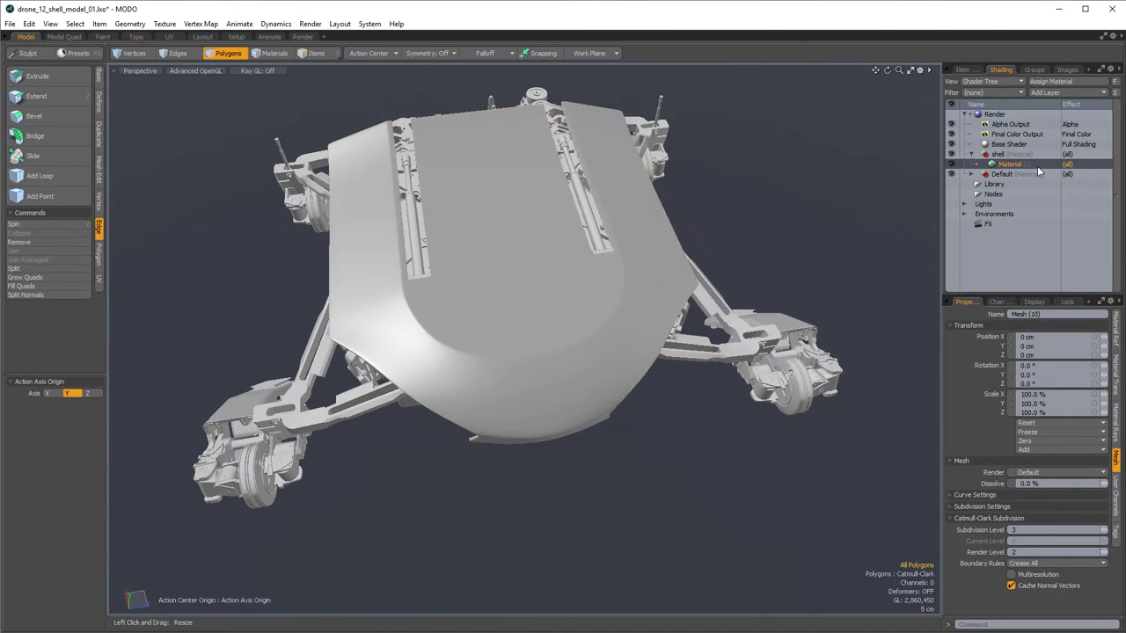
click(970, 69)
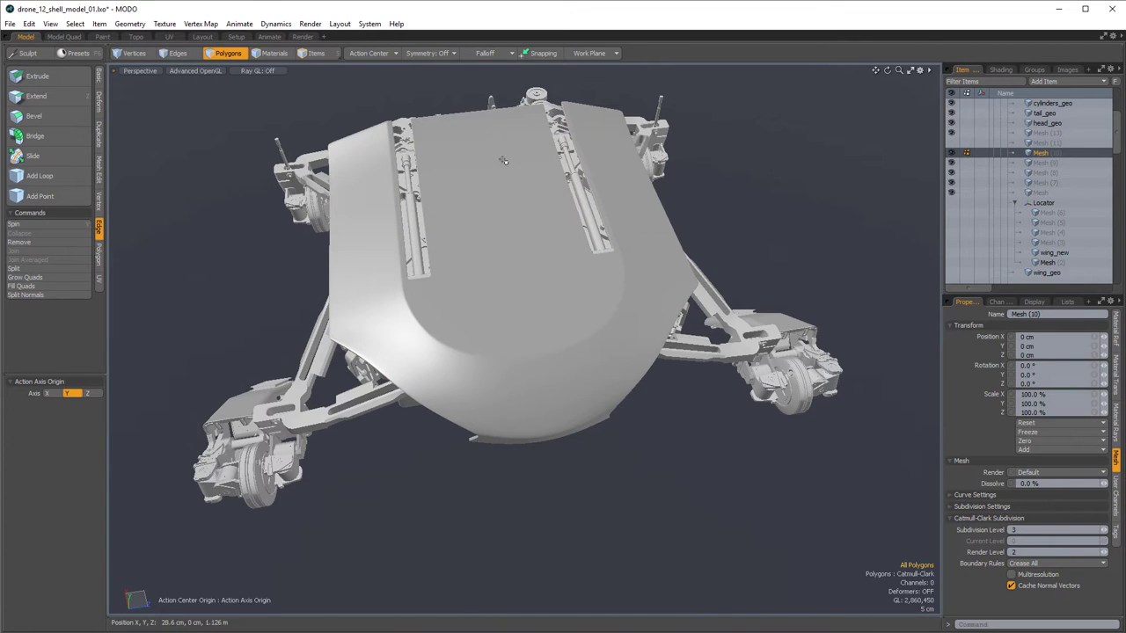
click(98, 75)
click(16, 77)
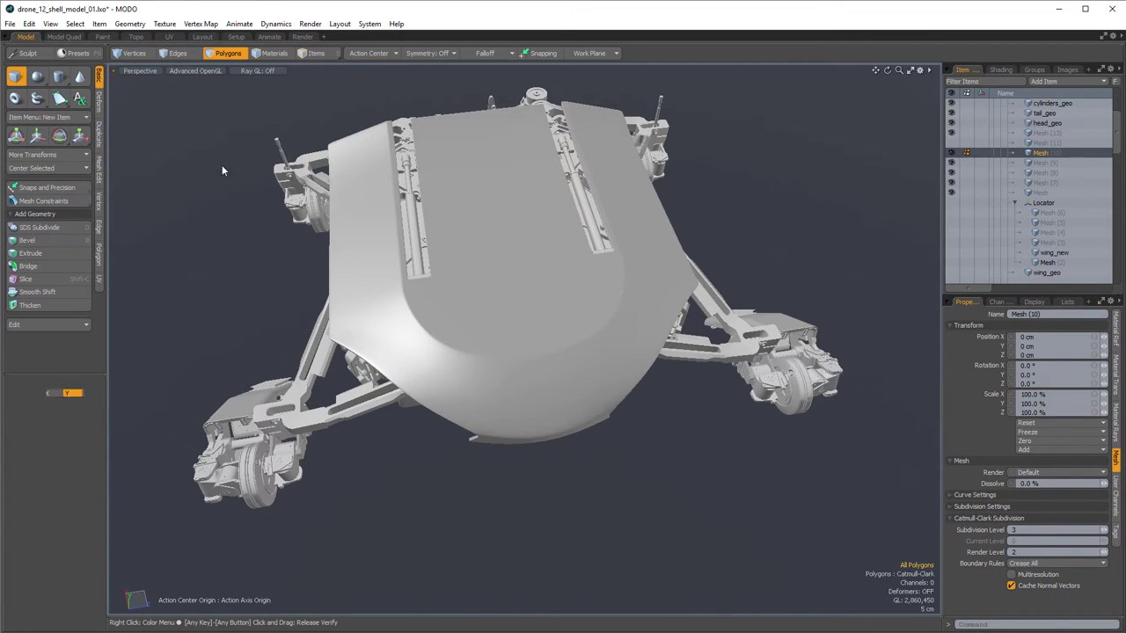
alt+shift+drag(465, 224, 456, 370)
key(KP_1)
scroll(474, 296, down, 5)
scroll(442, 304, up, 3)
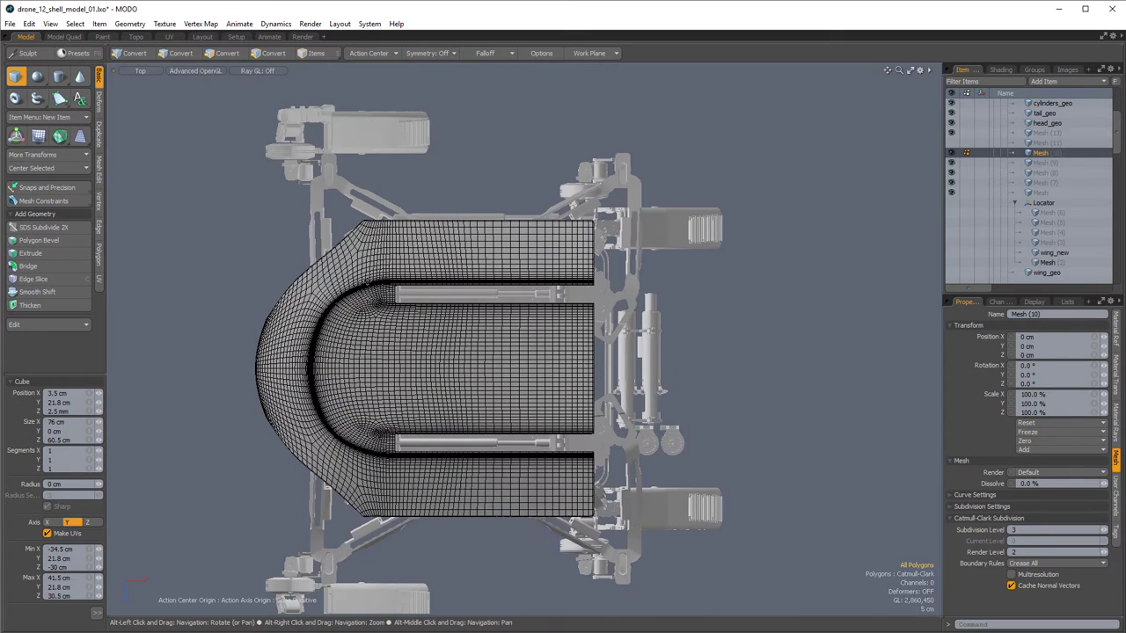
mouse_move(210, 244)
mouse_down()
mouse_move(733, 256)
mouse_move(630, 245)
mouse_up()
- Stretch the flat cube into an upright plate about 37 cm tall and 4 mm thick that passes through the shell
key(KP_Decimal)
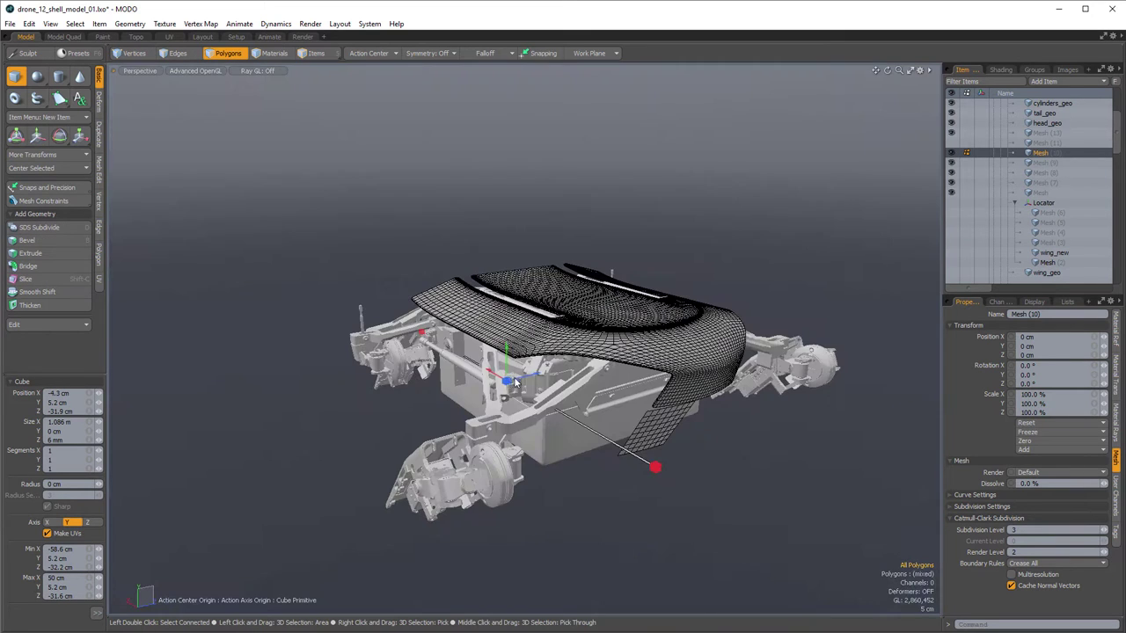
drag(507, 381, 517, 379)
mouse_move(510, 378)
mouse_down()
mouse_move(510, 241)
mouse_move(444, 280)
mouse_up()
drag(483, 342, 473, 344)
key(ctrl+z)
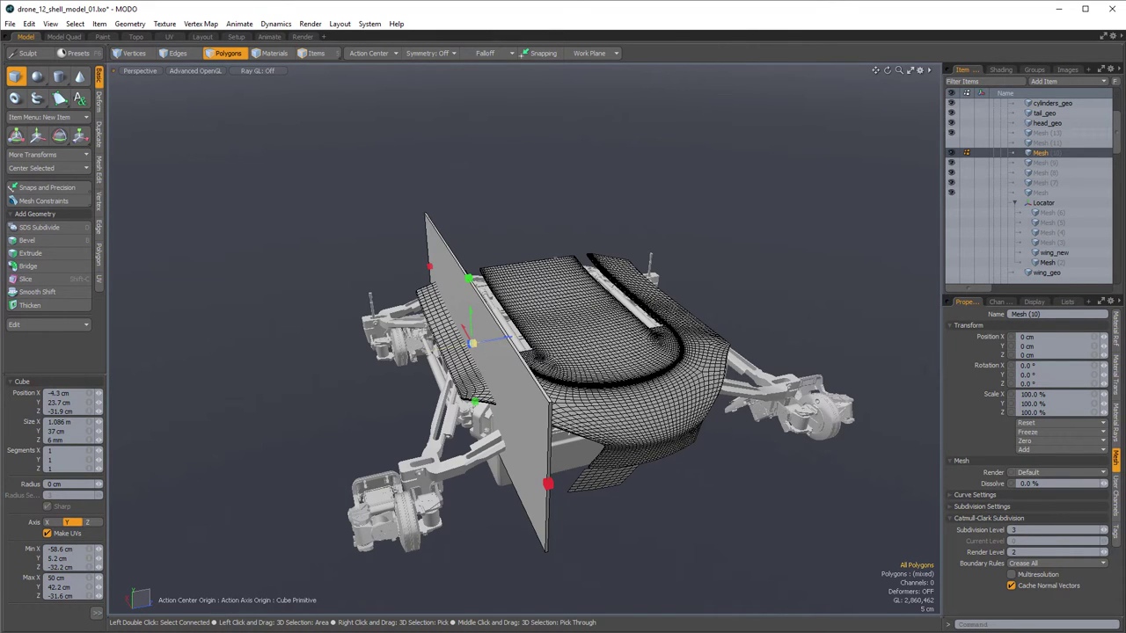
drag(473, 344, 462, 367)
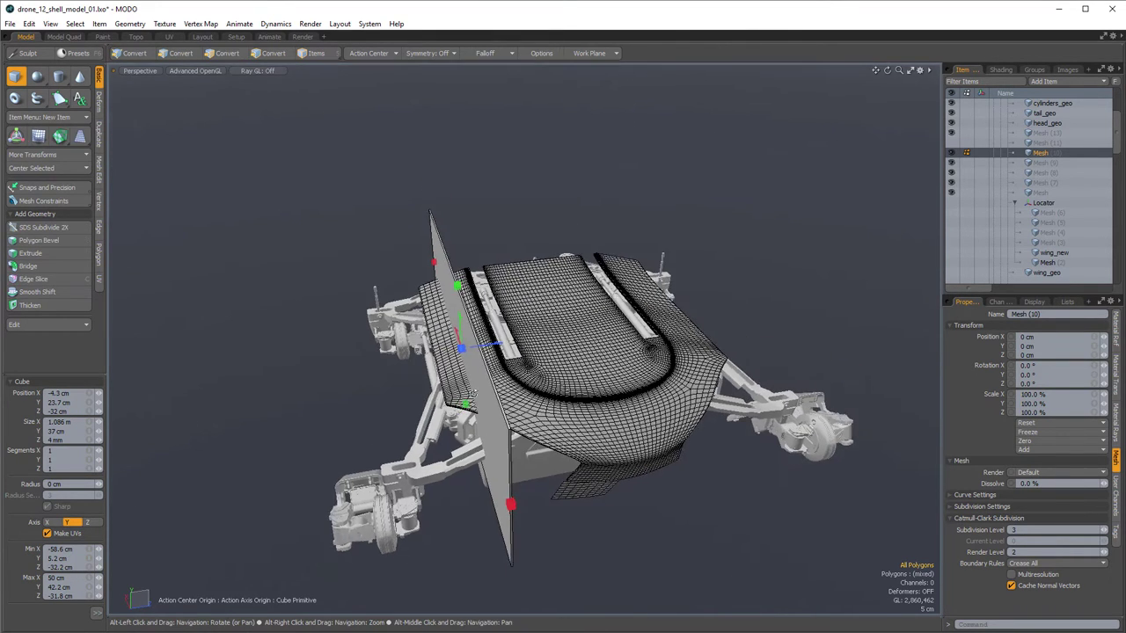
alt+drag(532, 380, 484, 390)
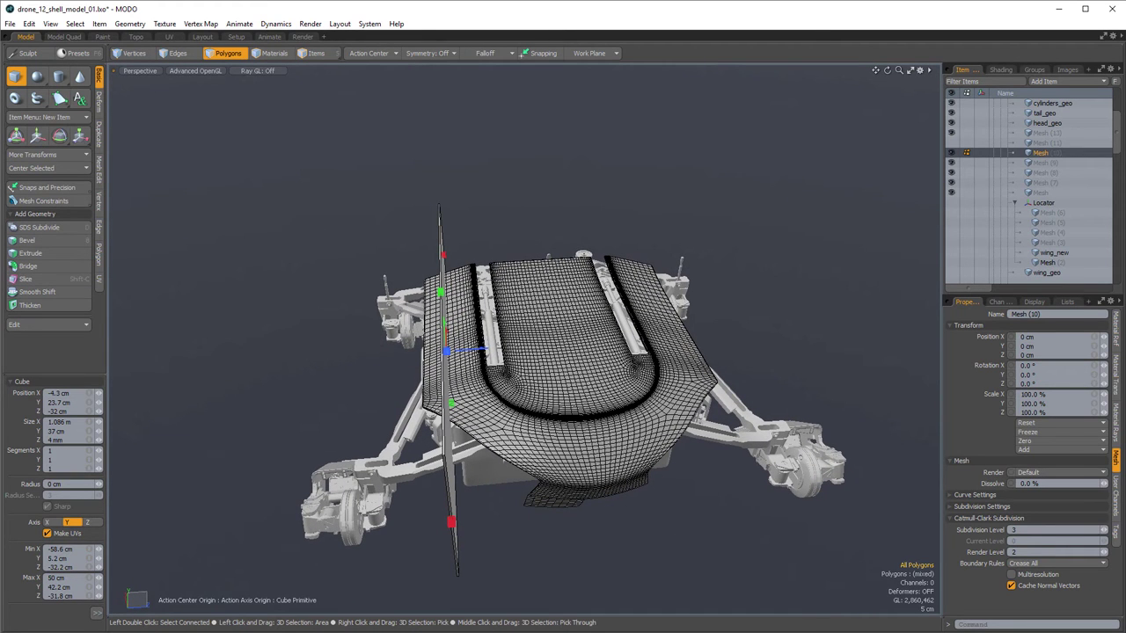
- Finish the plate and set the action center to Automatic for the Move tool
key(q)
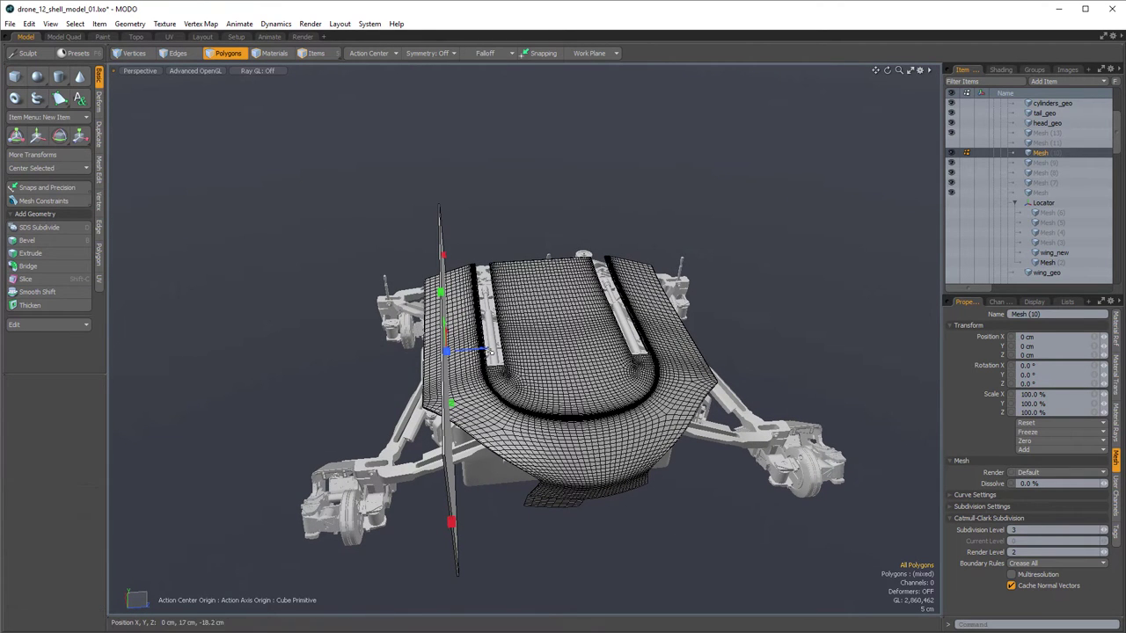
key(w)
key(q)
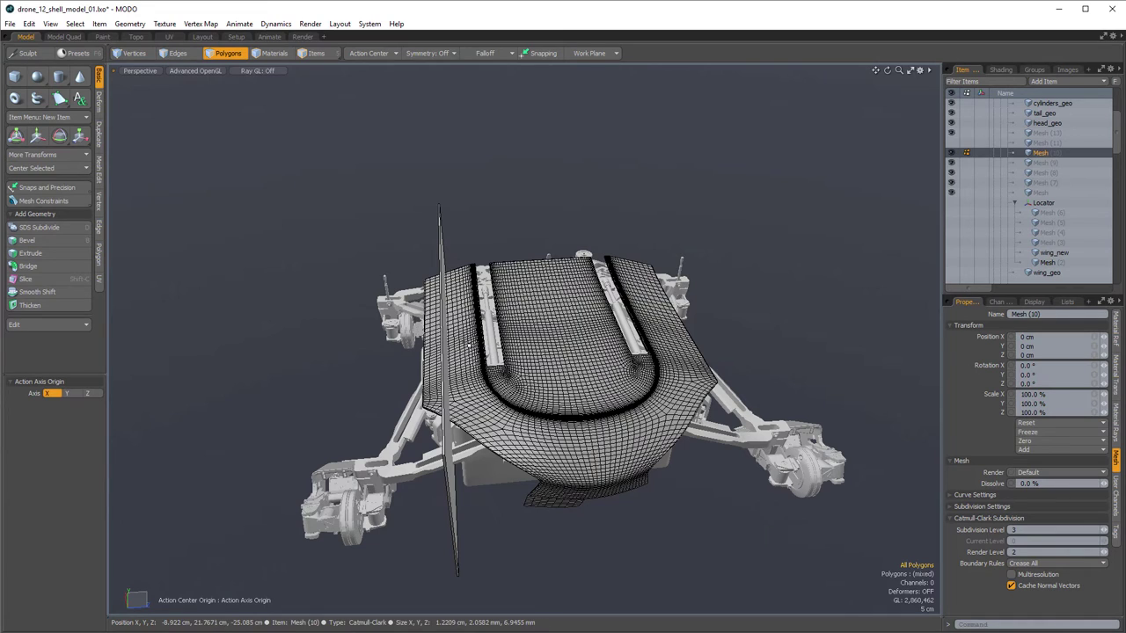
key(w)
click(374, 55)
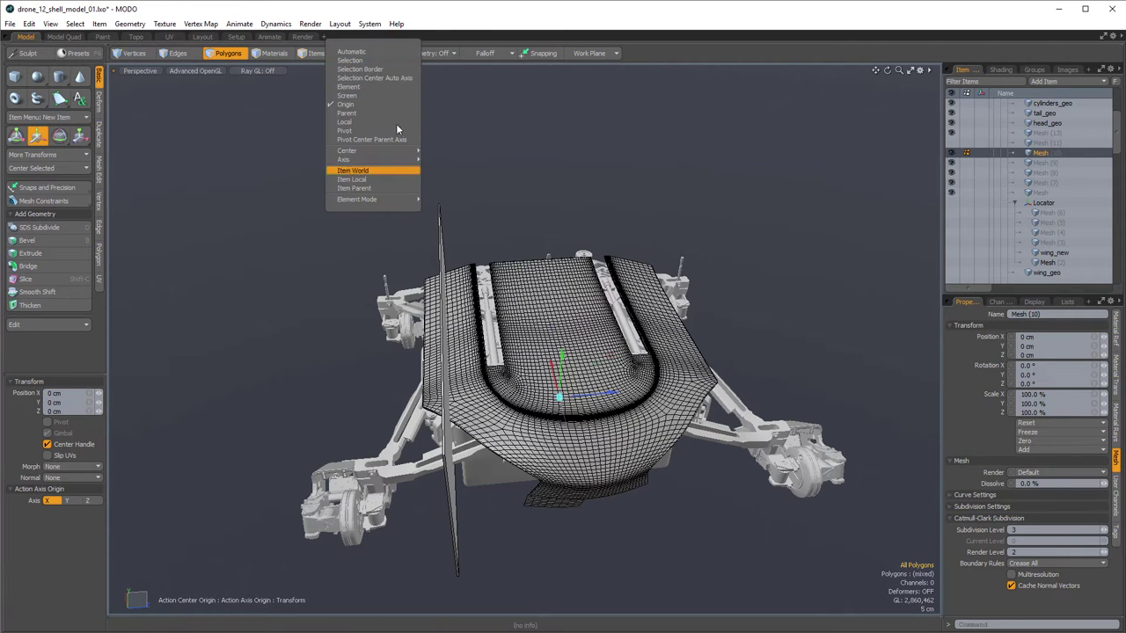
click(365, 45)
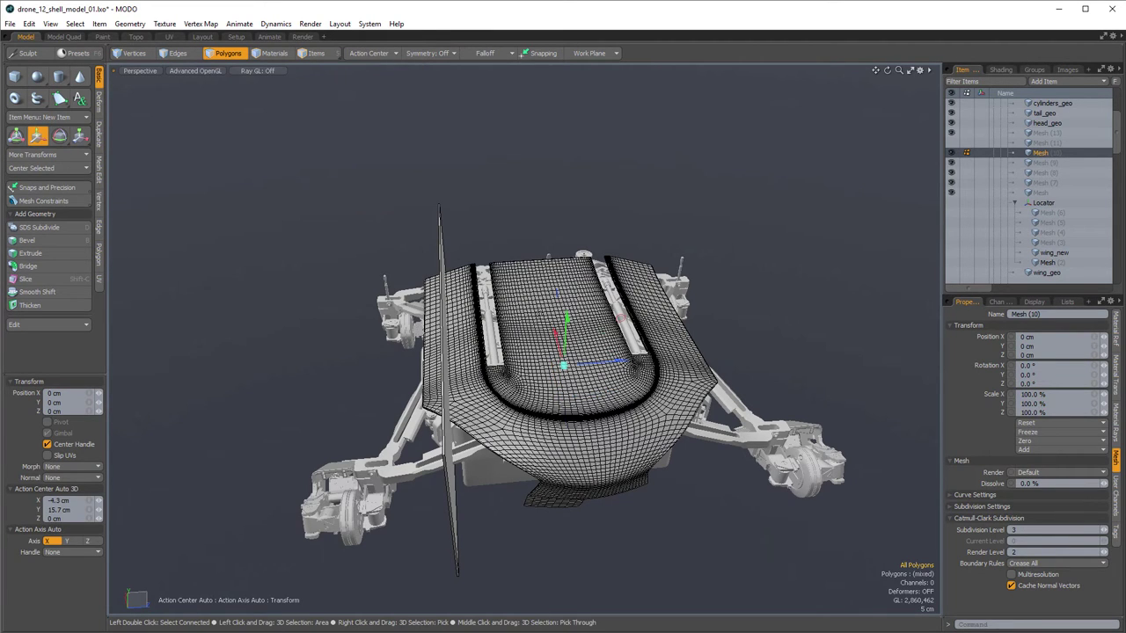
- Try to move the plate with no polygons selected and undo the move
drag(458, 348, 430, 379)
alt+drag(431, 379, 458, 373)
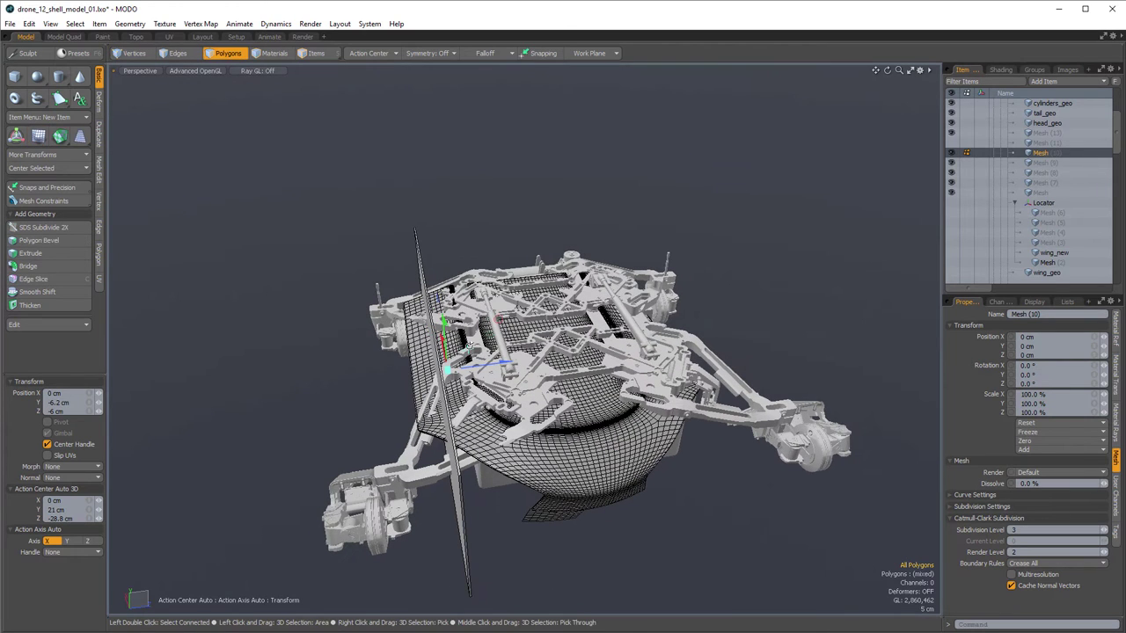
key(ctrl+z)
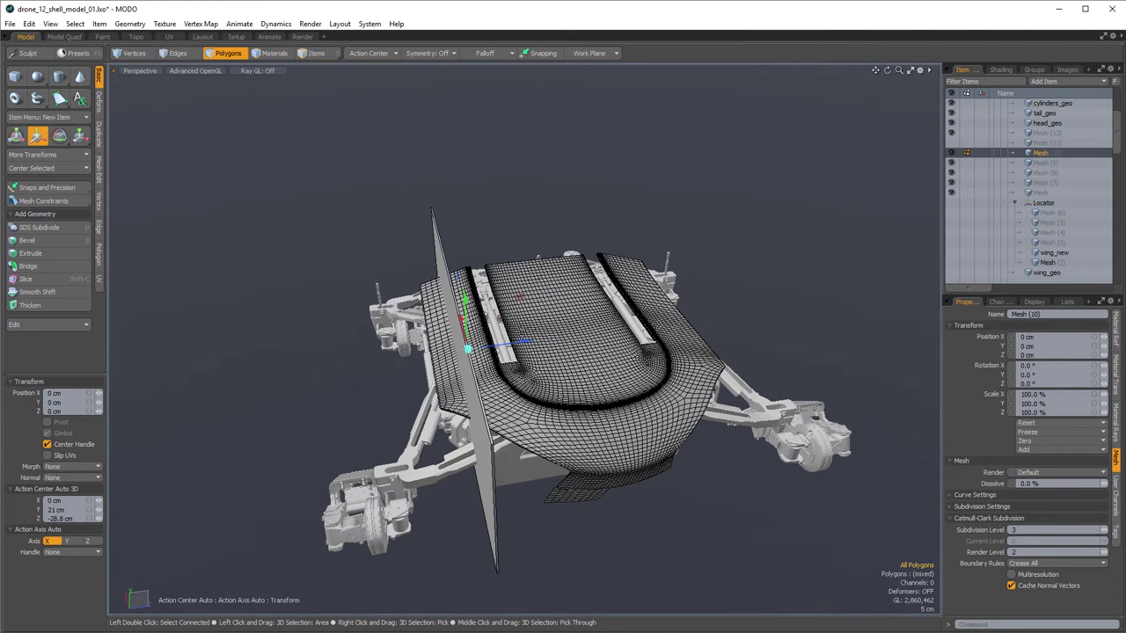
- Select only the upright plate and move it about 5.8 cm along Z toward the nearest slot
key(q)
double_click(439, 242)
alt+drag(440, 242, 528, 251)
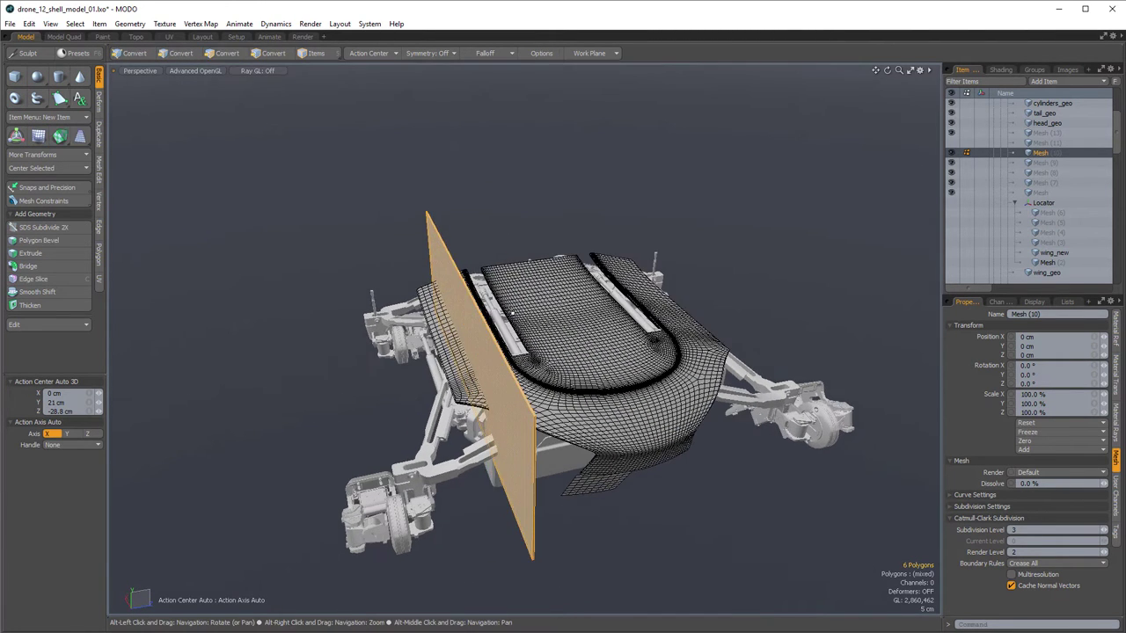
key(w)
alt+drag(598, 338, 523, 378)
scroll(506, 351, up, 4)
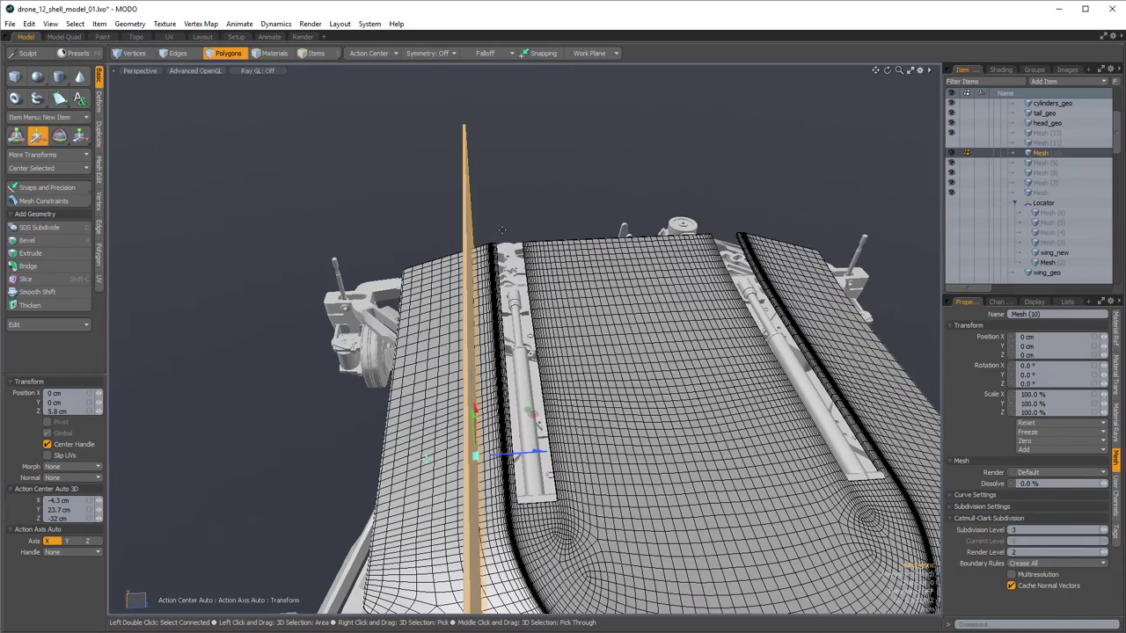
- Adjust the plate's Z offset to about 7.6 cm so that it runs just outside the raised seam beside the slot
mouse_move(543, 503)
alt+mouse_down()
mouse_move(505, 448)
mouse_move(557, 406)
mouse_move(525, 393)
mouse_move(539, 392)
mouse_move(540, 496)
alt+mouse_up()
scroll(543, 259, up, 5)
alt+shift+drag(560, 200, 541, 274)
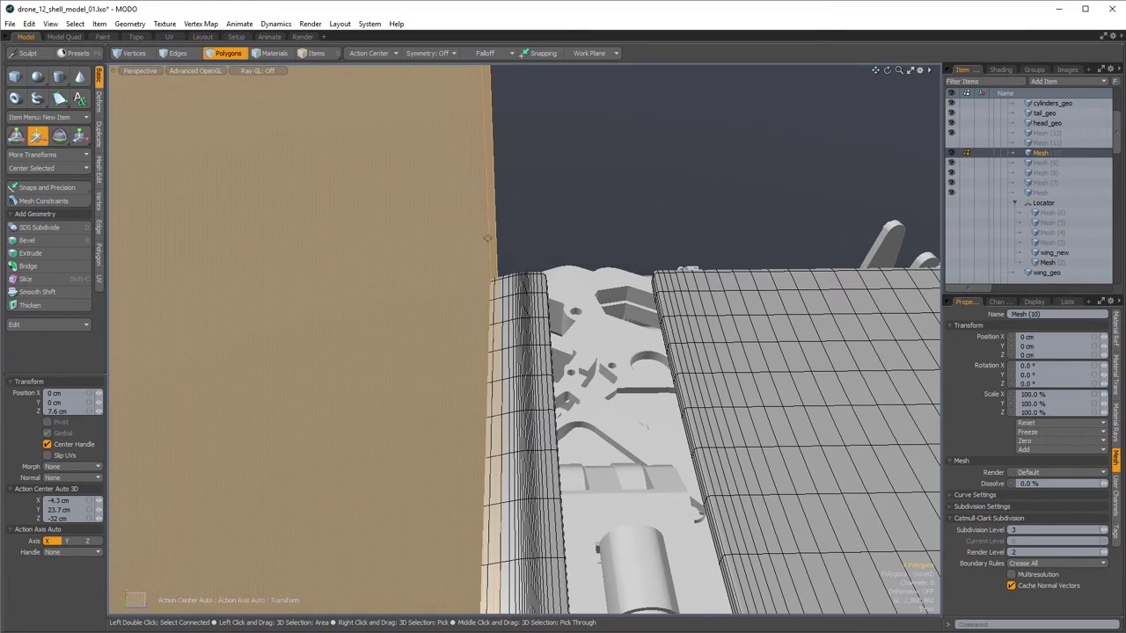
alt+right_drag(555, 313, 345, 357)
alt+shift+drag(521, 420, 495, 335)
alt+right_drag(494, 334, 518, 343)
alt+drag(519, 343, 493, 364)
key(space)
- Finish positioning the plate and slice the shell along it with the Quick Booleans script's Solid 3D Drill in SLICE mode
drag(361, 340, 371, 371)
alt+drag(531, 363, 440, 393)
click(412, 391)
alt+drag(356, 392, 484, 400)
alt+right_drag(442, 382, 458, 379)
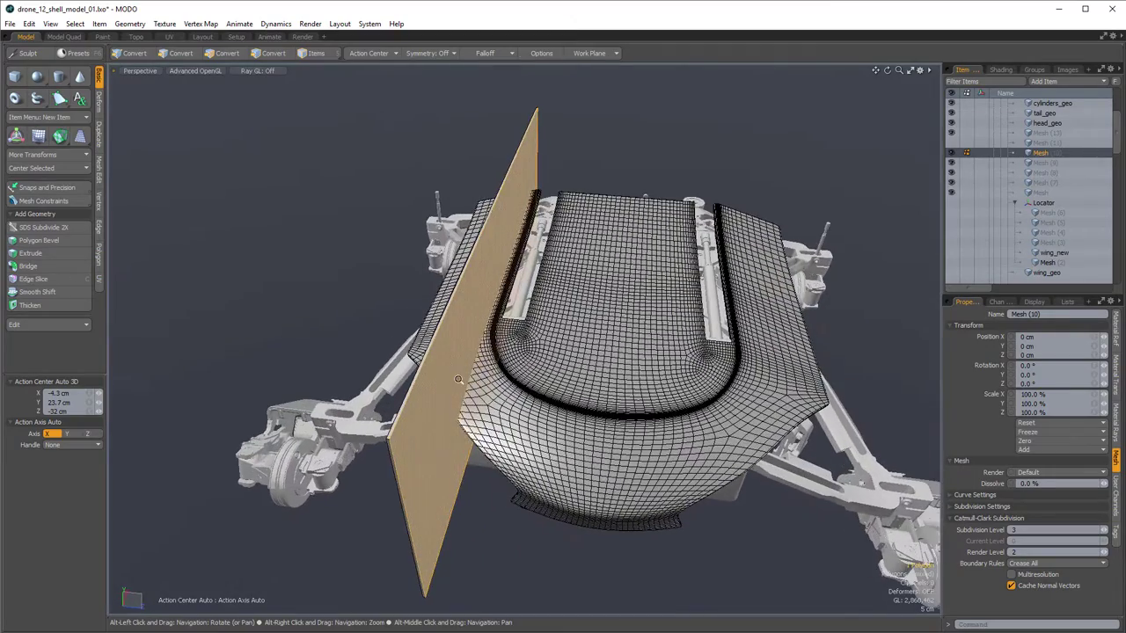
alt+drag(458, 379, 607, 396)
click(635, 485)
alt+drag(598, 463, 407, 387)
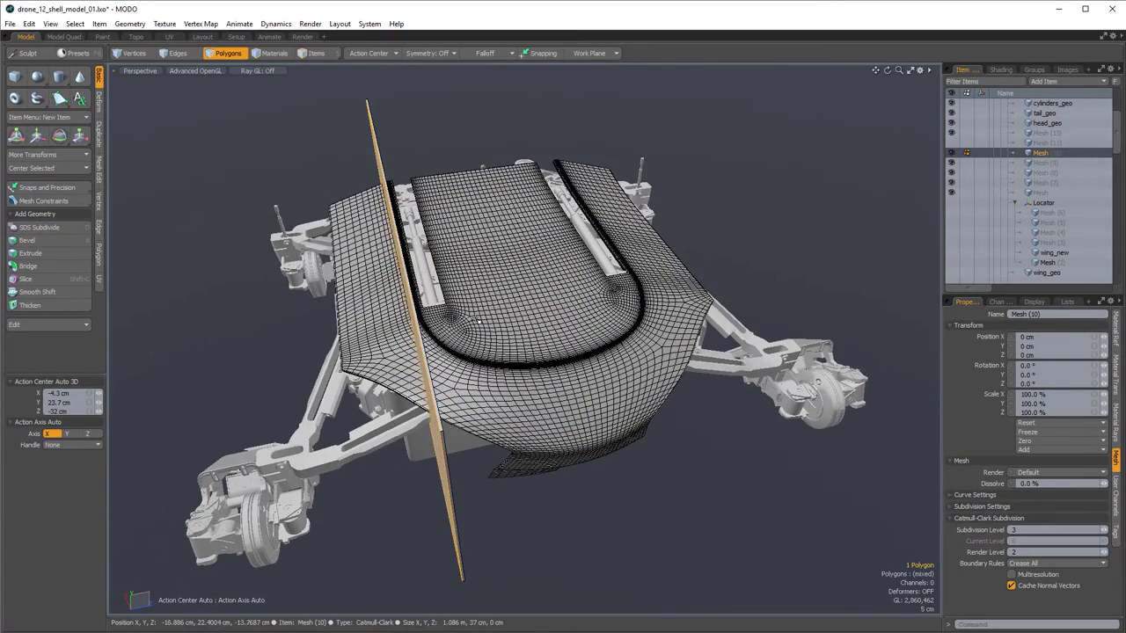
key(ctrl+space)
click(551, 321)
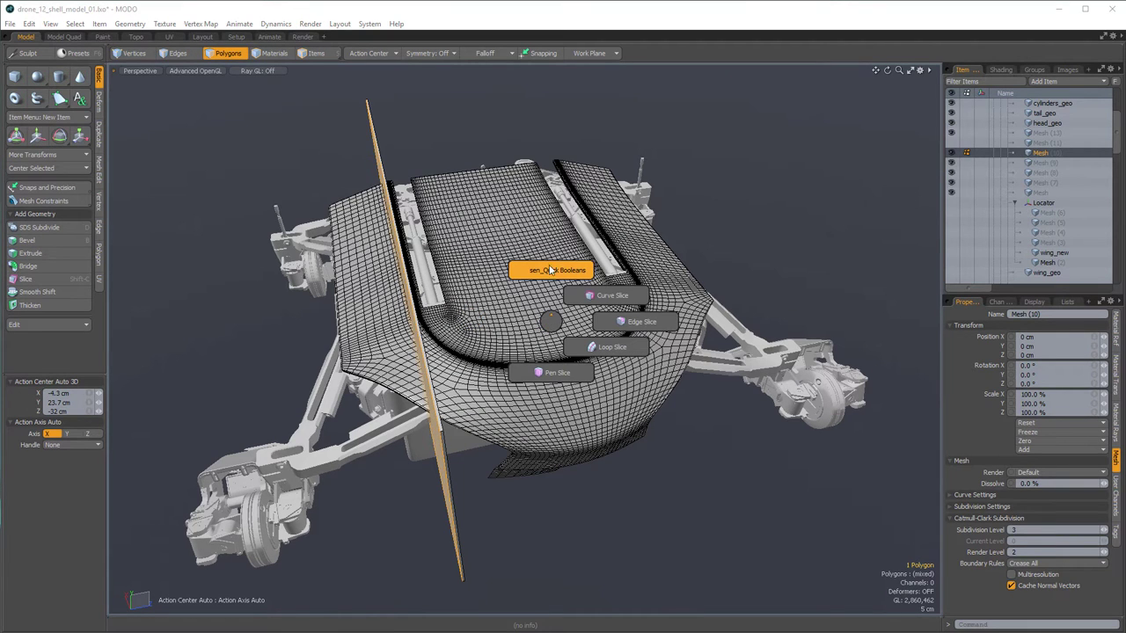
click(550, 270)
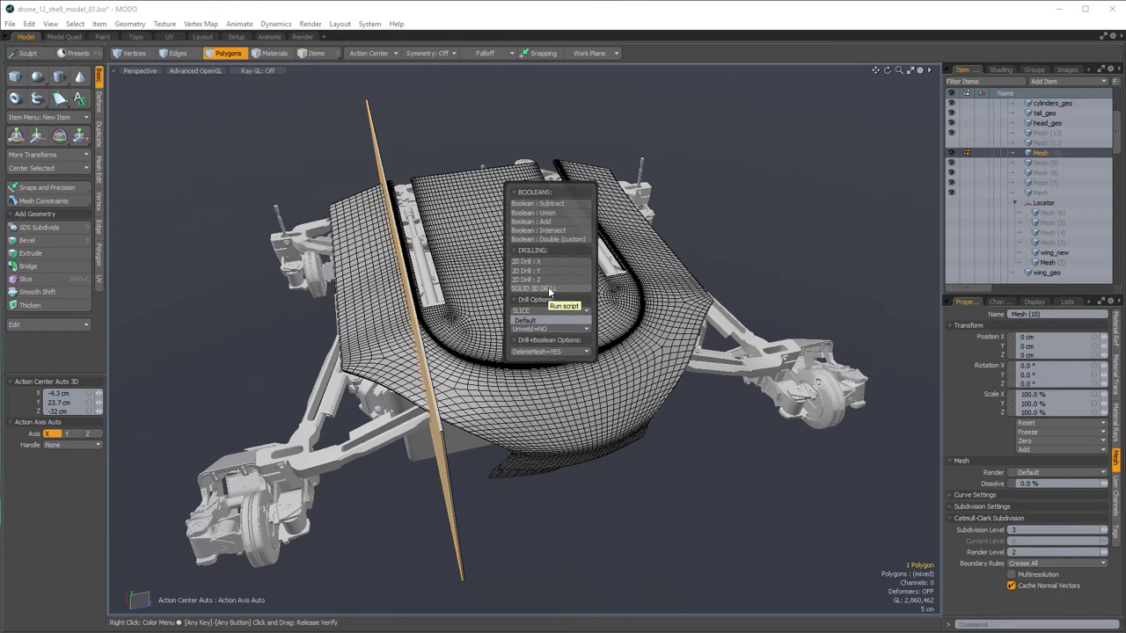
click(548, 289)
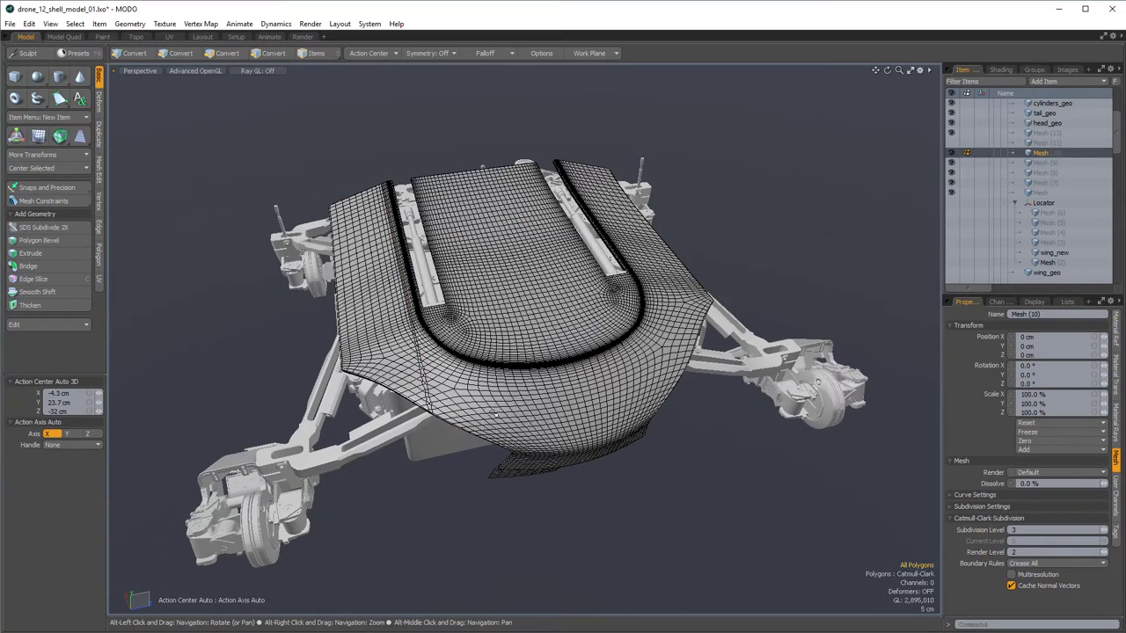
- Turn off Catmull-Clark subdivision on the sliced shell and examine the new cut line near its front edge
alt+scroll(429, 416, up, 7)
alt+drag(429, 415, 412, 379)
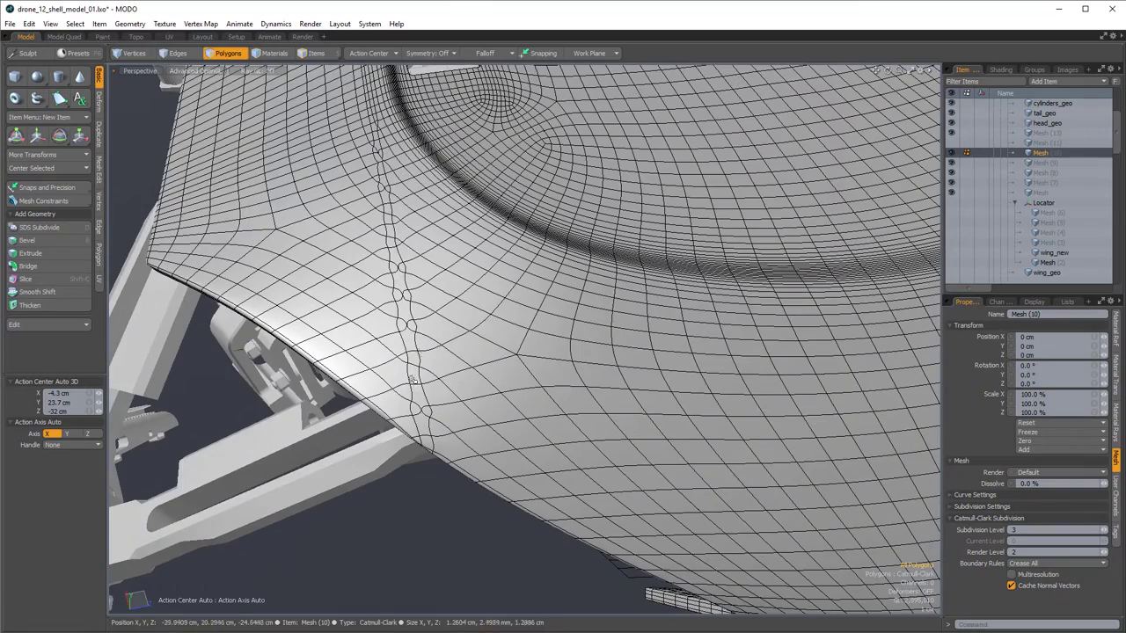
key(shift+Tab)
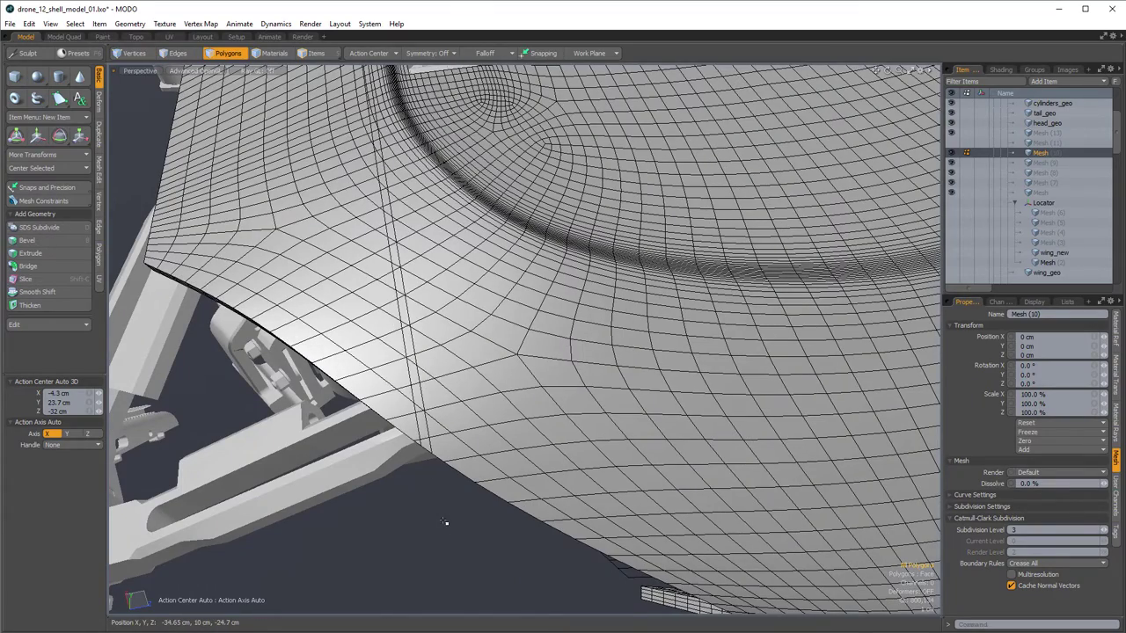
alt+drag(445, 522, 482, 338)
mouse_move(483, 422)
mouse_down()
mouse_move(493, 372)
mouse_move(486, 408)
mouse_move(512, 366)
mouse_up()
mouse_move(472, 331)
shift+mouse_down()
mouse_move(463, 269)
mouse_move(475, 246)
mouse_move(497, 255)
shift+mouse_up()
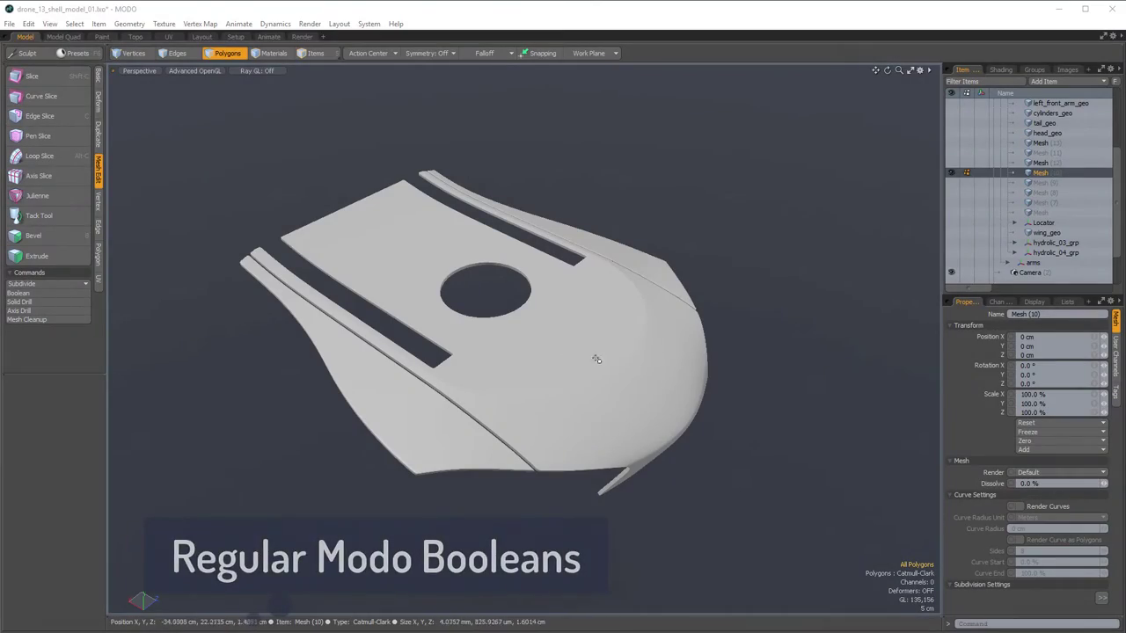
- Cut the connected main shell body out of Mesh (10) and paste it into Mesh (9), separating it from the side panel
alt+drag(522, 359, 583, 347)
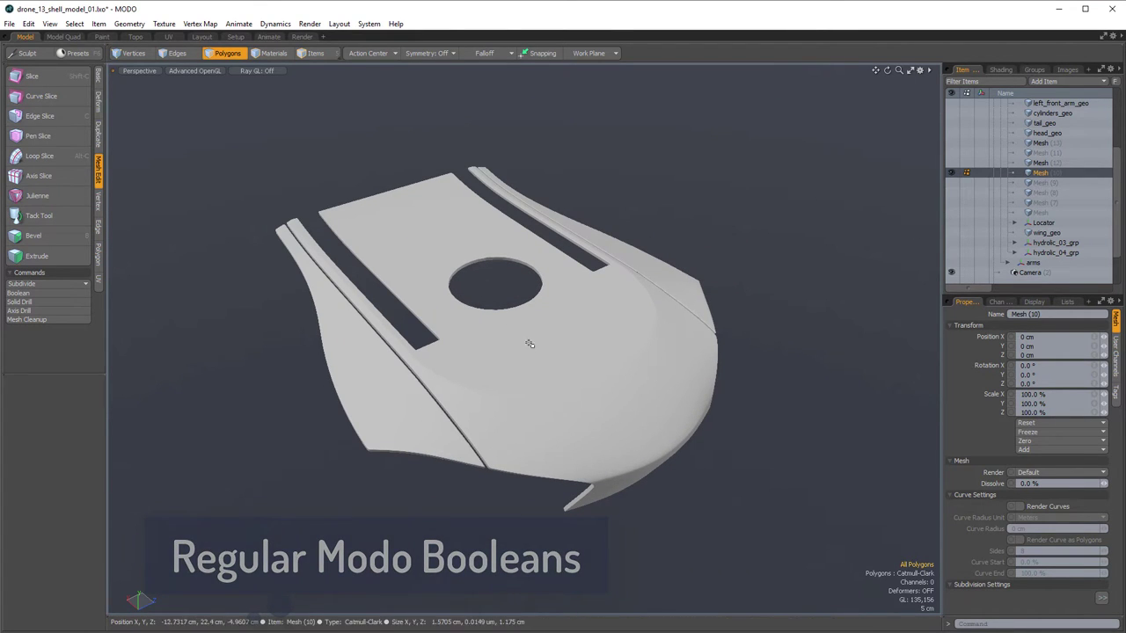
alt+drag(530, 343, 573, 360)
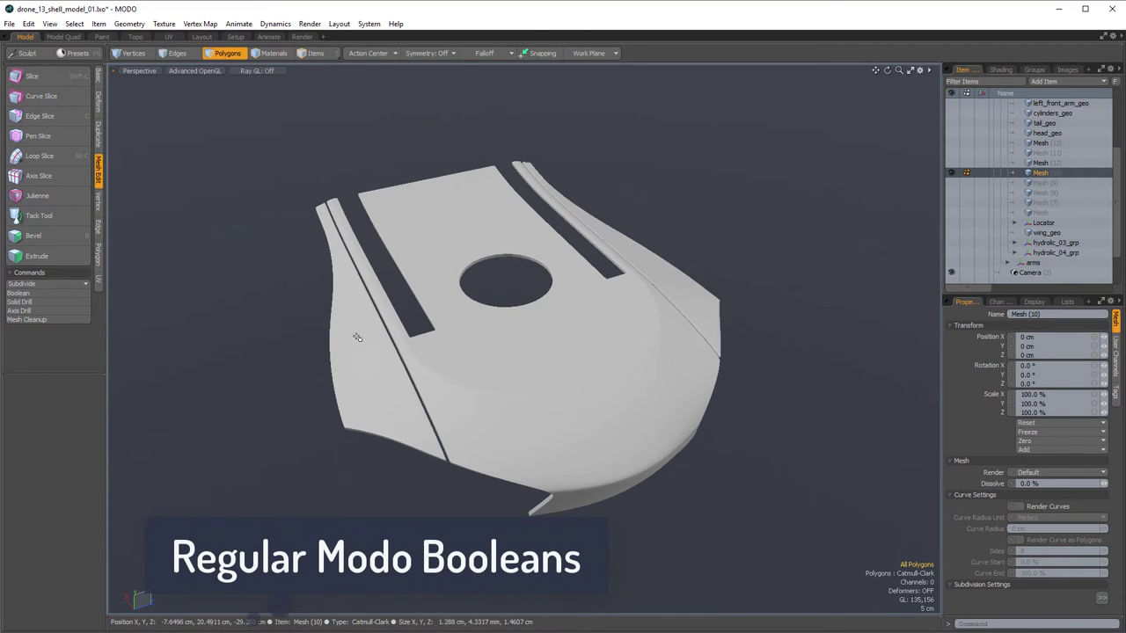
double_click(519, 394)
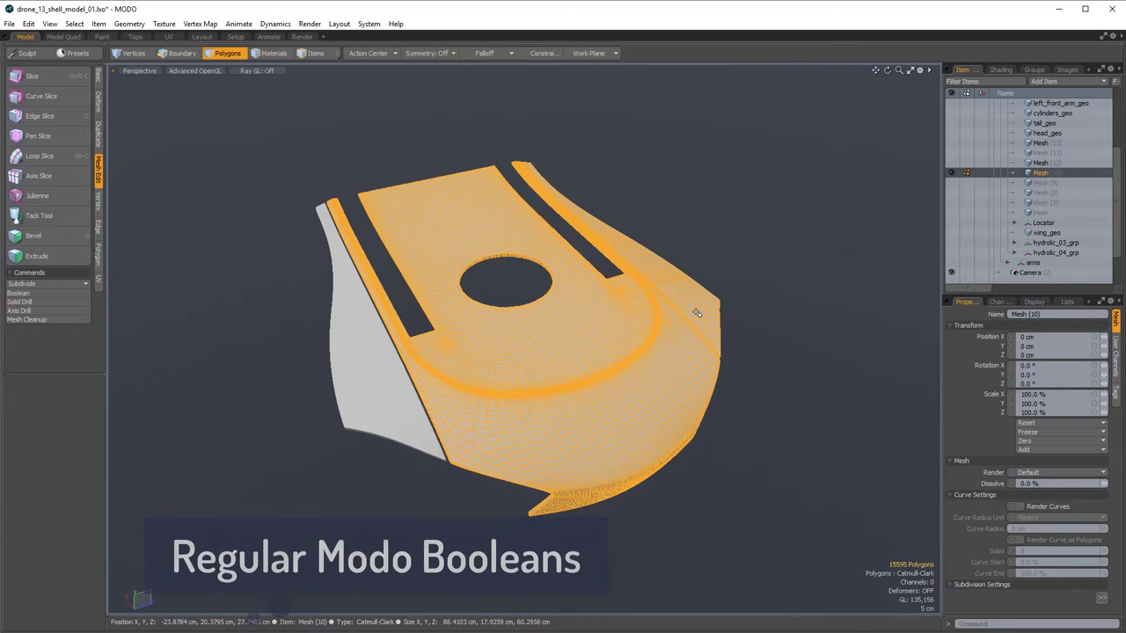
key(Delete)
click(1070, 181)
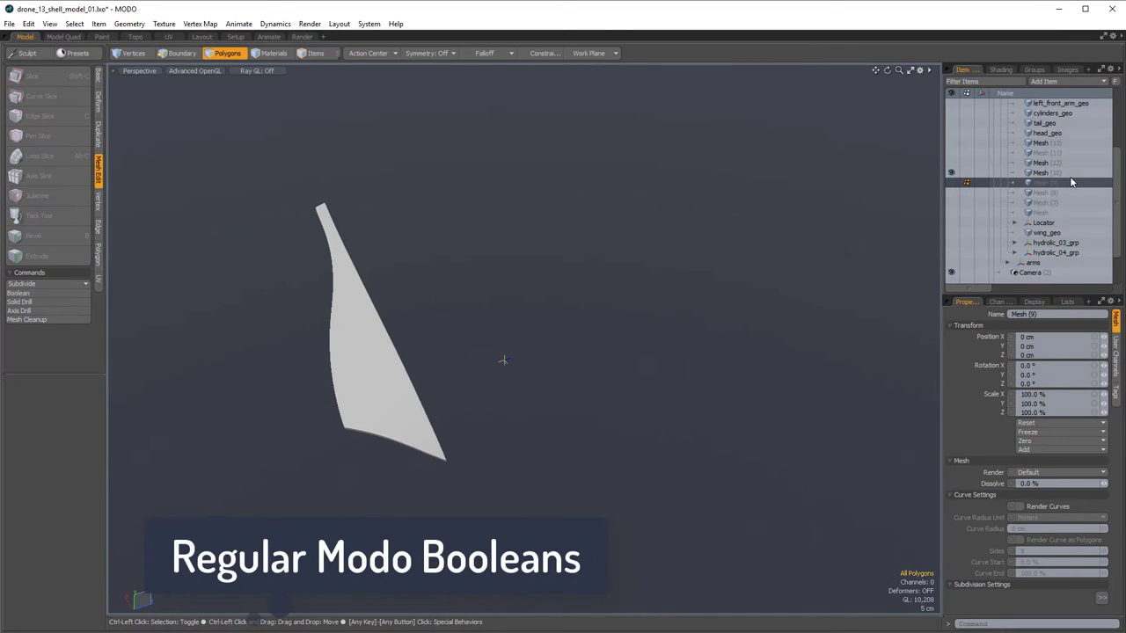
key(ctrl+v)
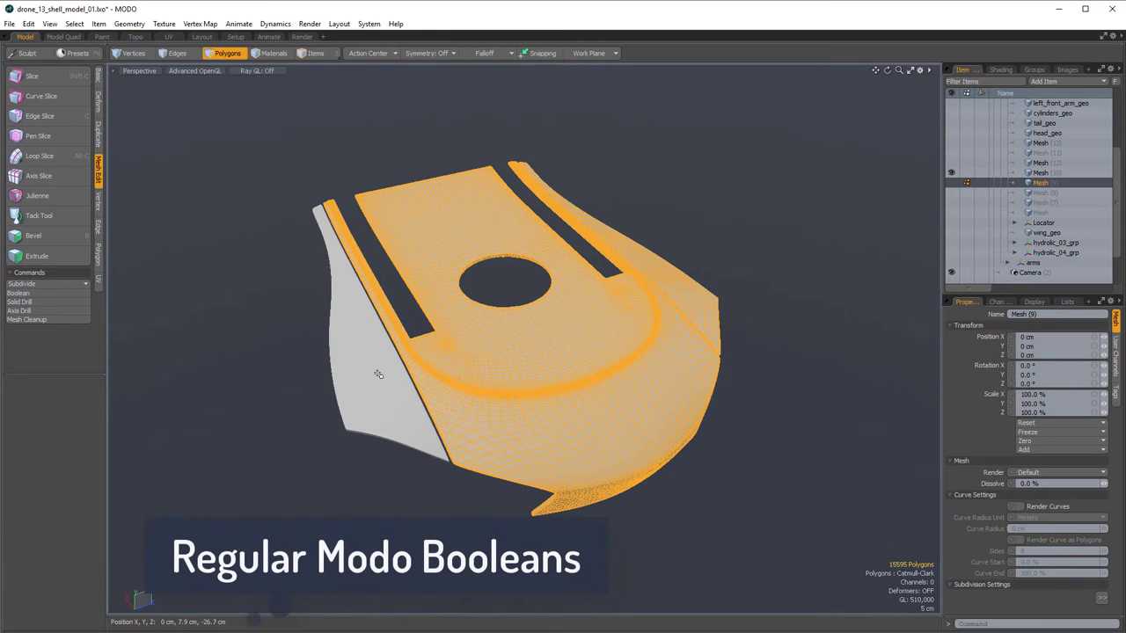
- Isolate the side panel by making its mesh active and hiding the main body's mesh, leaving no polygons selected
alt+drag(415, 394, 466, 371)
click(302, 418)
alt+right_drag(466, 371, 482, 366)
alt+drag(482, 366, 449, 361)
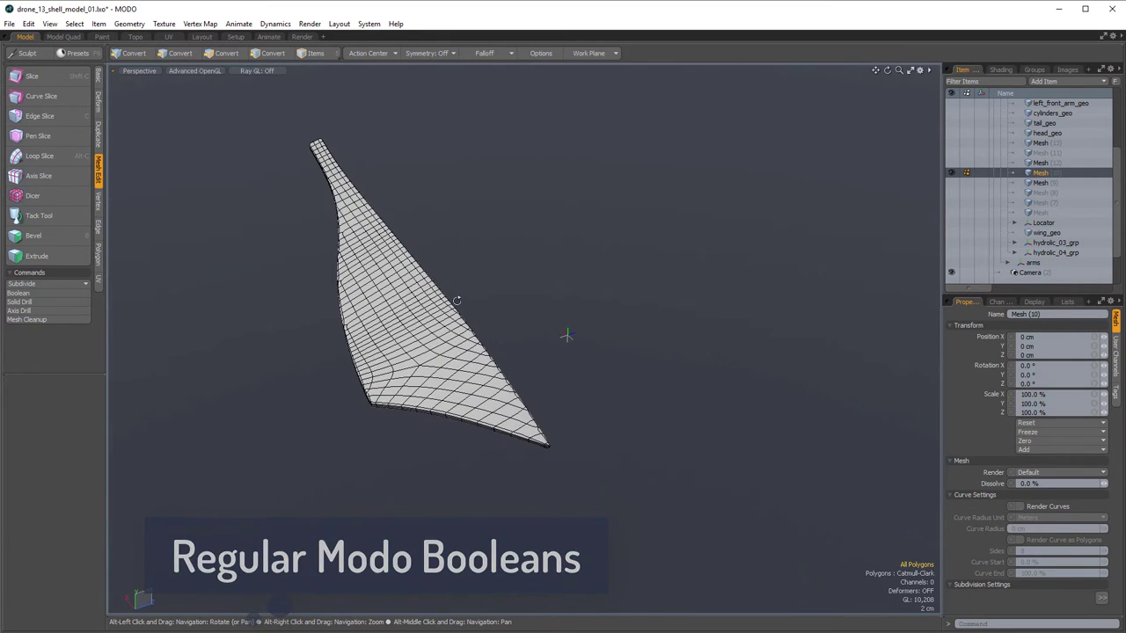
alt+drag(456, 301, 433, 330)
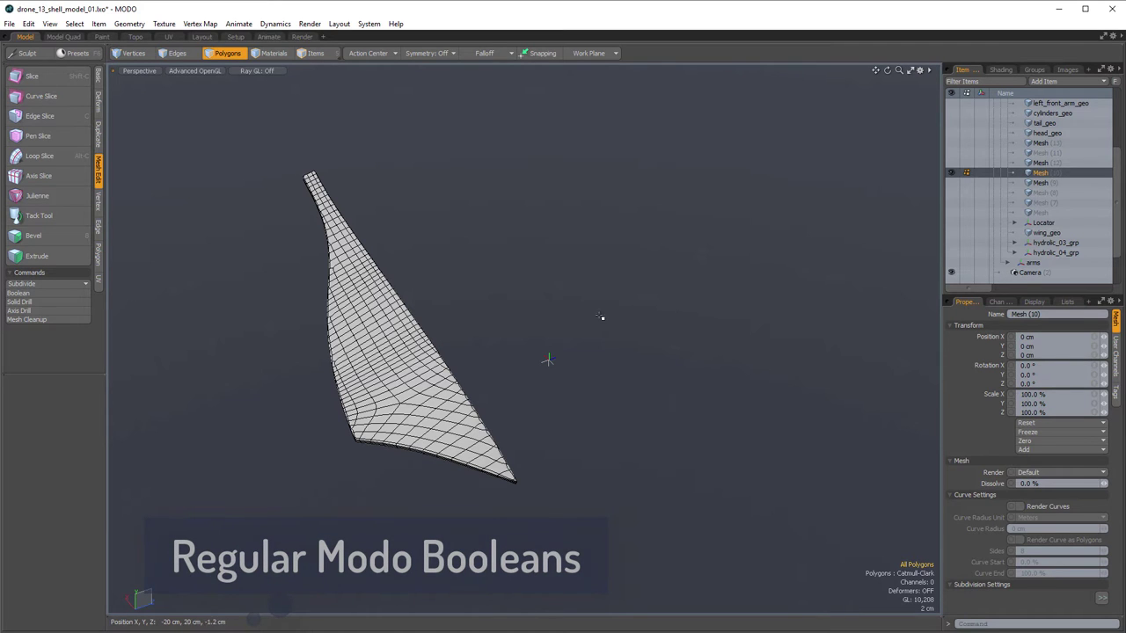
double_click(376, 329)
alt+drag(376, 329, 509, 395)
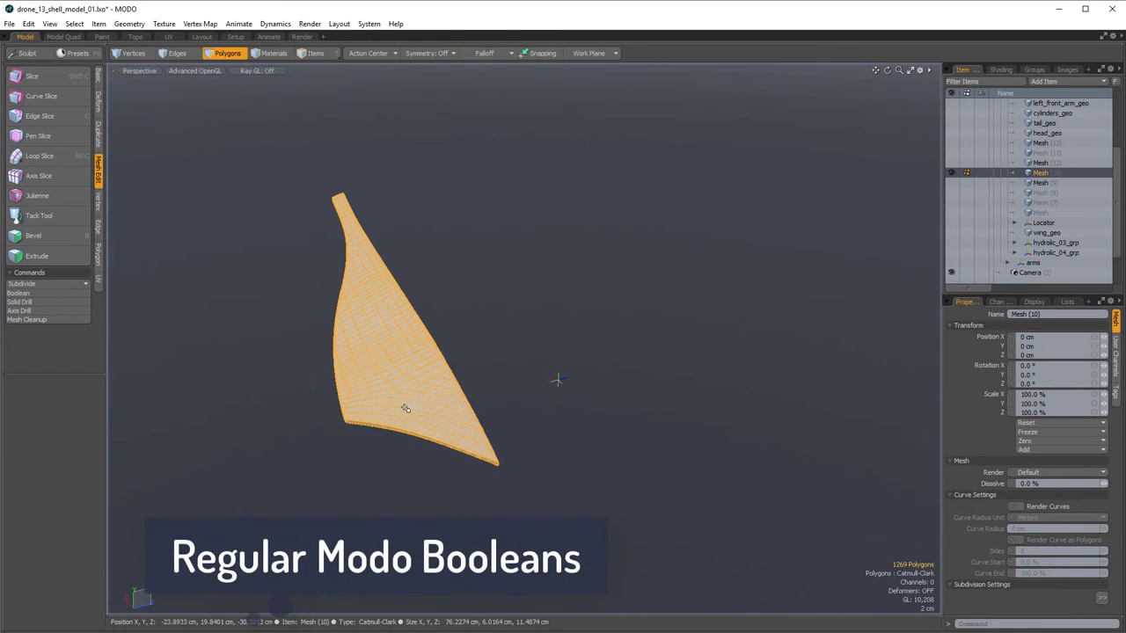
click(626, 214)
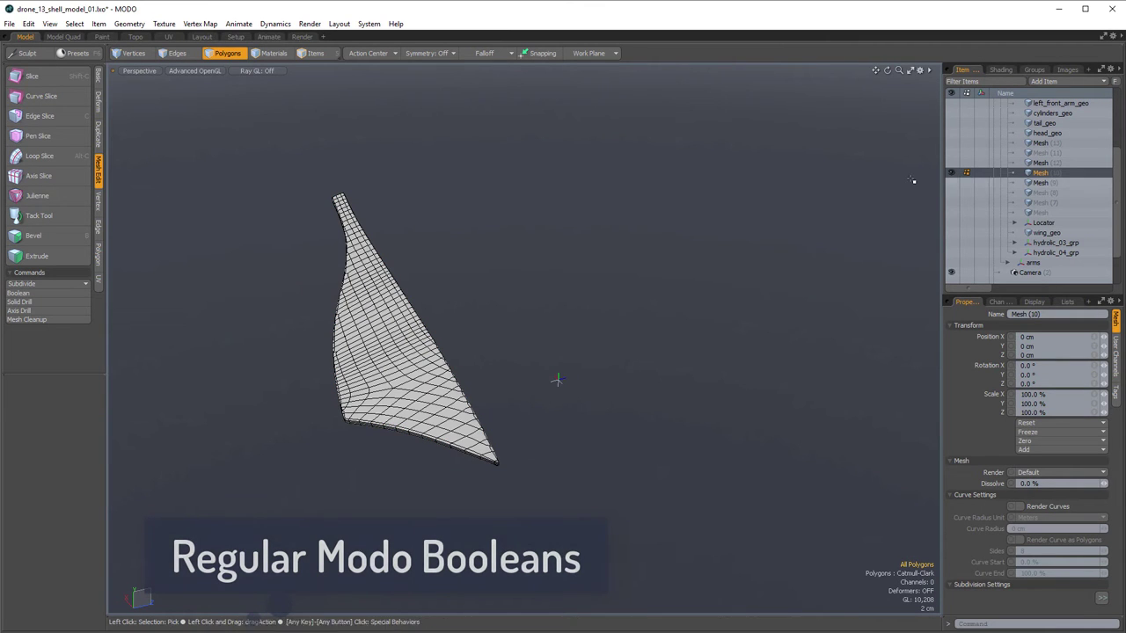
- Add three empty mesh items and make the lowest of the three, directly above the panel's mesh, active
key(n)
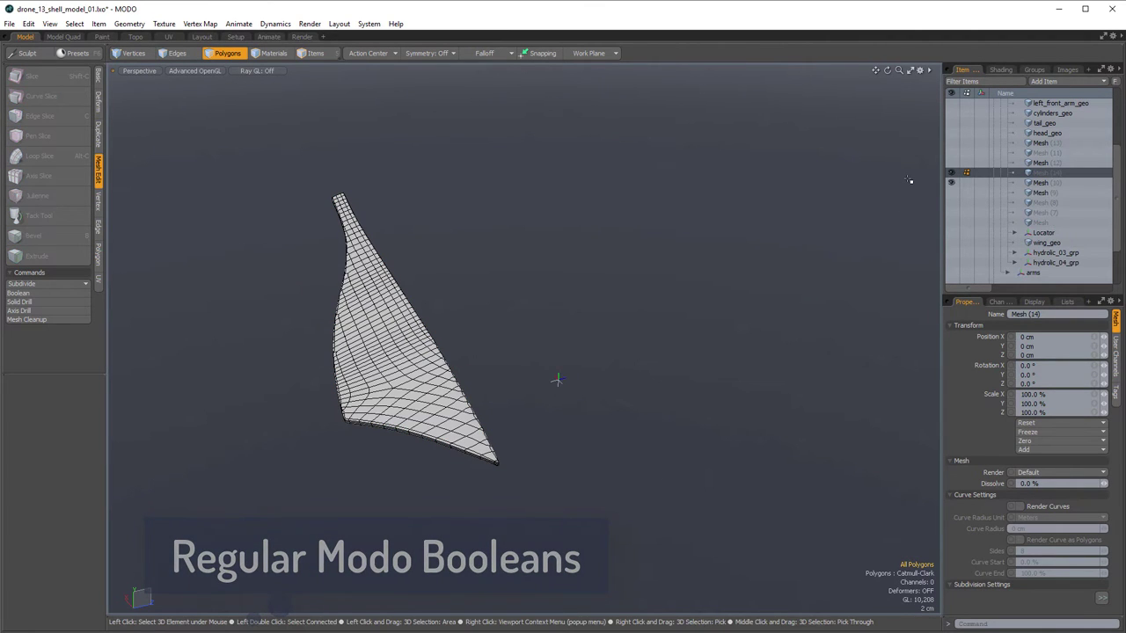
key(n)
key(n)
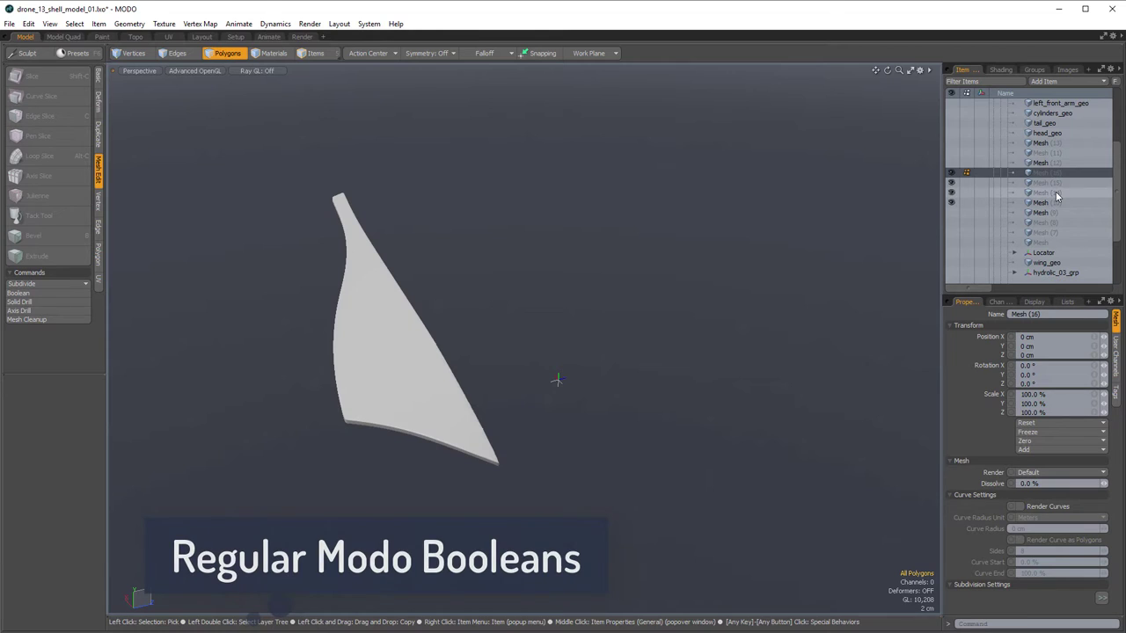
click(1024, 195)
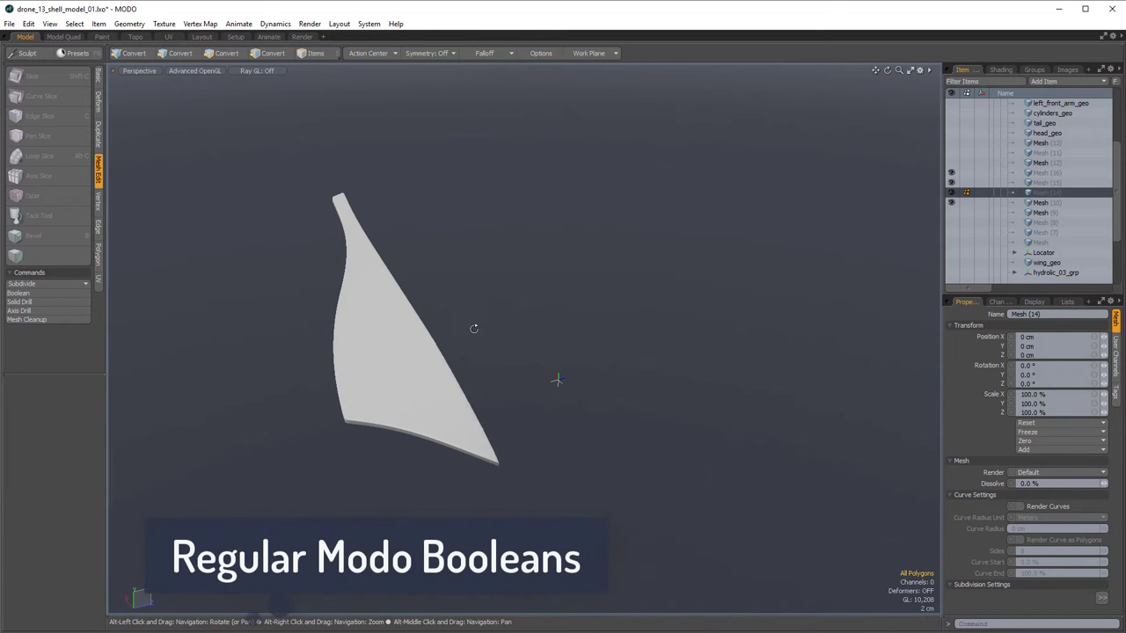
click(1049, 174)
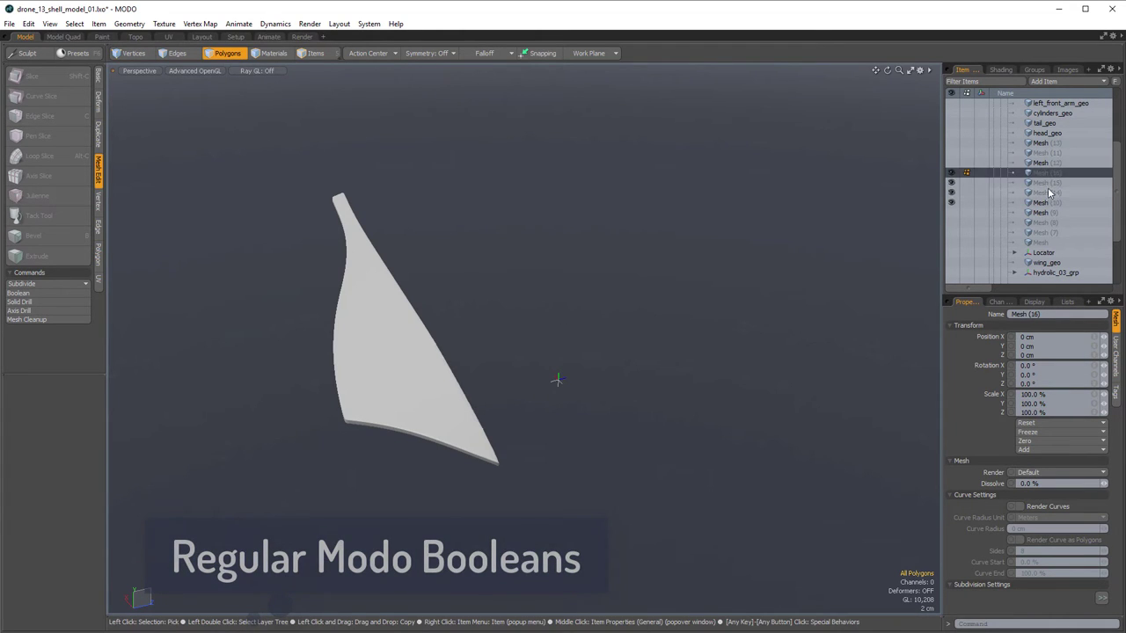
click(1049, 193)
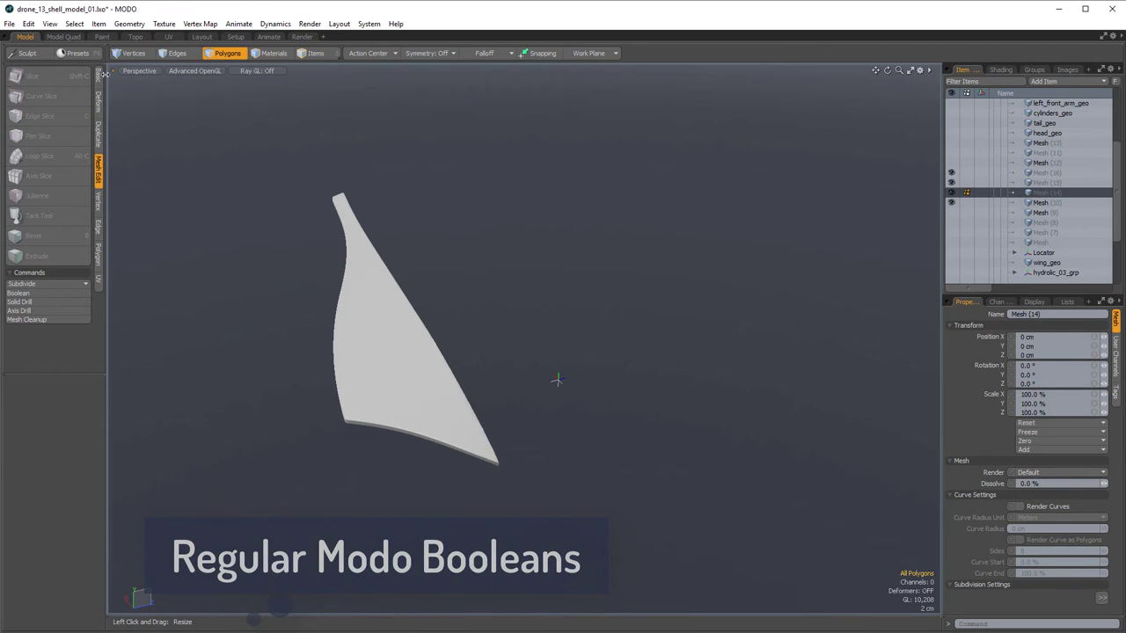
- Draw a tall, thin box lengthwise through the side panel, about 1.15 m long in X and 2.4 cm wide in Z
click(97, 78)
click(15, 77)
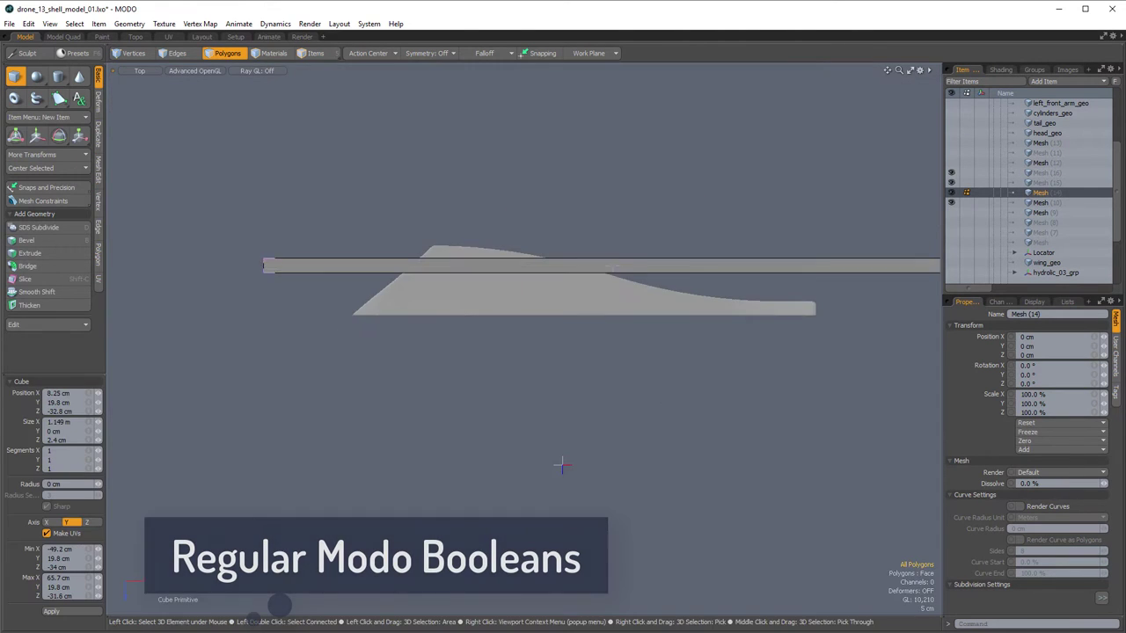
key(KP_Decimal)
alt+drag(466, 379, 458, 292)
key(q)
- Examine how the tall box crosses the side panel from several angles, selecting the panel and the box in turn
shift+double_click(373, 307)
click(446, 283)
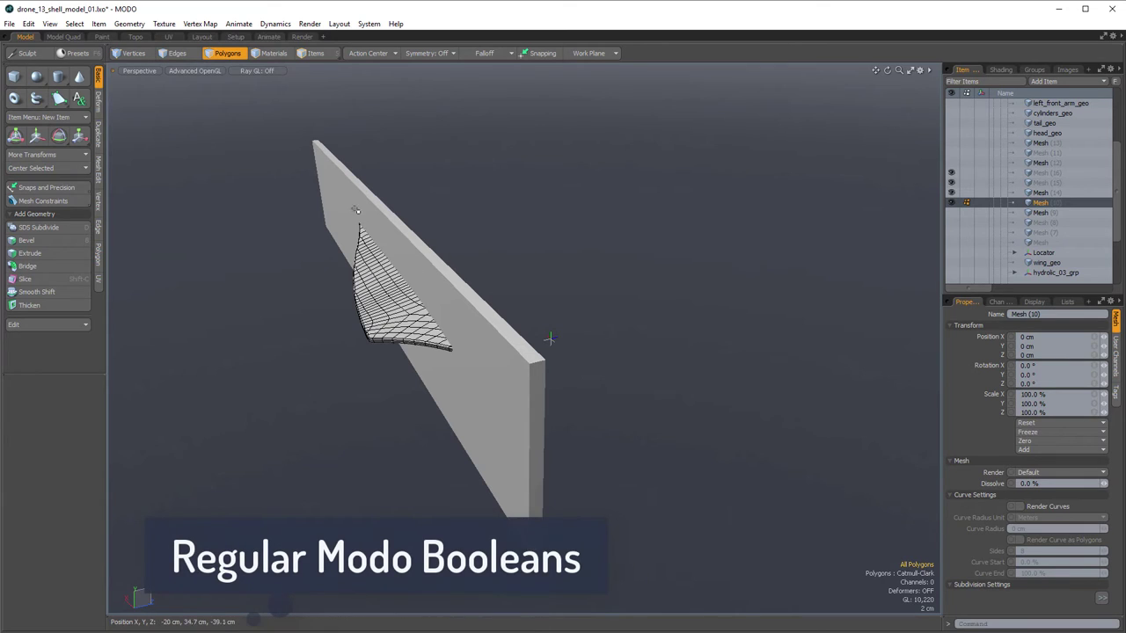
alt+drag(546, 247, 506, 252)
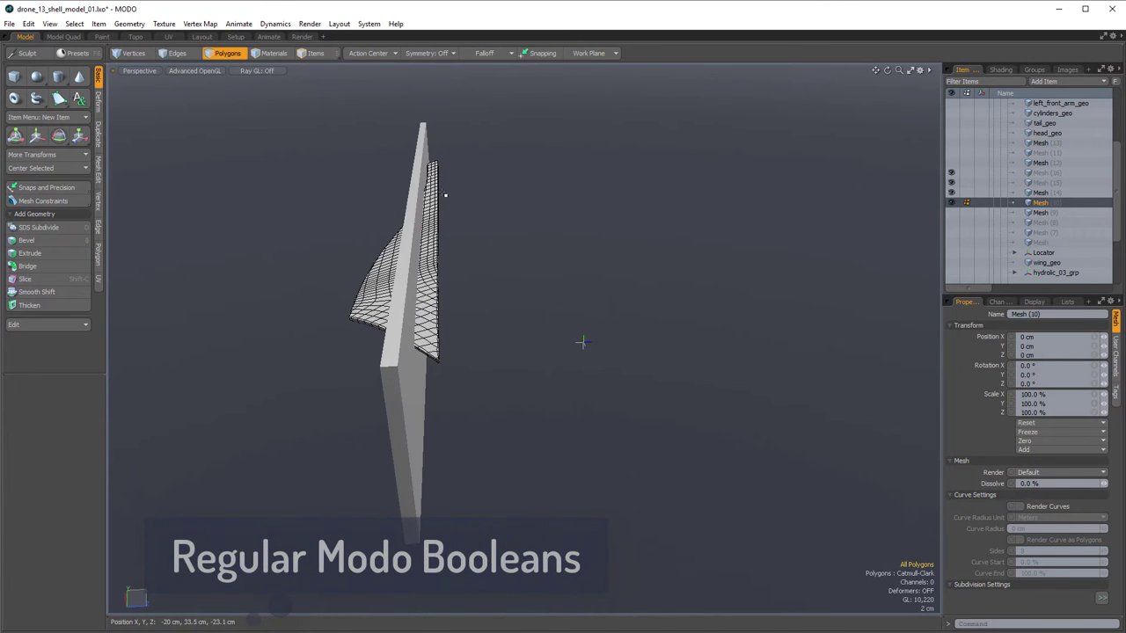
double_click(431, 225)
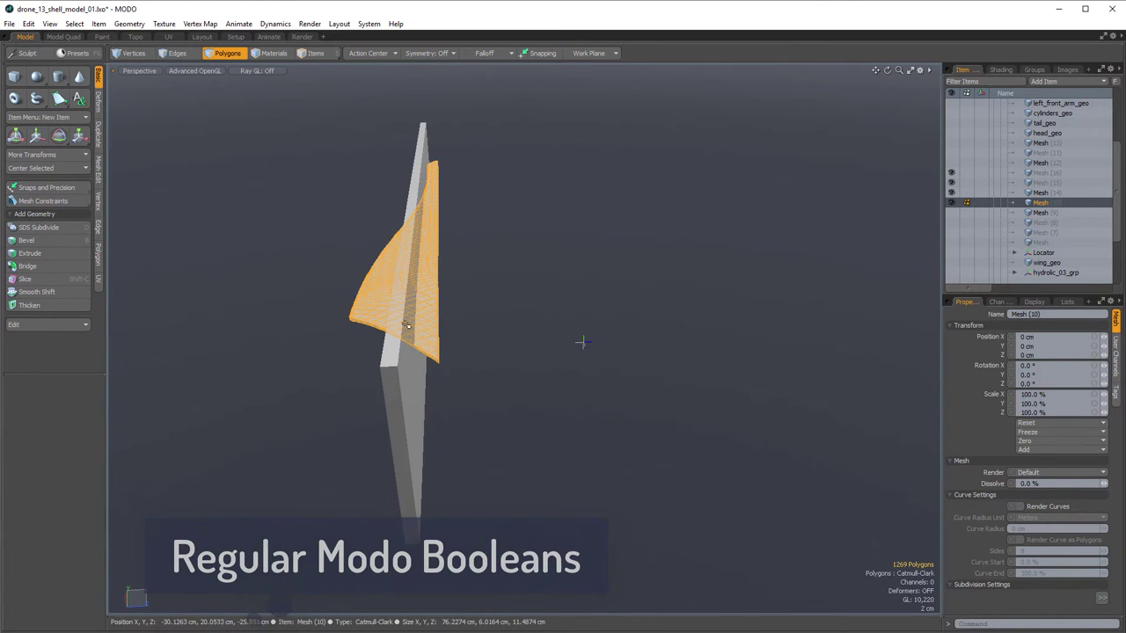
alt+drag(472, 293, 620, 323)
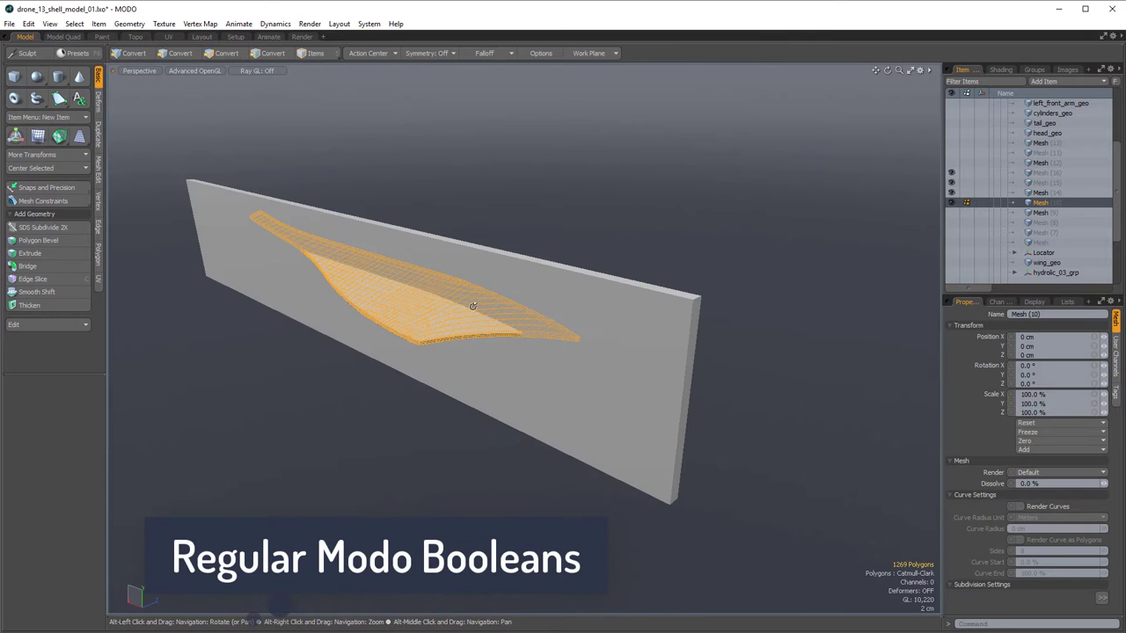
double_click(660, 320)
alt+drag(741, 320, 616, 336)
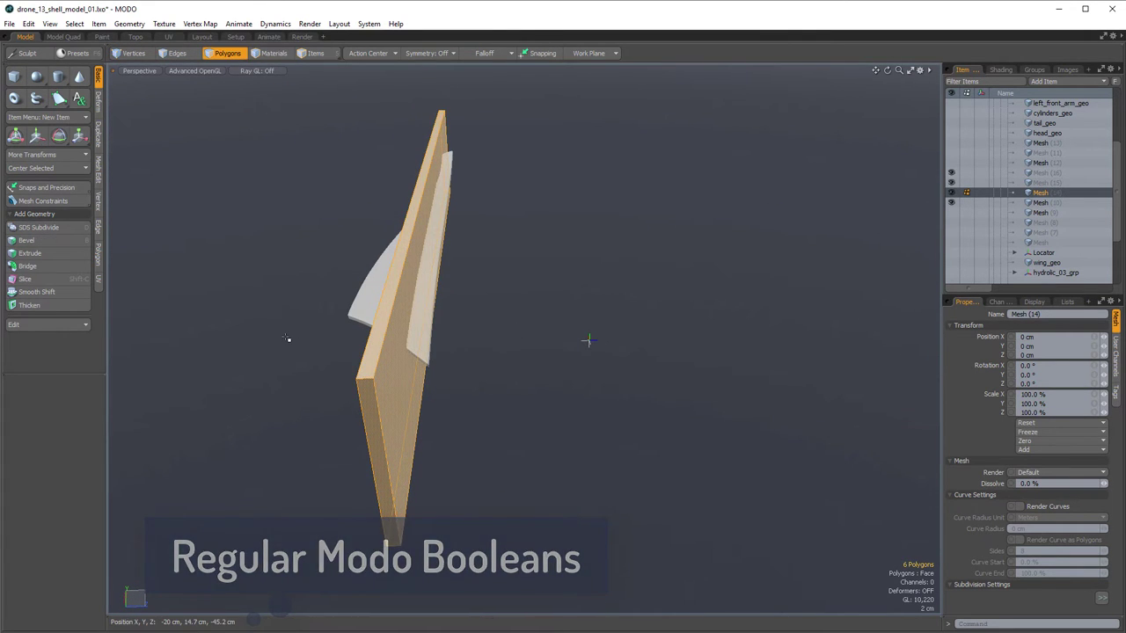
alt+drag(287, 339, 353, 325)
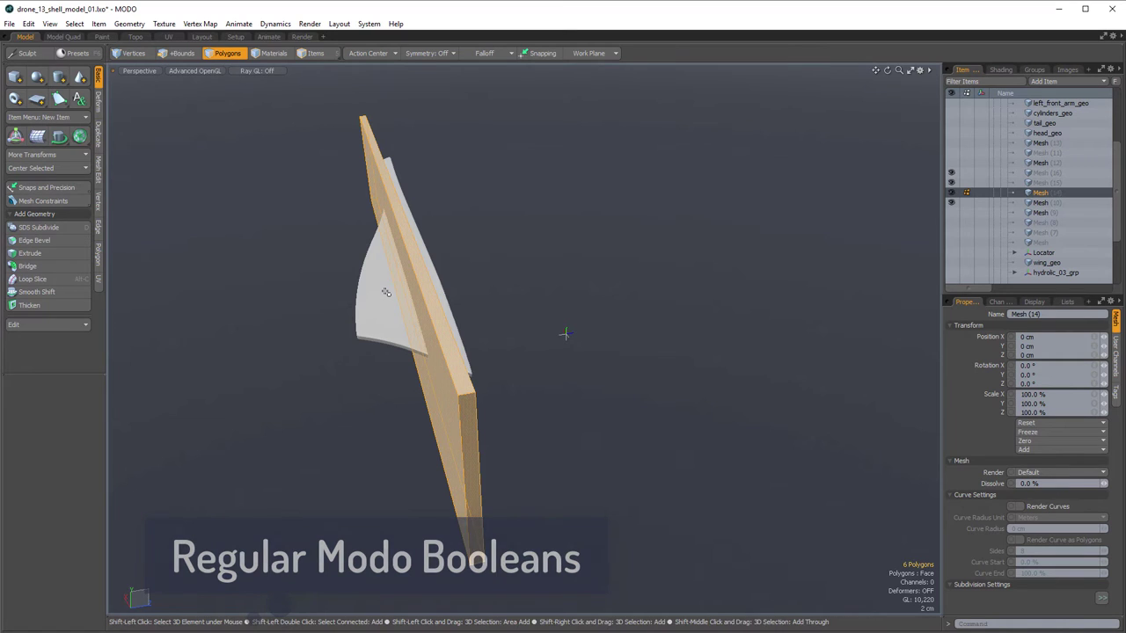
- Select the side panel and run a Boolean Subtract with Background as the drive mesh, clearing the selection when done
shift+click(386, 291)
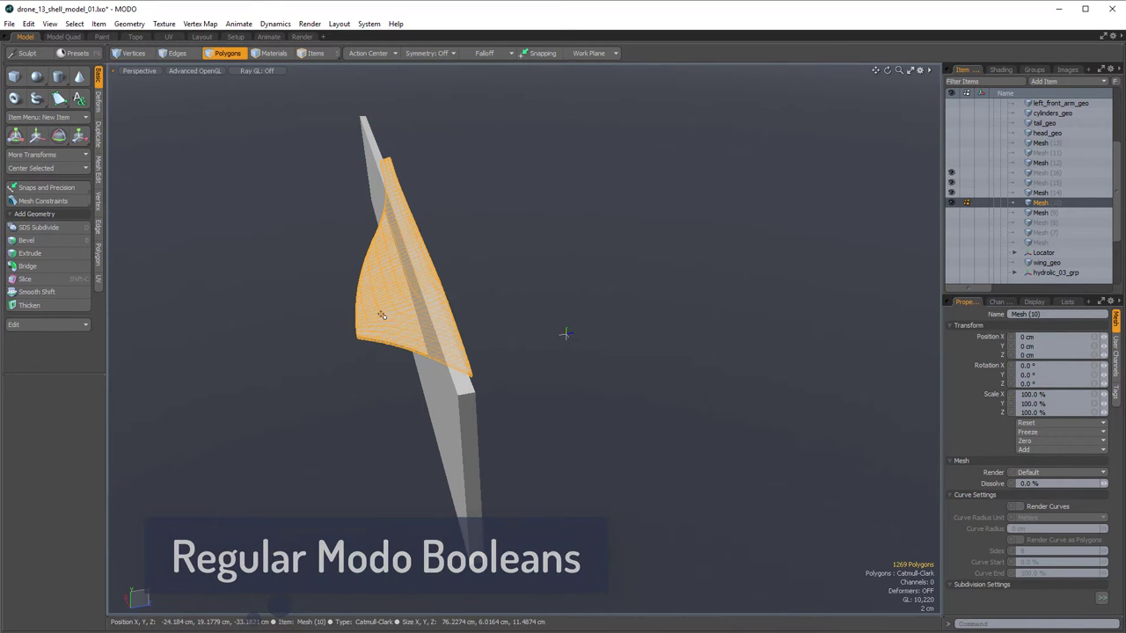
mouse_move(382, 315)
alt+mouse_down()
mouse_move(365, 330)
mouse_move(387, 308)
alt+mouse_up()
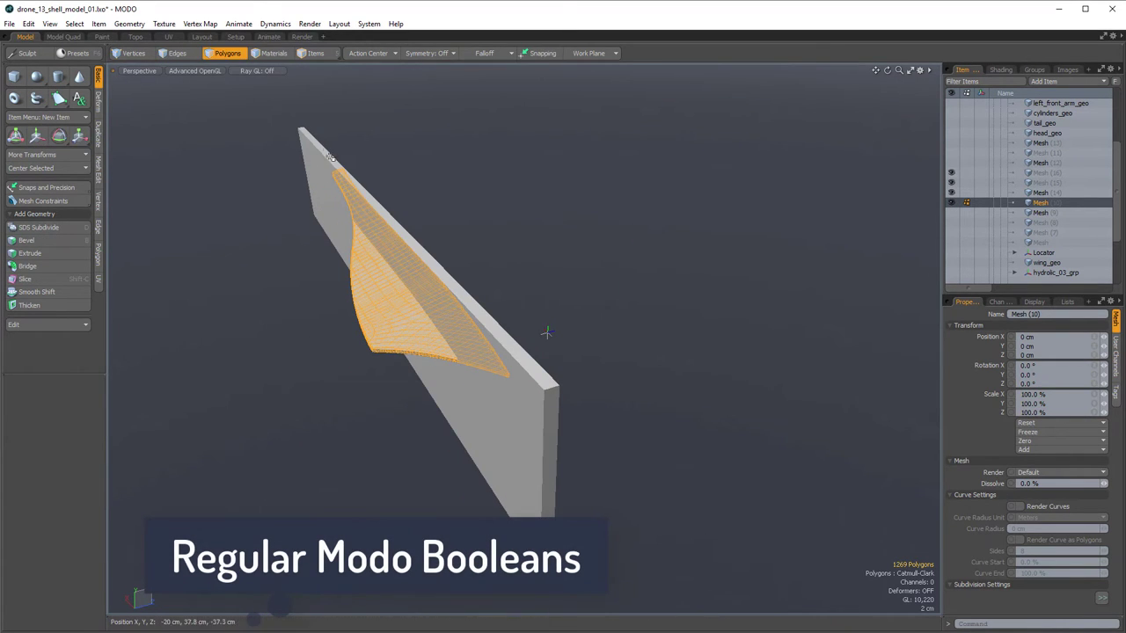
click(100, 173)
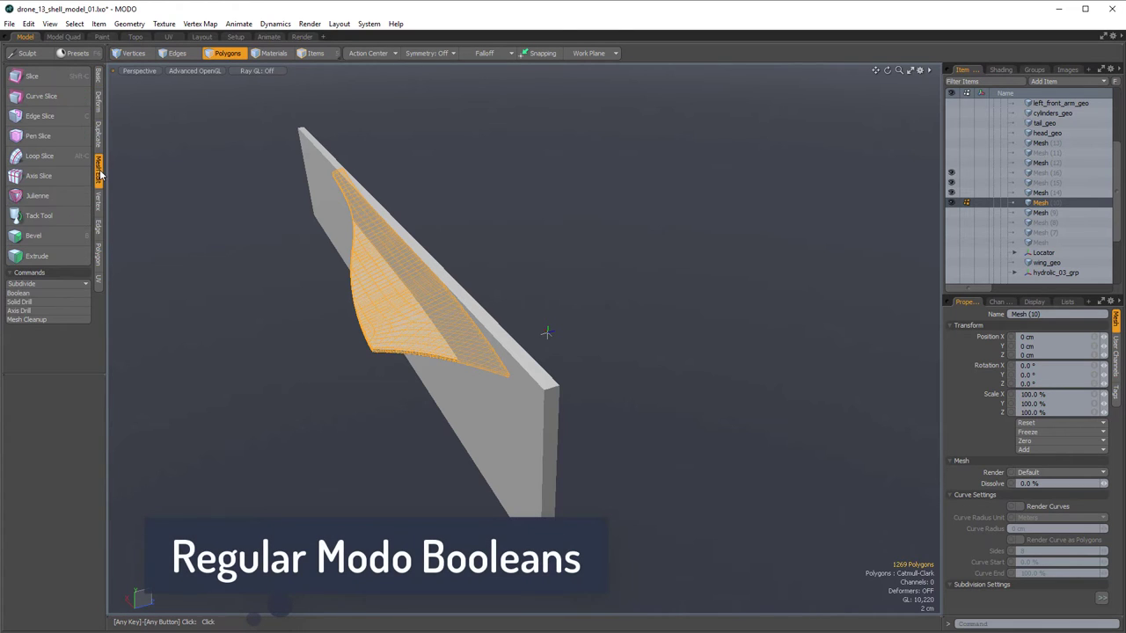
click(32, 293)
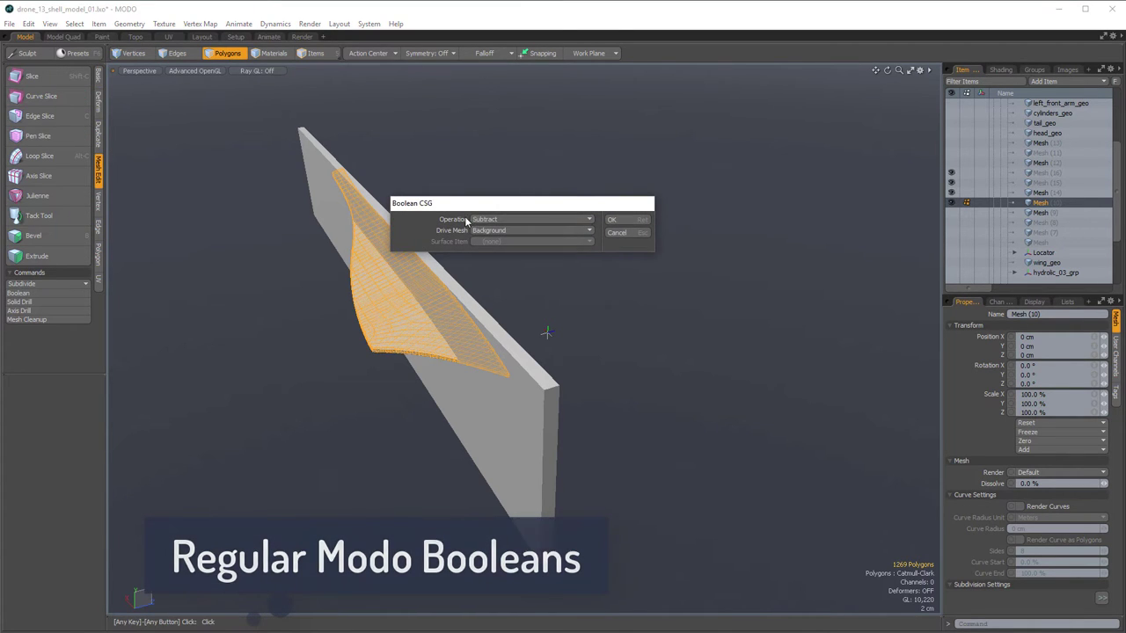
click(616, 220)
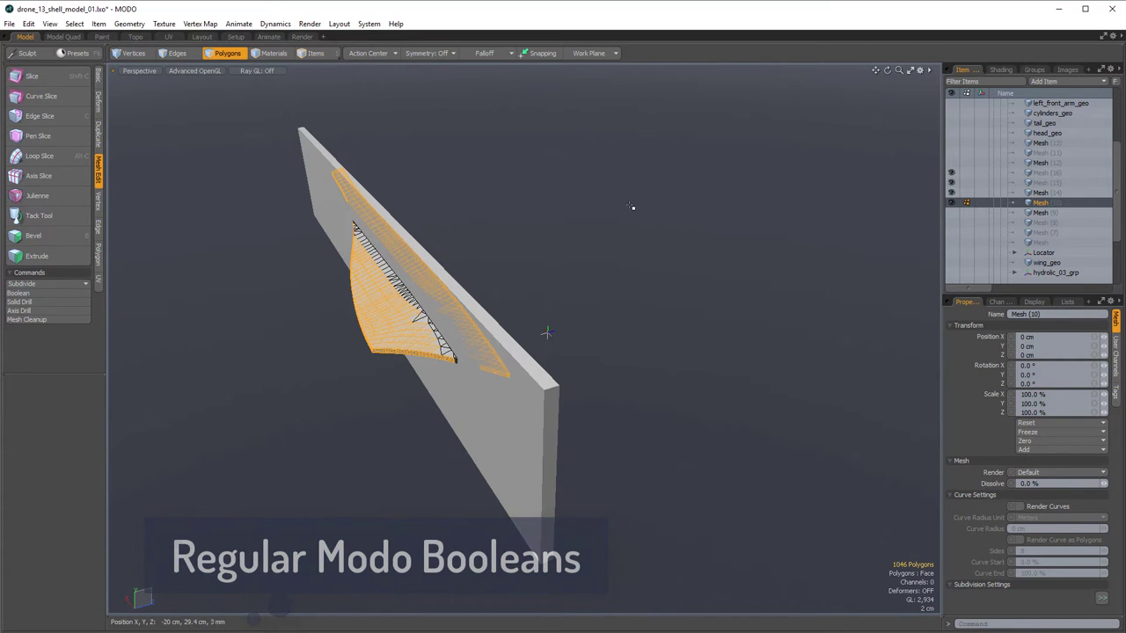
click(770, 280)
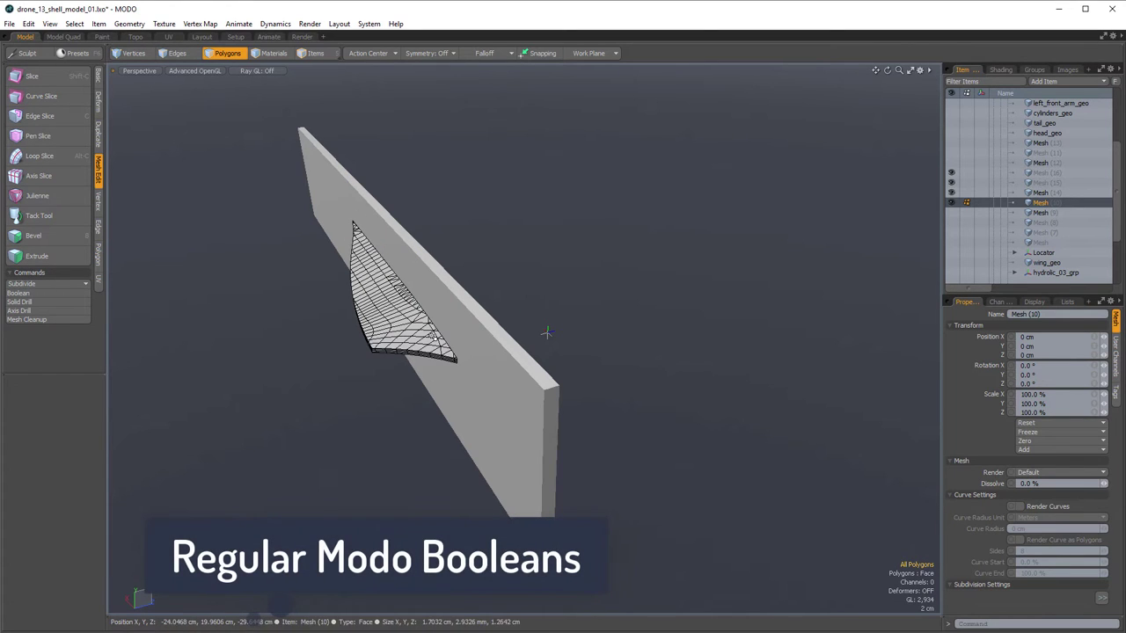
- Hide the tall cutting box and examine the two pieces of the cut side panel from several angles, with and without wireframe
click(952, 193)
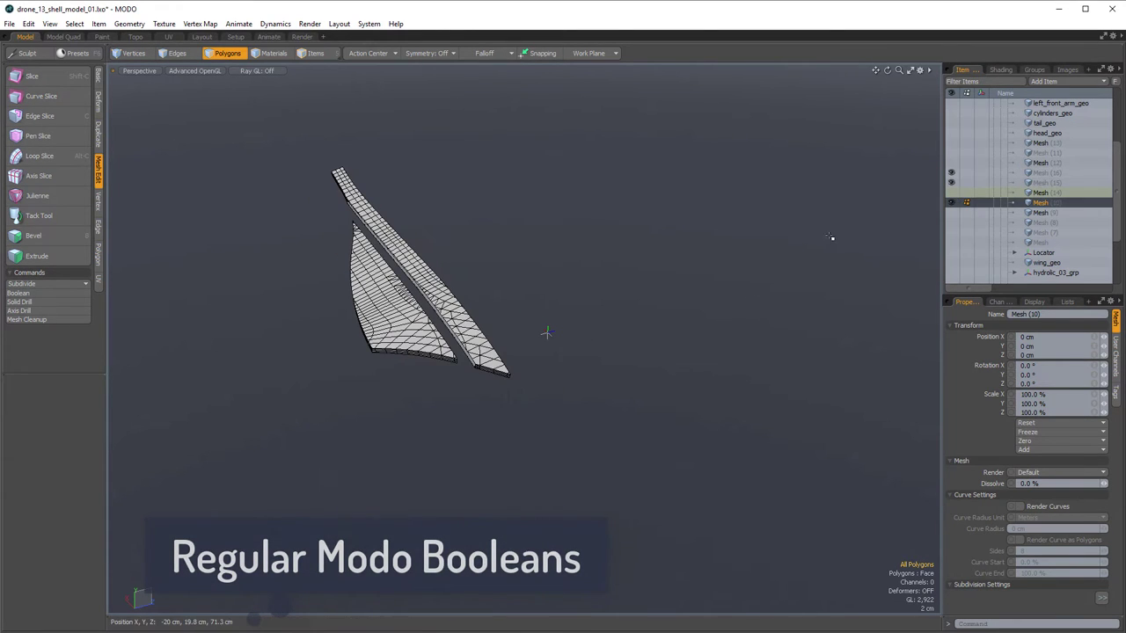
alt+right_drag(563, 316, 490, 326)
alt+drag(490, 327, 575, 318)
alt+right_drag(539, 291, 527, 287)
alt+drag(527, 286, 384, 303)
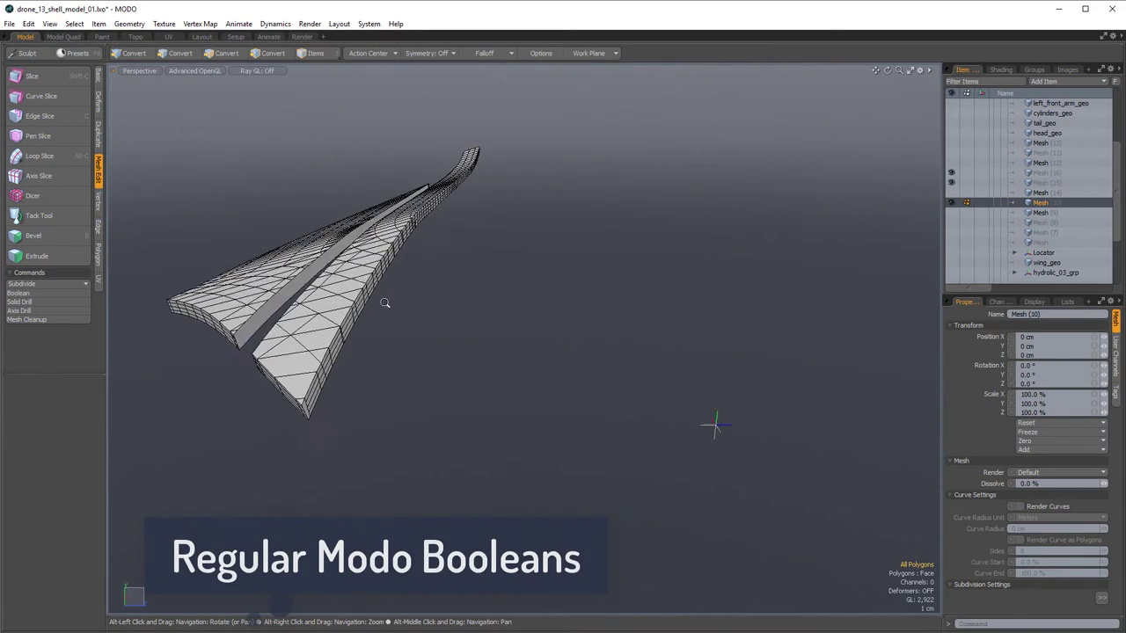
alt+right_drag(384, 302, 384, 312)
key(KP_7)
alt+drag(384, 312, 414, 326)
alt+right_drag(414, 326, 435, 322)
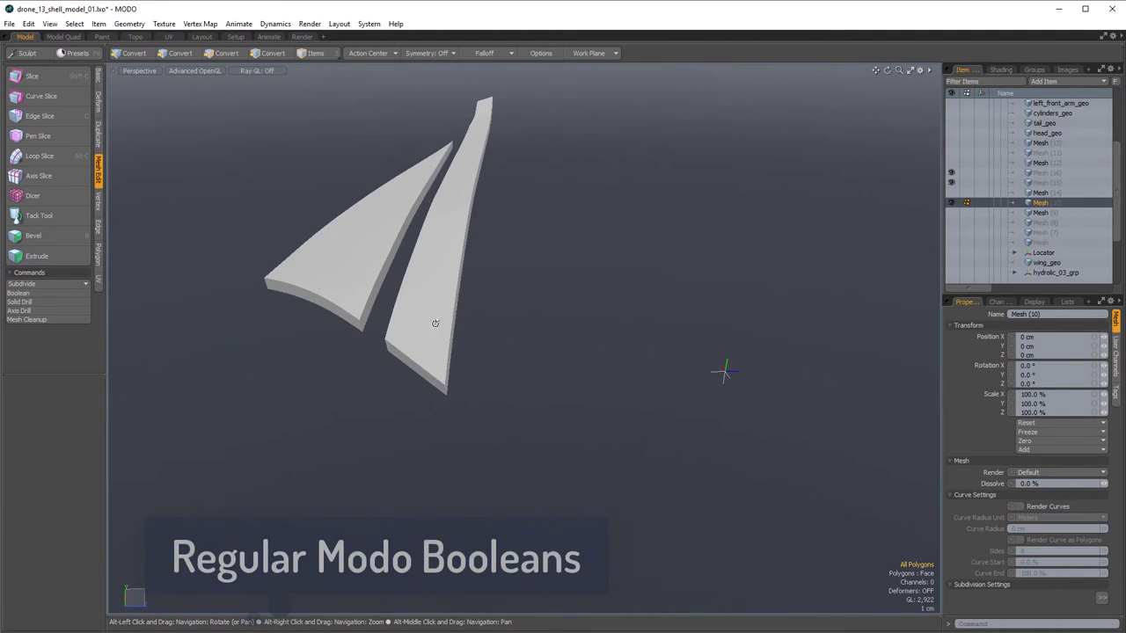
key(KP_7)
alt+drag(434, 322, 546, 327)
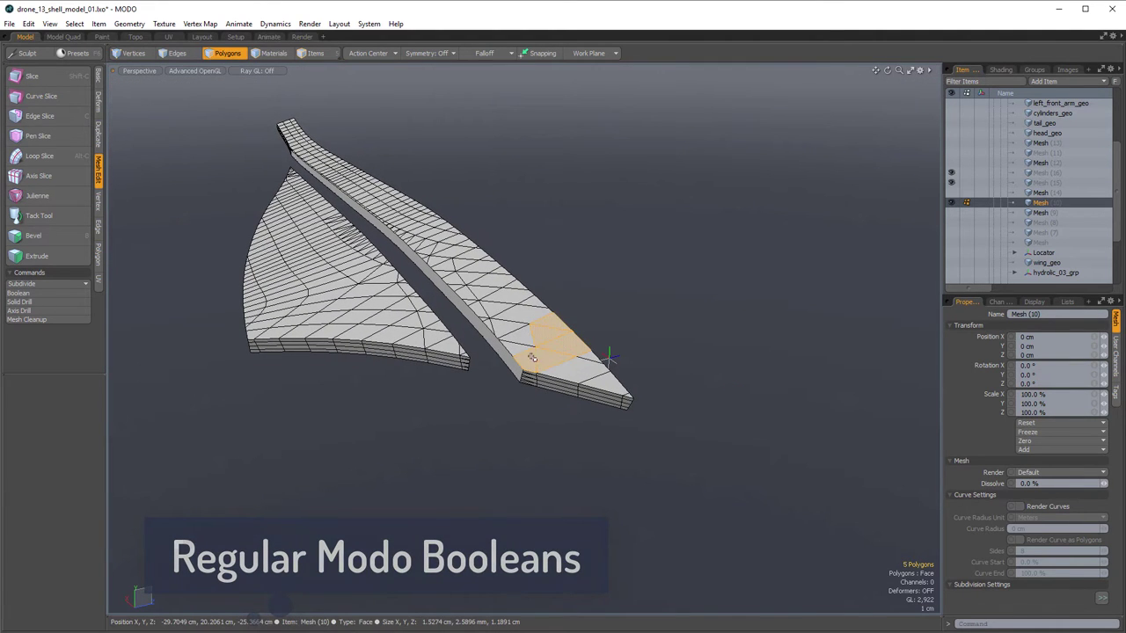
- Highlight the irregular polygons along the cut edge of the panel's narrow strip, examine them up close, and clear the selection
ctrl+alt+drag(436, 309, 499, 335)
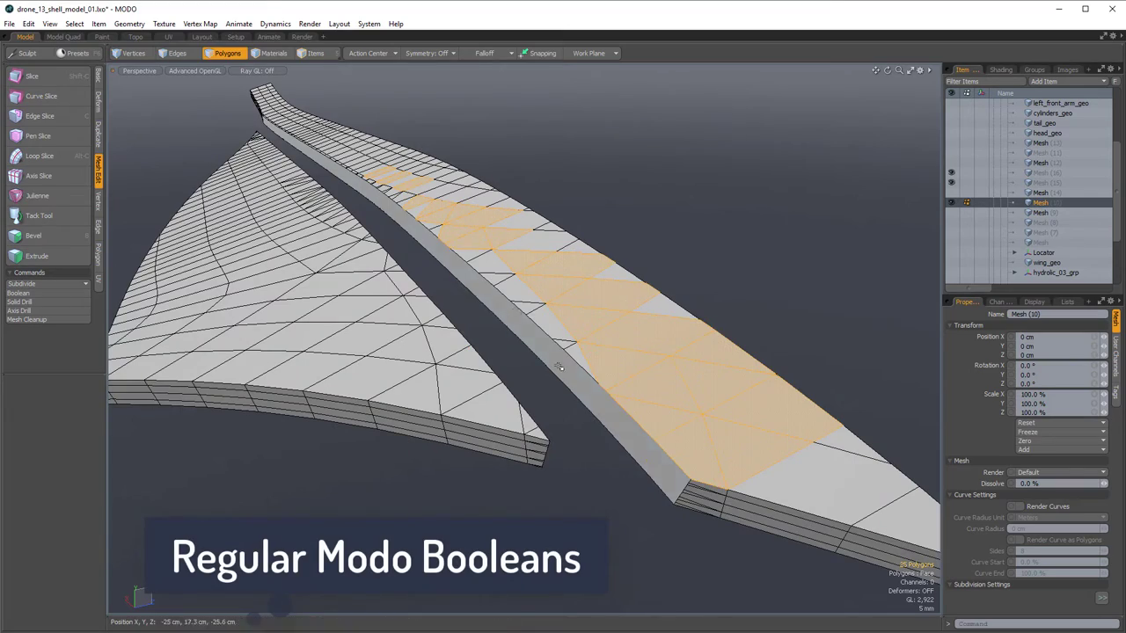
alt+drag(258, 153, 493, 184)
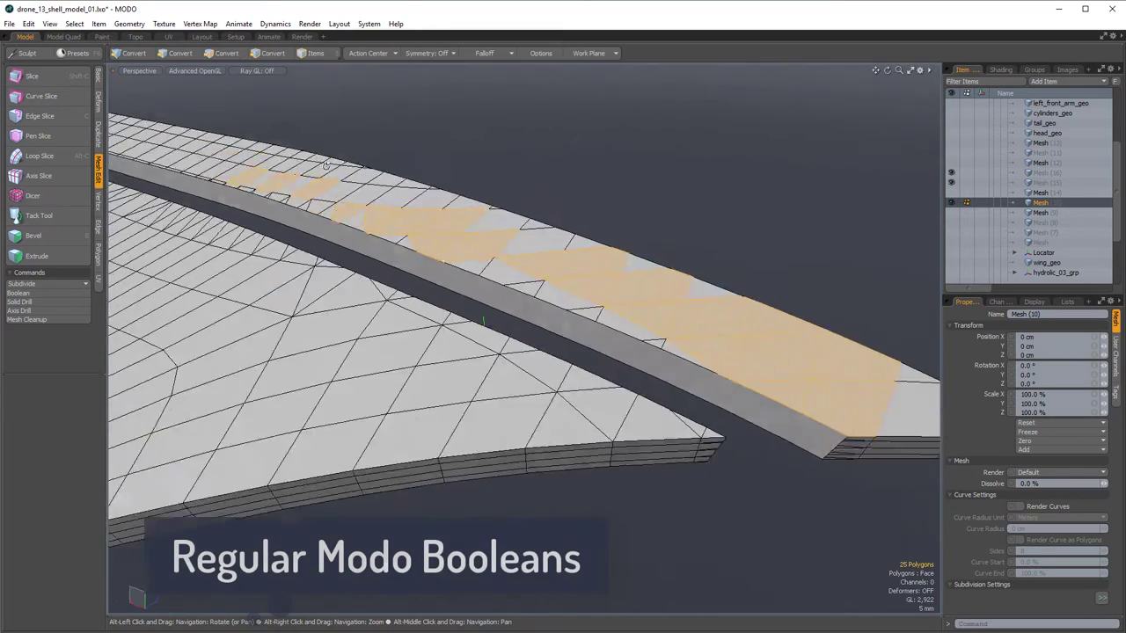
alt+right_drag(493, 185, 413, 239)
key(Escape)
alt+drag(414, 239, 664, 271)
alt+right_drag(664, 271, 607, 279)
alt+drag(607, 280, 392, 290)
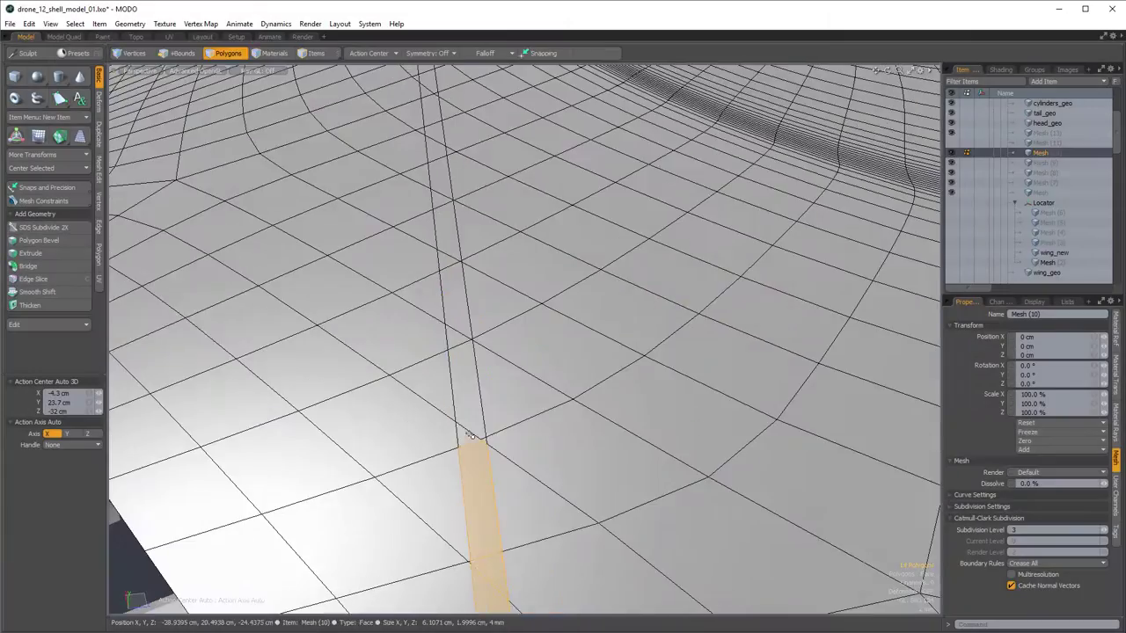
- Delete the narrow polygon strips between the parallel cut lines along the shell's side, on both the top surface and the underside
alt+drag(465, 297, 526, 480)
key(Delete)
mouse_move(534, 493)
mouse_down()
mouse_move(463, 170)
mouse_move(485, 250)
mouse_up()
mouse_move(489, 255)
mouse_down()
mouse_move(460, 143)
mouse_move(583, 314)
mouse_move(633, 307)
mouse_up()
mouse_move(633, 307)
shift+mouse_down()
mouse_move(465, 296)
mouse_move(563, 317)
shift+mouse_up()
mouse_move(563, 317)
shift+mouse_down()
mouse_move(382, 317)
mouse_move(729, 374)
mouse_move(607, 378)
shift+mouse_up()
key(Delete)
alt+drag(607, 378, 402, 353)
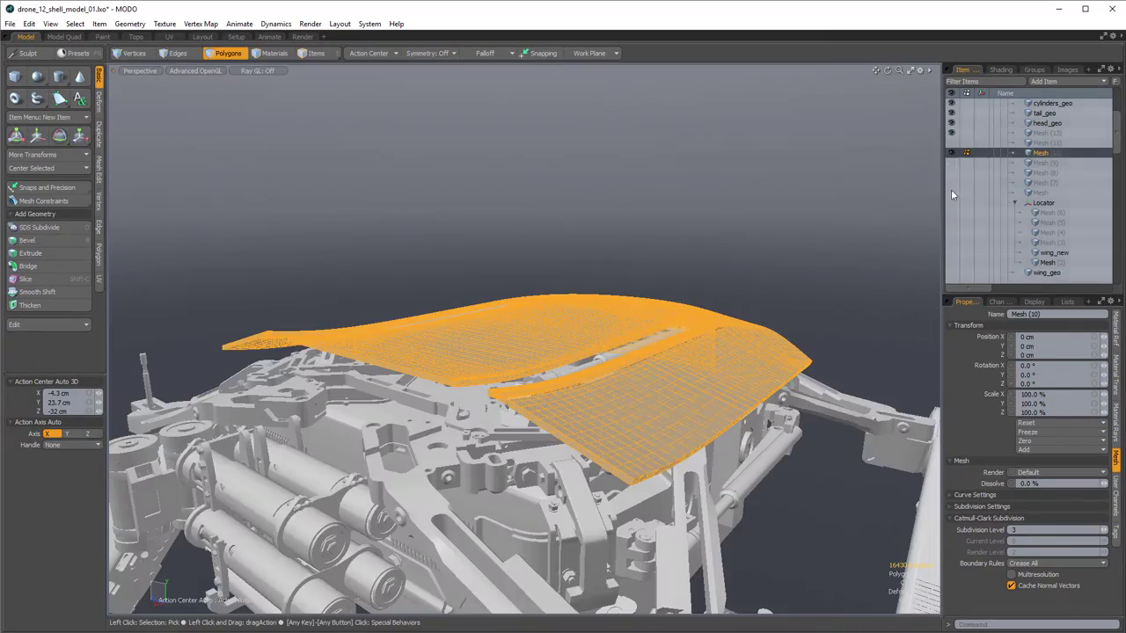
click(950, 189)
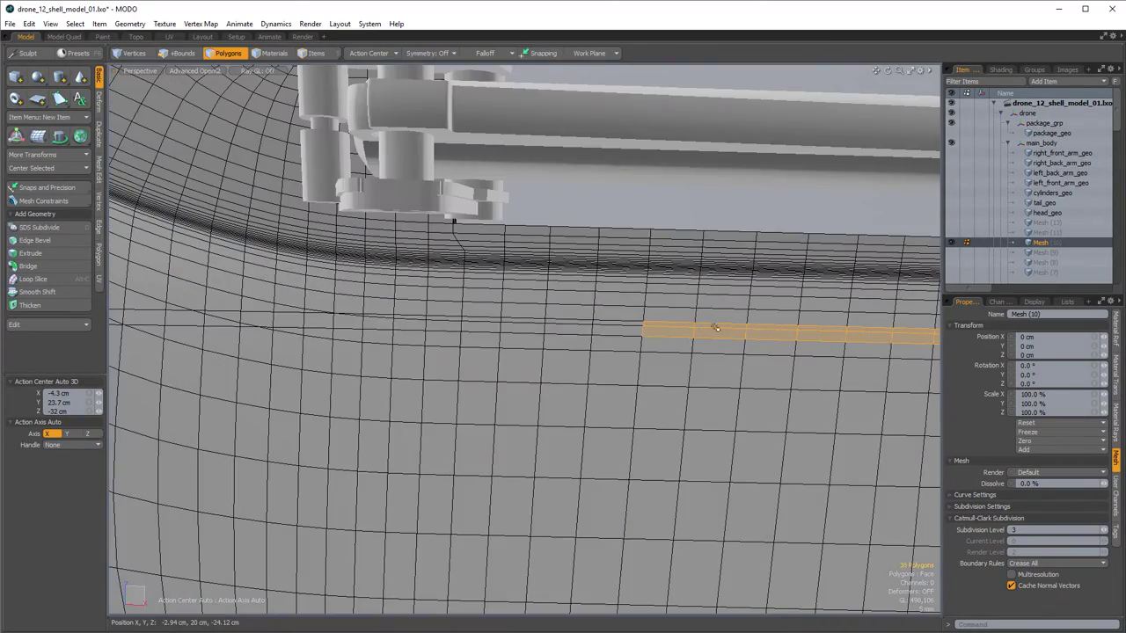
alt+drag(452, 221, 482, 335)
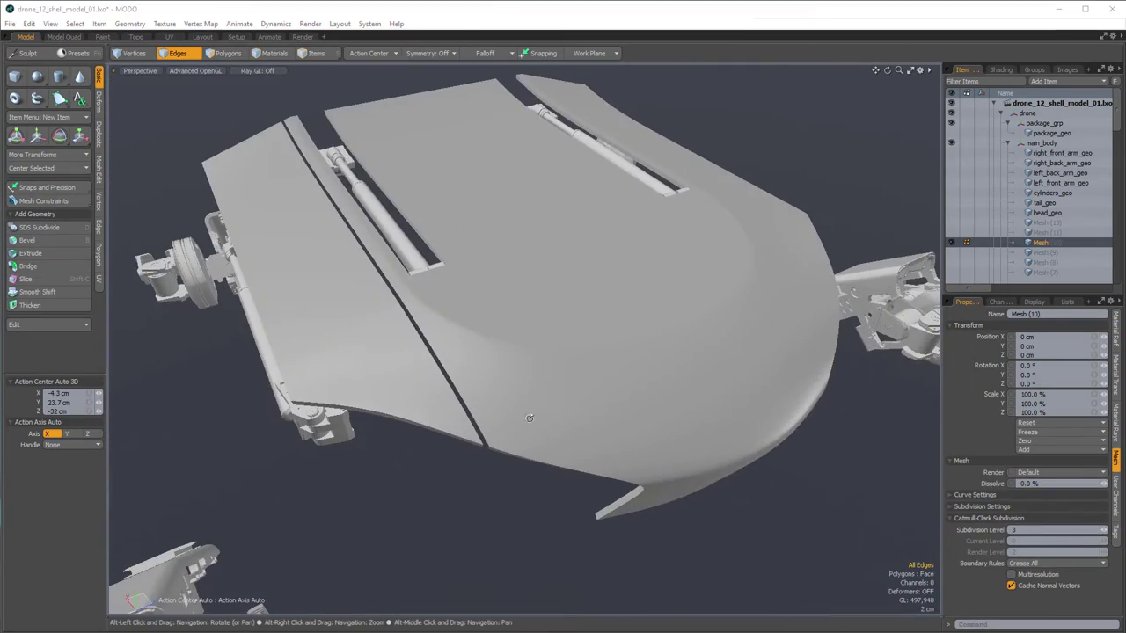
- Bridge the matching short upper and lower edges on the body side of the gap, near the gap's open end
mouse_move(529, 418)
alt+mouse_down()
mouse_move(485, 352)
mouse_move(525, 401)
alt+mouse_up()
scroll(488, 367, up, 5)
scroll(510, 380, up, 3)
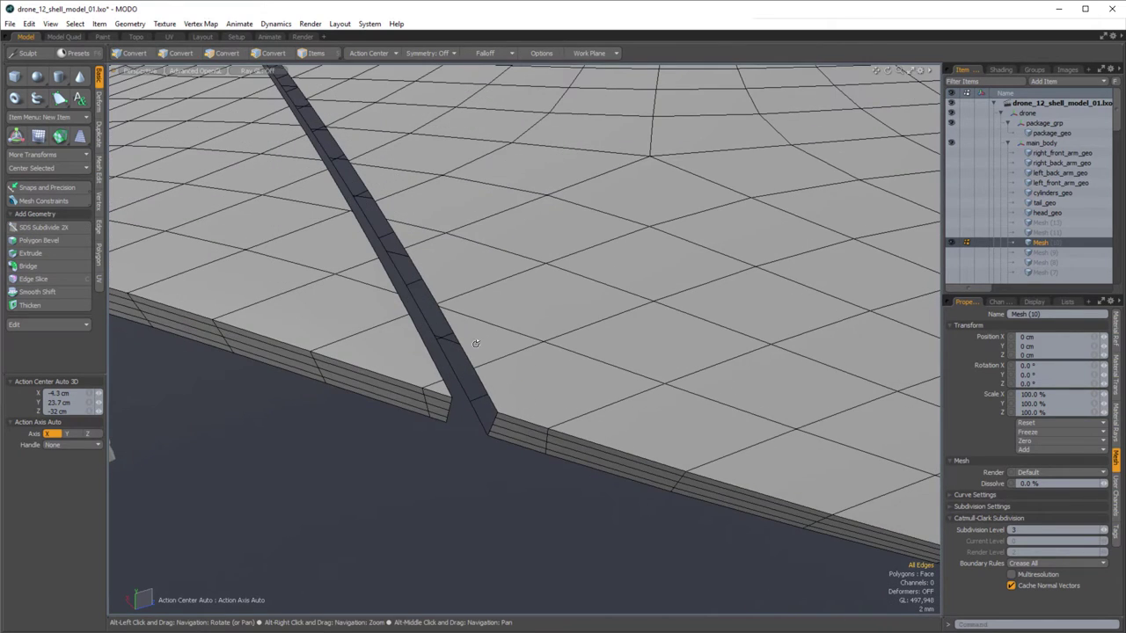
alt+drag(478, 344, 498, 332)
scroll(461, 351, up, 4)
click(461, 367)
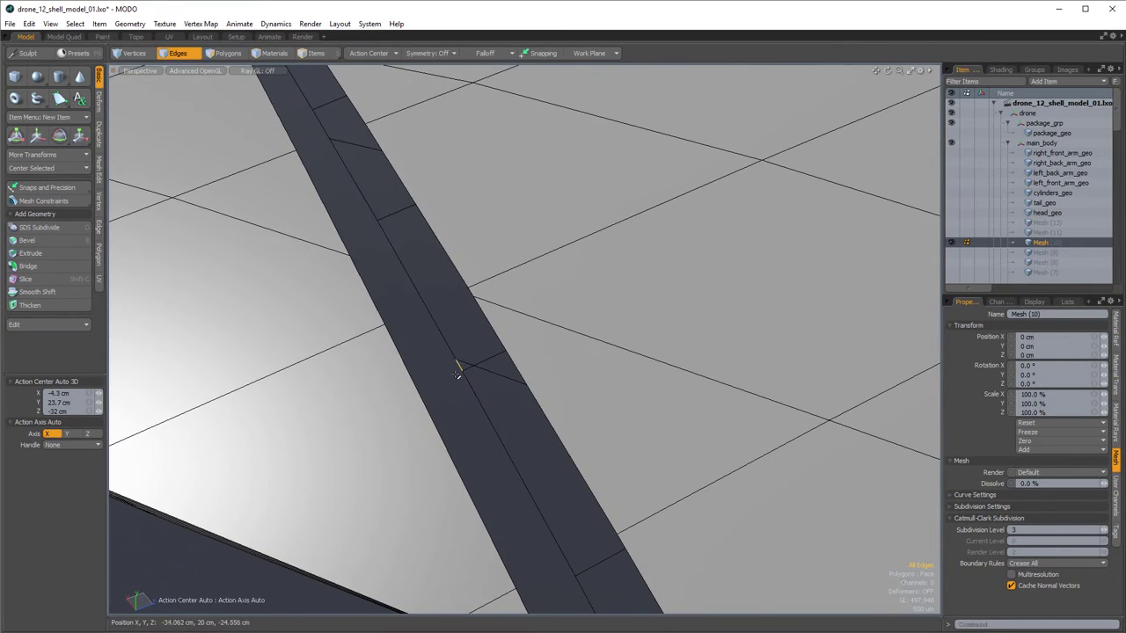
key(shift+b)
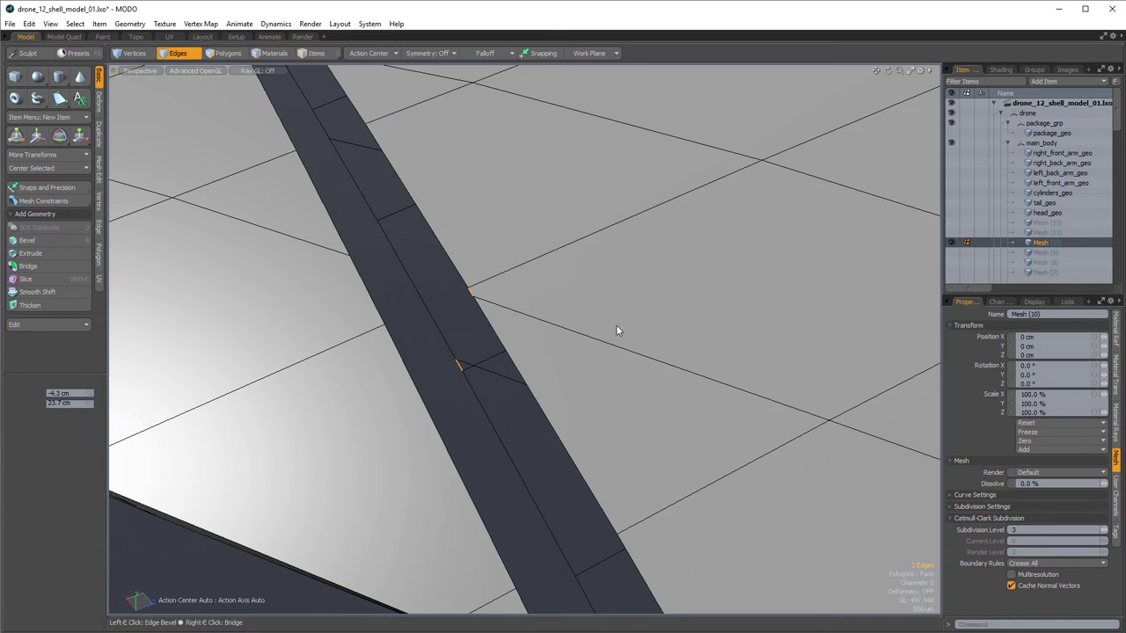
click(618, 329)
key(space)
- Bridge the adjoining pair of long upper and lower edges toward the gap's open end
mouse_move(589, 486)
mouse_down()
mouse_move(527, 486)
mouse_move(565, 334)
mouse_up()
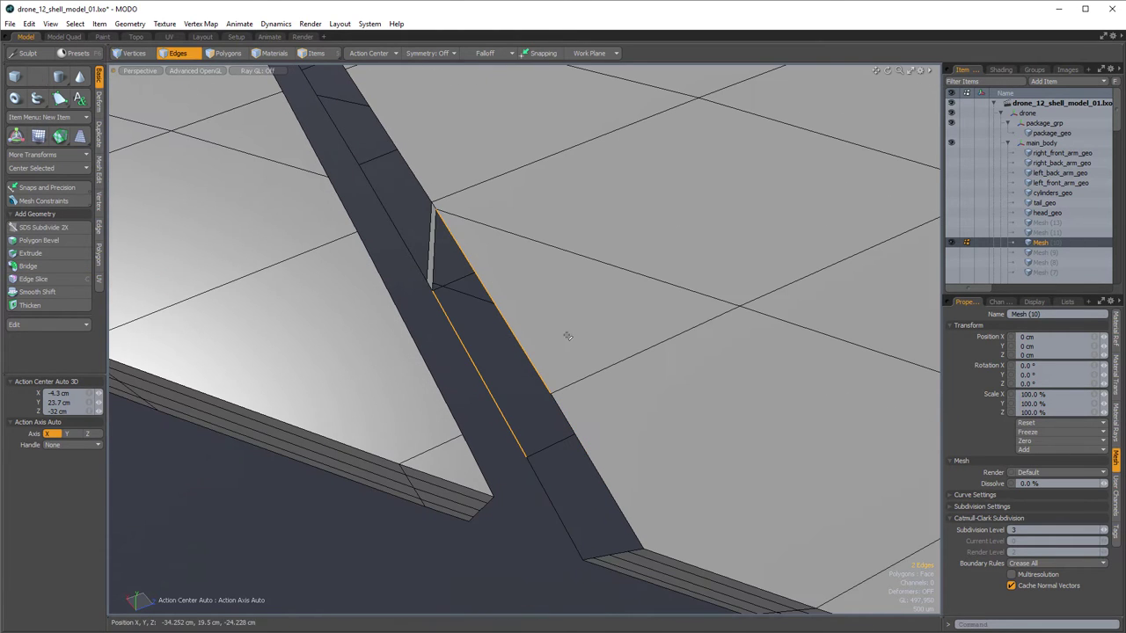
key(shift+b)
click(586, 387)
key(space)
- Select the edges around the last hole in the wall at the gap's open end and fill it with a polygon
drag(616, 503, 540, 514)
alt+drag(661, 486, 519, 314)
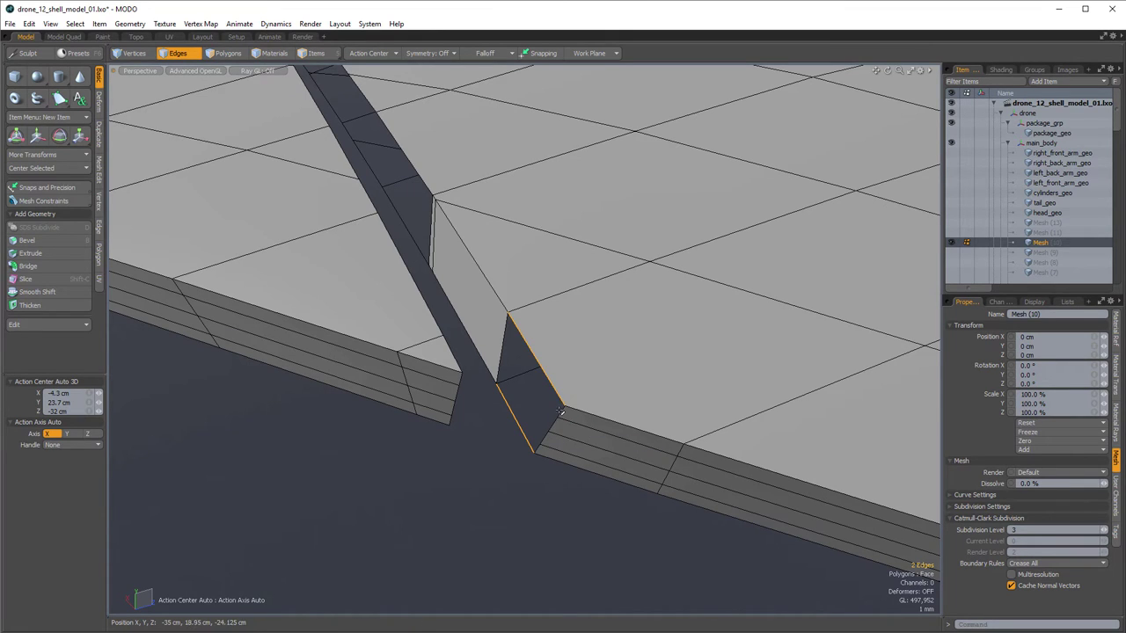
right_drag(476, 283, 640, 513)
key(p)
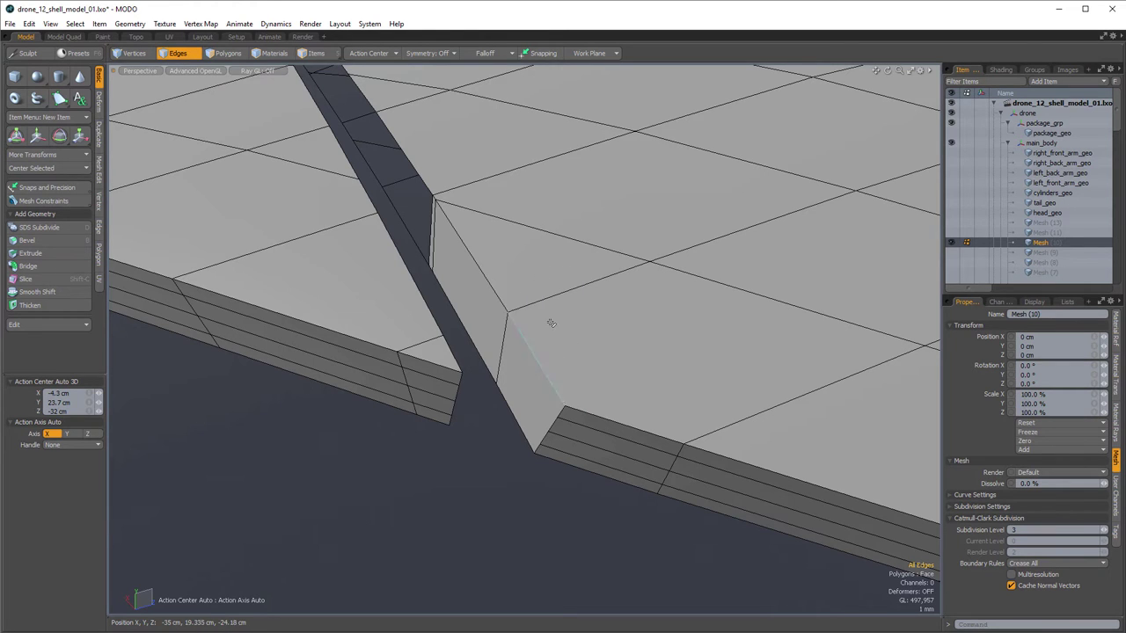
- Deselect the stray edge across the gap and bridge the long edge pair just inward from the filled wall
alt+drag(550, 323, 584, 428)
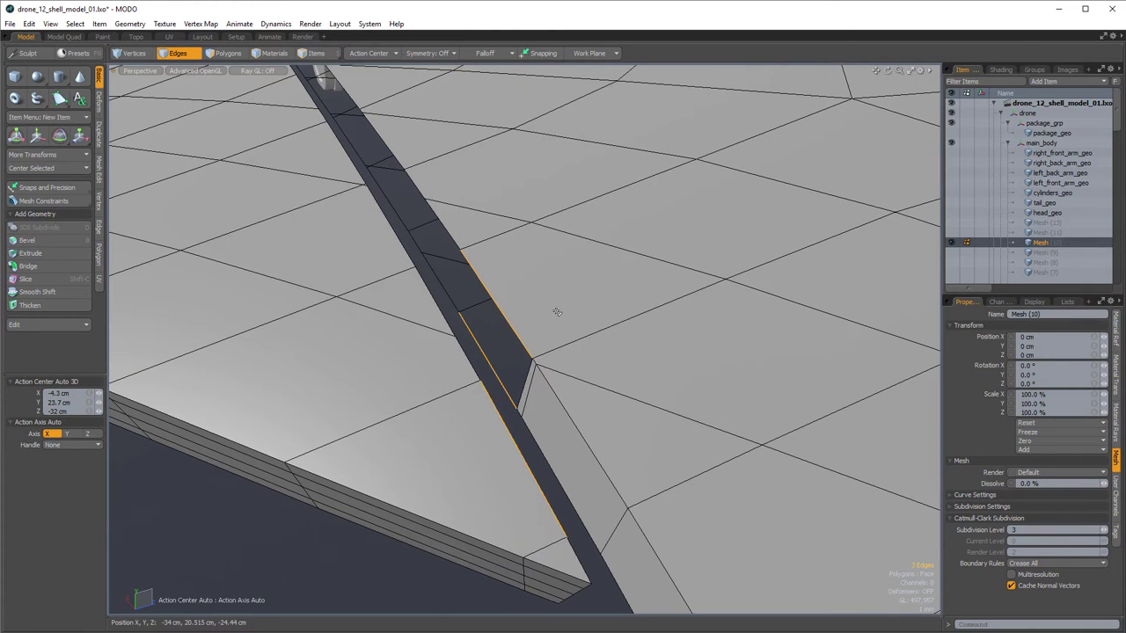
key(e)
key(q)
ctrl+click(505, 432)
key(shift+b)
click(521, 262)
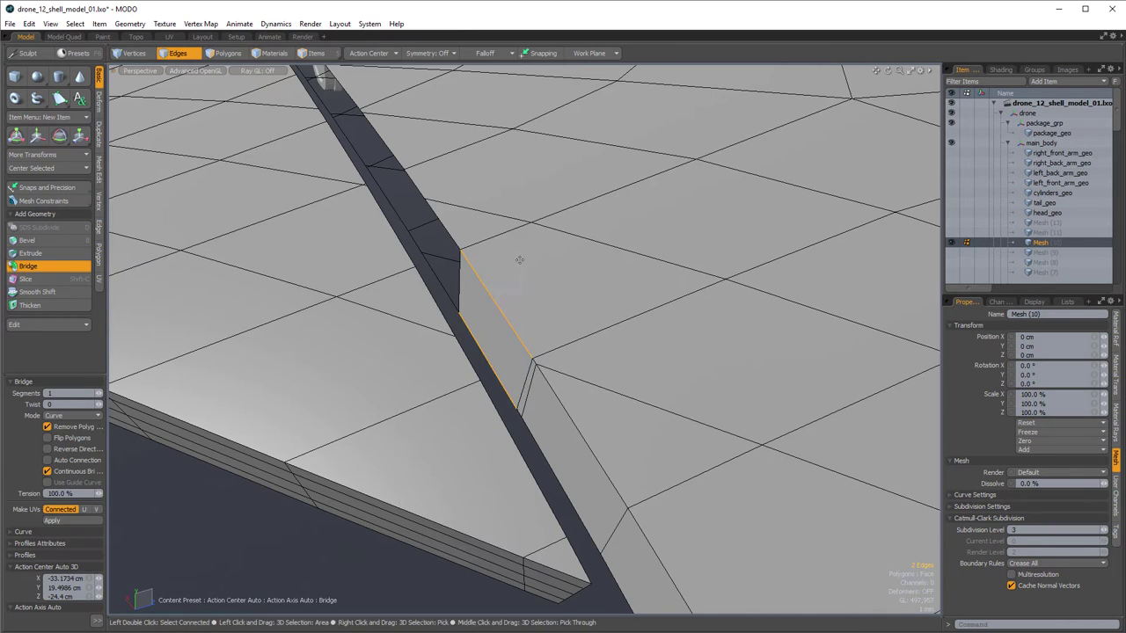
alt+shift+drag(520, 264, 554, 451)
key(q)
- Select the upper and lower edges of the following wall section along the gap and bridge them
drag(503, 385, 492, 438)
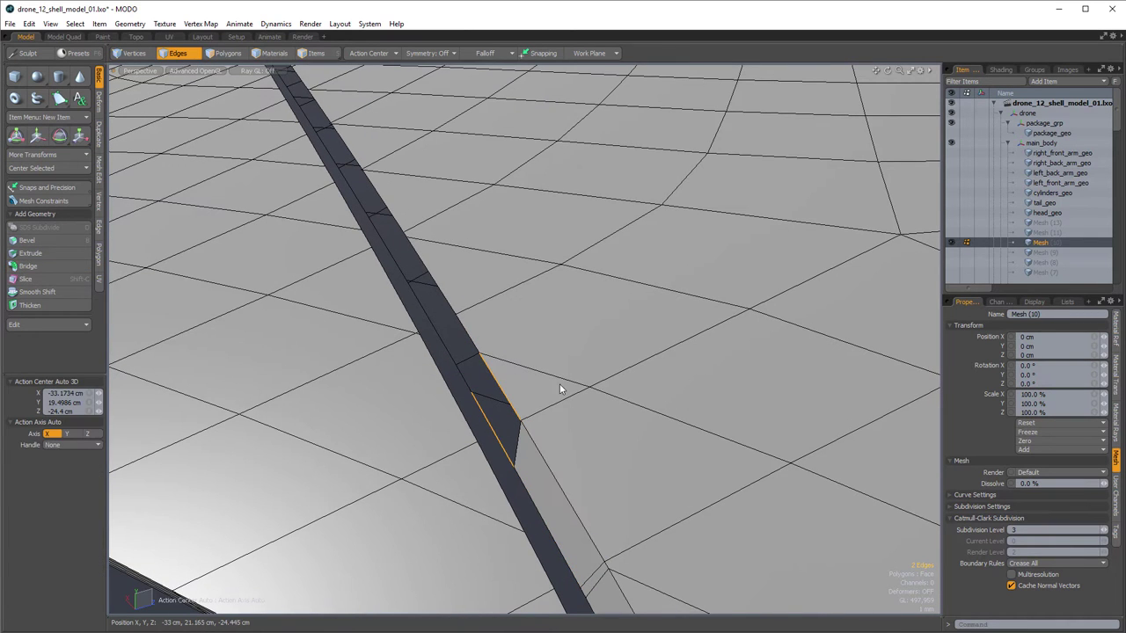
key(shift+b)
click(502, 309)
alt+shift+drag(501, 309, 527, 375)
key(q)
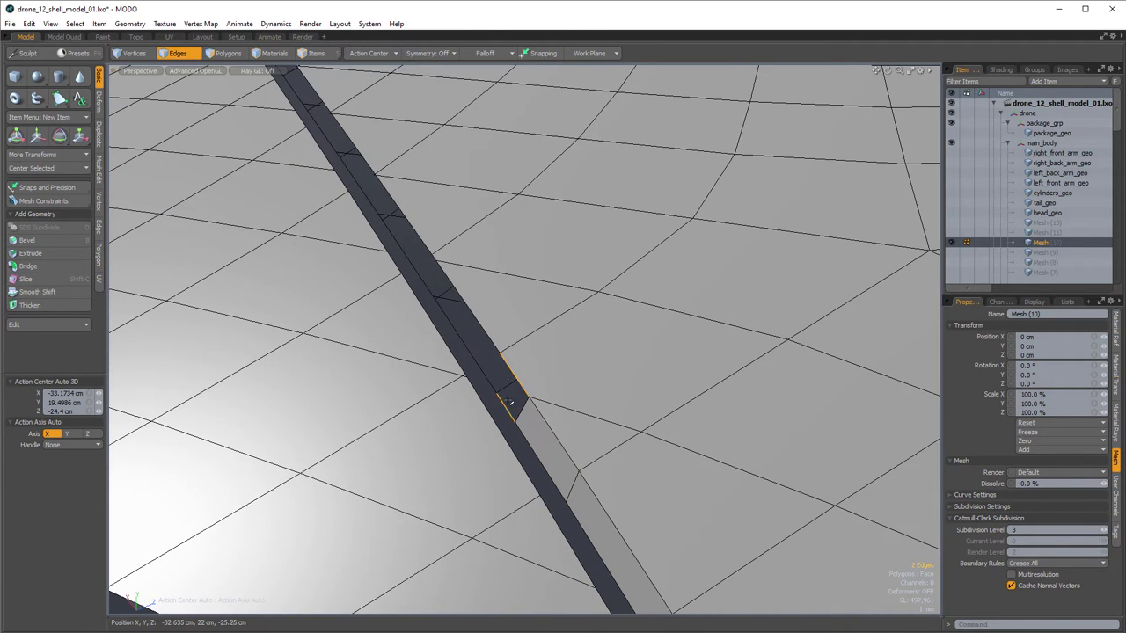
- Bridge the next short and long edge pairs of the gap wall together, continuing from the filled part
alt+shift+drag(486, 313, 586, 458)
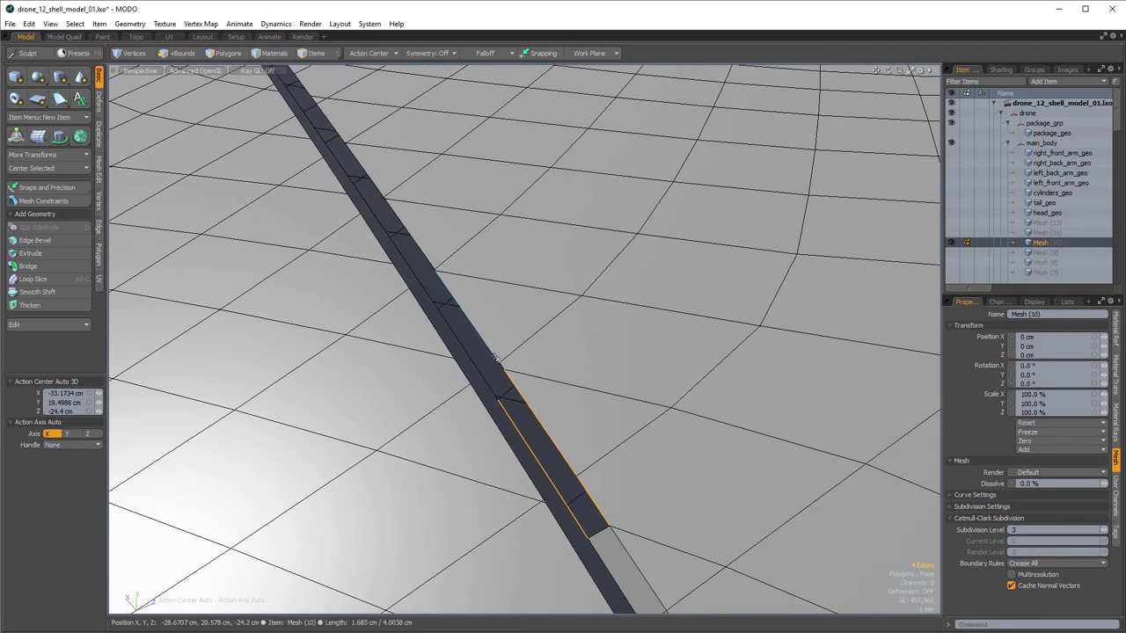
key(shift+b)
click(531, 315)
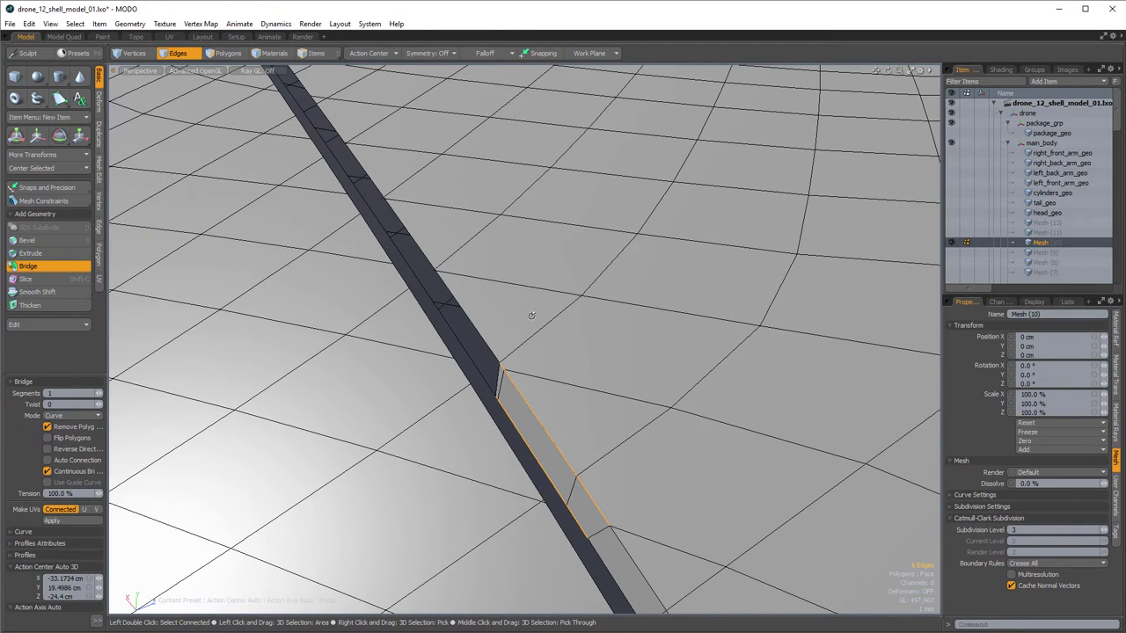
alt+shift+drag(531, 315, 514, 440)
key(q)
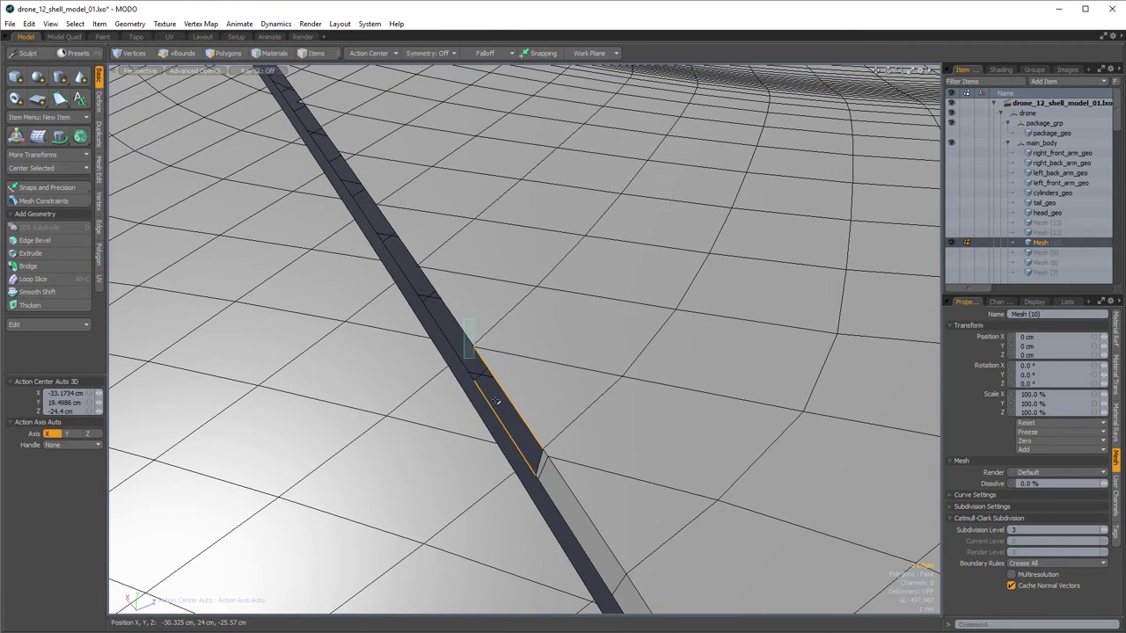
- Try to bridge several successive edge pairs of the gap wall in a single operation
alt+drag(495, 400, 492, 373)
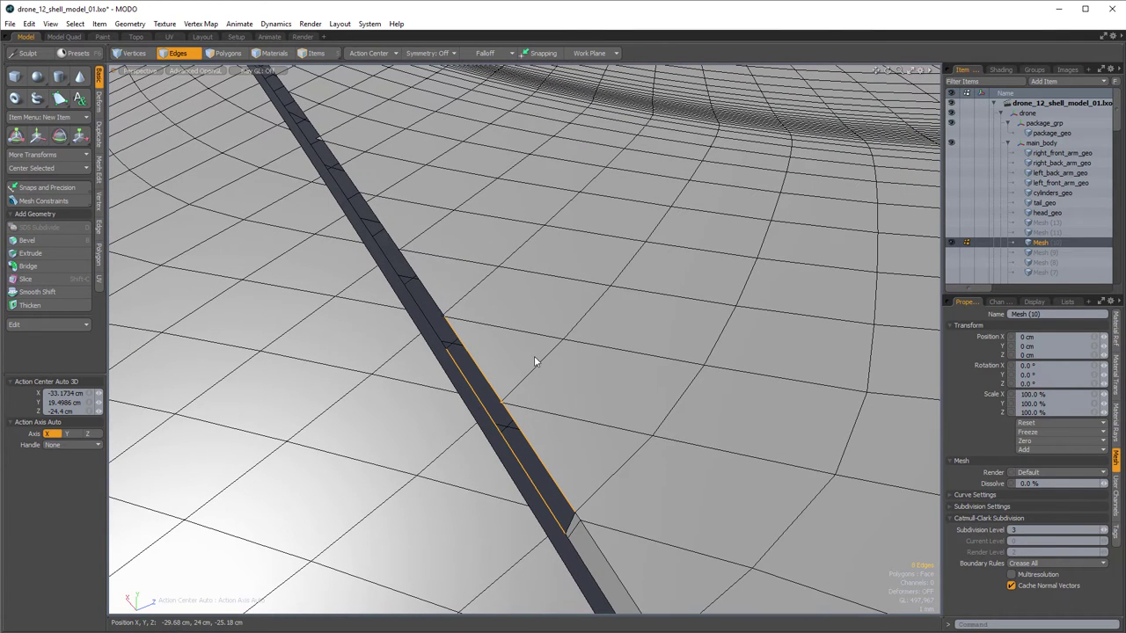
key(b)
key(q)
key(shift+b)
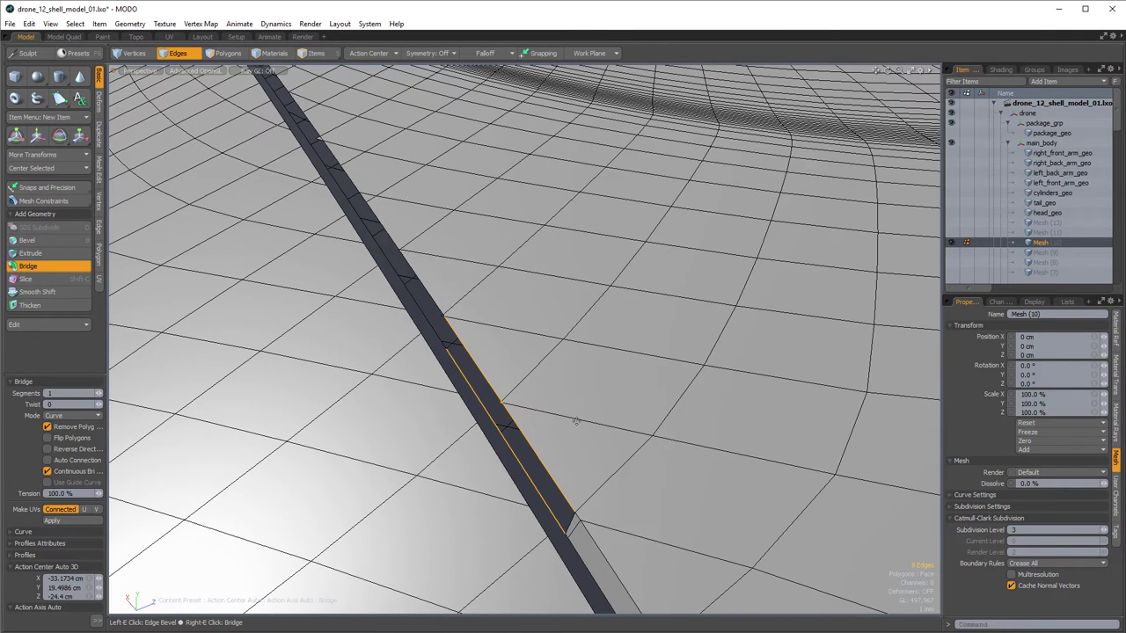
click(576, 421)
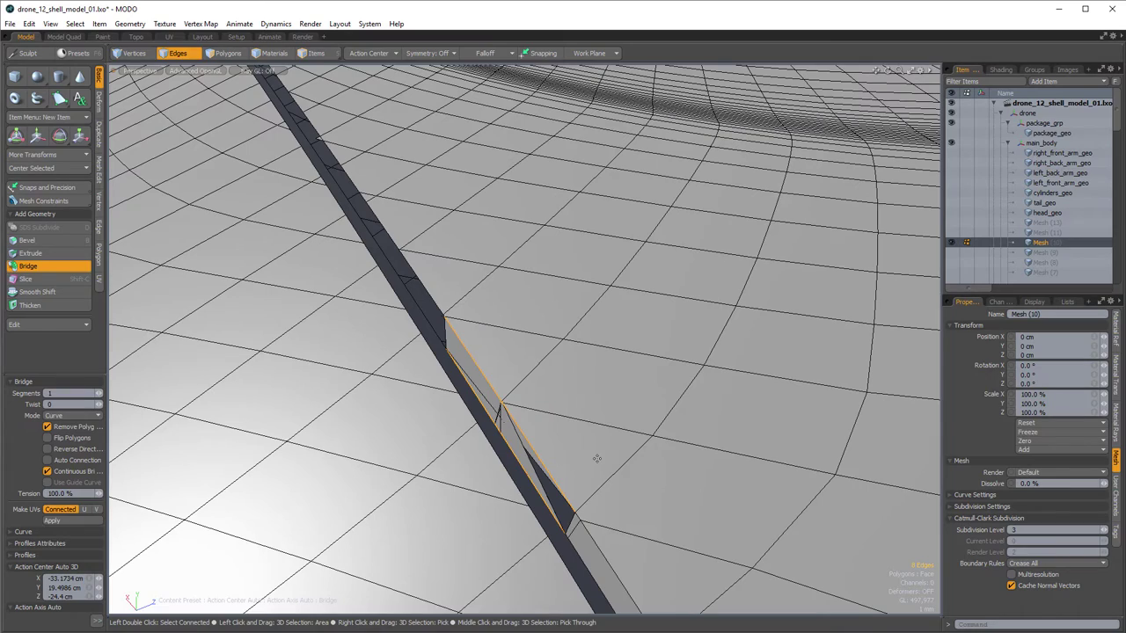
key(ctrl+z)
key(q)
click(570, 459)
- Bridge only the single edge pair directly next to the filled part of the gap wall
mouse_move(556, 480)
alt+right_down()
mouse_move(538, 488)
mouse_move(559, 483)
alt+right_up()
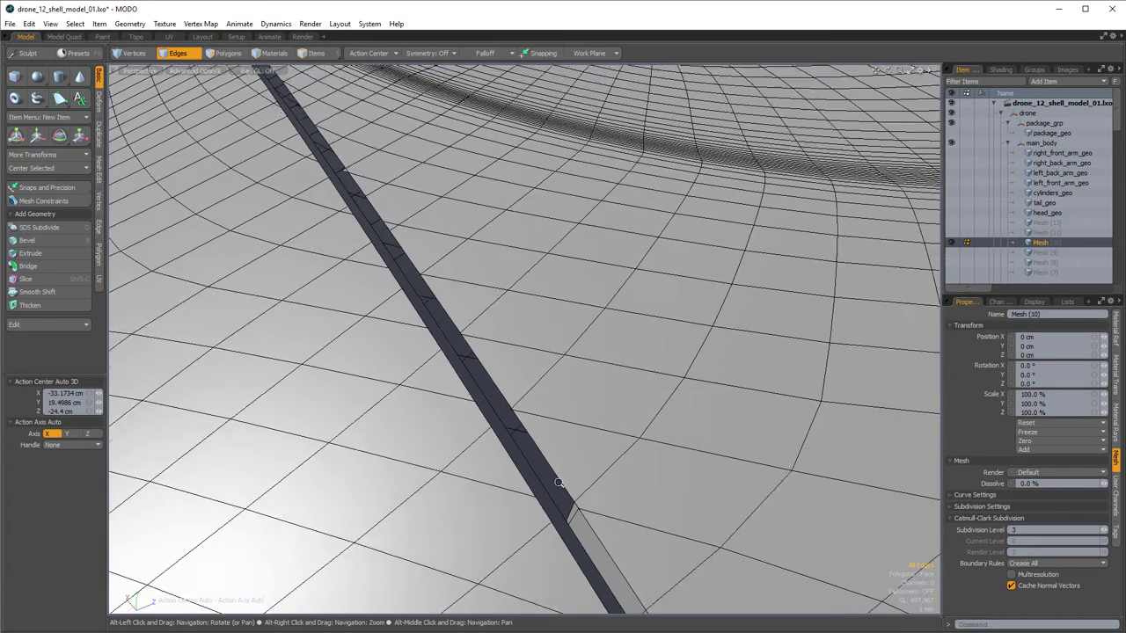
alt+drag(557, 483, 600, 415)
key(shift+b)
click(513, 428)
key(q)
- Select and delete the tiny sliver polygon at the corner where the filled wall meets the shell's top surface
ctrl+alt+drag(475, 371, 590, 375)
key(space)
key(space)
key(space)
key(space)
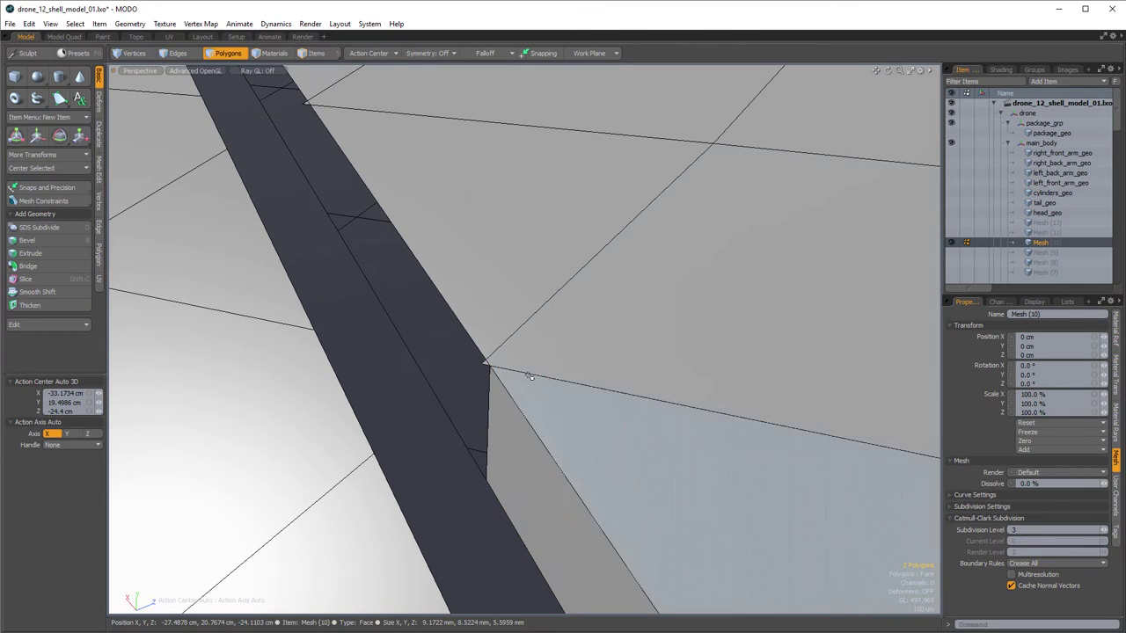
click(487, 362)
- Select the short corner edges and the adjoining long upper and lower edges of the gap wall, and bridge them
key(space)
key(space)
right_drag(450, 320, 517, 402)
shift+right_drag(427, 387, 517, 519)
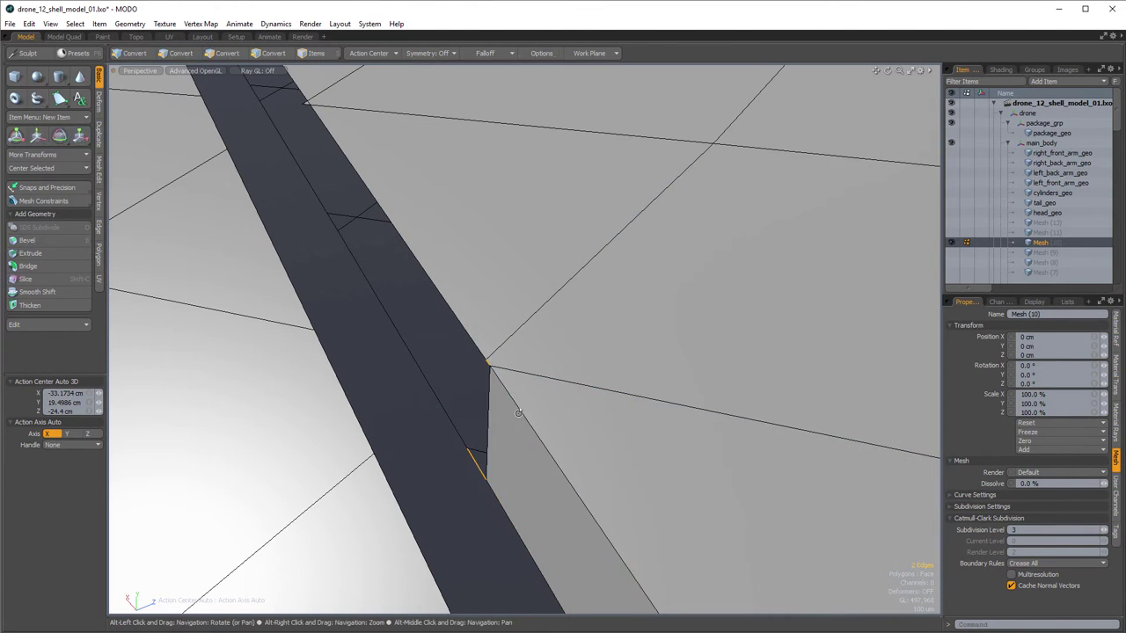
alt+drag(518, 413, 469, 407)
key(shift+b)
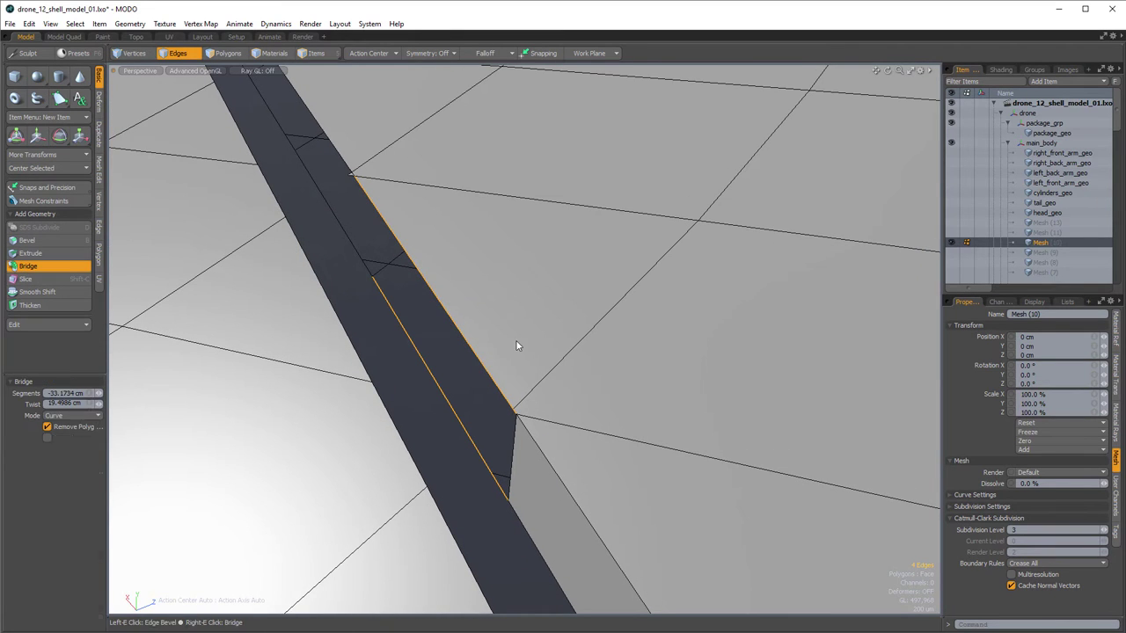
click(515, 340)
- Delete the sliver polygon sticking out over the gap at the next corner of the top surface
scroll(518, 329, down, 2)
alt+drag(517, 329, 603, 414)
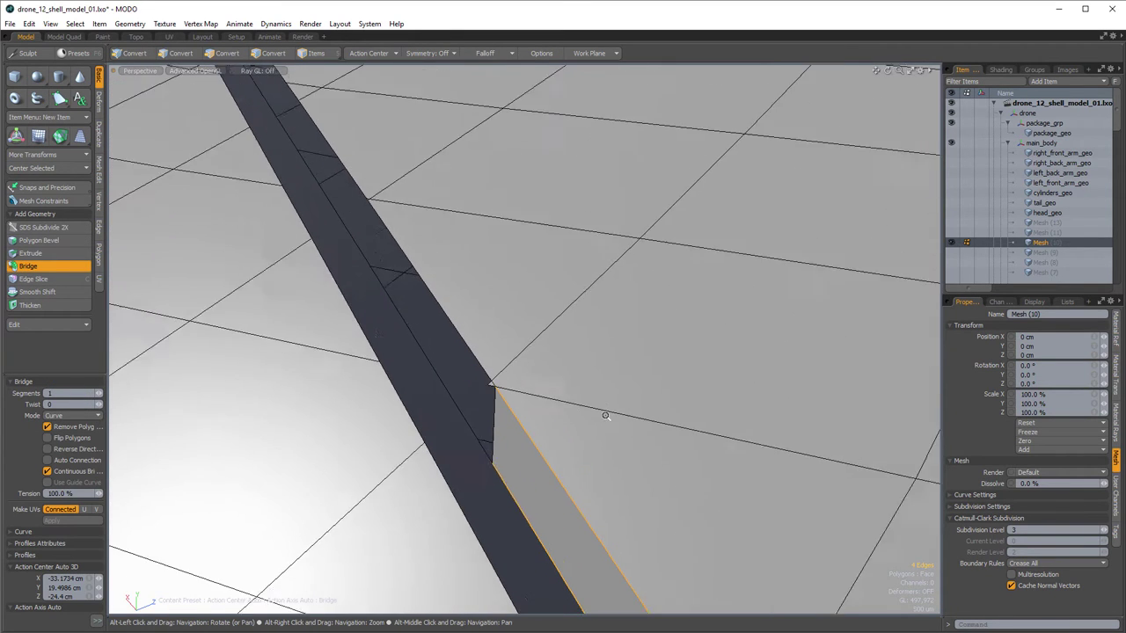
scroll(562, 404, up, 3)
key(space)
key(space)
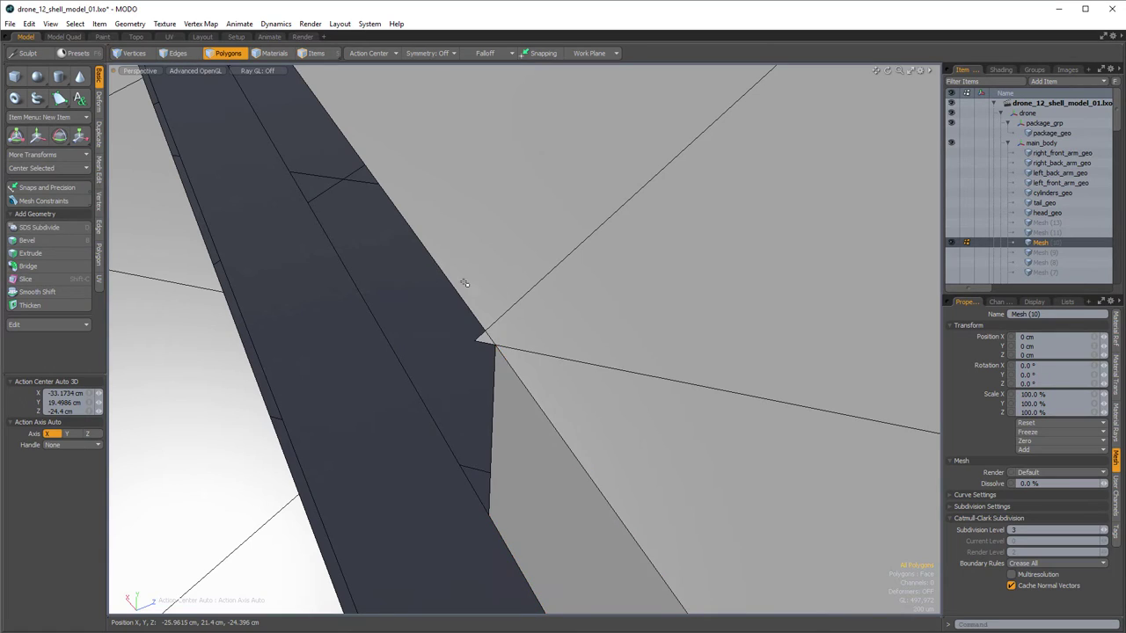
click(485, 340)
key(Delete)
- Bridge the short and long edge pairs that continue the gap wall past the cleaned-up corner
key(1)
right_drag(435, 252, 549, 380)
shift+right_drag(400, 398, 534, 580)
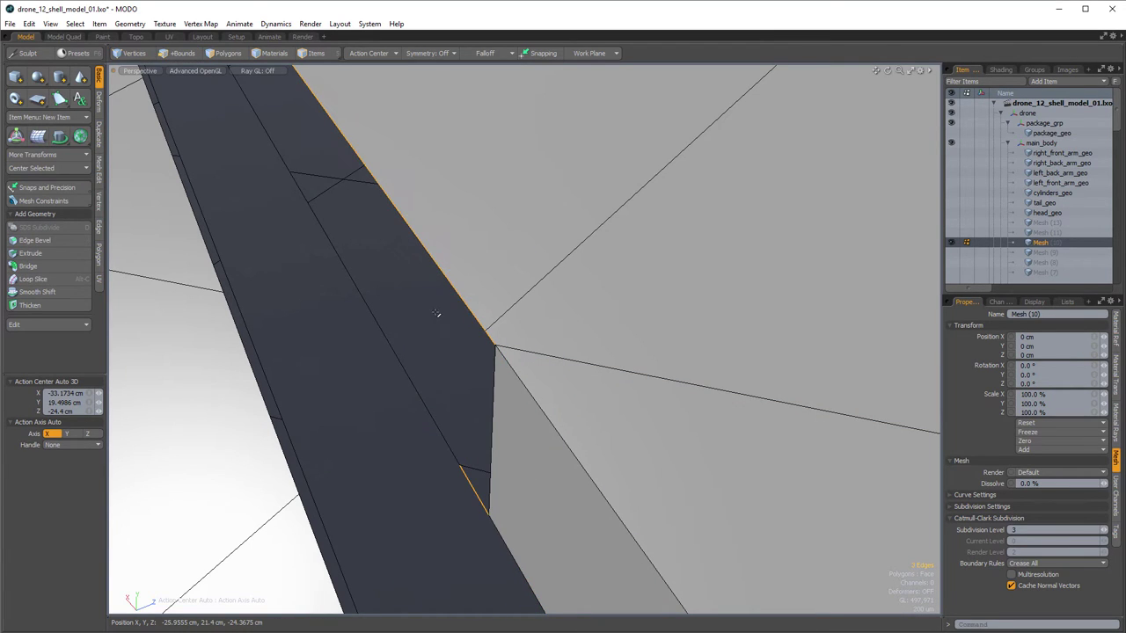
key(shift+b)
click(524, 361)
alt+drag(518, 358, 390, 349)
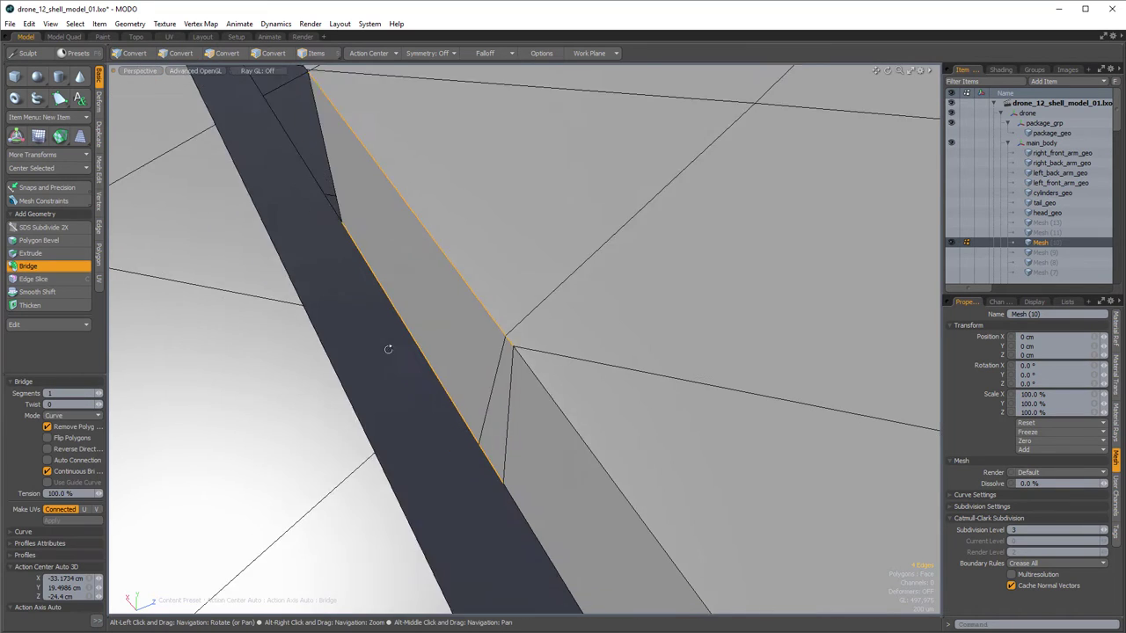
scroll(390, 349, down, 4)
alt+shift+drag(460, 234, 569, 444)
scroll(570, 444, up, 6)
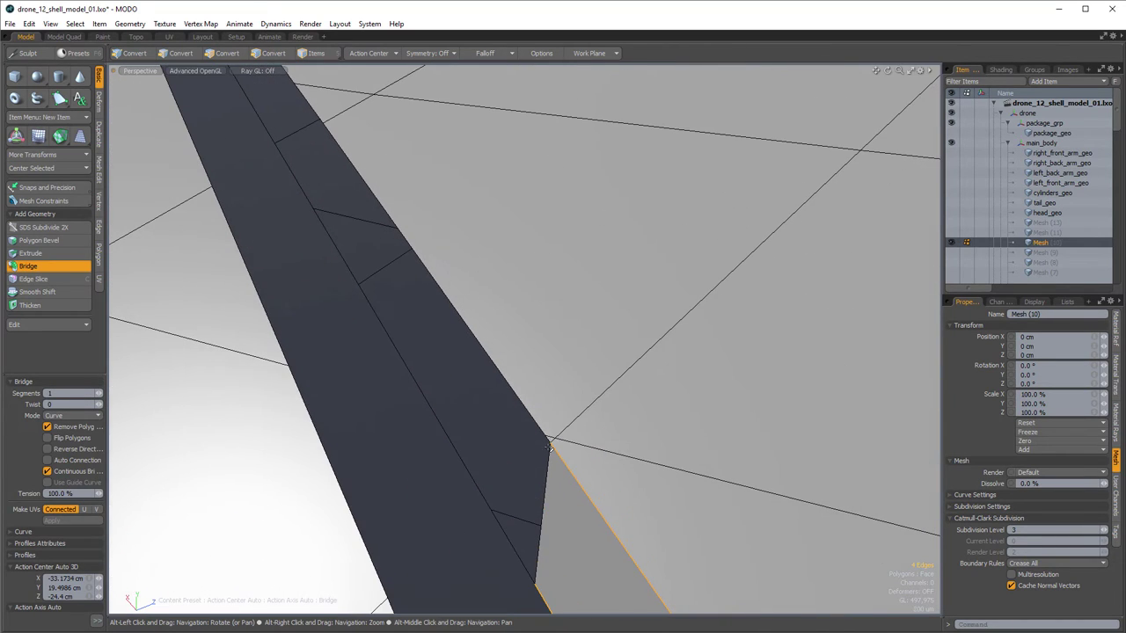
- Select the short corner edge with the adjoining upper and lower edges of the next open gap-wall section, and bridge them
key(q)
right_drag(504, 394, 590, 504)
ctrl+click(551, 433)
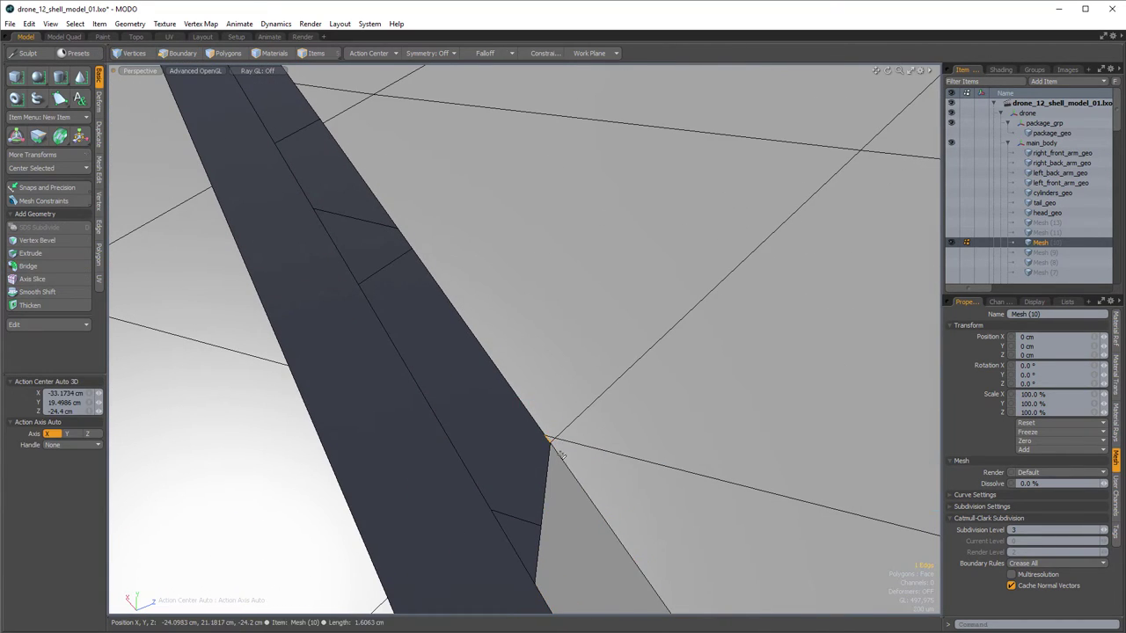
shift+click(494, 536)
shift+click(479, 330)
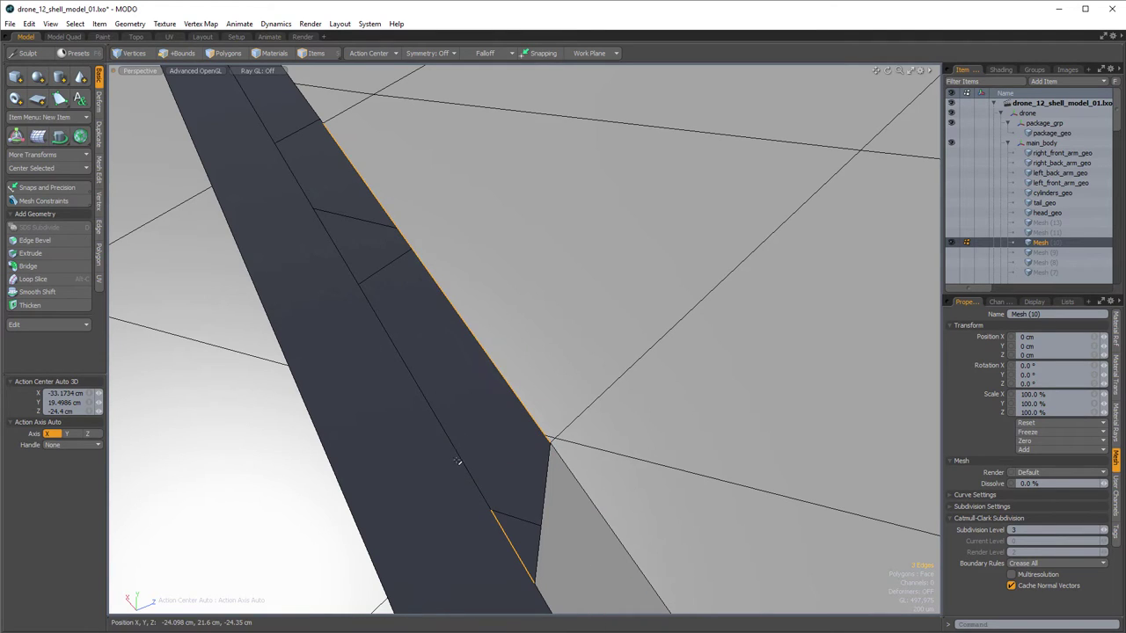
shift+click(460, 463)
alt+right_drag(476, 453, 485, 565)
alt+drag(484, 566, 563, 452)
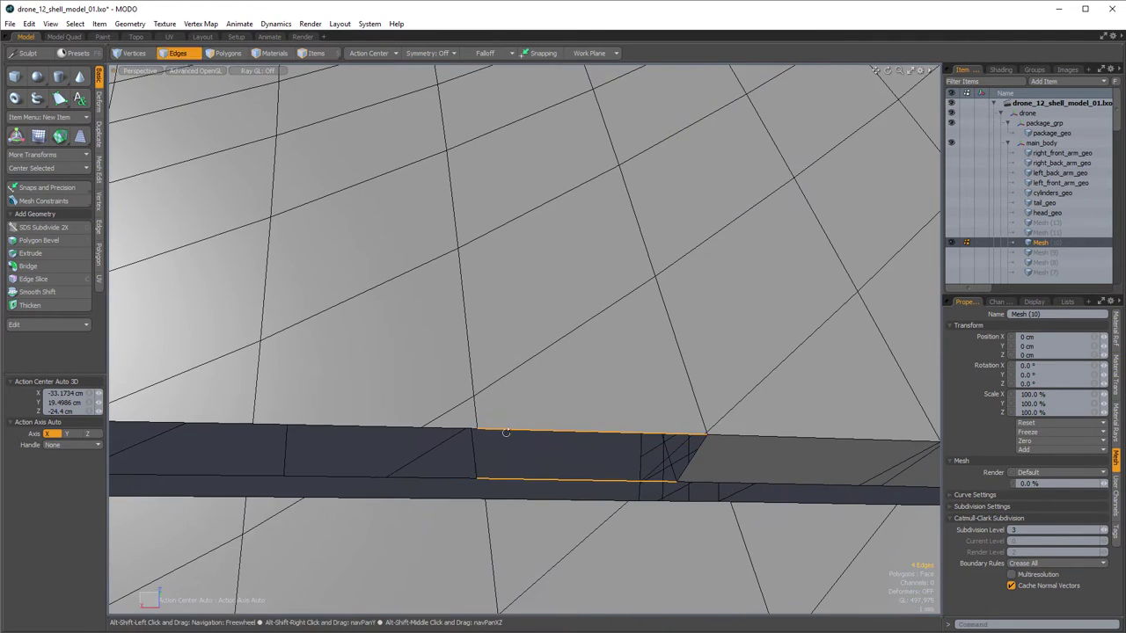
shift+click(453, 430)
shift+click(440, 478)
key(e)
right_click(575, 403)
alt+drag(575, 403, 594, 394)
key(space)
- Bridge the following upper and lower edge pairs along the gap wall up to the next protruding sliver
shift+click(395, 432)
key(w)
alt+drag(395, 432, 595, 382)
key(space)
key(e)
key(b)
key(e)
alt+drag(479, 324, 595, 375)
key(space)
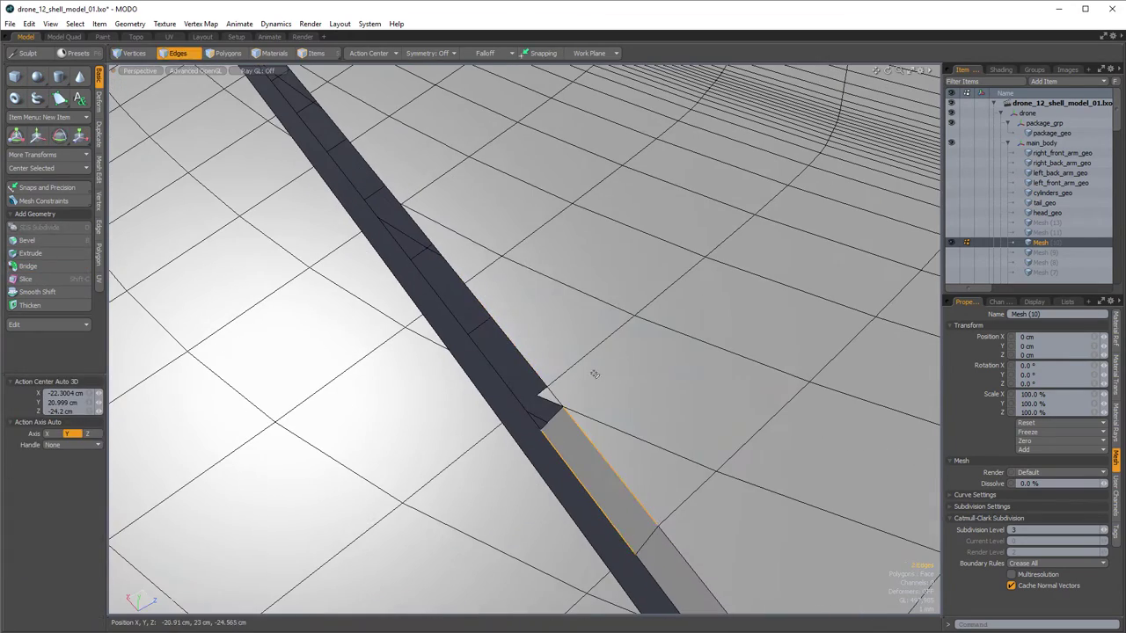
- Delete the sliver polygon jutting over the gap where the newly bridged wall ends
key(3)
click(547, 380)
key(Delete)
key(e)
alt+drag(517, 326, 578, 420)
key(space)
scroll(483, 244, up, 5)
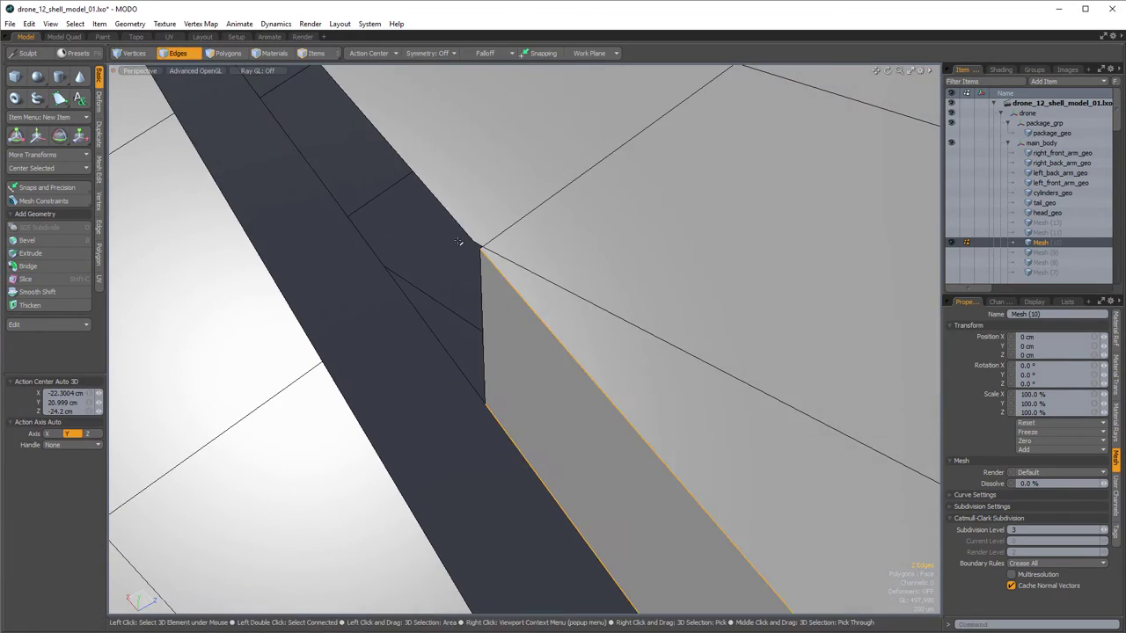
- Bridge the short corner edges and the adjoining upper and lower wall edges at the spot cleared of the sliver
click(485, 242)
scroll(490, 239, down, 5)
shift+click(484, 406)
key(e)
alt+drag(494, 365, 589, 413)
key(space)
click(492, 395)
shift+click(531, 456)
key(e)
key(space)
- Bridge the upper and lower edges of the gap-wall section beyond that corner
click(443, 391)
shift+click(456, 445)
key(e)
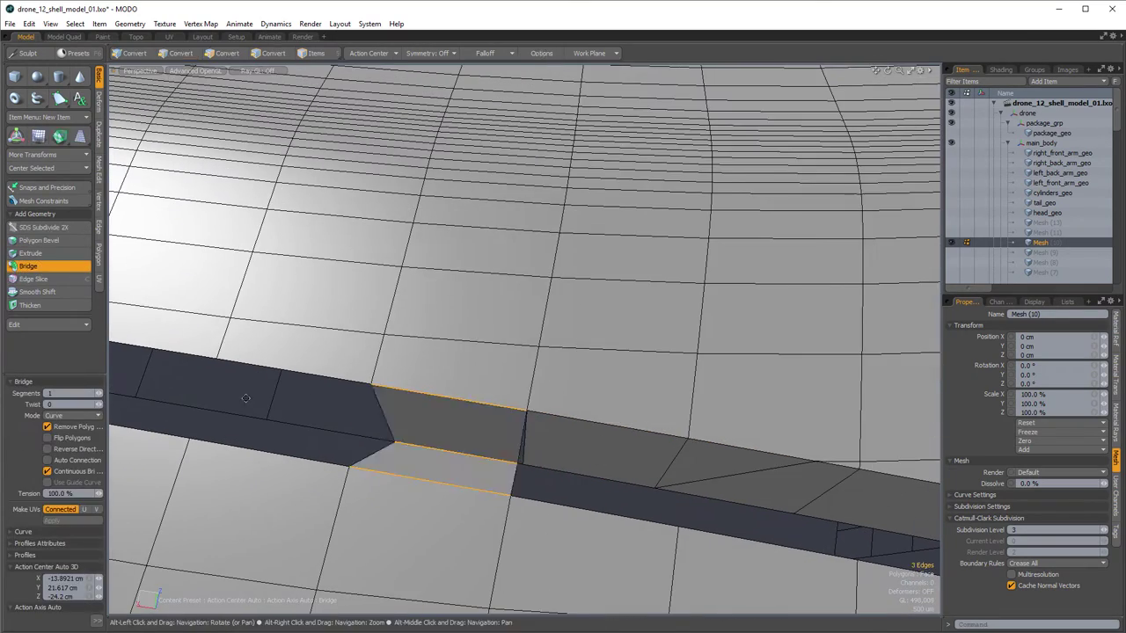
key(space)
click(591, 420)
shift+click(538, 454)
key(e)
key(space)
alt+drag(515, 420, 580, 431)
key(space)
key(space)
key(space)
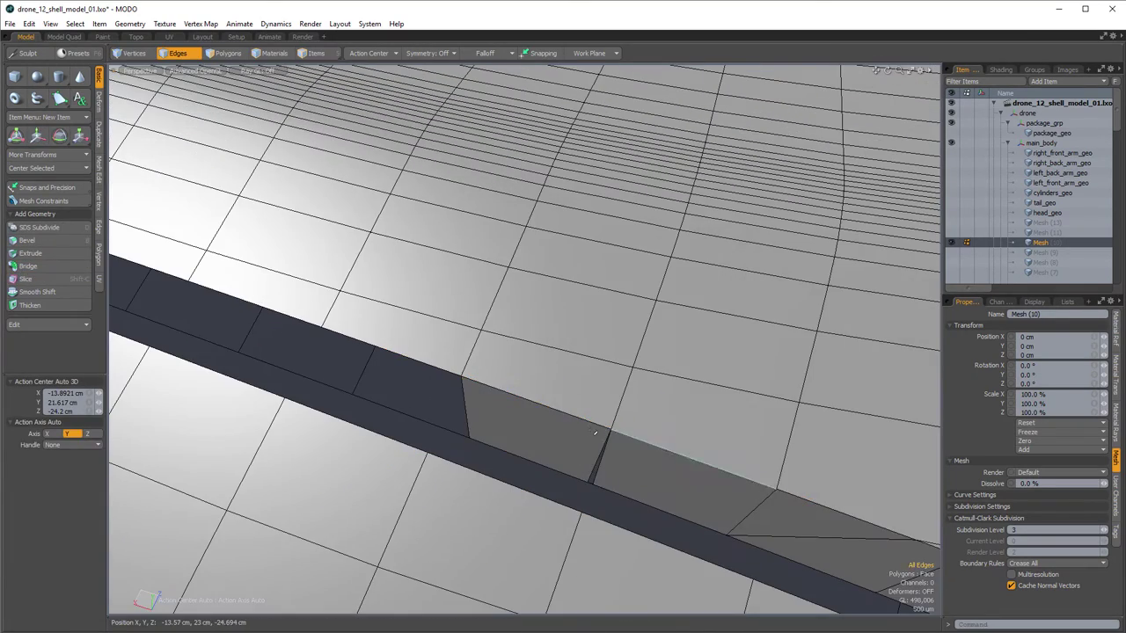
- Close the thin triangular hole between the two neighbouring bridged polygons of the gap wall
shift+click(593, 470)
key(e)
alt+drag(593, 469, 671, 355)
key(space)
key(e)
key(space)
key(ctrl+z)
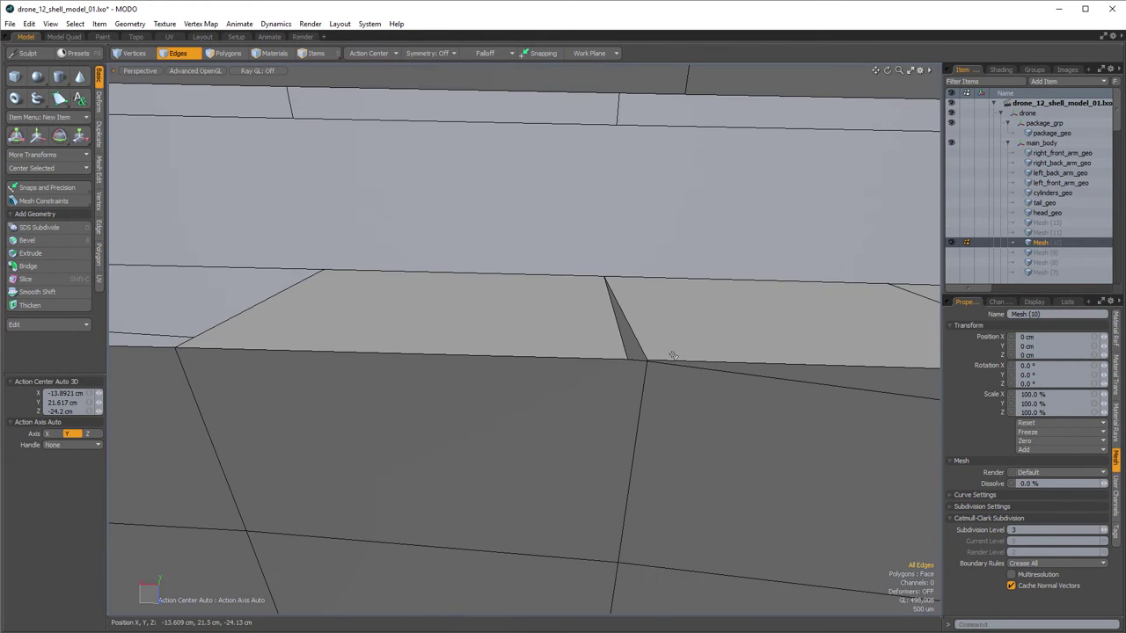
key(ctrl+z)
alt+drag(579, 374, 572, 392)
key(c)
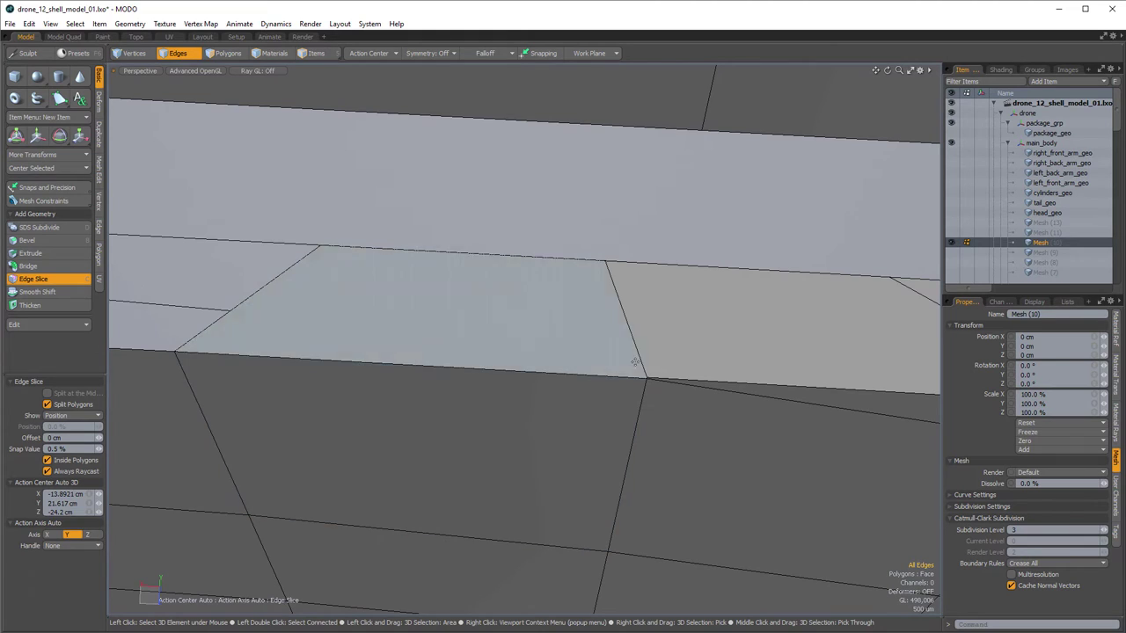
key(space)
- Select the upper and lower edges of the next open wall section and bridge them into a single polygon
scroll(419, 335, down, 3)
alt+drag(420, 335, 510, 512)
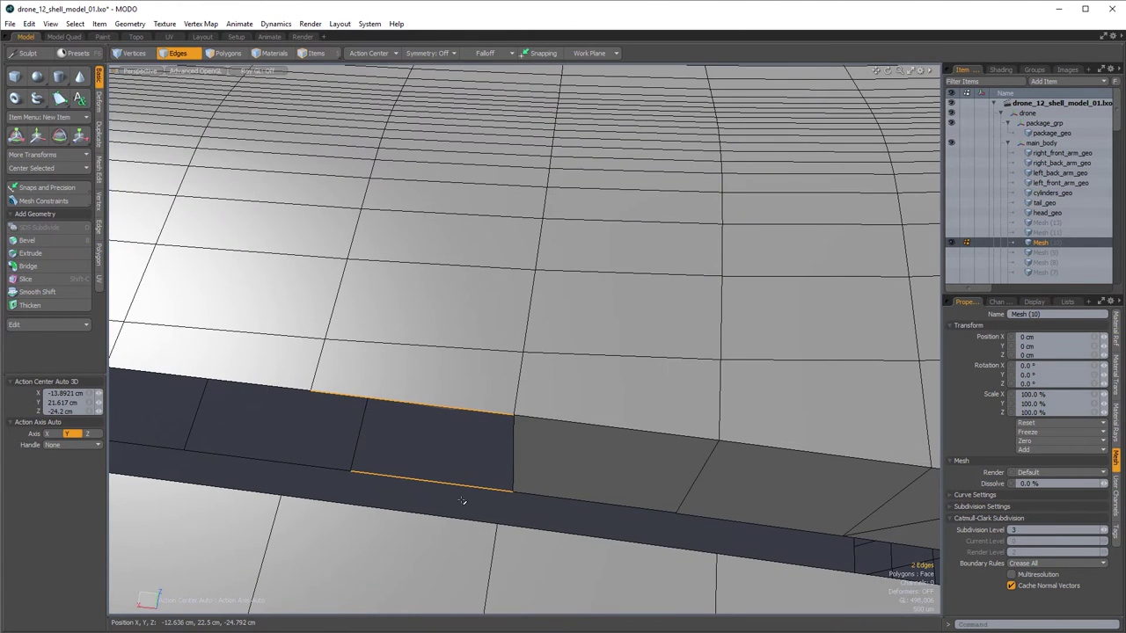
key(p)
click(485, 450)
alt+shift+drag(485, 450, 701, 495)
key(1)
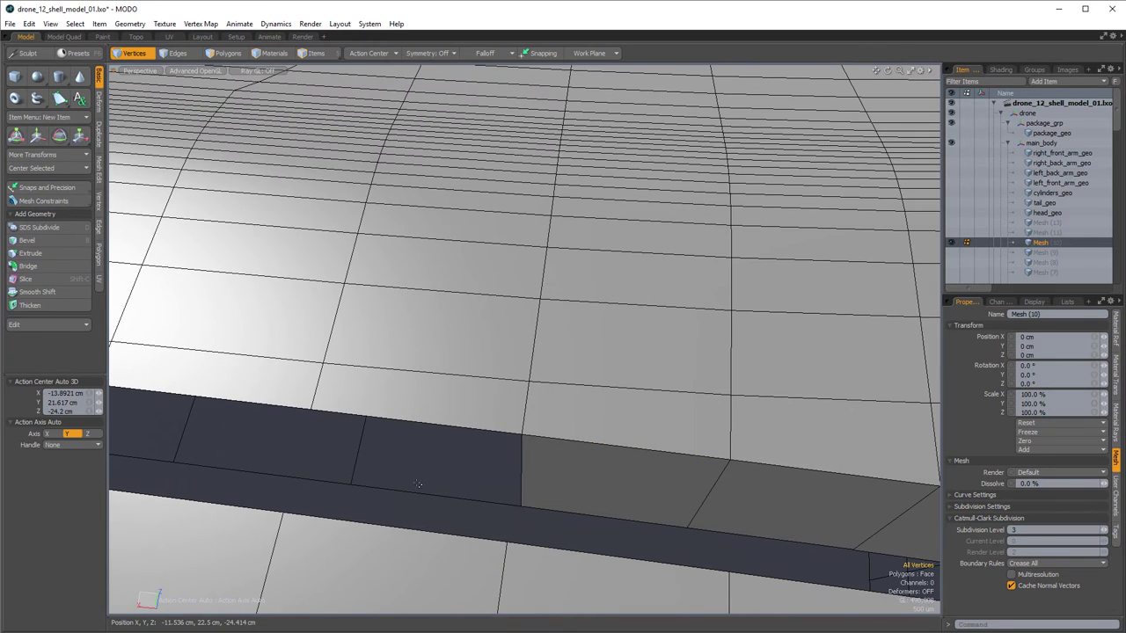
key(space)
key(space)
key(space)
key(space)
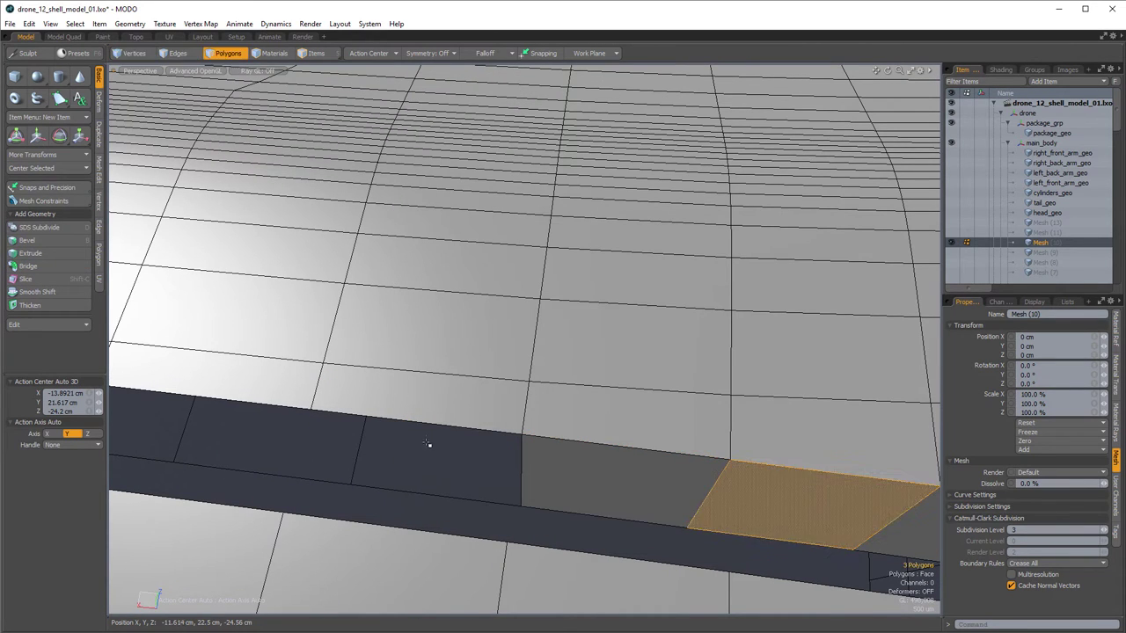
key(p)
click(510, 474)
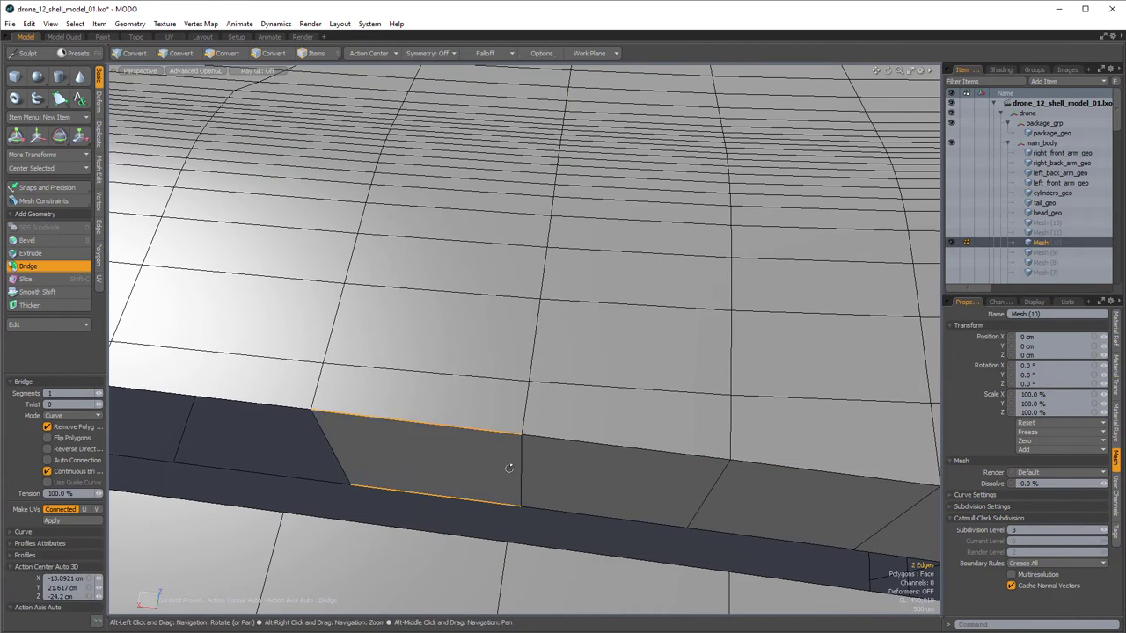
- Select several upper and lower edges of the remaining open wall and expand the selection to the full edge loop
scroll(512, 473, down, 5)
alt+drag(519, 477, 588, 490)
key(space)
click(596, 492)
shift+click(595, 466)
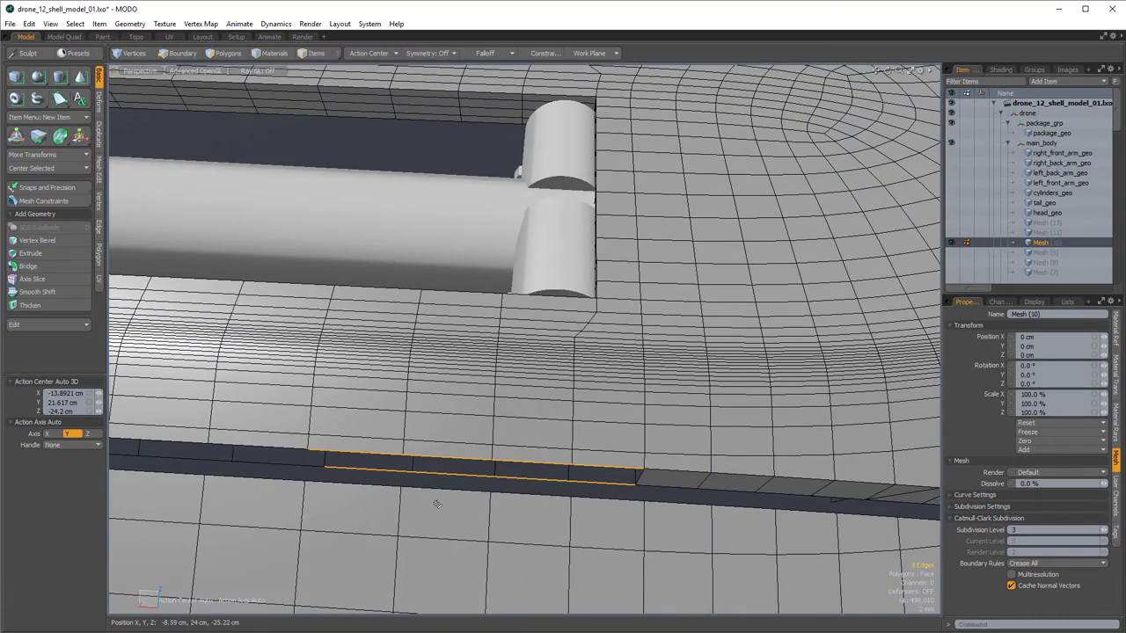
scroll(437, 504, down, 2)
alt+drag(431, 504, 378, 489)
scroll(371, 485, down, 4)
alt+drag(671, 498, 707, 446)
scroll(682, 475, up, 4)
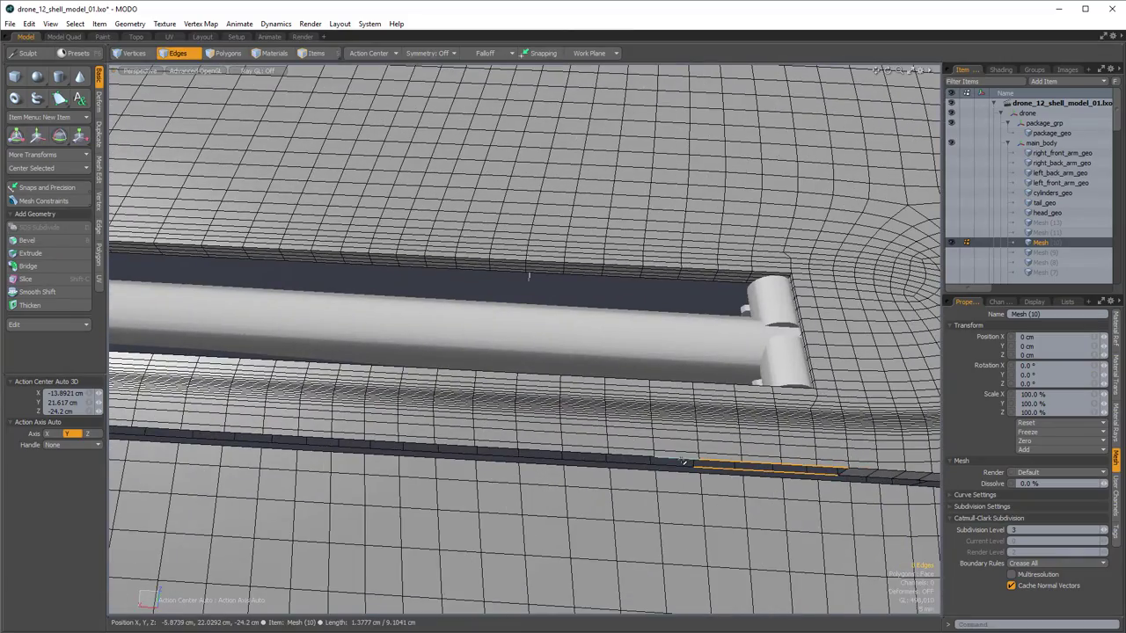
key(l)
alt+right_drag(660, 463, 367, 432)
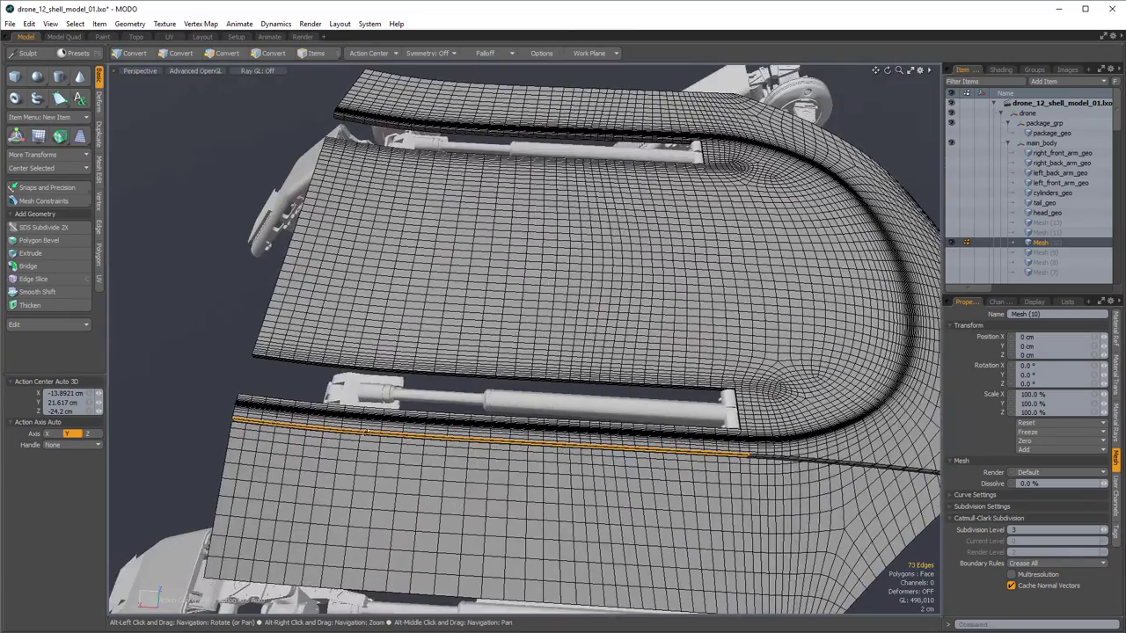
- Try to bridge the gap wall with the complete edge loop selected, including its end edges
scroll(278, 420, up, 3)
alt+drag(278, 419, 369, 387)
scroll(264, 528, up, 5)
alt+shift+drag(264, 527, 462, 458)
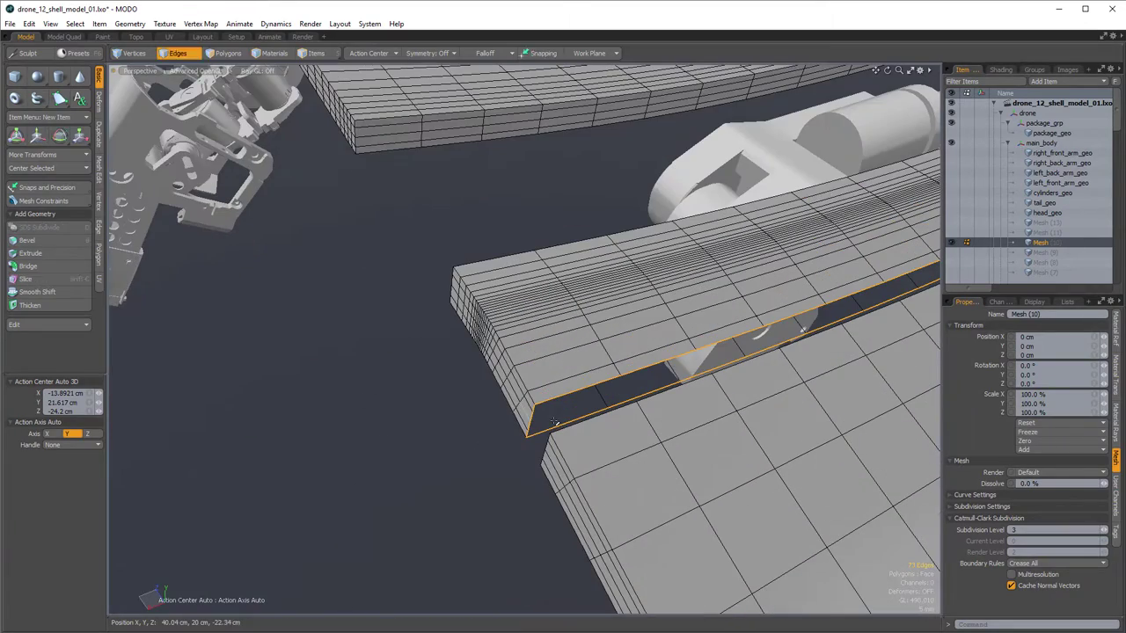
ctrl+right_drag(504, 384, 556, 481)
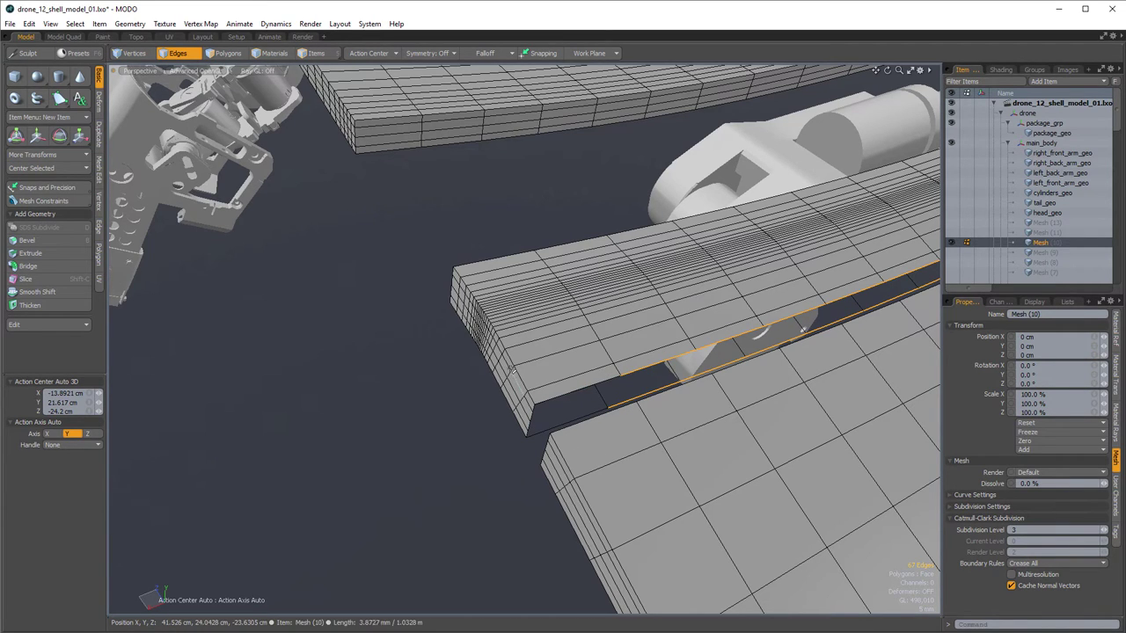
right_drag(512, 370, 563, 478)
key(ctrl+z)
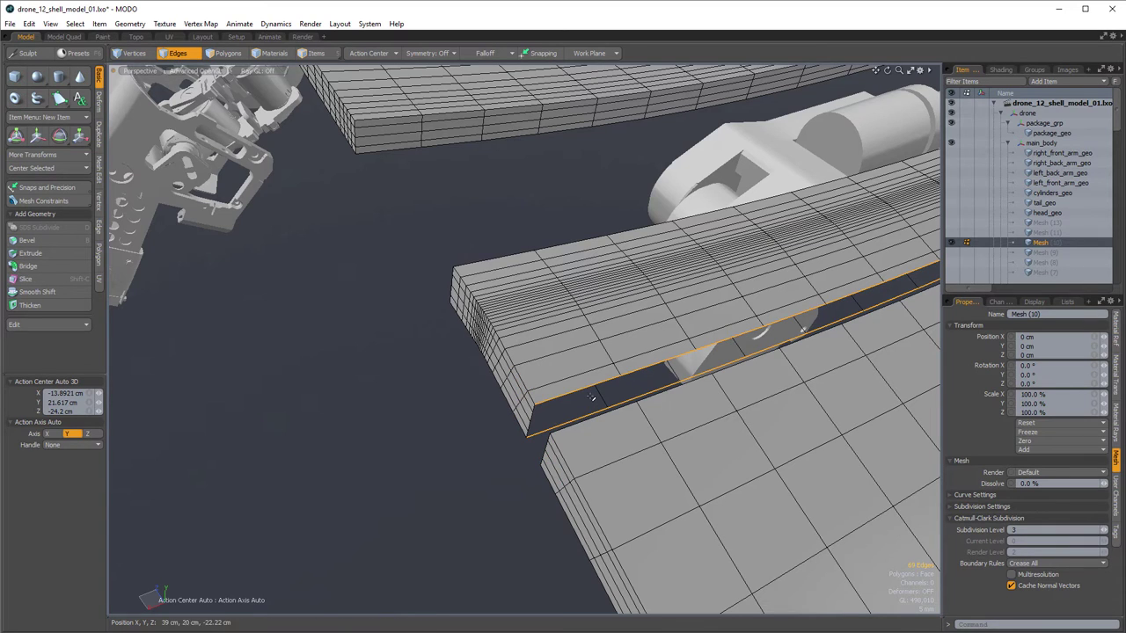
double_click(572, 393)
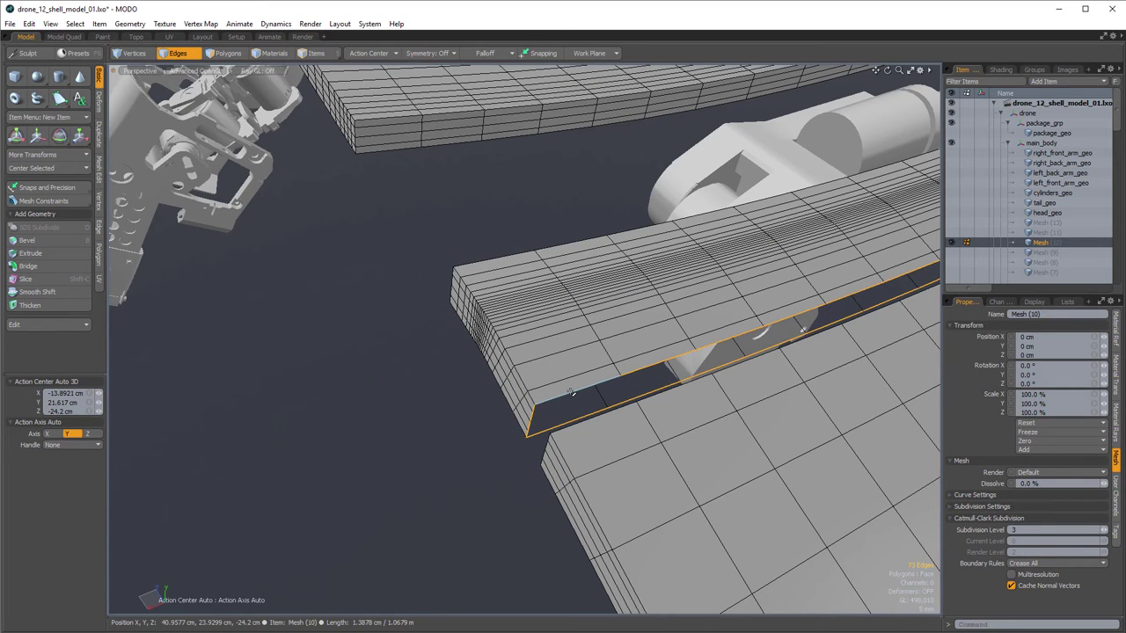
key(shift+b)
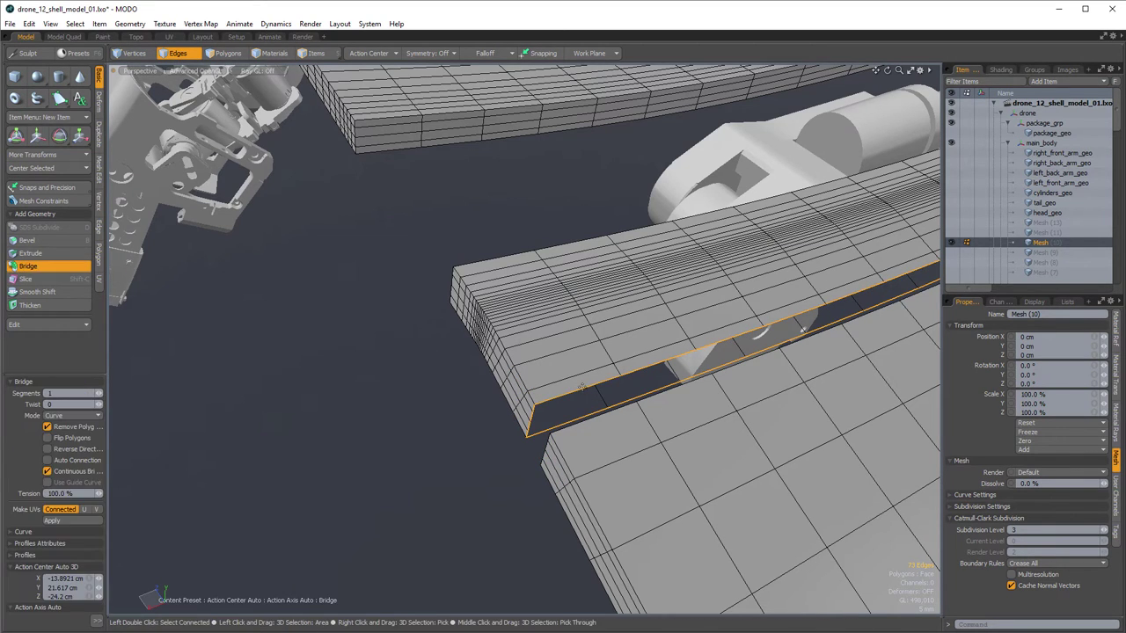
alt+drag(610, 389, 587, 383)
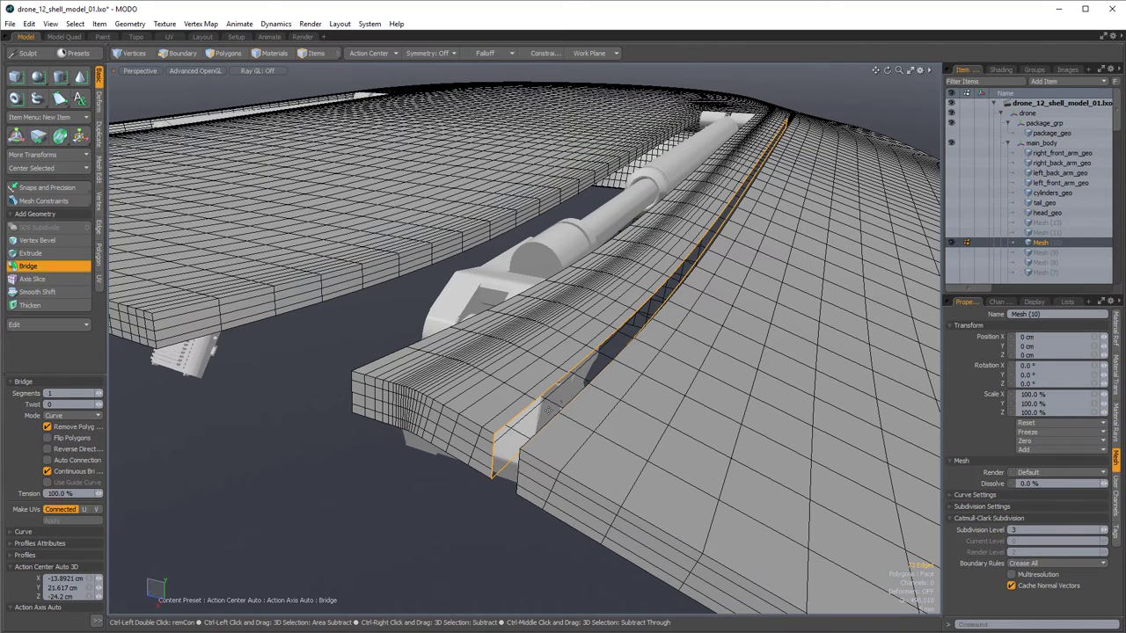
key(space)
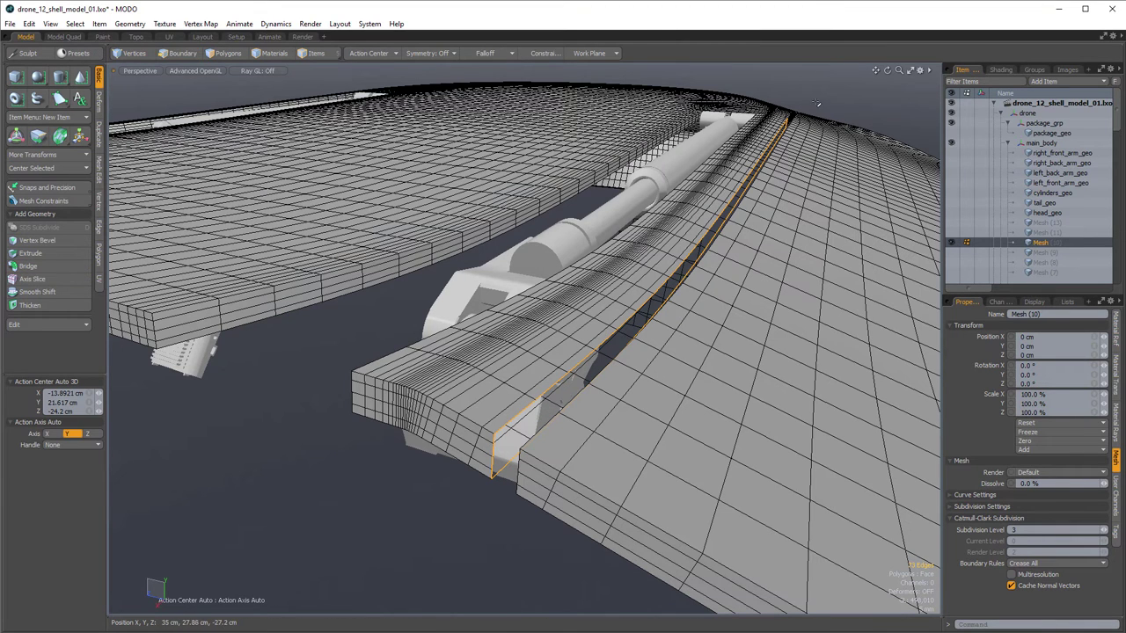
- Deselect the connecting edges at both ends of the loop, keeping the long upper and lower edge rows selected
ctrl+right_drag(494, 413, 505, 493)
ctrl+right_drag(525, 404, 504, 484)
alt+right_drag(646, 431, 490, 475)
alt+drag(490, 475, 309, 405)
alt+middle_drag(725, 526, 497, 482)
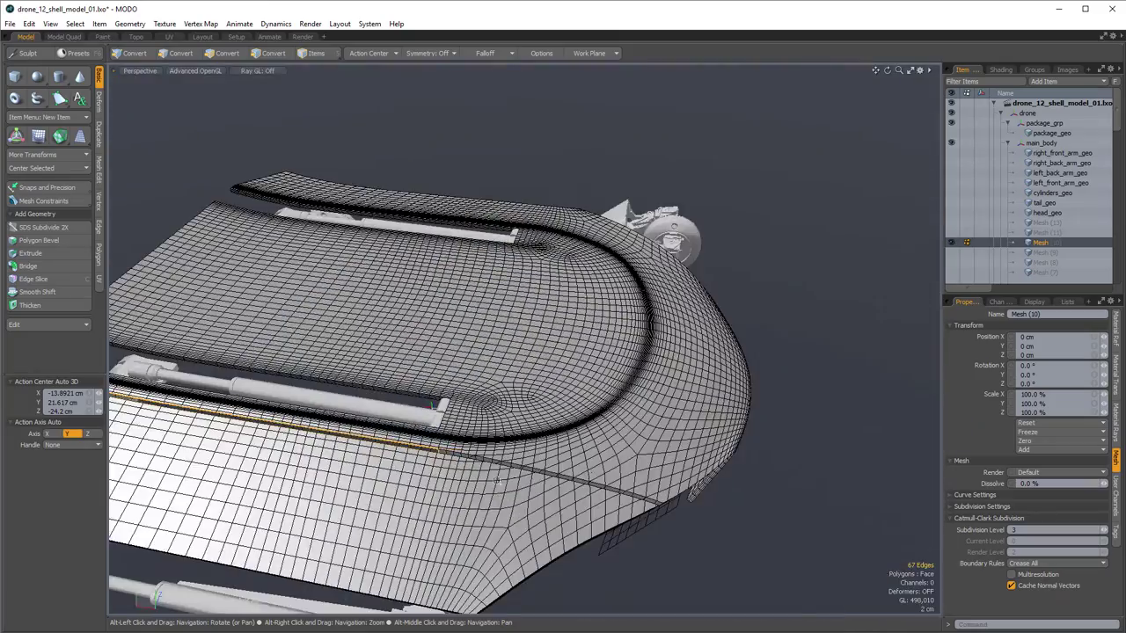
alt+right_drag(598, 464, 748, 458)
alt+middle_drag(352, 356, 536, 400)
alt+drag(536, 378, 558, 416)
alt+right_drag(559, 416, 633, 411)
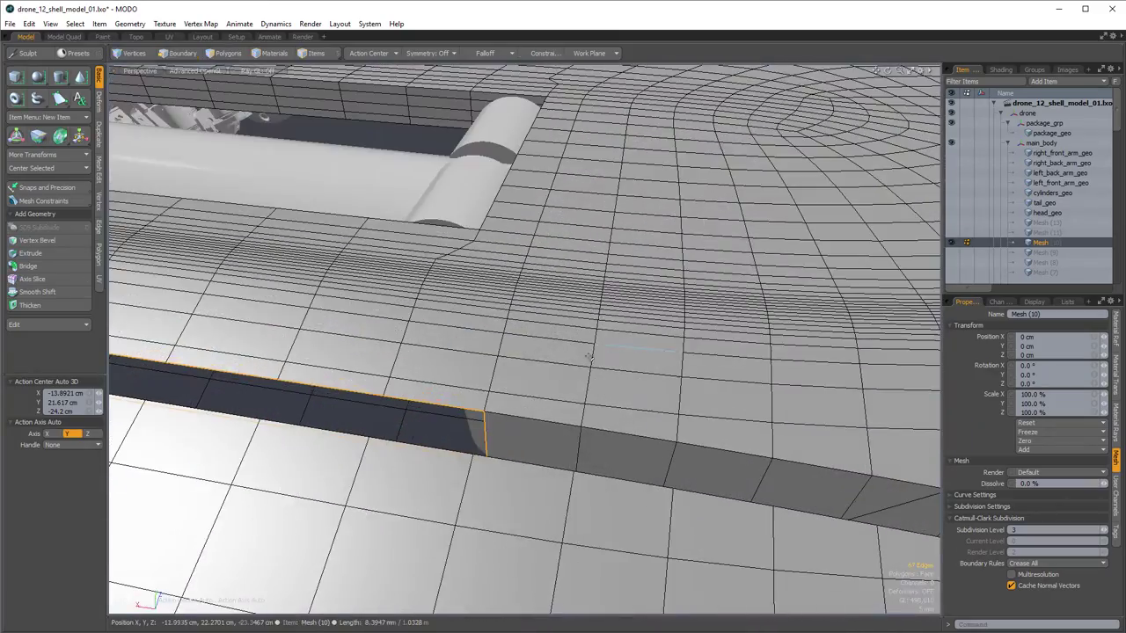
mouse_move(596, 337)
ctrl+right_down()
mouse_move(492, 558)
mouse_move(506, 556)
ctrl+right_up()
- Bridge the long upper and lower edge rows to fill the remaining gap wall
alt+drag(519, 528, 414, 525)
alt+middle_drag(414, 525, 582, 606)
alt+drag(582, 607, 487, 421)
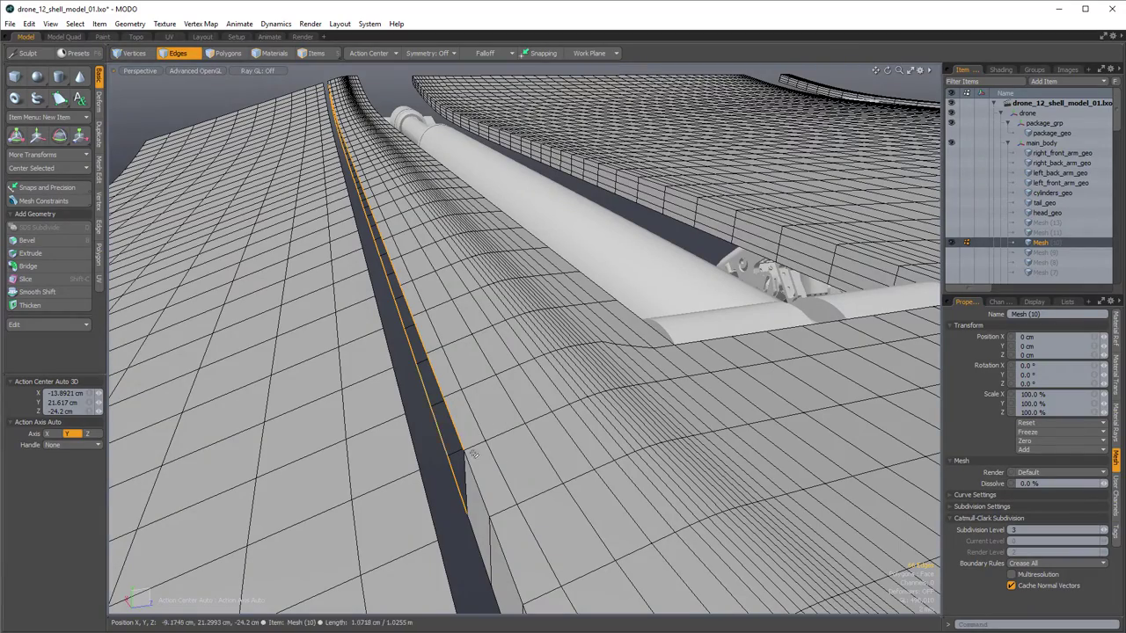
key(shift+b)
click(499, 448)
alt+drag(500, 448, 590, 466)
alt+right_drag(589, 466, 457, 459)
alt+drag(458, 459, 493, 444)
alt+middle_drag(492, 444, 545, 352)
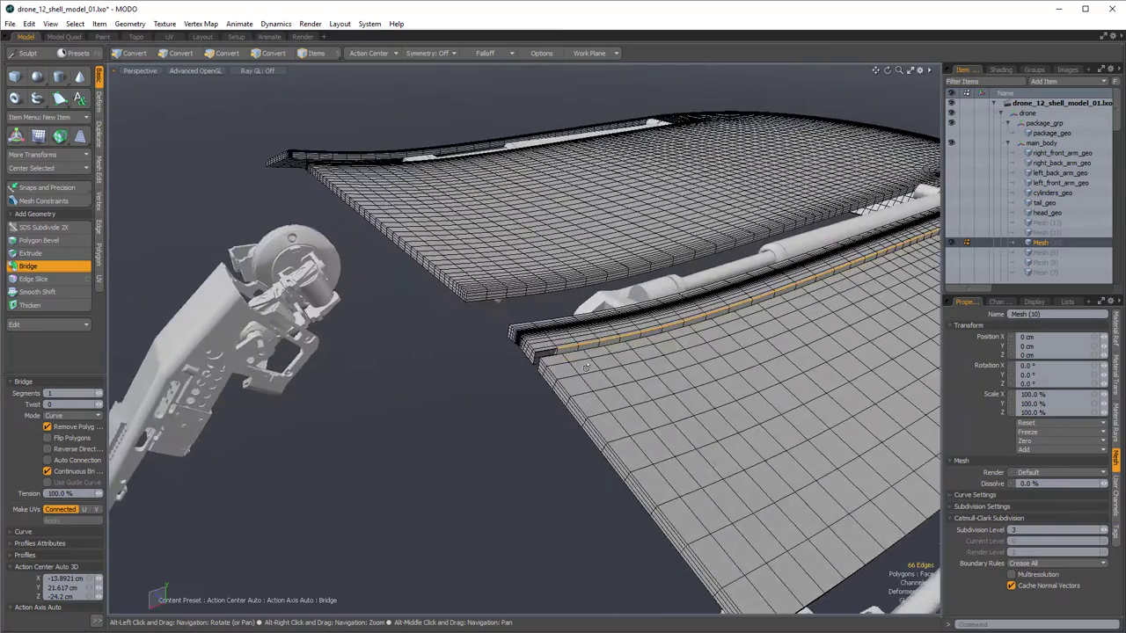
- Select the boundary edges of the last open hole at the wall's outer end and fill it with a polygon
alt+right_drag(545, 351, 607, 347)
alt+middle_drag(607, 348, 537, 453)
alt+right_drag(537, 453, 587, 473)
alt+drag(587, 473, 600, 468)
key(space)
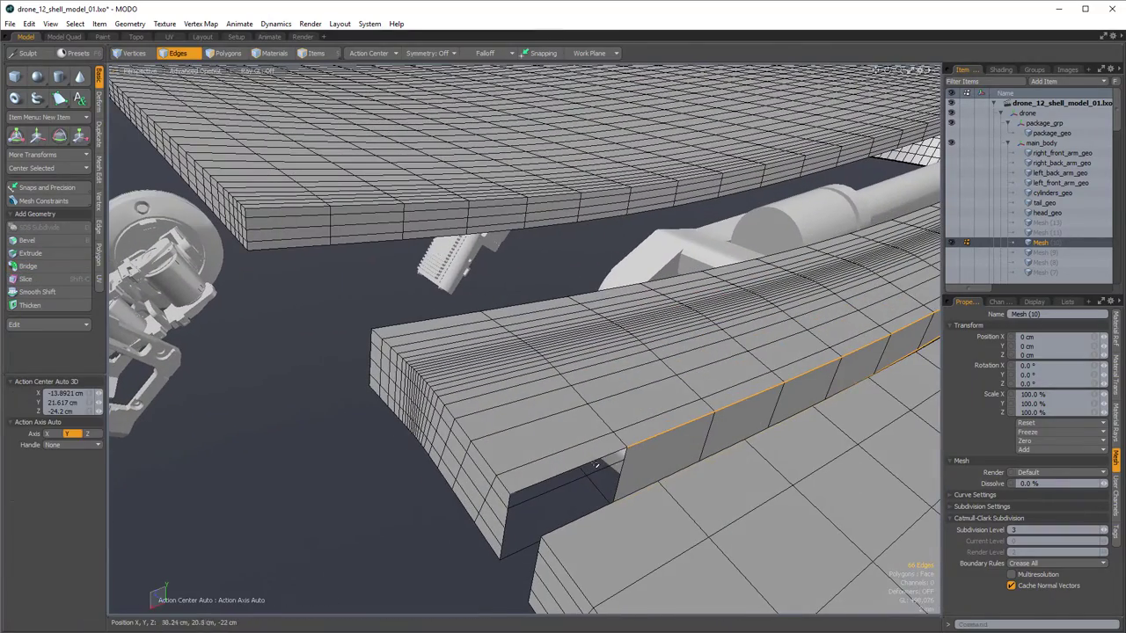
double_click(596, 464)
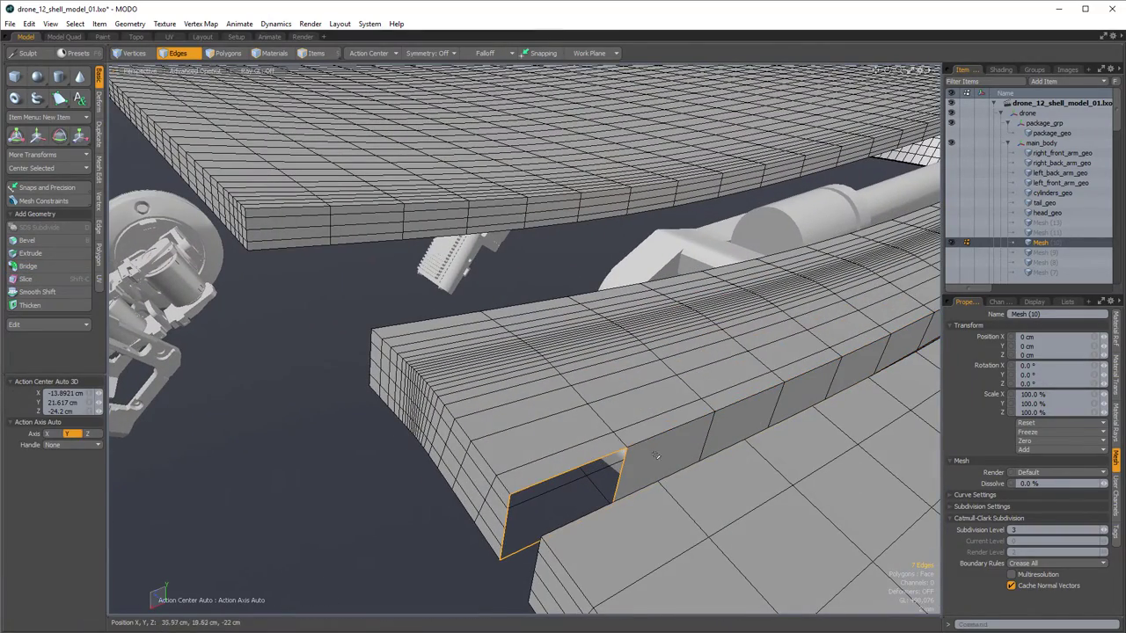
key(p)
- Examine the cut shell from several angles, checking the gap along its length and at the front edge
alt+drag(661, 435, 608, 490)
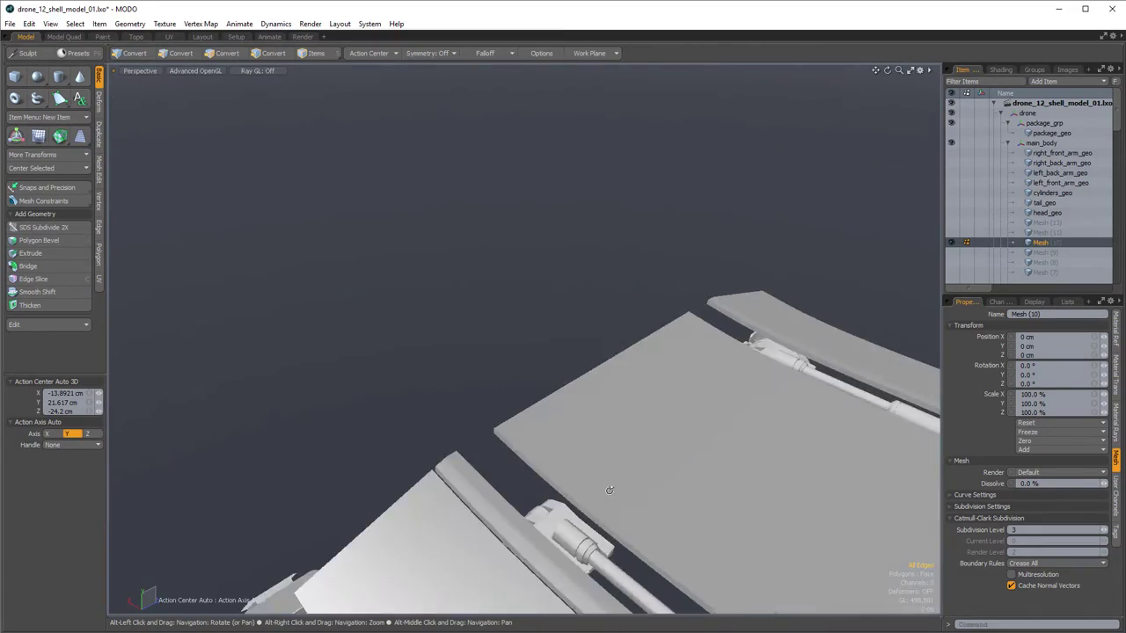
alt+right_drag(608, 490, 423, 347)
alt+middle_drag(422, 346, 369, 267)
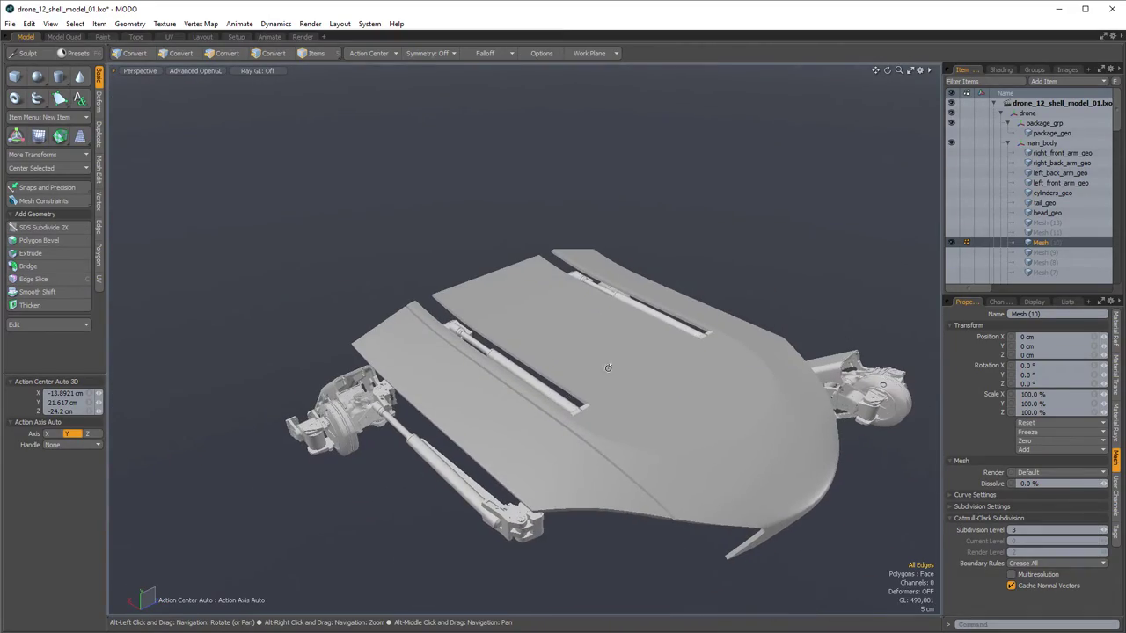
alt+drag(608, 368, 518, 358)
alt+drag(444, 394, 656, 414)
alt+right_drag(576, 388, 628, 385)
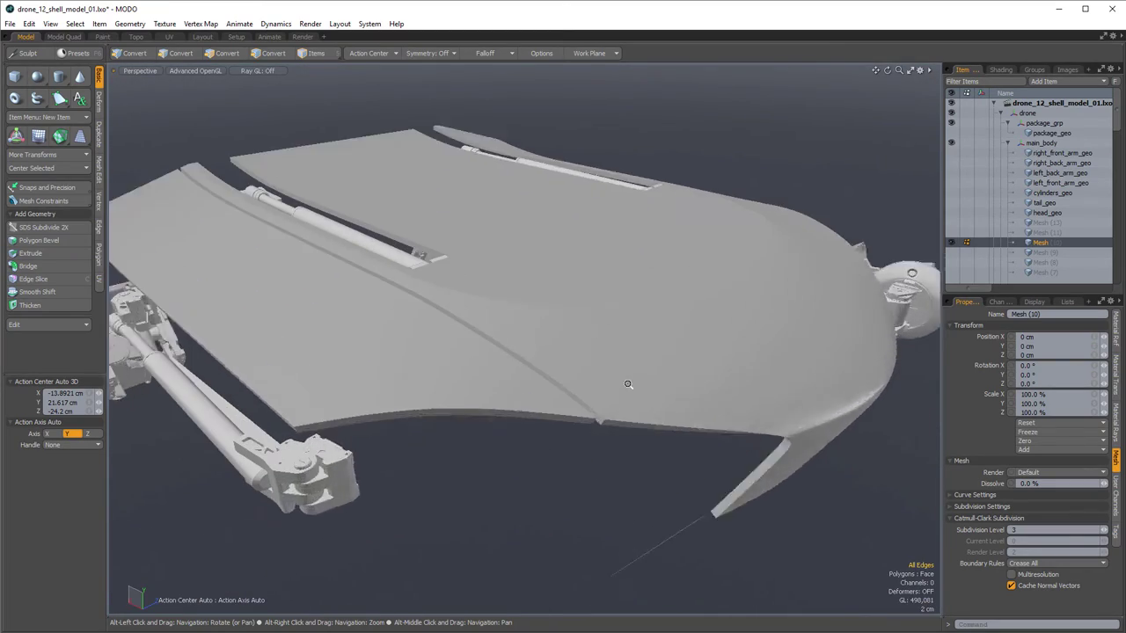
alt+drag(628, 385, 637, 467)
alt+right_drag(637, 467, 681, 461)
- Convert the shell mesh to Catmull-Clark subdivision surfaces
alt+middle_drag(682, 462, 407, 280)
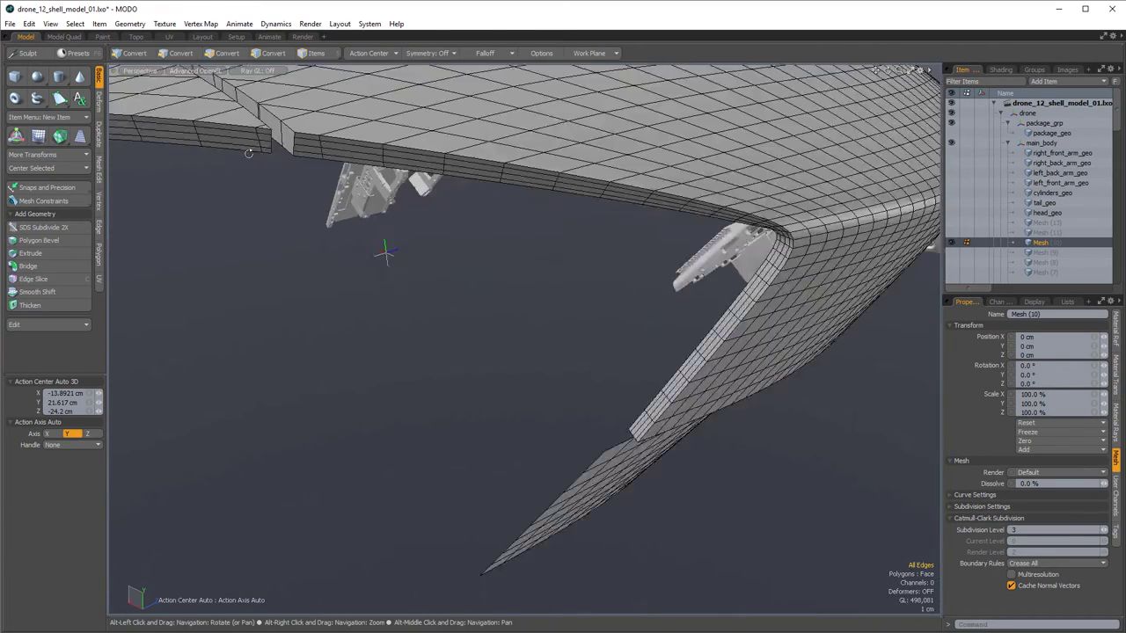
alt+drag(385, 252, 402, 289)
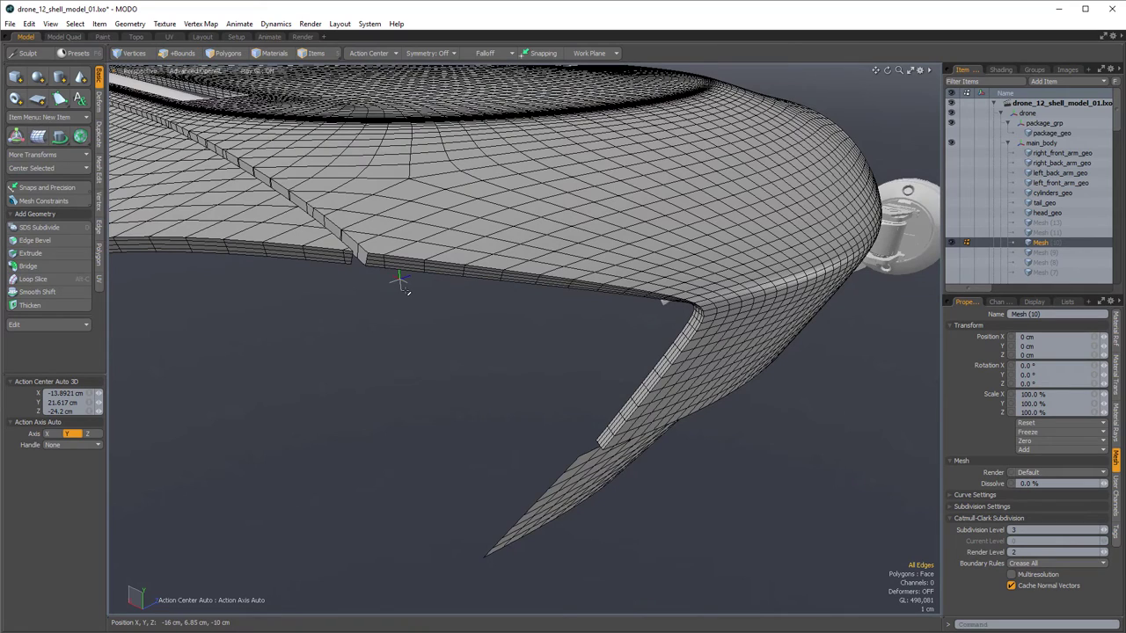
key(shift+Tab)
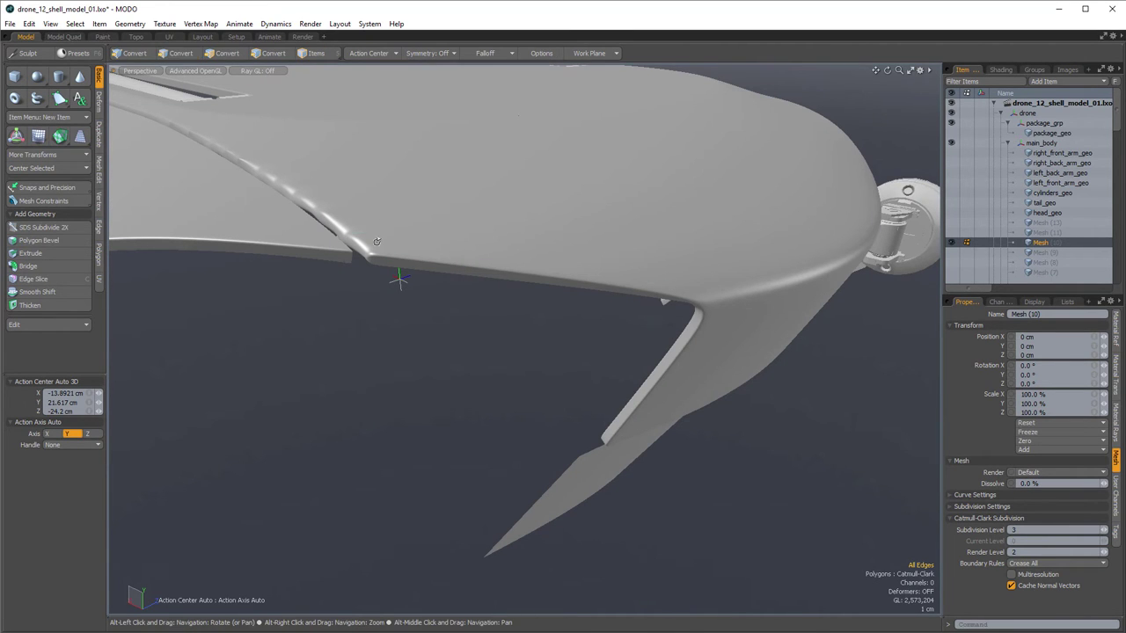
- Turn off Catmull-Clark subdivision on the shell mesh and bring the gap's front corner into close view
alt+drag(364, 227, 172, 192)
key(shift+Tab)
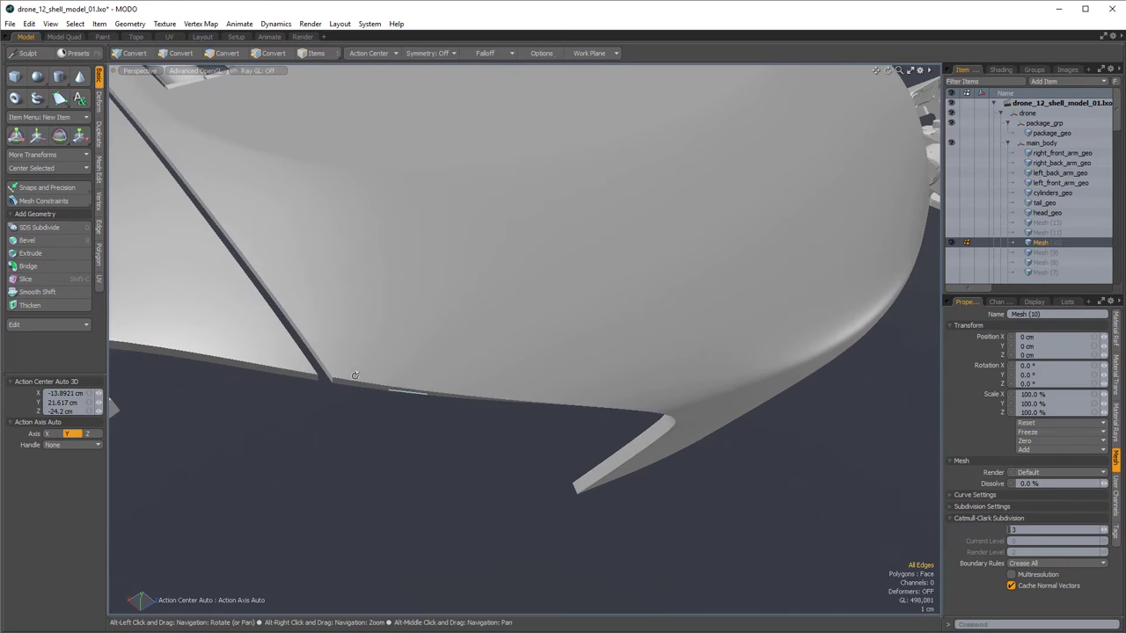
alt+right_drag(352, 377, 434, 397)
alt+drag(435, 397, 474, 384)
alt+drag(612, 538, 576, 406)
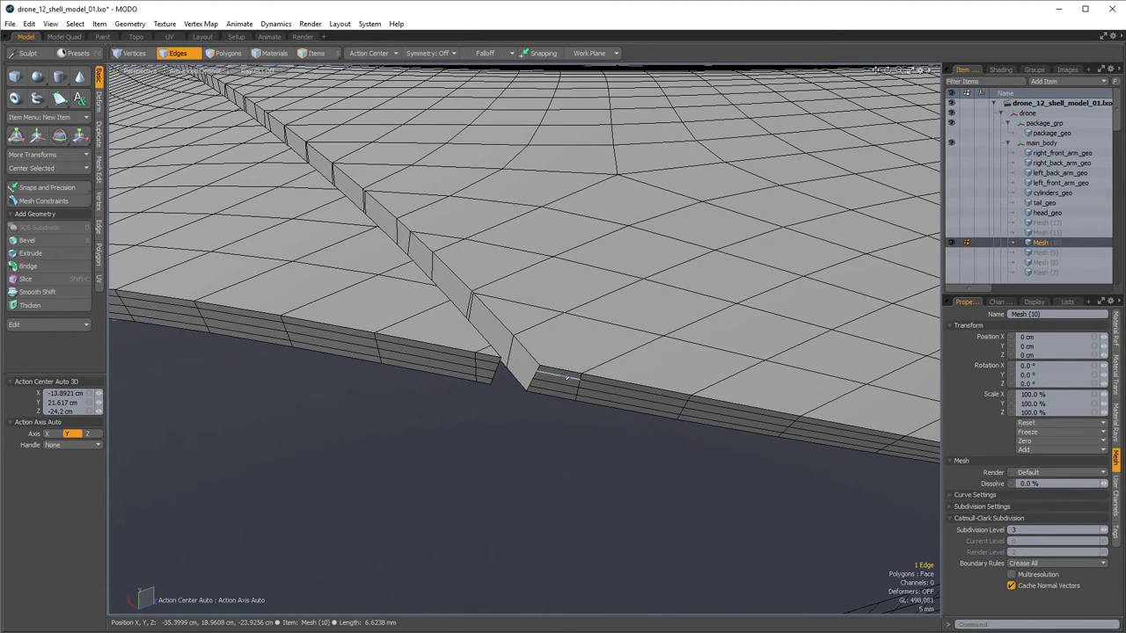
- Loop-slice the top-surface polygons beside the gap's front end through three selected crosswise edges, with a count of 1
double_click(555, 391)
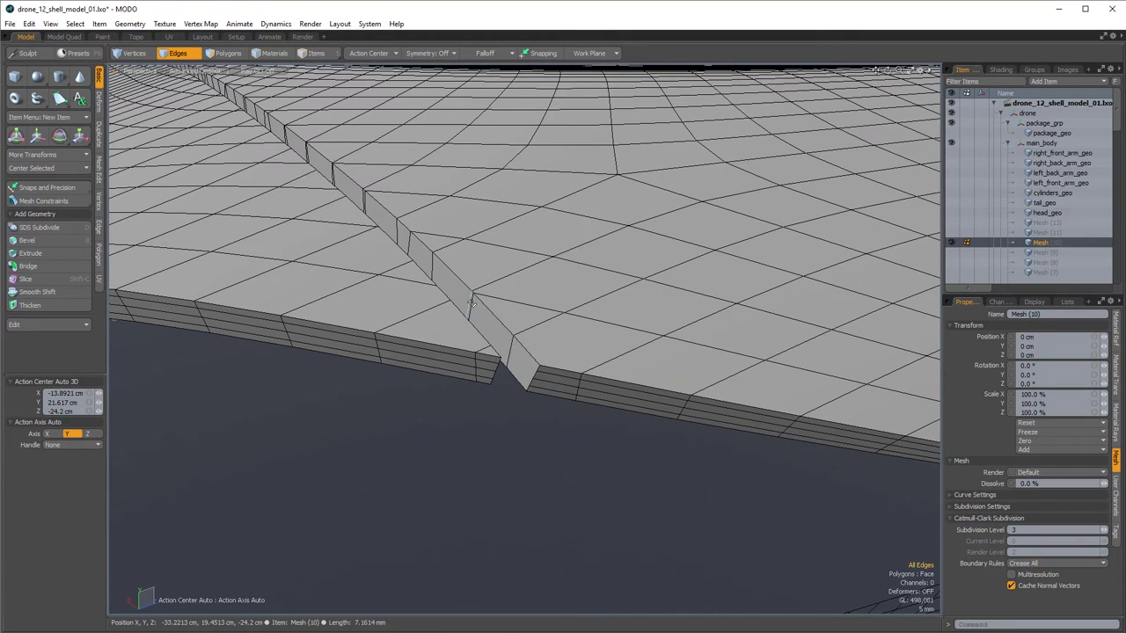
alt+drag(470, 304, 539, 339)
scroll(600, 367, down, 3)
alt+drag(600, 367, 606, 417)
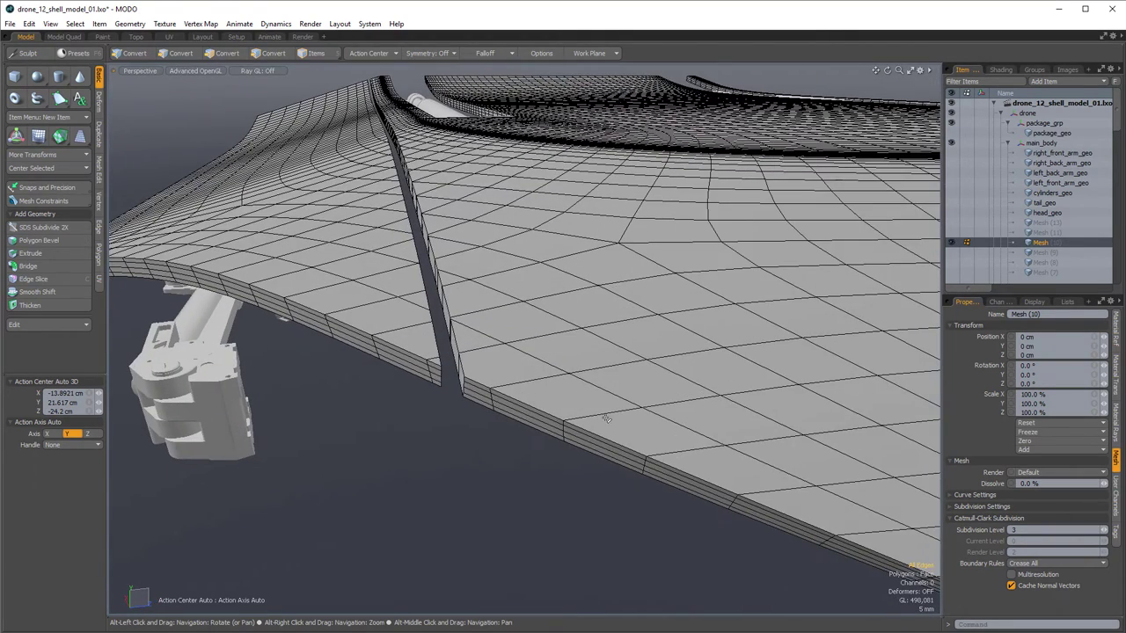
key(alt+c)
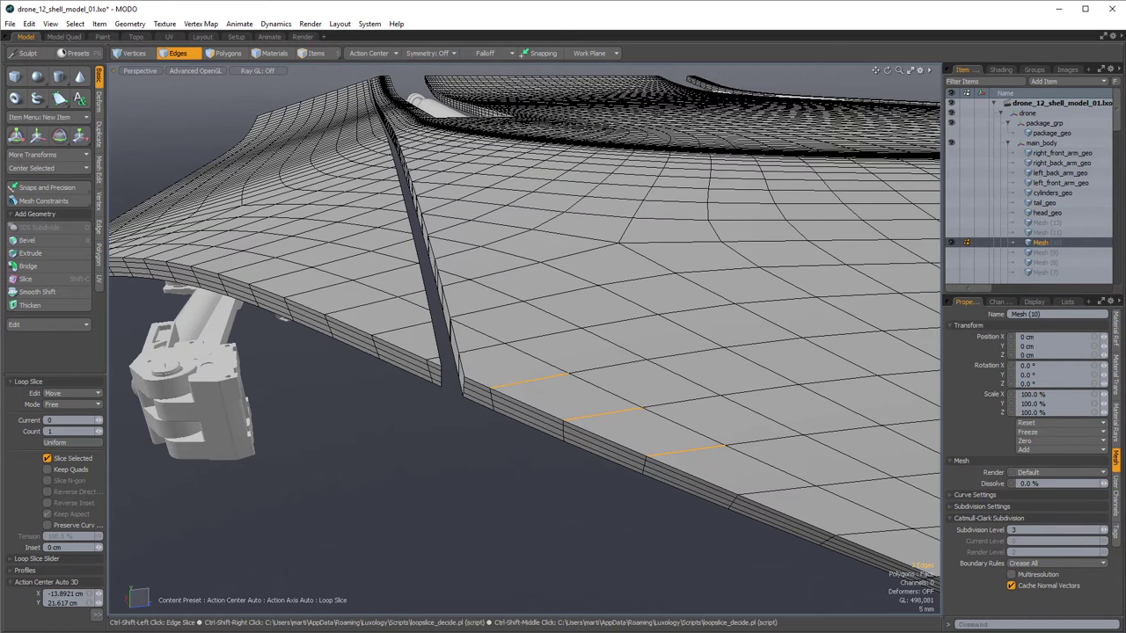
key(q)
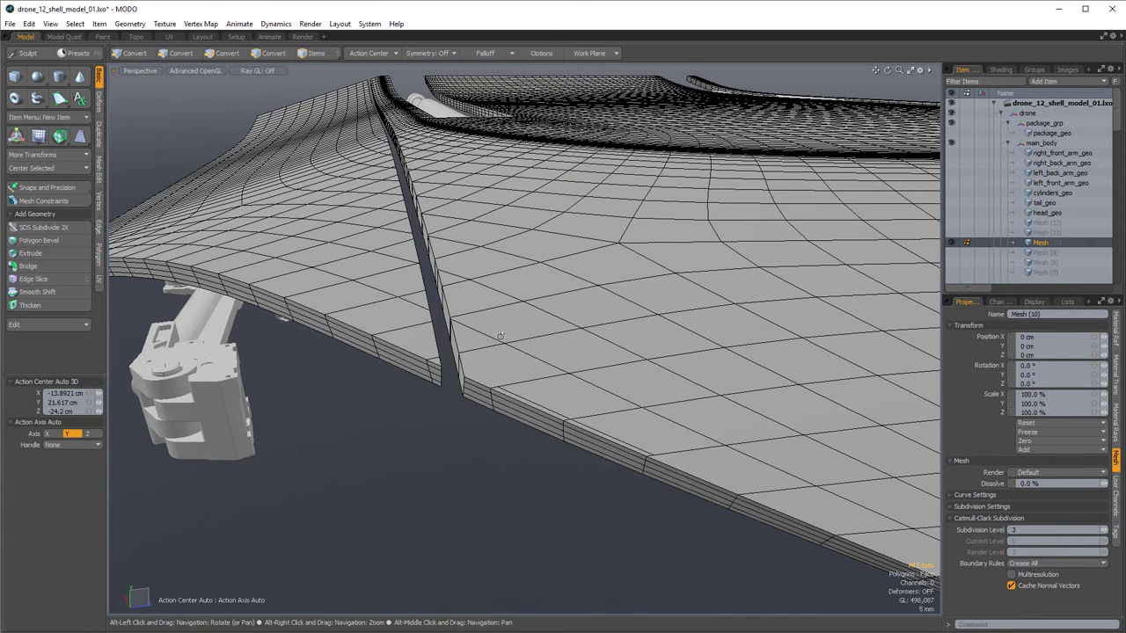
- Select the short crosswise edges along the gap's wall, from the front end inward, for a lengthwise loop slice
alt+drag(425, 209, 522, 348)
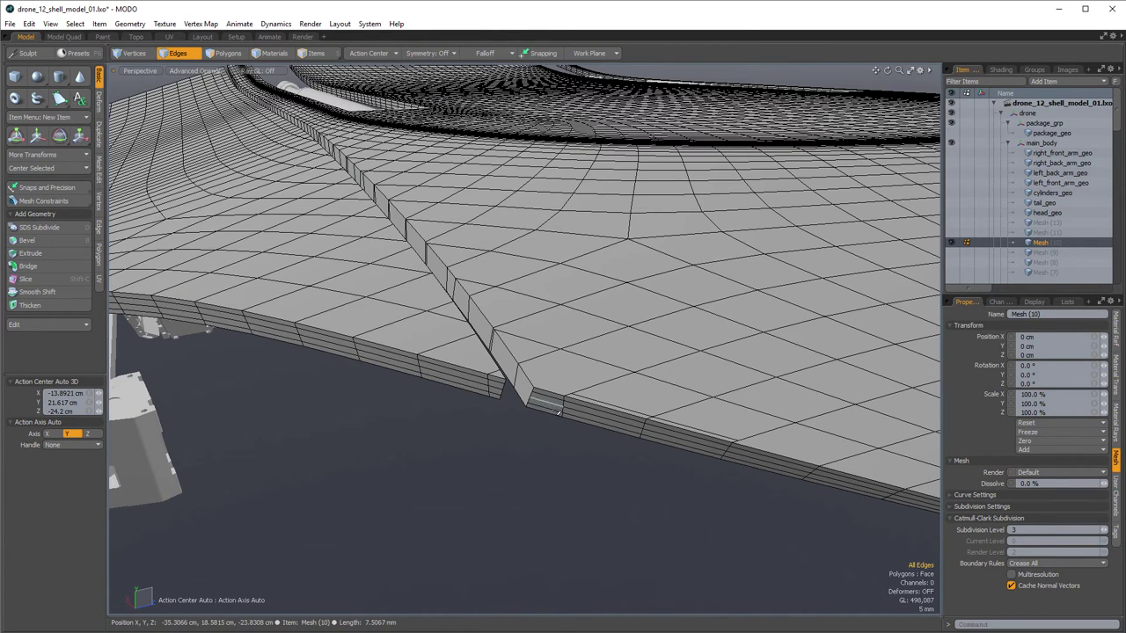
alt+drag(558, 412, 522, 386)
alt+scroll(512, 392, up, 5)
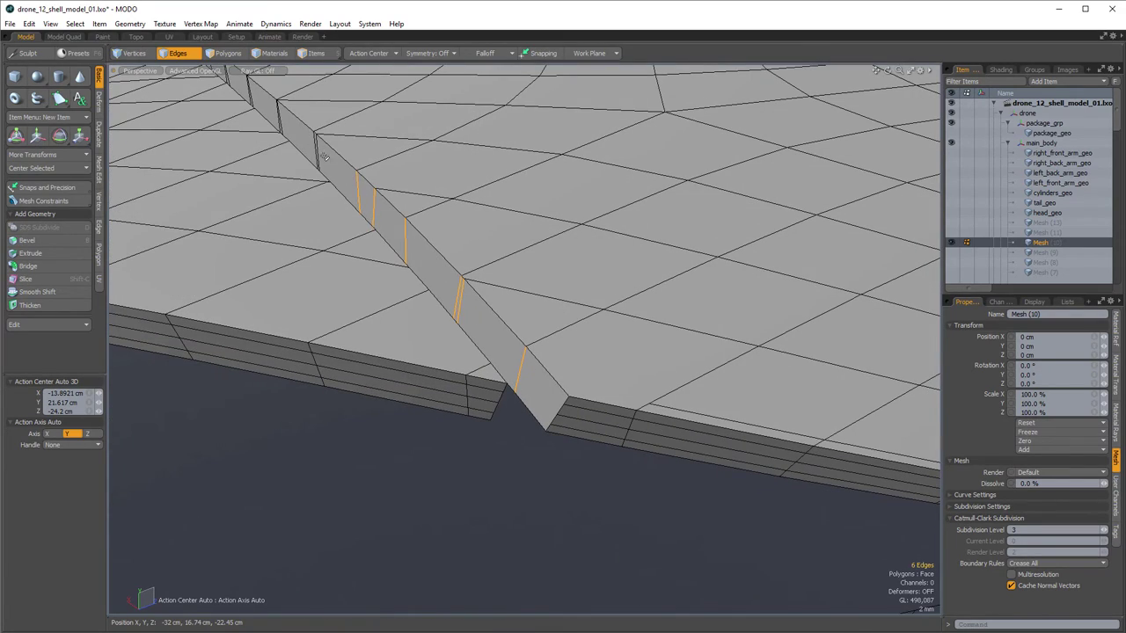
mouse_move(325, 157)
mouse_down()
mouse_move(313, 146)
mouse_move(352, 211)
mouse_up()
alt+shift+drag(282, 255, 428, 322)
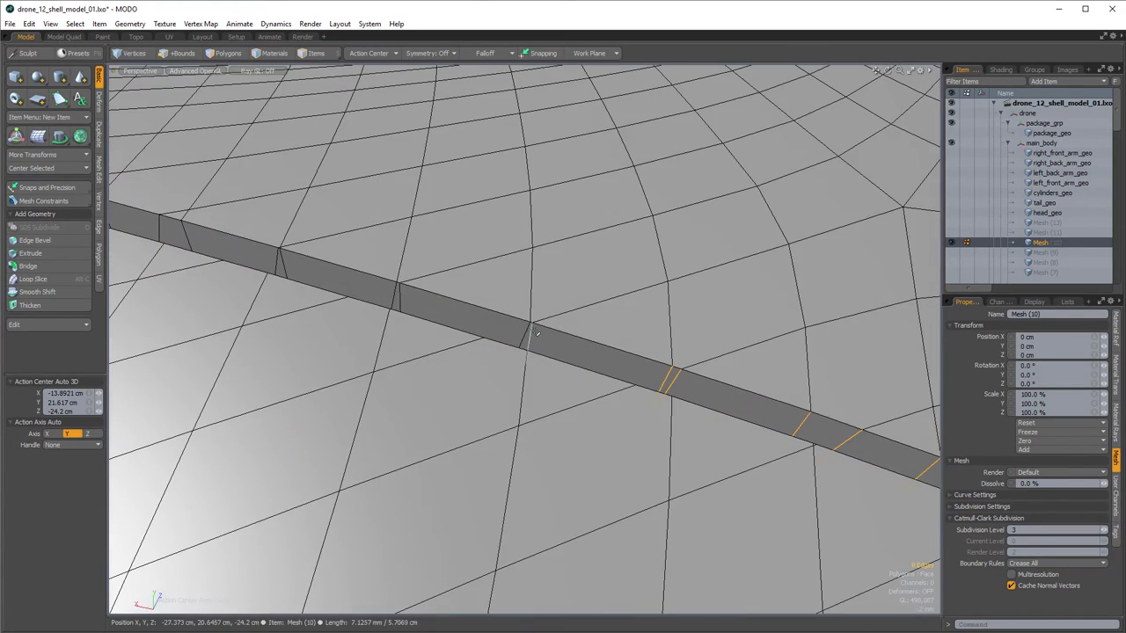
key(ctrl+z)
shift+drag(556, 347, 504, 325)
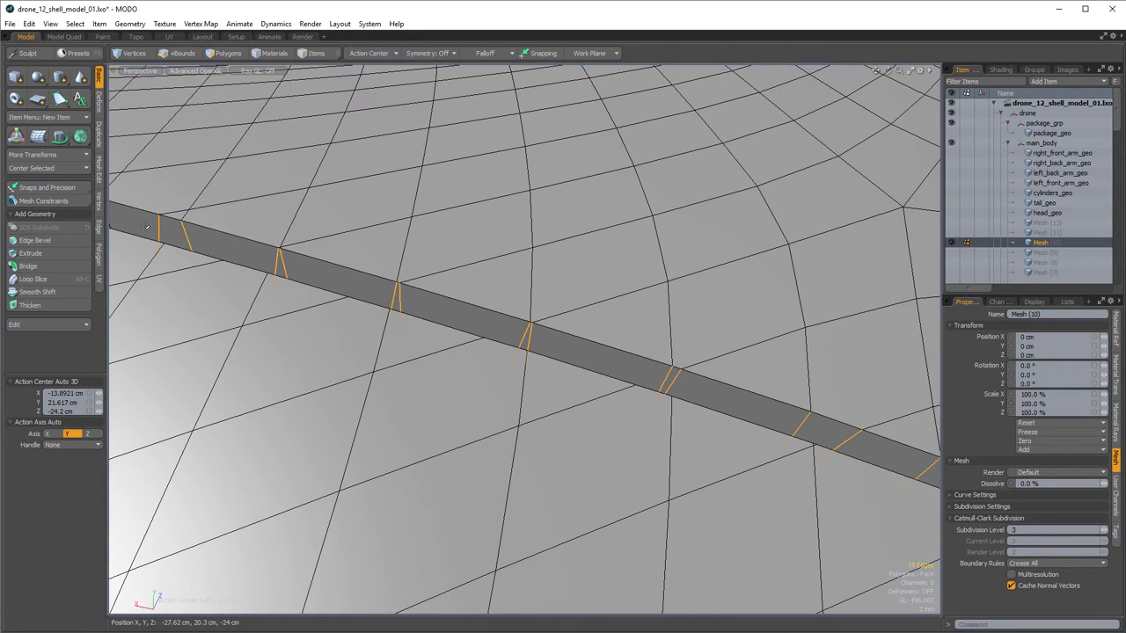
alt+scroll(255, 230, down, 5)
alt+drag(255, 231, 528, 380)
alt+scroll(527, 380, up, 5)
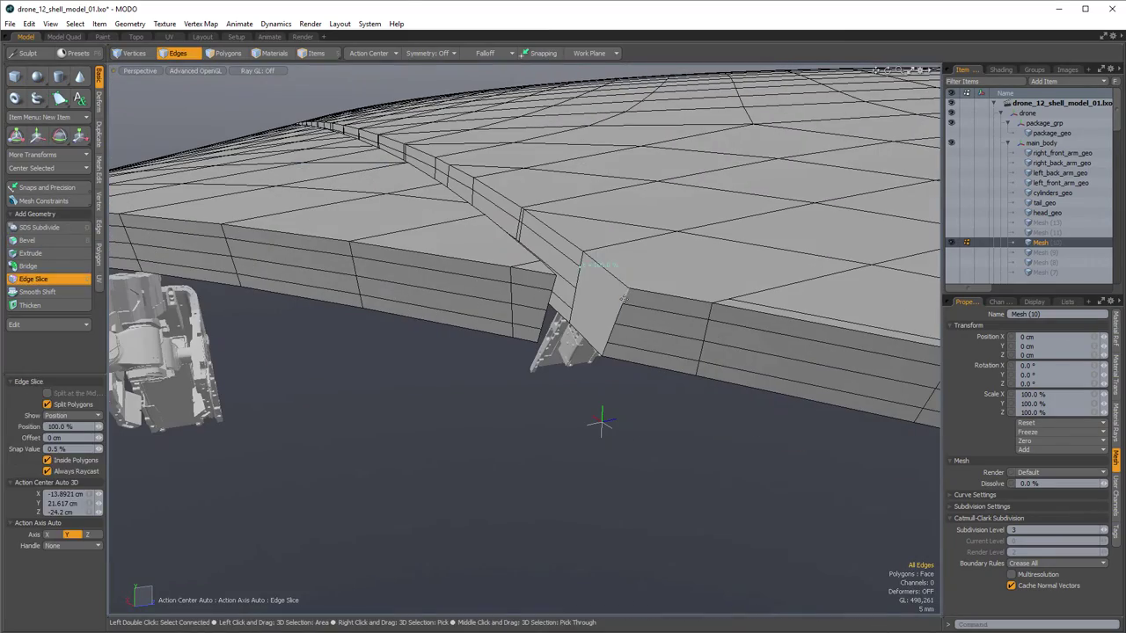
- Edge-slice the end corner of the gap's wall and the adjoining corner polygon on the top surface
click(609, 338)
key(space)
scroll(606, 339, down, 5)
key(Tab)
alt+drag(606, 340, 617, 420)
key(Tab)
key(c)
click(526, 380)
key(space)
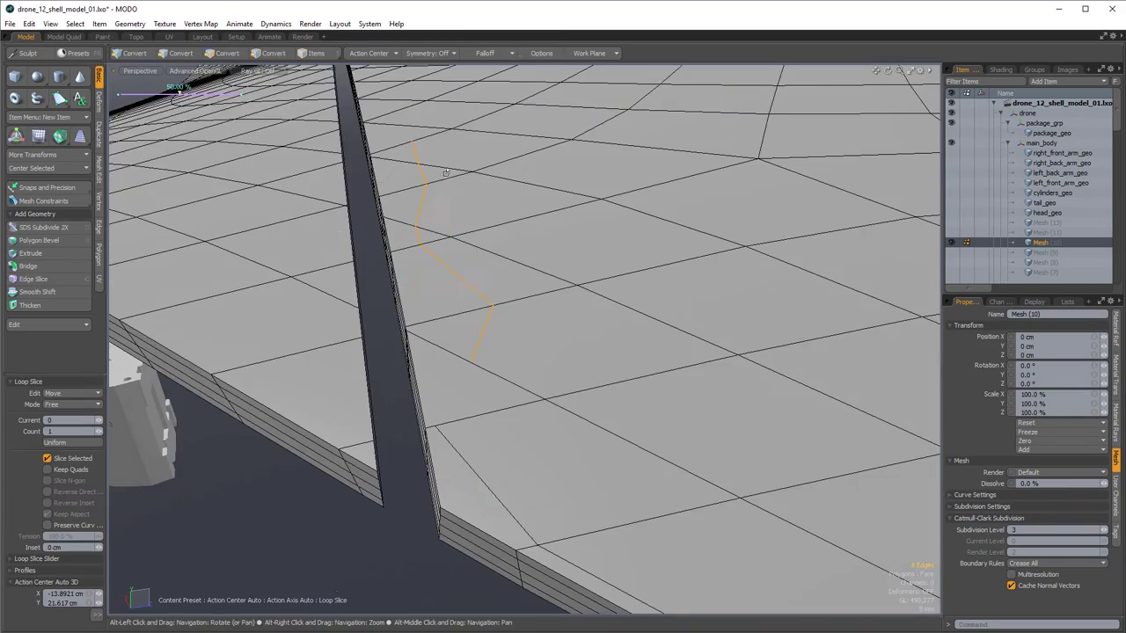
- Edge-slice a support line through the top-surface polygons, running close beside the gap's edge
alt+drag(427, 280, 473, 200)
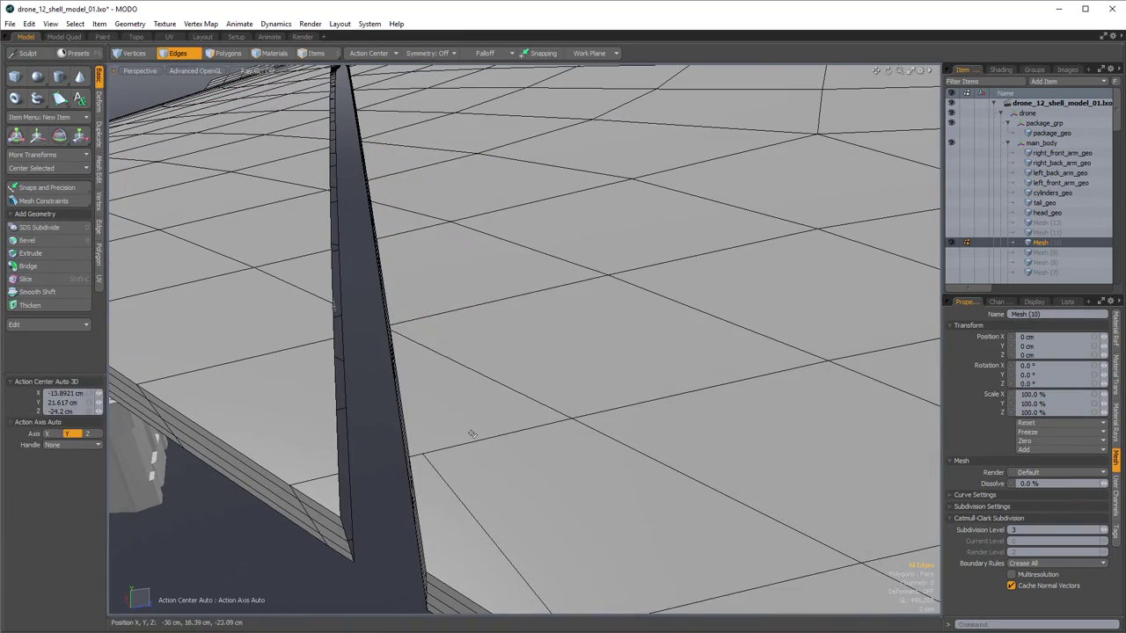
key(c)
click(422, 453)
click(401, 324)
click(385, 235)
alt+drag(386, 235, 415, 308)
click(406, 305)
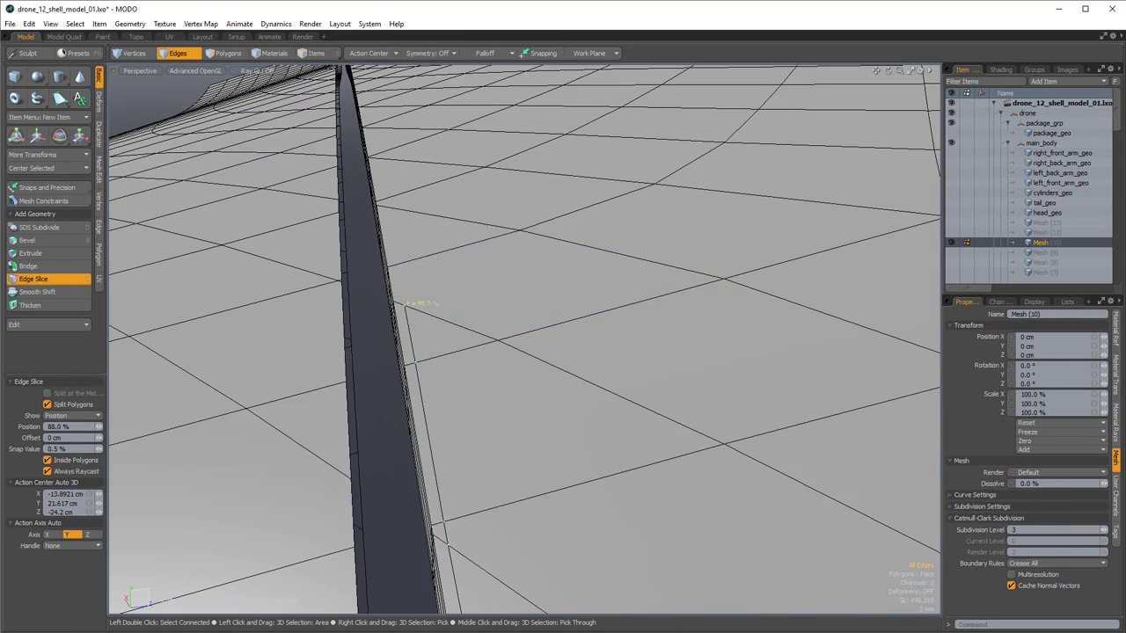
key(space)
- Select the edge loop bordering the gap wall of the outer side panel, checking both sides of the gap
scroll(385, 204, down, 5)
mouse_move(384, 204)
alt+mouse_down()
mouse_move(414, 220)
mouse_move(378, 211)
alt+mouse_up()
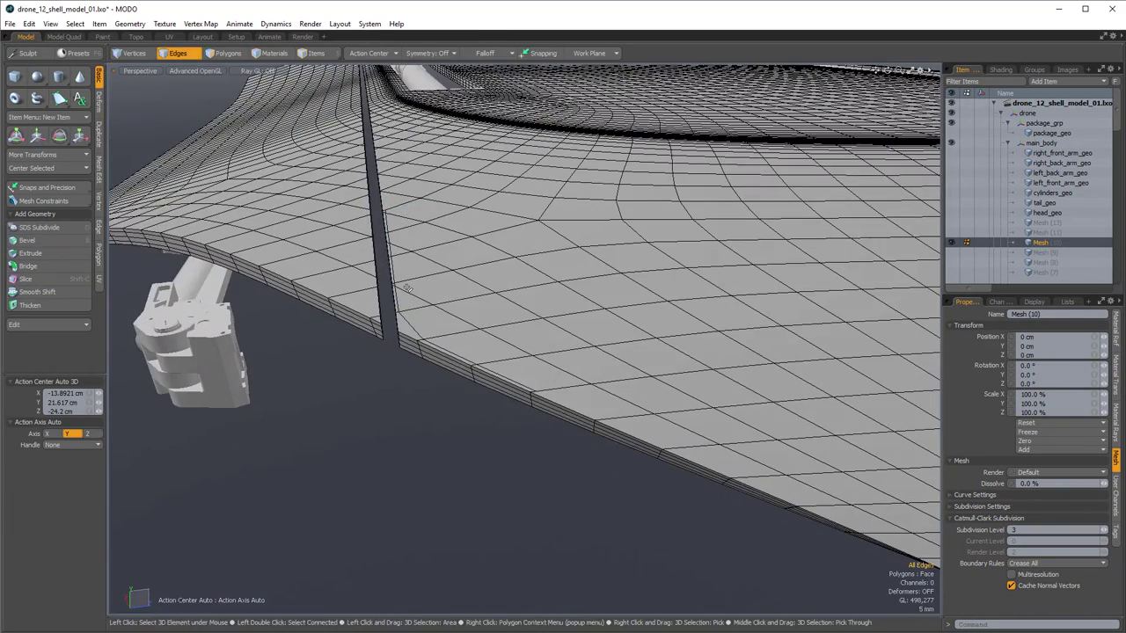
scroll(378, 211, up, 3)
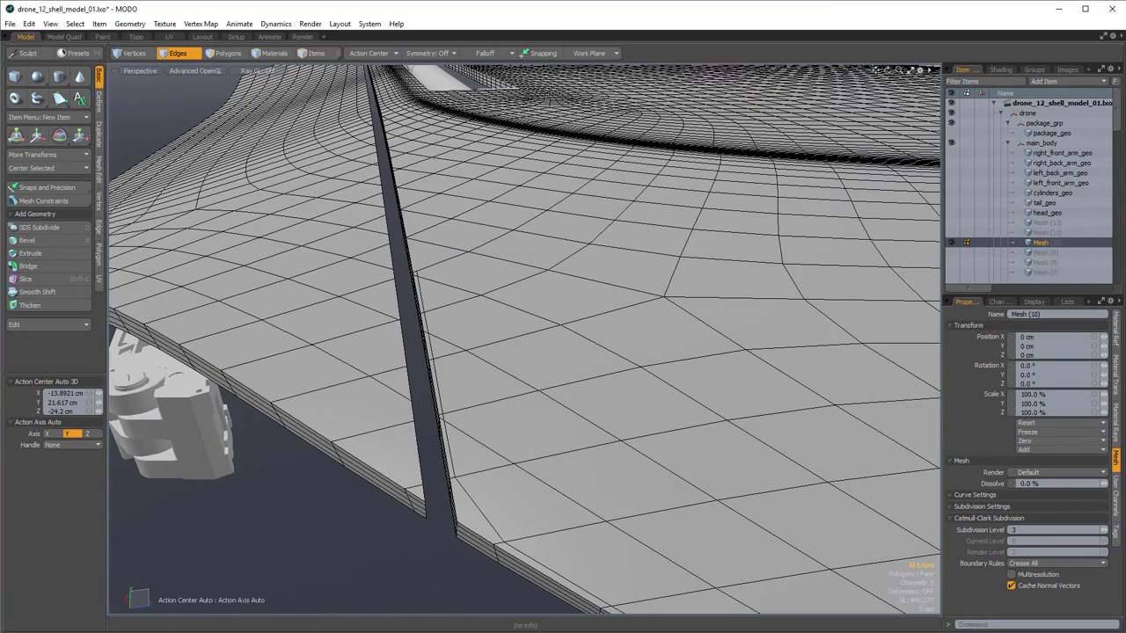
alt+drag(453, 383, 478, 370)
scroll(475, 397, up, 3)
double_click(469, 340)
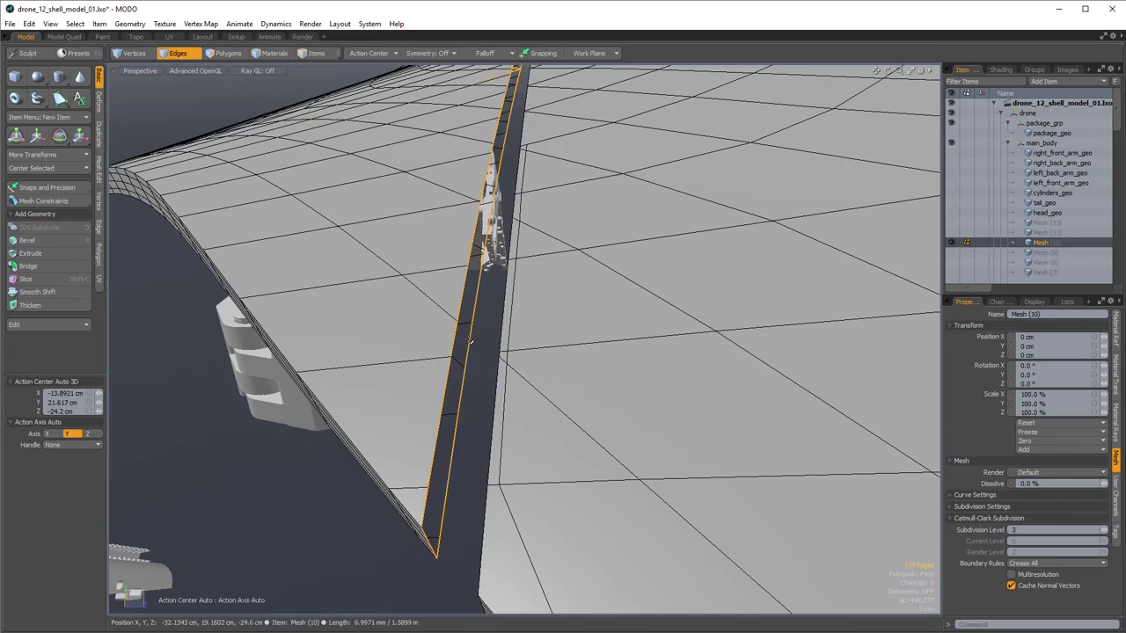
alt+drag(456, 416, 487, 380)
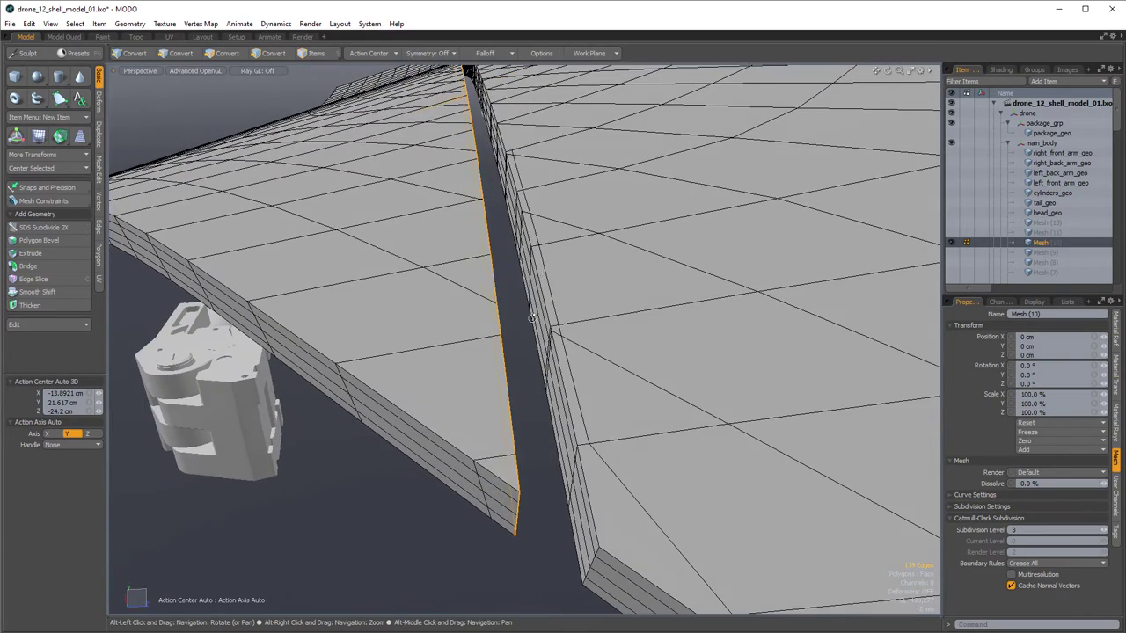
alt+drag(540, 192, 540, 247)
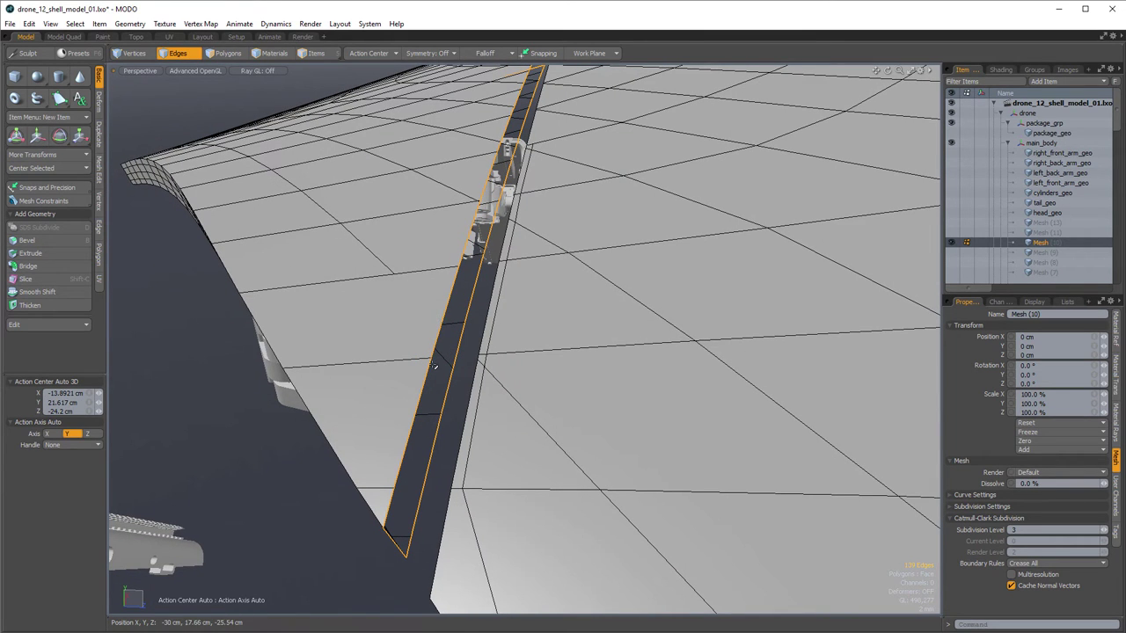
alt+drag(446, 380, 553, 341)
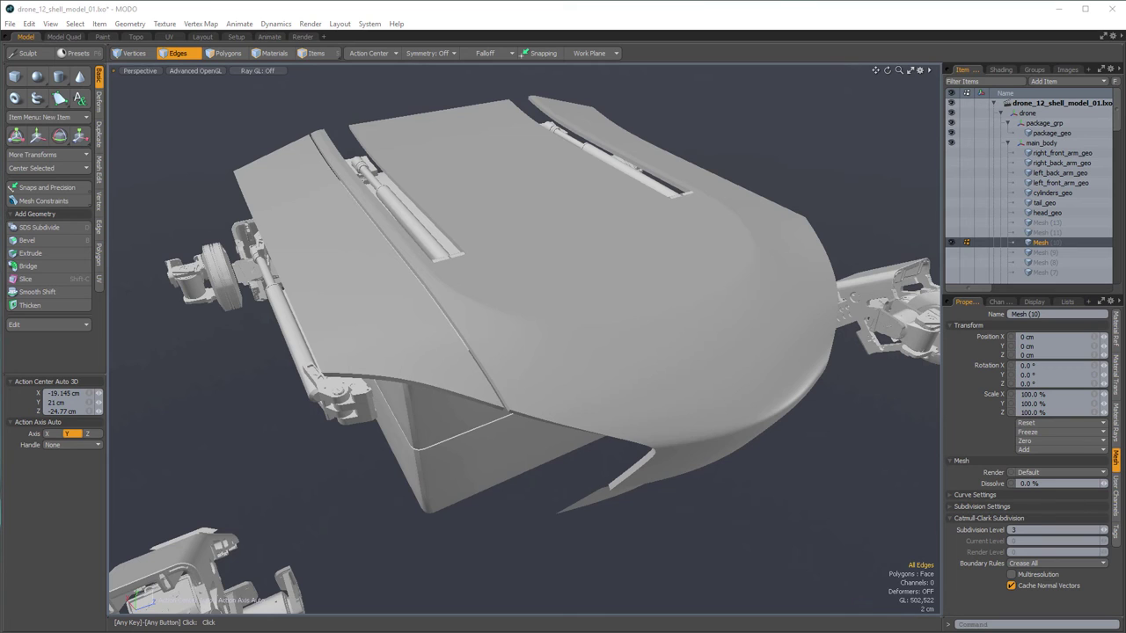
- Preview the shell as Catmull-Clark surfaces at subdivision level 1, without the wireframe overlay
alt+drag(640, 333, 572, 325)
alt+drag(503, 313, 450, 229)
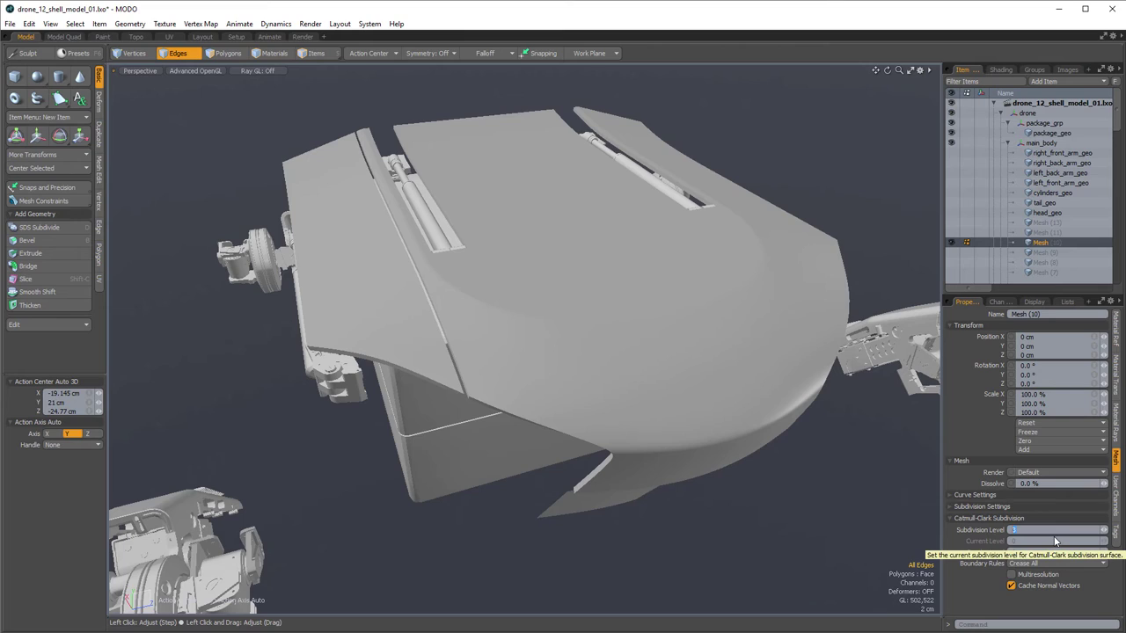
alt+drag(445, 436, 466, 484)
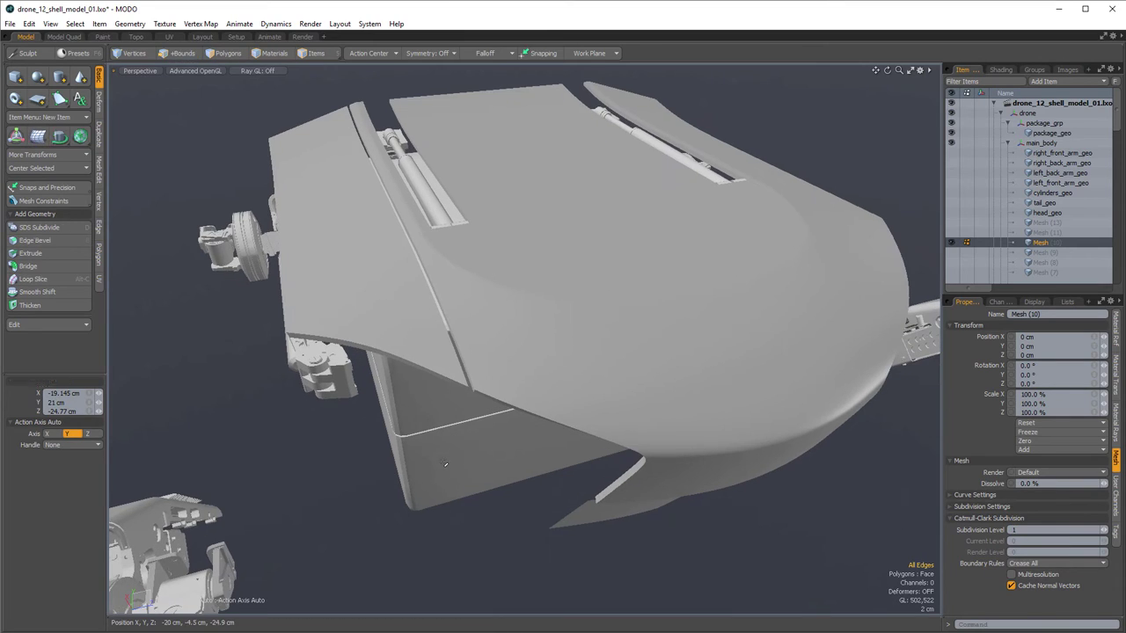
key(shift+Tab)
alt+right_drag(467, 484, 460, 280)
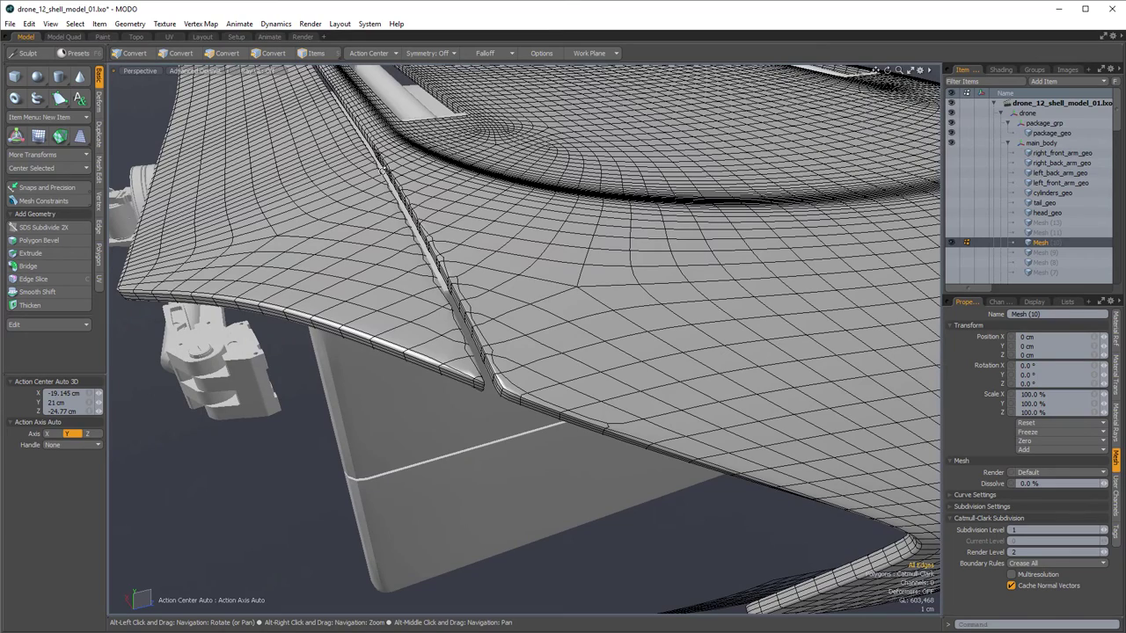
key(alt+w)
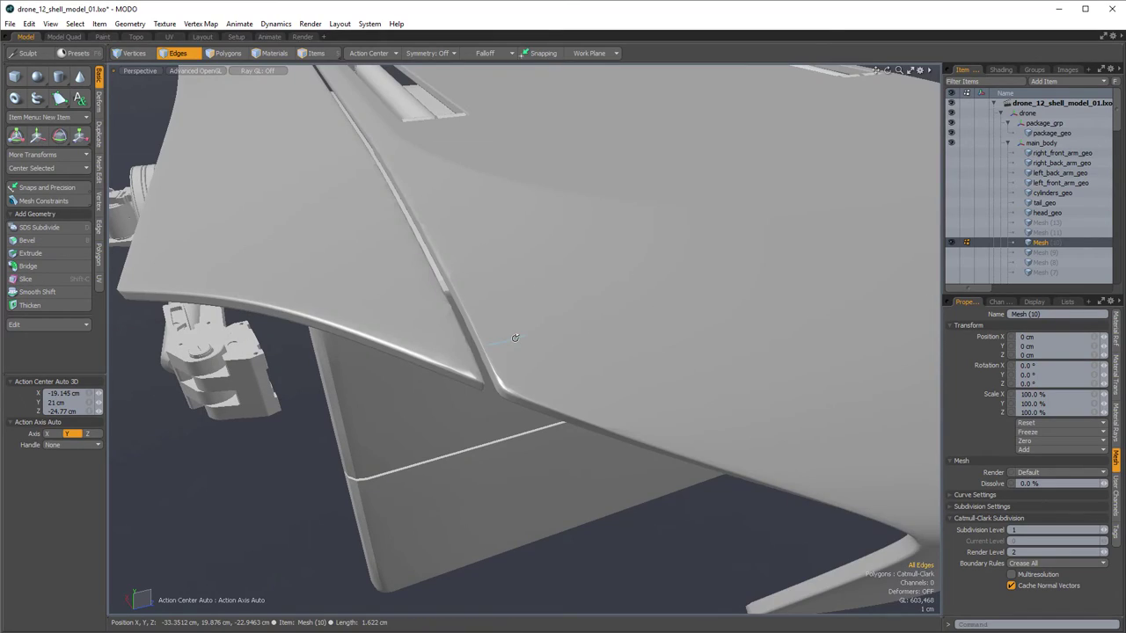
- Turn subdivision off and examine the polygon layout along the gap's wall up to its front end
alt+drag(461, 290, 430, 352)
key(shift+Tab)
alt+right_drag(430, 352, 539, 394)
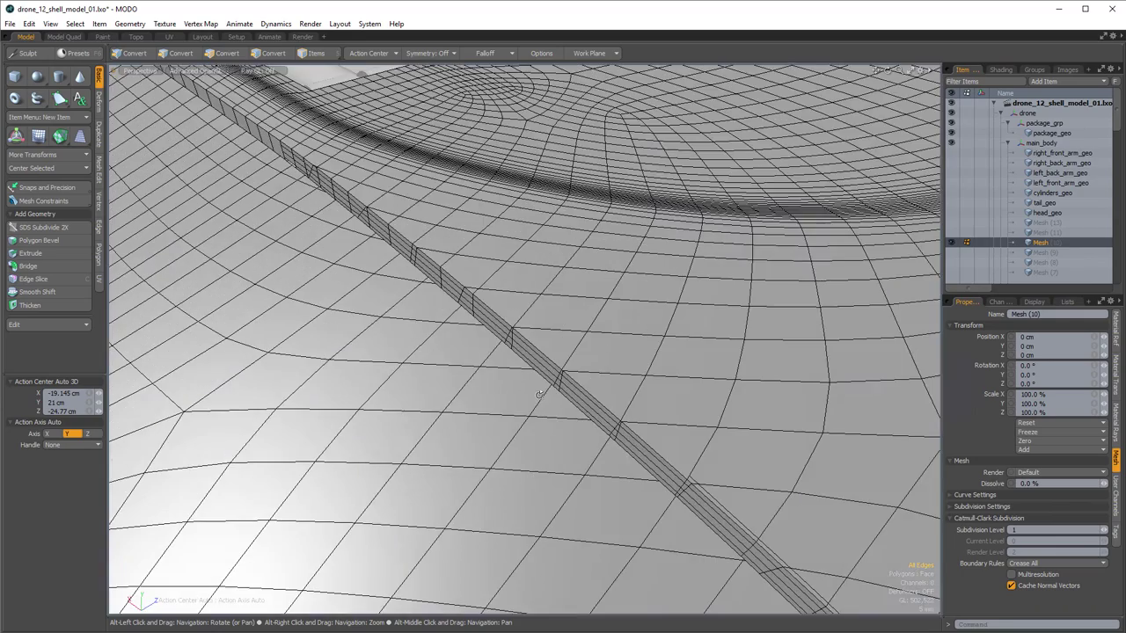
alt+drag(649, 429, 536, 249)
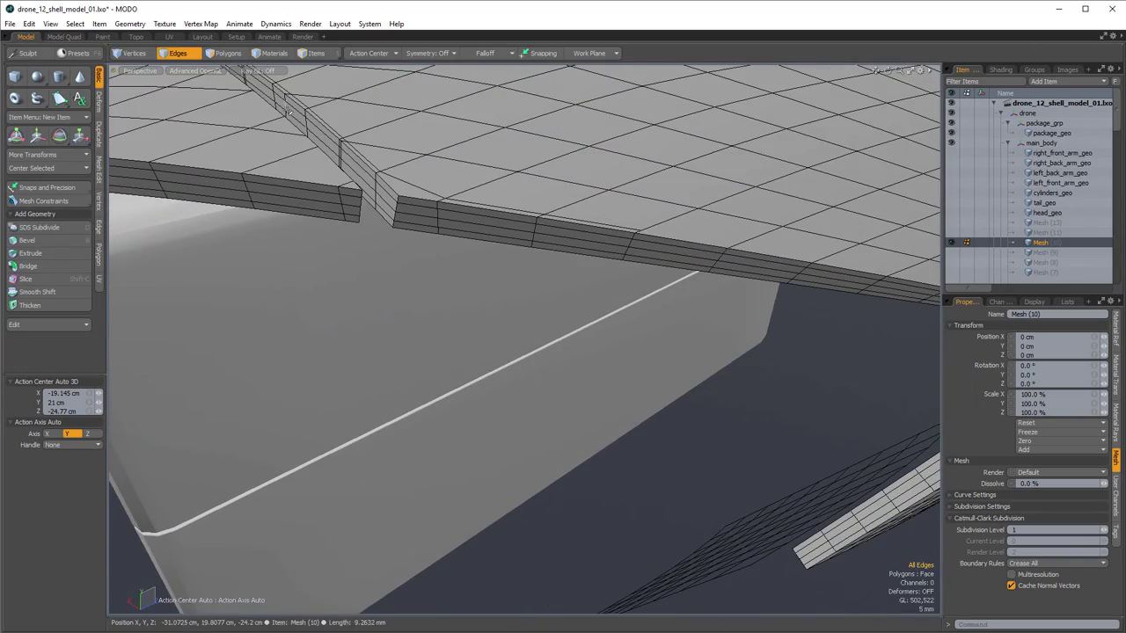
alt+drag(288, 111, 495, 352)
alt+right_drag(375, 319, 295, 299)
alt+drag(295, 299, 370, 476)
- Loop-slice the polygon row of the gap's wall to add supporting edges along its length
click(470, 397)
alt+right_drag(369, 476, 369, 378)
key(Up)
key(Up)
alt+drag(369, 378, 594, 345)
key(alt+c)
key(b)
click(594, 345)
key(shift+c)
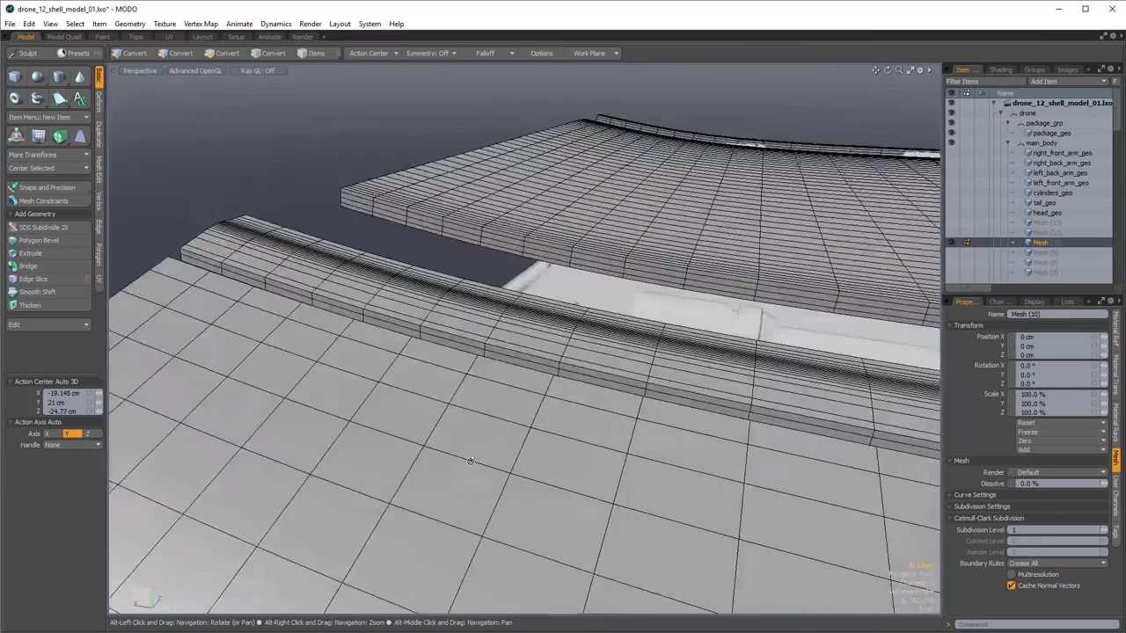
- Clean up the uneven polygons in the gap wall's lower strip, bridging the opening between the neighbouring polygons
alt+drag(607, 356, 623, 367)
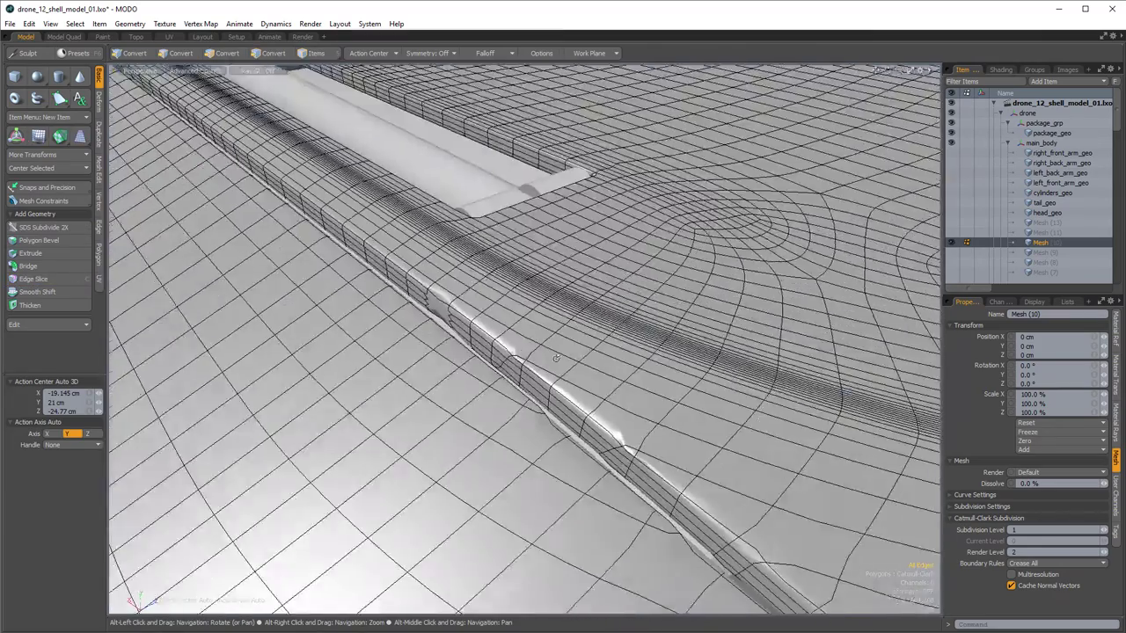
alt+drag(607, 378, 601, 385)
key(shift+c)
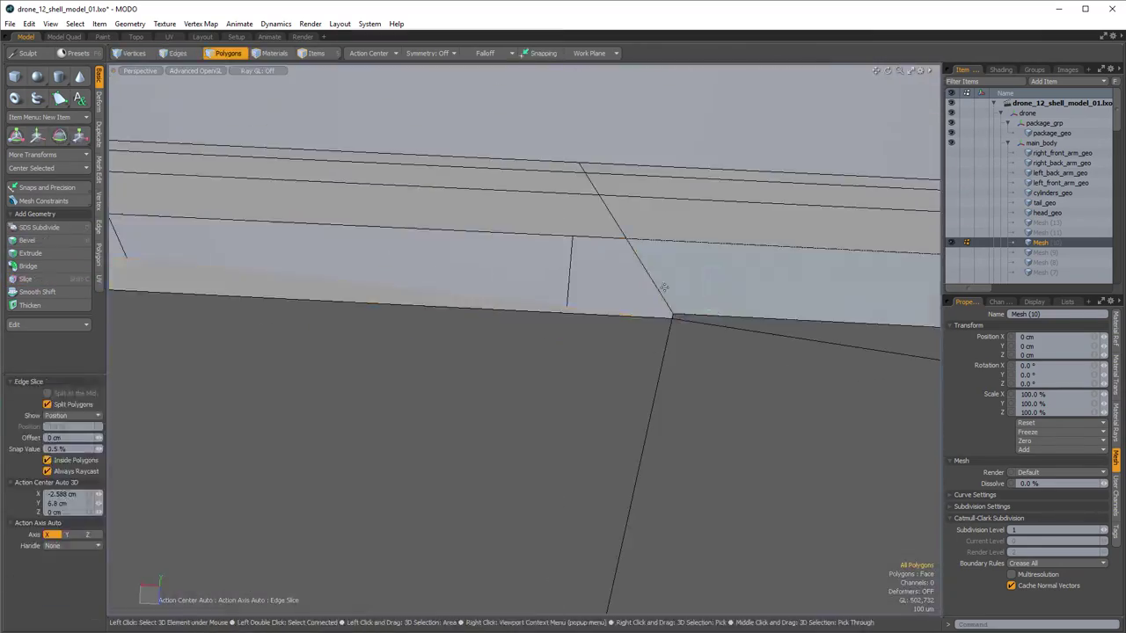
alt+drag(664, 288, 729, 287)
key(space)
click(189, 260)
alt+drag(189, 115, 214, 91)
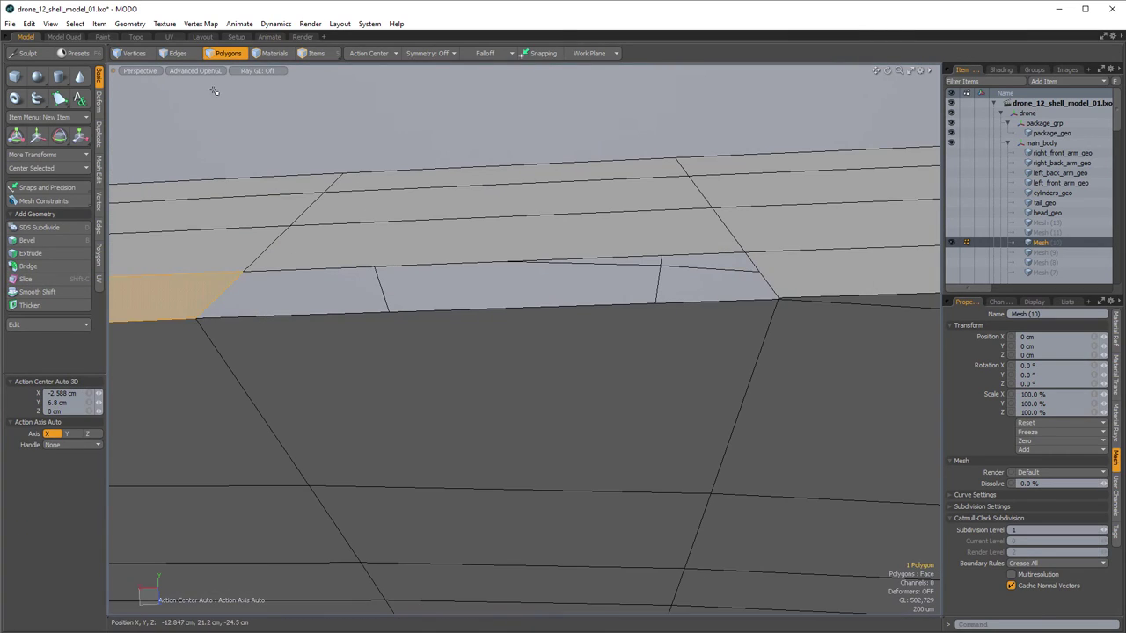
shift+click(222, 294)
click(28, 266)
click(735, 305)
alt+drag(736, 322, 554, 354)
scroll(571, 340, down, 5)
drag(609, 367, 241, 354)
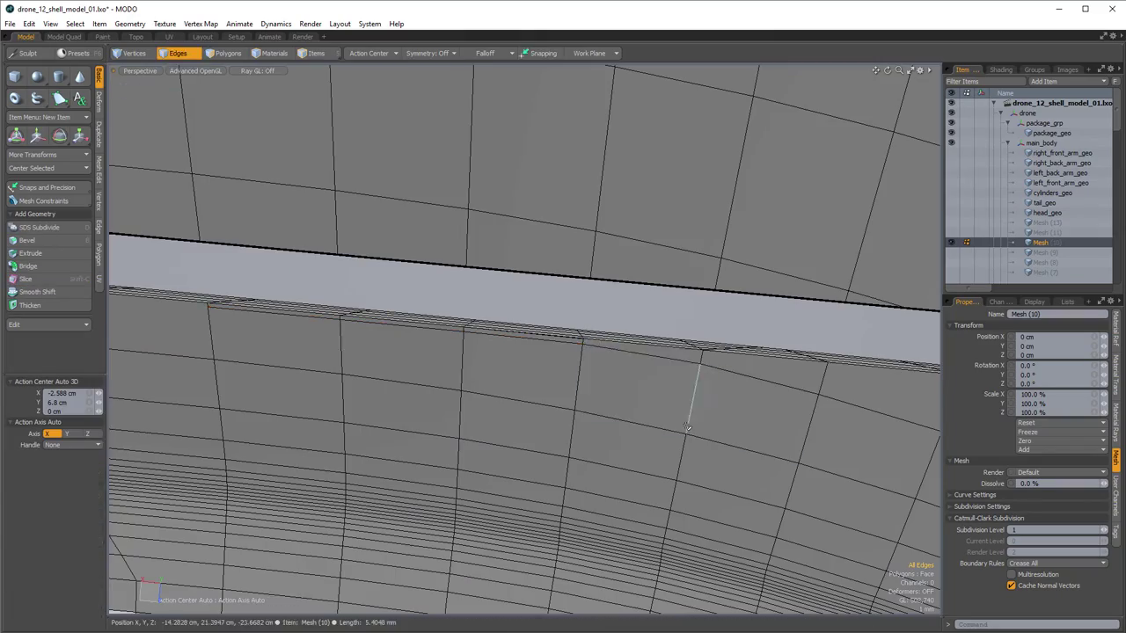
- Examine the gap's underside edge with Catmull-Clark subdivision turned on
key(shift+Tab)
scroll(687, 428, down, 3)
alt+drag(688, 428, 549, 319)
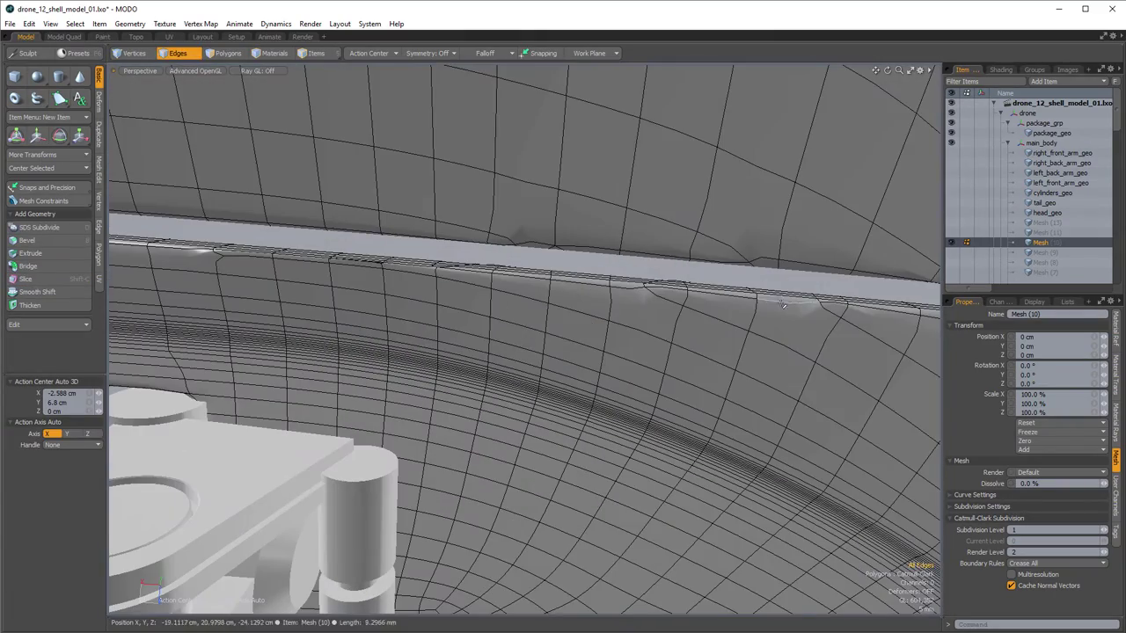
alt+drag(783, 305, 563, 322)
- Turn subdivision off and loop-slice the selected edges at the rear end of the narrow strip beside the gap
key(shift+Tab)
click(540, 323)
shift+click(470, 323)
alt+drag(470, 324, 563, 317)
mouse_move(704, 305)
shift+mouse_down()
mouse_move(550, 297)
mouse_move(475, 326)
mouse_move(511, 421)
shift+mouse_up()
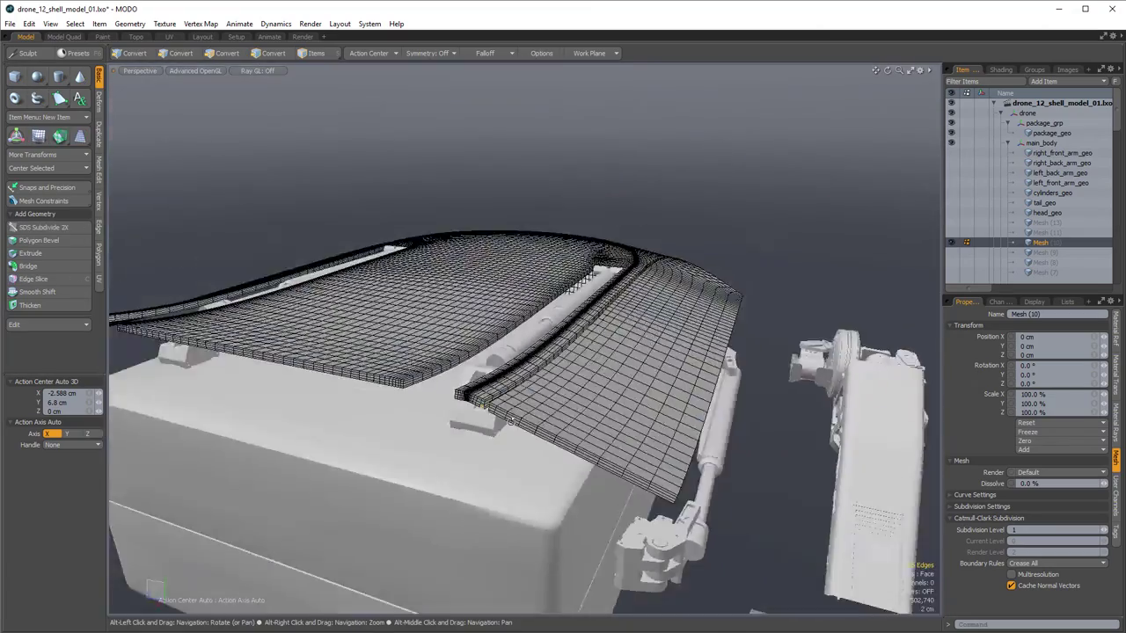
scroll(511, 422, up, 5)
key(alt+c)
scroll(431, 422, up, 4)
- Edge-slice the strip's rear end face at the corner next to the gap to connect the new edges
key(c)
key(space)
click(499, 490)
key(c)
click(444, 479)
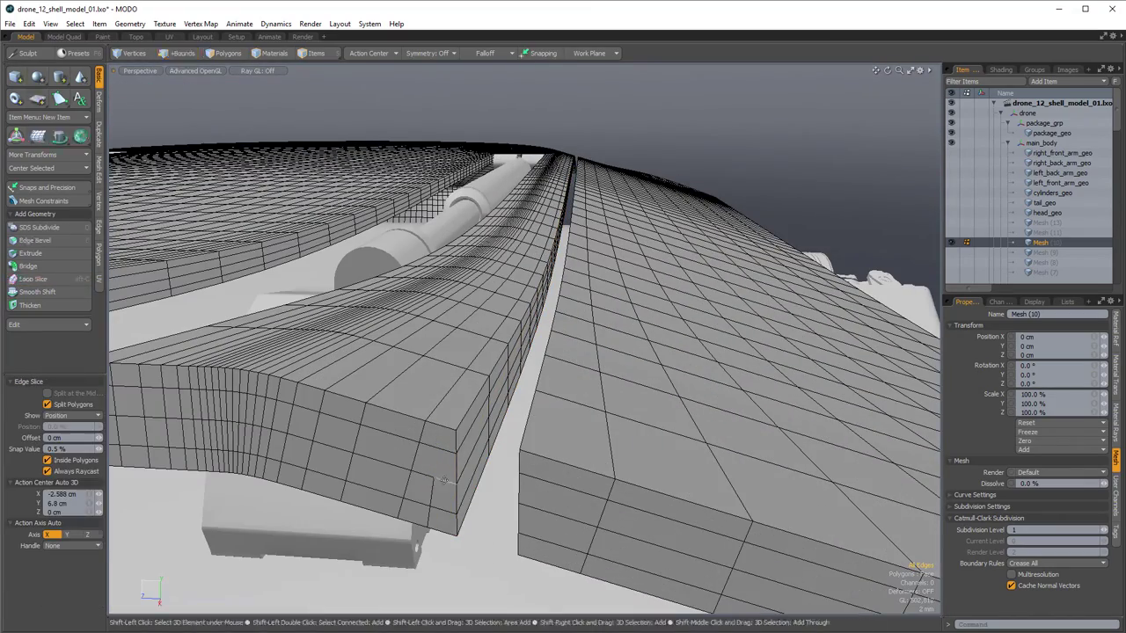
click(456, 484)
key(space)
- Check the sliced rear corner with Catmull-Clark subdivision temporarily turned on
key(shift+Tab)
scroll(456, 479, down, 6)
mouse_move(493, 387)
alt+mouse_down()
mouse_move(583, 349)
mouse_move(529, 163)
mouse_move(590, 372)
mouse_move(537, 413)
alt+mouse_up()
key(shift+Tab)
- Remove the two connected edges running from the gap's rim into the upper surface near the gap's front end
scroll(583, 349, up, 4)
scroll(591, 372, up, 5)
scroll(536, 386, up, 3)
click(506, 340)
shift+click(598, 341)
key(l)
key(ctrl+z)
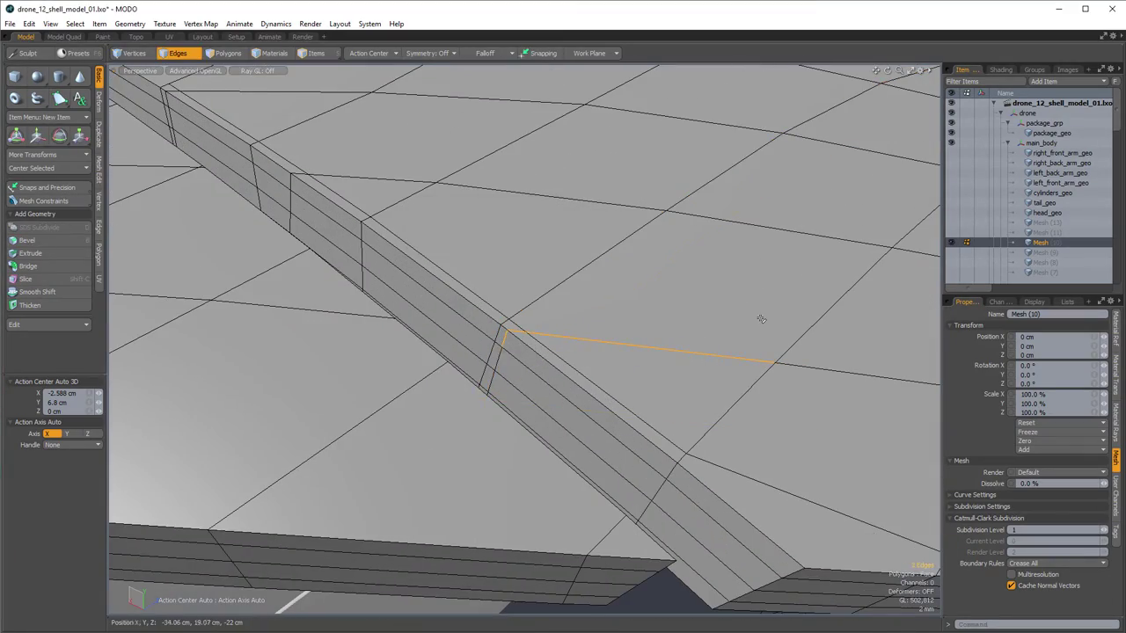
scroll(762, 319, down, 5)
alt+drag(761, 319, 537, 221)
scroll(537, 221, up, 4)
key(Delete)
- Edge-slice a supporting line close to the gap's rim across the underside polygons at the front end
key(c)
click(483, 194)
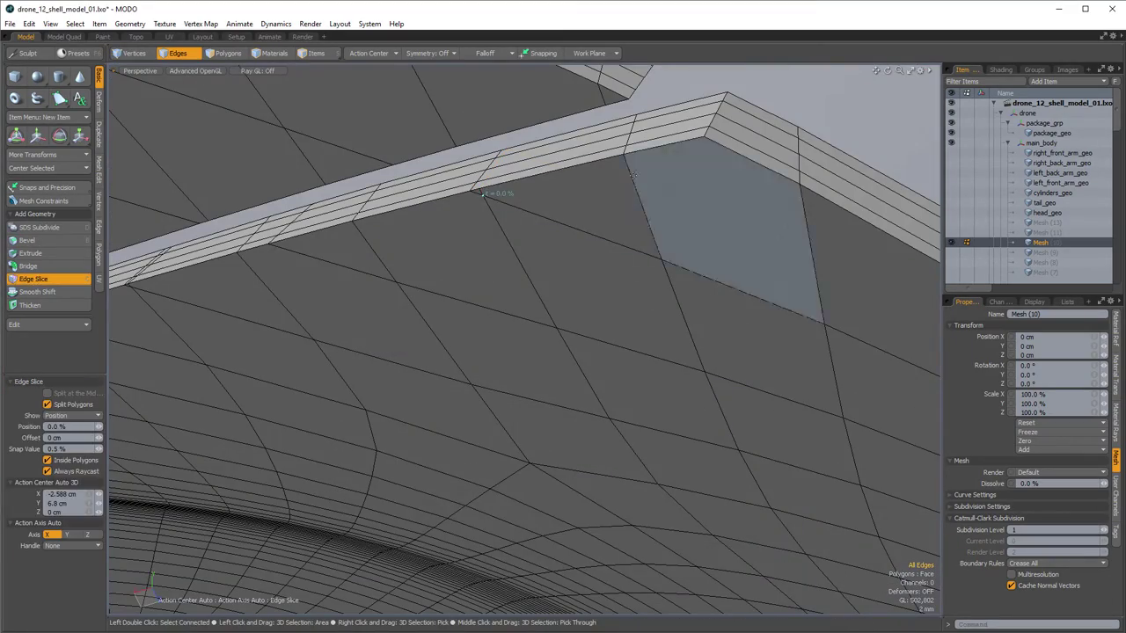
key(space)
alt+drag(634, 229, 580, 235)
key(c)
click(521, 191)
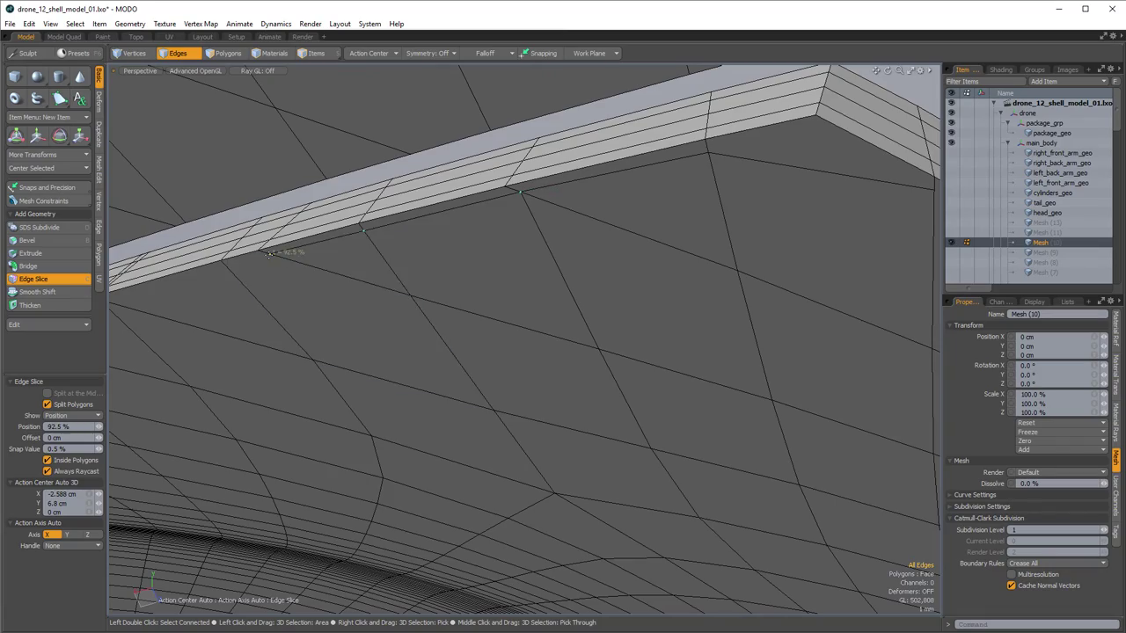
alt+drag(270, 254, 461, 233)
click(534, 246)
- Remove the redundant edges next to the new slice on the underside
key(space)
shift+click(678, 314)
key(Delete)
scroll(678, 314, down, 3)
alt+drag(601, 392, 576, 339)
- Edge-slice new connecting edges across the polygons beside the gap near its front end
key(c)
click(618, 422)
click(497, 311)
key(space)
alt+drag(498, 311, 568, 361)
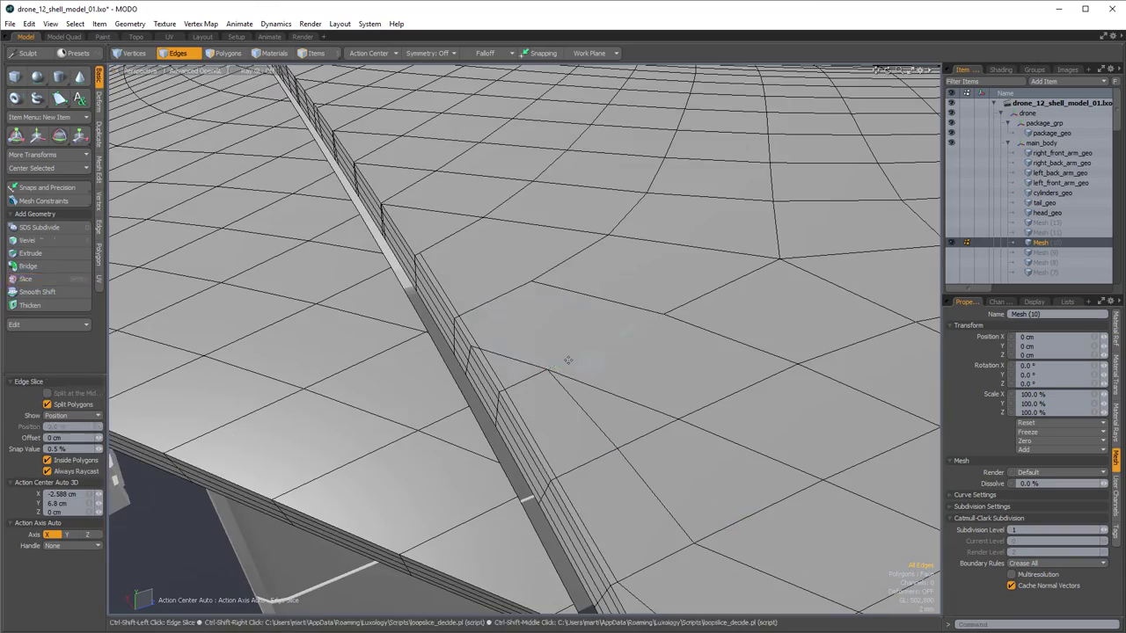
click(454, 234)
- Remove the unneeded edges on the upper surface beside the front part of the gap
key(space)
alt+drag(455, 234, 652, 326)
double_click(543, 350)
scroll(557, 347, down, 4)
key(Delete)
scroll(692, 427, up, 4)
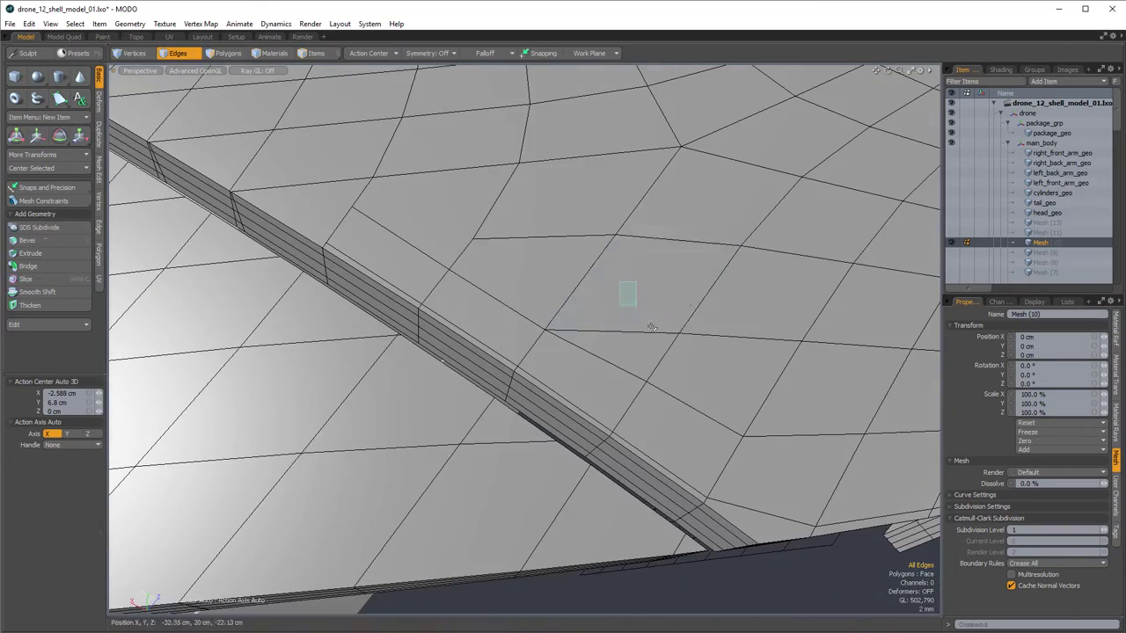
- Edge-slice a supporting line close to the gap's rim across the upper surface polygons
key(space)
alt+drag(475, 237, 673, 374)
key(c)
click(572, 322)
key(space)
alt+drag(573, 322, 429, 393)
key(c)
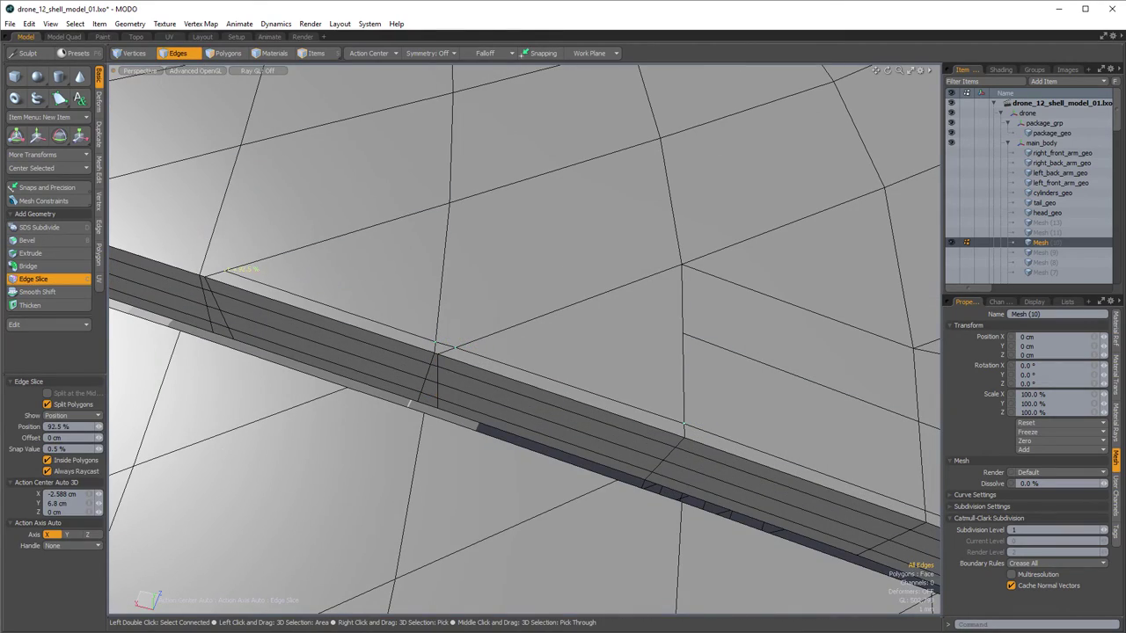
- Remove the leftover edges between the gap's rim and the surface polygons next to it
alt+drag(439, 395, 475, 352)
key(Delete)
click(455, 321)
key(Delete)
- Edge-slice a line parallel to the gap through the middle of the adjoining upper surface polygons
scroll(573, 387, down, 2)
key(c)
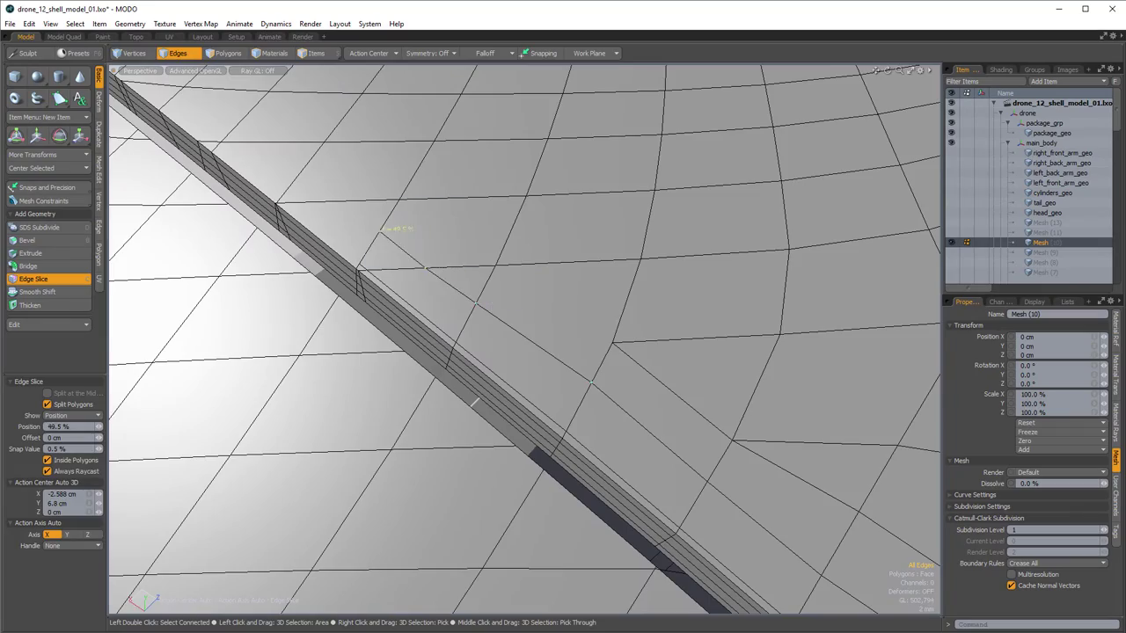
key(q)
- Select the row of short edges on the upper surface beside the gap, farther back along the shell
scroll(458, 321, down, 5)
mouse_move(457, 378)
alt+mouse_down()
mouse_move(459, 321)
mouse_move(448, 387)
alt+mouse_up()
drag(316, 107, 406, 224)
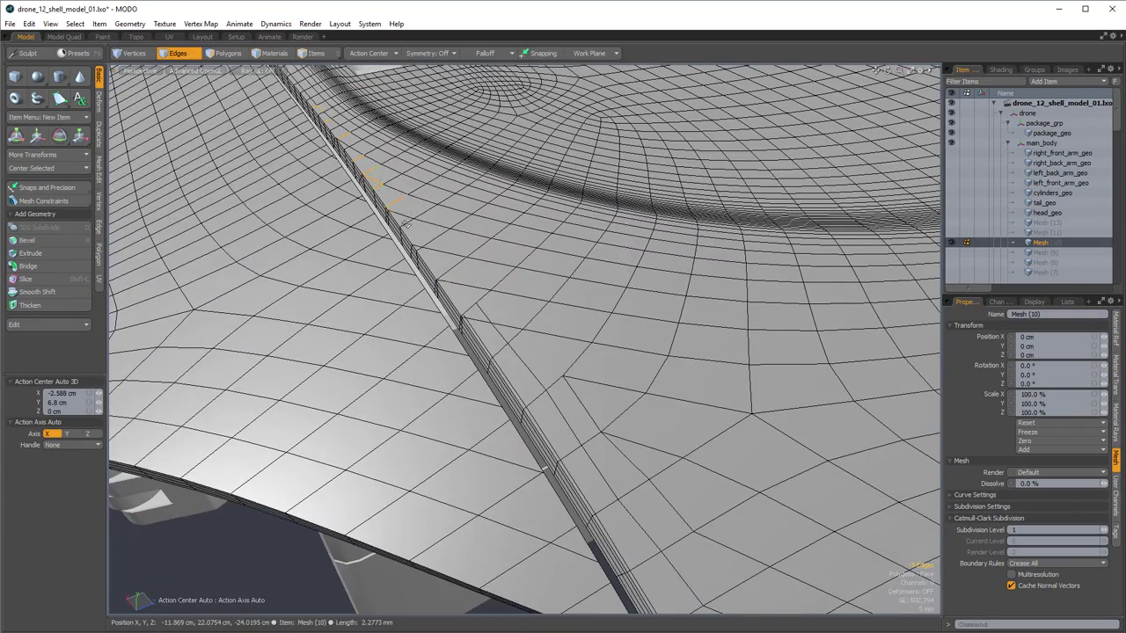
scroll(404, 225, down, 3)
key(3)
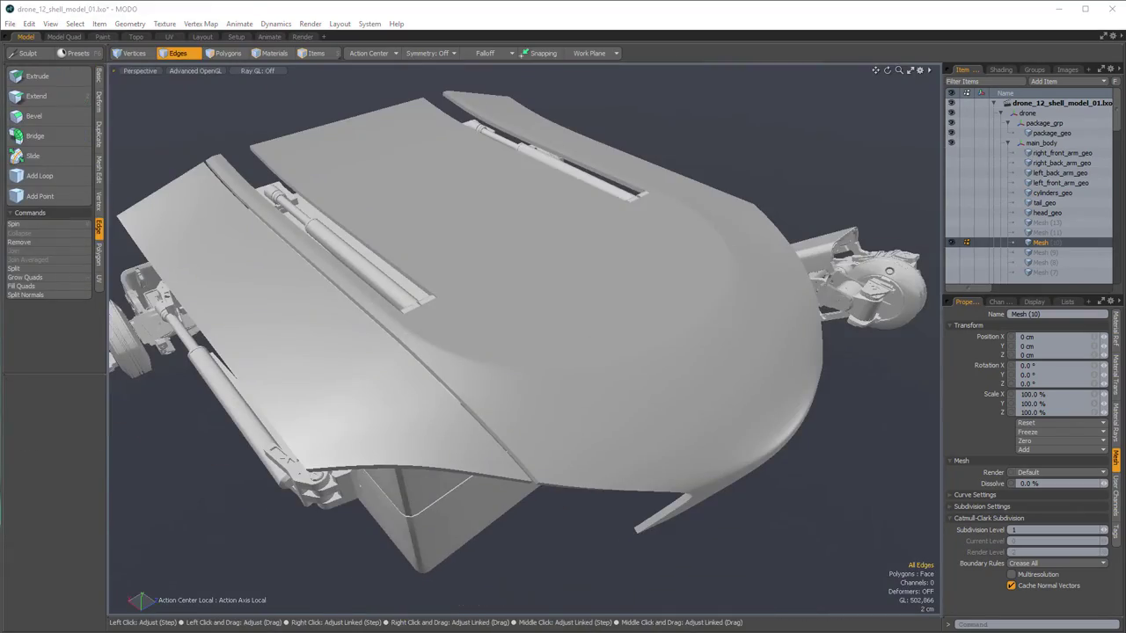
- Examine both sides of the gap with Catmull-Clark subdivision turned on, with and without the wireframe
scroll(568, 414, up, 4)
alt+drag(568, 414, 515, 356)
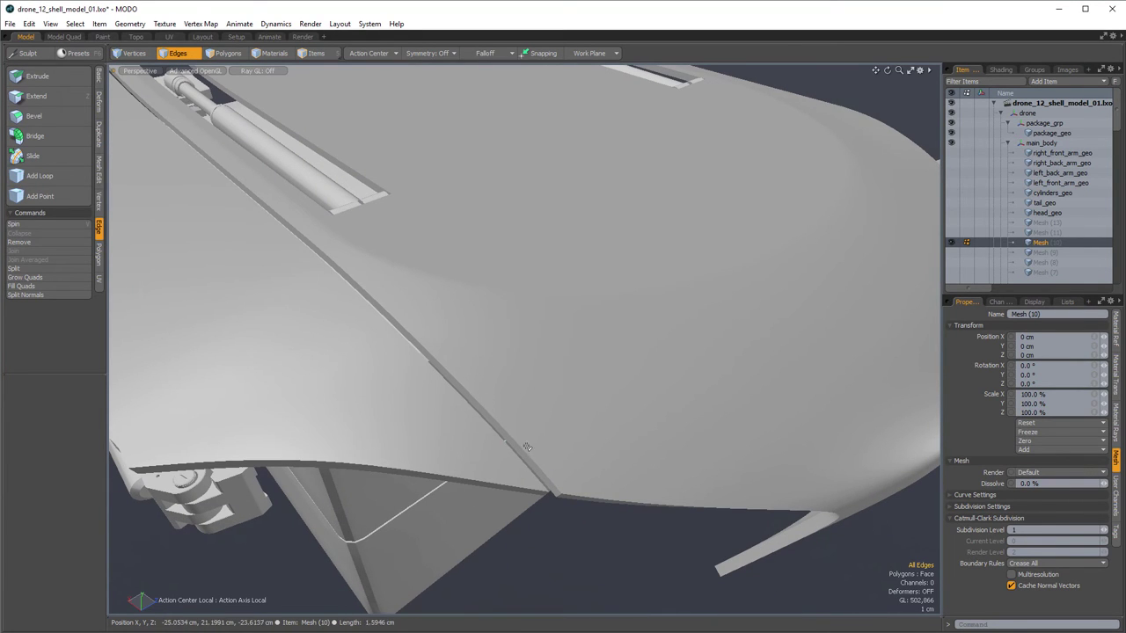
key(shift+Tab)
alt+drag(478, 352, 445, 359)
scroll(430, 334, up, 2)
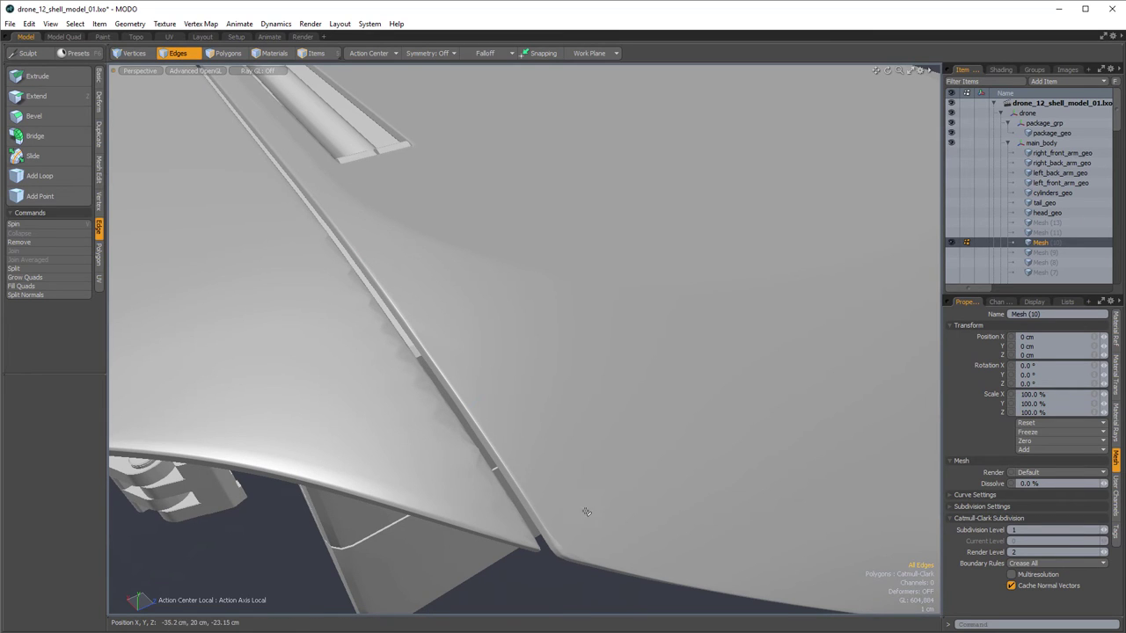
alt+drag(587, 512, 522, 410)
key(8)
alt+drag(482, 378, 430, 347)
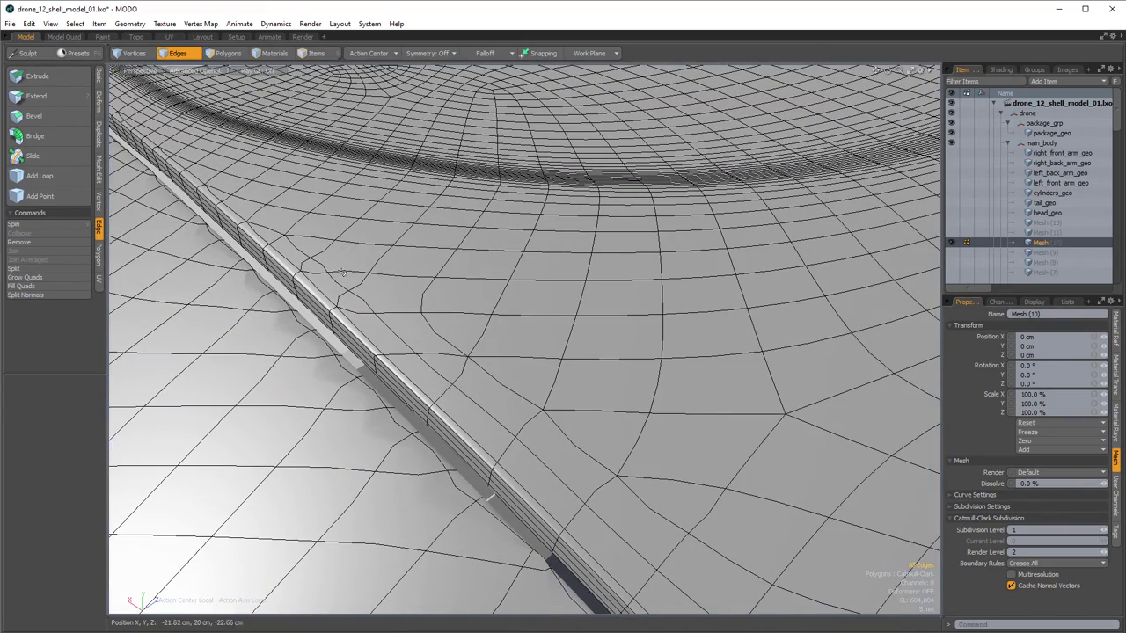
alt+drag(500, 397, 447, 371)
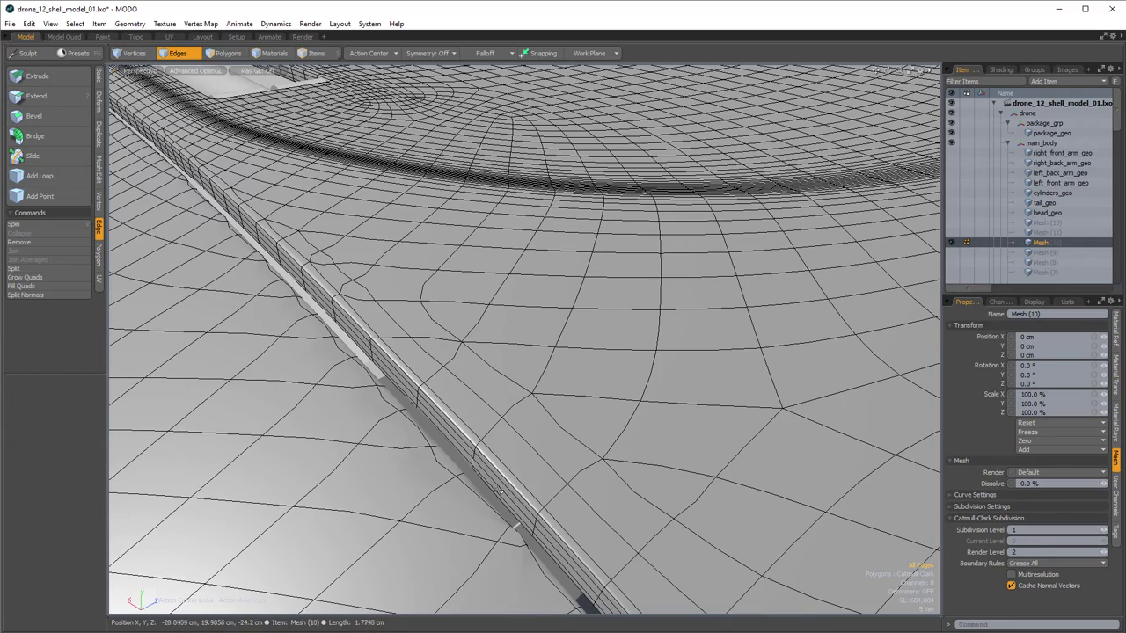
alt+right_drag(617, 470, 519, 422)
mouse_move(519, 291)
alt+mouse_down()
mouse_move(585, 238)
mouse_move(379, 313)
mouse_move(368, 360)
alt+mouse_up()
key(4)
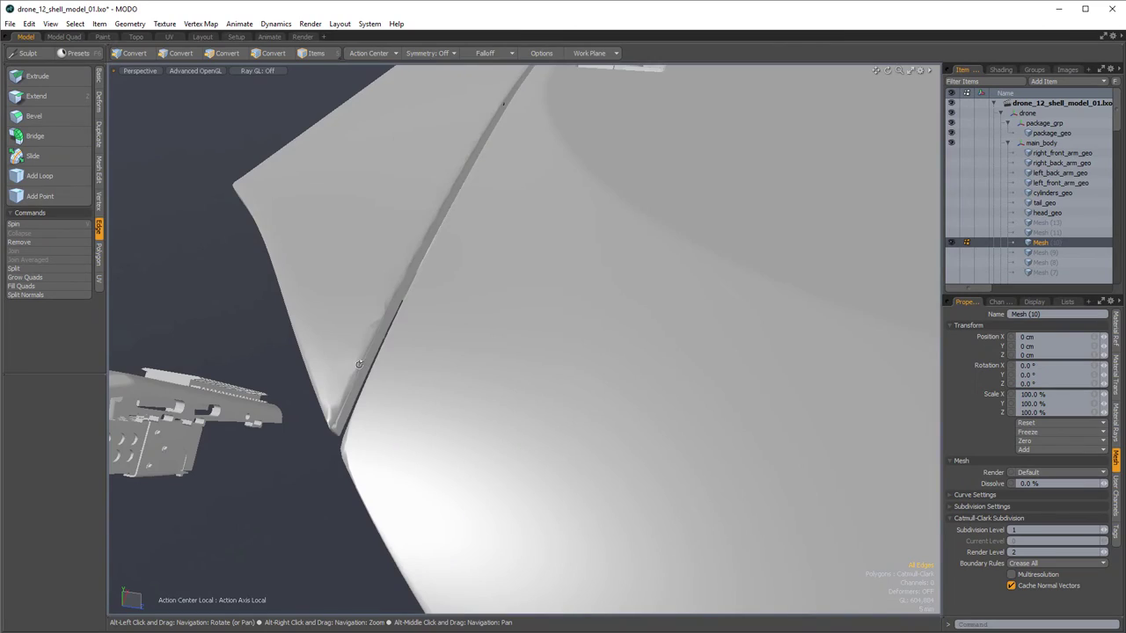
alt+right_drag(358, 364, 345, 328)
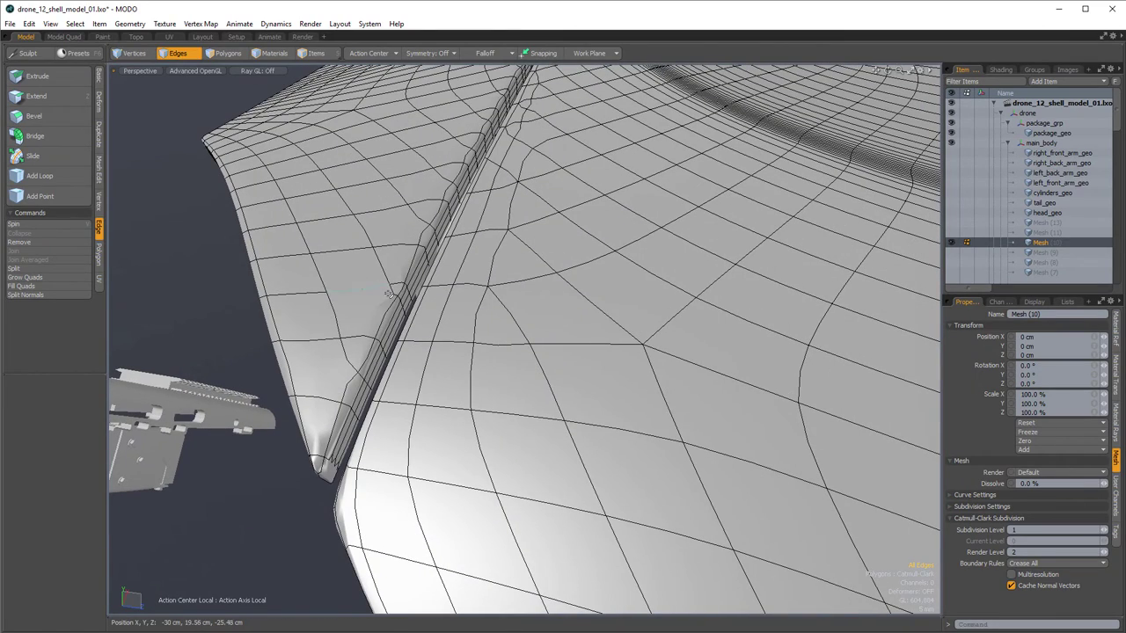
mouse_move(389, 294)
alt+mouse_down()
mouse_move(414, 307)
mouse_move(415, 354)
mouse_move(381, 351)
mouse_move(398, 298)
alt+mouse_up()
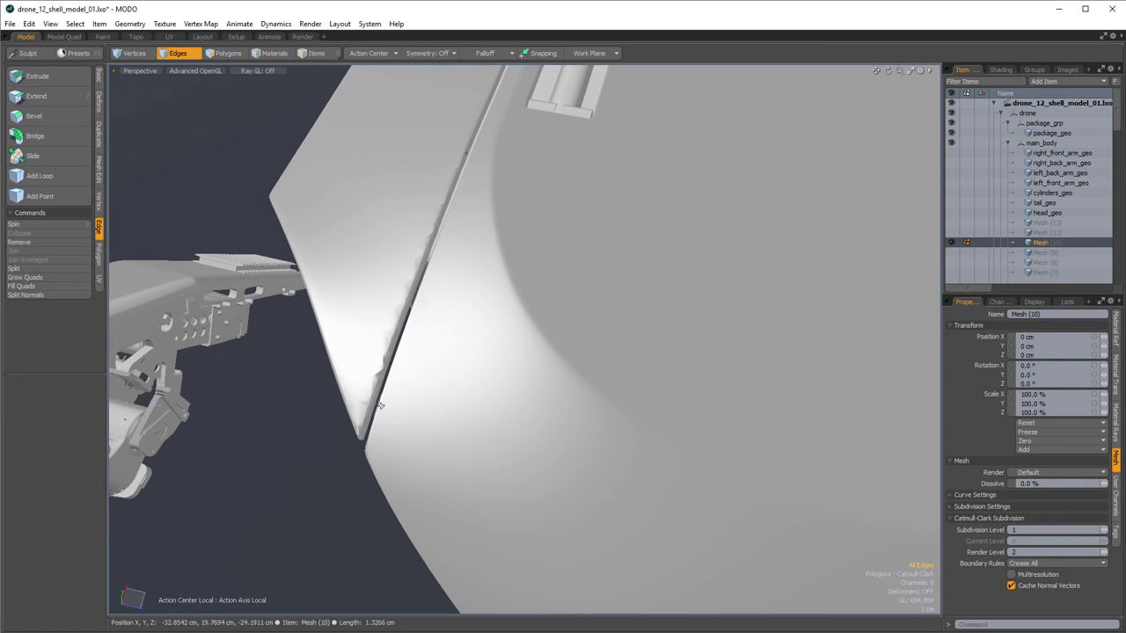
- Turn subdivision off and examine the whole shell and its gap from the front, side and above
key(shift+Tab)
alt+right_drag(517, 392, 395, 423)
alt+drag(396, 422, 472, 375)
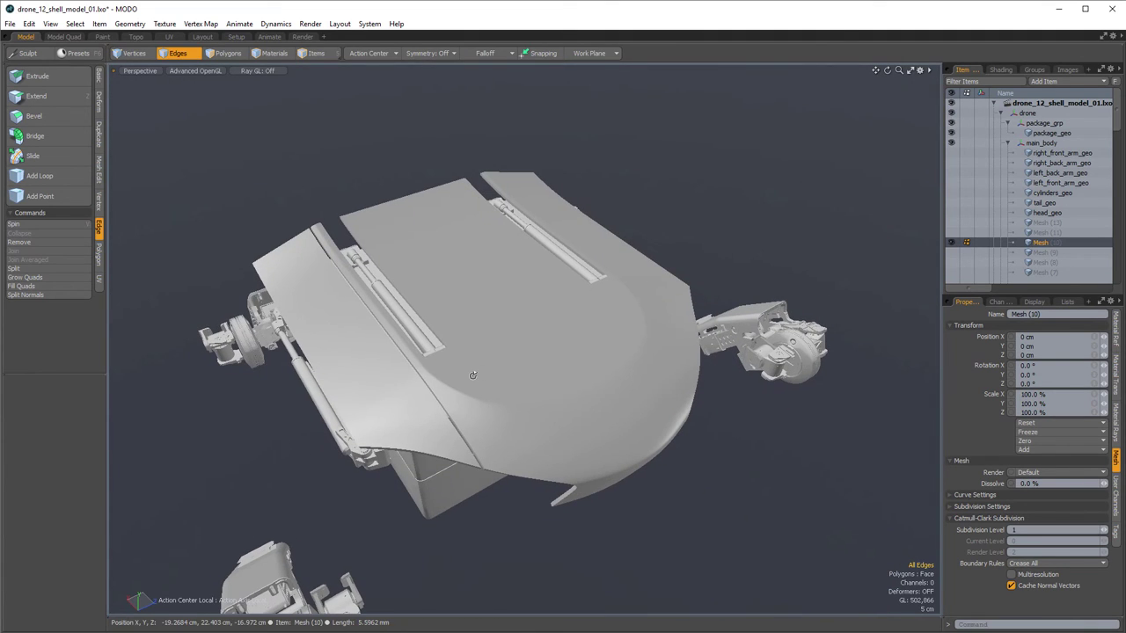
alt+drag(540, 407, 530, 330)
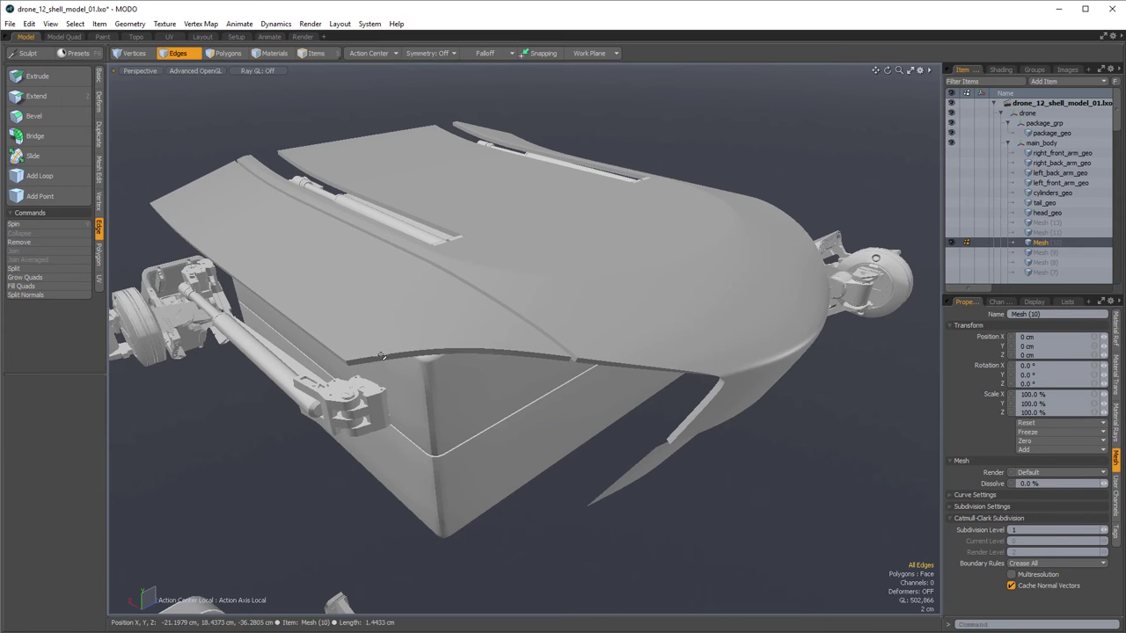
alt+scroll(479, 338, down, 4)
alt+drag(479, 339, 372, 358)
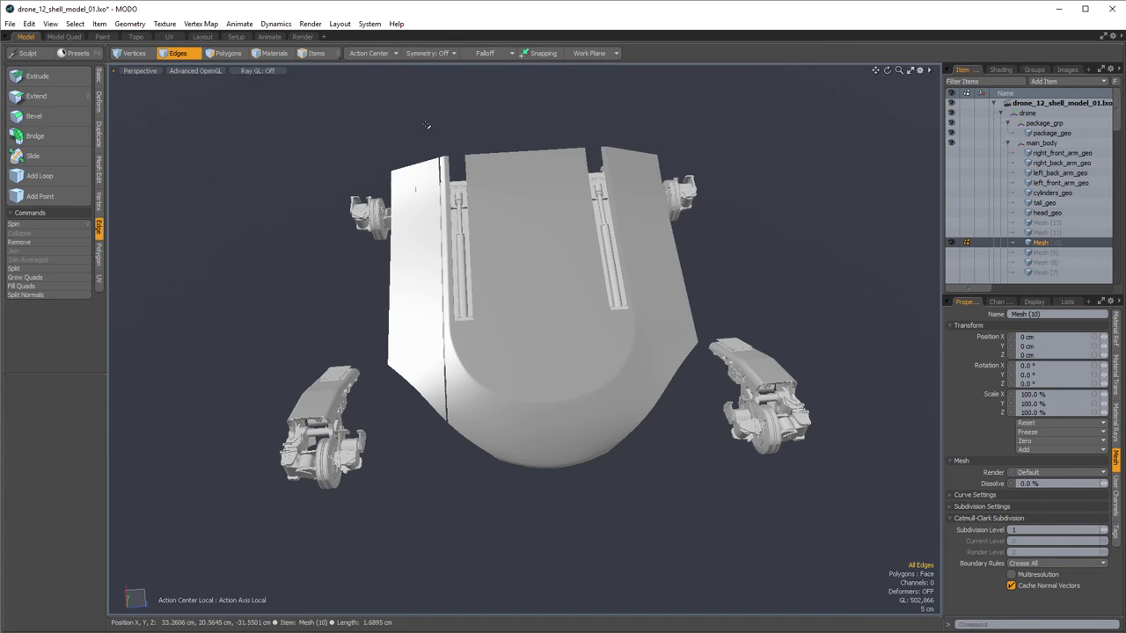
alt+drag(427, 126, 398, 84)
scroll(403, 343, up, 3)
alt+drag(411, 248, 414, 228)
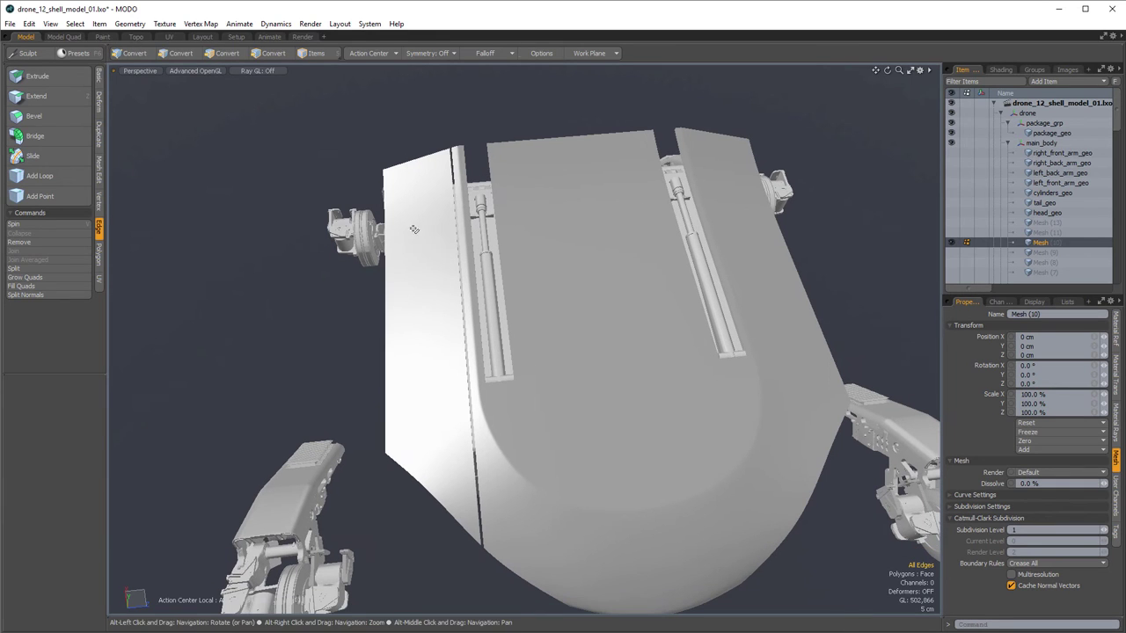
- Draw a flat cube in the top view alongside the shell's side panel, about 80.8 cm long and 3.8 cm wide
key(KP_1)
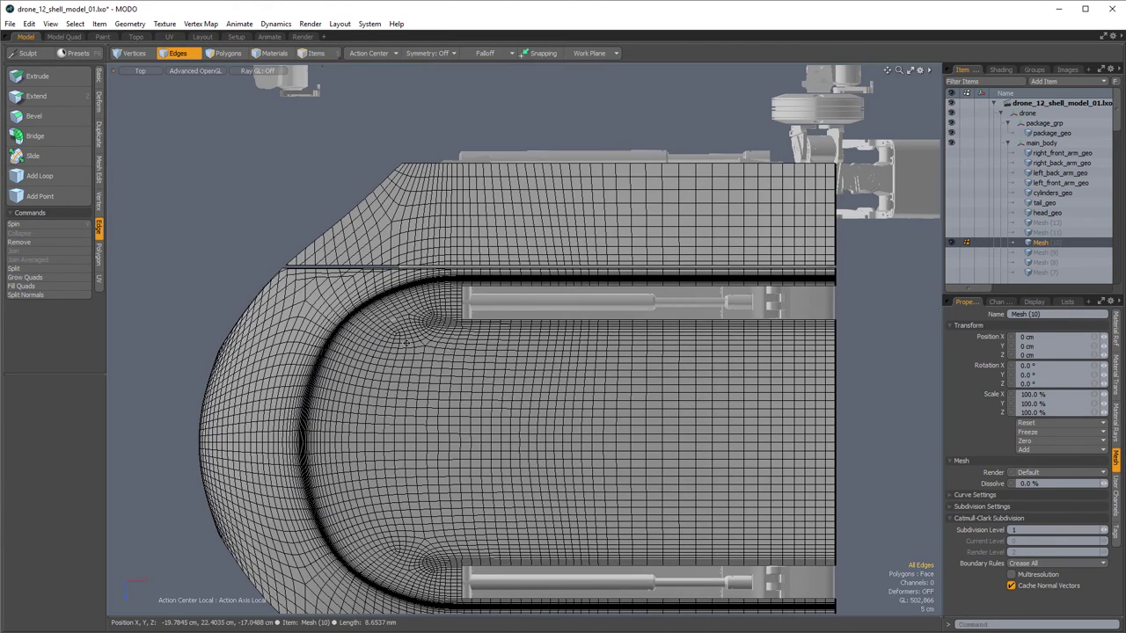
scroll(370, 226, down, 1)
alt+drag(306, 177, 216, 260)
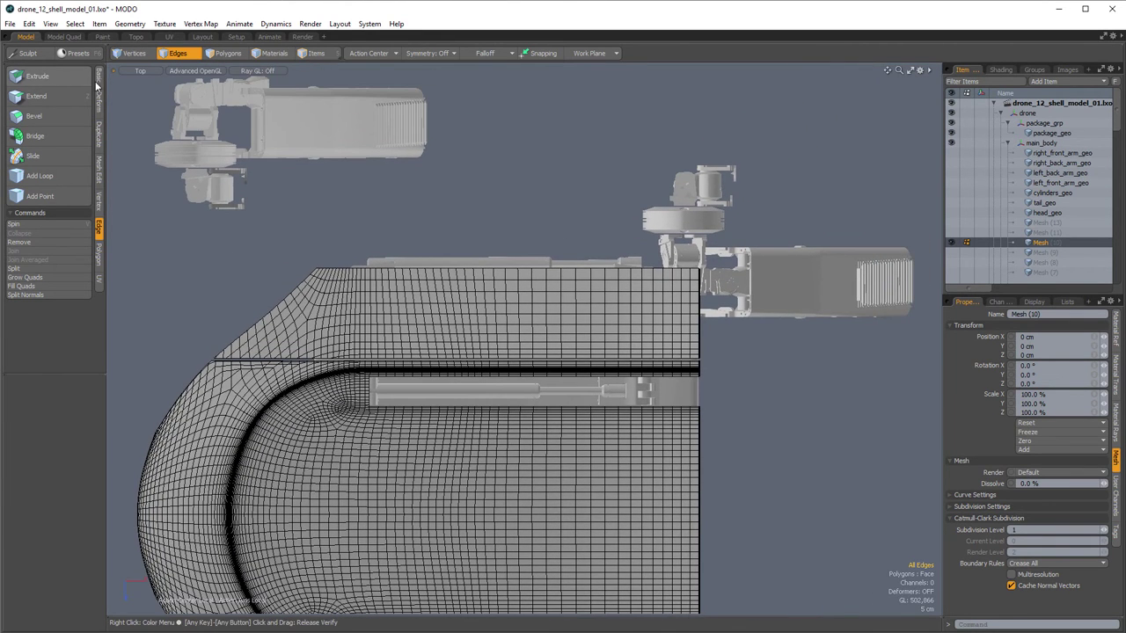
click(98, 82)
click(16, 78)
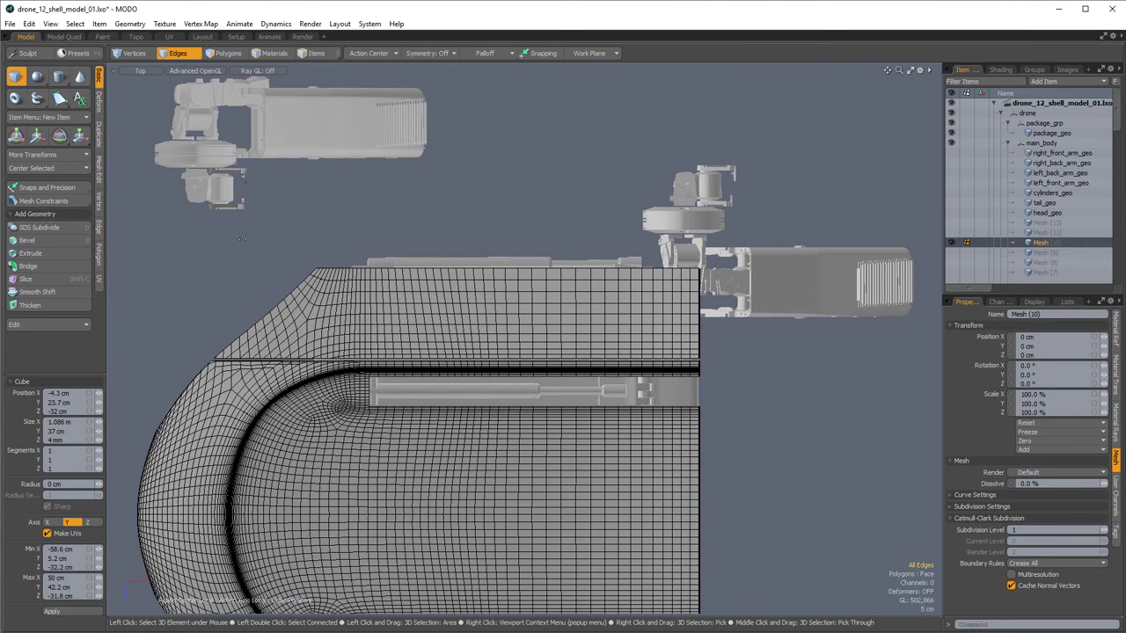
drag(240, 210, 754, 234)
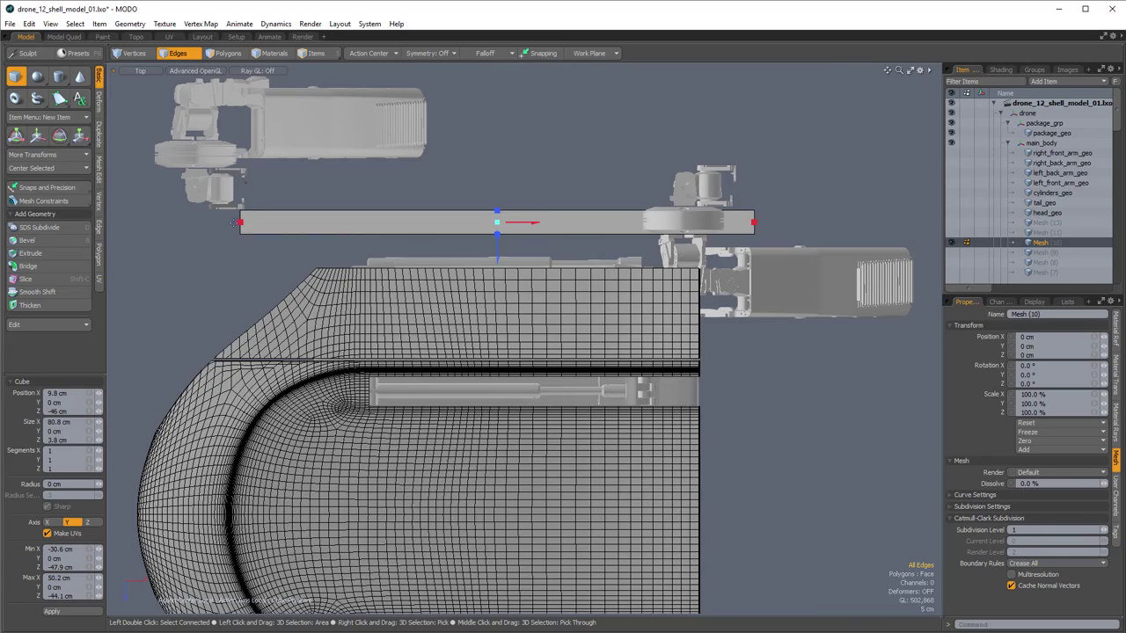
key(KP_Decimal)
alt+drag(276, 281, 326, 197)
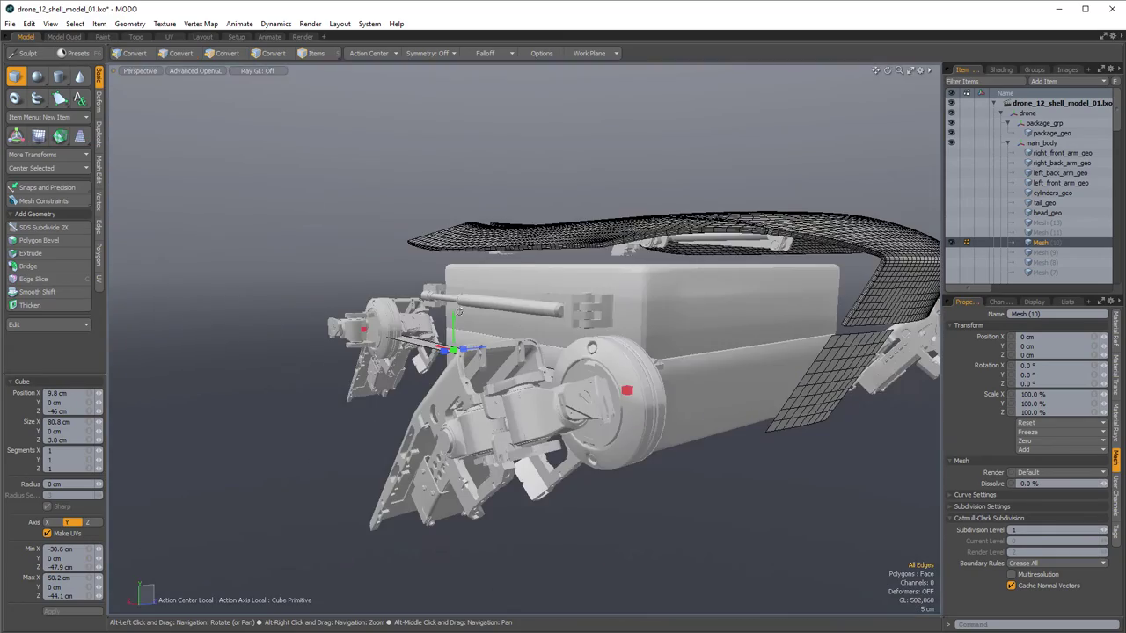